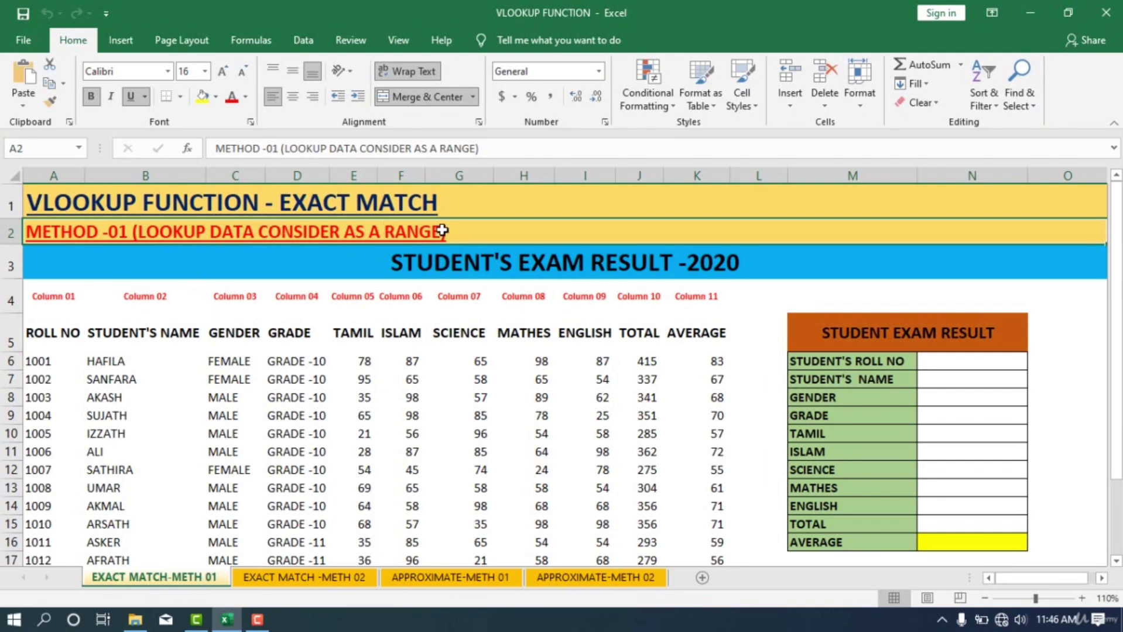
# Step: Look through the EXACT MATCH -METH 02, APPROXIMATE-METH 01 and APPROXIMATE-METH 02 sheets, returning to EXACT MATCH-METH 01
pyautogui.click(326, 586)
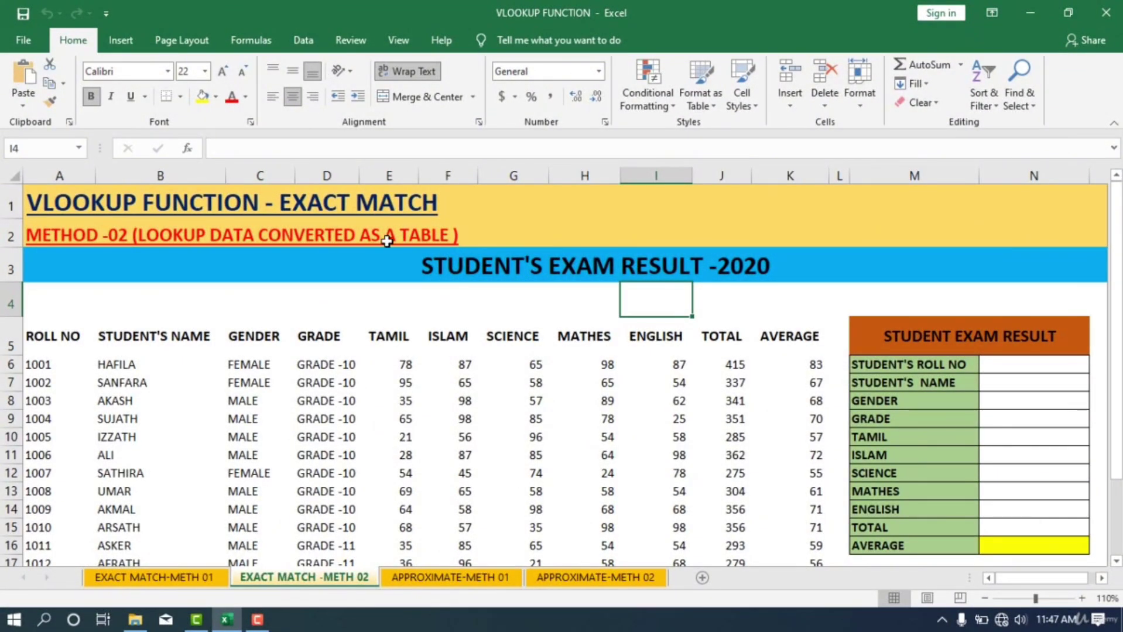
pyautogui.click(459, 578)
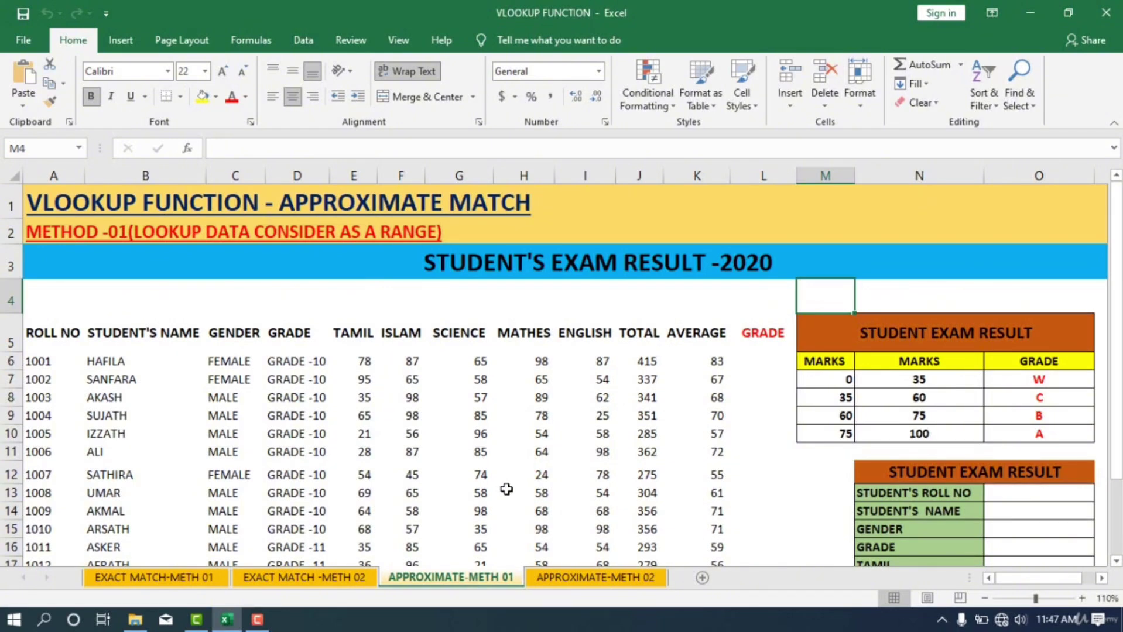
pyautogui.click(572, 579)
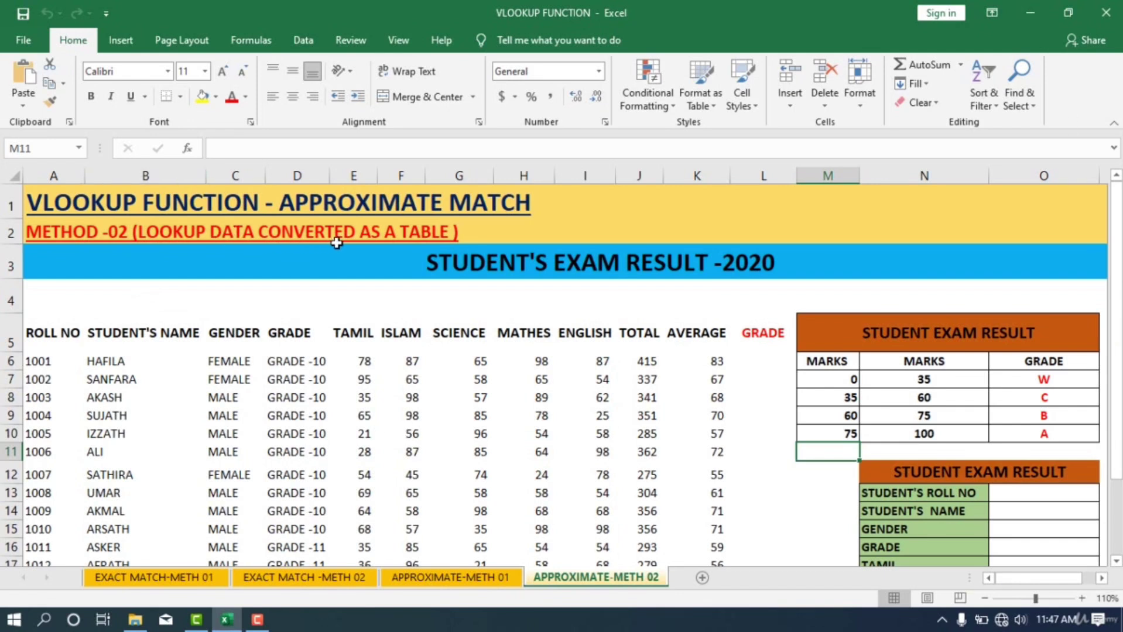
pyautogui.click(217, 577)
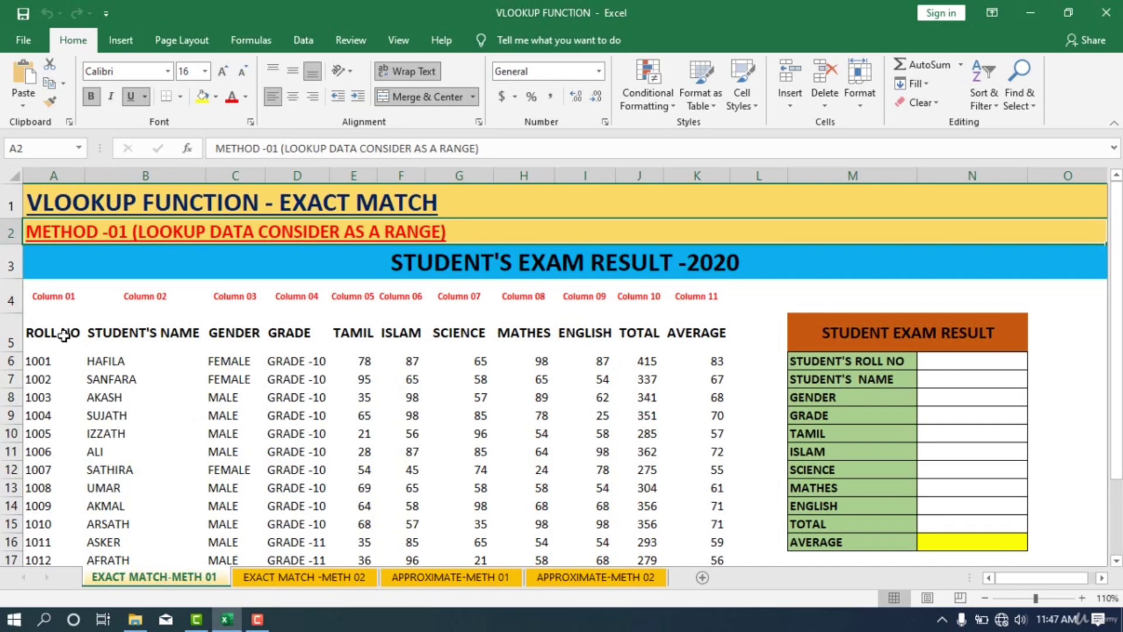
# Step: Examine the student results range A5:K25 and the Student Exam Result form on the EXACT MATCH-METH 01 sheet
pyautogui.moveTo(64, 334); pyautogui.dragTo(673, 523)
pyautogui.scroll(2, 526, 444)
pyautogui.click(526, 415)
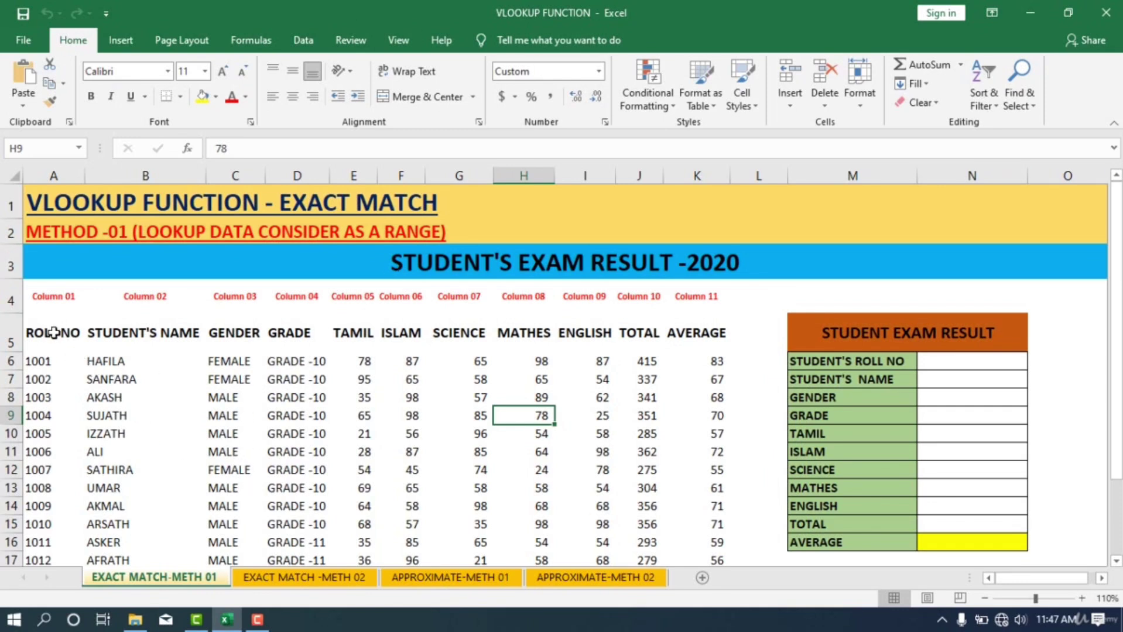
pyautogui.moveTo(53, 333); pyautogui.dragTo(672, 531)
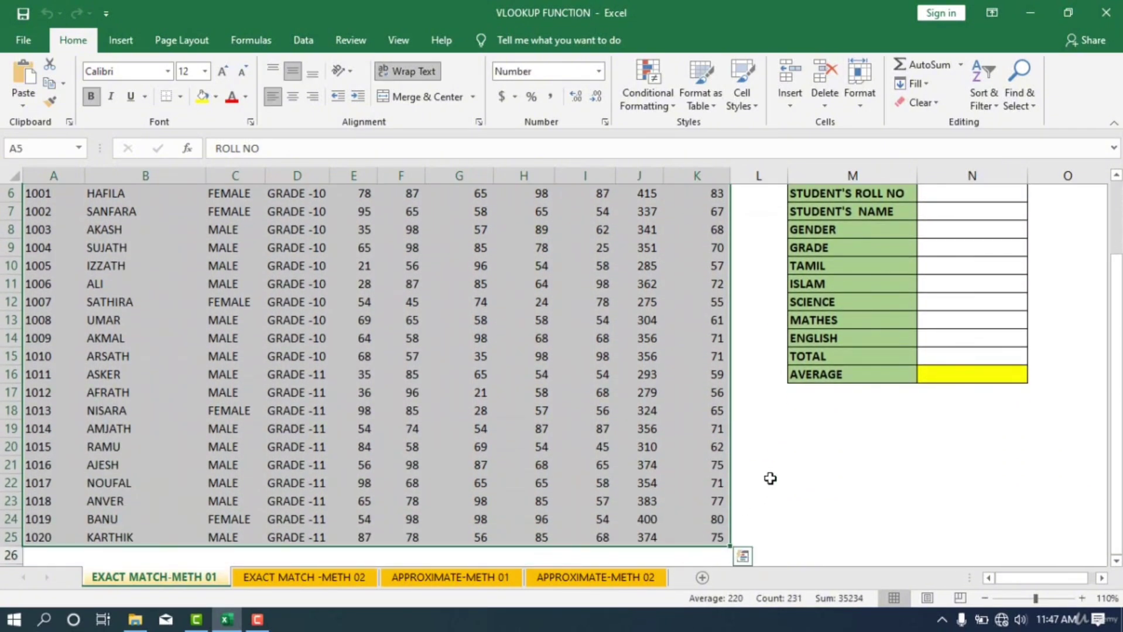
pyautogui.click(769, 479)
pyautogui.scroll(2, 297, 451)
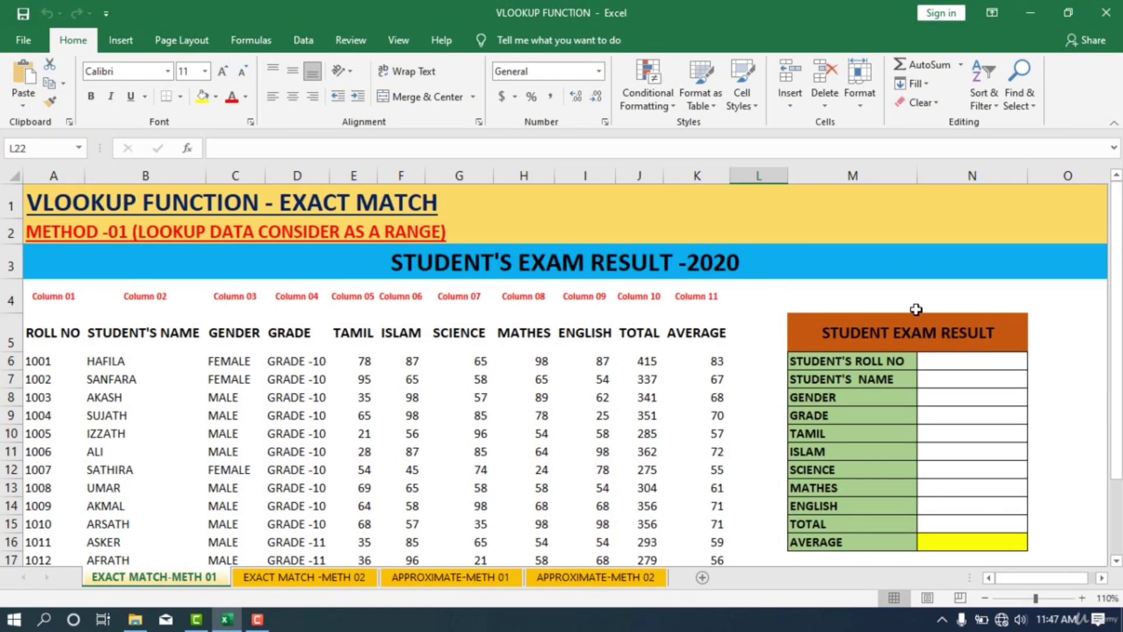
pyautogui.scroll(-1, 650, 497)
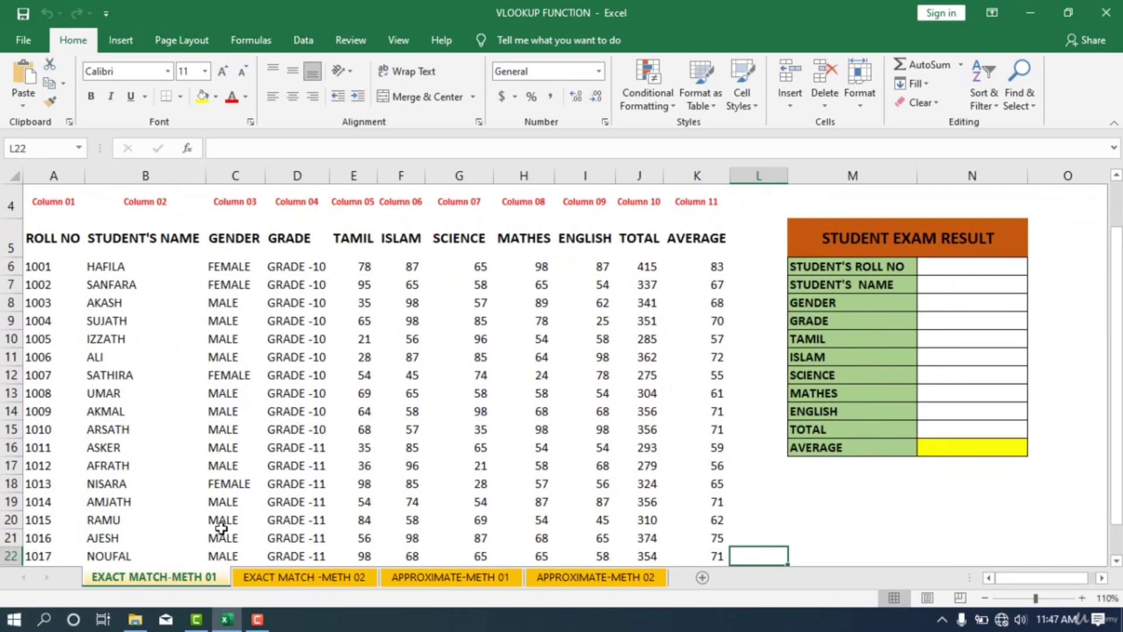
pyautogui.scroll(1, 250, 464)
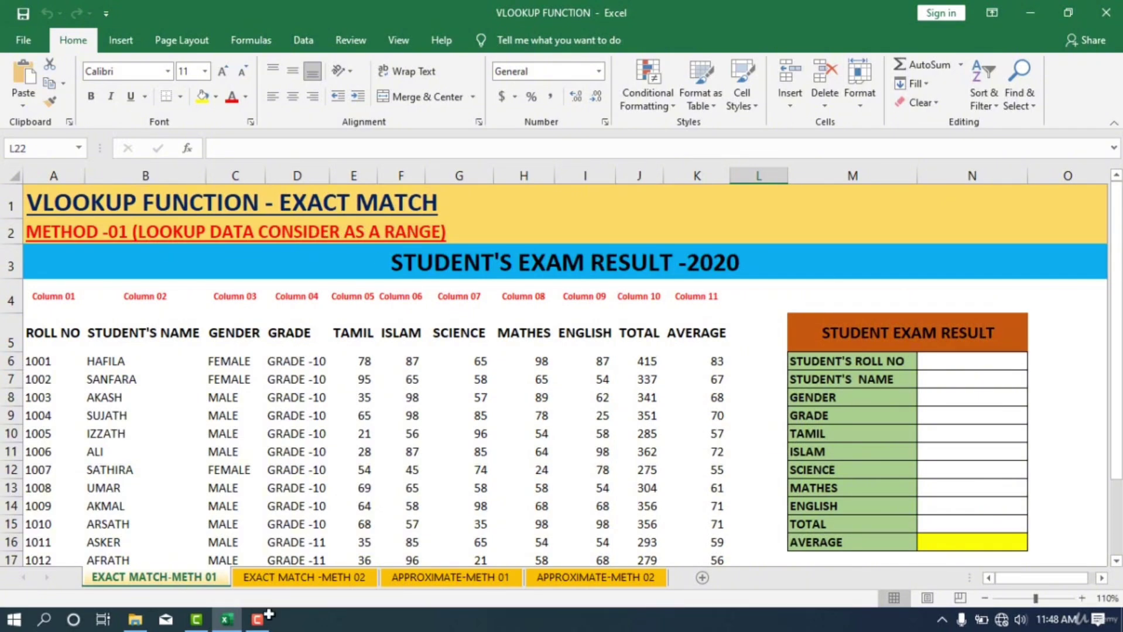
pyautogui.moveTo(53, 331); pyautogui.dragTo(696, 531)
pyautogui.scroll(2, 697, 471)
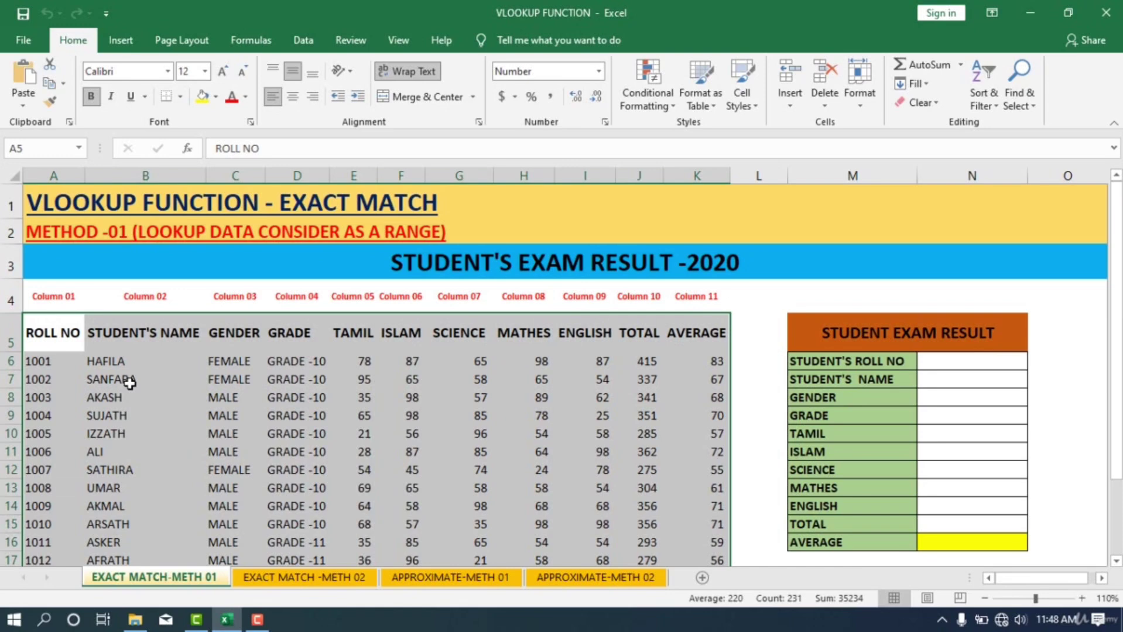
pyautogui.click(754, 360)
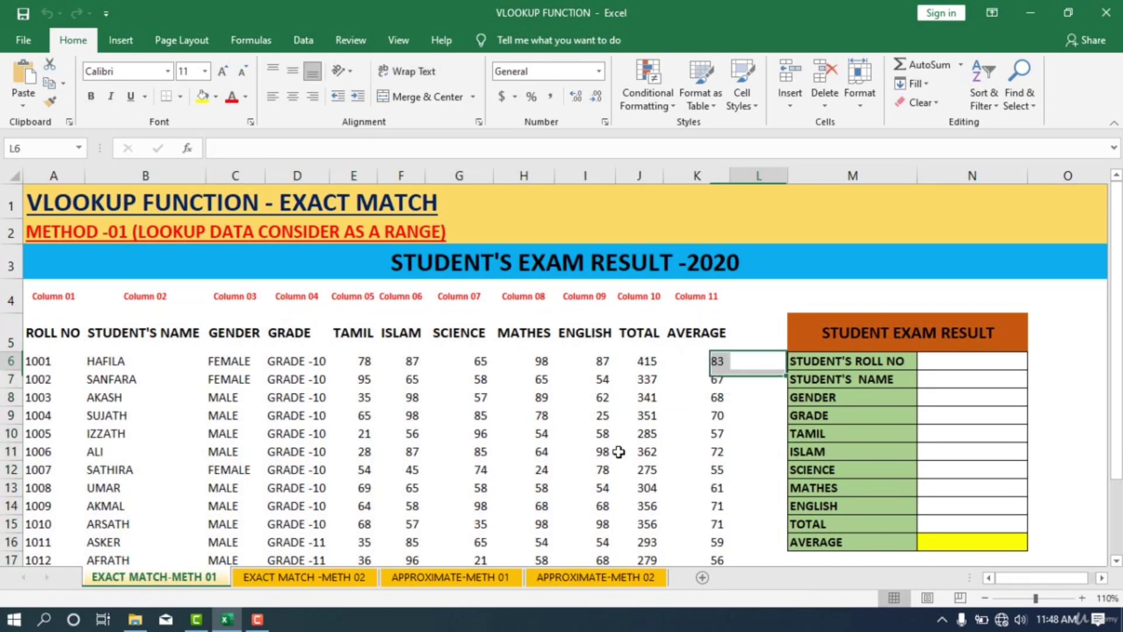
# Step: Open the EXACT MATCH -METH 02 sheet and select its student data from the ROLL NO header through the AVERAGE column
pyautogui.click(314, 579)
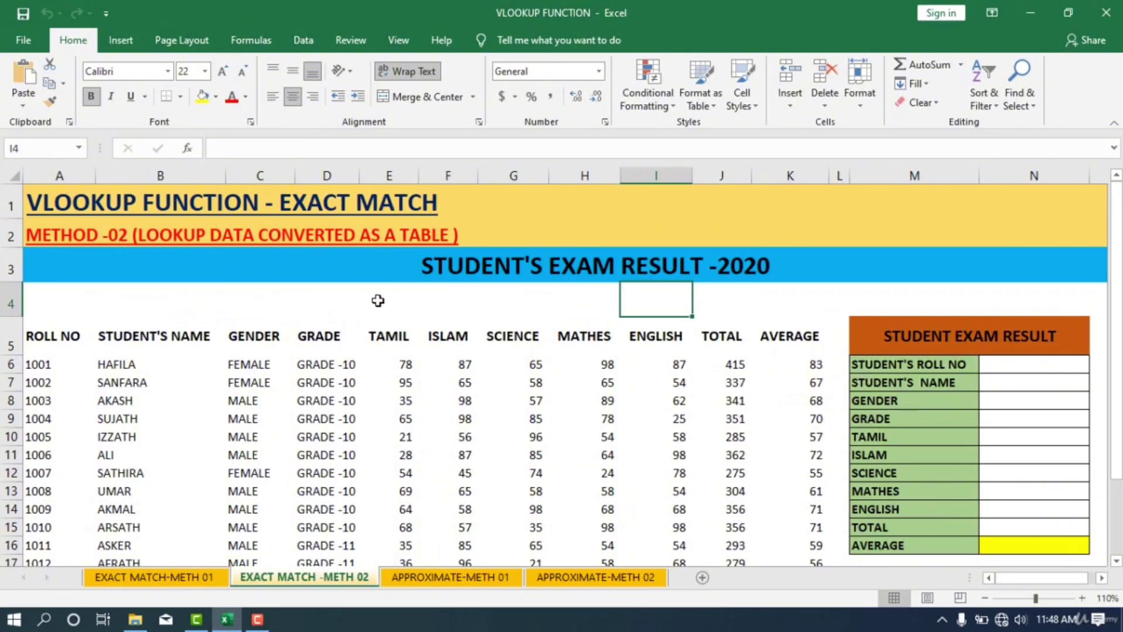
pyautogui.scroll(-1, 415, 264)
pyautogui.moveTo(50, 244); pyautogui.dragTo(761, 518)
pyautogui.scroll(2, 697, 474)
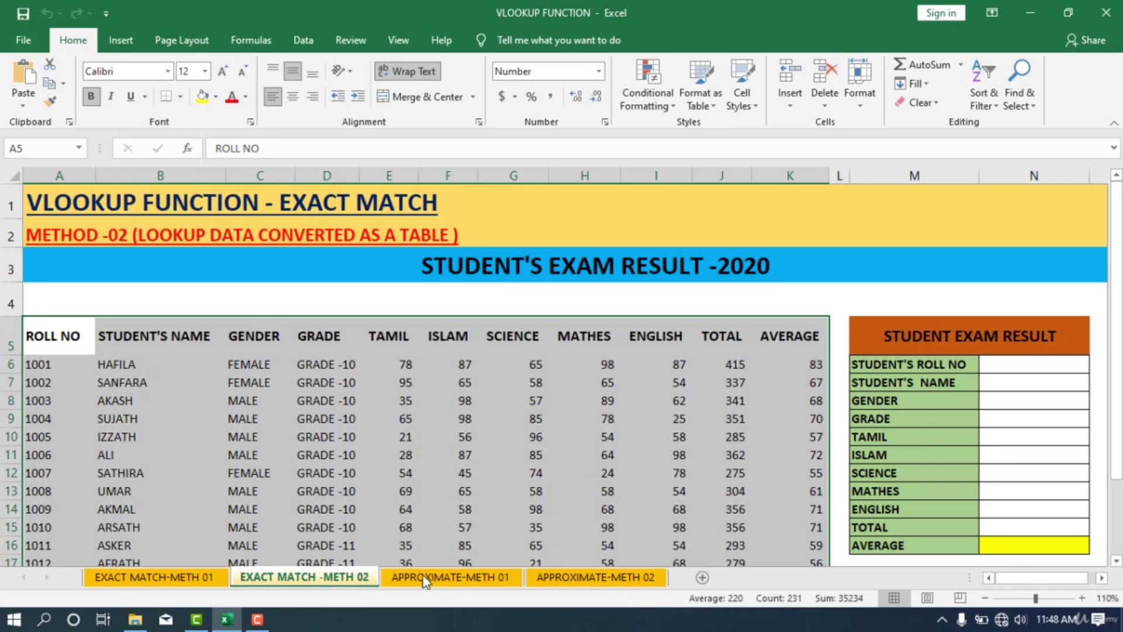
# Step: Open the APPROXIMATE-METH 01 sheet and select its student data, including the empty GRADE column
pyautogui.click(455, 583)
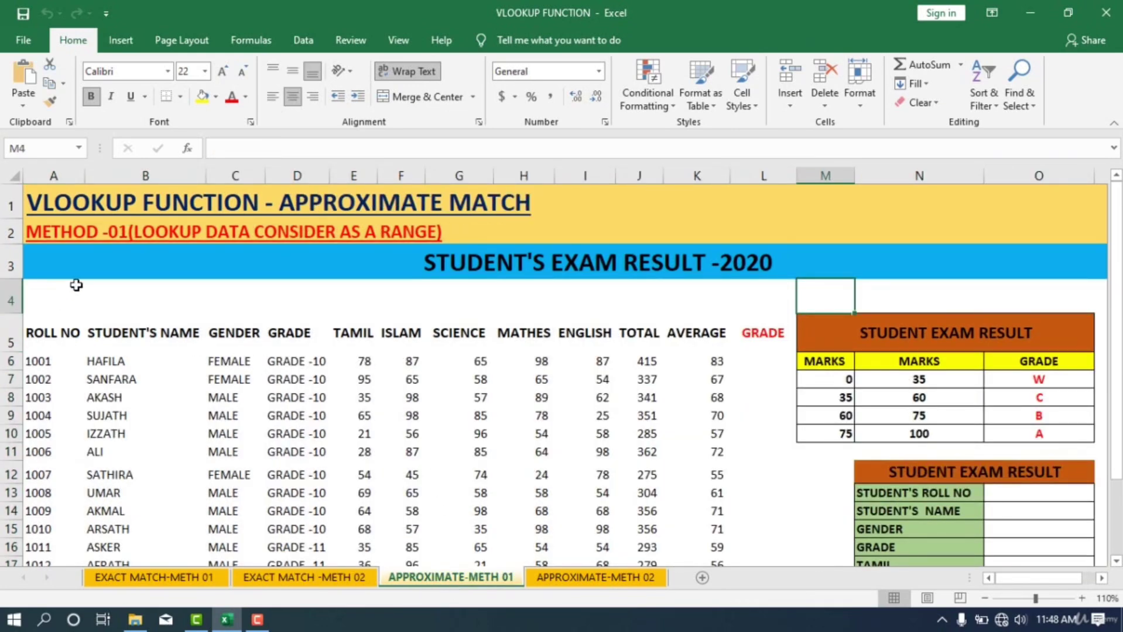
pyautogui.click(35, 332)
pyautogui.moveTo(137, 333); pyautogui.dragTo(732, 517)
pyautogui.scroll(2, 734, 482)
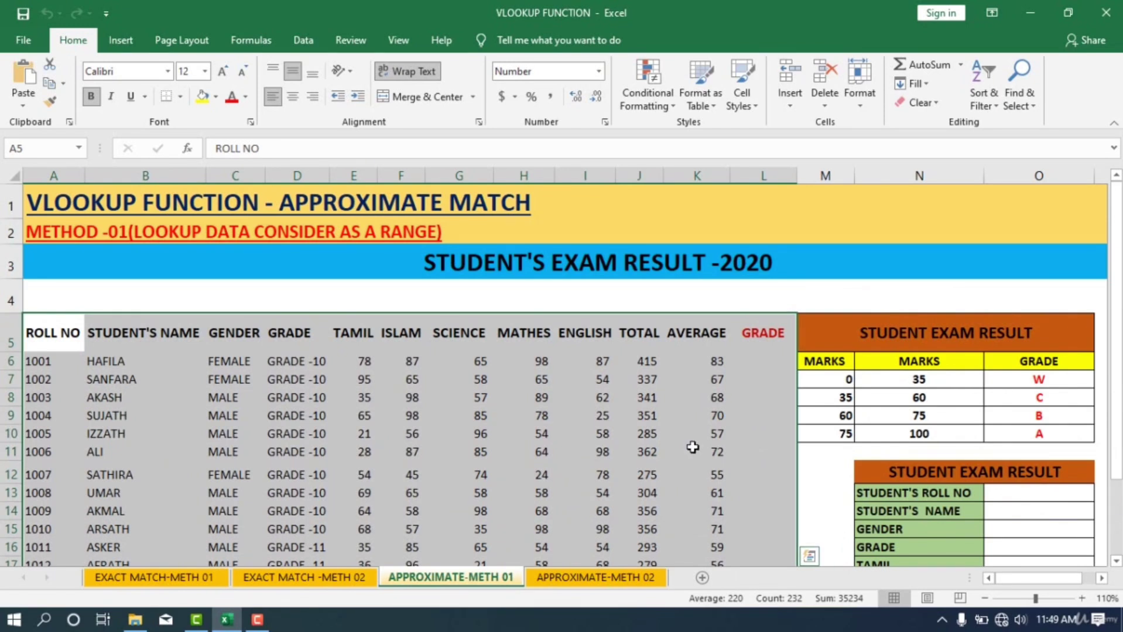
# Step: Review the student data on the APPROXIMATE-METH 02 sheet by selecting A5:K23, and clear the selection
pyautogui.click(602, 578)
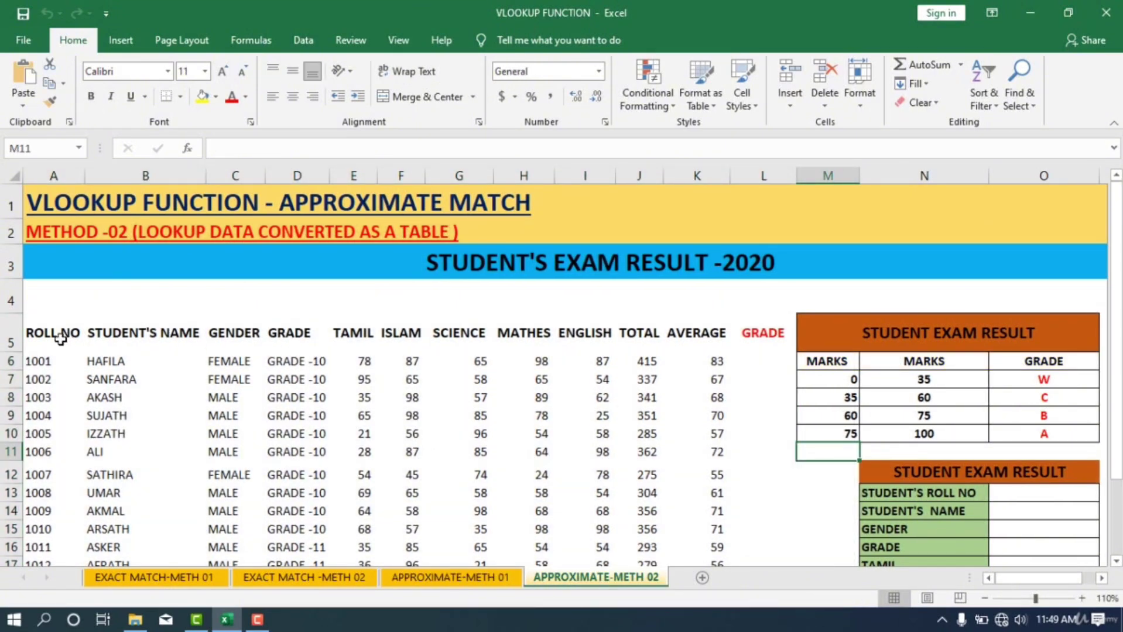
pyautogui.moveTo(43, 335); pyautogui.dragTo(720, 480)
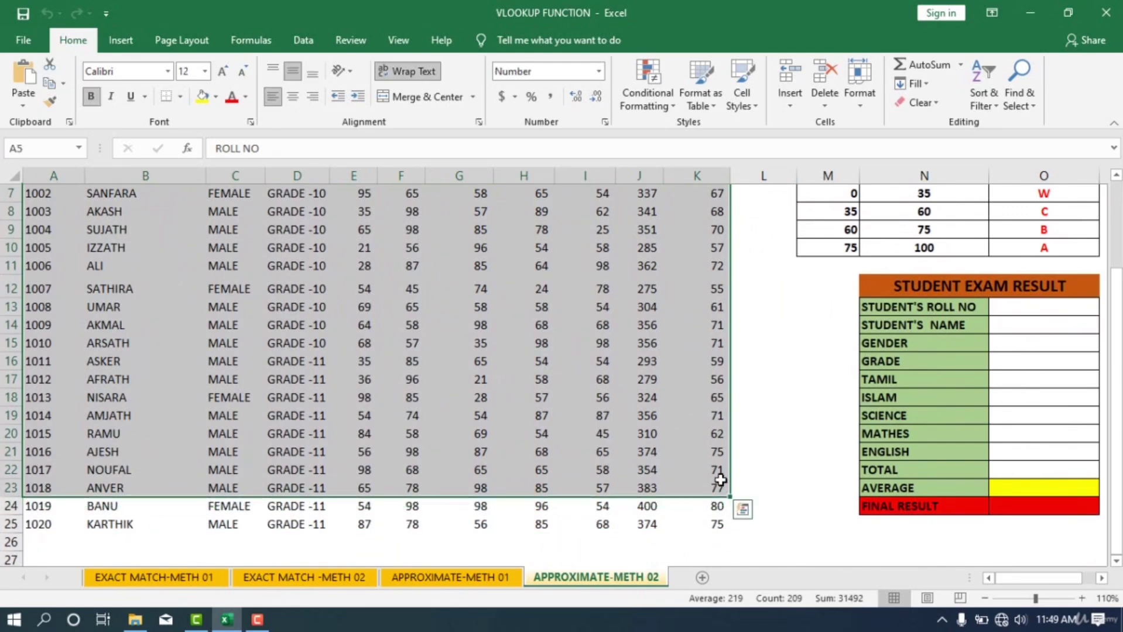
pyautogui.scroll(2, 720, 480)
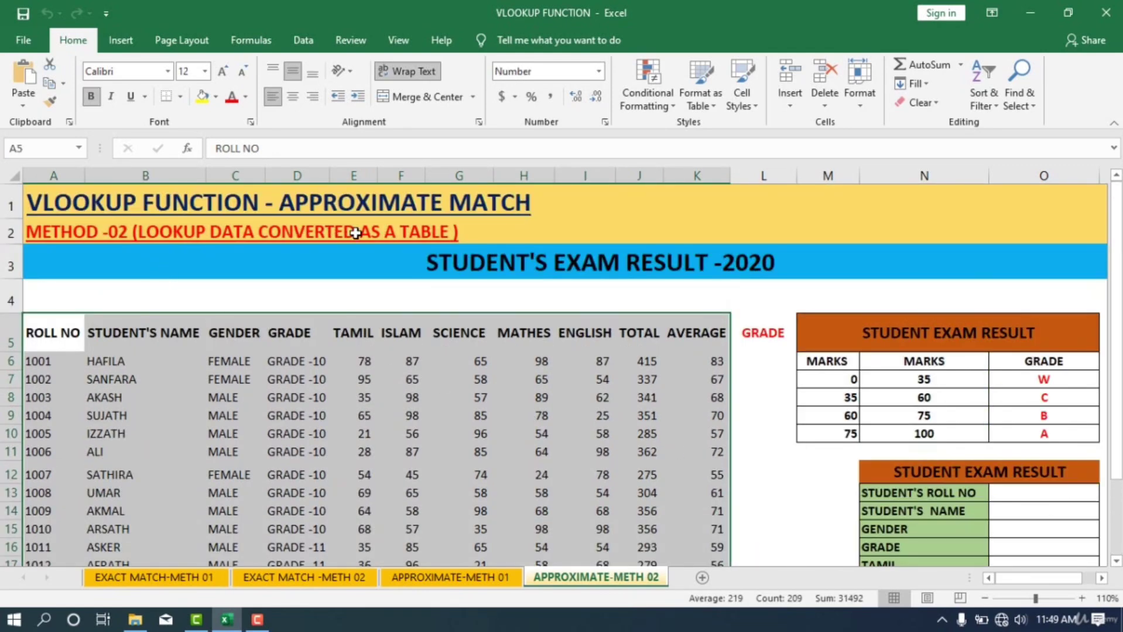
pyautogui.click(423, 548)
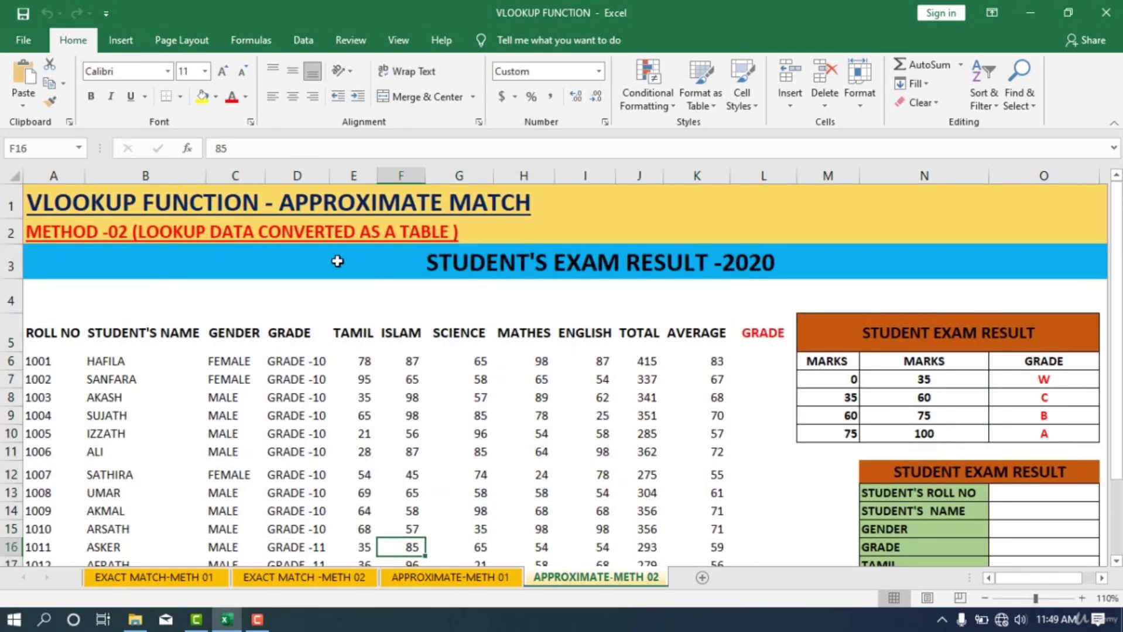
pyautogui.click(500, 549)
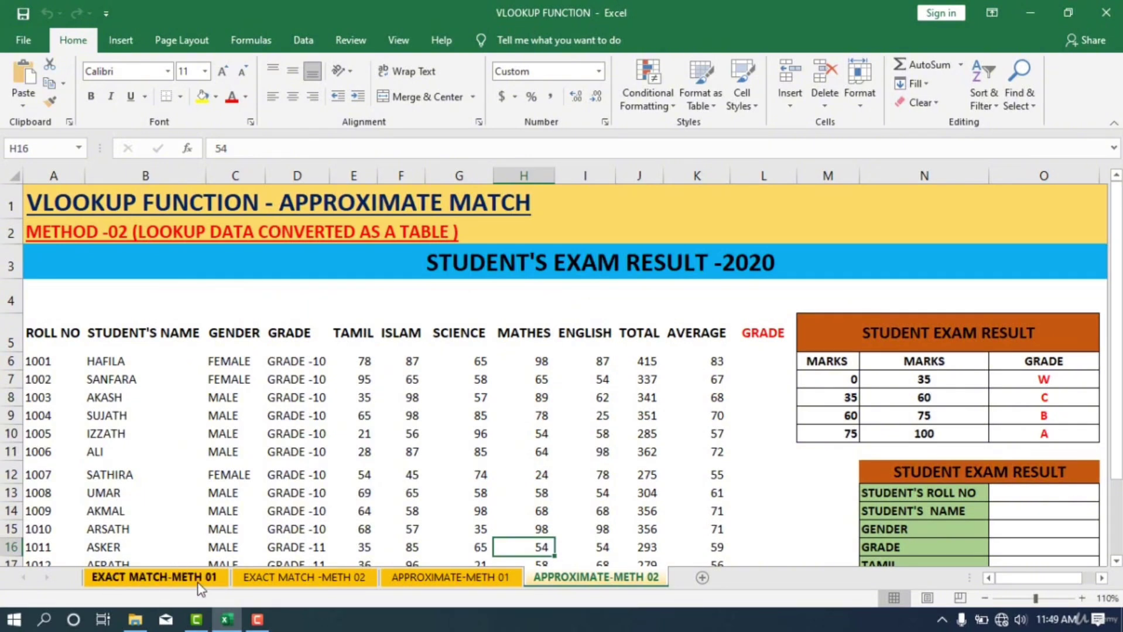
# Step: Return to the EXACT MATCH-METH 01 sheet and examine the roll numbers in column A
pyautogui.click(435, 579)
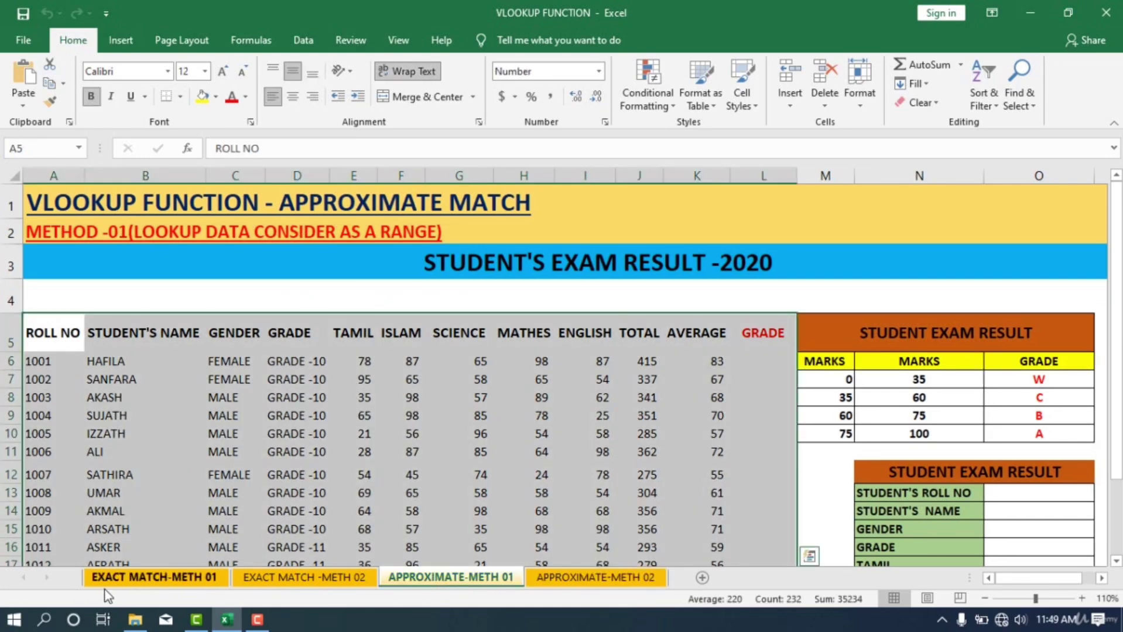
pyautogui.click(116, 575)
pyautogui.click(43, 378)
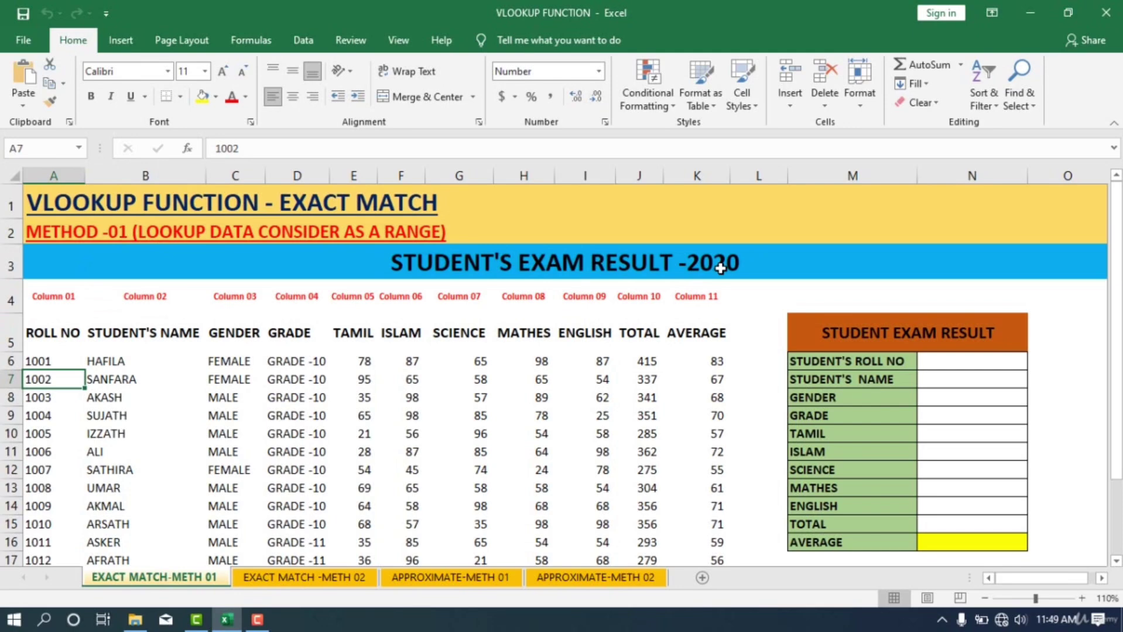
pyautogui.scroll(-1, 58, 359)
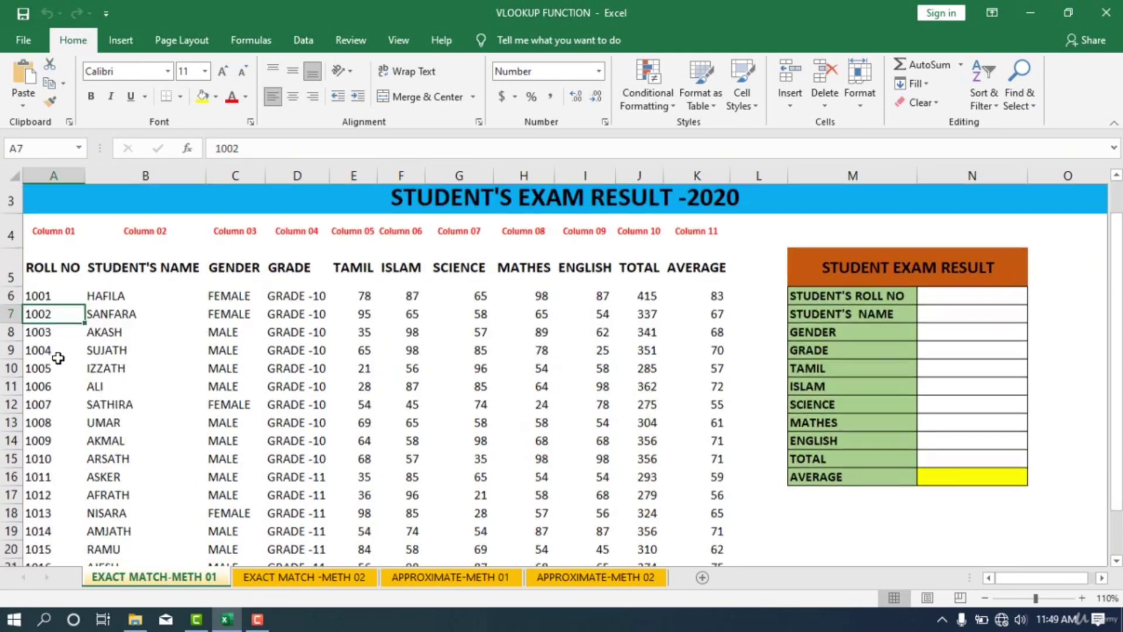
pyautogui.scroll(-4, 51, 266)
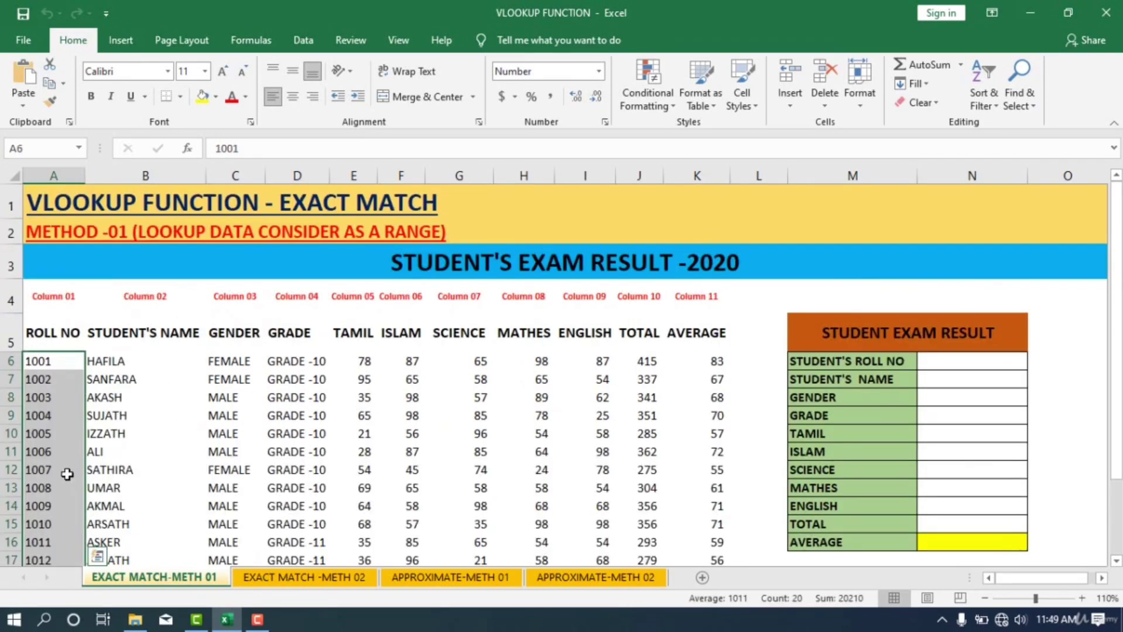
# Step: Go through the data headers from ROLL NO to TOTAL in row 5, and inspect the AVERAGE formula in K6
pyautogui.click(64, 338)
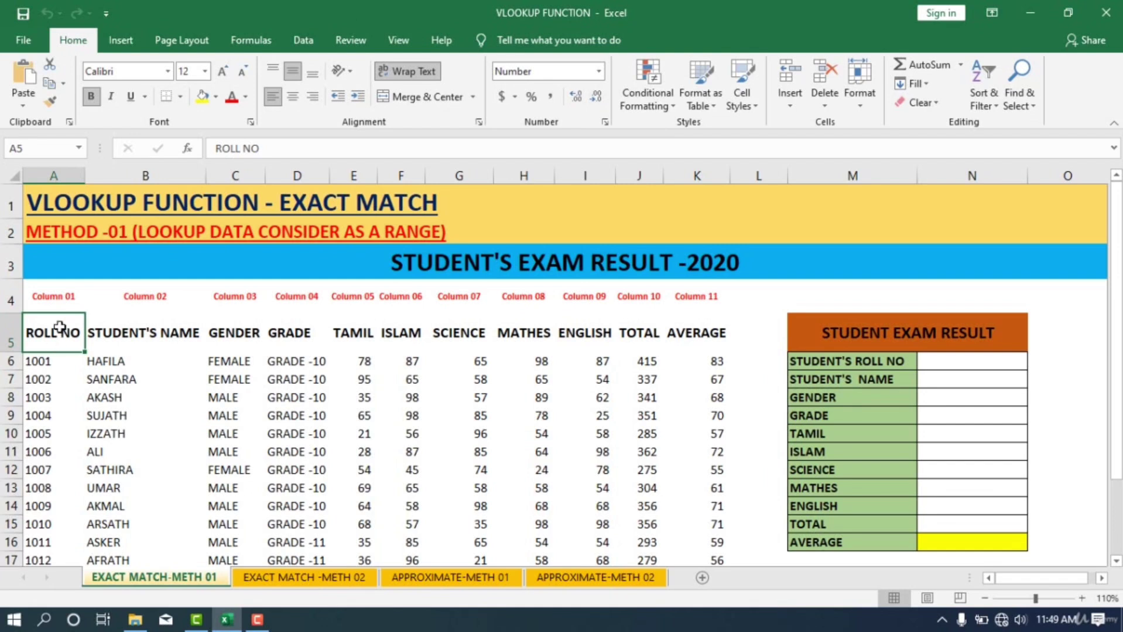
pyautogui.click(116, 331)
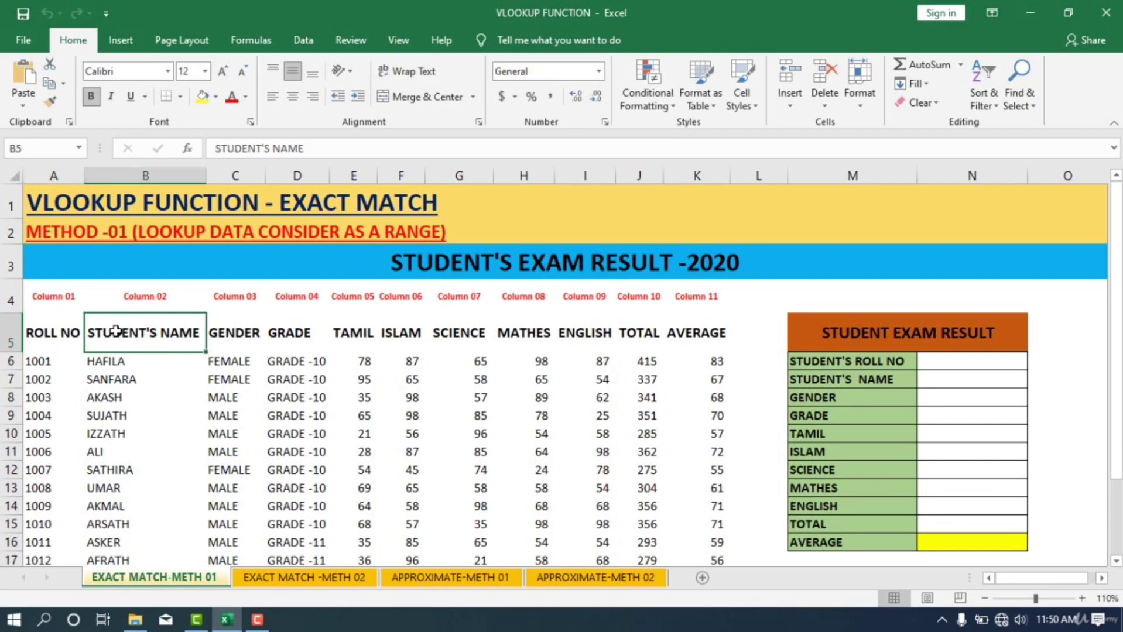
pyautogui.click(231, 338)
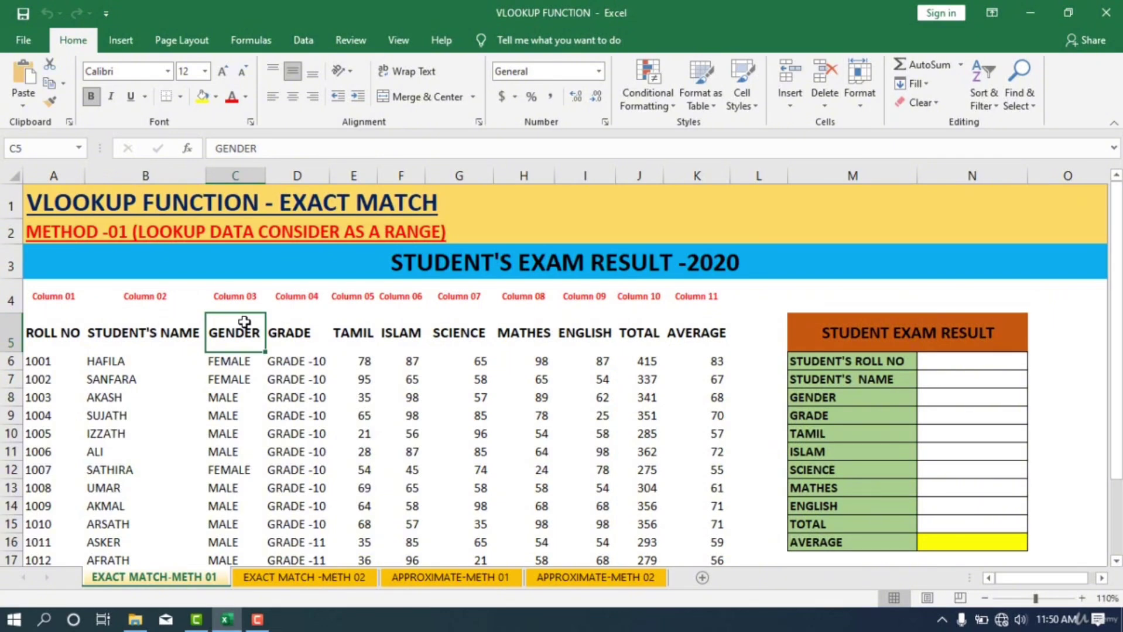
pyautogui.click(285, 333)
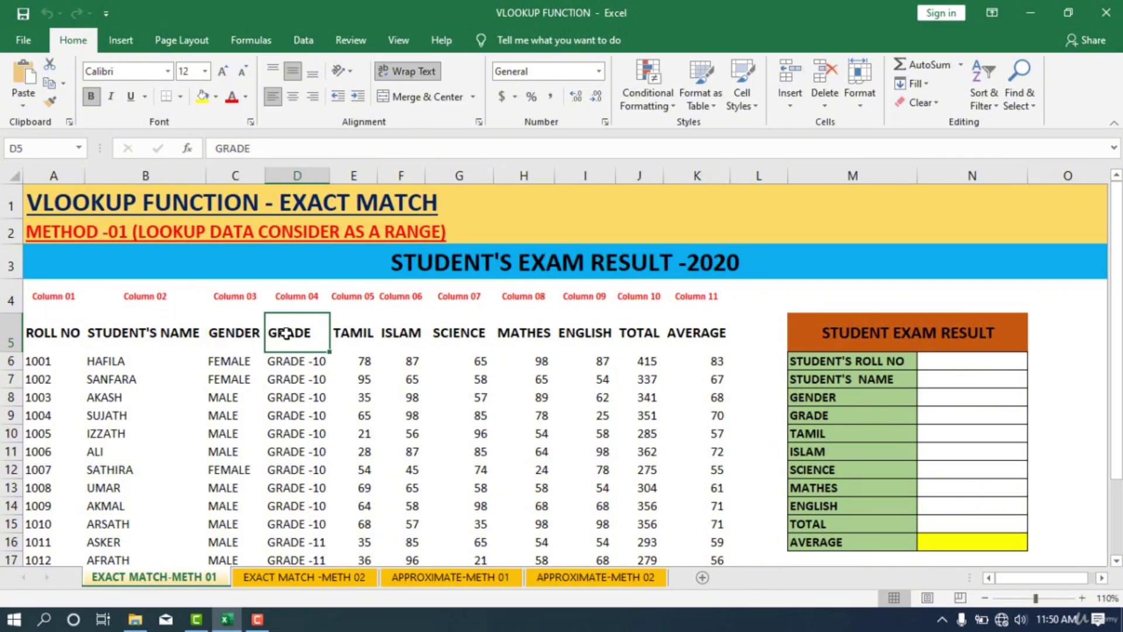
pyautogui.click(371, 339)
pyautogui.click(398, 338)
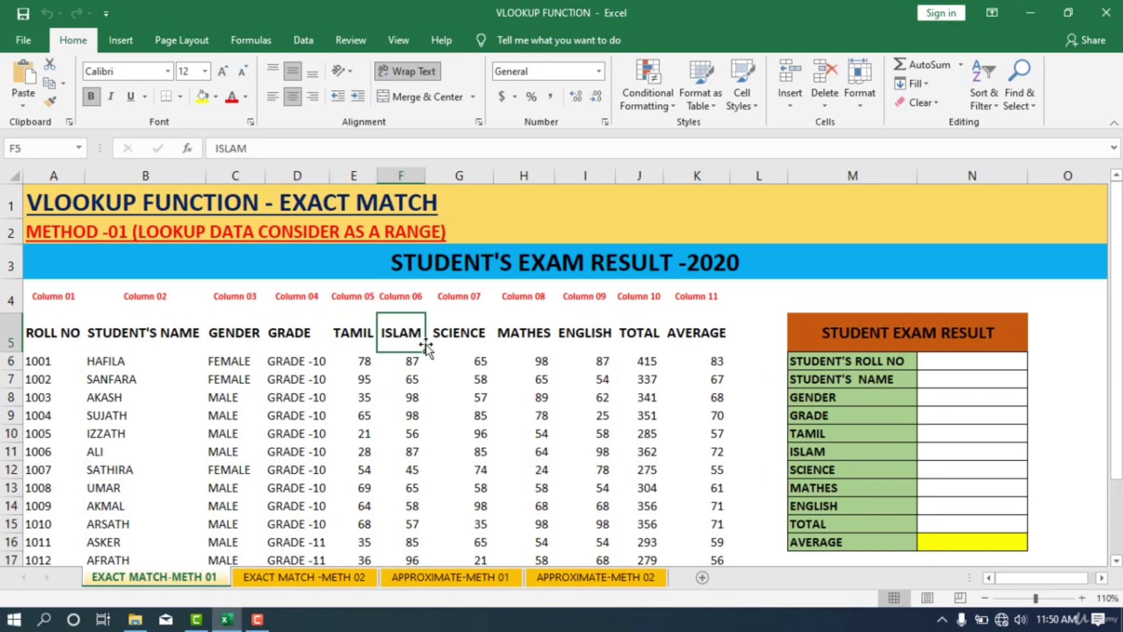
pyautogui.click(465, 340)
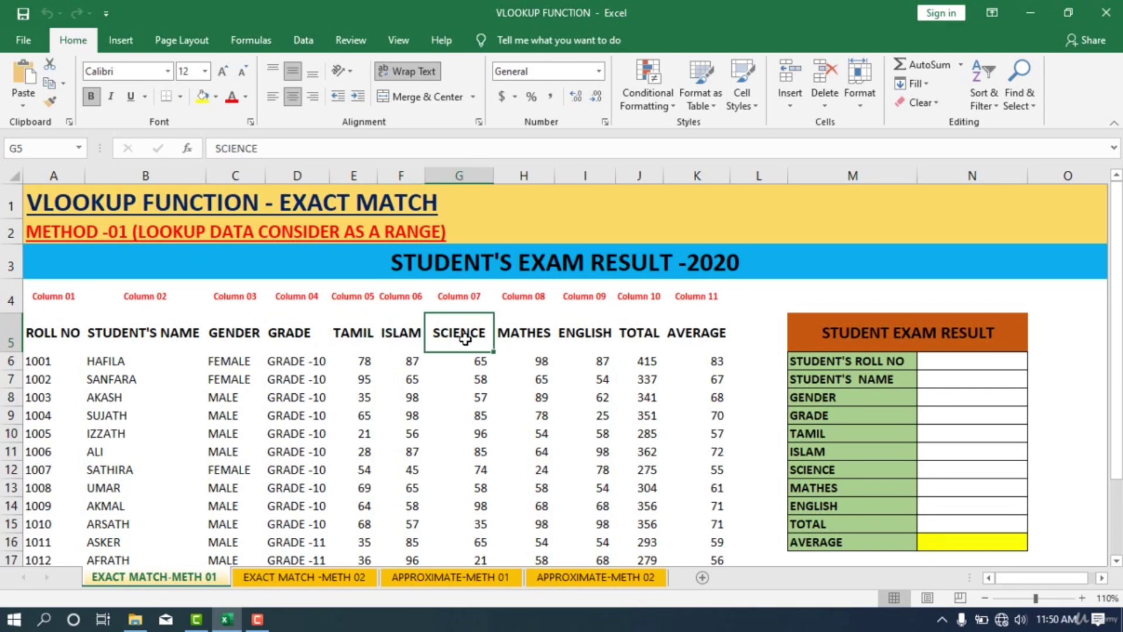
pyautogui.click(529, 334)
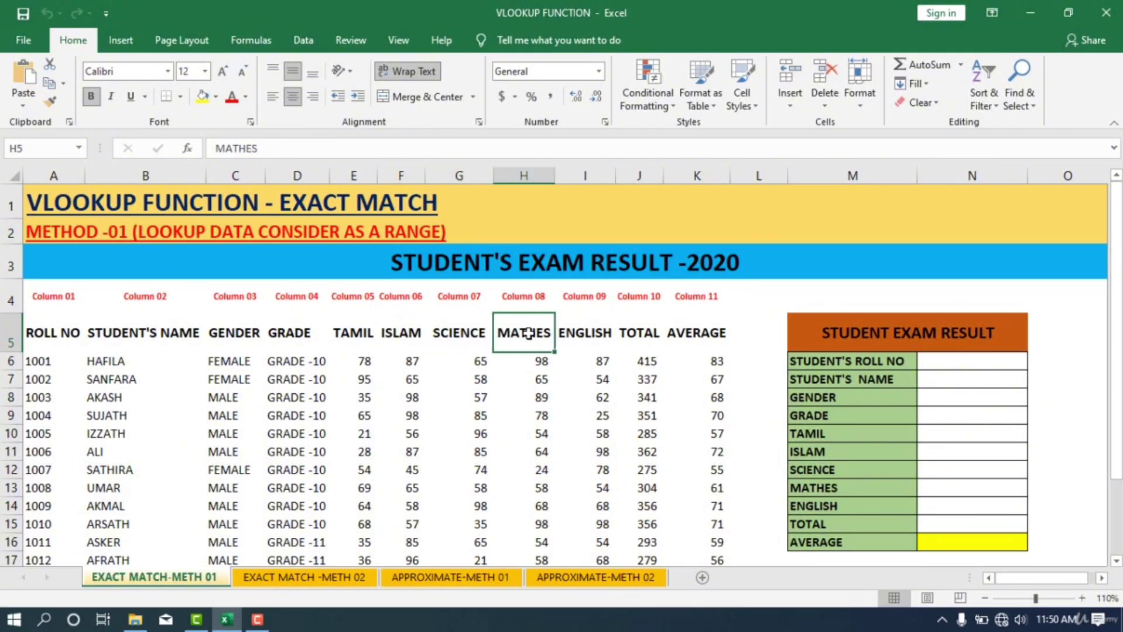
pyautogui.click(590, 332)
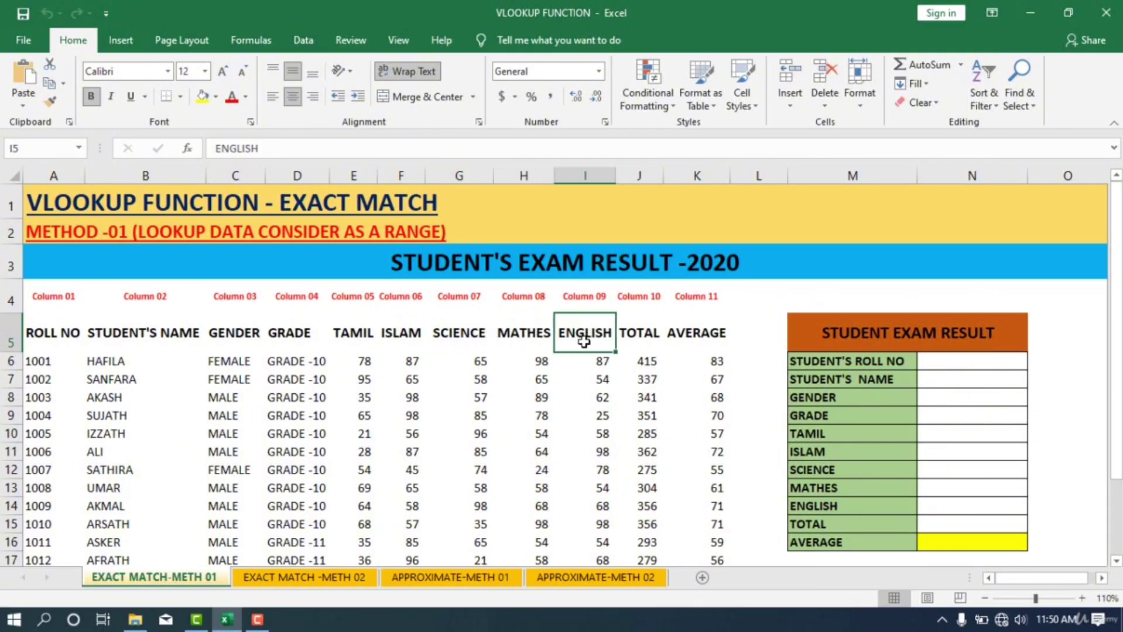
pyautogui.click(645, 330)
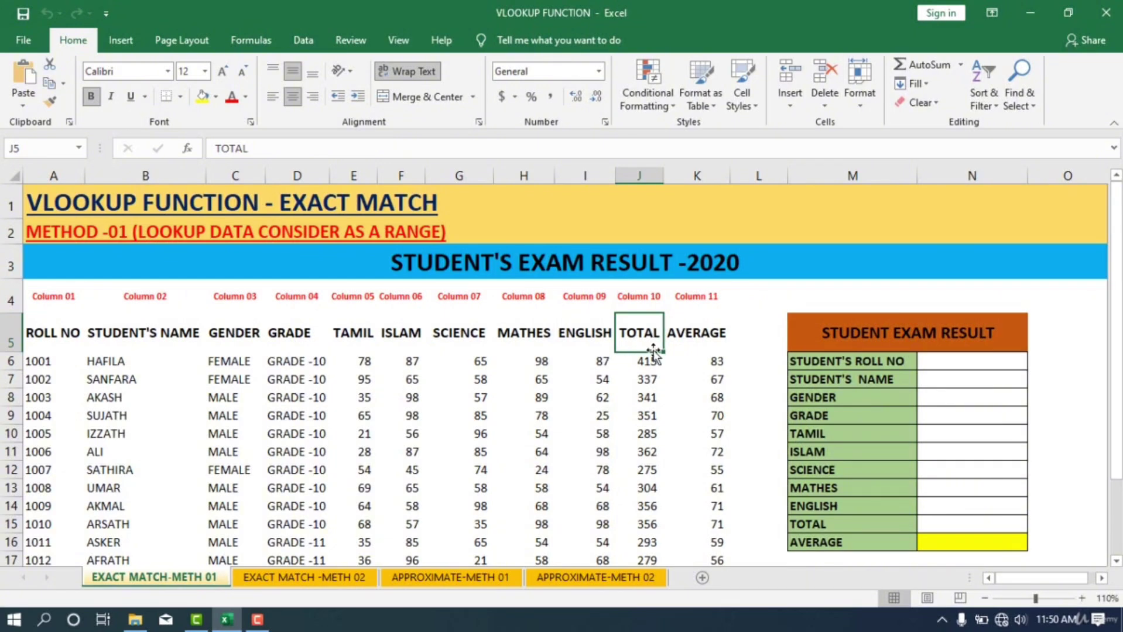
pyautogui.click(710, 362)
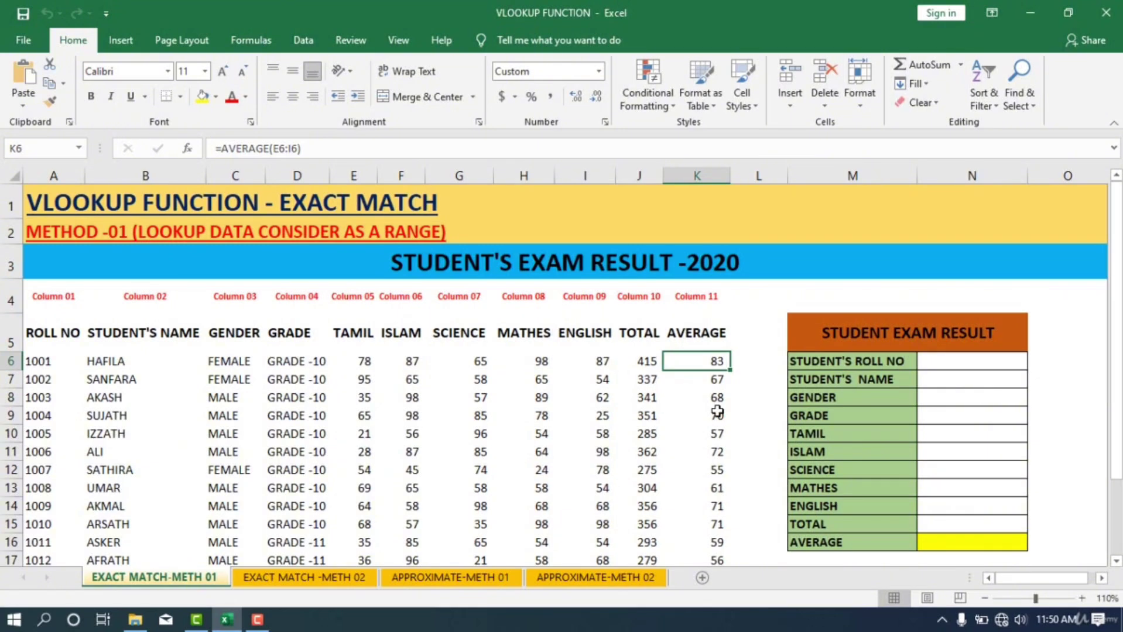
# Step: Look over the remaining student rows and select the empty STUDENT'S ROLL NO cell N6 in the result form
pyautogui.scroll(-4, 718, 412)
pyautogui.scroll(4, 298, 394)
pyautogui.click(958, 362)
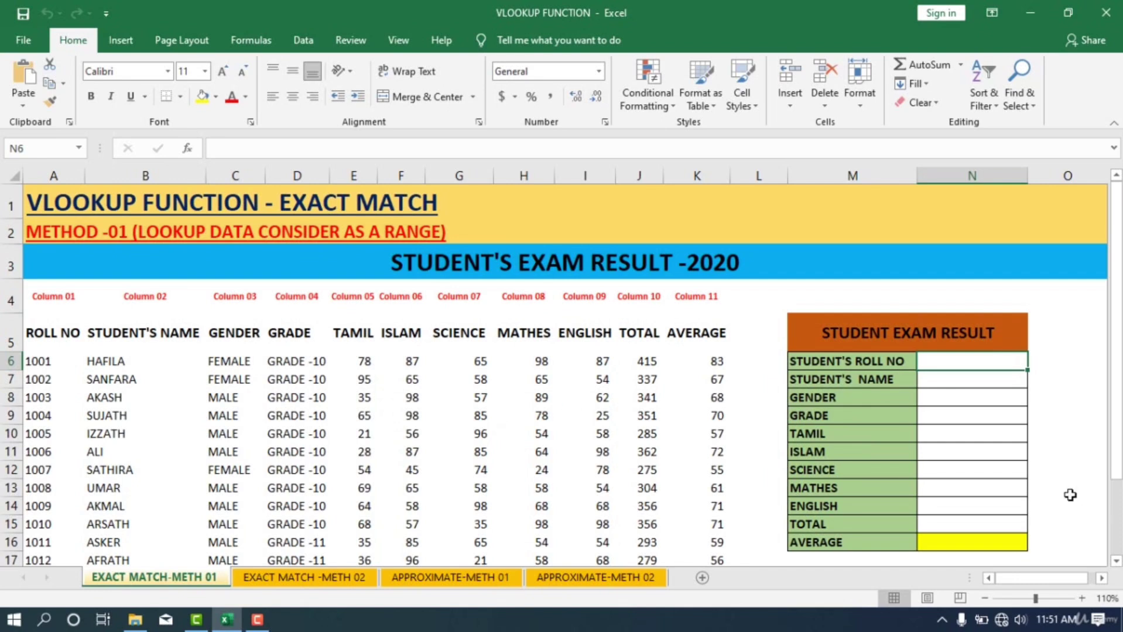
# Step: Enter the roll number of the first listed student in the STUDENT'S ROLL NO cell N6 of the result form
pyautogui.click(930, 413)
pyautogui.write('100')
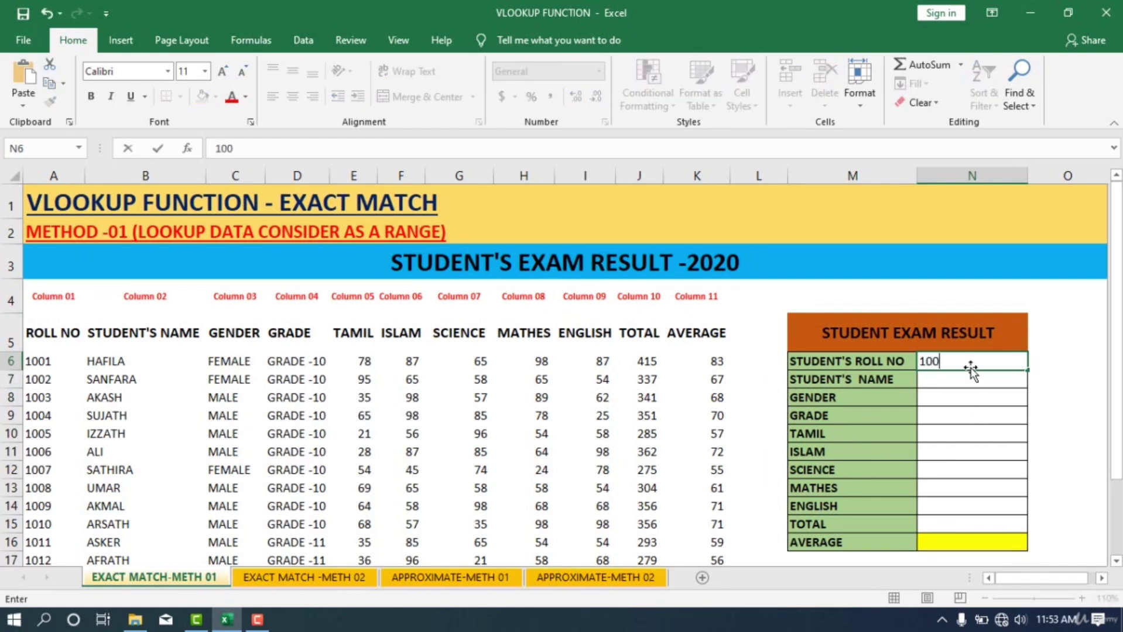
pyautogui.write('1')
pyautogui.click(947, 390)
pyautogui.click(945, 381)
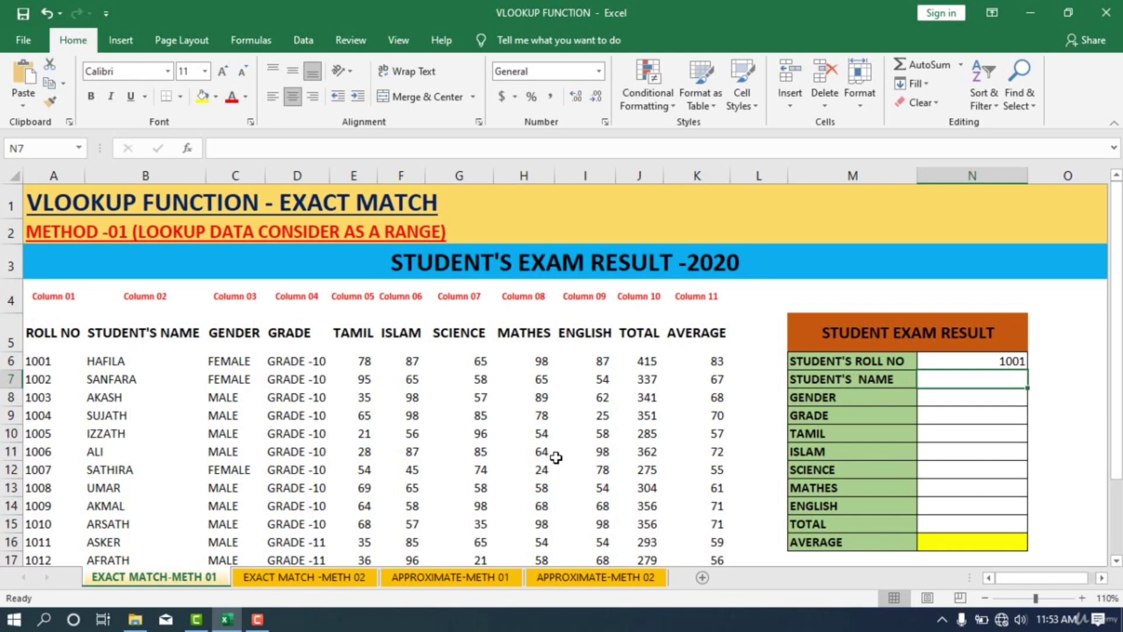
# Step: Start a VLOOKUP formula in the STUDENT'S NAME cell N7 with lookup value N6 and table range A6:K25
pyautogui.doubleClick(972, 375)
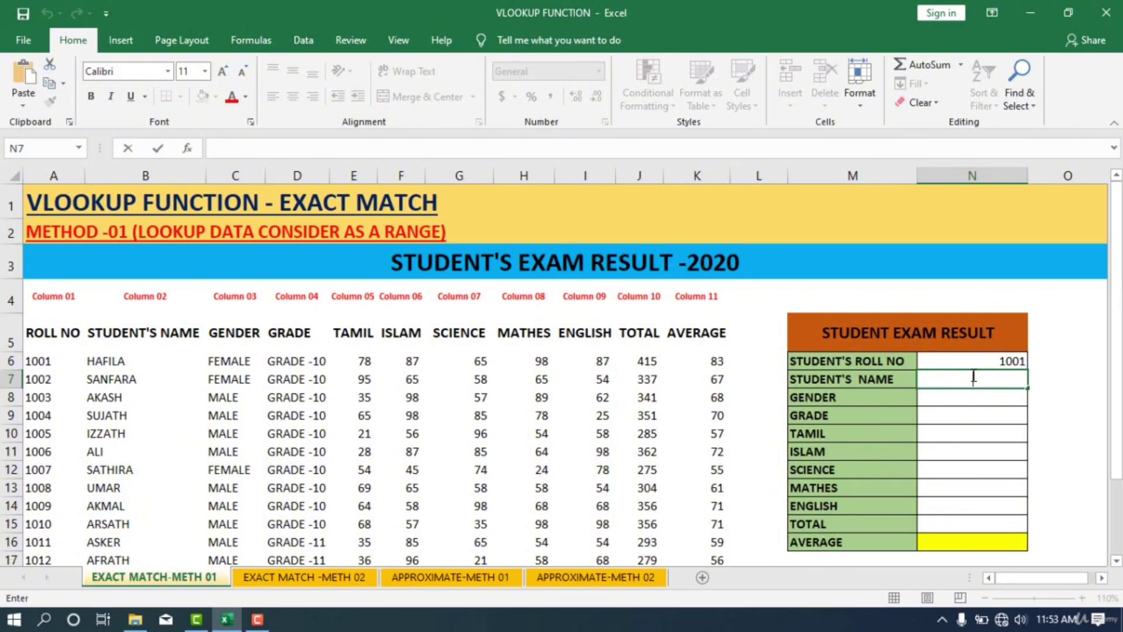
pyautogui.write('=')
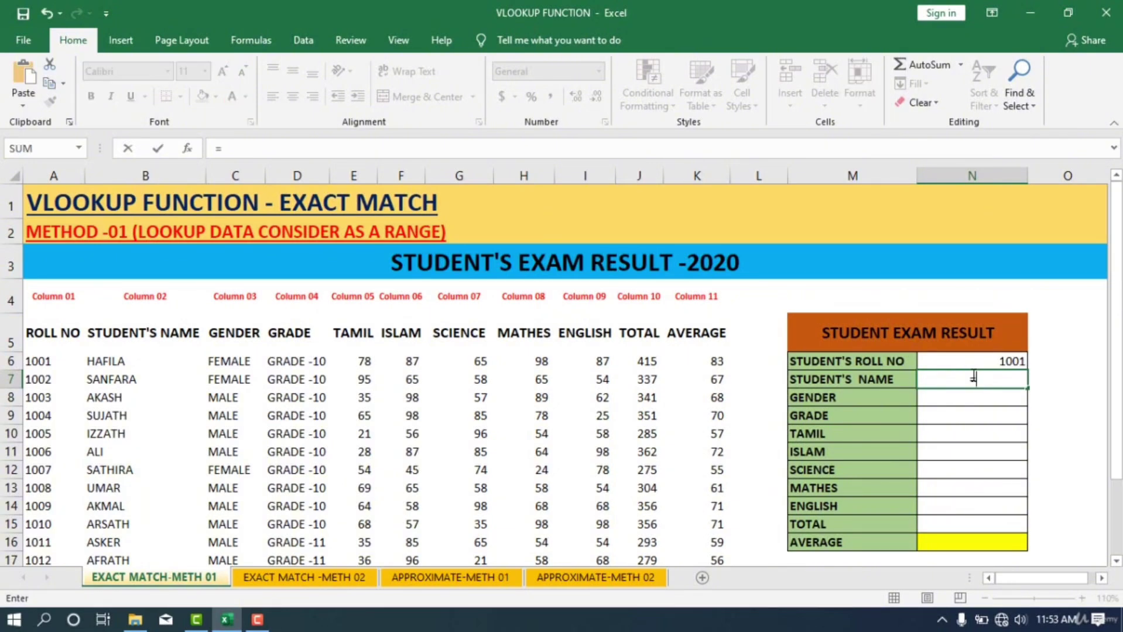
pyautogui.write('VLOOKU')
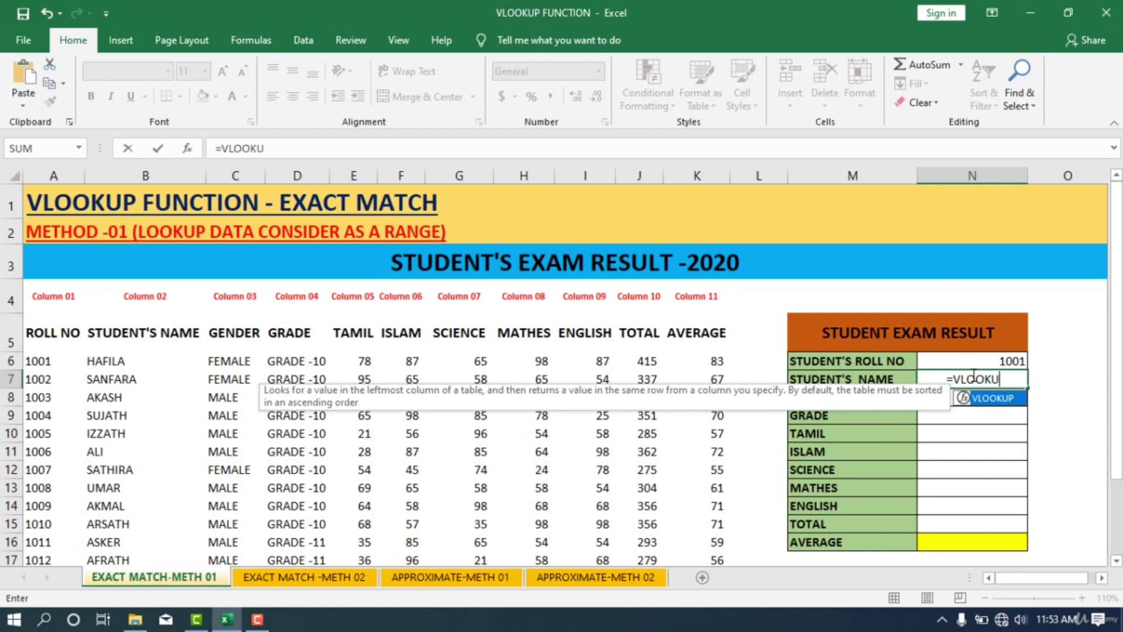
pyautogui.write('P(')
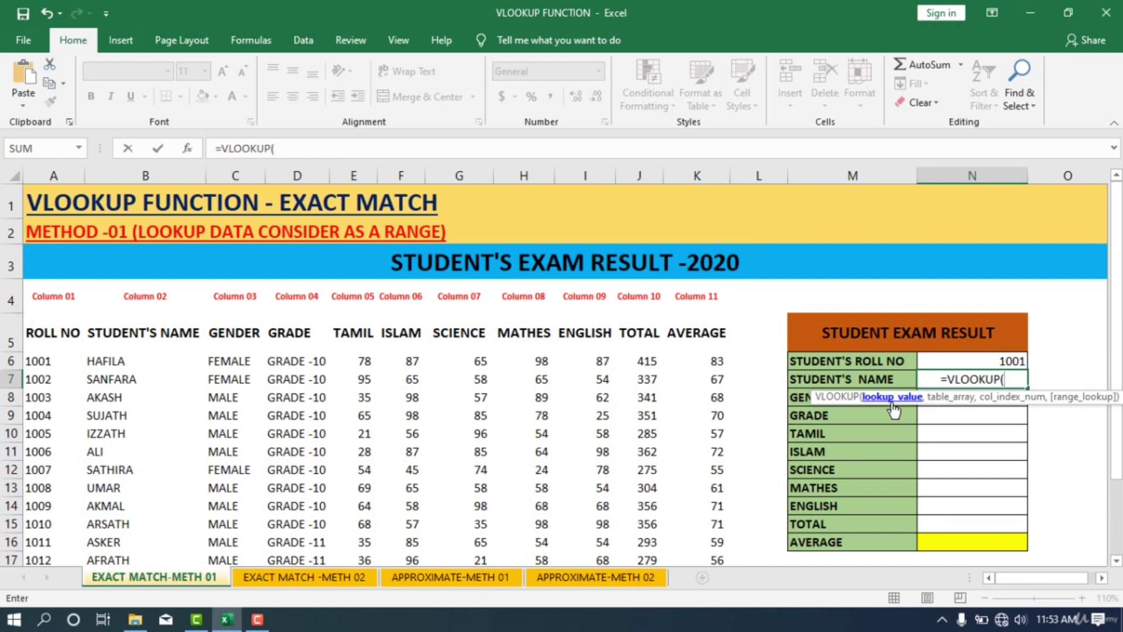
pyautogui.click(1010, 360)
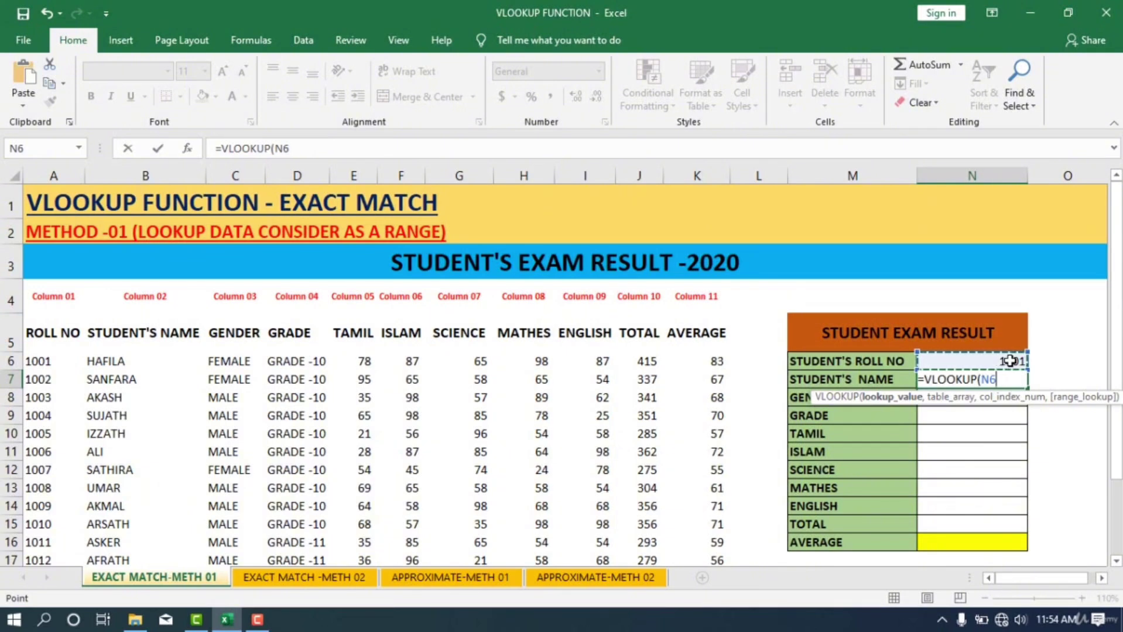
pyautogui.write(',')
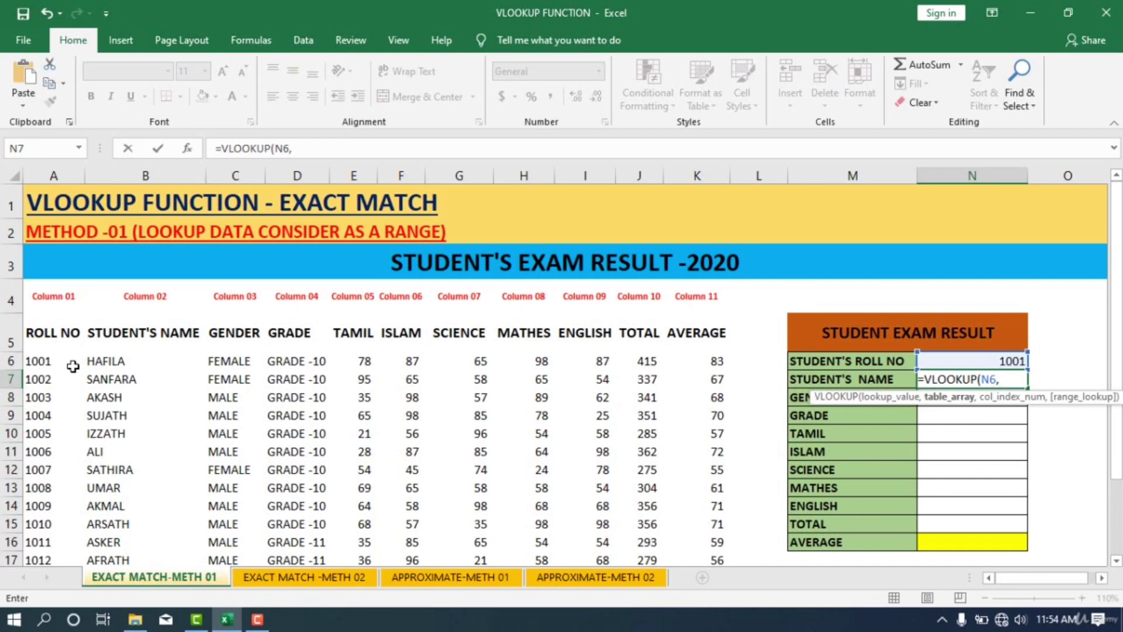
pyautogui.moveTo(38, 362); pyautogui.dragTo(702, 536)
pyautogui.scroll(2, 702, 536)
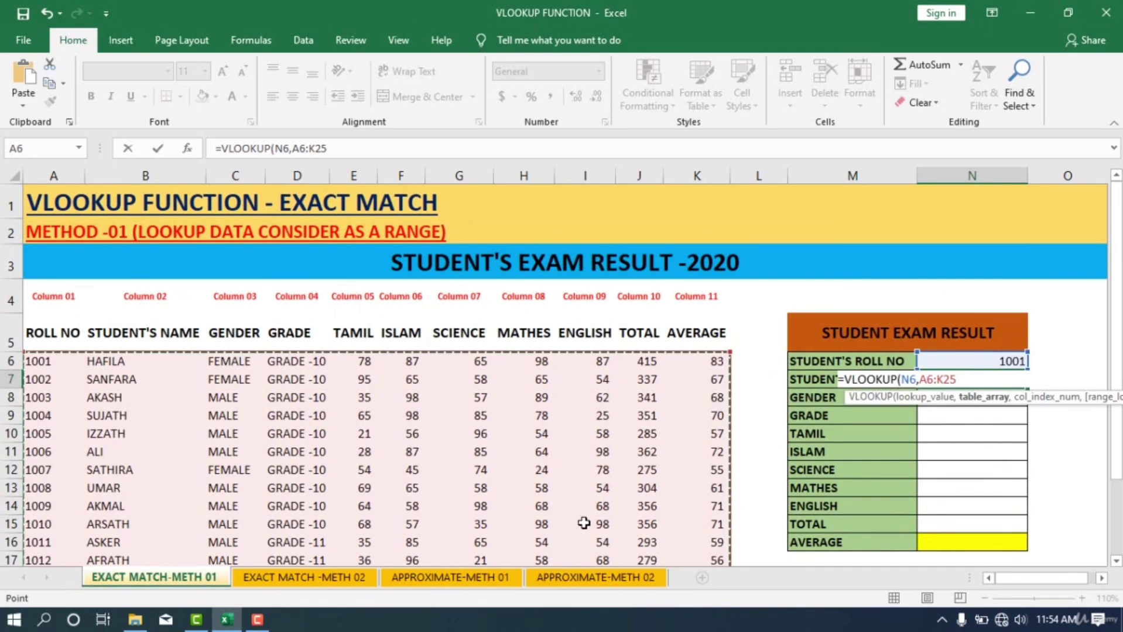
# Step: Complete the student name VLOOKUP in N7 with column index 2 and FALSE for an exact match
pyautogui.write(',2')
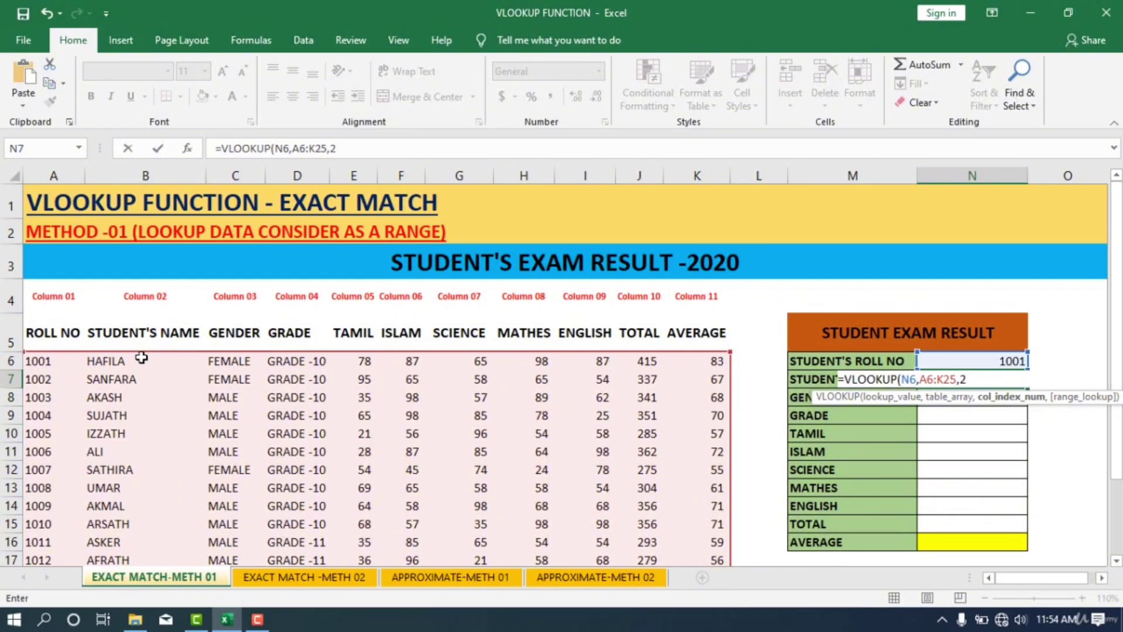
pyautogui.write(',')
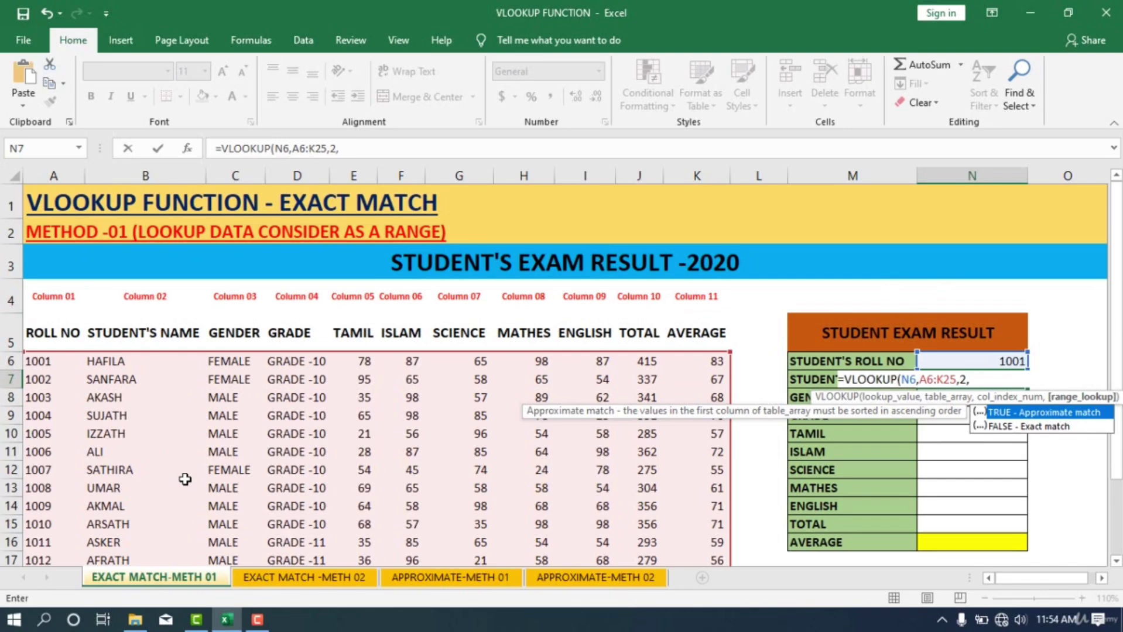
pyautogui.press('Down')
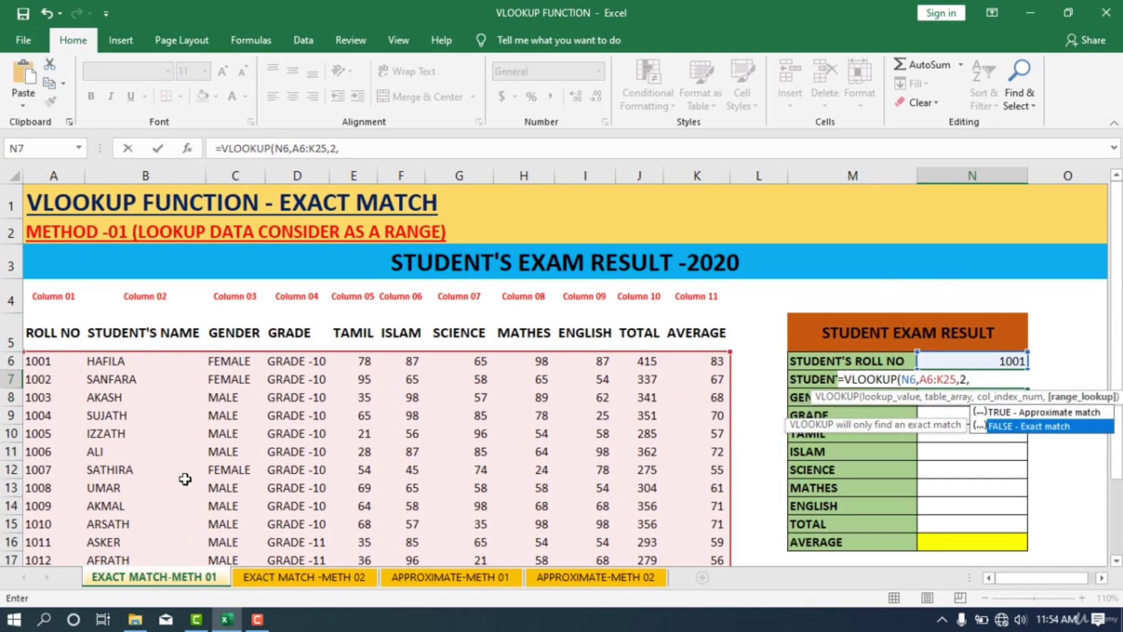
pyautogui.doubleClick(1029, 427)
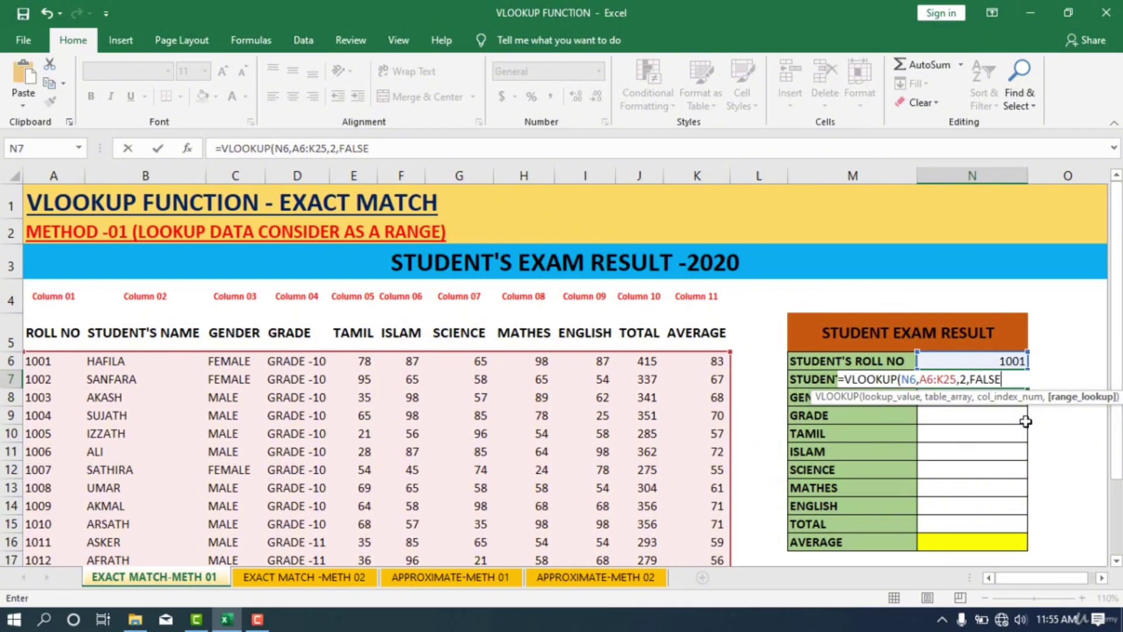
pyautogui.write(')')
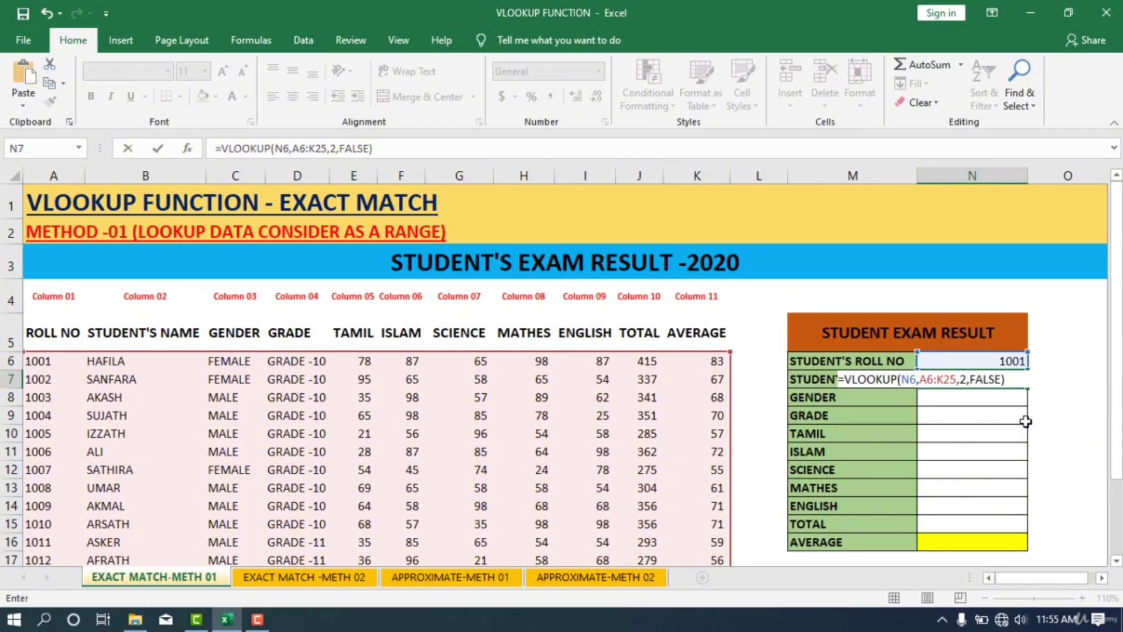
pyautogui.press('Return')
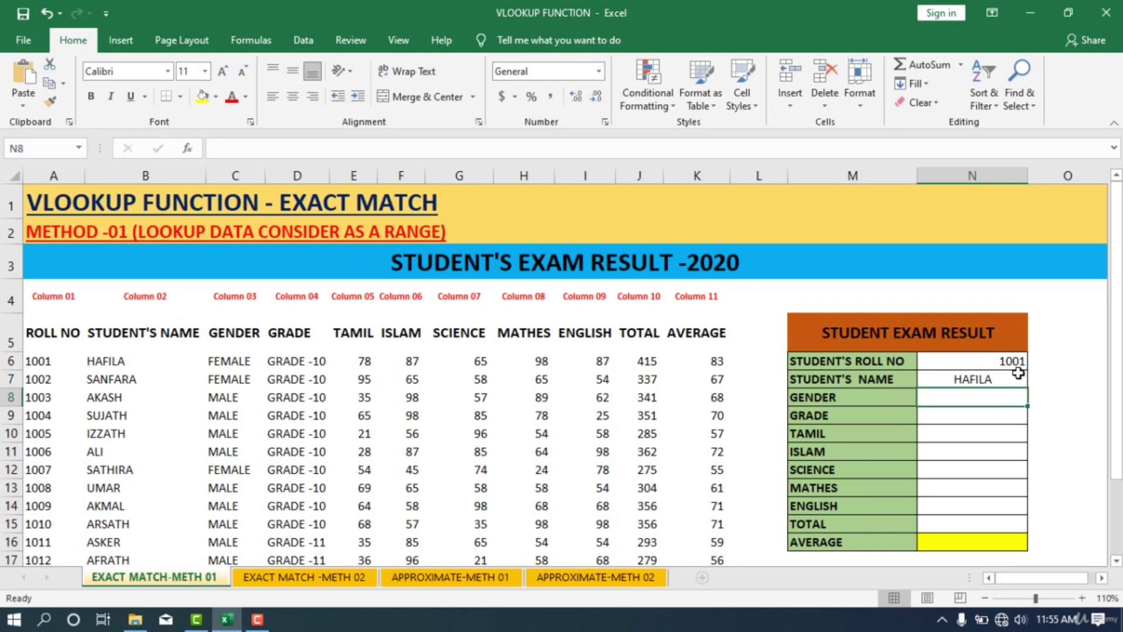
# Step: Test the name lookup by changing the roll number in N6 to that of the second listed student
pyautogui.click(1018, 364)
pyautogui.click(1020, 373)
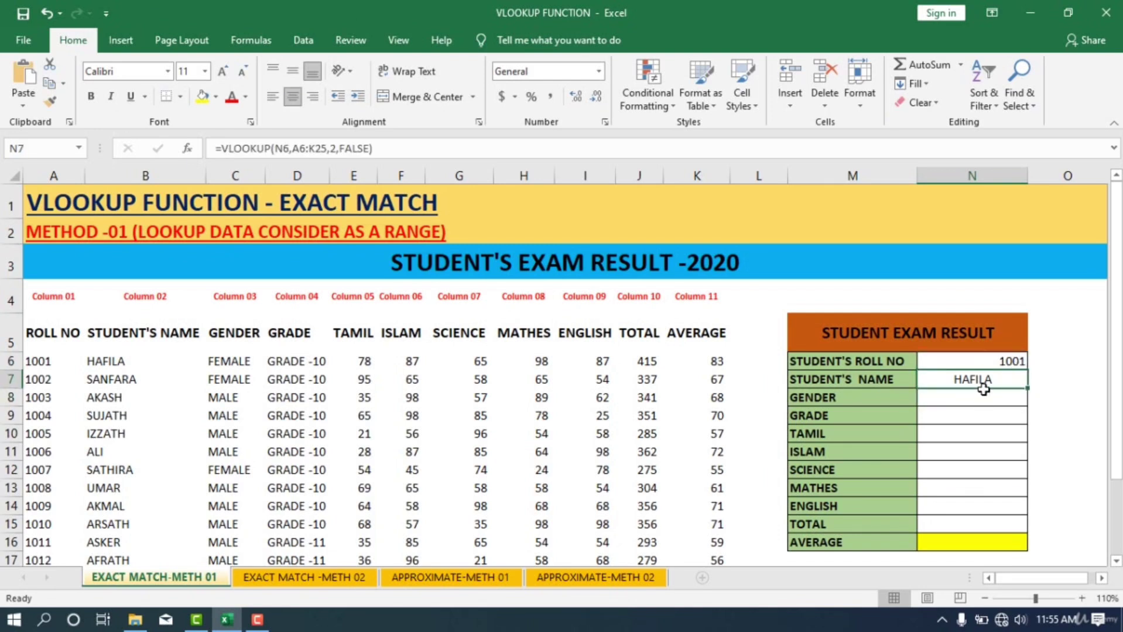
pyautogui.doubleClick(1015, 363)
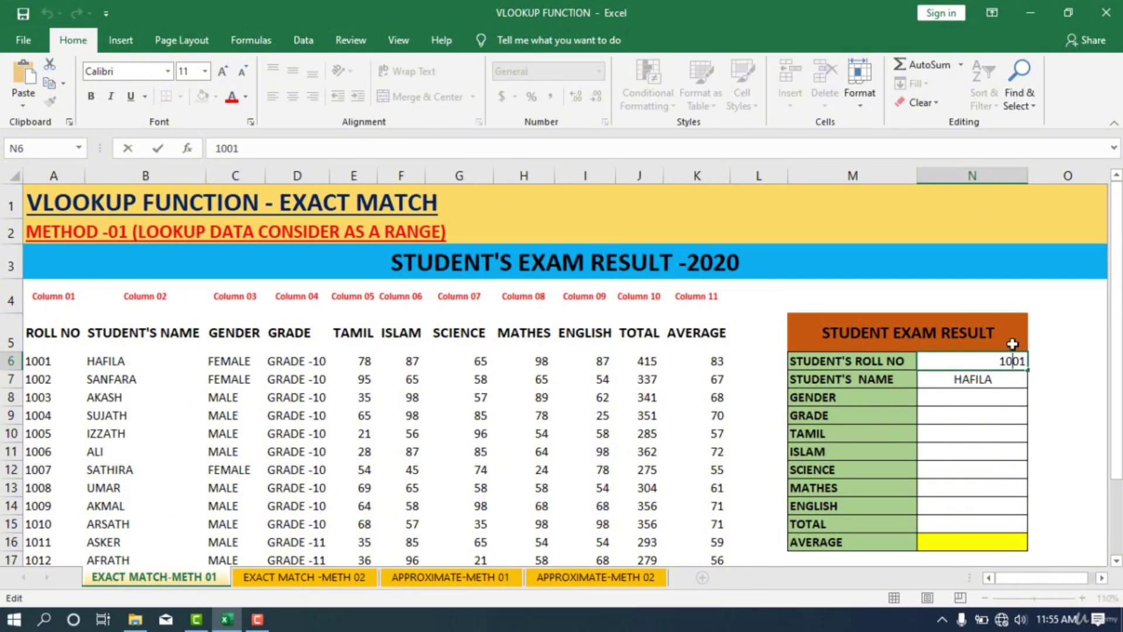
pyautogui.moveTo(989, 361); pyautogui.dragTo(1038, 357)
pyautogui.write('1002')
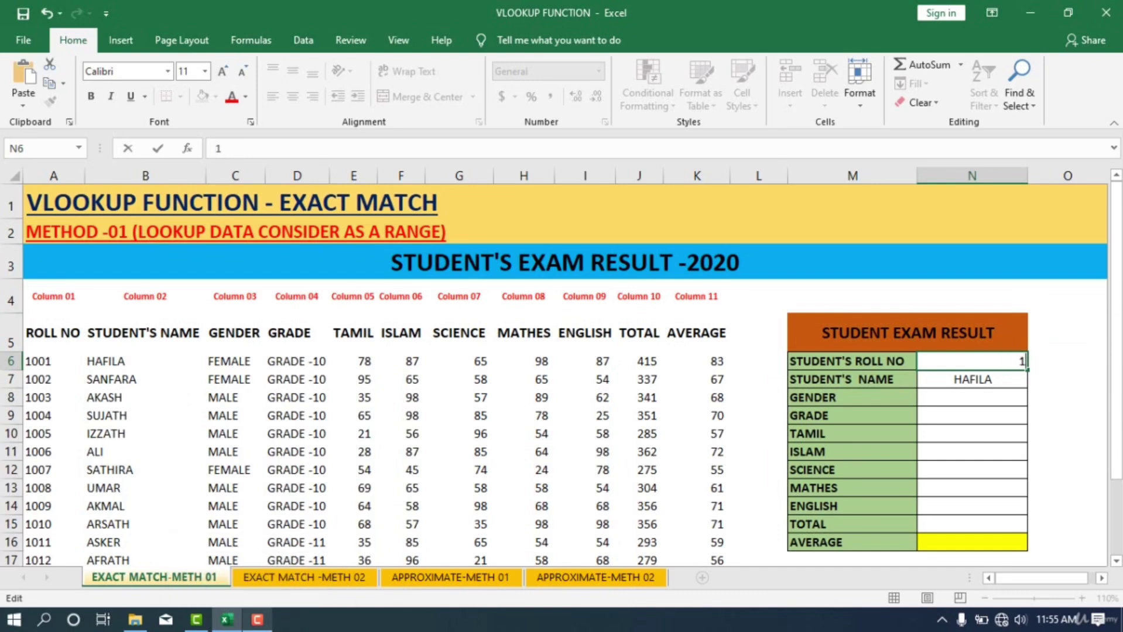
pyautogui.press('Return')
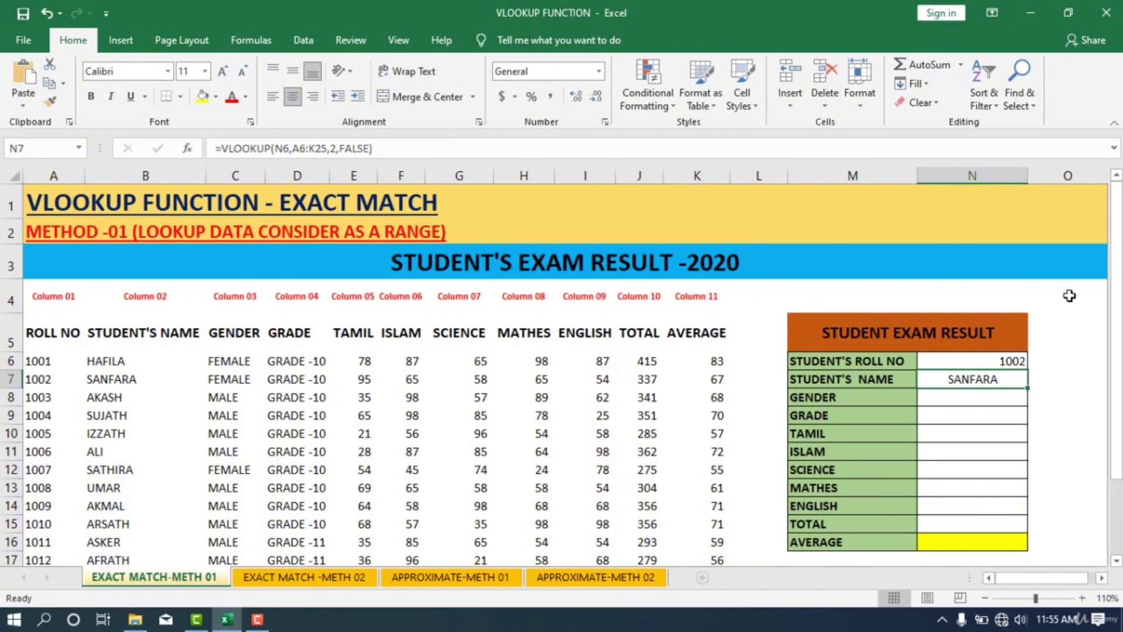
# Step: Start a VLOOKUP formula in the GENDER cell N8 with lookup value N6 and table range A6:K25
pyautogui.click(939, 403)
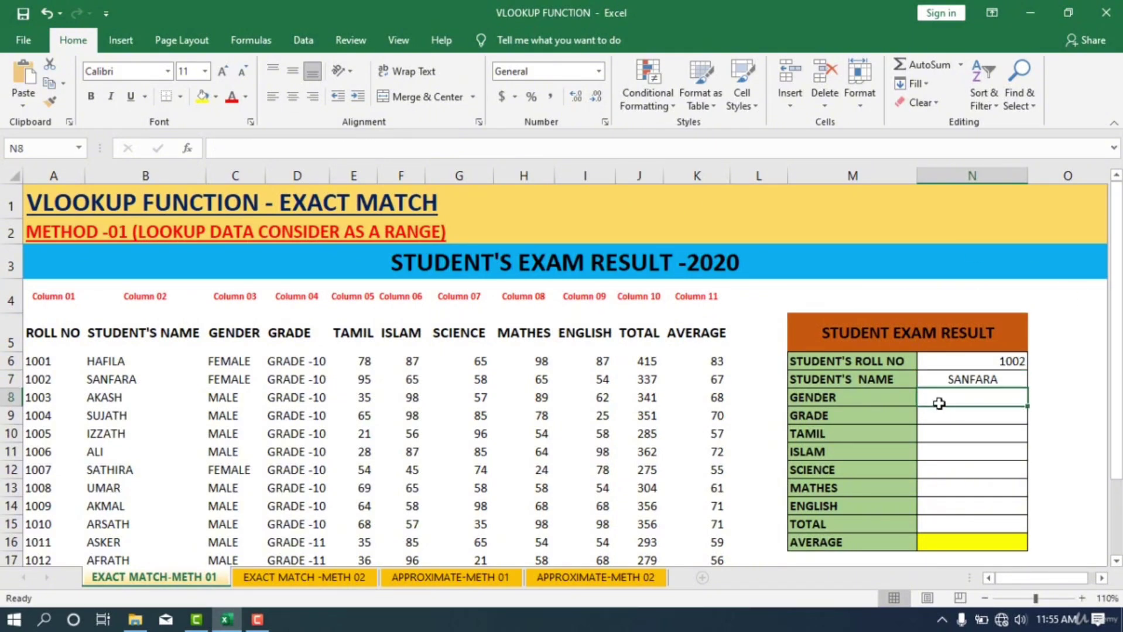
pyautogui.write('=')
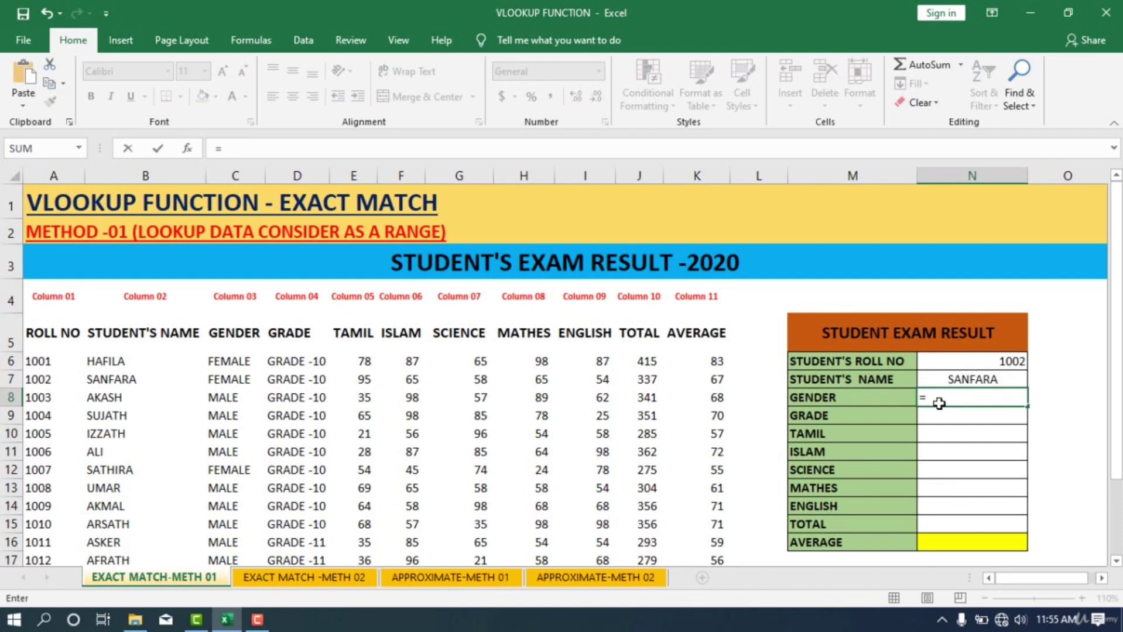
pyautogui.write('VLOOK')
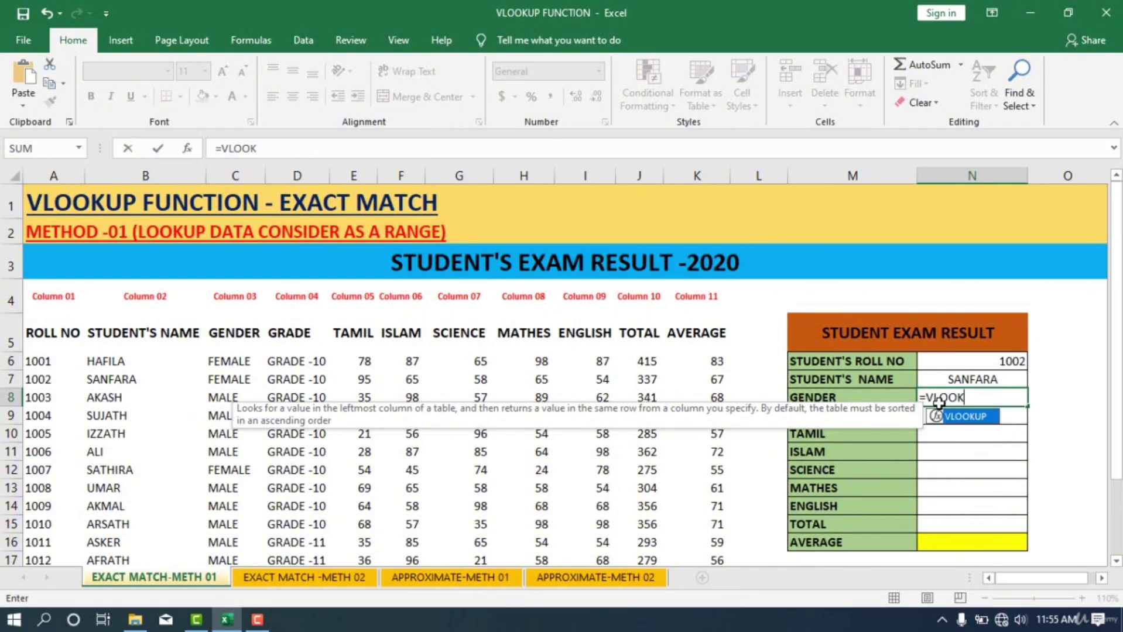
pyautogui.write('UP(')
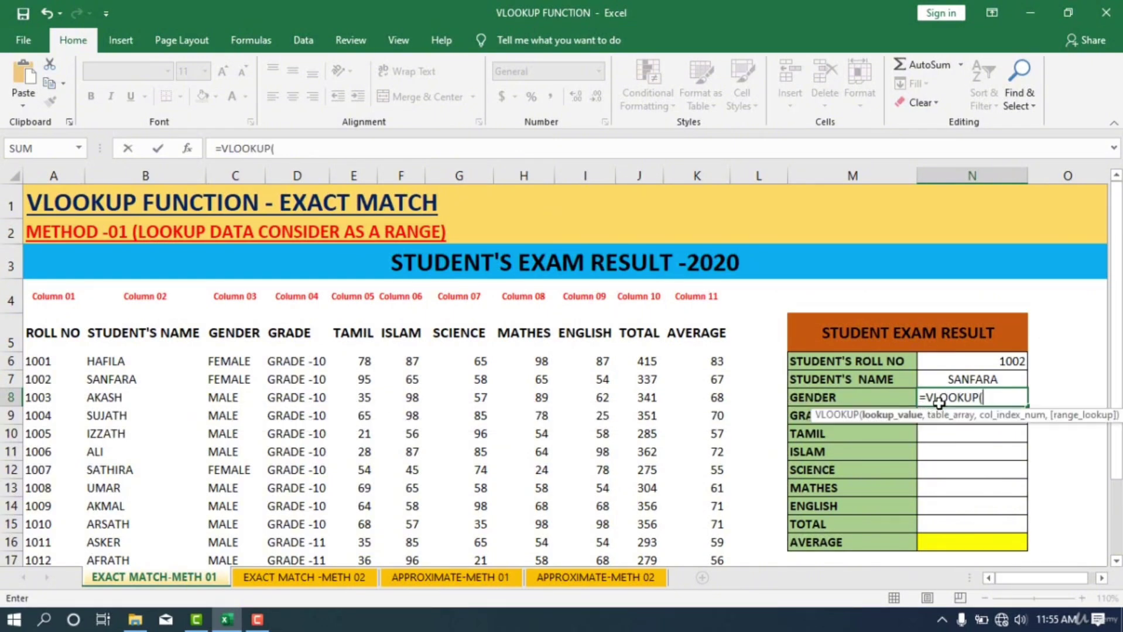
pyautogui.click(1008, 364)
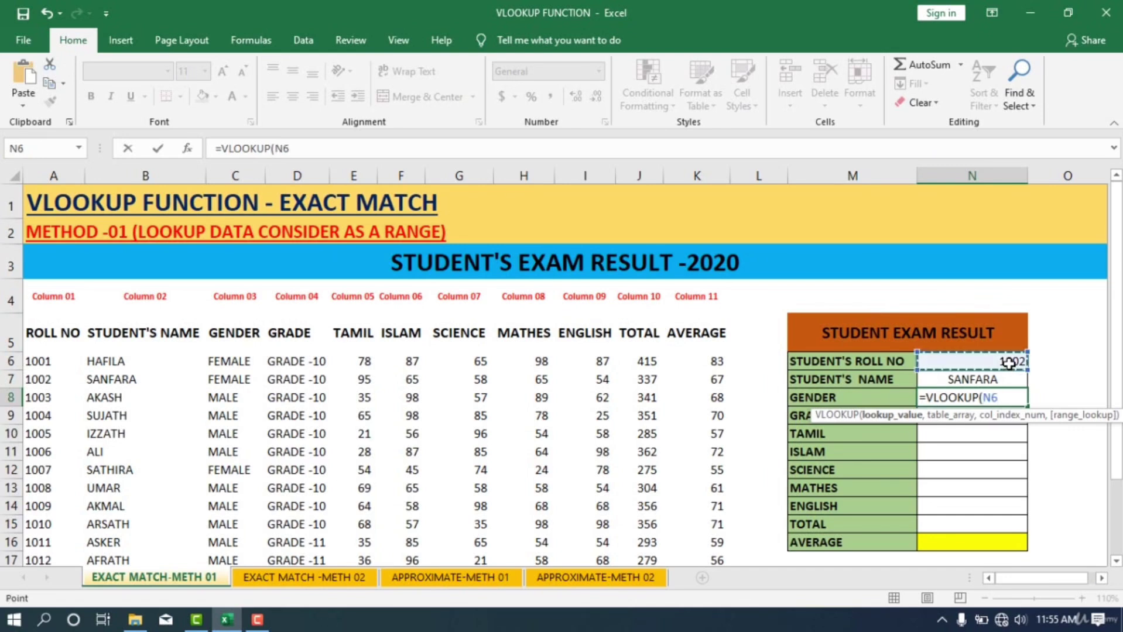
pyautogui.write(',')
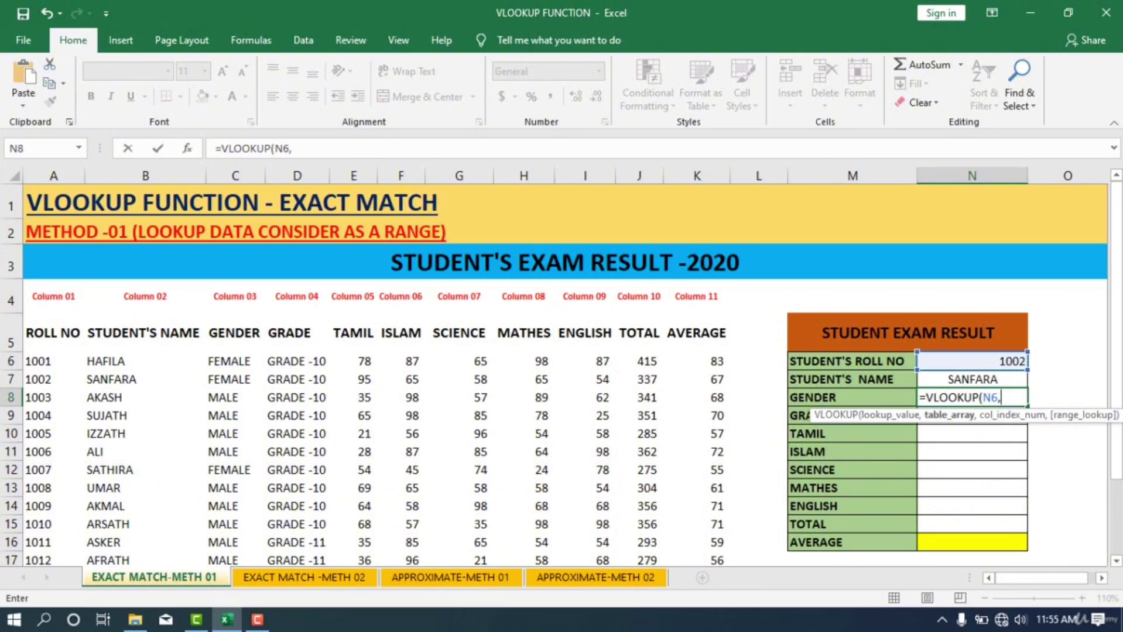
pyautogui.moveTo(34, 361); pyautogui.dragTo(726, 545)
pyautogui.moveTo(672, 630); pyautogui.dragTo(686, 534)
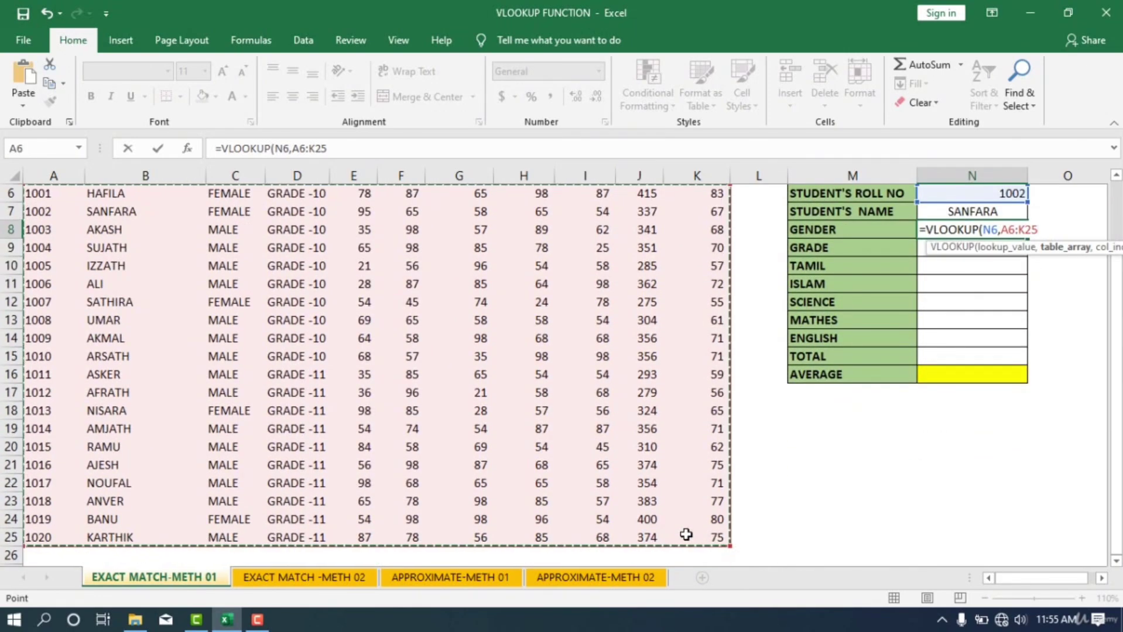
# Step: Complete the gender VLOOKUP in N8 with column index 3 and FALSE for an exact match
pyautogui.write(',')
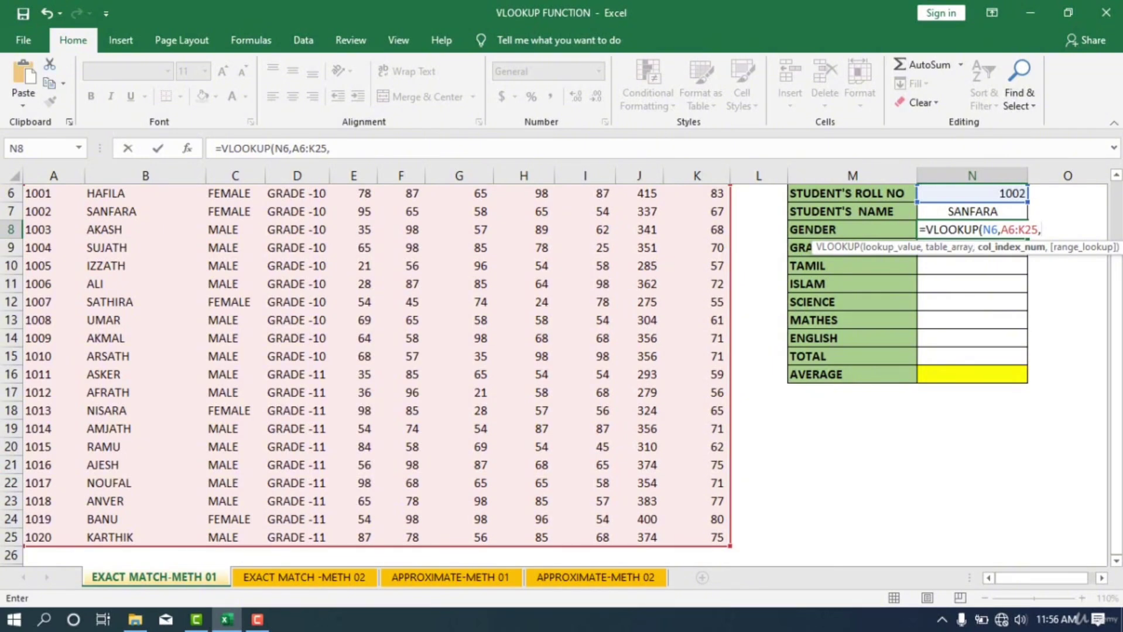
pyautogui.moveTo(1117, 346); pyautogui.dragTo(1117, 260)
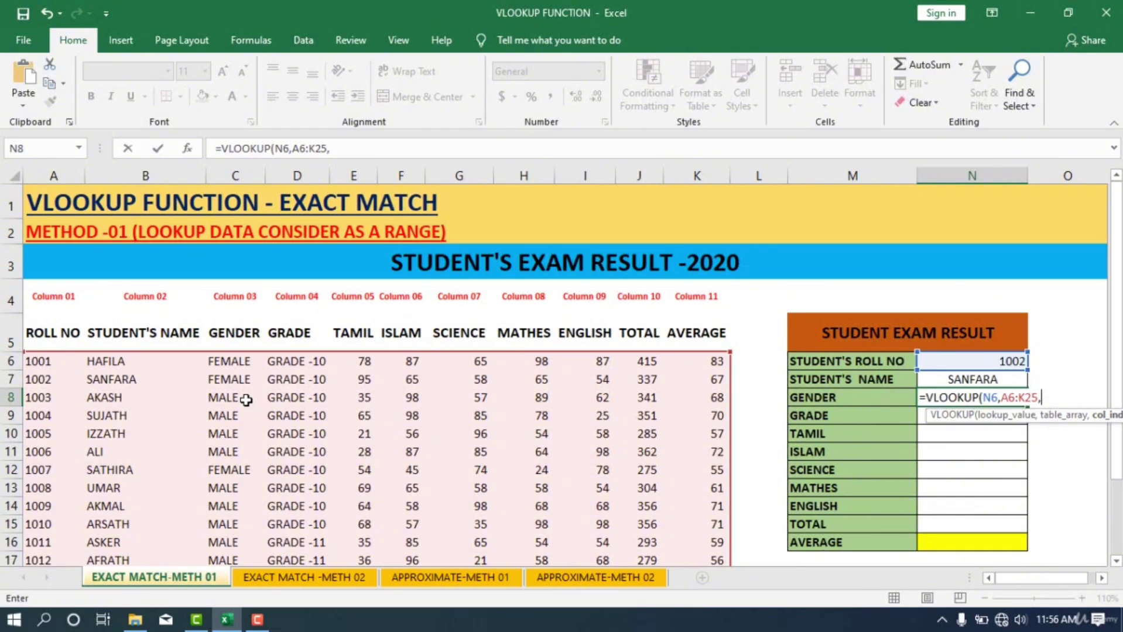
pyautogui.write('3,')
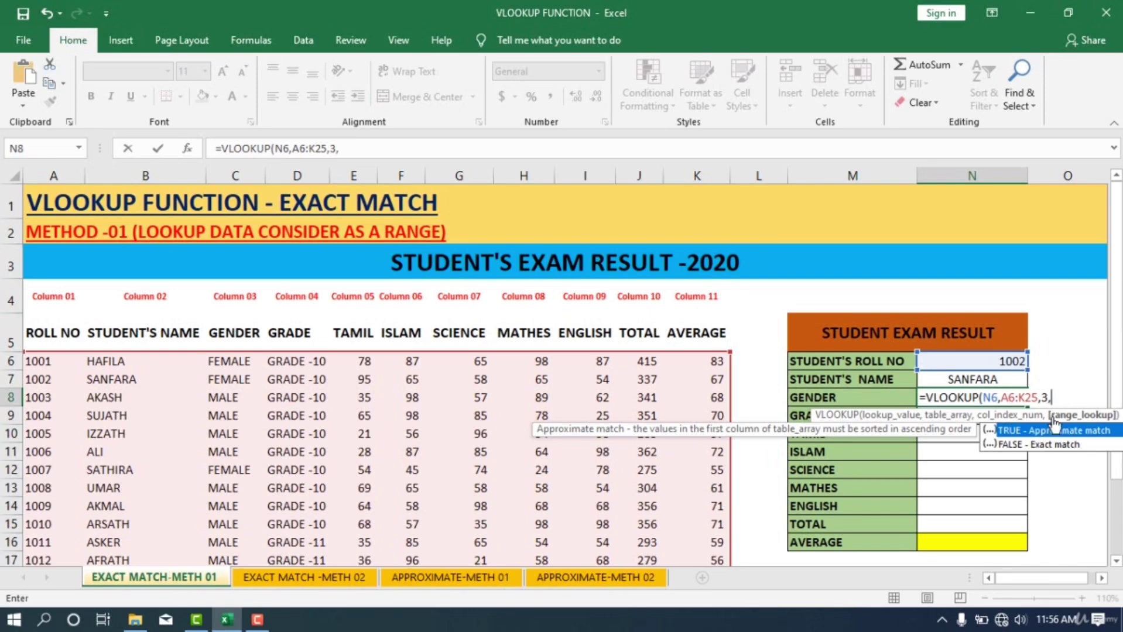
pyautogui.click(1055, 444)
pyautogui.doubleClick(1055, 445)
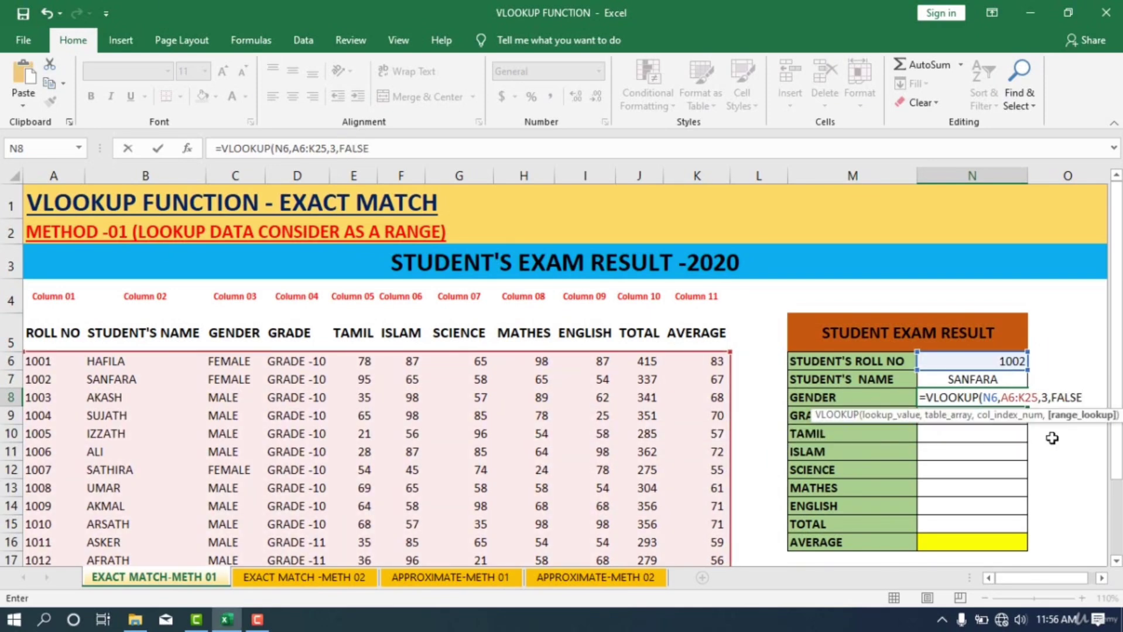
pyautogui.write(')')
pyautogui.press('Return')
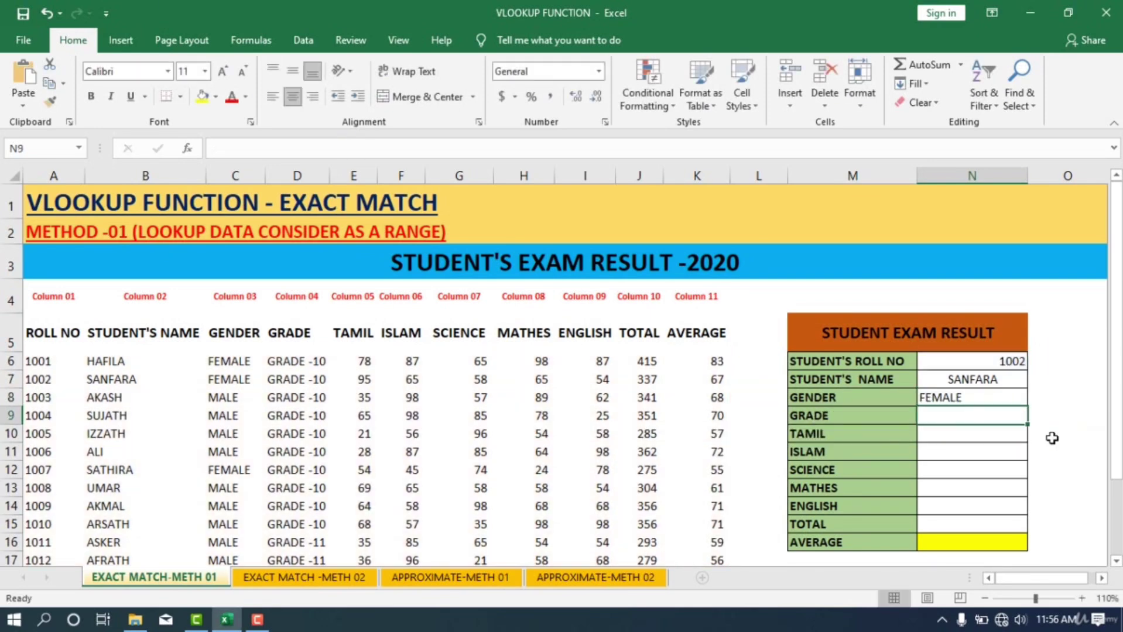
# Step: Make the lookup value in the student name formula in N7 an absolute reference, $N$6
pyautogui.doubleClick(981, 379)
pyautogui.press('Escape')
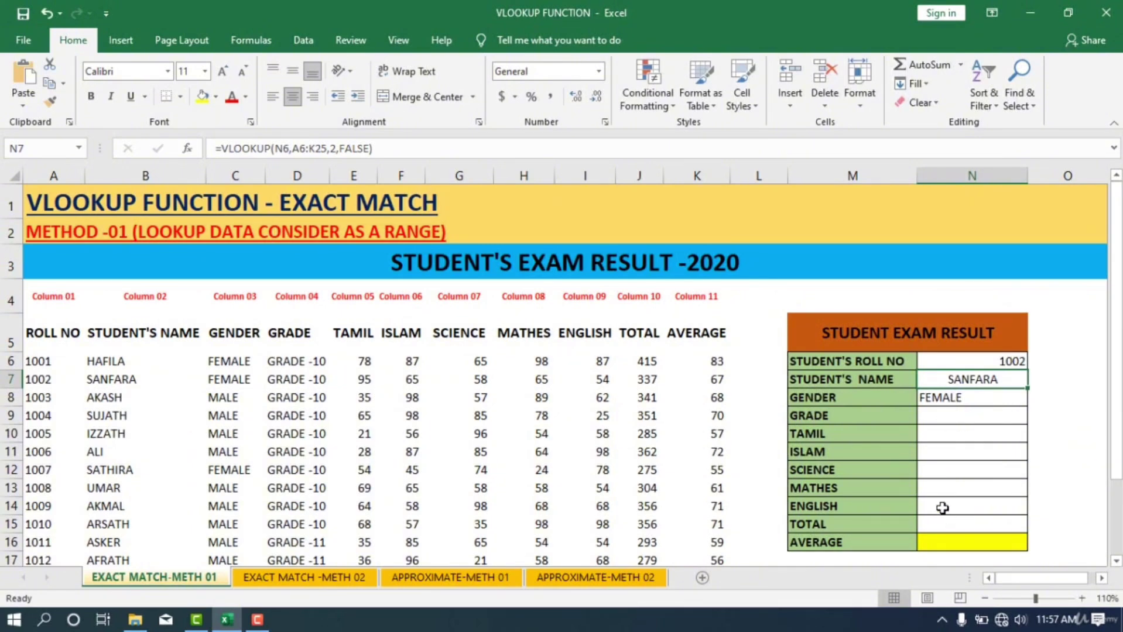
pyautogui.doubleClick(986, 382)
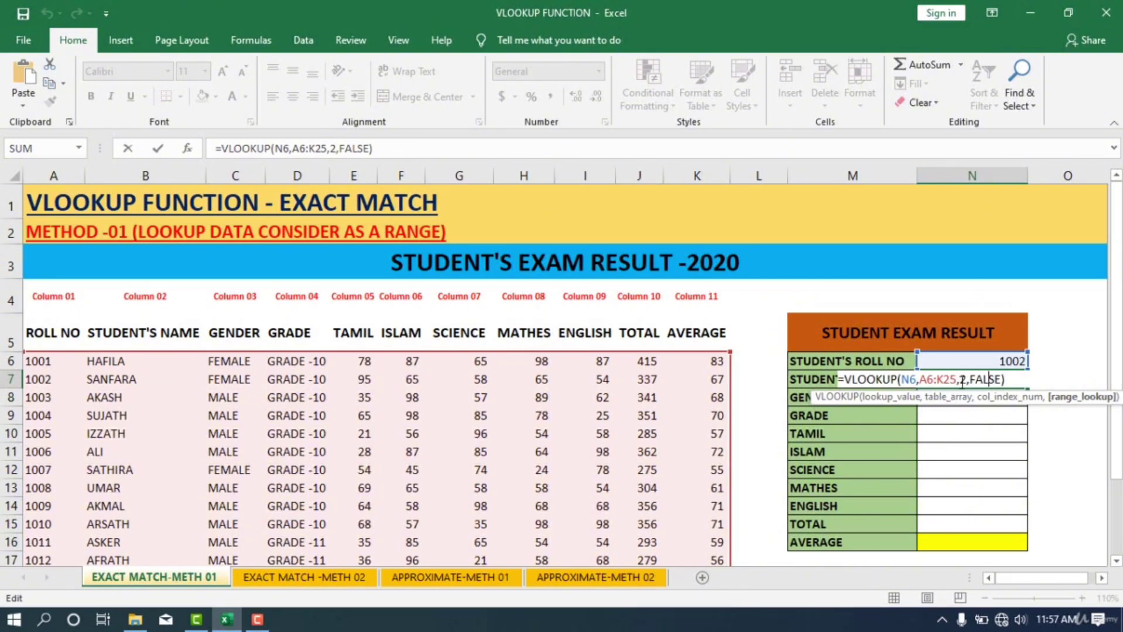
pyautogui.click(917, 380)
pyautogui.moveTo(911, 381); pyautogui.dragTo(897, 381)
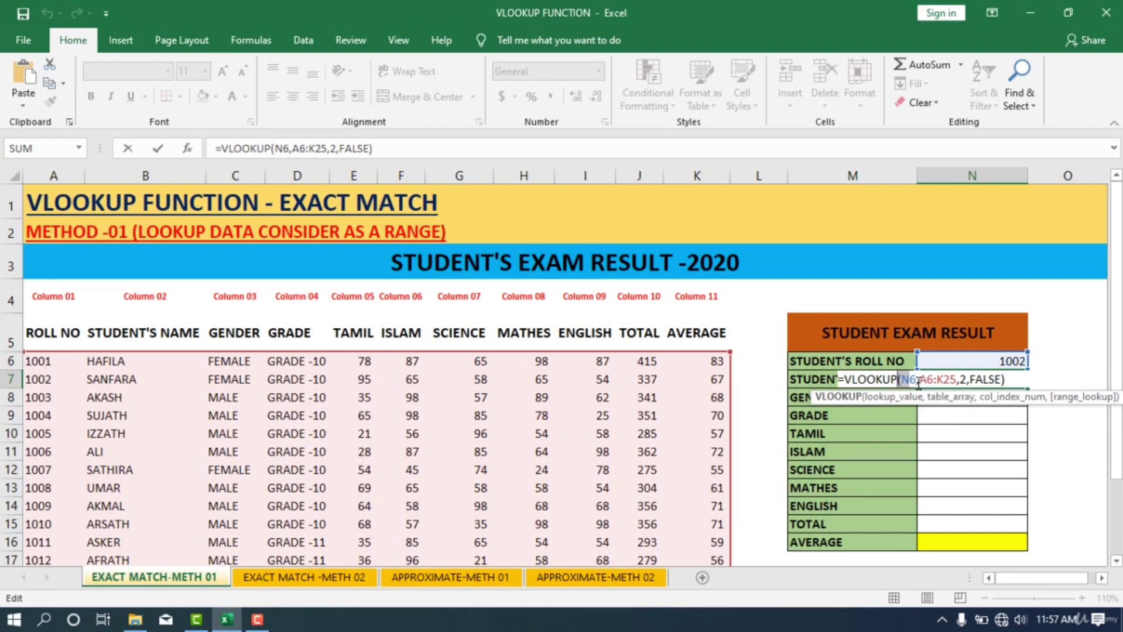
pyautogui.click(911, 380)
pyautogui.moveTo(911, 380); pyautogui.dragTo(905, 380)
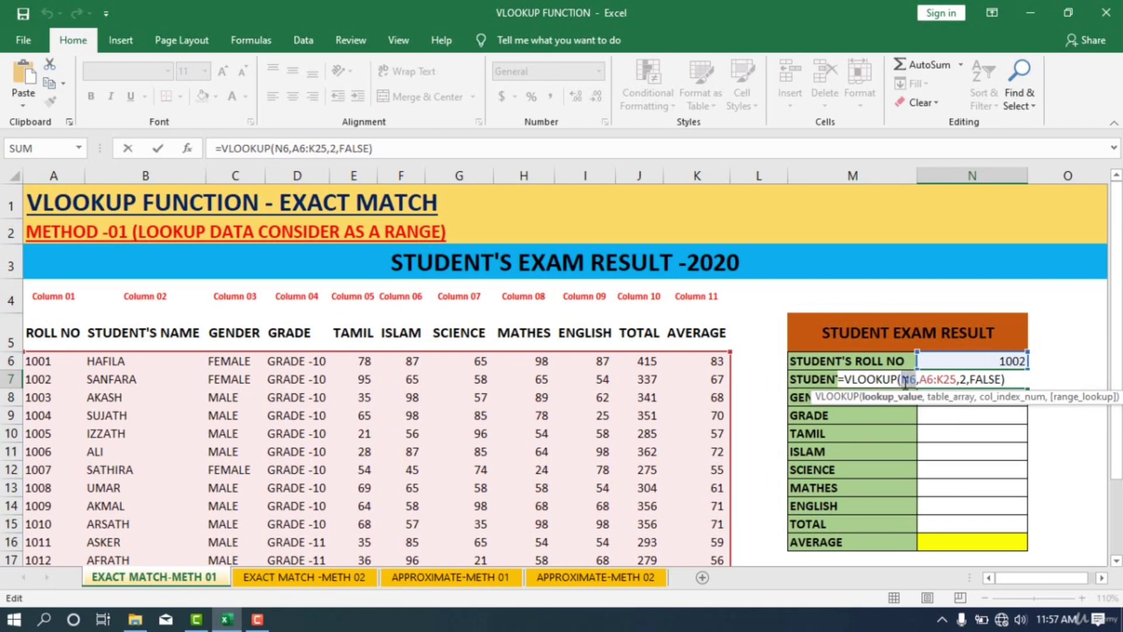
pyautogui.press('F4')
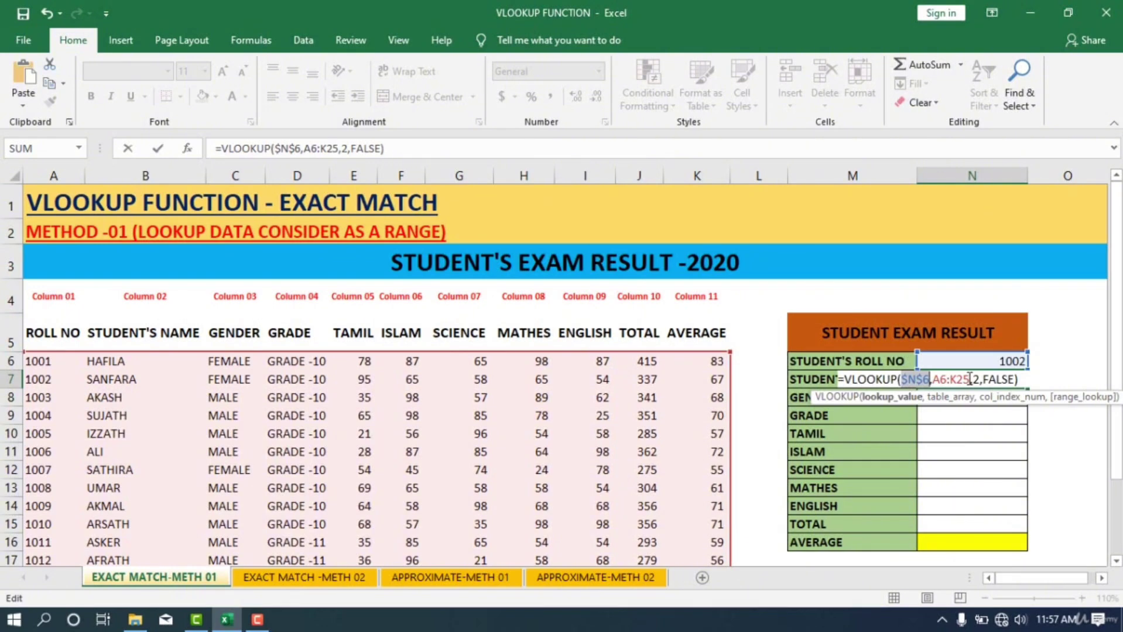
# Step: Make the table range in the N7 formula absolute as $A$6:$K$25 and commit the formula
pyautogui.click(969, 379)
pyautogui.moveTo(970, 379); pyautogui.dragTo(931, 380)
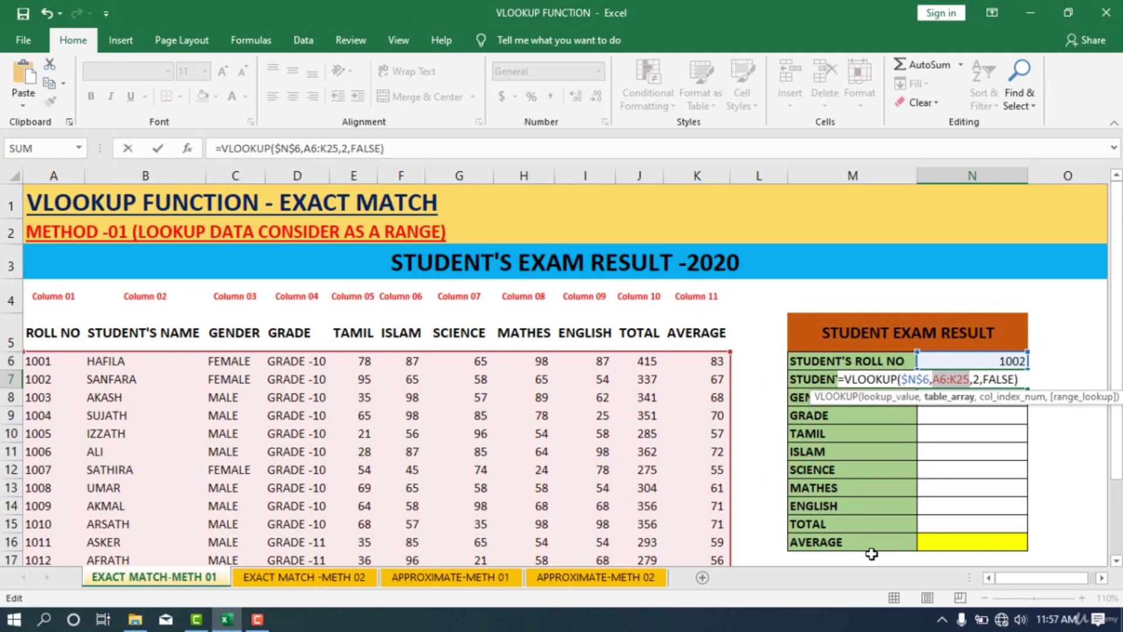
pyautogui.press('F4')
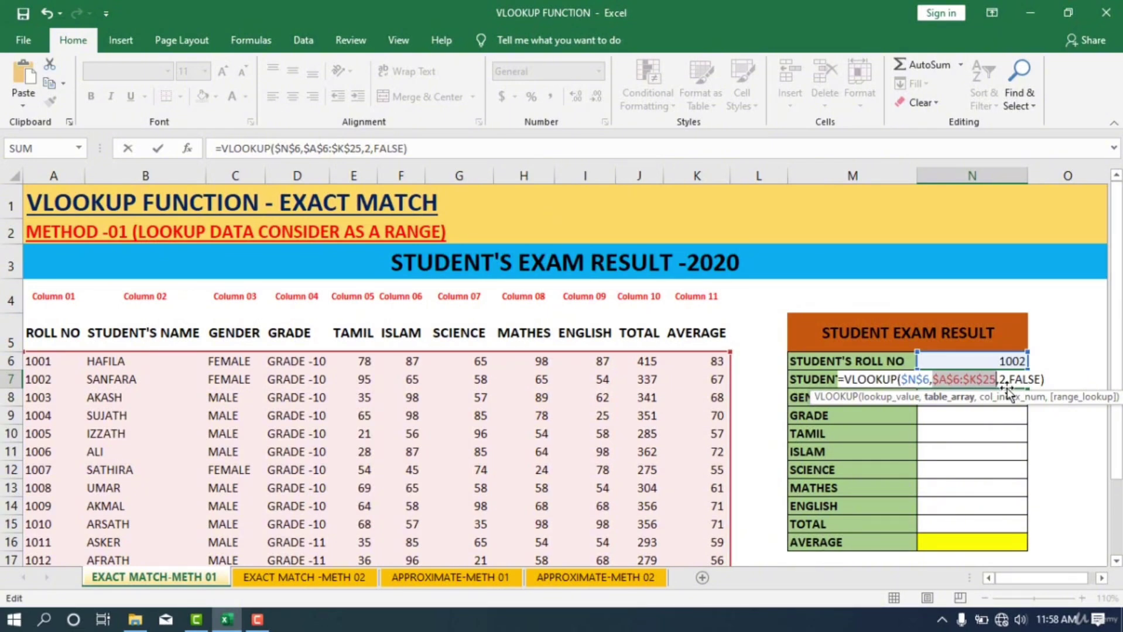
pyautogui.press('Return')
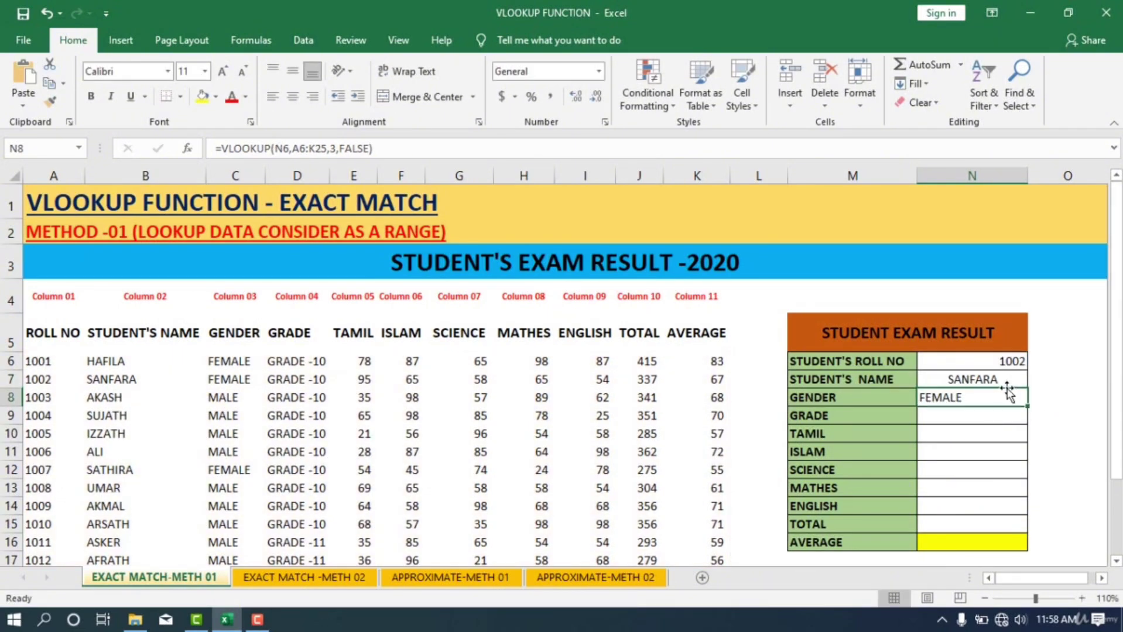
# Step: Fill the N7 formula down through the AVERAGE cell N16 and review its arguments
pyautogui.press('Up')
pyautogui.press('Up')
pyautogui.press('Down')
pyautogui.press('Down')
pyautogui.press('Up')
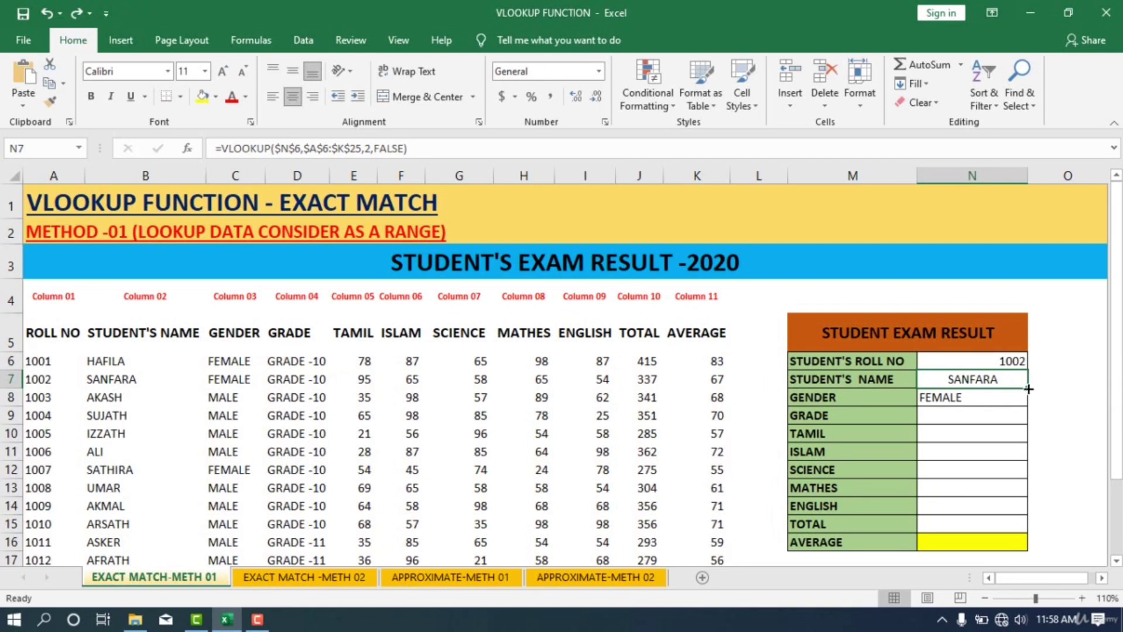
pyautogui.moveTo(1027, 388); pyautogui.dragTo(1019, 541)
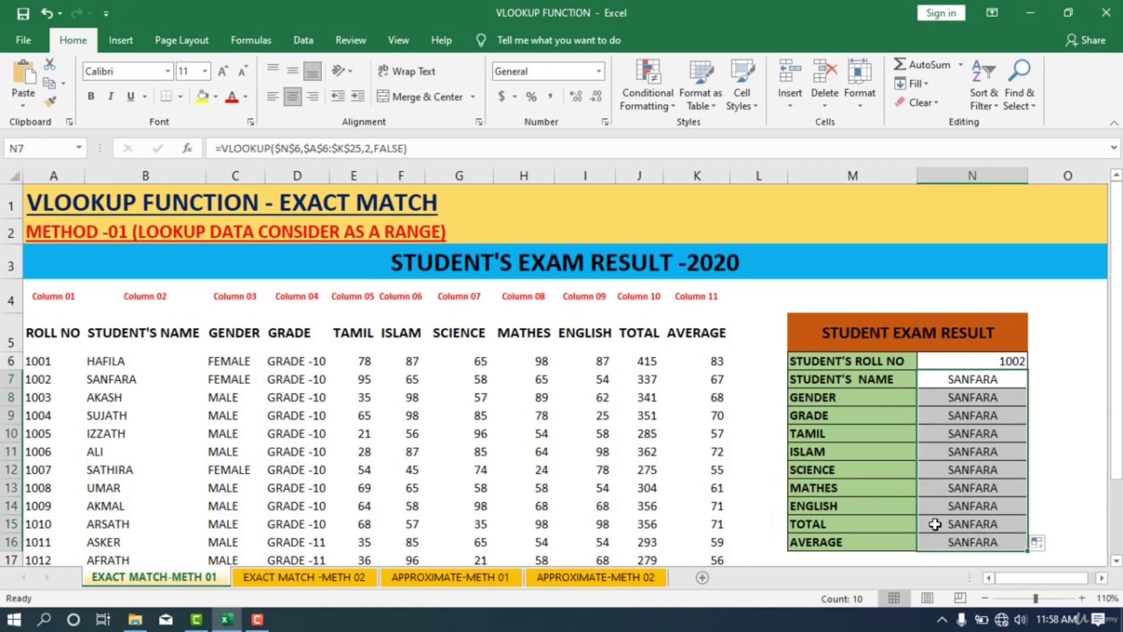
pyautogui.doubleClick(1007, 380)
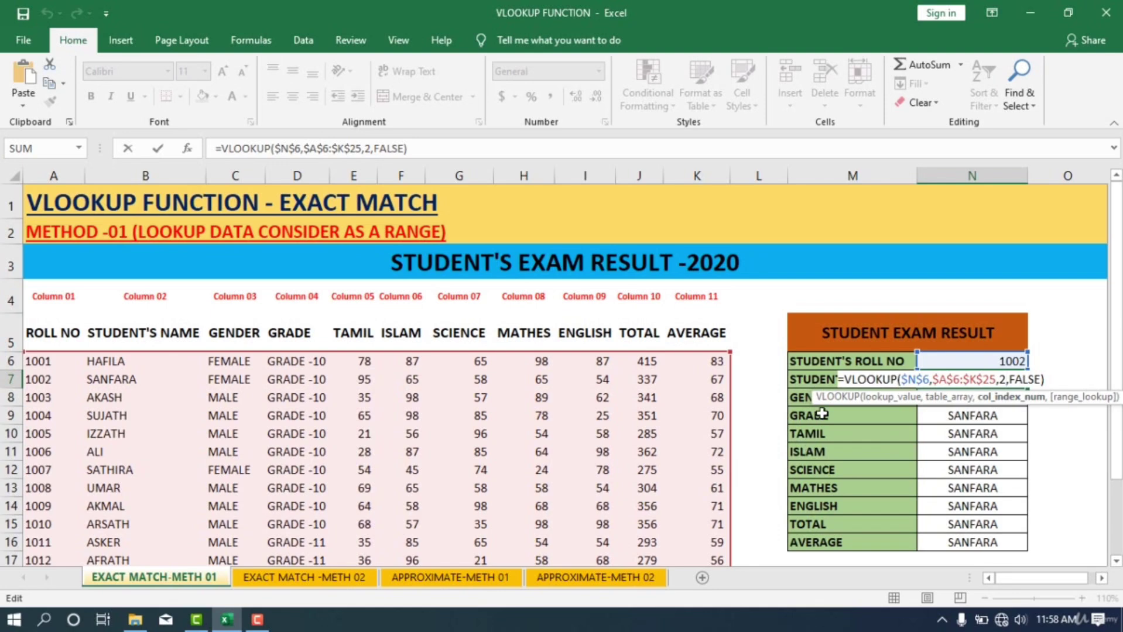
pyautogui.press('Escape')
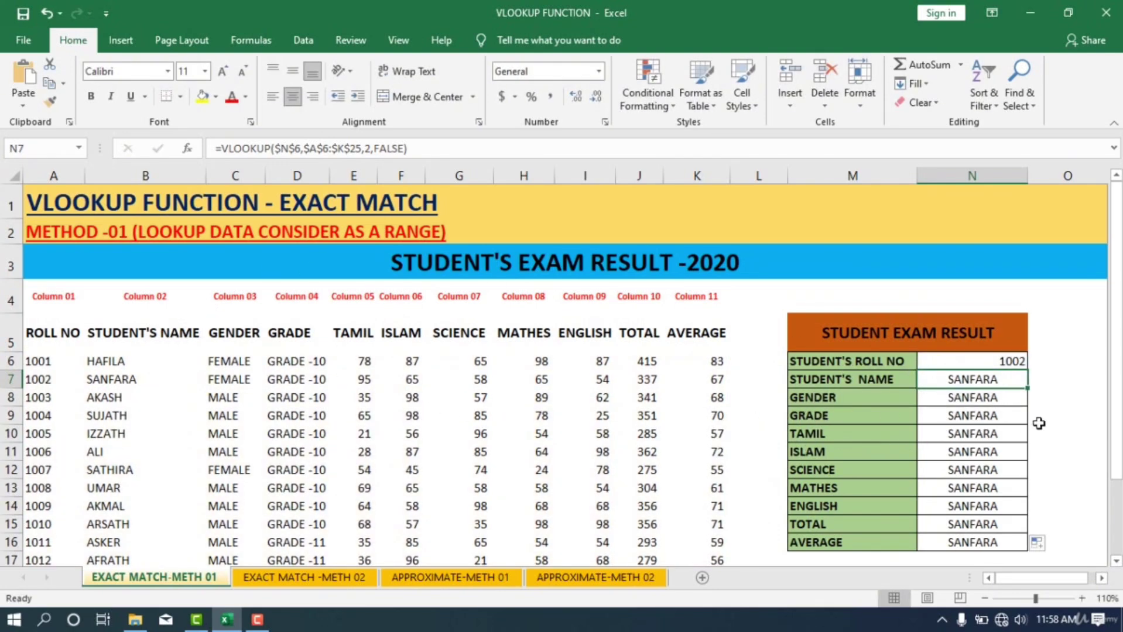
# Step: Set the VLOOKUP column index to 3 in the GENDER cell N8 and 4 in the GRADE cell N9
pyautogui.doubleClick(1001, 396)
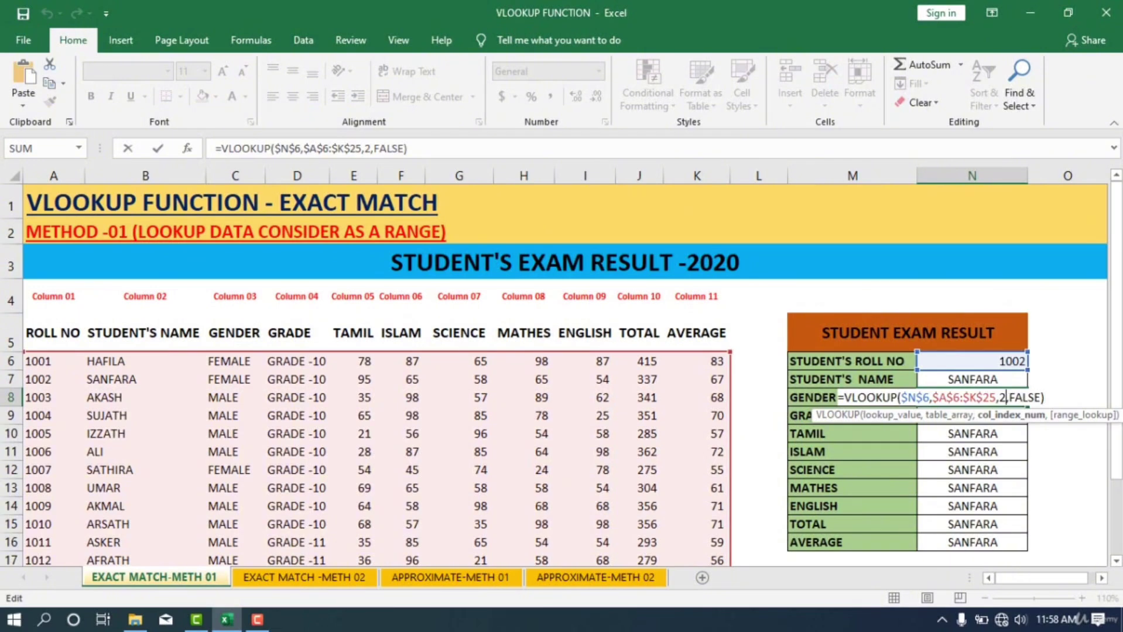
pyautogui.press('BackSpace')
pyautogui.write('3')
pyautogui.press('Return')
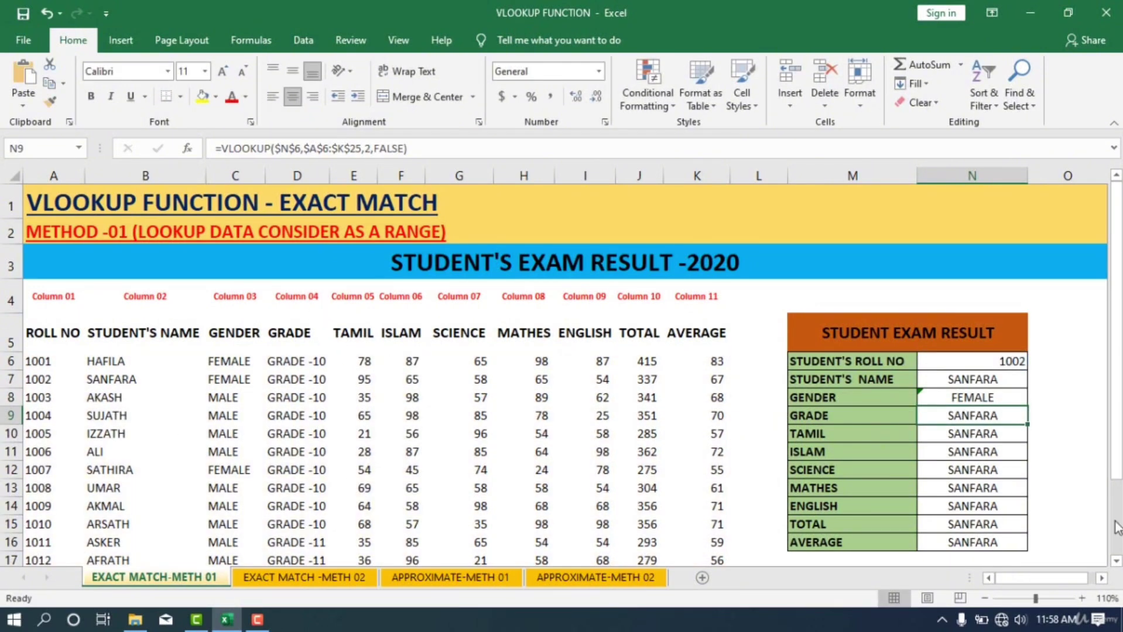
pyautogui.doubleClick(989, 415)
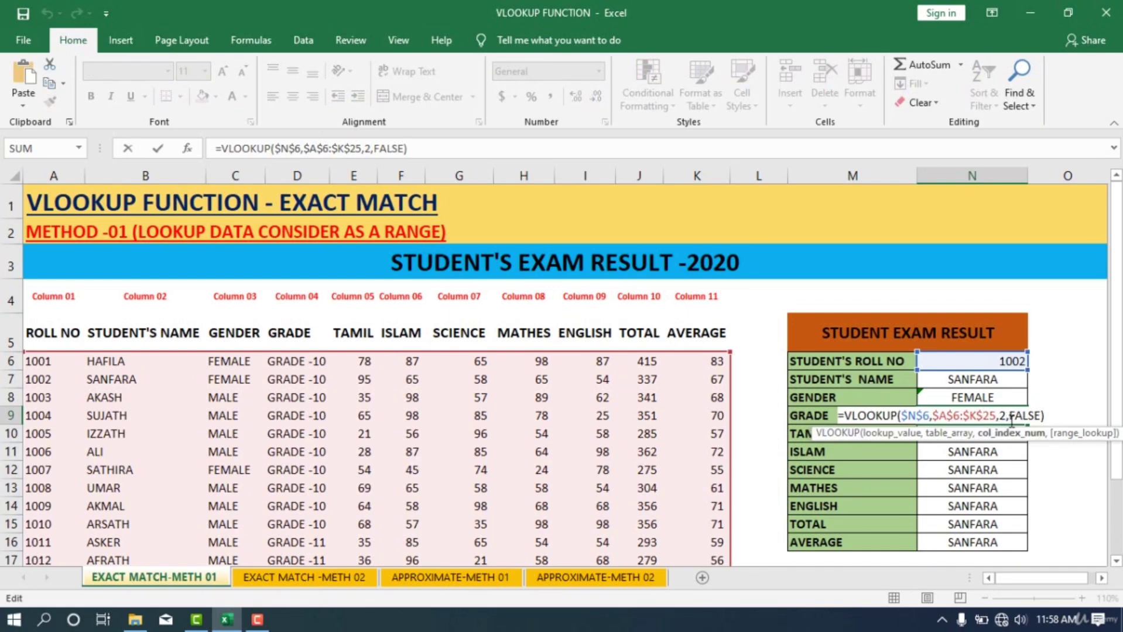
pyautogui.press('BackSpace')
pyautogui.write('4')
pyautogui.press('Return')
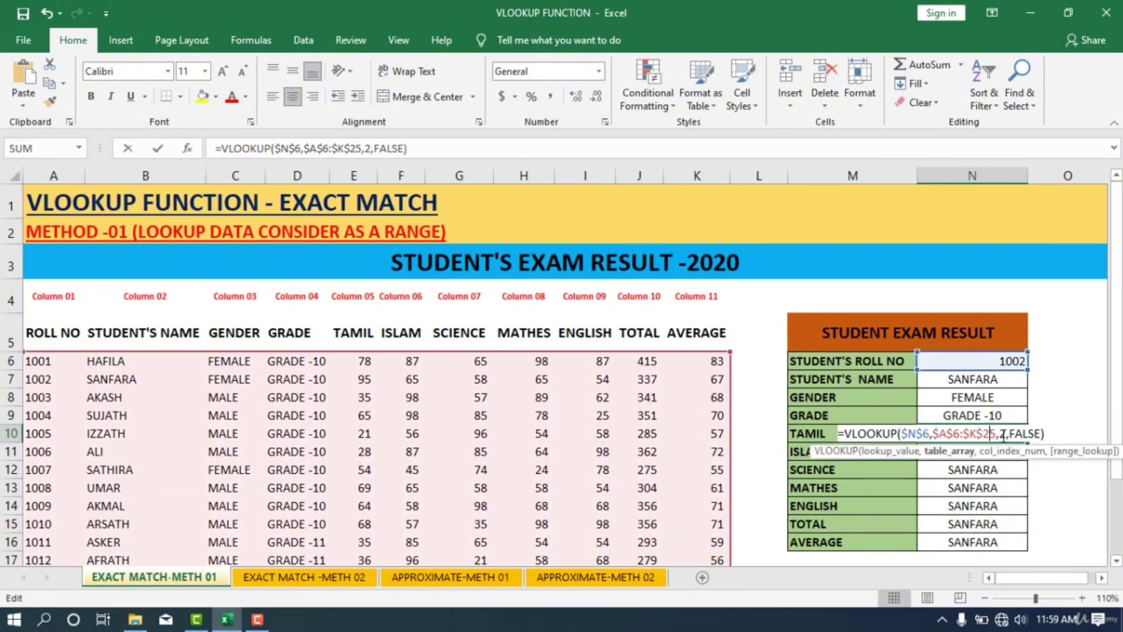
# Step: Set the VLOOKUP column index to 5 in the TAMIL cell N10 and 6 in the ISLAM cell N11
pyautogui.doubleClick(998, 434)
pyautogui.click(1004, 434)
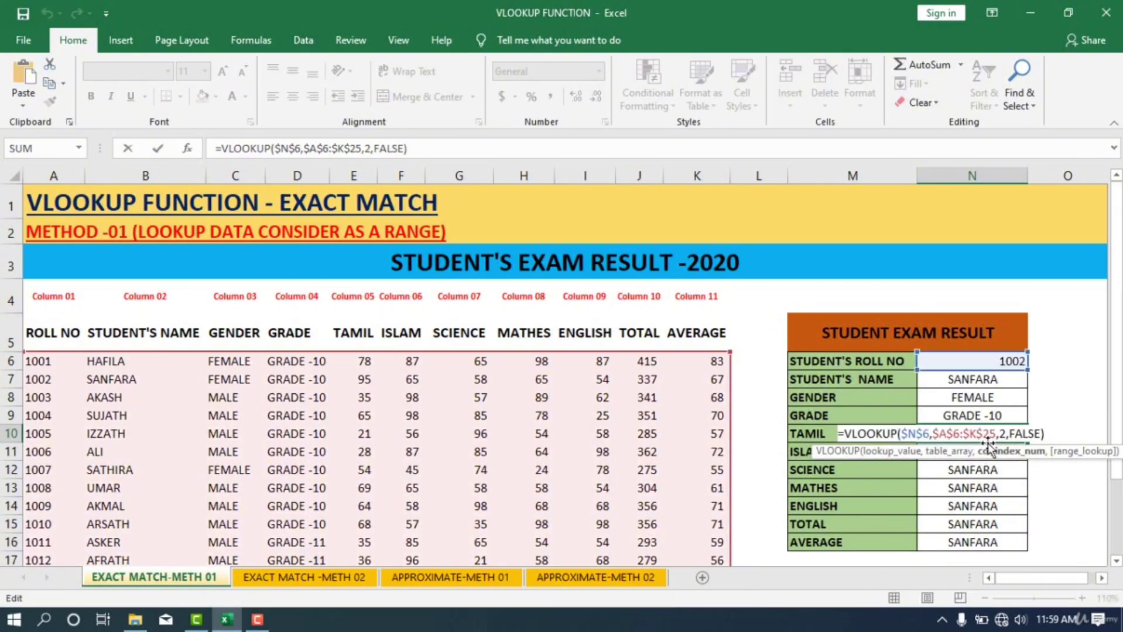
pyautogui.press('BackSpace')
pyautogui.write('5')
pyautogui.press('Return')
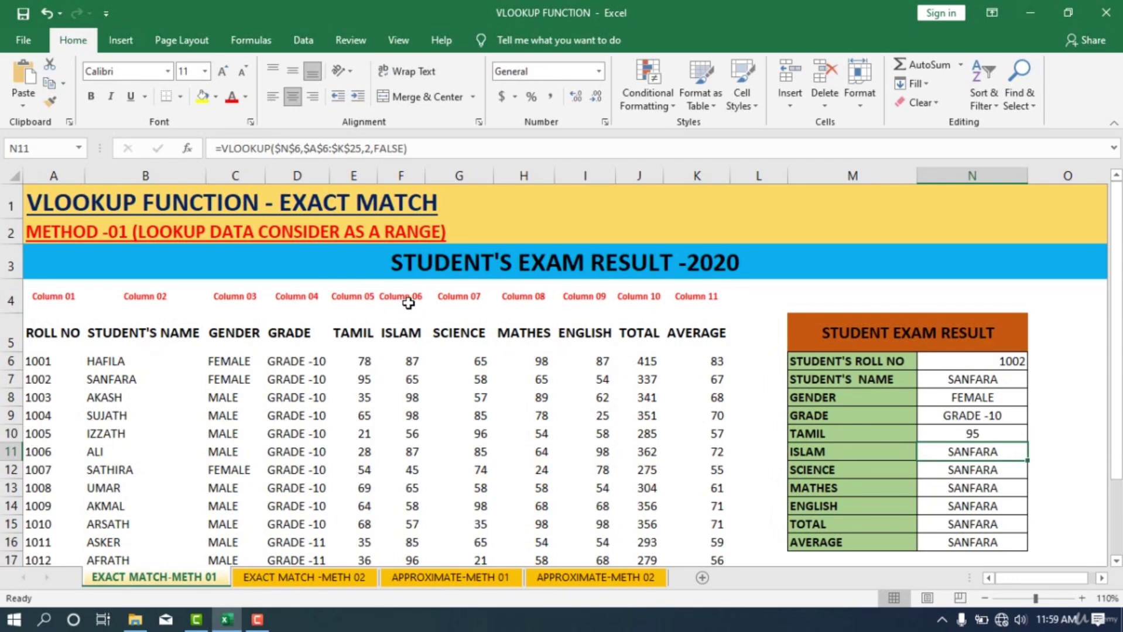
pyautogui.doubleClick(958, 453)
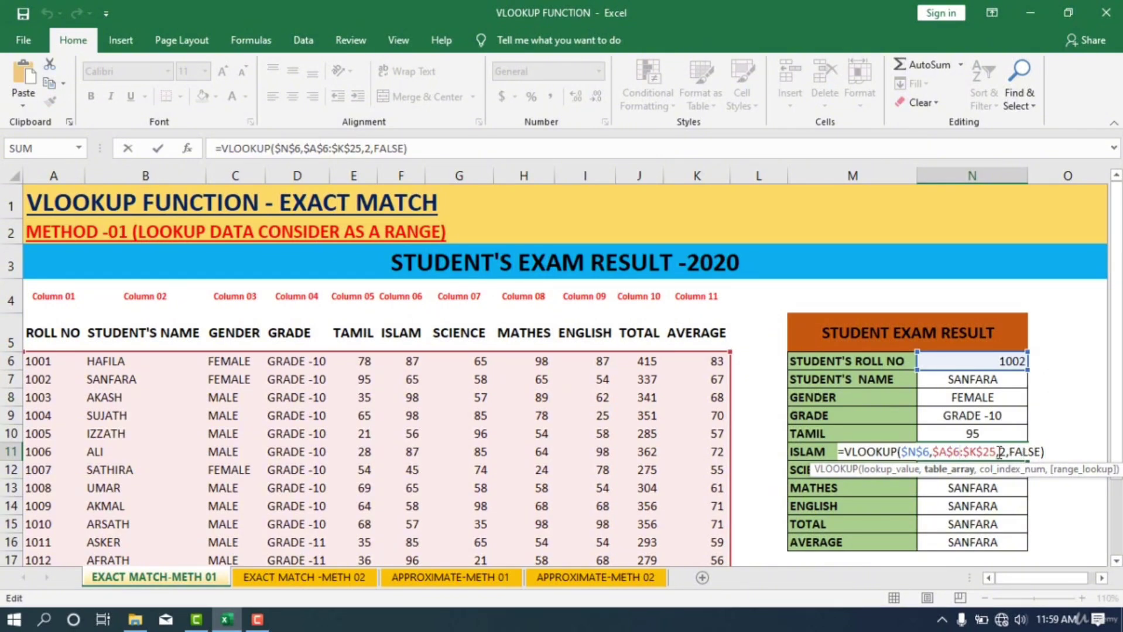
pyautogui.click(1003, 453)
pyautogui.press('BackSpace')
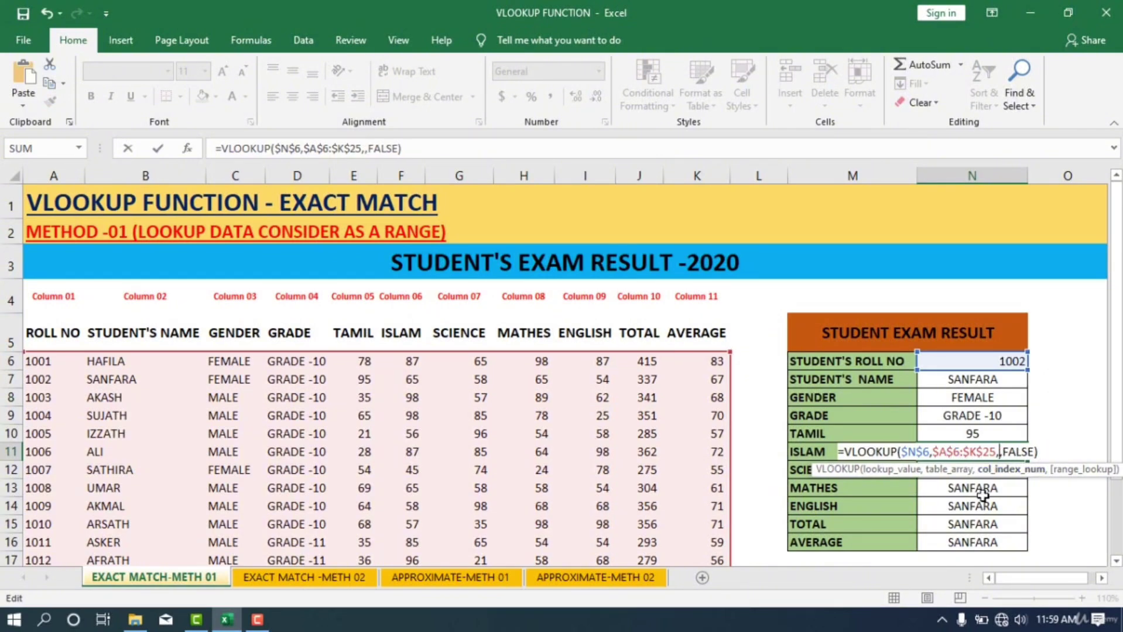
pyautogui.write('6')
pyautogui.press('Return')
# Step: Set the VLOOKUP column index to 7 in the SCIENCE cell N12 and 8 in the MATHES cell N13
pyautogui.doubleClick(1002, 469)
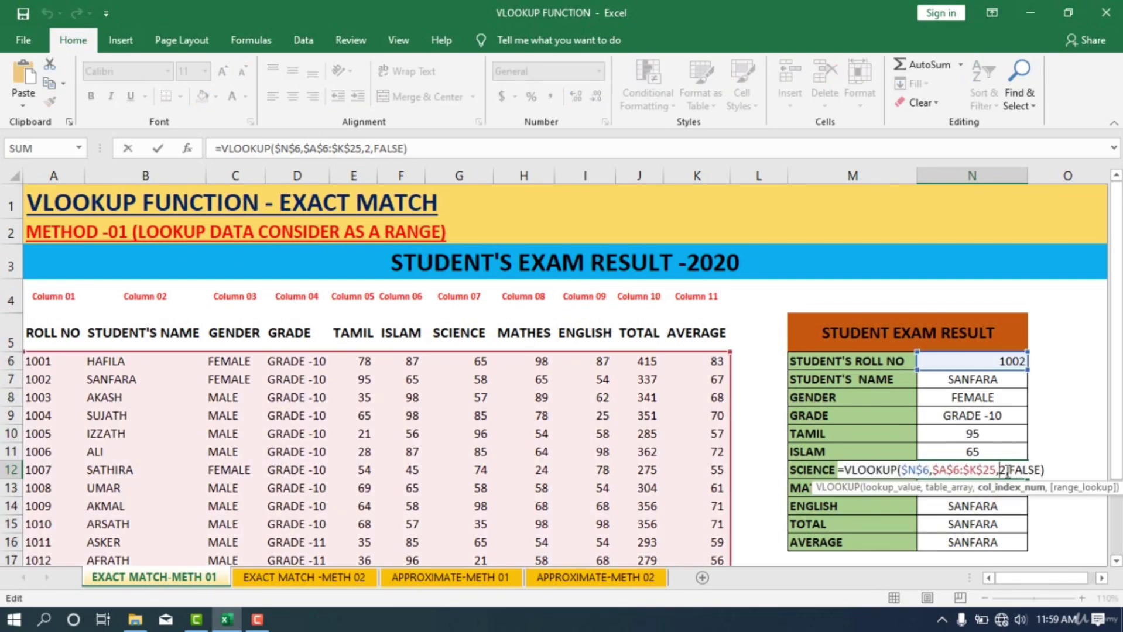
pyautogui.click(1007, 470)
pyautogui.press('BackSpace')
pyautogui.write('7')
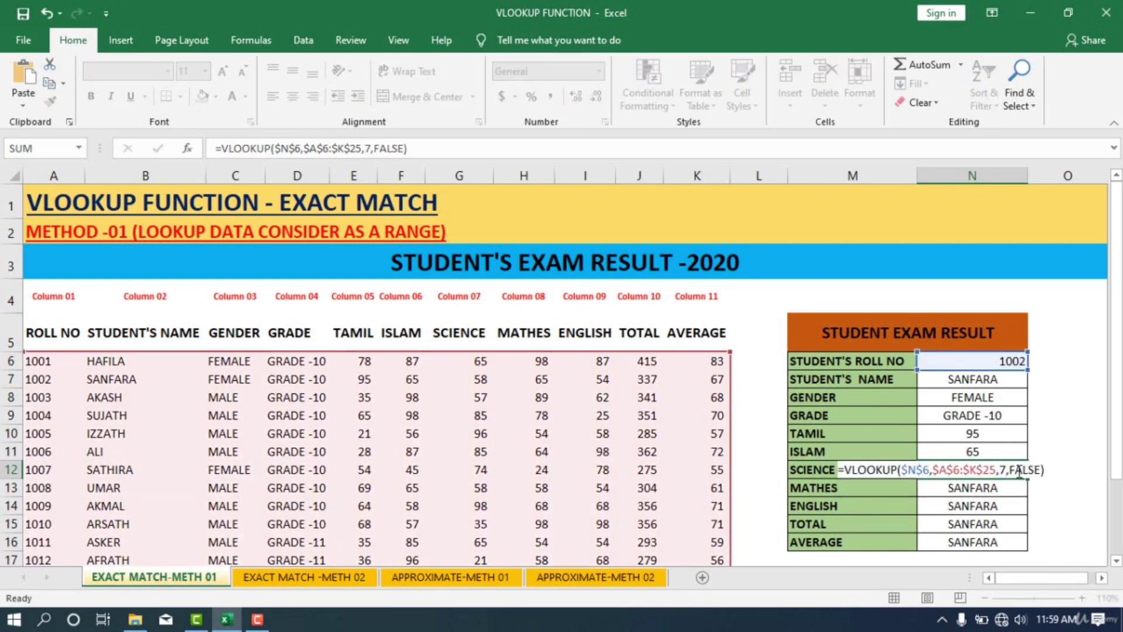
pyautogui.press('Return')
pyautogui.doubleClick(1003, 488)
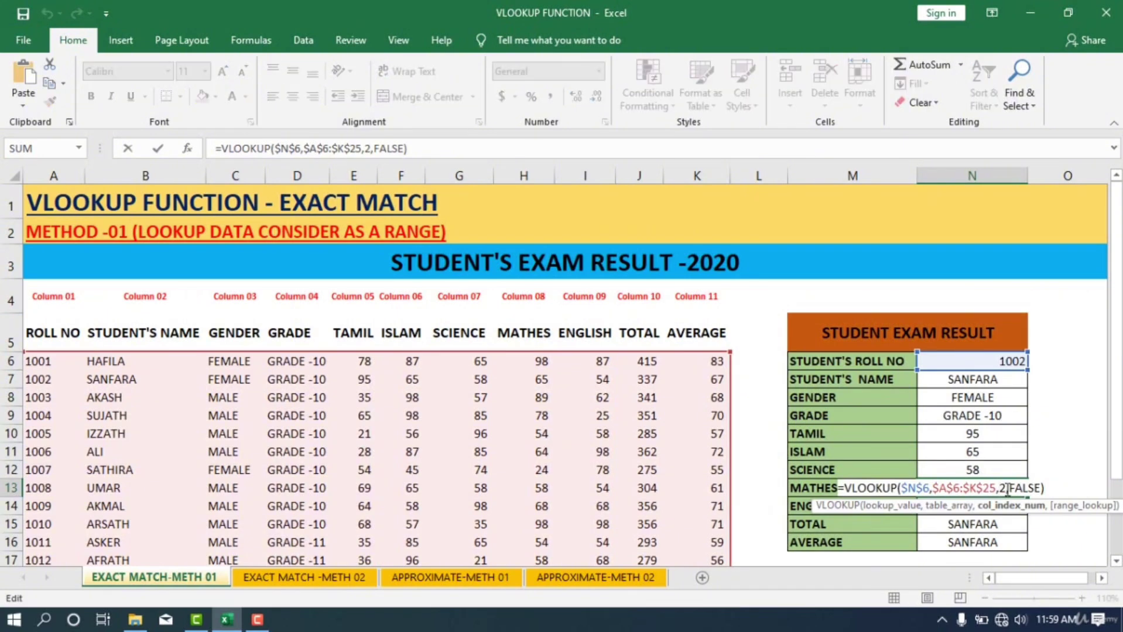
pyautogui.press('BackSpace')
pyautogui.write('8')
pyautogui.press('Return')
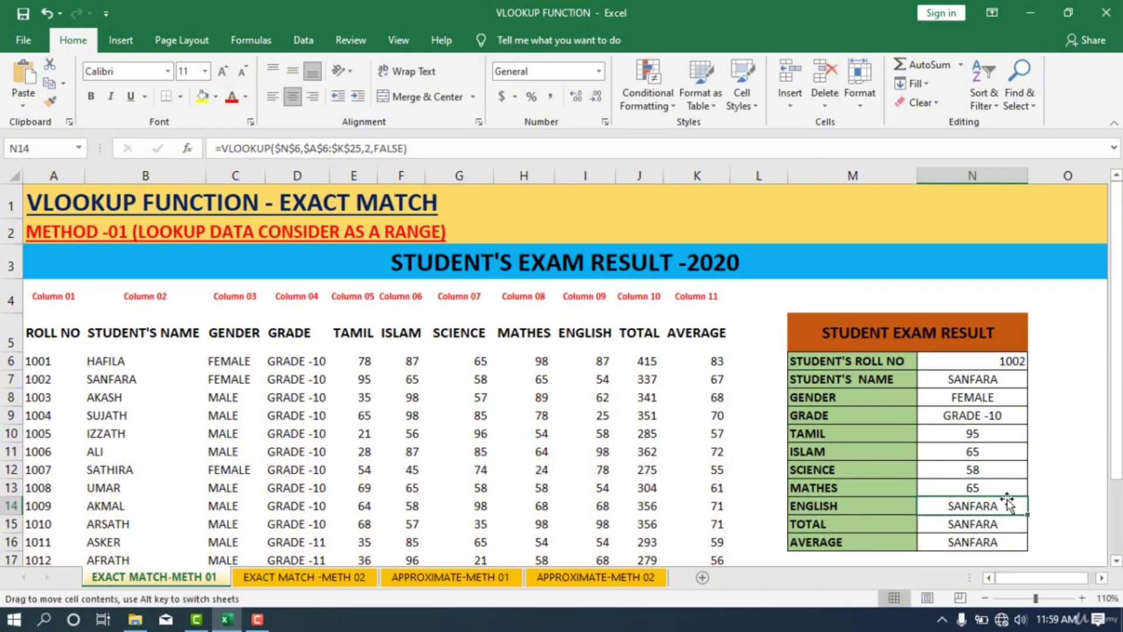
# Step: Set the VLOOKUP column index to 9 in the ENGLISH cell N14 and 10 in the TOTAL cell N15
pyautogui.doubleClick(1007, 505)
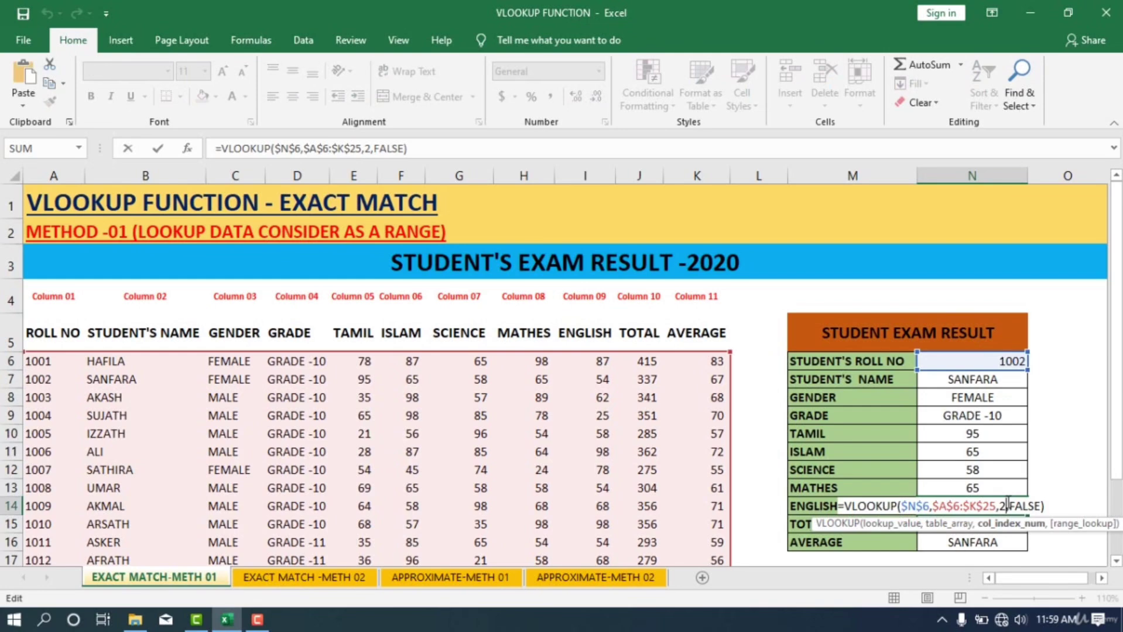
pyautogui.press('BackSpace')
pyautogui.write('9')
pyautogui.press('Return')
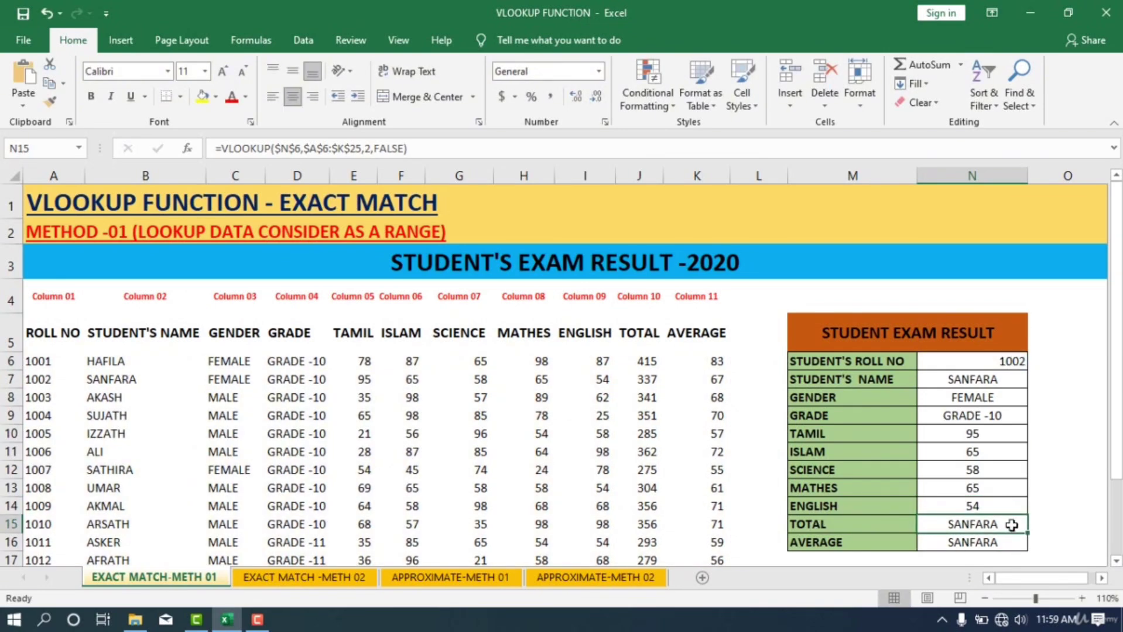
pyautogui.doubleClick(1005, 525)
pyautogui.click(1004, 525)
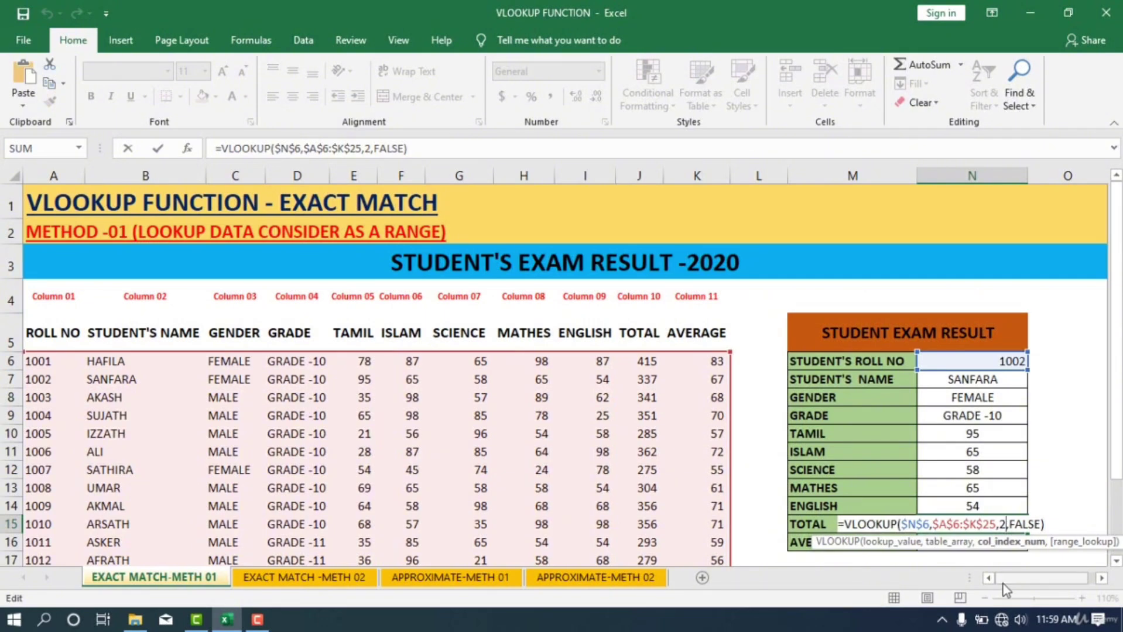
pyautogui.press('BackSpace')
pyautogui.write('10')
pyautogui.press('Return')
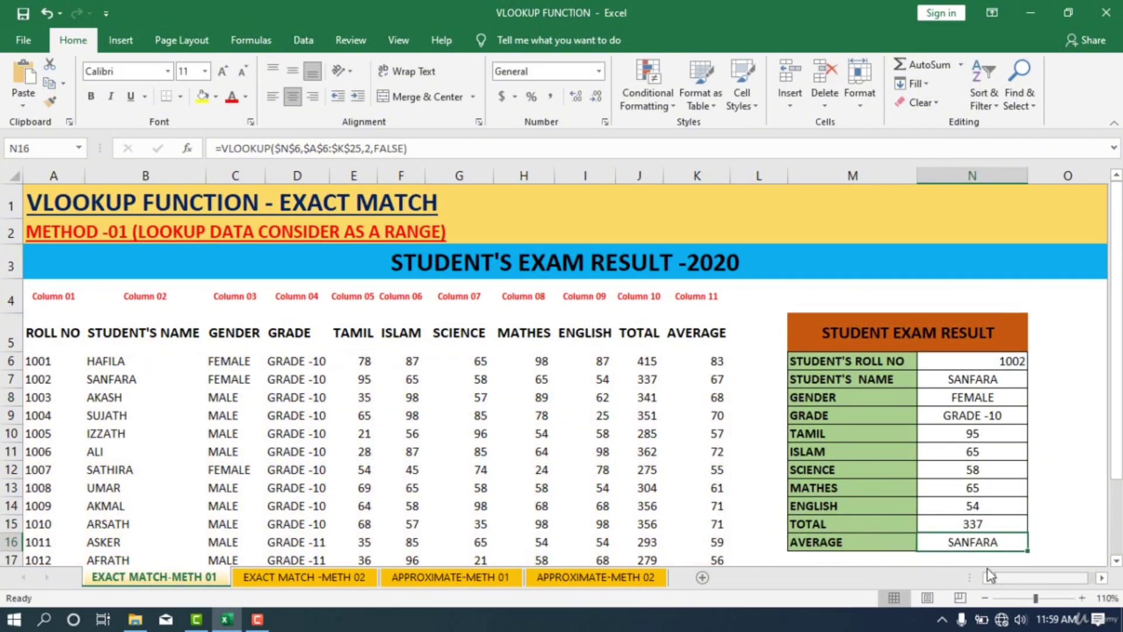
# Step: Set the VLOOKUP column index to 11 in the AVERAGE cell N16 and reselect that cell
pyautogui.doubleClick(1008, 543)
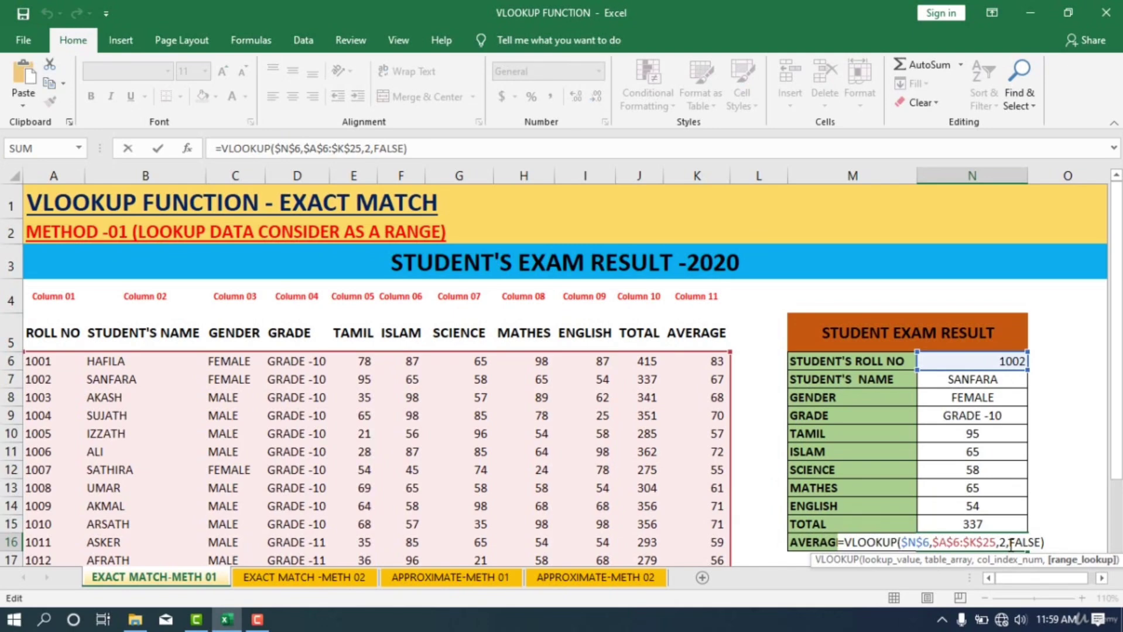
pyautogui.click(1009, 544)
pyautogui.press('BackSpace')
pyautogui.write('11')
pyautogui.press('Return')
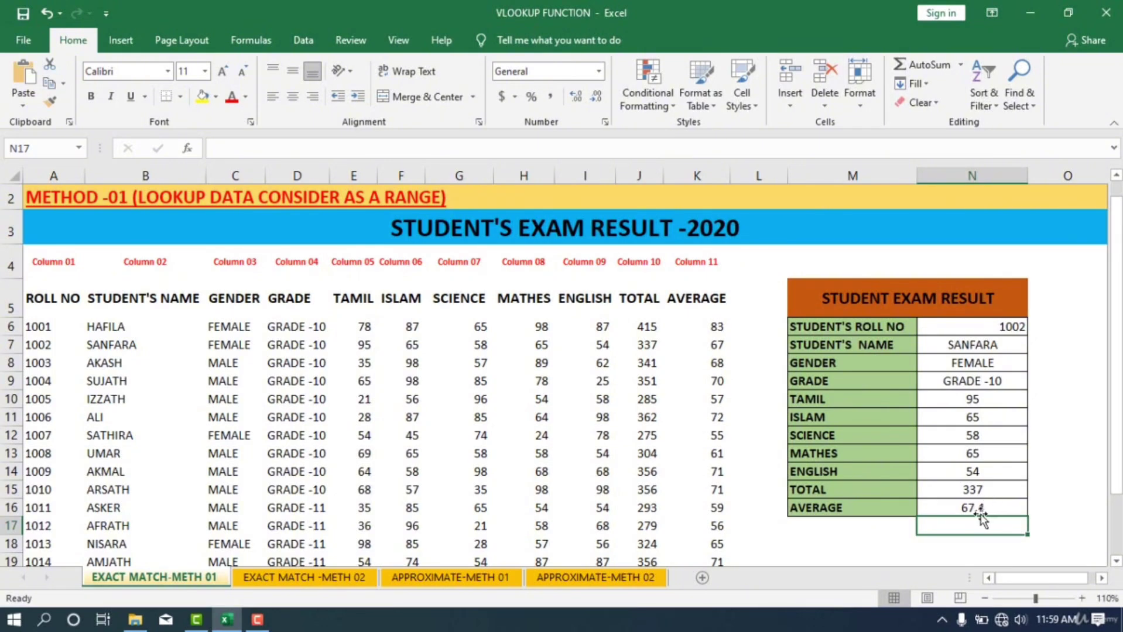
pyautogui.click(991, 508)
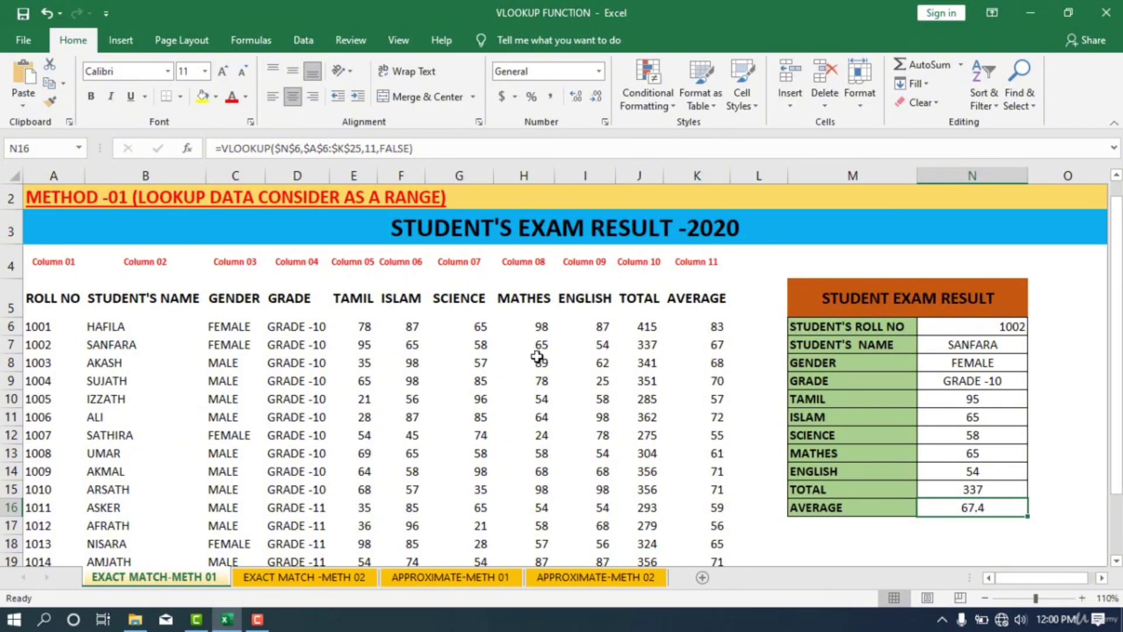
# Step: Test all lookups by changing the roll number in N6 to that of the fourth listed student, and select the AVERAGE cell N16
pyautogui.doubleClick(978, 327)
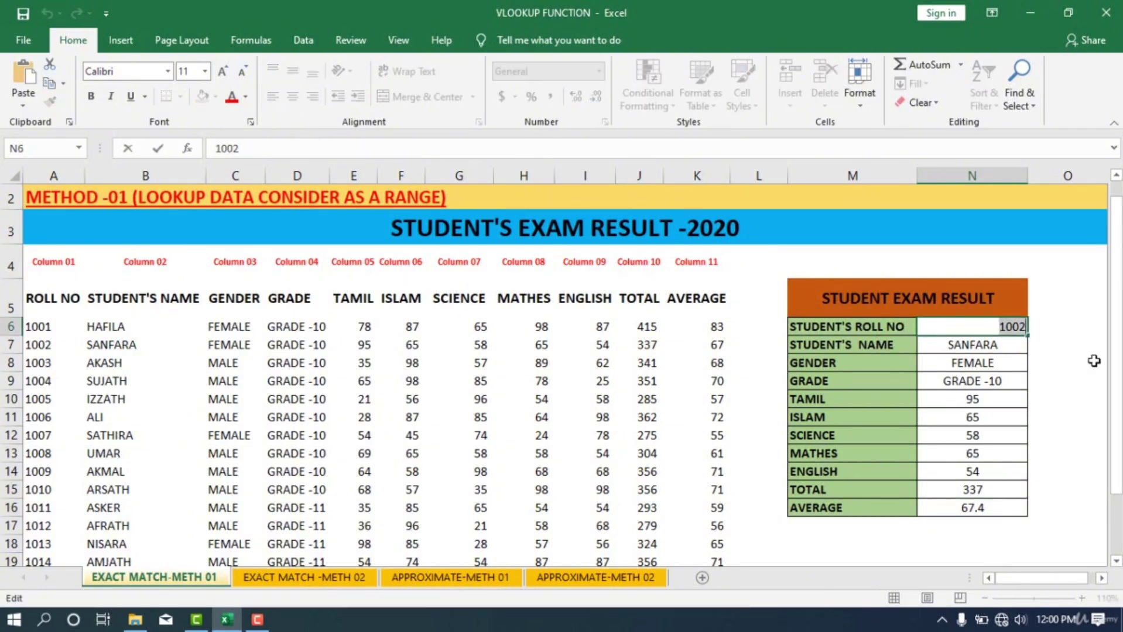
pyautogui.press('End')
pyautogui.press('BackSpace')
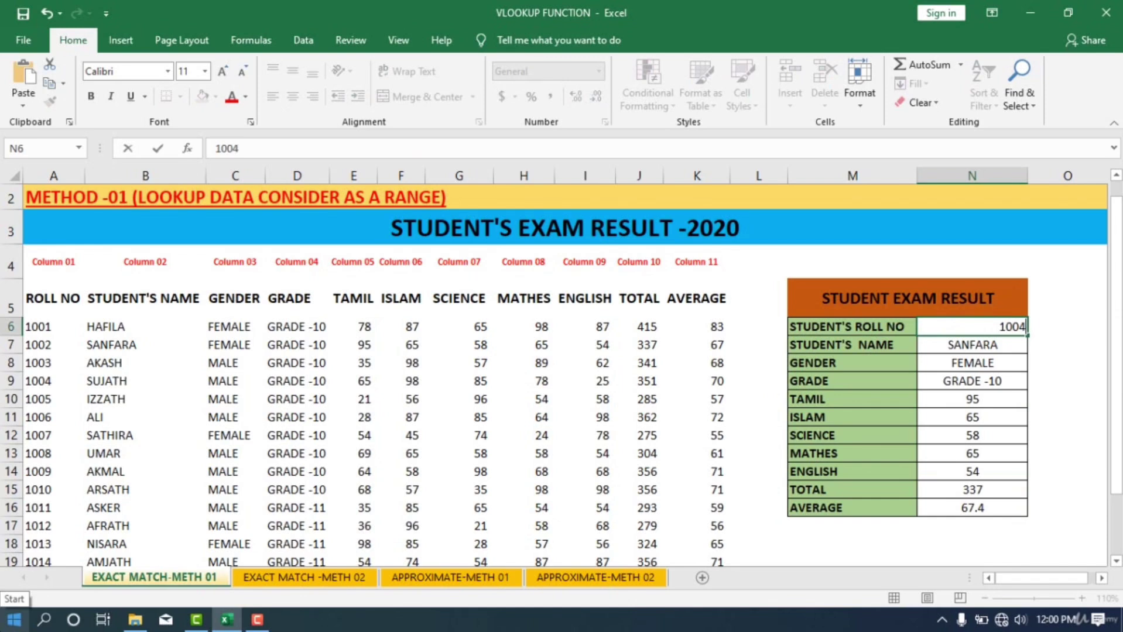
pyautogui.write('4')
pyautogui.press('Return')
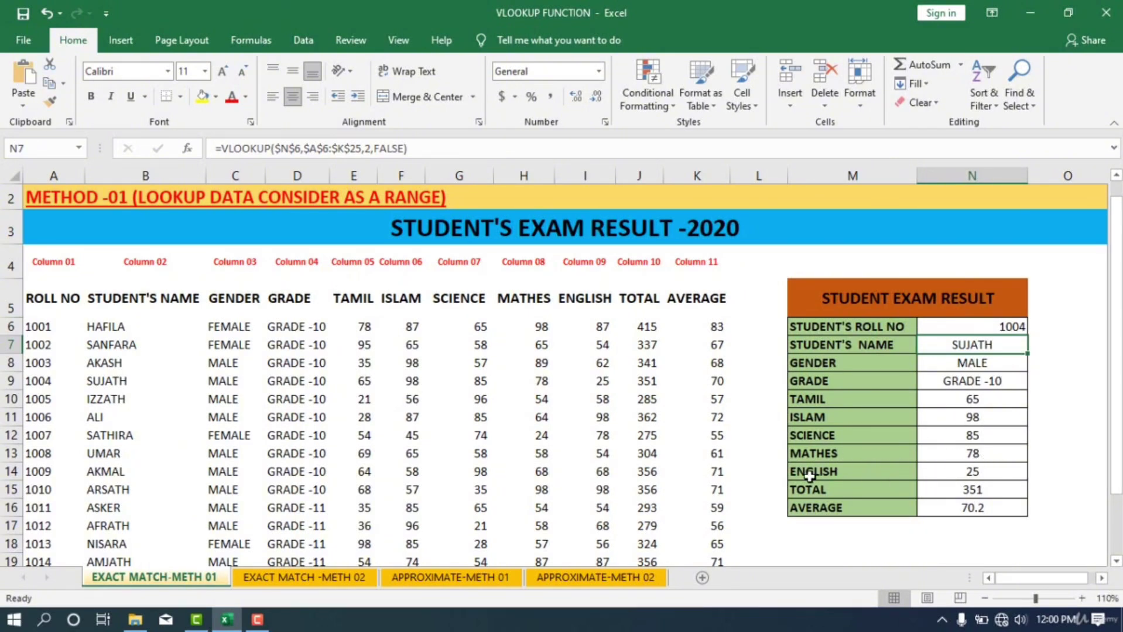
pyautogui.click(992, 509)
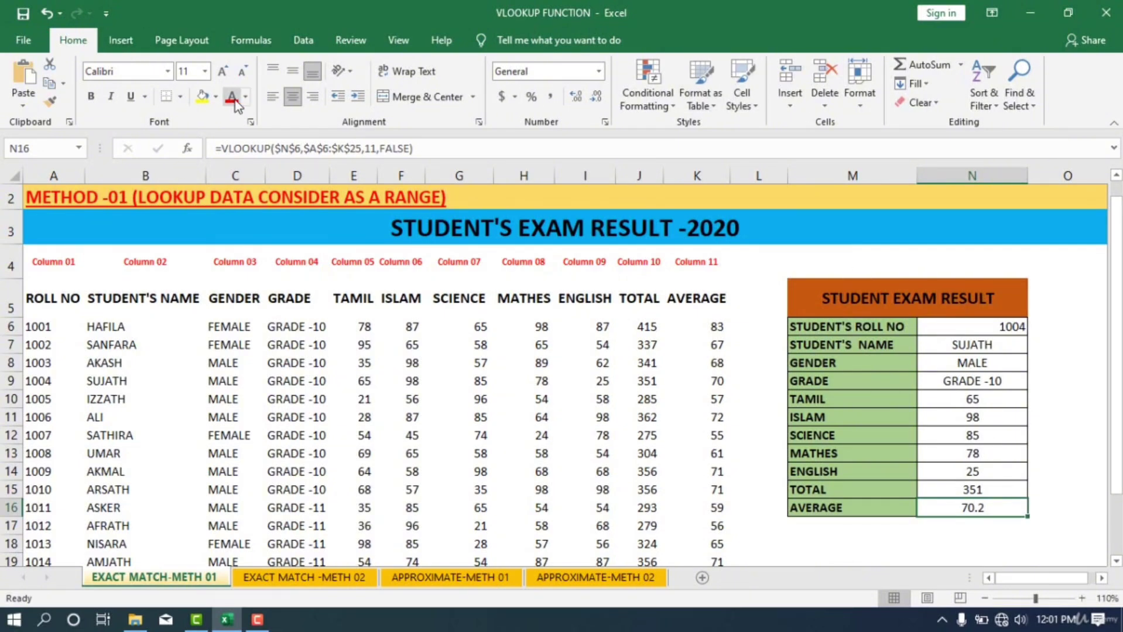
# Step: Fill the AVERAGE result cell N16 with yellow and make its value bold
pyautogui.click(202, 97)
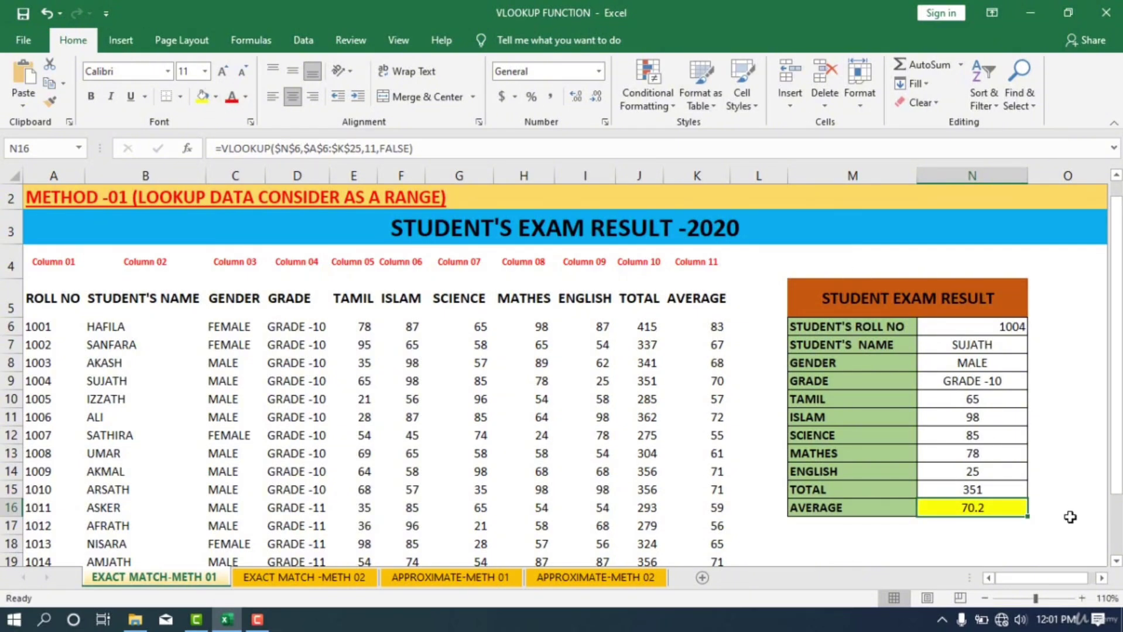
pyautogui.click(1059, 521)
pyautogui.click(1008, 513)
pyautogui.click(1075, 432)
# Step: Center the roll number and result values in N6:N15 of the Student Exam Result form
pyautogui.moveTo(1001, 330); pyautogui.dragTo(1000, 490)
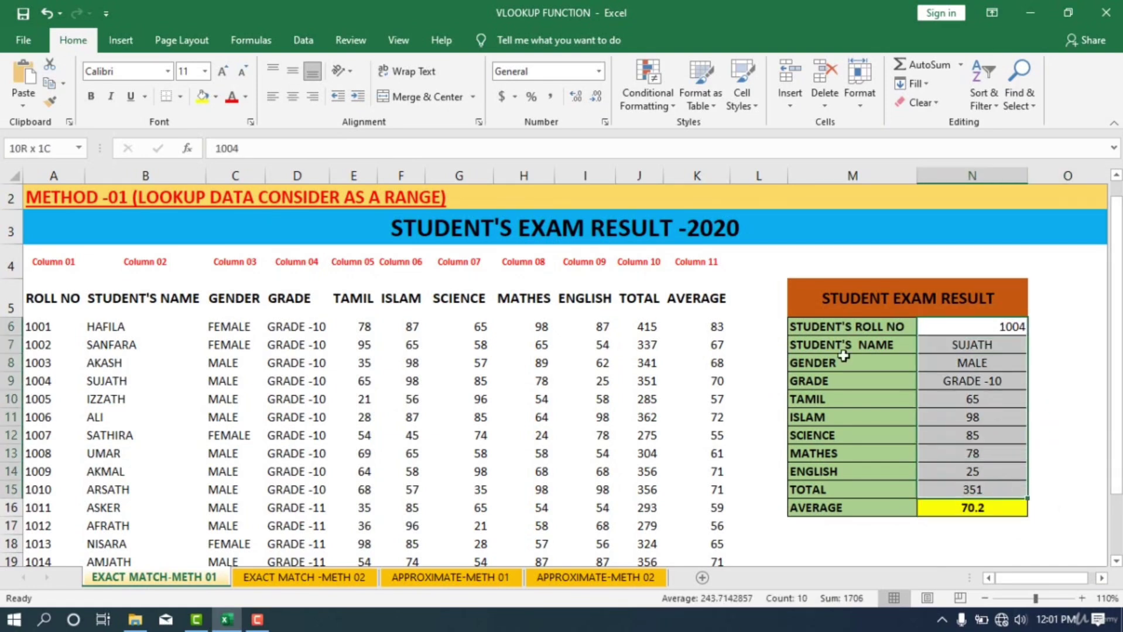
pyautogui.click(301, 100)
pyautogui.click(1032, 347)
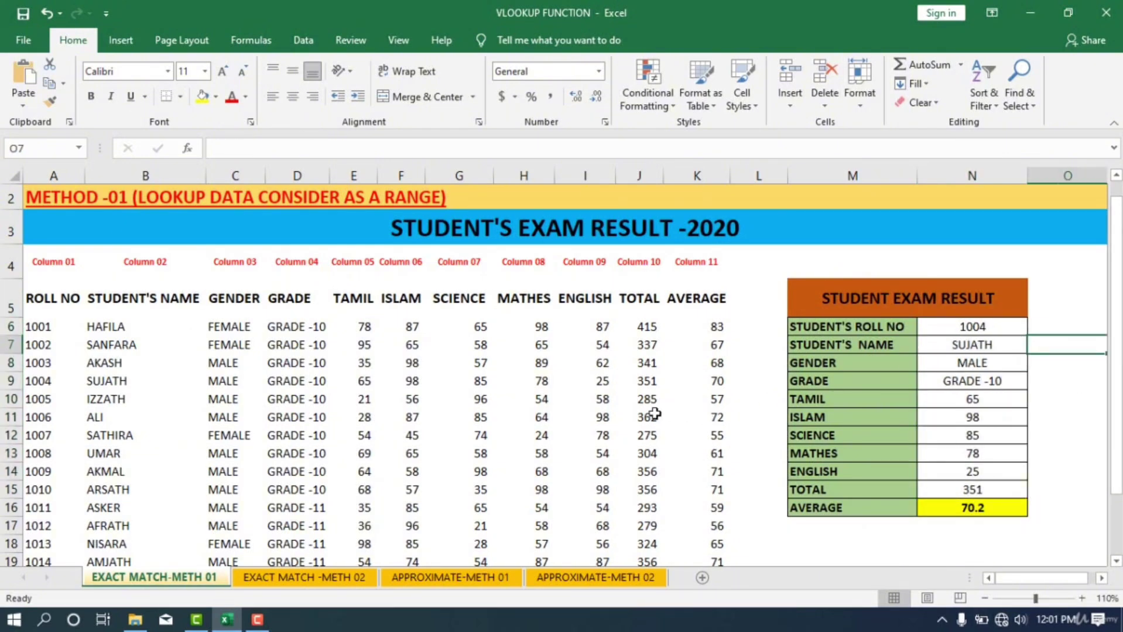
# Step: Test the lookups by changing N6 to the roll number of the student in row 17, and select the AVERAGE cell N16
pyautogui.doubleClick(997, 328)
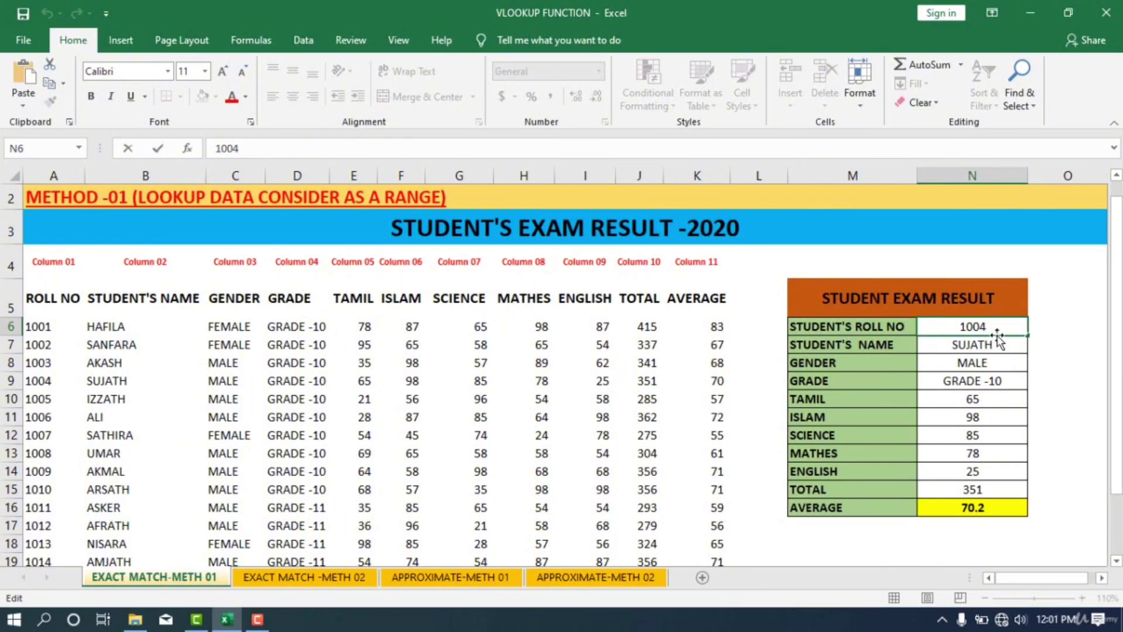
pyautogui.moveTo(998, 326); pyautogui.dragTo(959, 326)
pyautogui.write('1012')
pyautogui.press('Return')
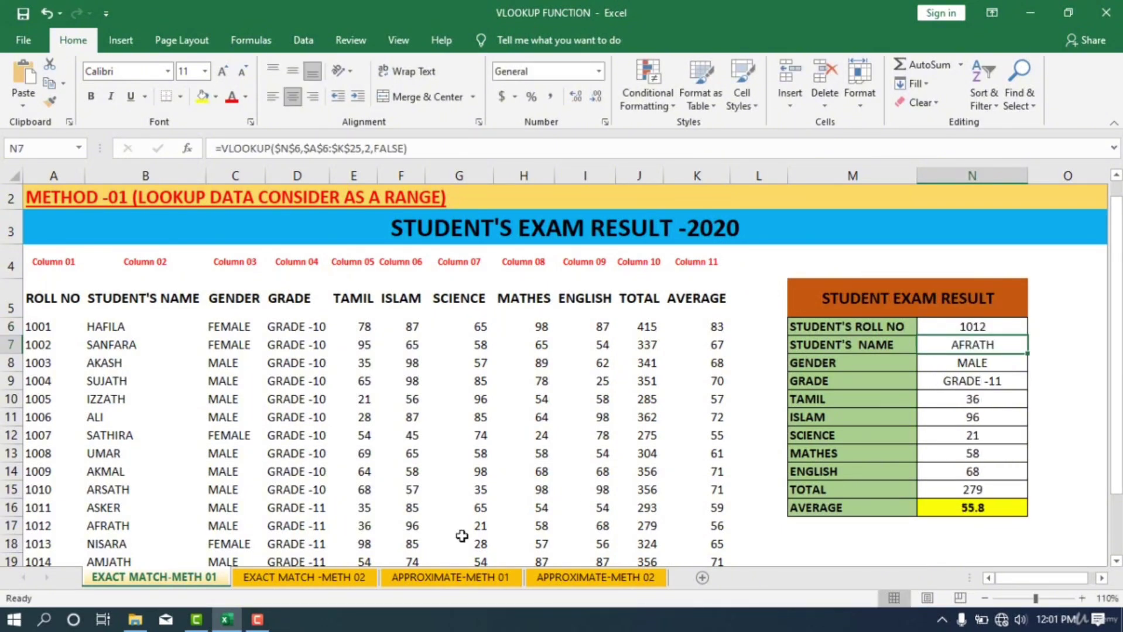
pyautogui.hotkey('ctrl', 'Down')
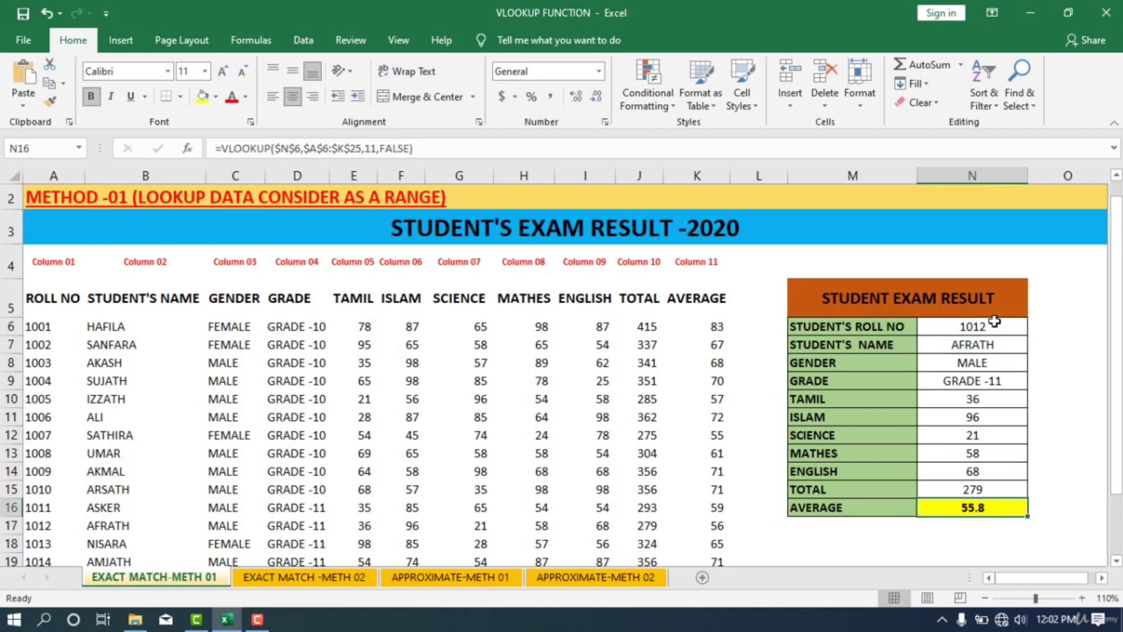
# Step: Test the exact match with a missing roll number by entering one above the last listed number in N6
pyautogui.doubleClick(994, 329)
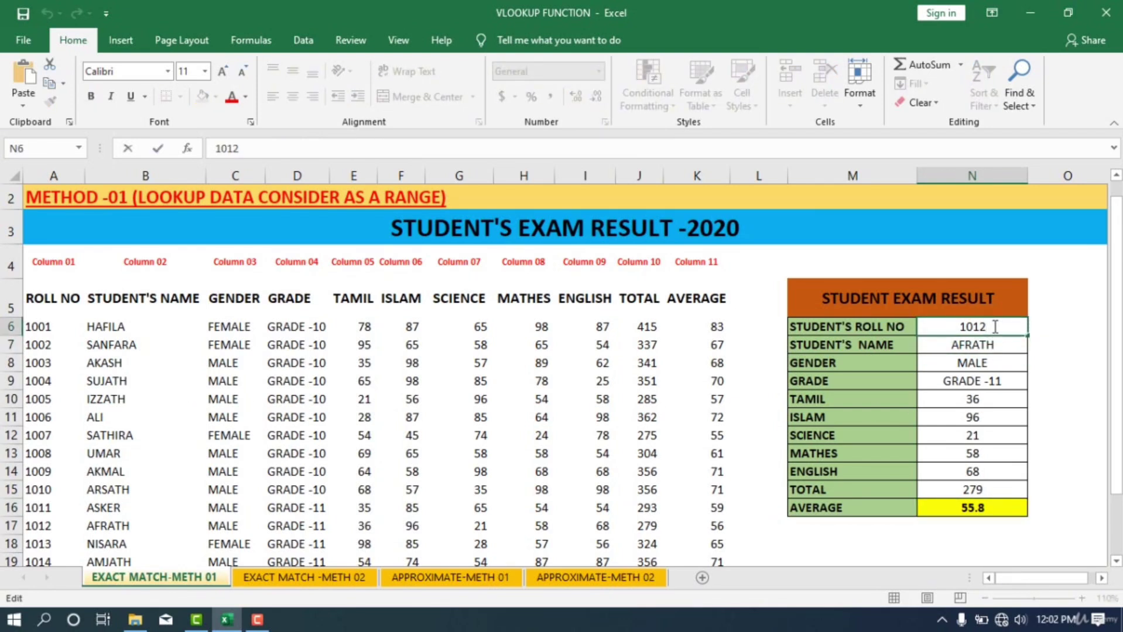
pyautogui.moveTo(927, 325); pyautogui.dragTo(993, 326)
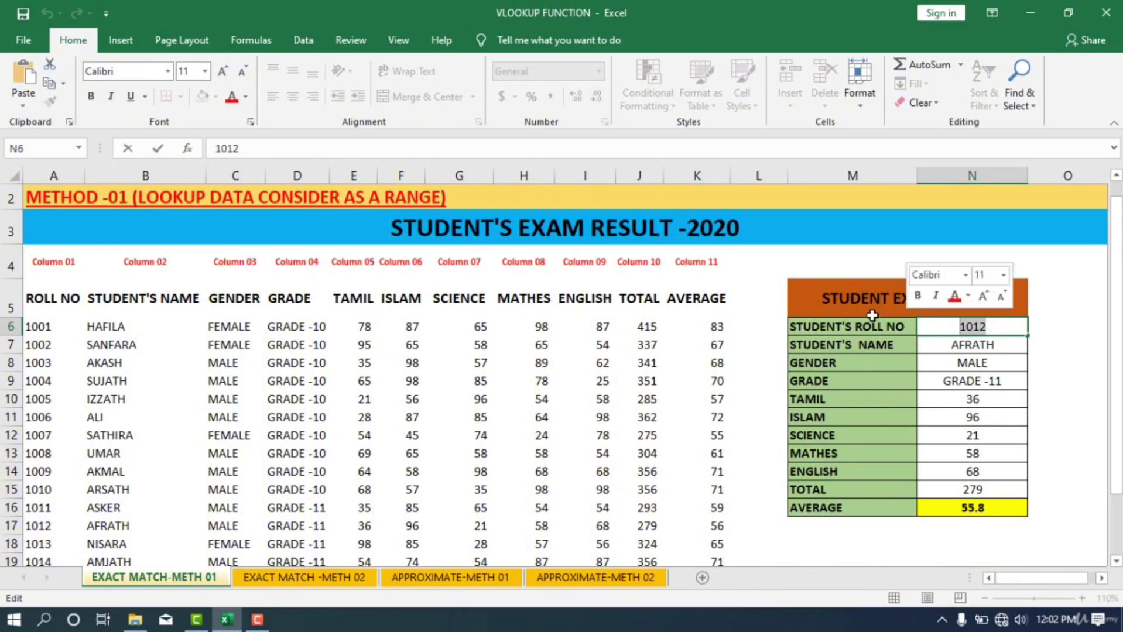
pyautogui.scroll(-5, 48, 357)
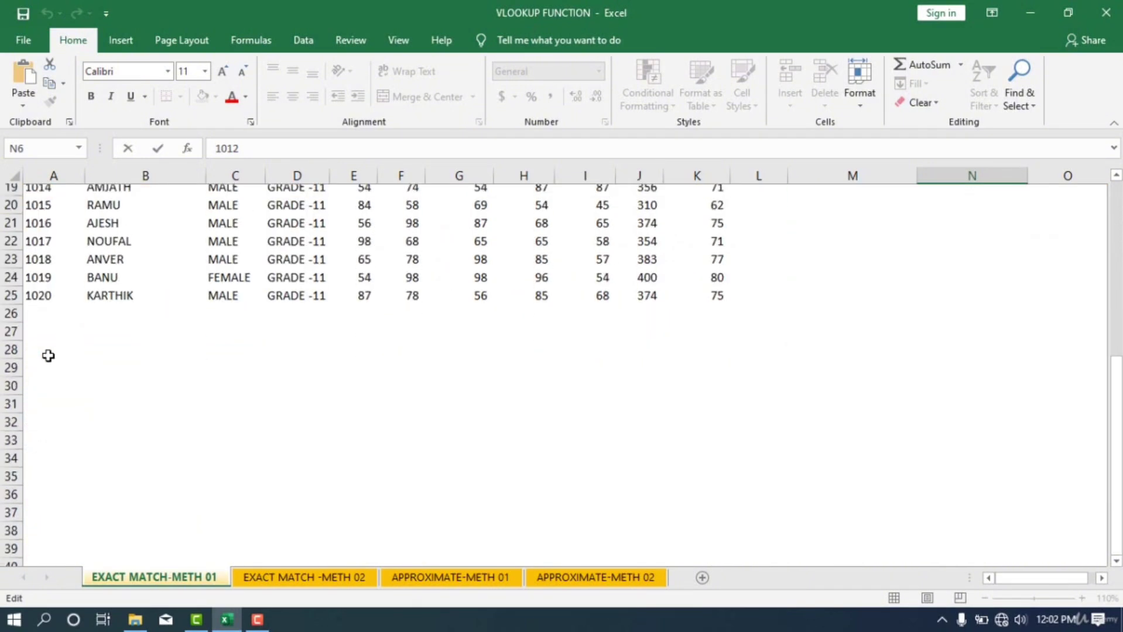
pyautogui.scroll(1, 49, 354)
pyautogui.scroll(5, 50, 354)
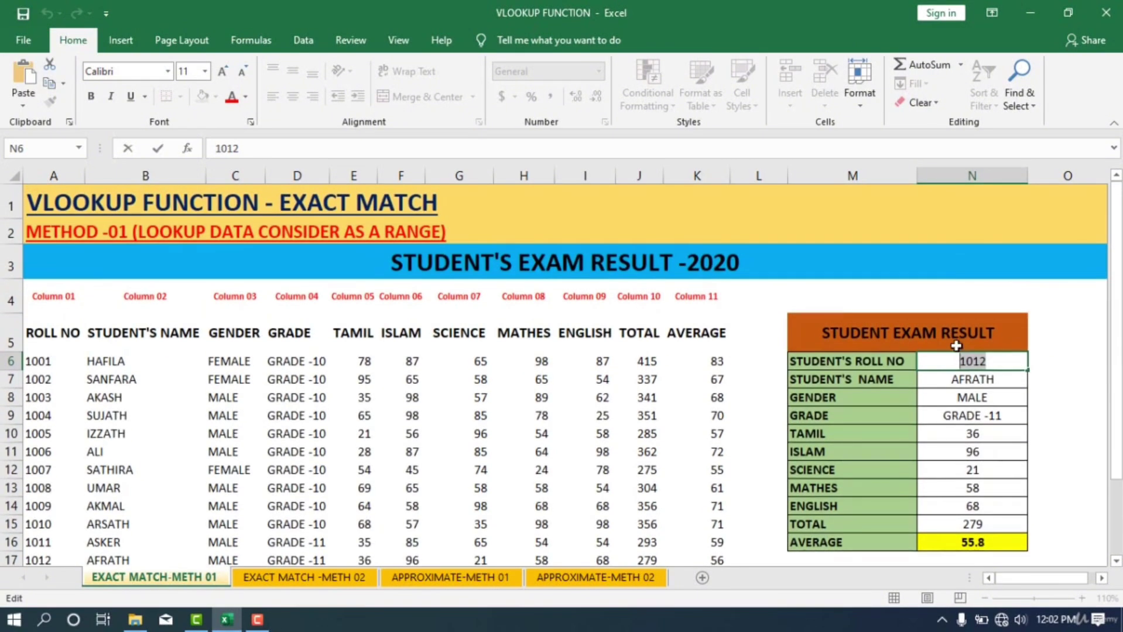
pyautogui.write('1021')
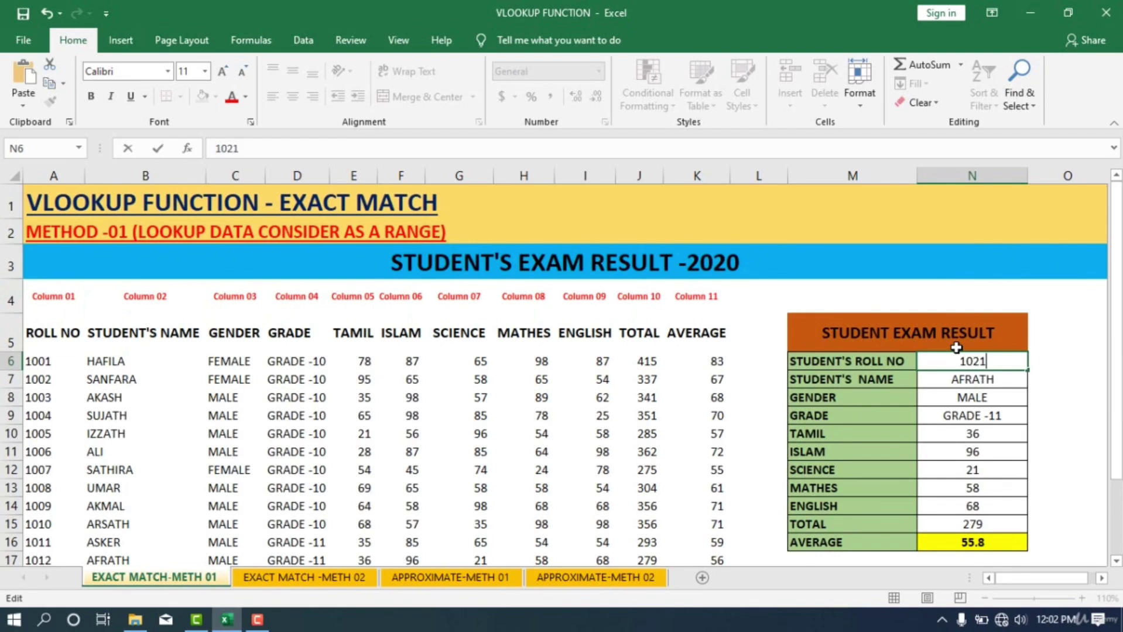
pyautogui.press('Return')
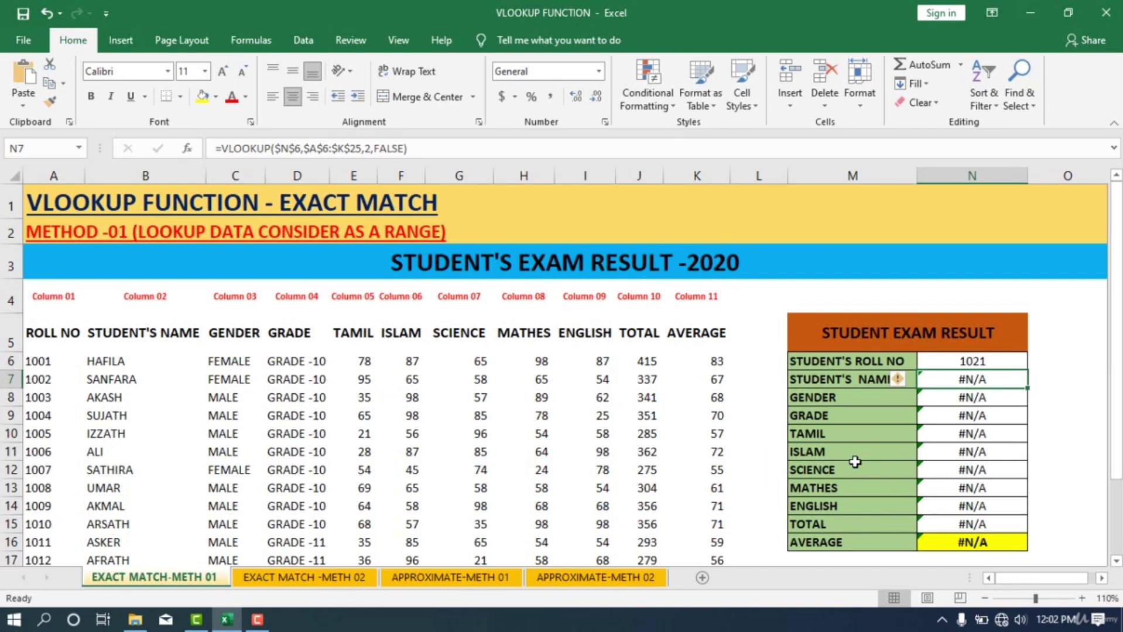
# Step: Replace the unlisted roll number in N6 with that of the second listed student
pyautogui.doubleClick(987, 361)
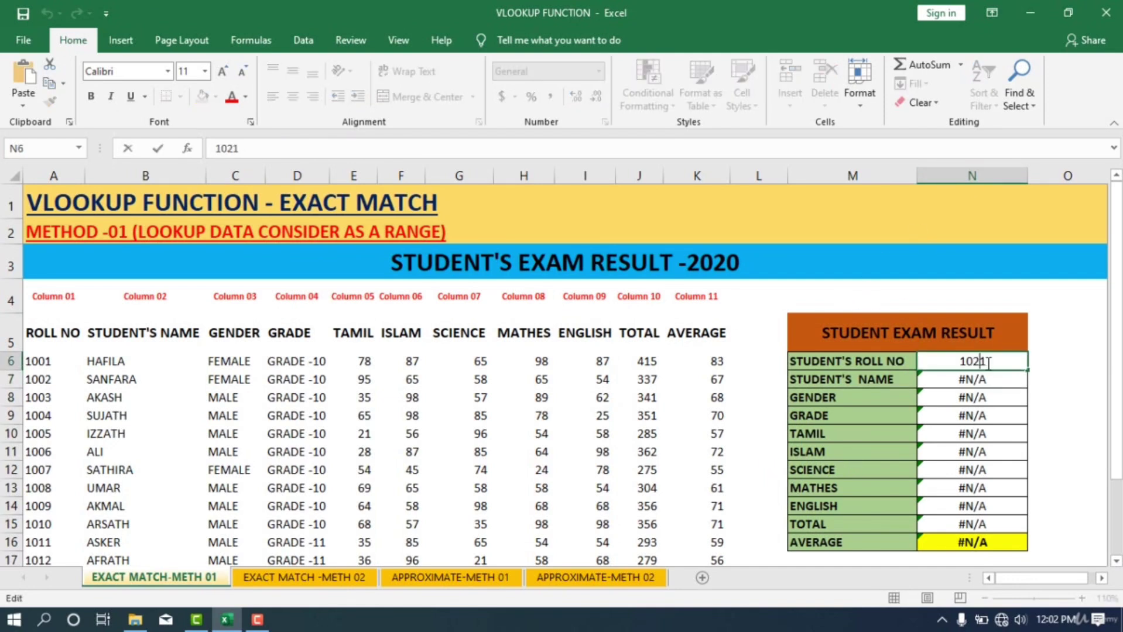
pyautogui.moveTo(988, 363); pyautogui.dragTo(922, 376)
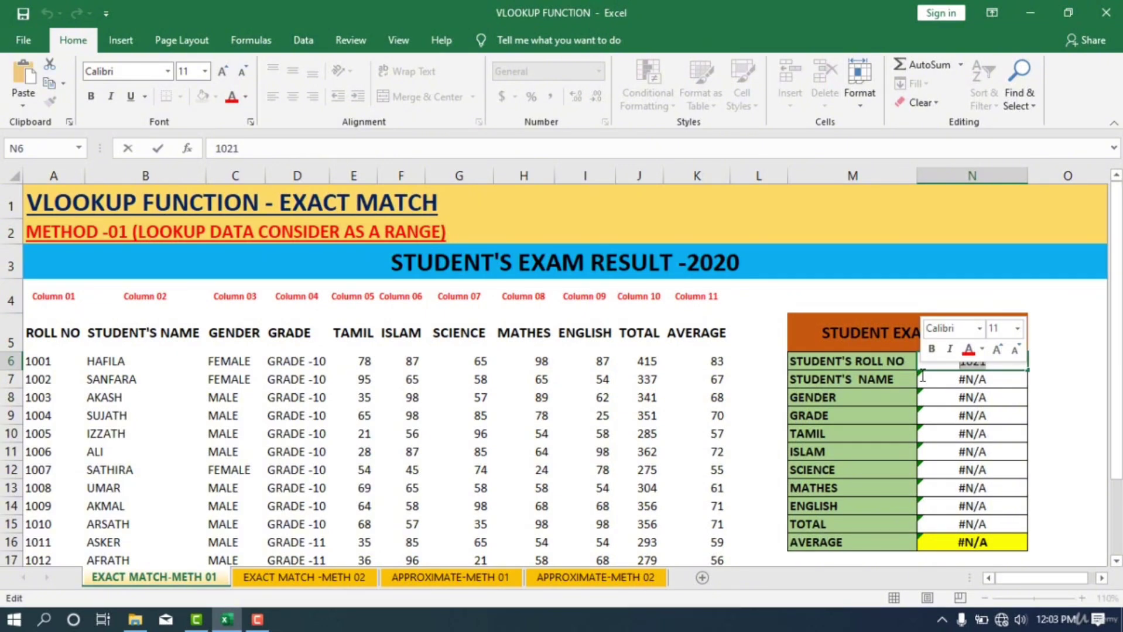
pyautogui.write('1002')
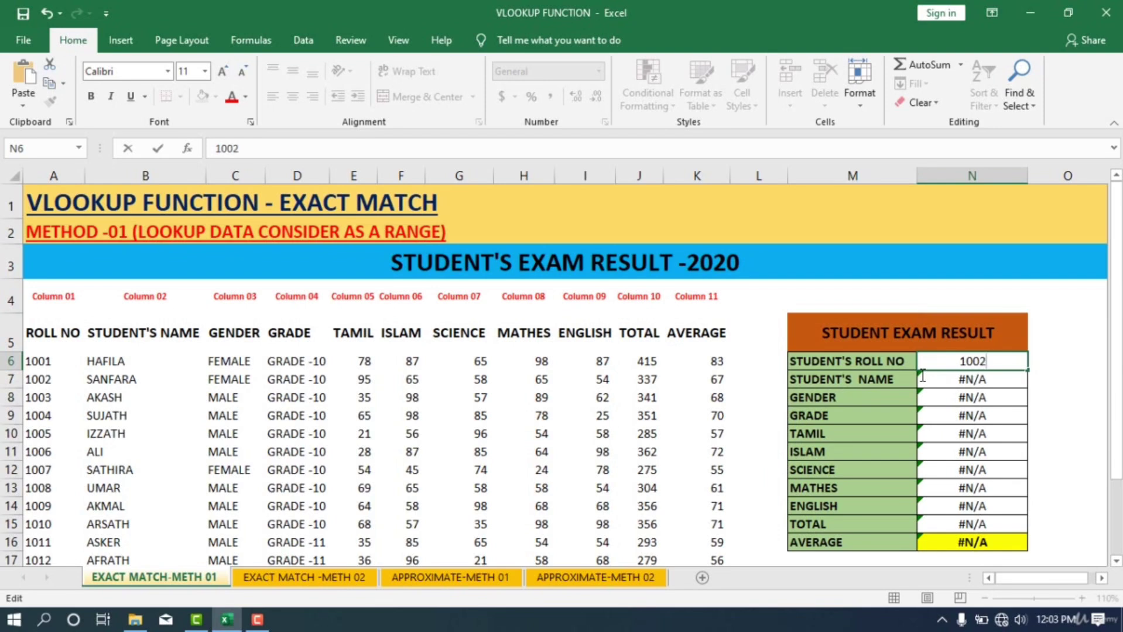
pyautogui.press('Return')
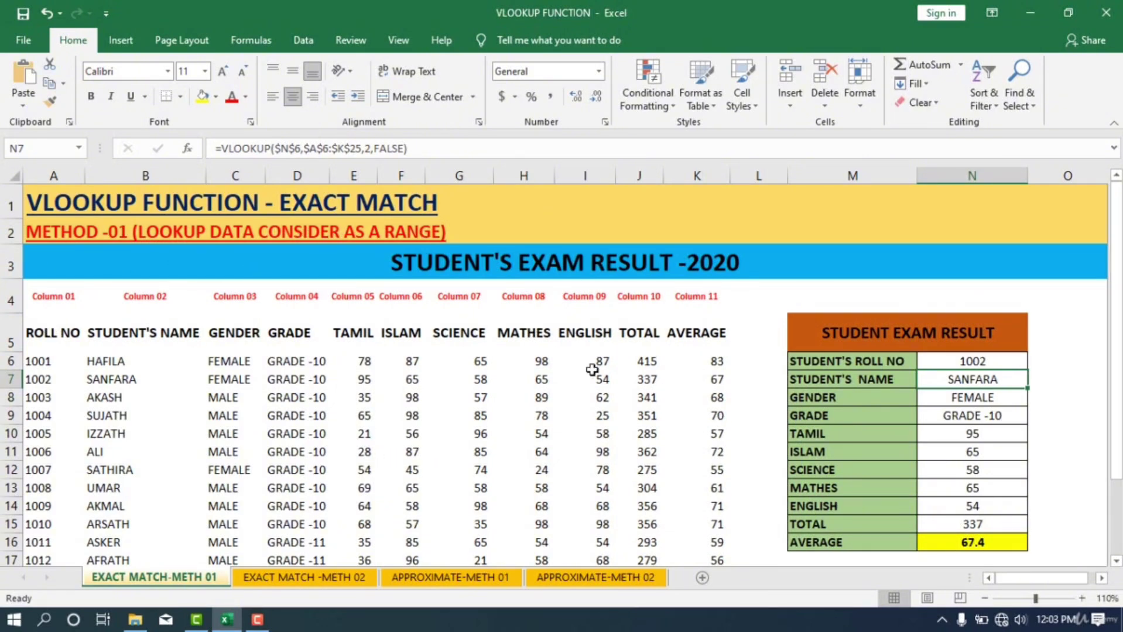
pyautogui.scroll(-2, 700, 546)
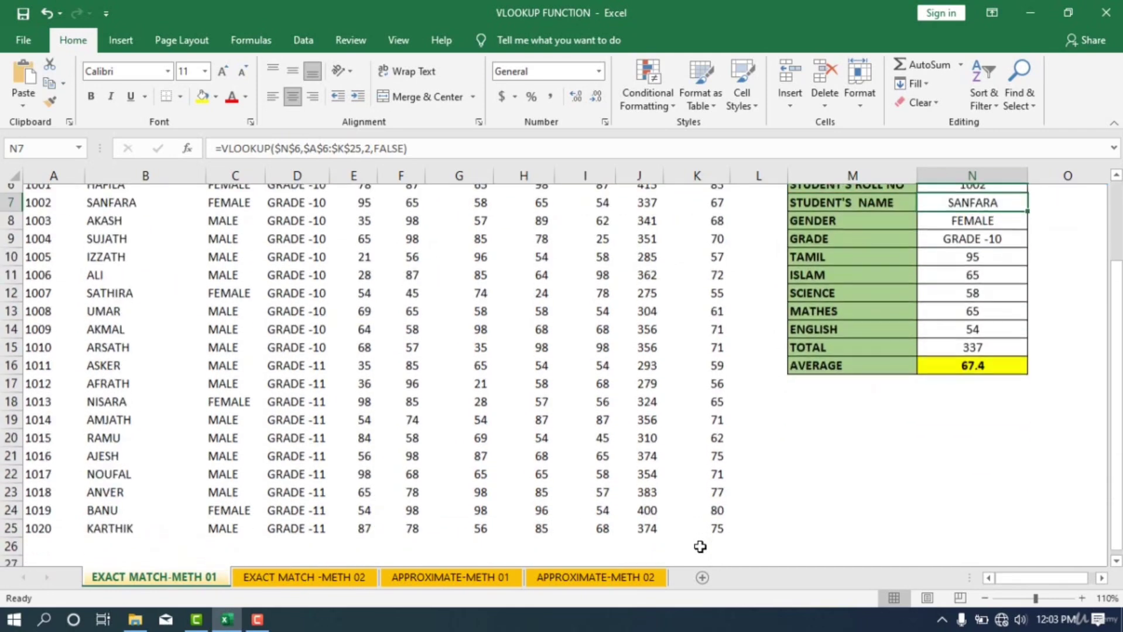
pyautogui.scroll(2, 481, 459)
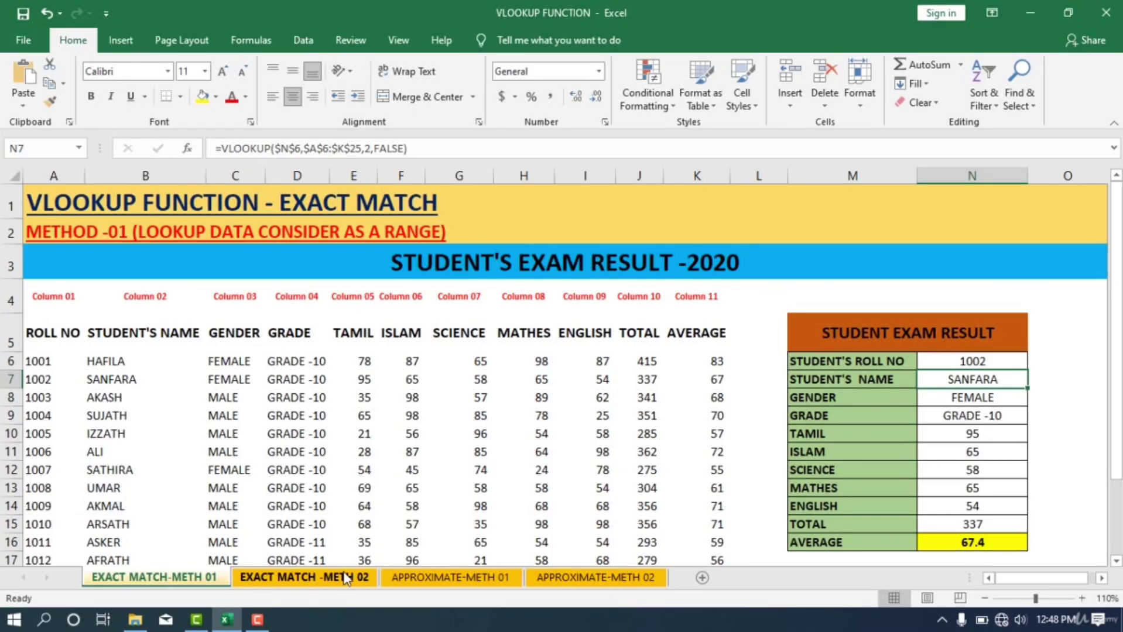
# Step: Open the EXACT MATCH -METH 02 sheet and look over its student data and empty result form
pyautogui.click(346, 578)
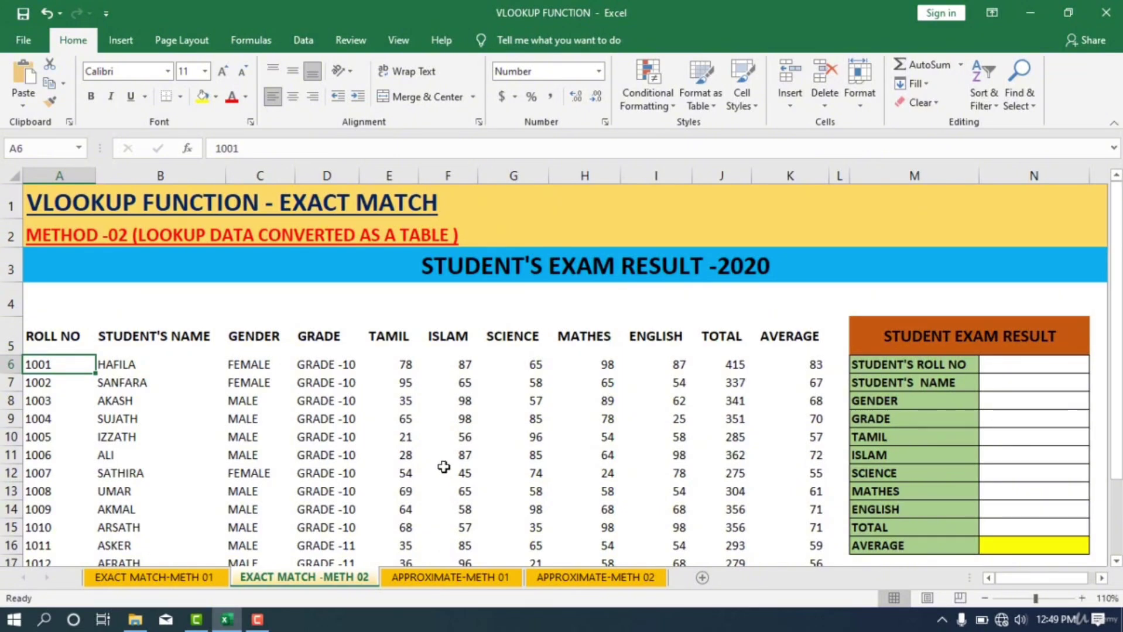
pyautogui.scroll(-2, 442, 463)
pyautogui.scroll(2, 417, 458)
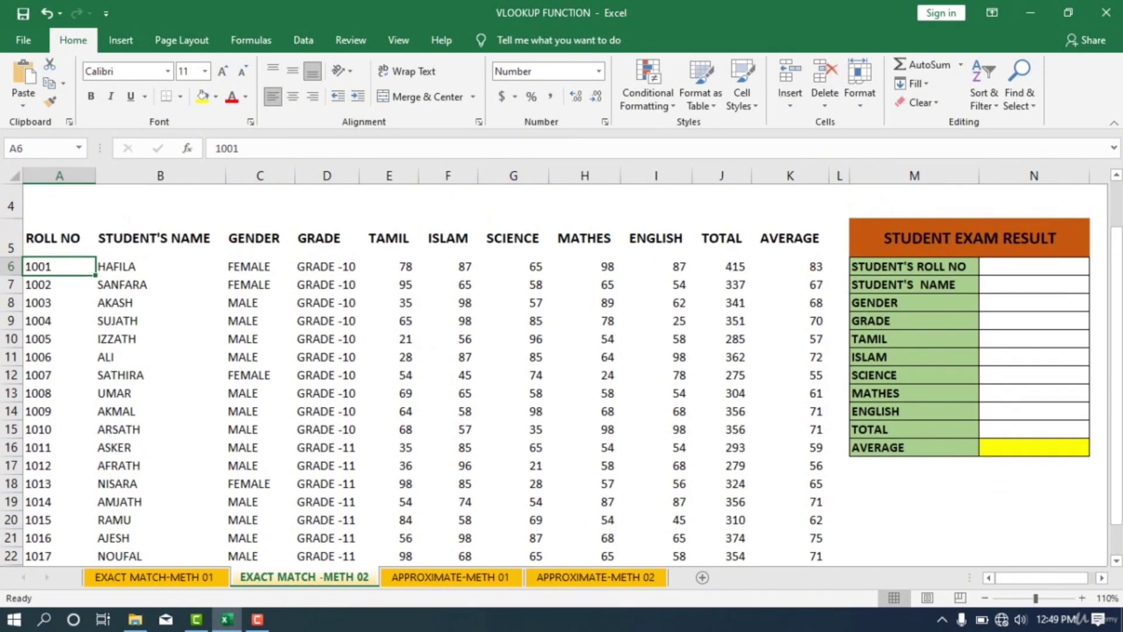
pyautogui.scroll(1, 940, 366)
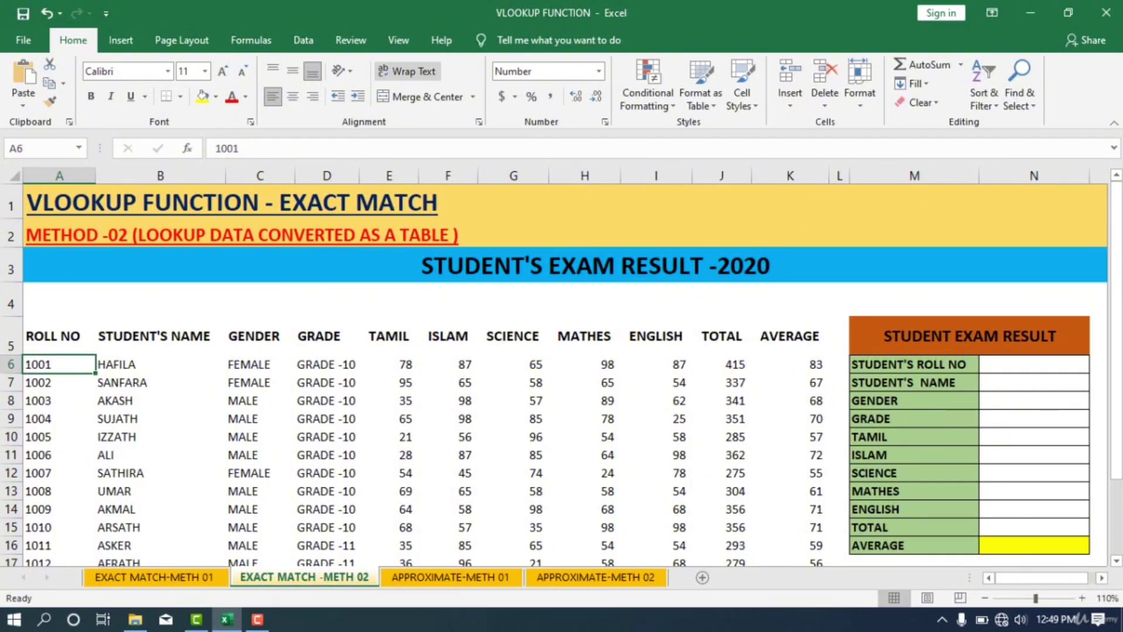
# Step: Open data validation for the STUDENT'S ROLL NO cell N6 and allow only List values
pyautogui.click(1019, 370)
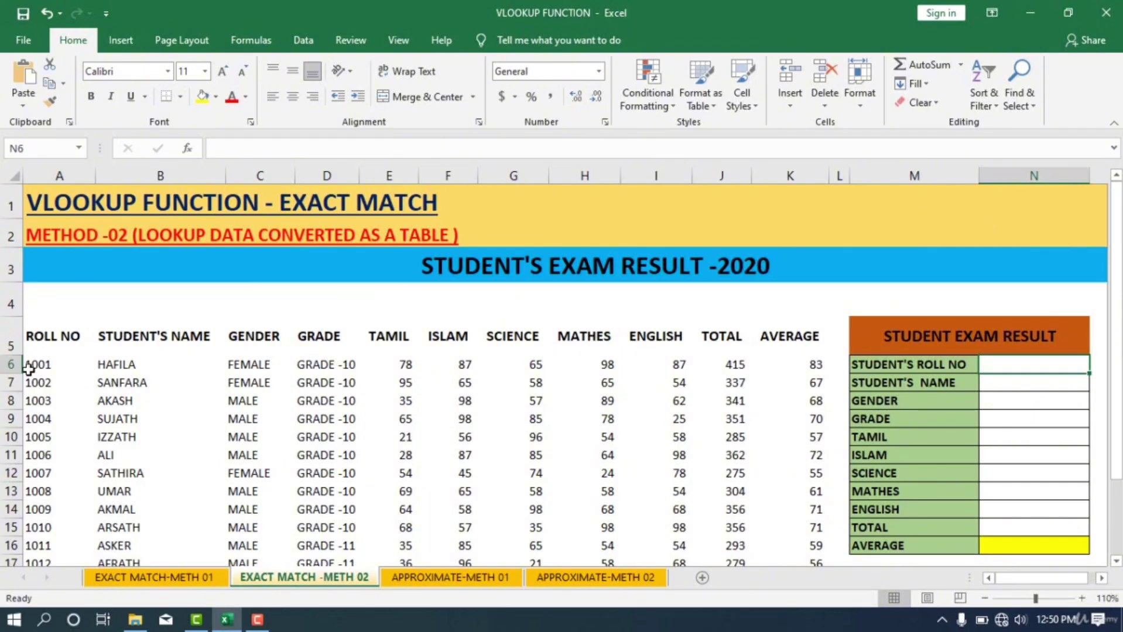
pyautogui.scroll(-3, 28, 370)
pyautogui.scroll(3, 222, 396)
pyautogui.click(304, 40)
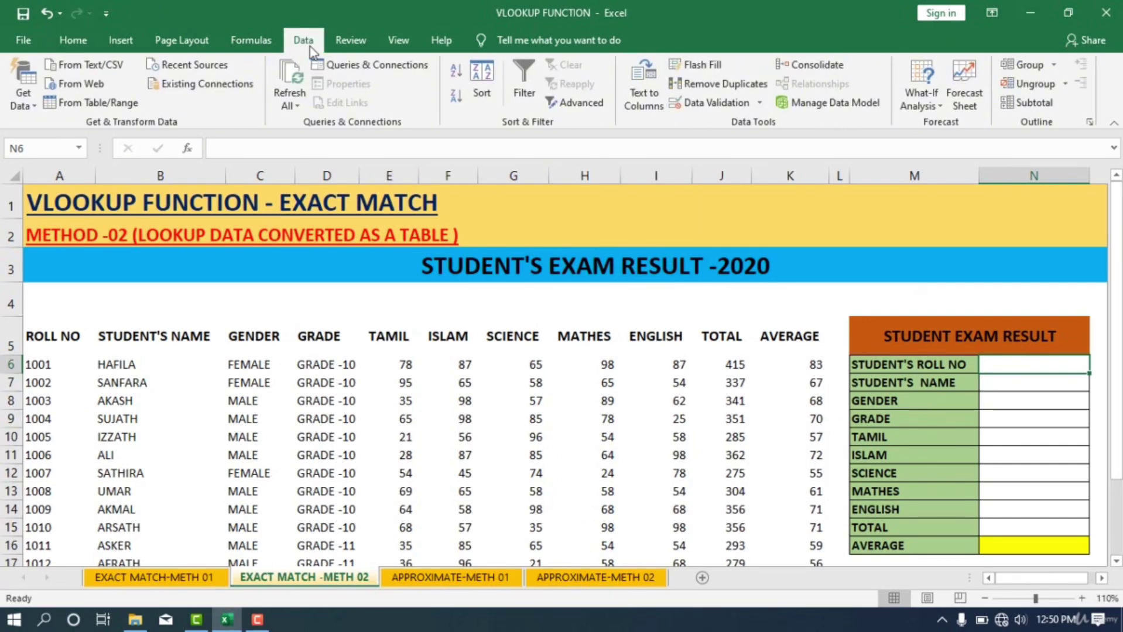
pyautogui.click(720, 103)
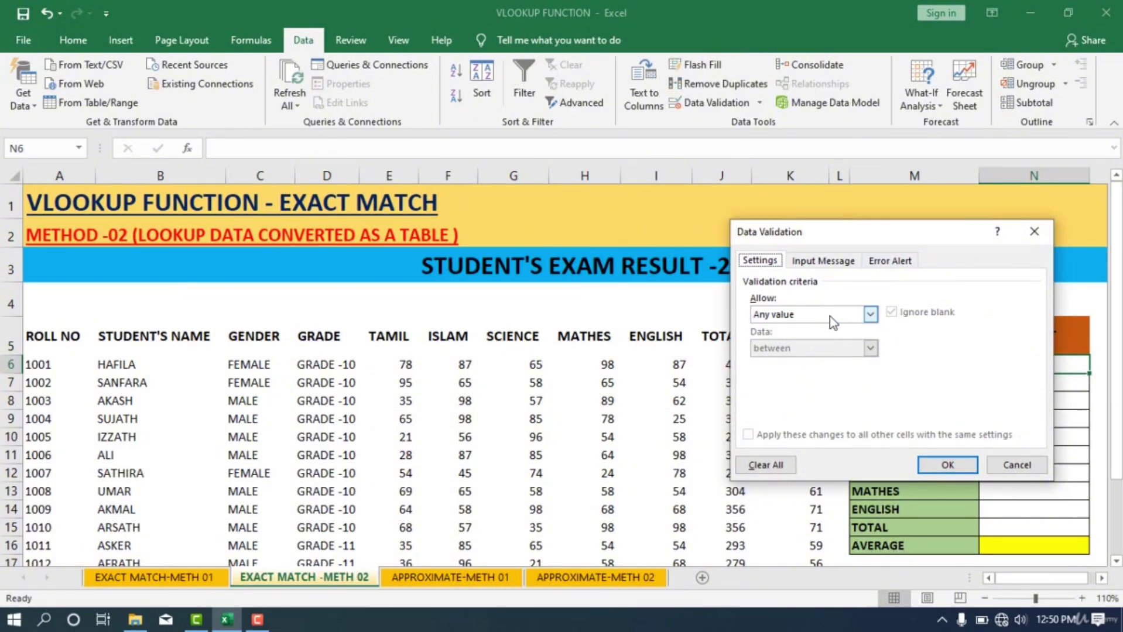
pyautogui.click(866, 313)
pyautogui.click(775, 362)
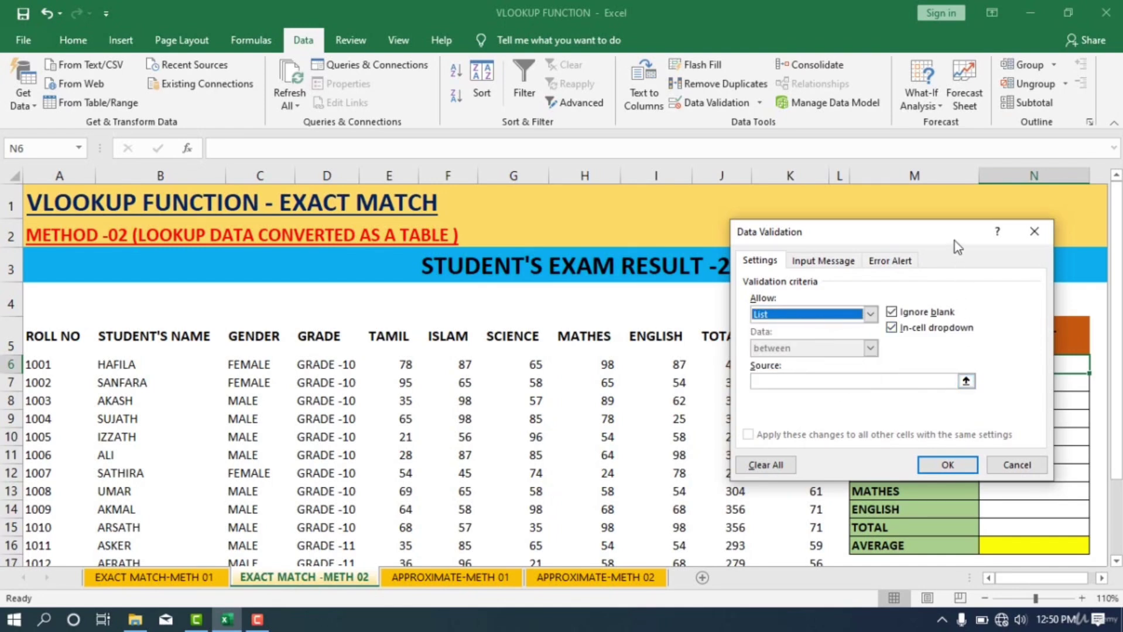
pyautogui.moveTo(954, 234); pyautogui.dragTo(705, 169)
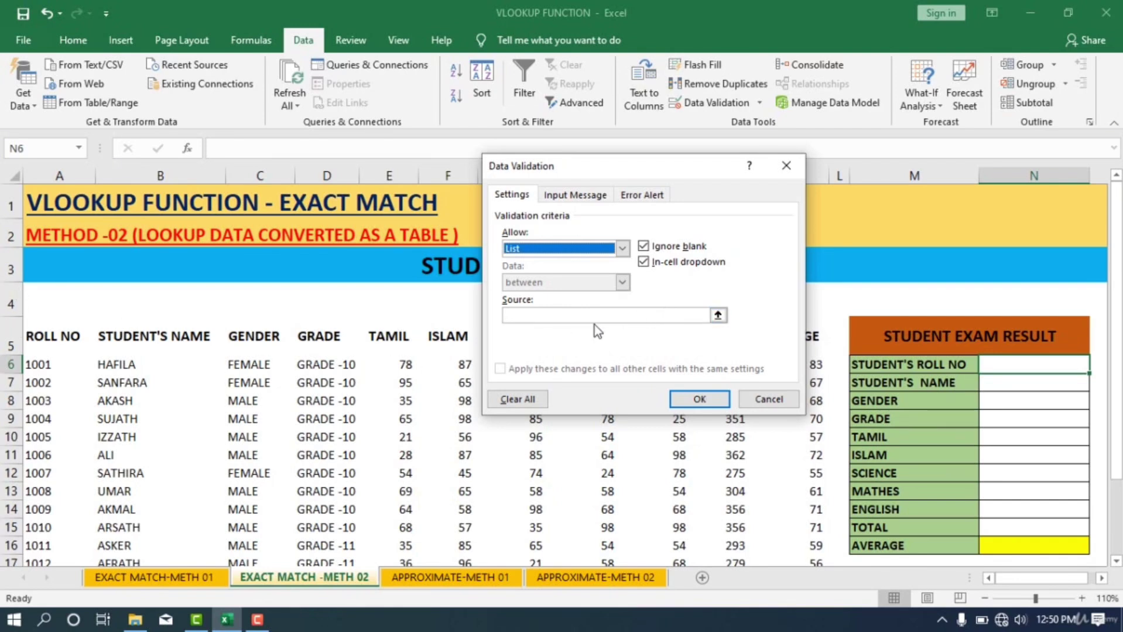
# Step: Set the validation list source to the roll numbers in =$A$6:$A$25 and apply the validation
pyautogui.click(717, 316)
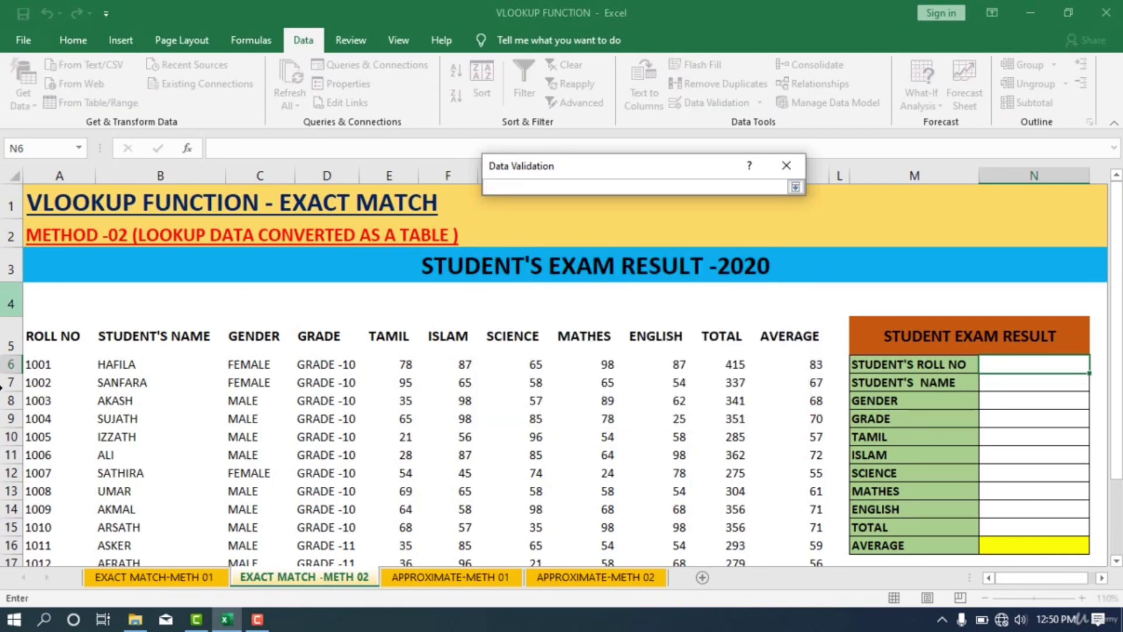
pyautogui.click(53, 364)
pyautogui.moveTo(40, 406); pyautogui.dragTo(31, 531)
pyautogui.scroll(2, 69, 415)
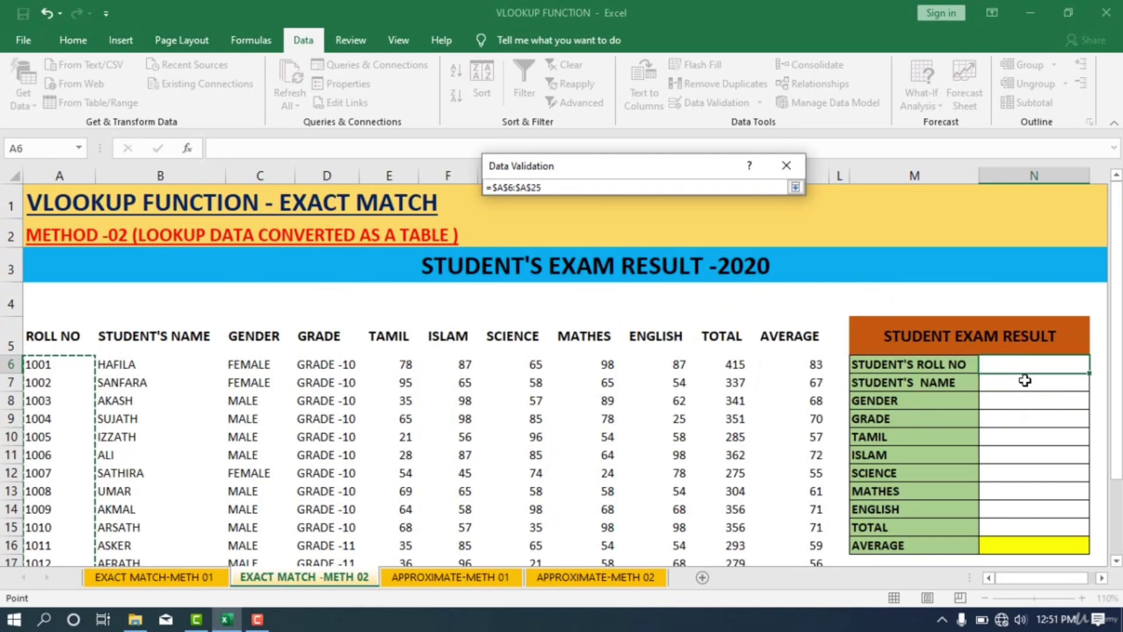
pyautogui.click(795, 187)
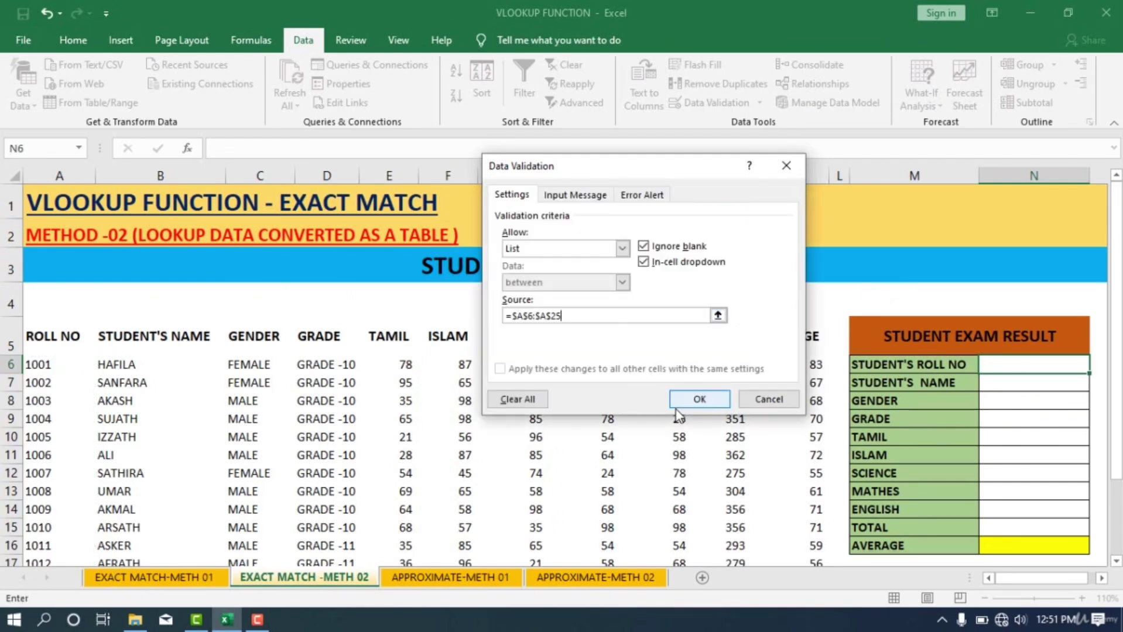
pyautogui.click(686, 396)
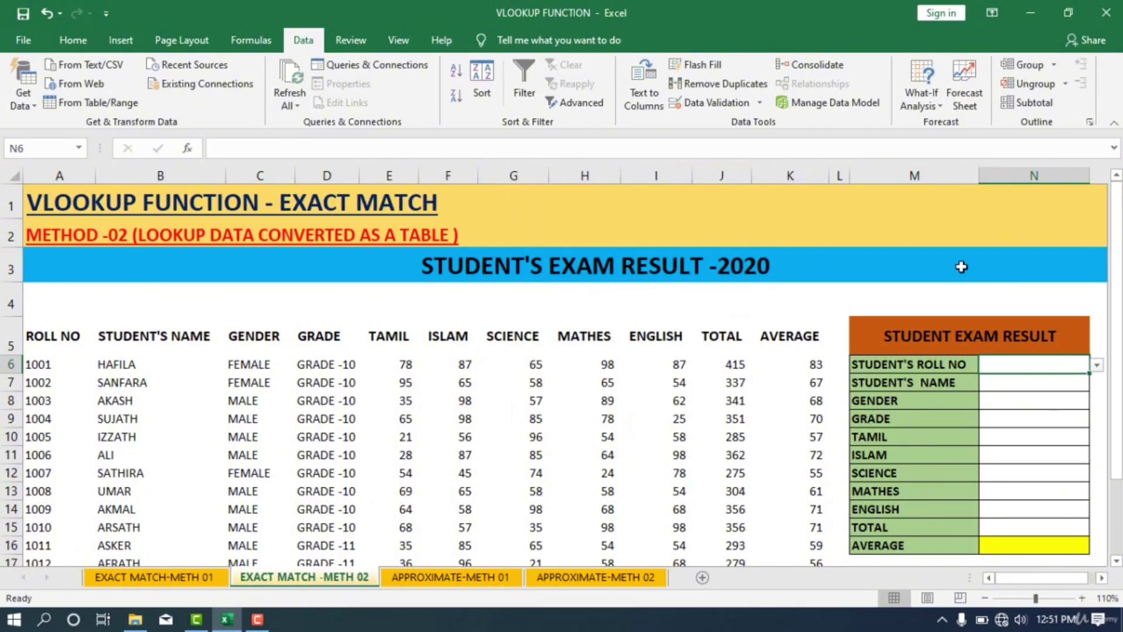
# Step: Choose the first listed student's roll number from the validation list in N6
pyautogui.click(1096, 366)
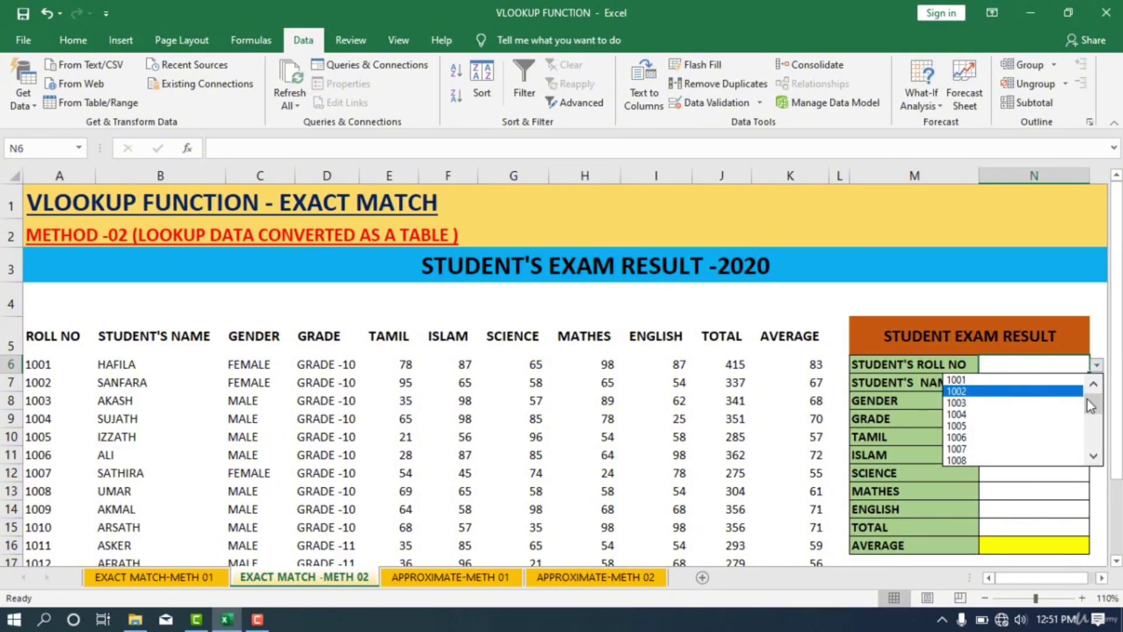
pyautogui.scroll(-4, 1084, 464)
pyautogui.moveTo(1085, 432); pyautogui.dragTo(1084, 384)
pyautogui.click(971, 380)
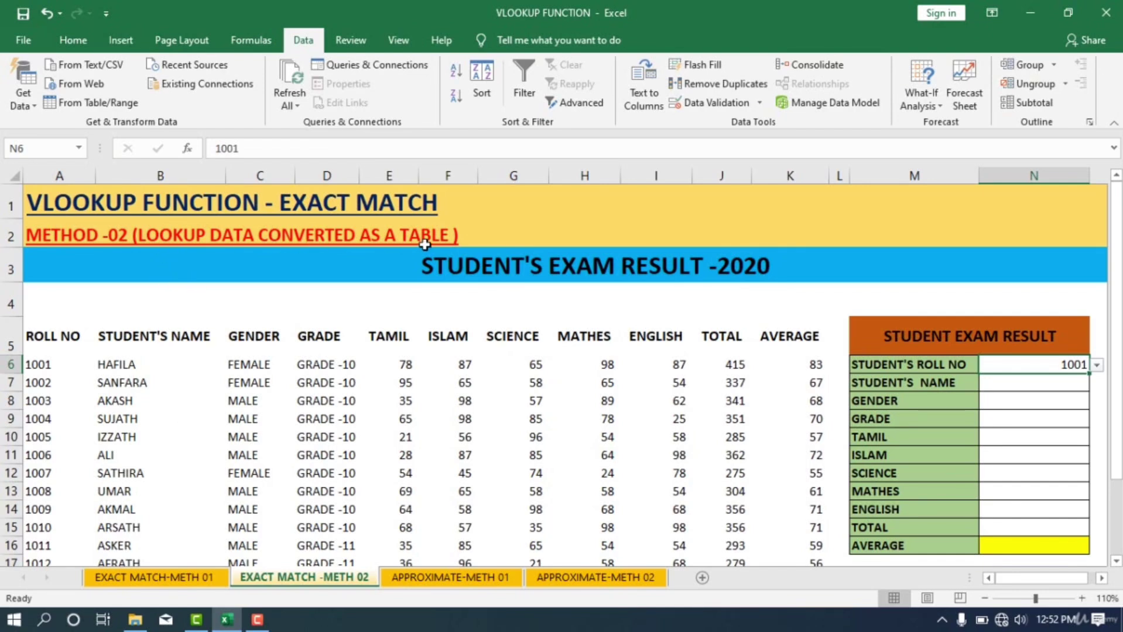
# Step: Convert the student data range A5:K25, including its header row, into a table
pyautogui.moveTo(49, 344); pyautogui.dragTo(685, 404)
pyautogui.moveTo(37, 366); pyautogui.dragTo(790, 521)
pyautogui.scroll(2, 774, 487)
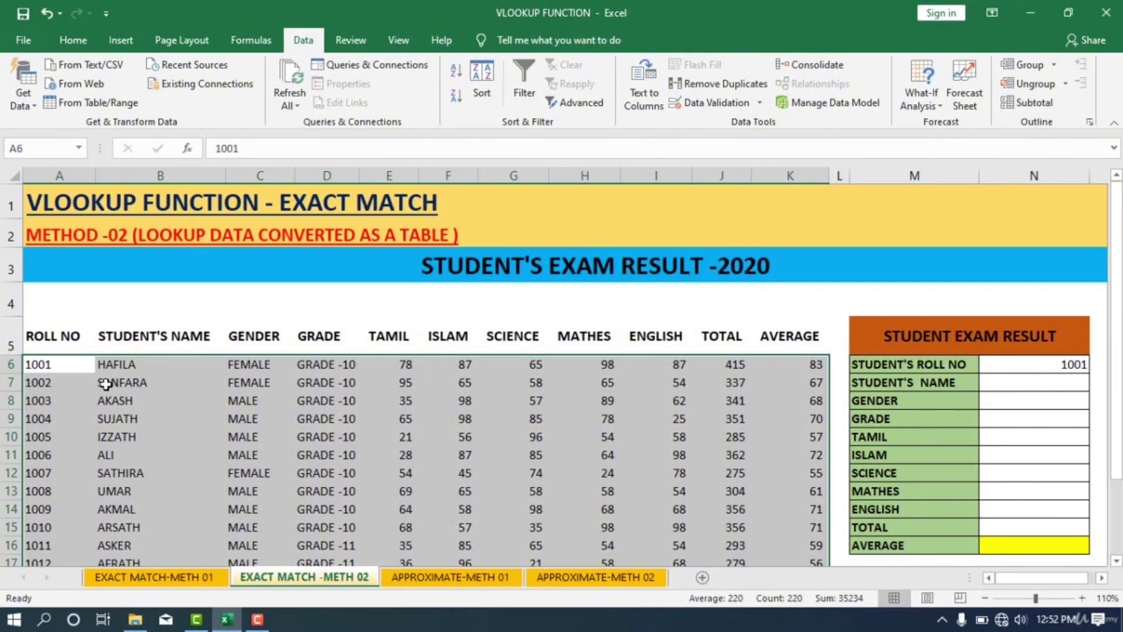
pyautogui.click(59, 367)
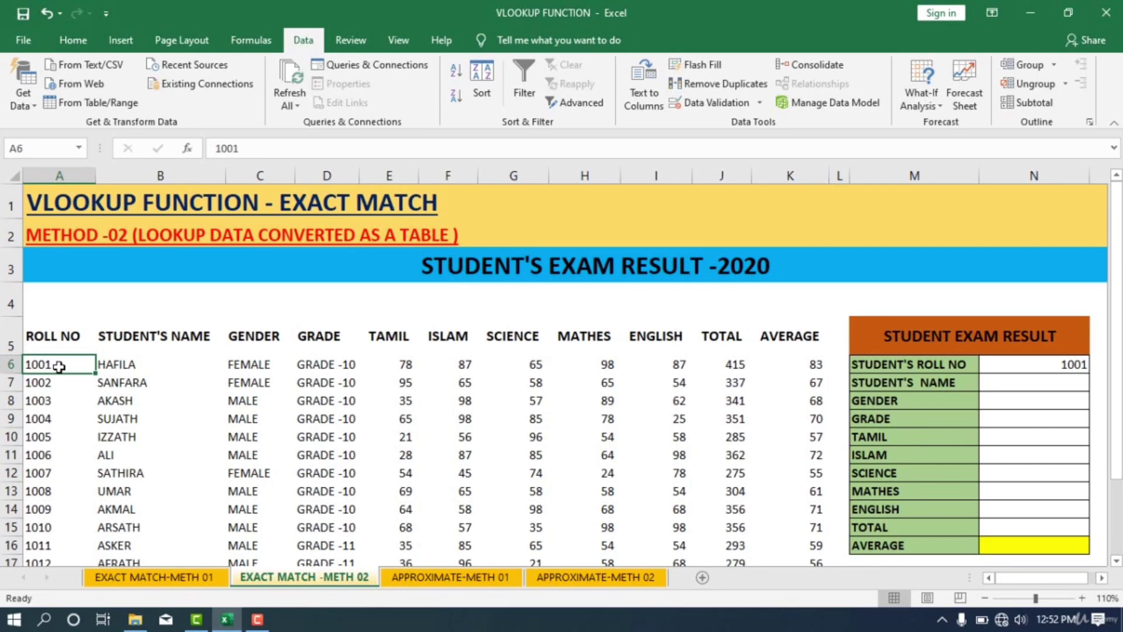
pyautogui.hotkey('ctrl', 't')
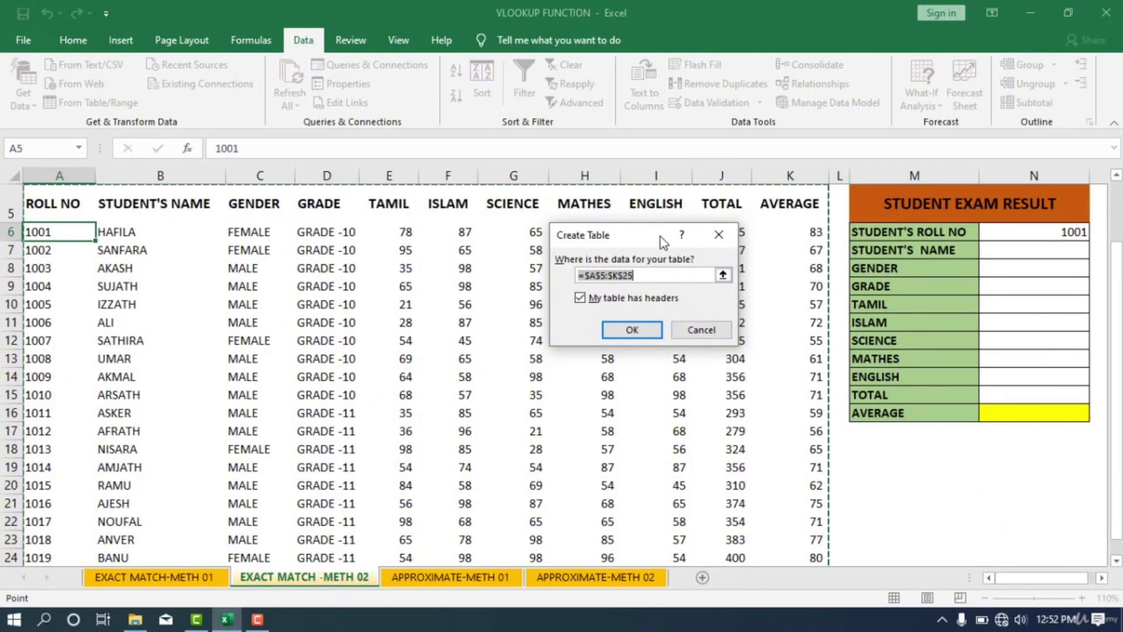
pyautogui.moveTo(663, 241); pyautogui.dragTo(830, 221)
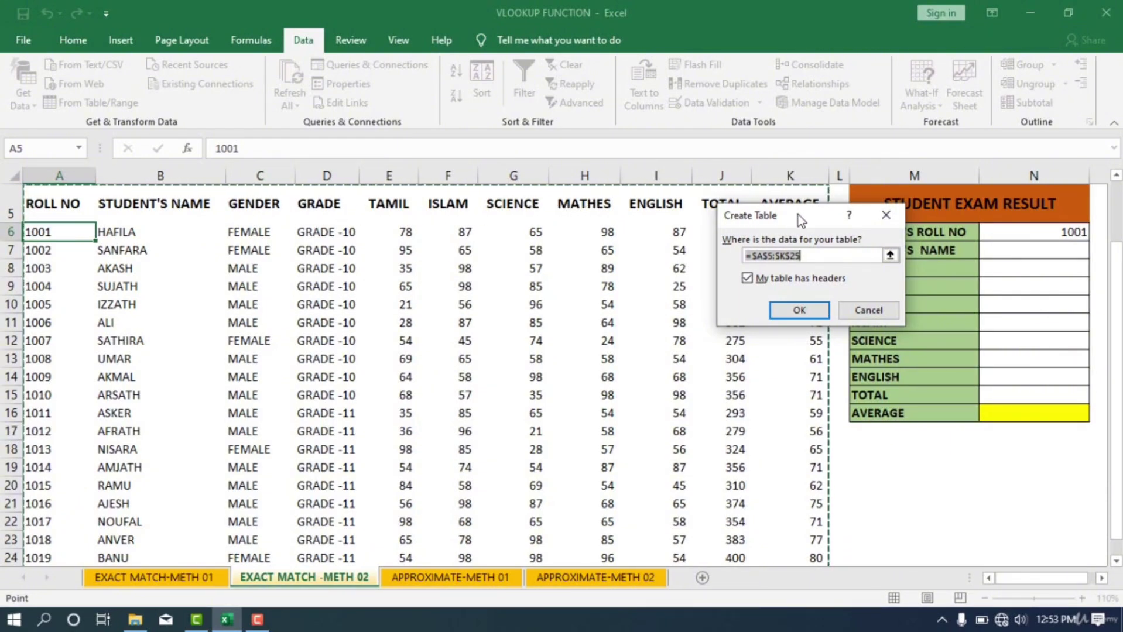
pyautogui.moveTo(778, 216); pyautogui.dragTo(747, 258)
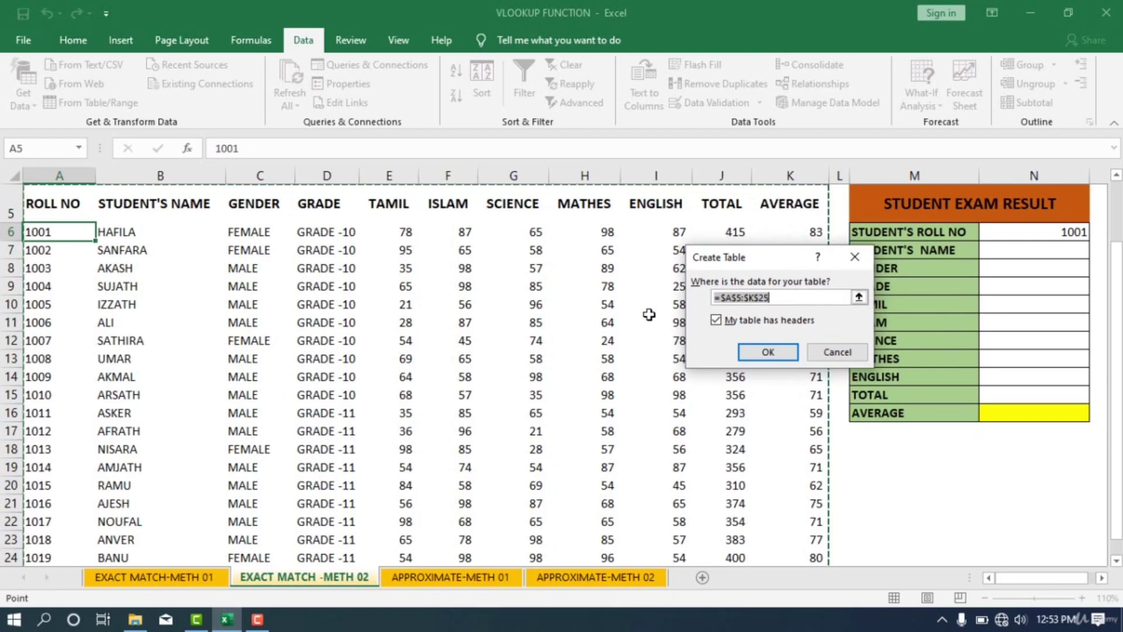
pyautogui.click(811, 321)
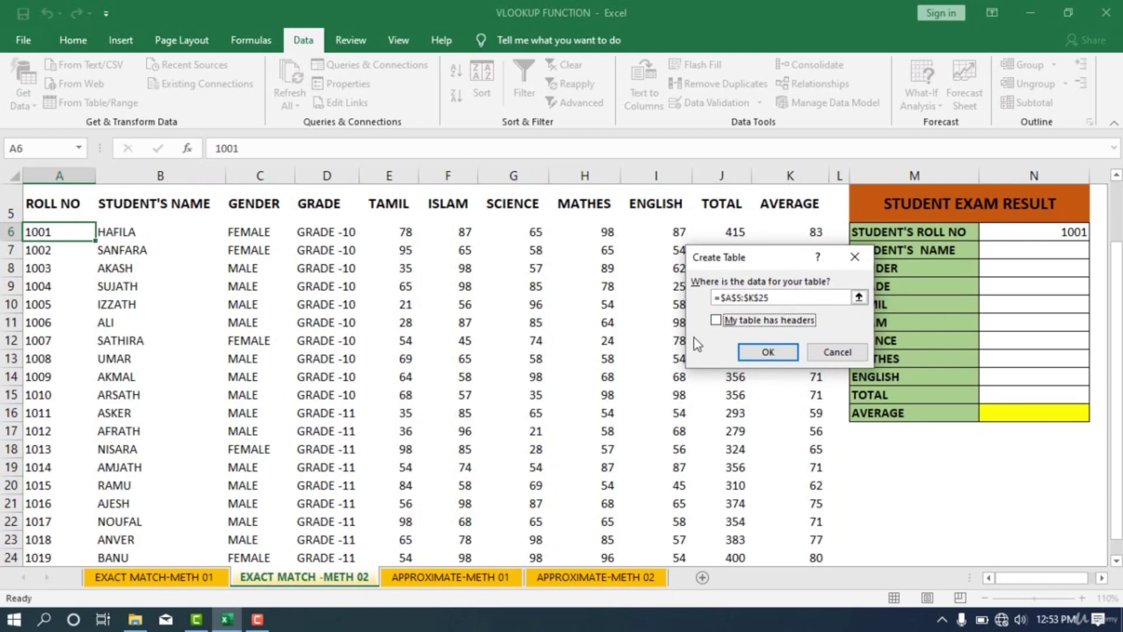
pyautogui.click(715, 320)
pyautogui.click(767, 352)
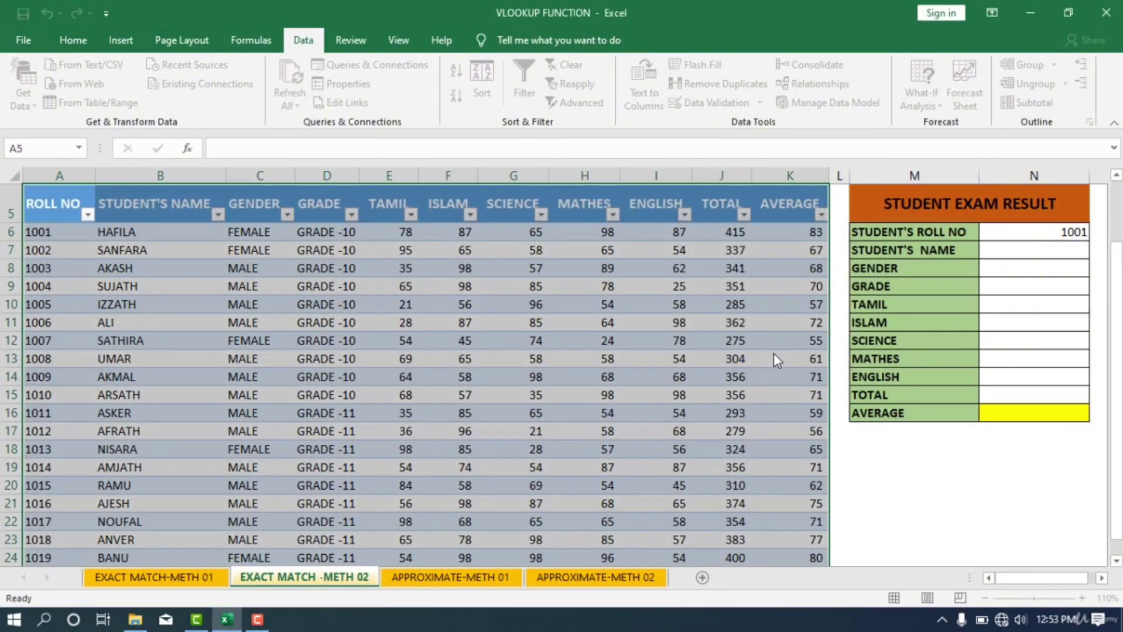
pyautogui.click(587, 326)
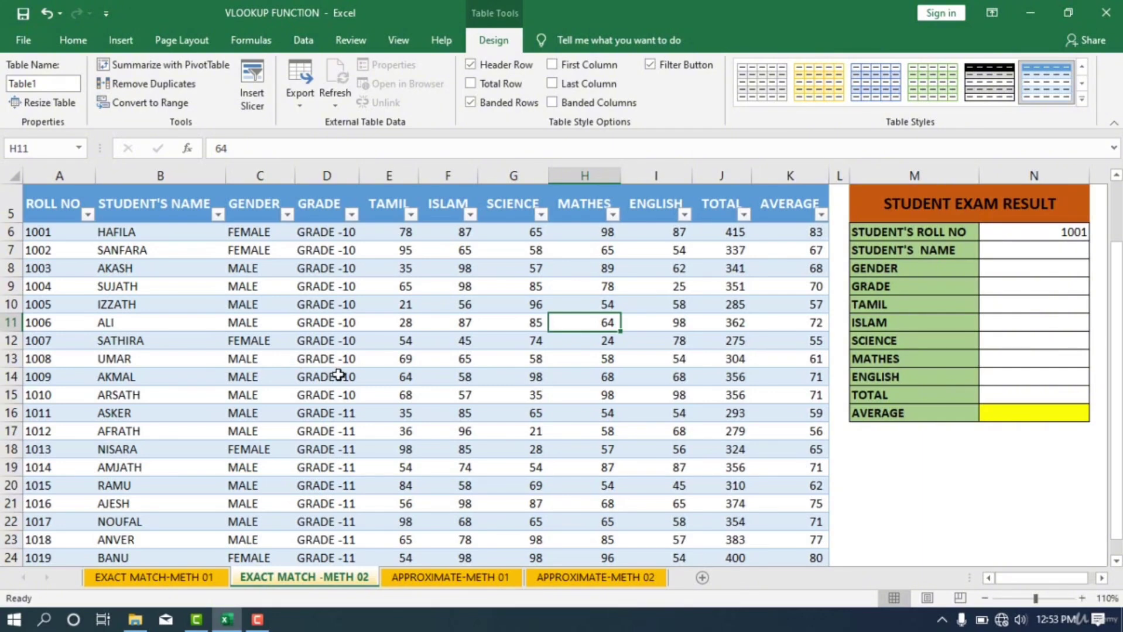
# Step: Apply the light gold banded table style with gold gridlines to the student data table
pyautogui.scroll(-2, 338, 376)
pyautogui.scroll(3, 299, 377)
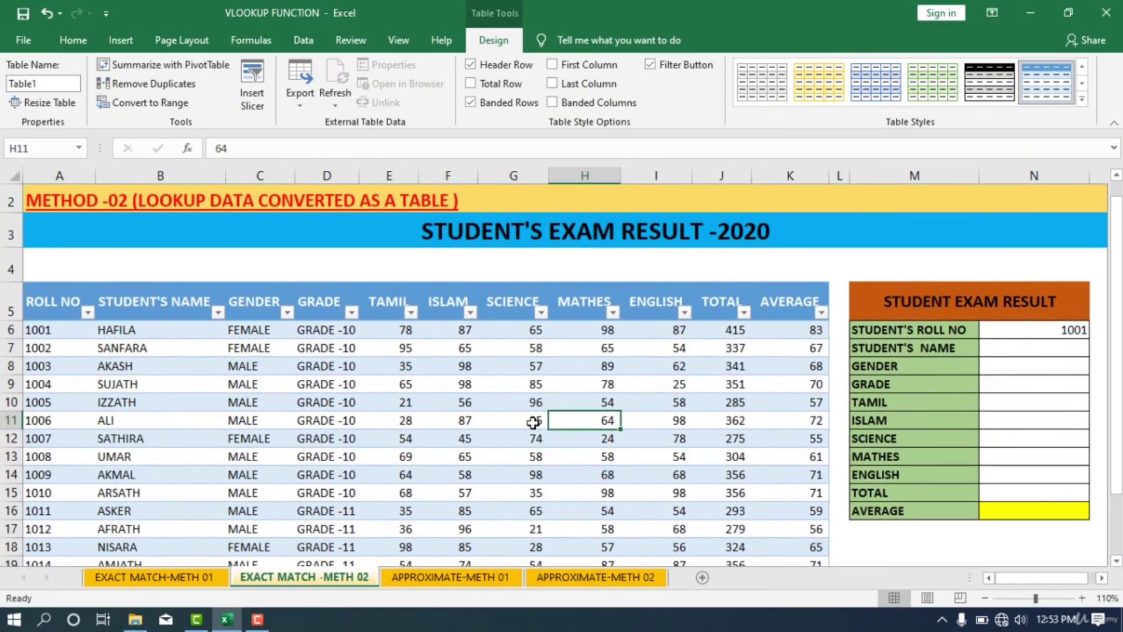
pyautogui.scroll(-1, 527, 423)
pyautogui.scroll(-1, 532, 423)
pyautogui.scroll(1, 492, 309)
pyautogui.click(51, 331)
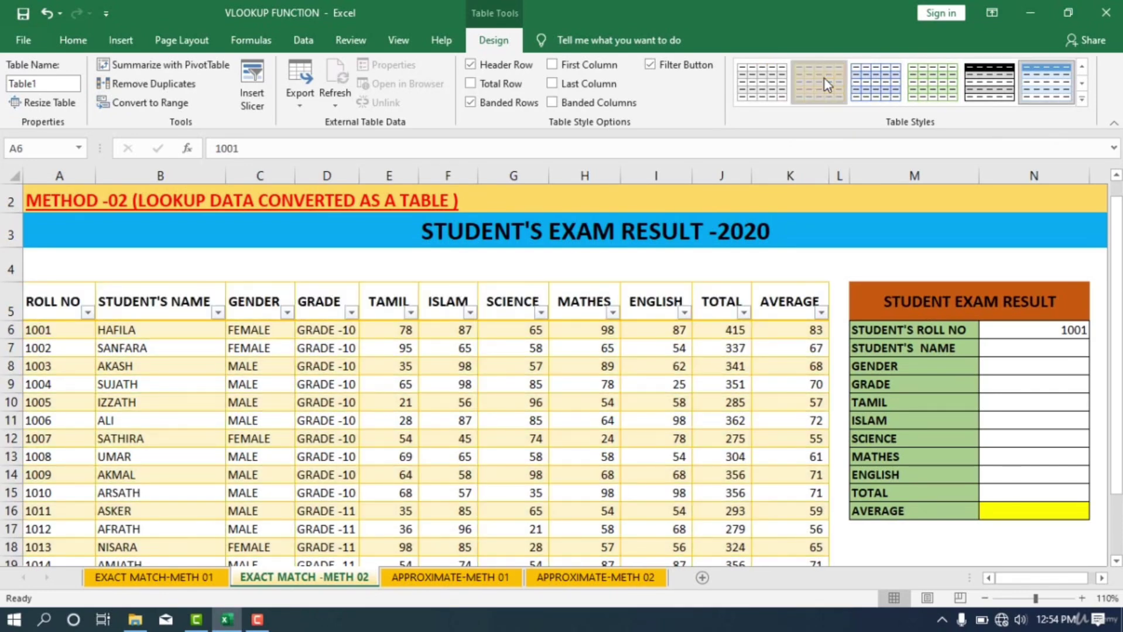
pyautogui.click(814, 85)
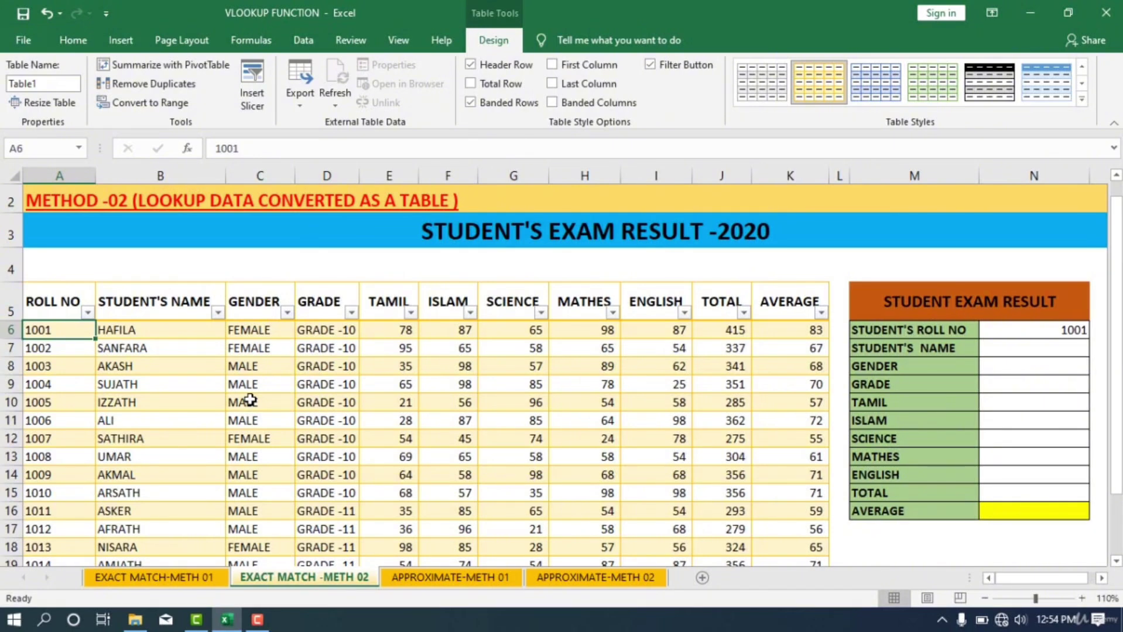
pyautogui.click(59, 86)
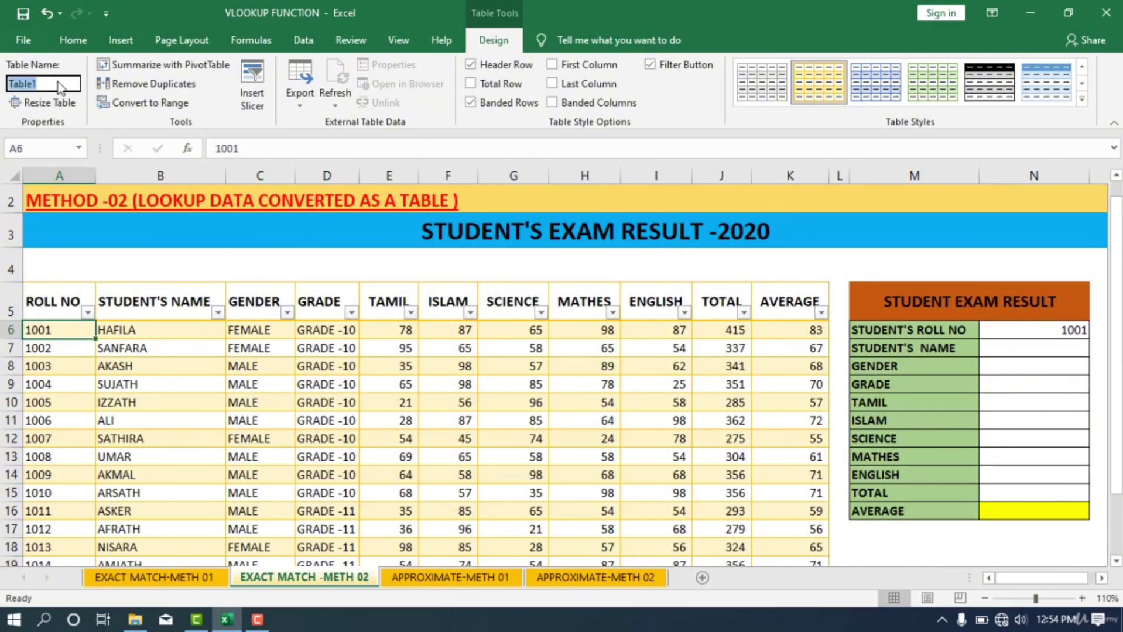
pyautogui.write("STUDENT'S RESU")
pyautogui.press('BackSpace')
pyautogui.press('BackSpace')
pyautogui.press('BackSpace')
pyautogui.press('BackSpace')
pyautogui.press('BackSpace')
pyautogui.press('Return')
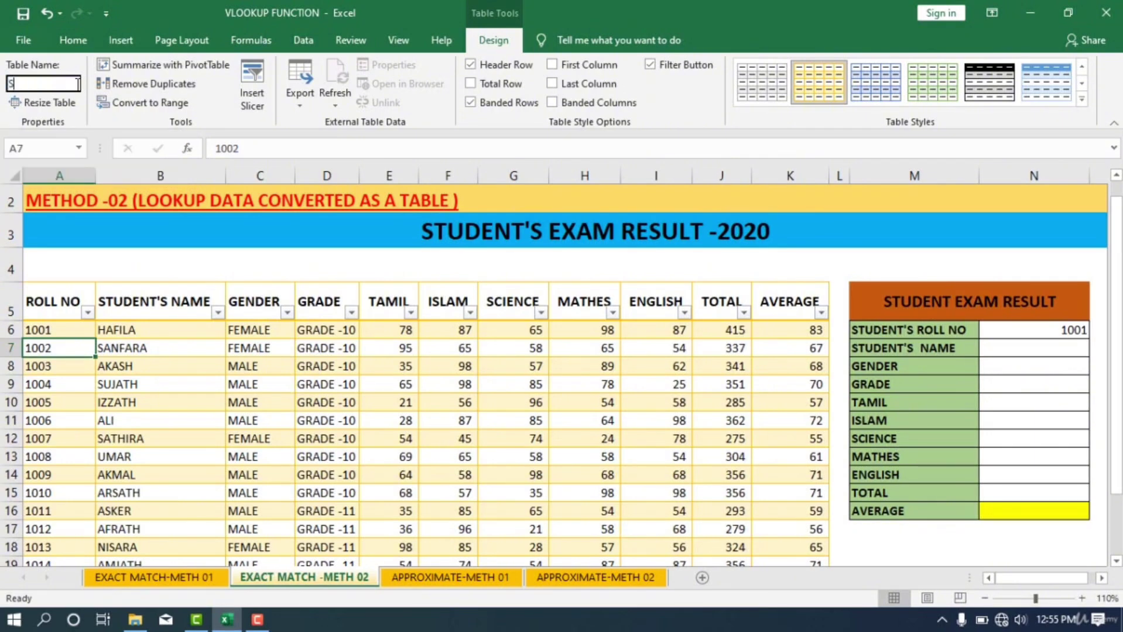
# Step: Rename the student data table as STUDENT_RESULT
pyautogui.click(78, 85)
pyautogui.write('STUDENT_RESULT')
pyautogui.press('Return')
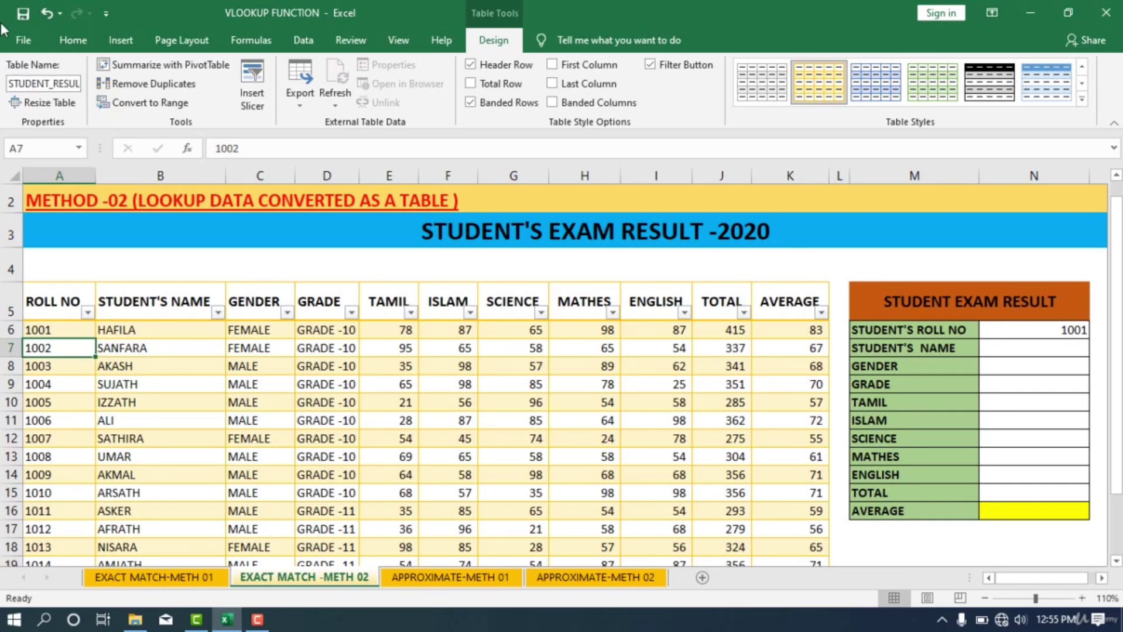
# Step: Inspect the definition and referenced range of STUDENT_RESULT in the Name Manager
pyautogui.click(234, 40)
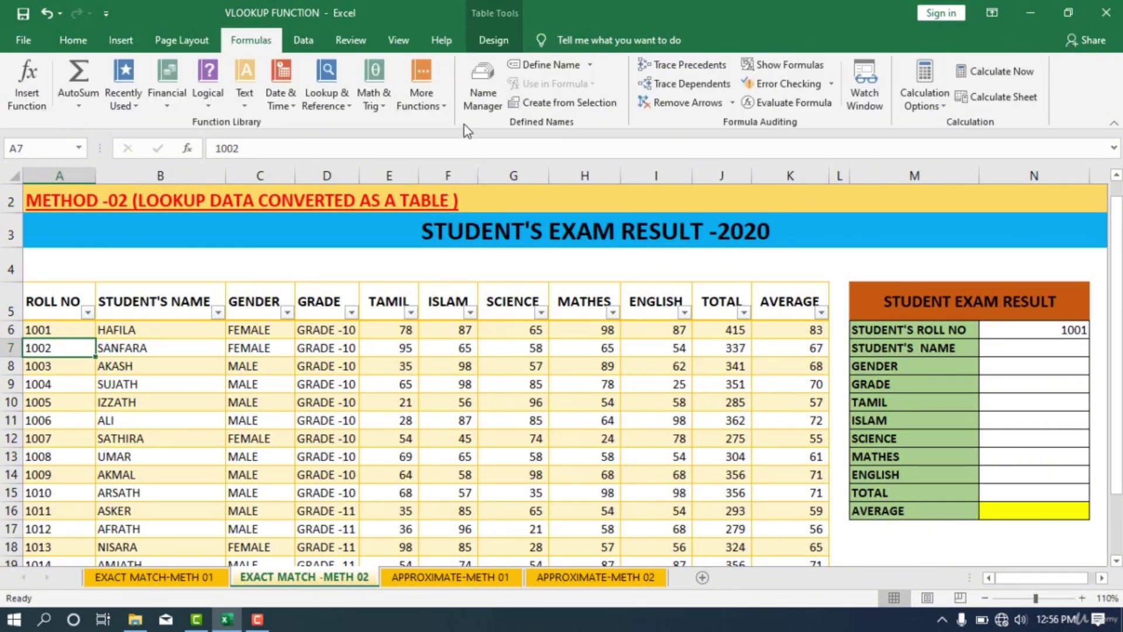
pyautogui.click(483, 106)
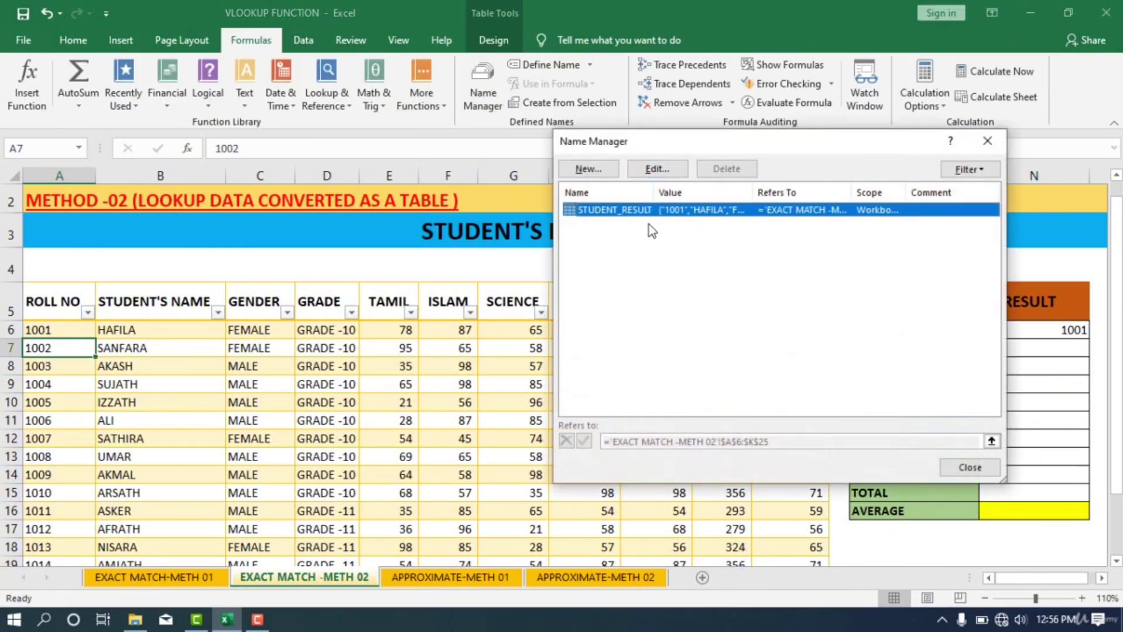
pyautogui.doubleClick(699, 210)
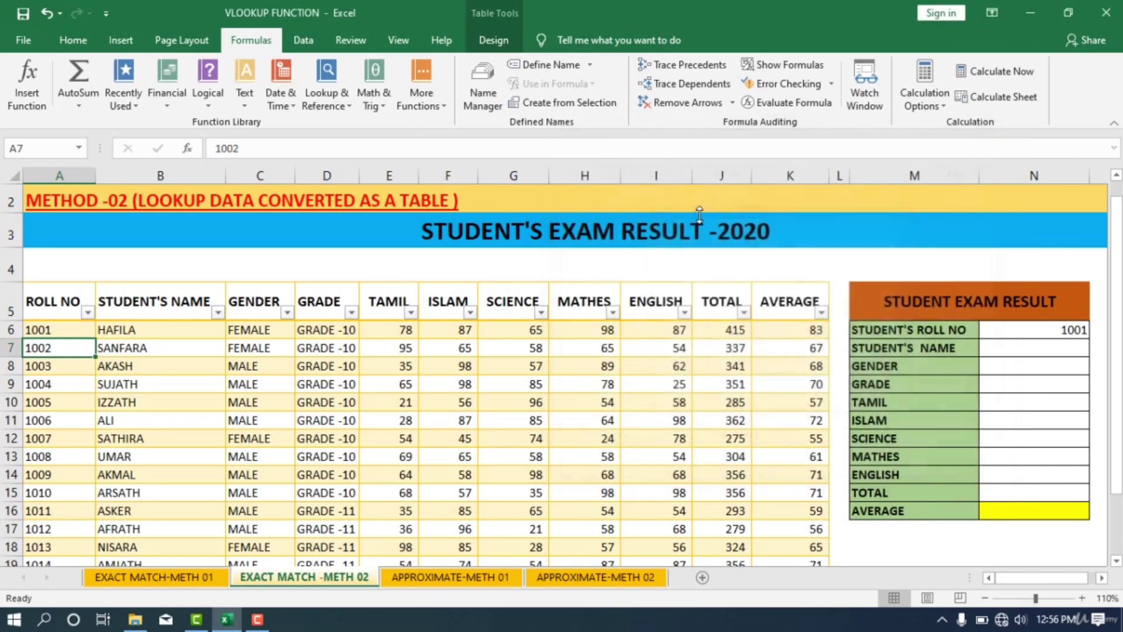
pyautogui.doubleClick(810, 246)
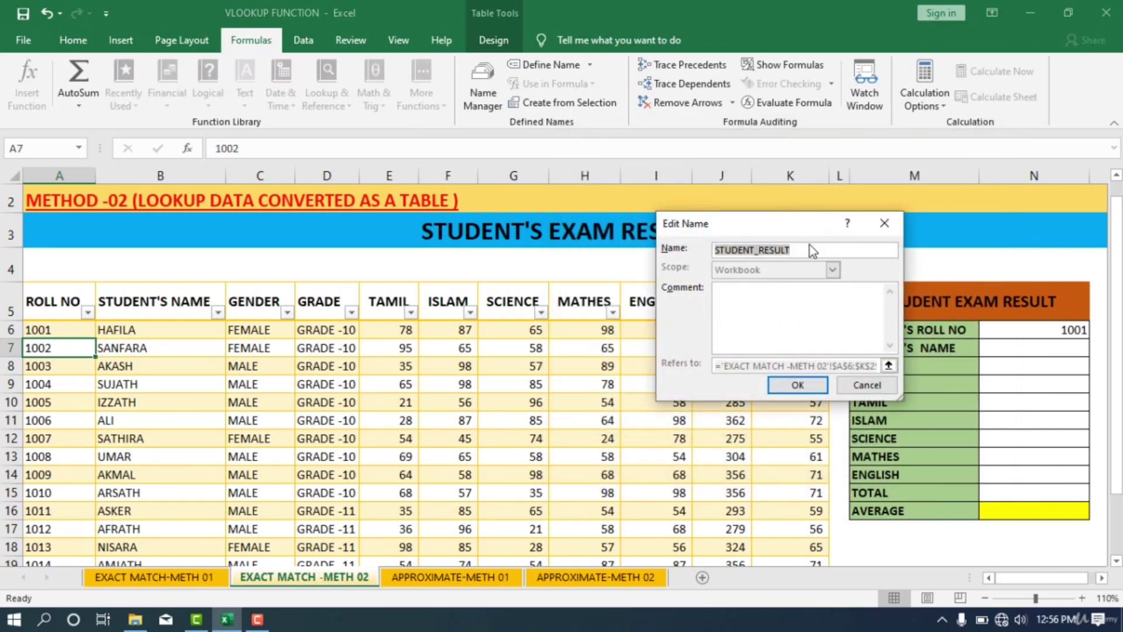
pyautogui.click(868, 392)
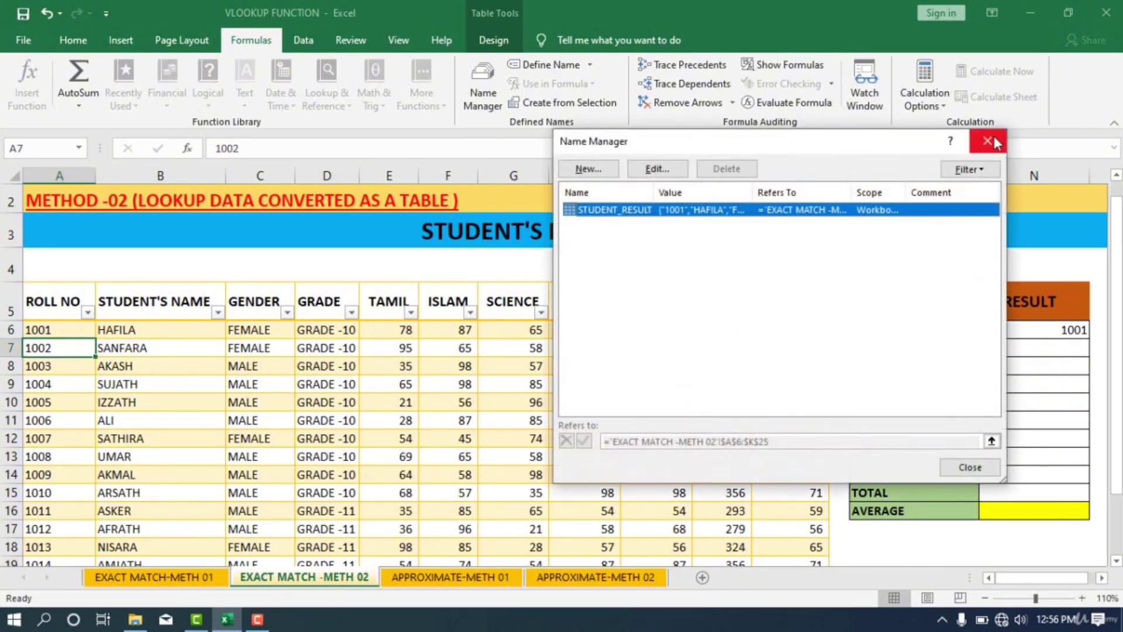
pyautogui.click(994, 141)
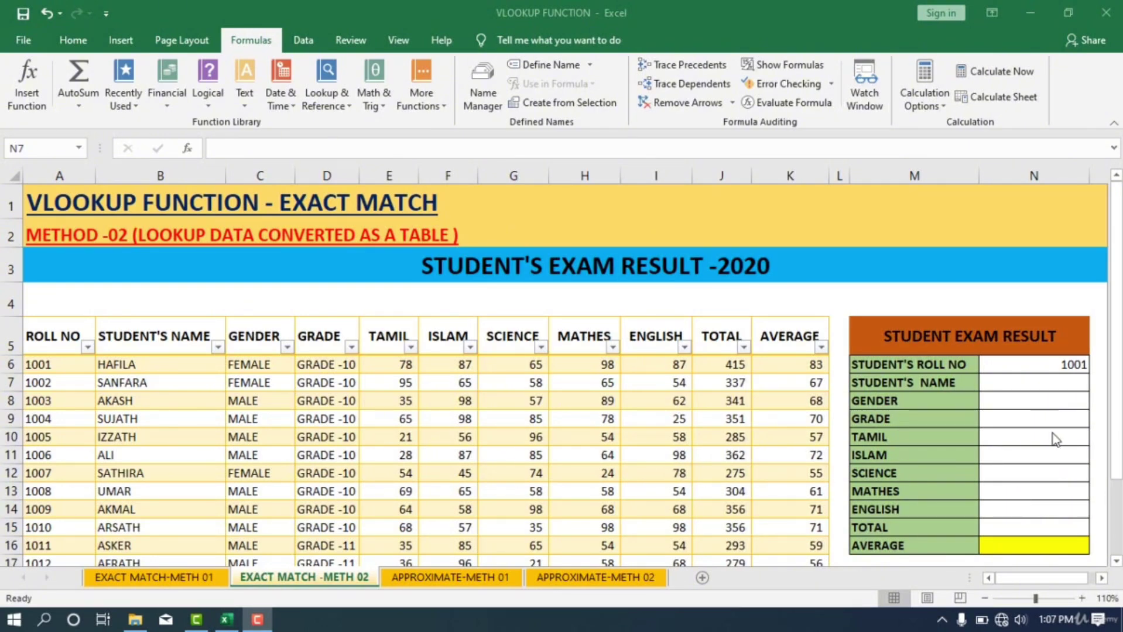
# Step: Enter =VLOOKUP(N6,STUDENT_RESULT,2,FALSE) in the STUDENT'S NAME result cell N7
pyautogui.click(1022, 382)
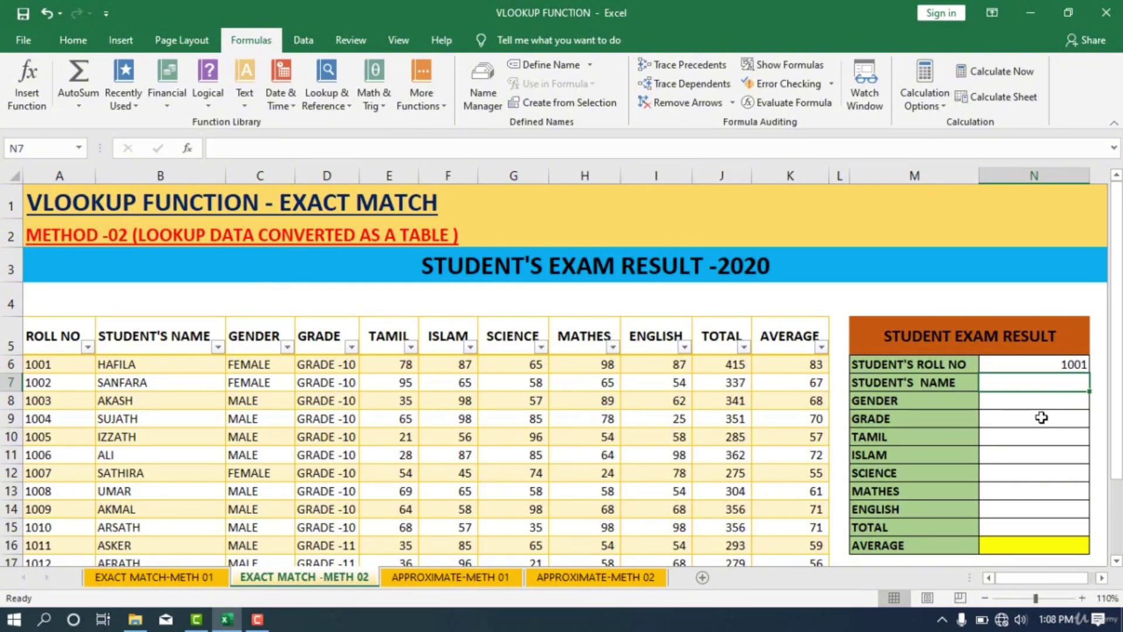
pyautogui.write('=')
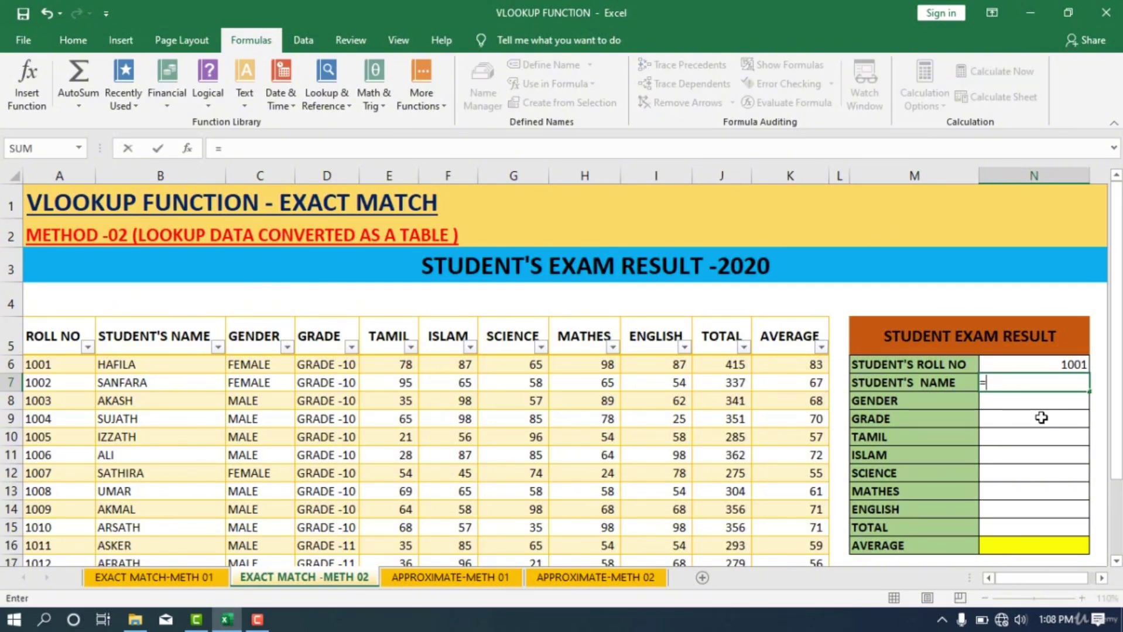
pyautogui.write('VLOOKU')
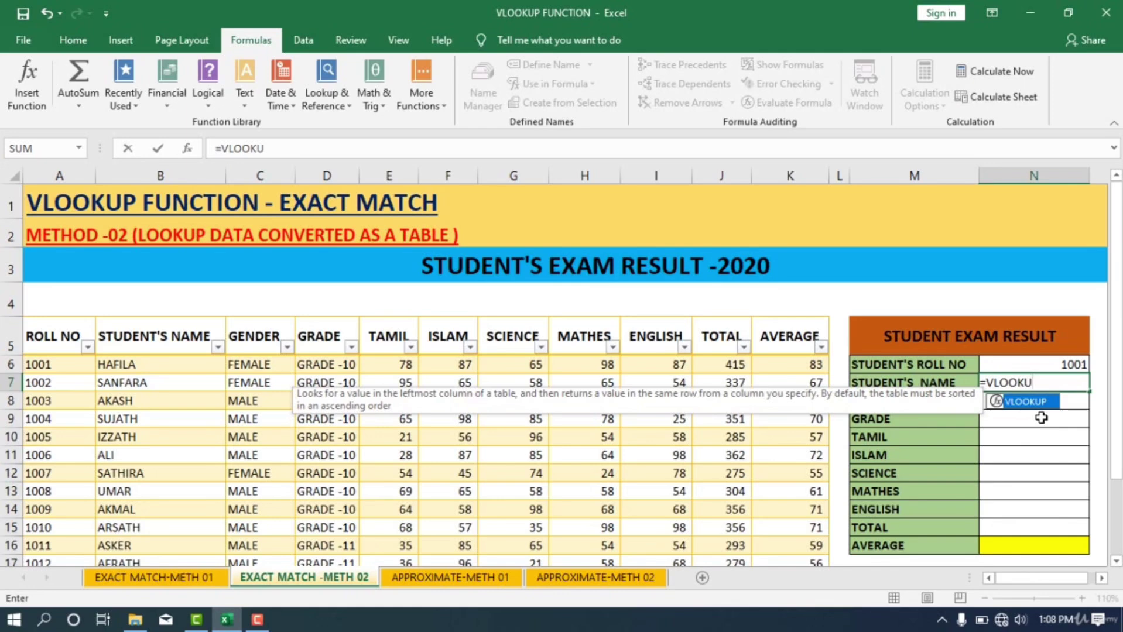
pyautogui.write('P(')
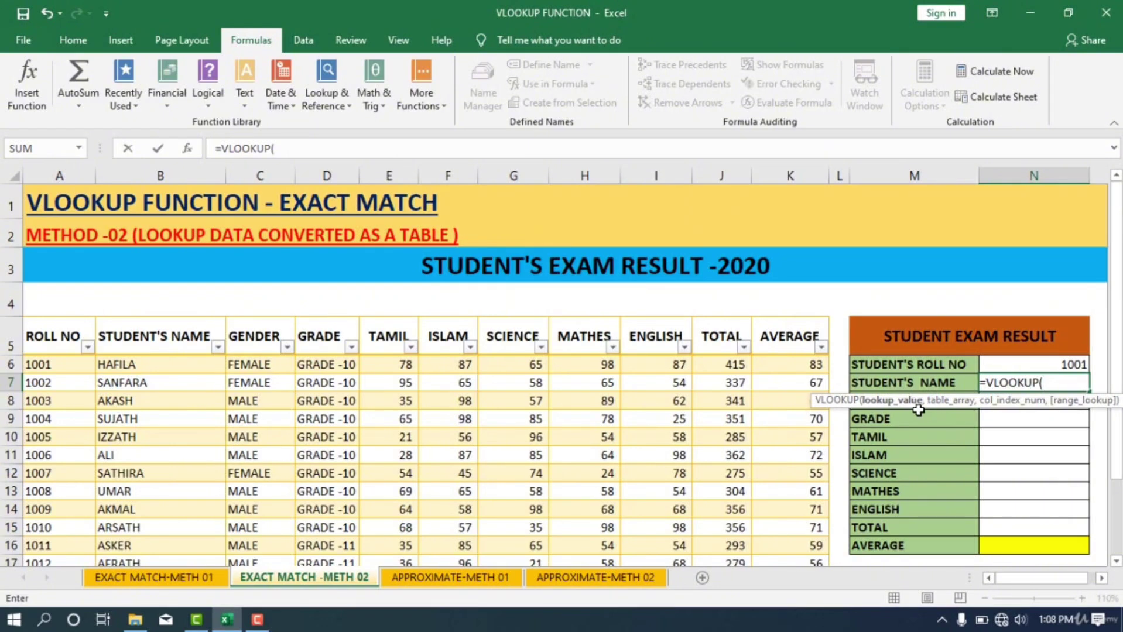
pyautogui.click(1076, 363)
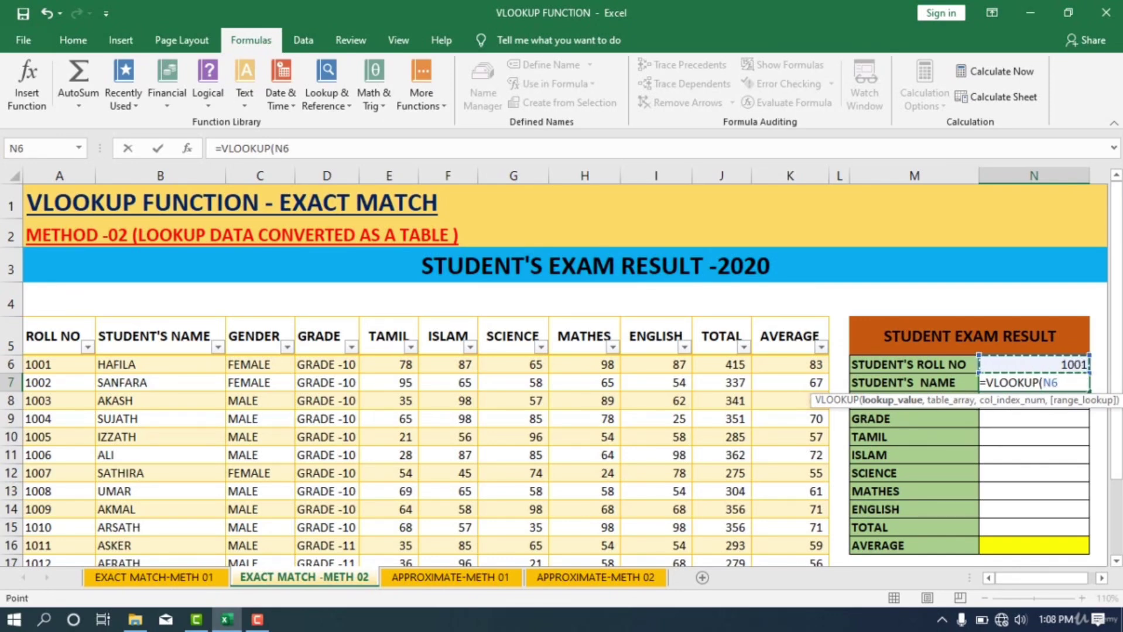
pyautogui.write(',')
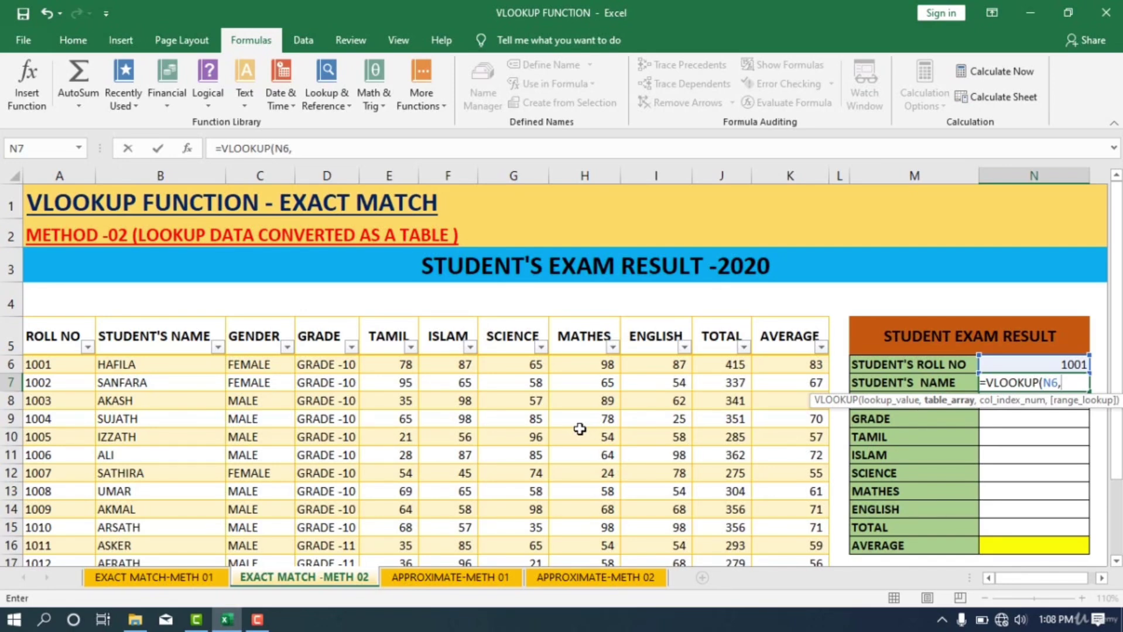
pyautogui.write('STUDE')
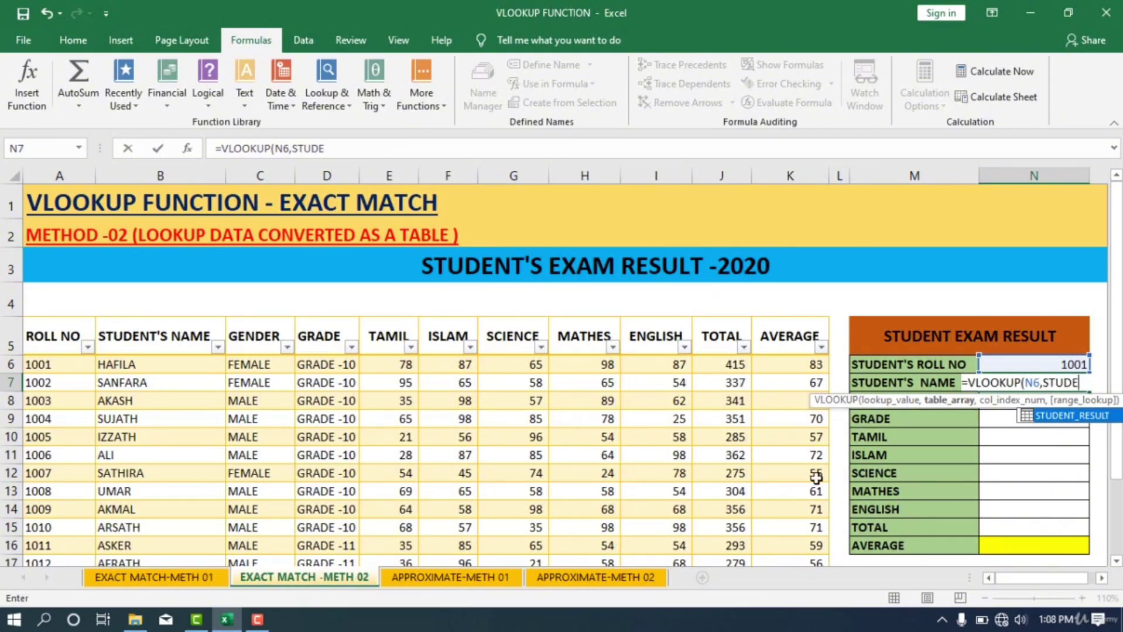
pyautogui.doubleClick(1077, 416)
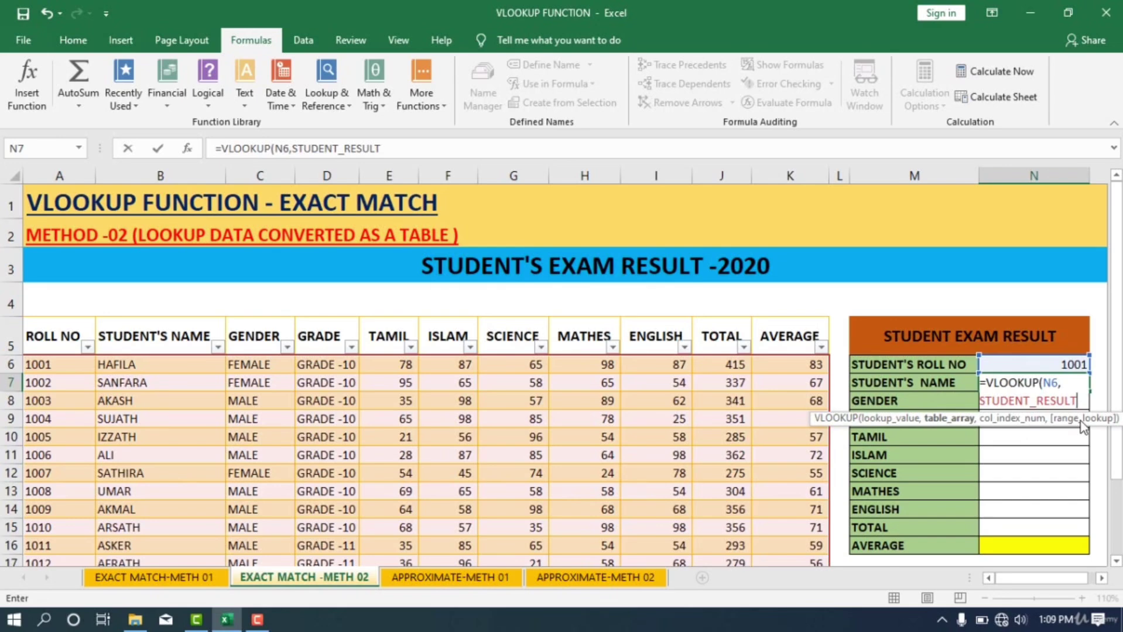
pyautogui.write(',')
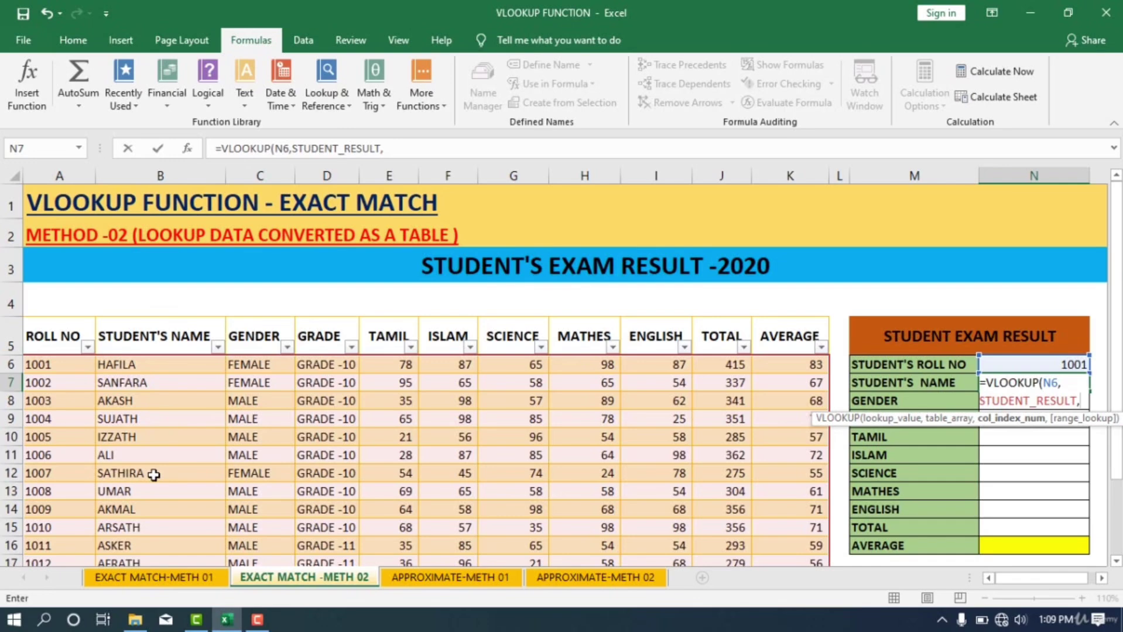
pyautogui.write('2,')
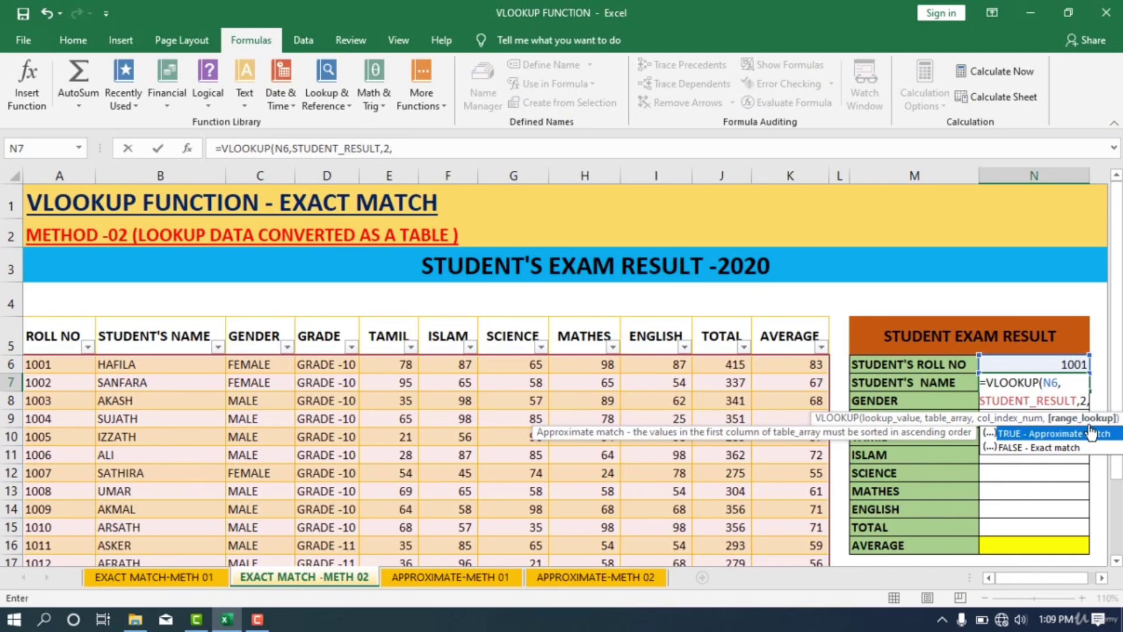
pyautogui.doubleClick(1062, 449)
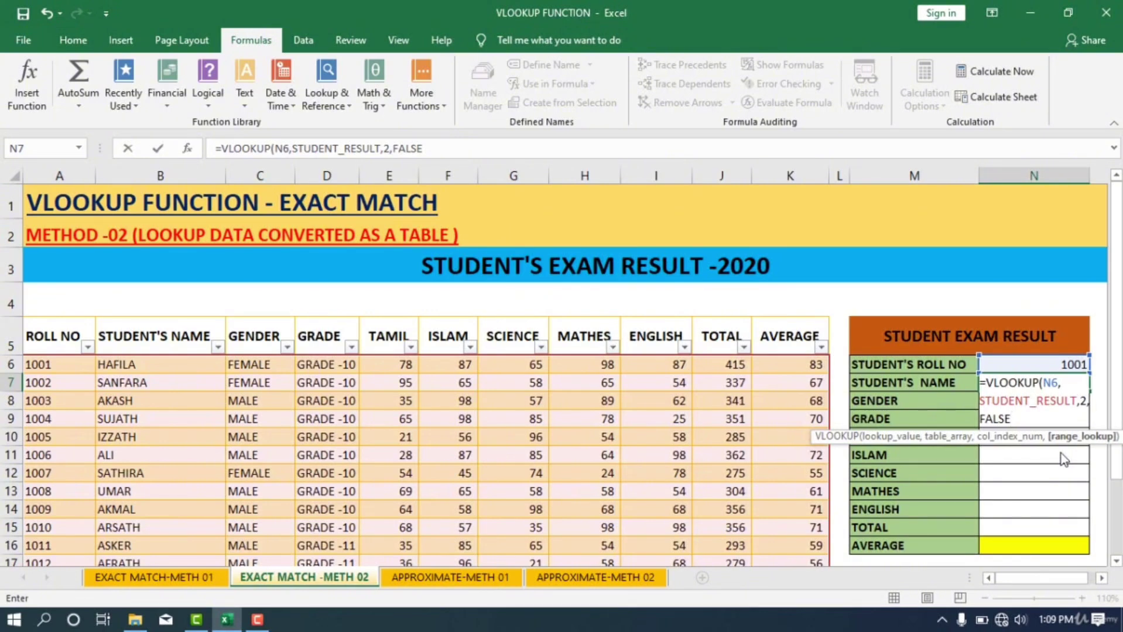
pyautogui.write(')')
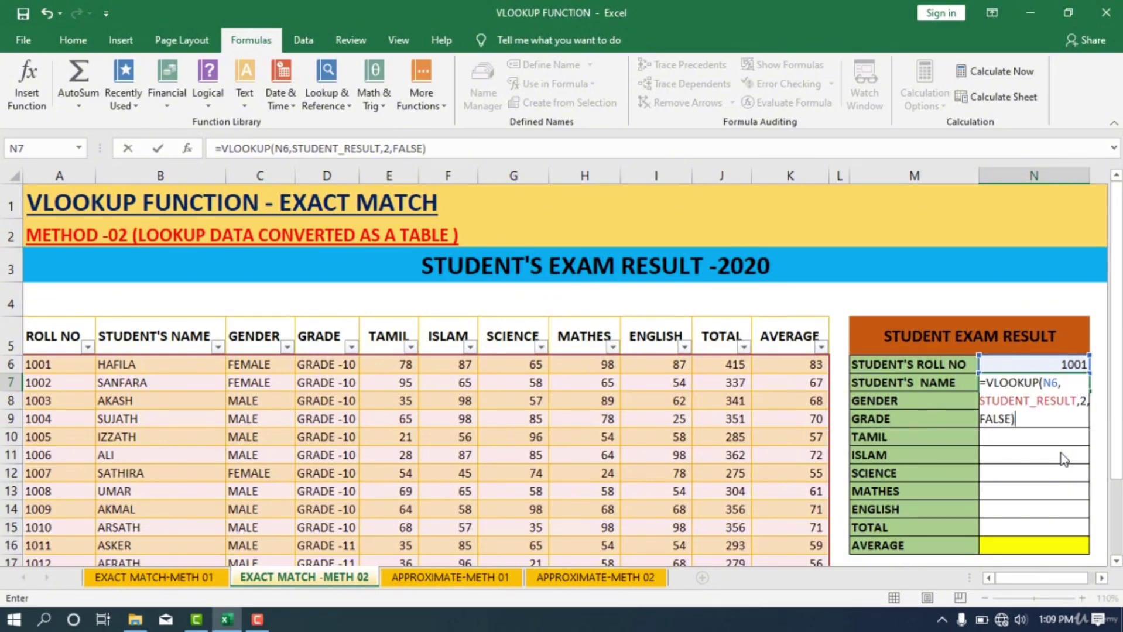
pyautogui.press('Return')
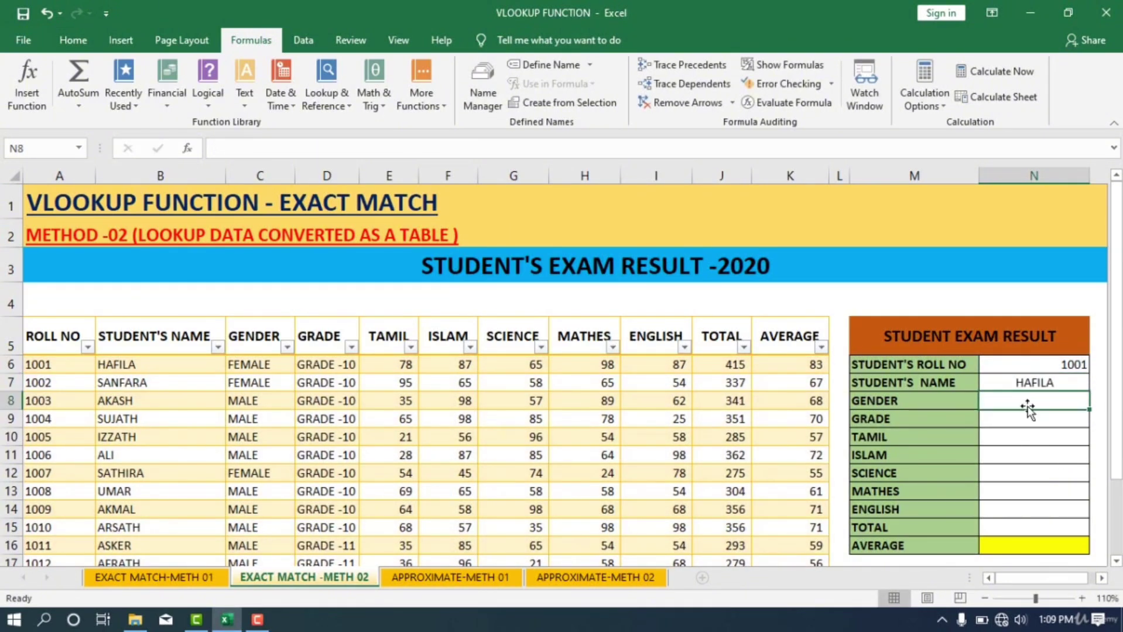
# Step: Test the name lookup by choosing the second and then the third listed roll number in N6
pyautogui.click(1071, 365)
pyautogui.click(1096, 365)
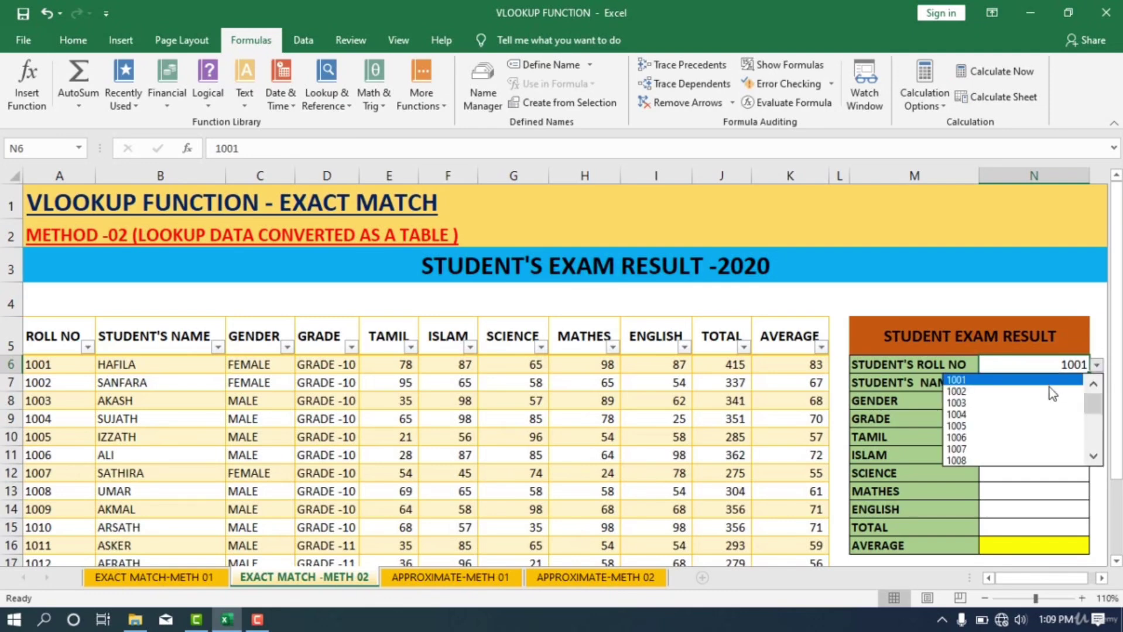
pyautogui.click(1047, 388)
pyautogui.click(1096, 365)
pyautogui.click(1048, 400)
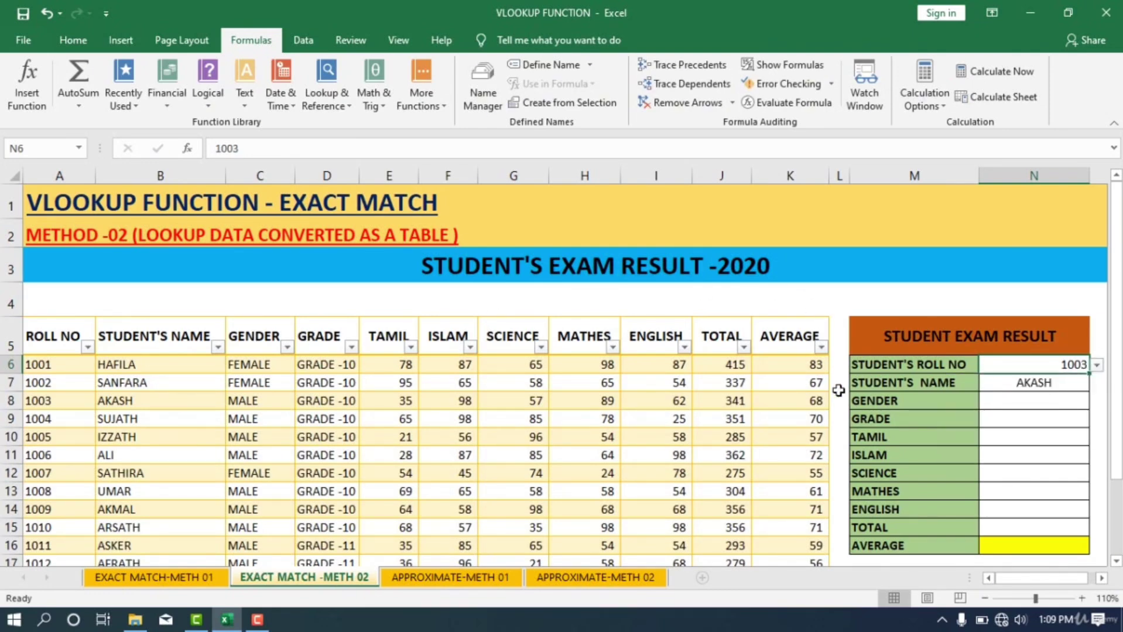
# Step: Check the roll number list in N6 and the name lookup formula in N7
pyautogui.click(1096, 365)
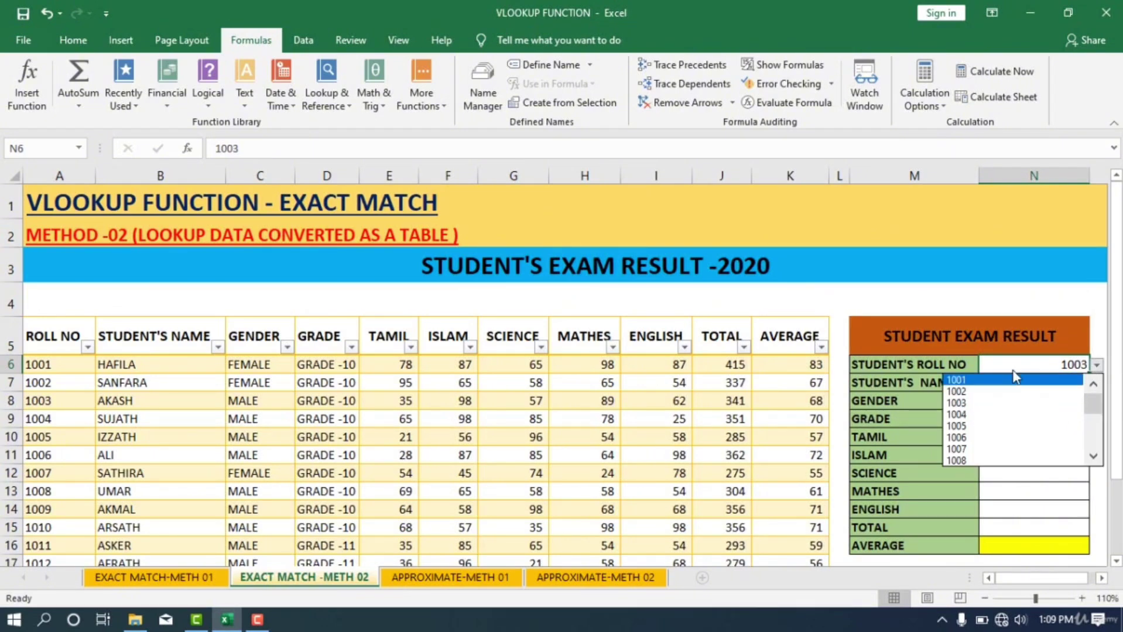
pyautogui.click(1022, 380)
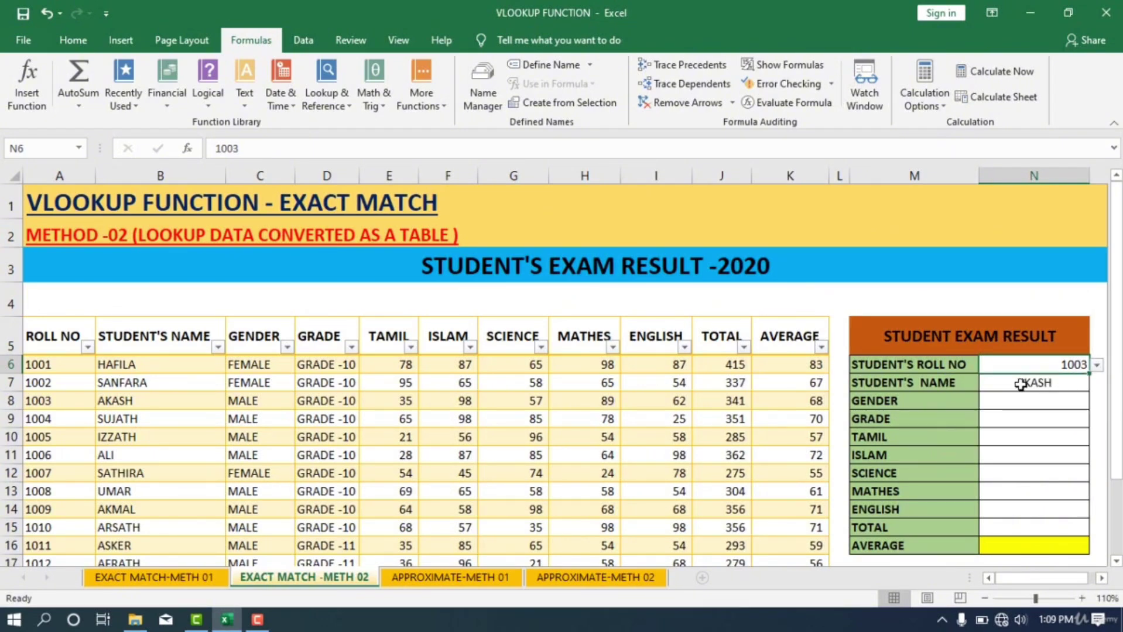
pyautogui.click(1020, 383)
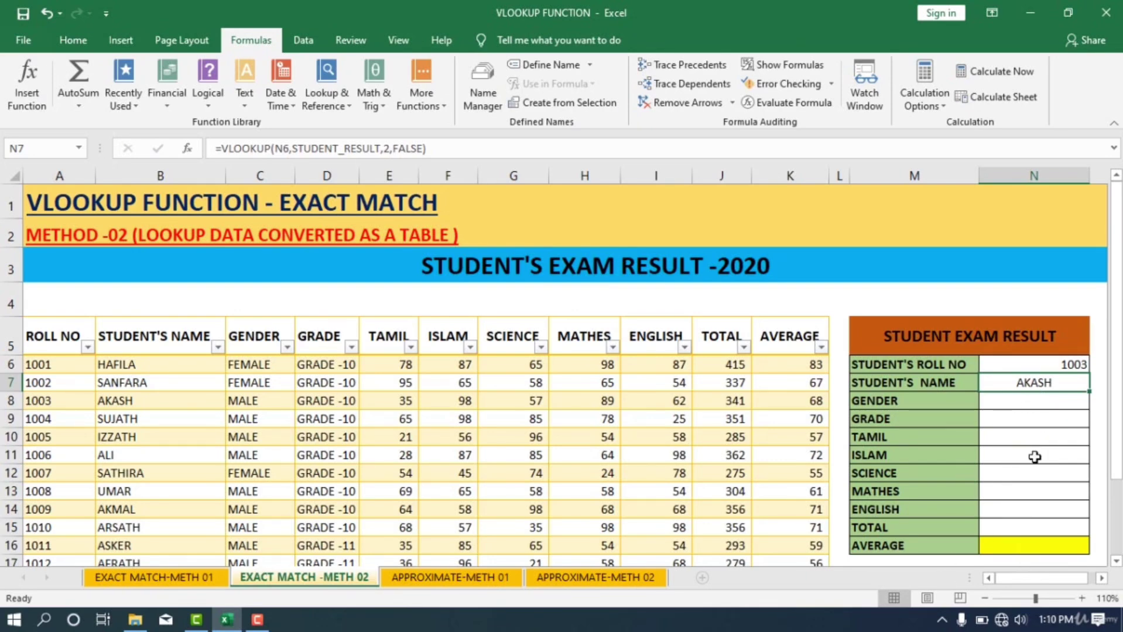
# Step: Copy the full VLOOKUP formula text from the STUDENT'S NAME result cell N7, leaving that cell unedited
pyautogui.doubleClick(1056, 384)
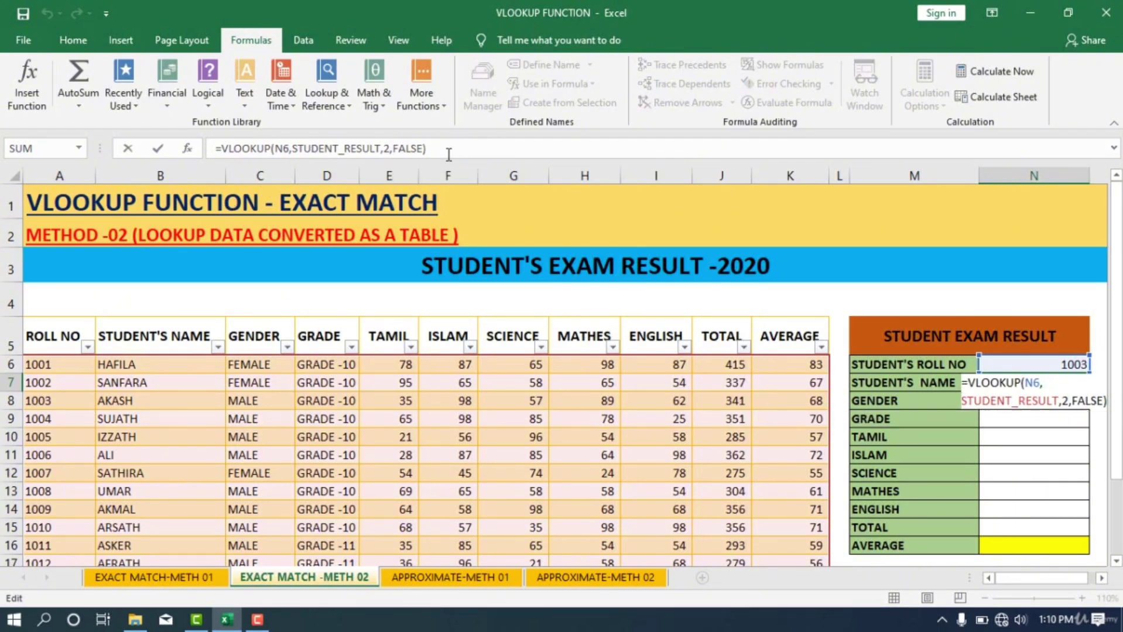
pyautogui.moveTo(449, 149); pyautogui.dragTo(89, 133)
pyautogui.hotkey('ctrl', 'c')
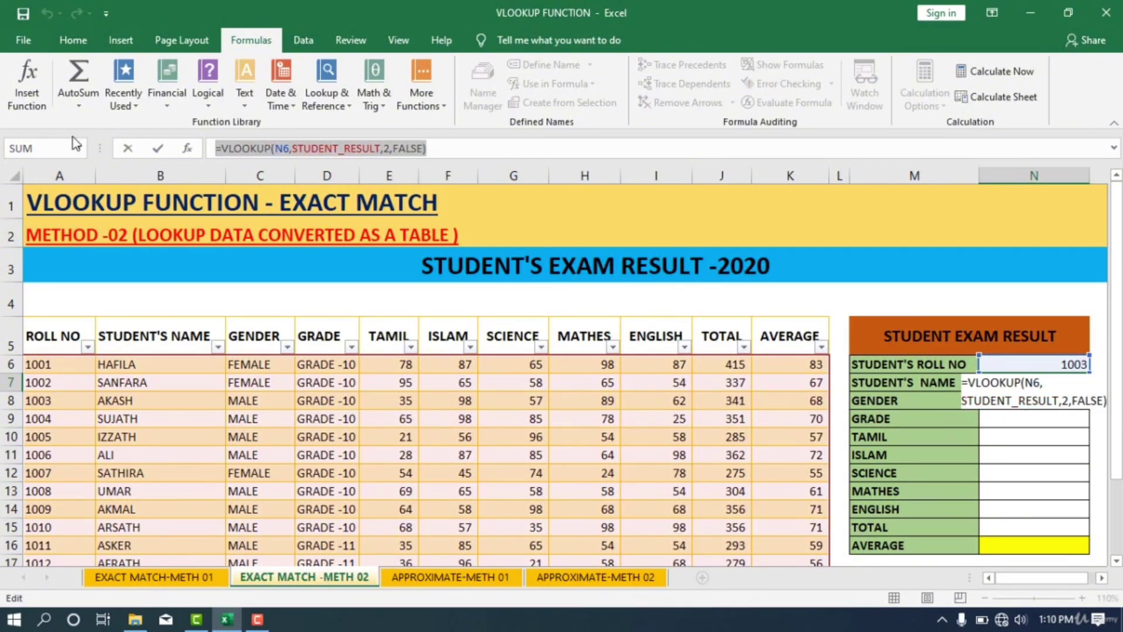
pyautogui.press('Escape')
# Step: Paste the copied formula into the GENDER result cell N8 and set its column index to 3
pyautogui.doubleClick(1027, 405)
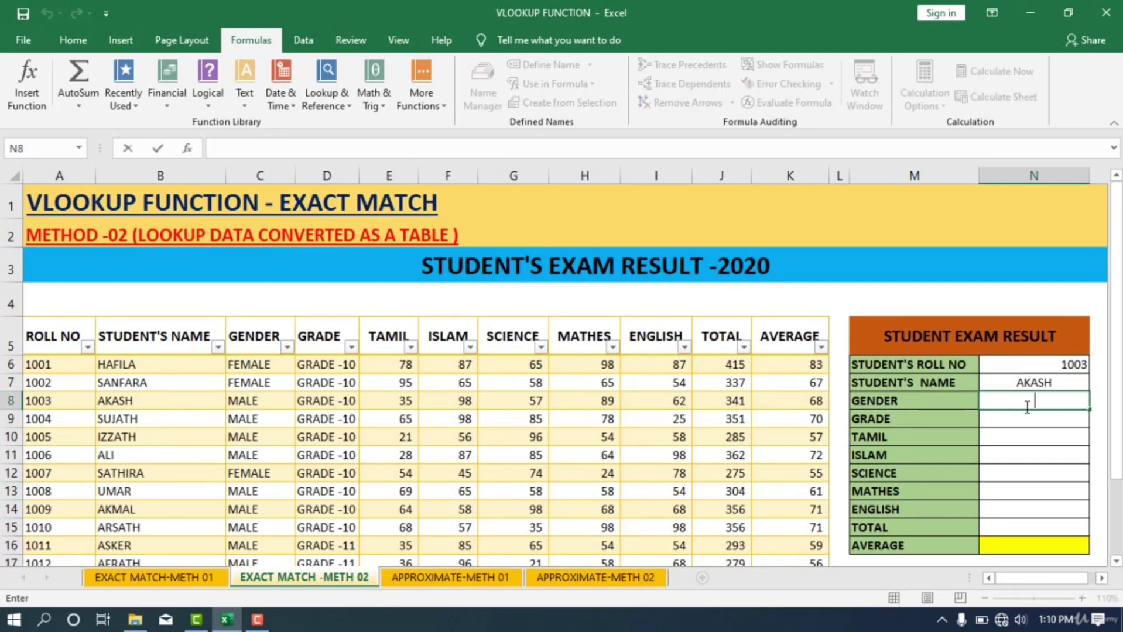
pyautogui.hotkey('ctrl', 'v')
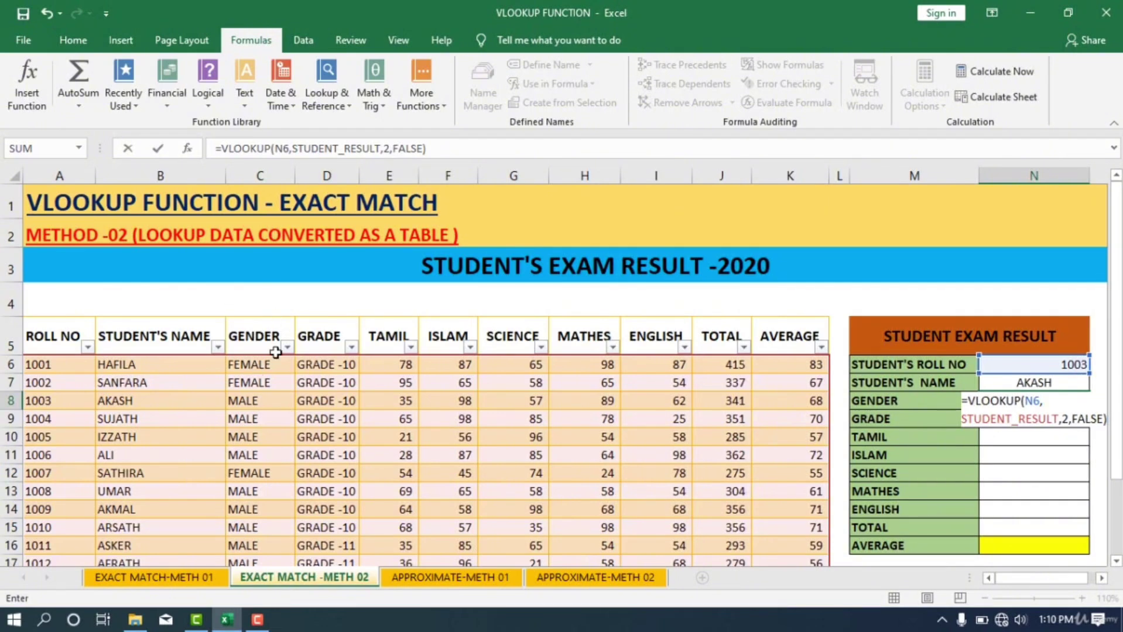
pyautogui.click(1066, 419)
pyautogui.press('Delete')
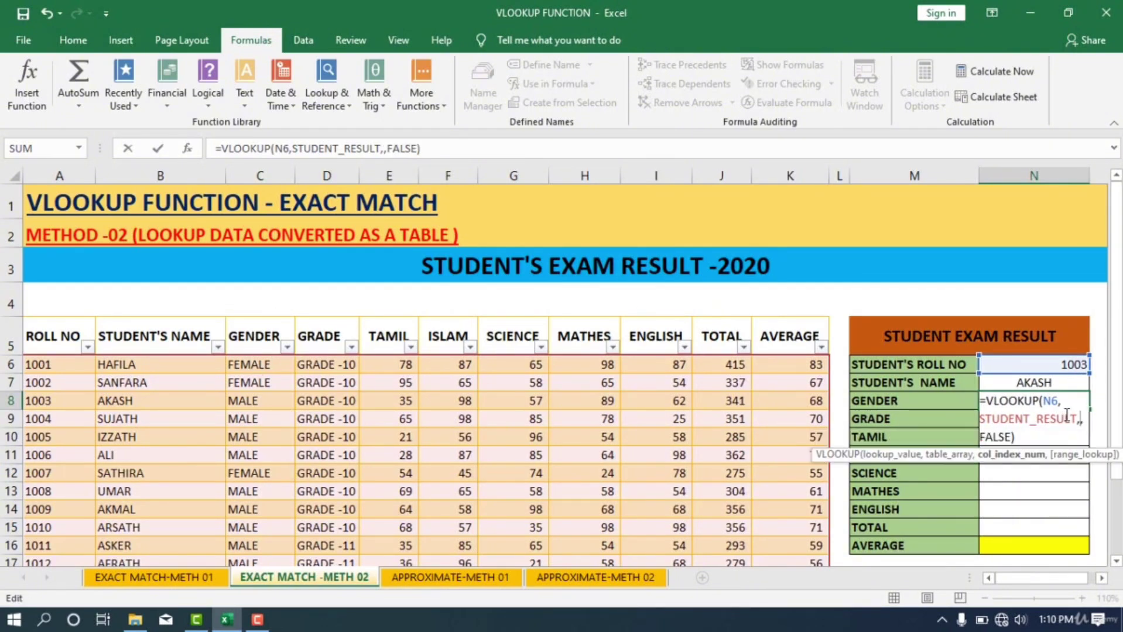
pyautogui.write('2')
pyautogui.press('Return')
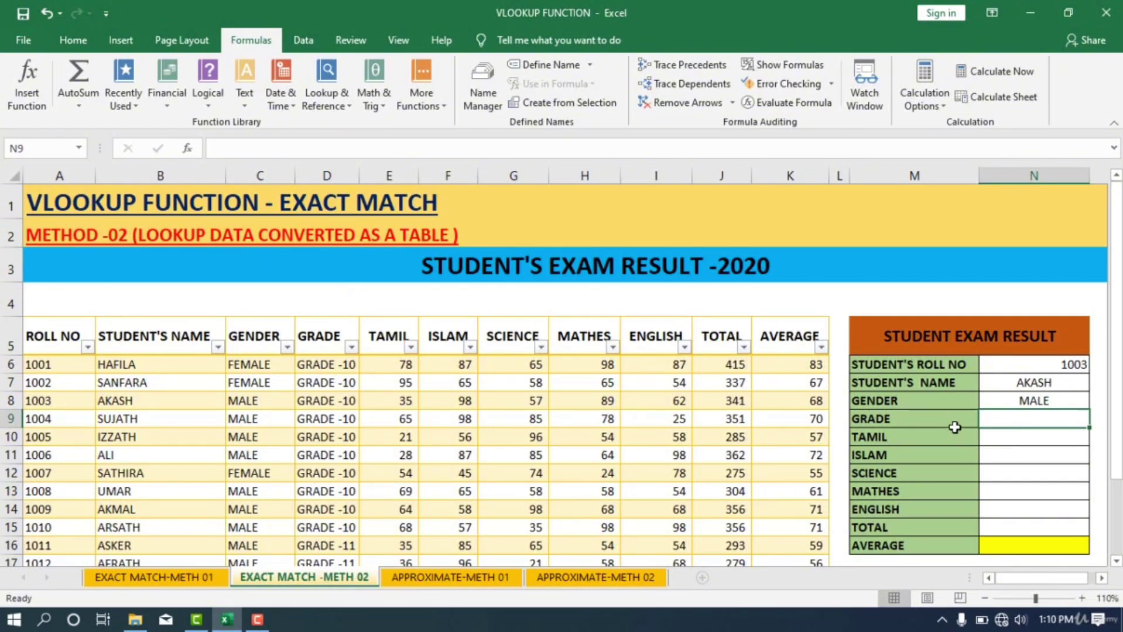
pyautogui.click(1048, 404)
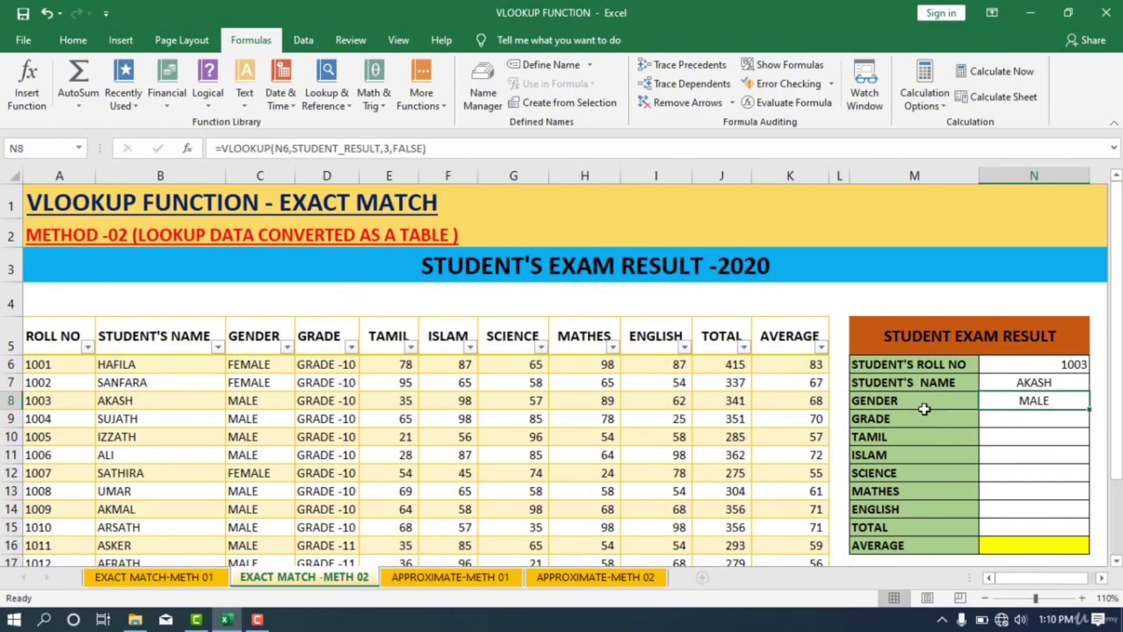
# Step: Paste the copied formula into the GRADE result cell N9 and set its column index to 4
pyautogui.click(1032, 420)
pyautogui.write('=')
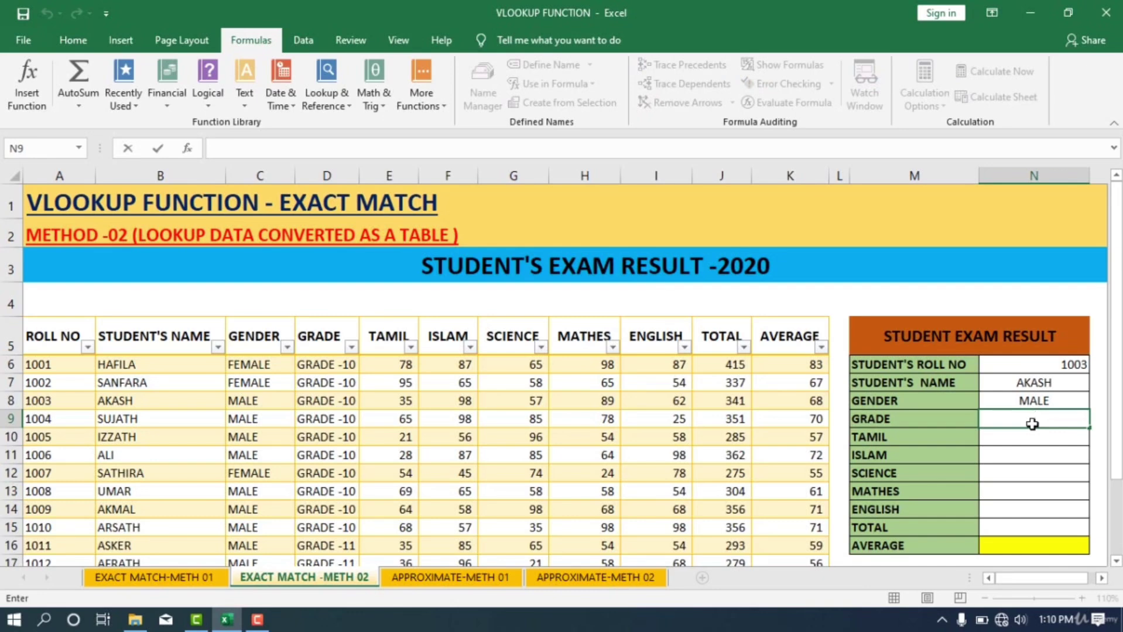
pyautogui.hotkey('ctrl', 'v')
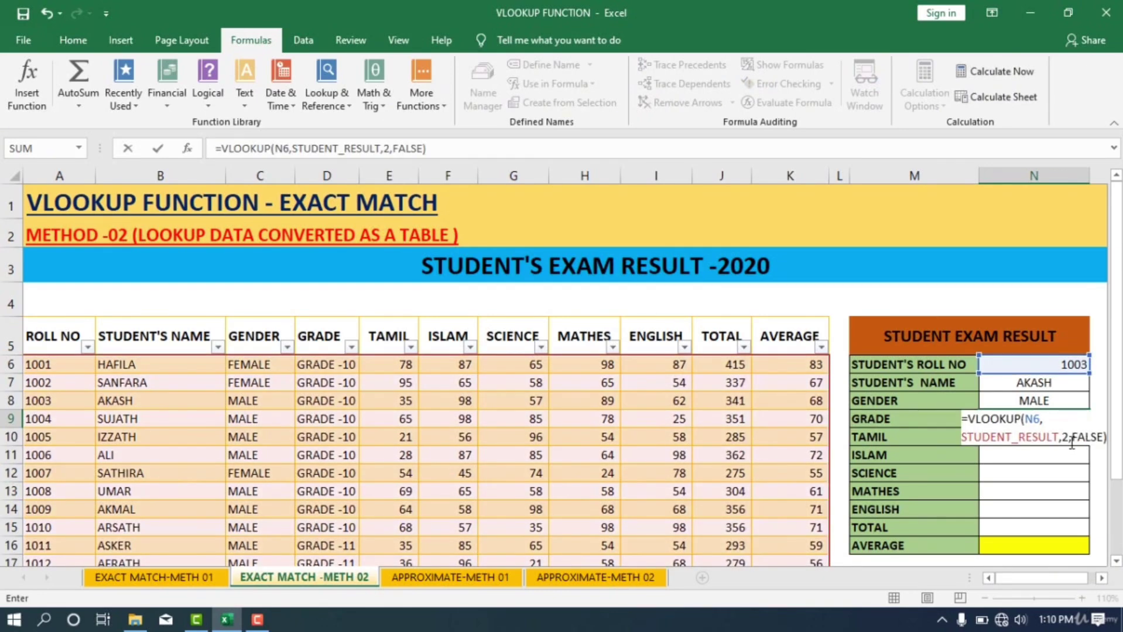
pyautogui.click(1069, 443)
pyautogui.press('BackSpace')
pyautogui.write('4')
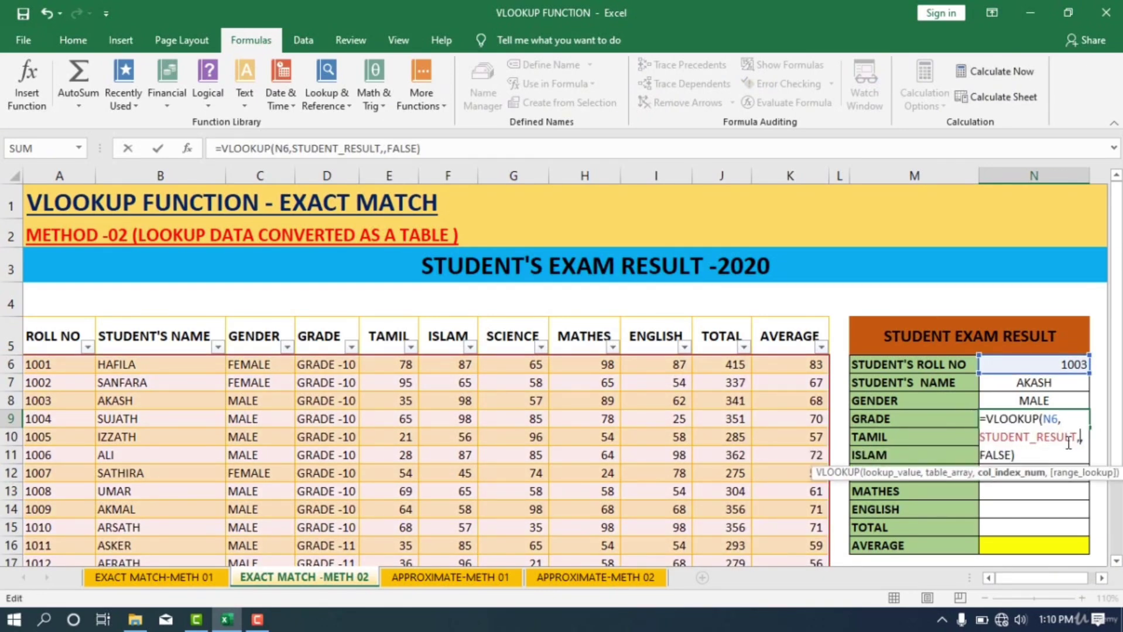
pyautogui.press('Return')
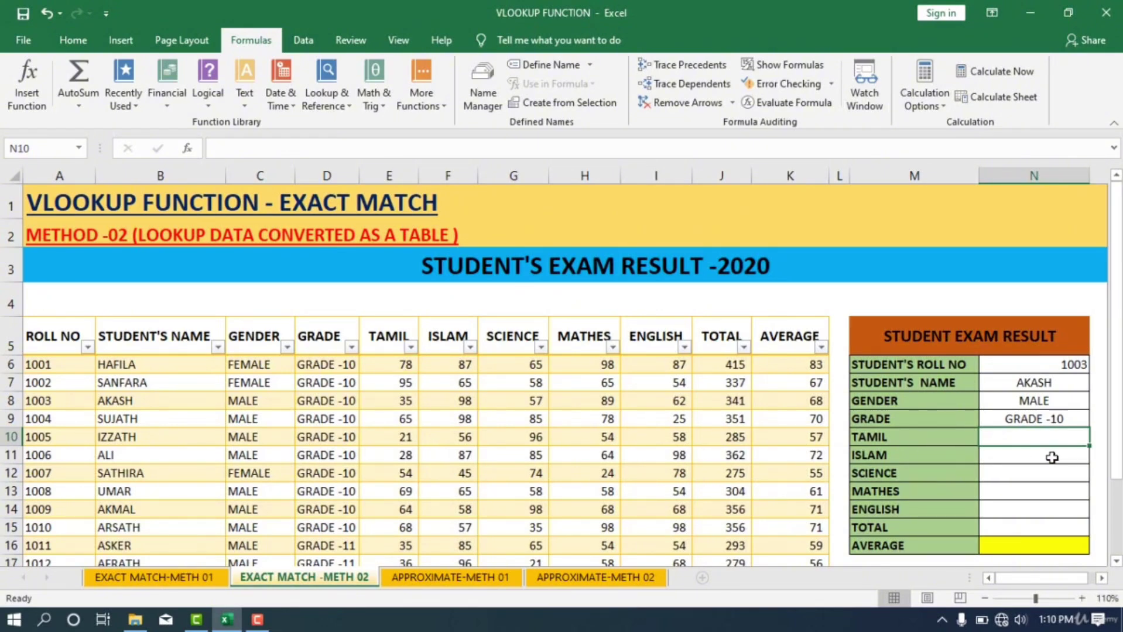
# Step: Paste the copied formula into the TAMIL result cell N10 and set its column index to 5
pyautogui.doubleClick(1022, 435)
pyautogui.hotkey('ctrl', 'v')
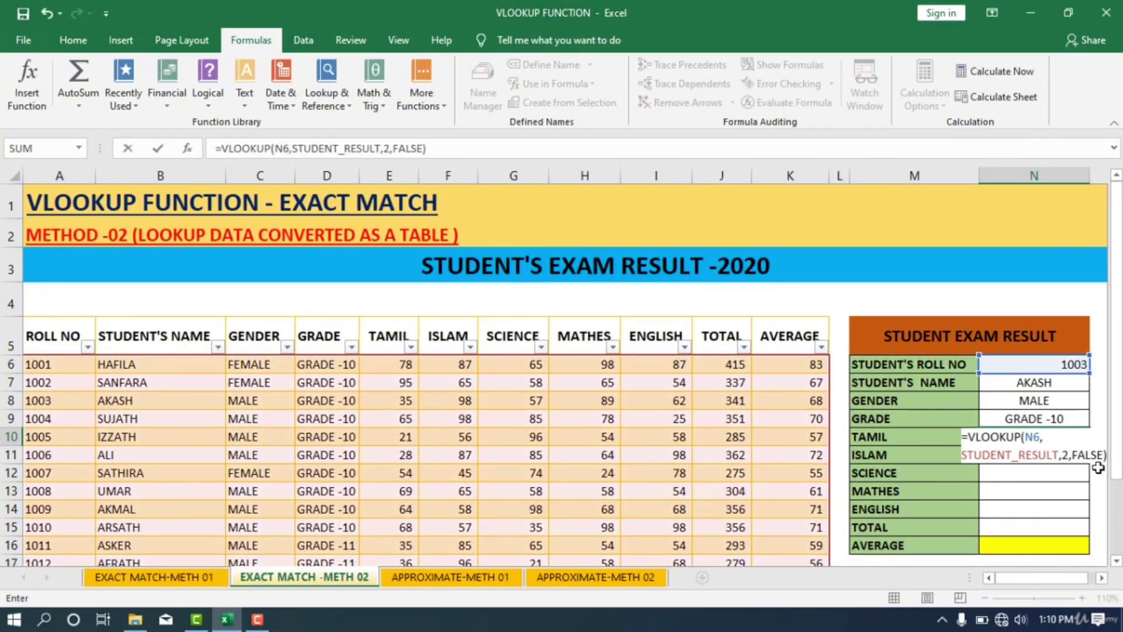
pyautogui.click(1071, 455)
pyautogui.press('BackSpace')
pyautogui.write('5')
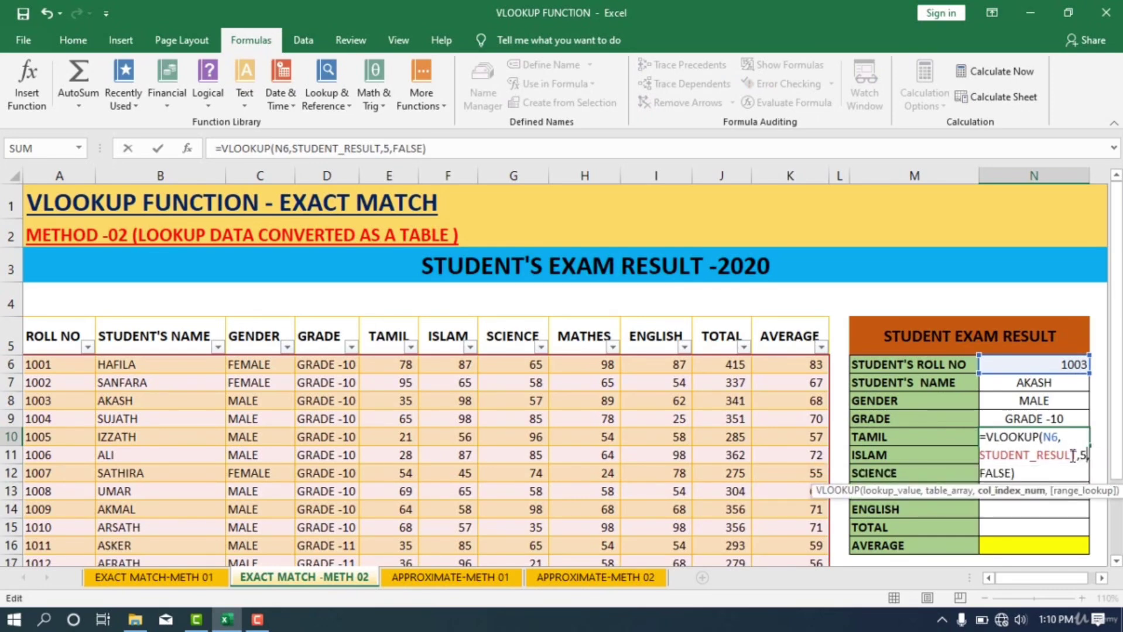
pyautogui.press('Return')
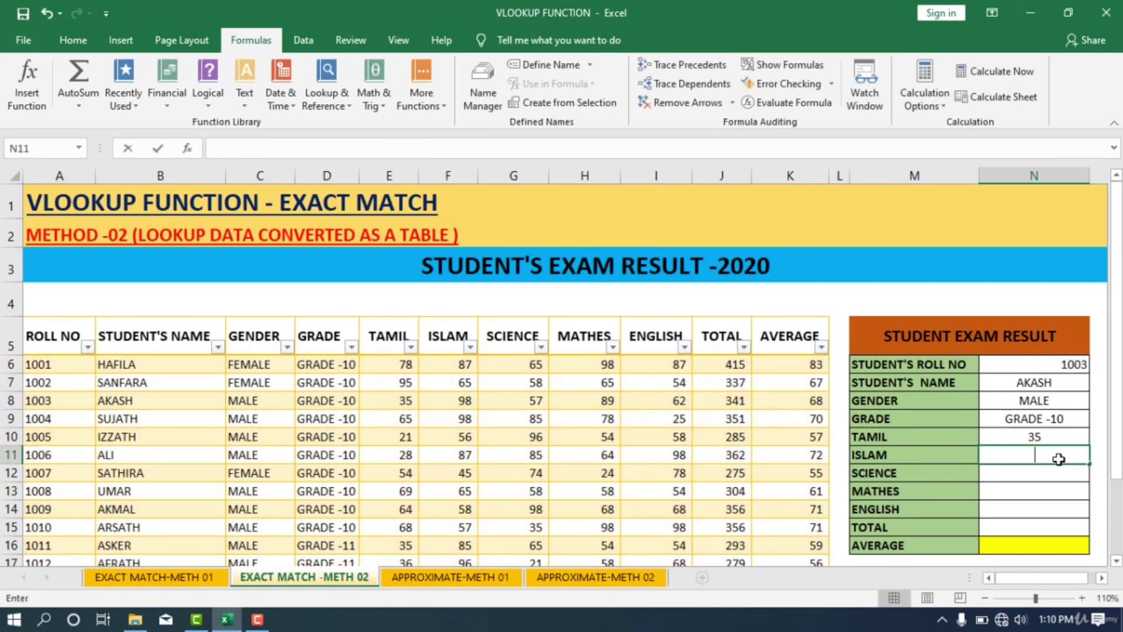
# Step: Paste the copied formula into the ISLAM result cell N11 and set its column index to 6
pyautogui.hotkey('ctrl', 'v')
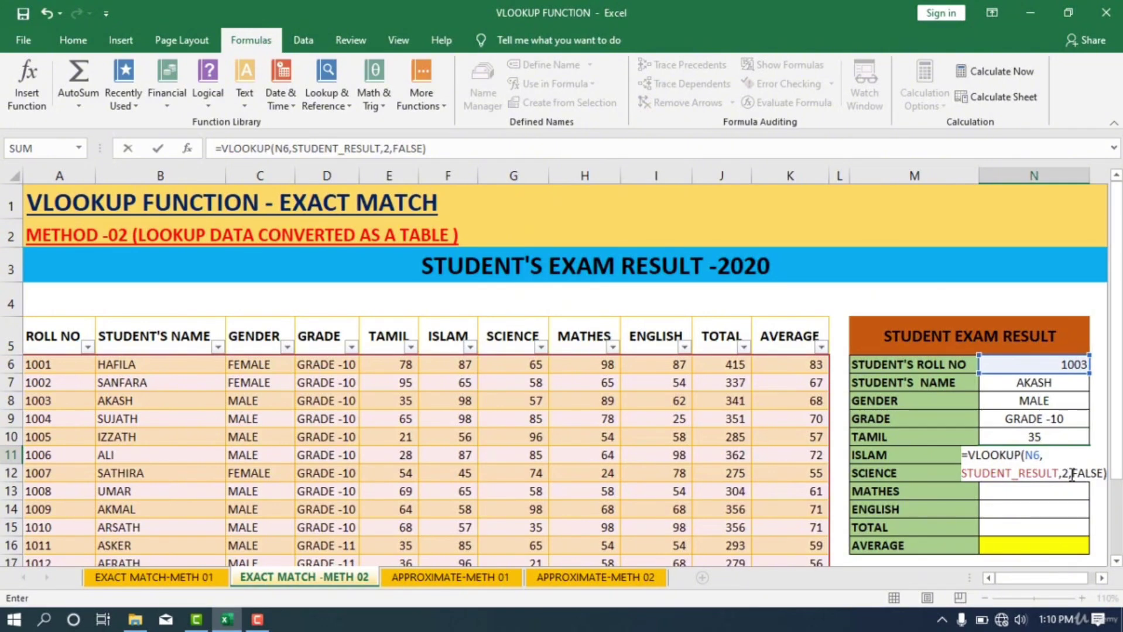
pyautogui.click(1072, 475)
pyautogui.press('BackSpace')
pyautogui.write('3')
pyautogui.press('Return')
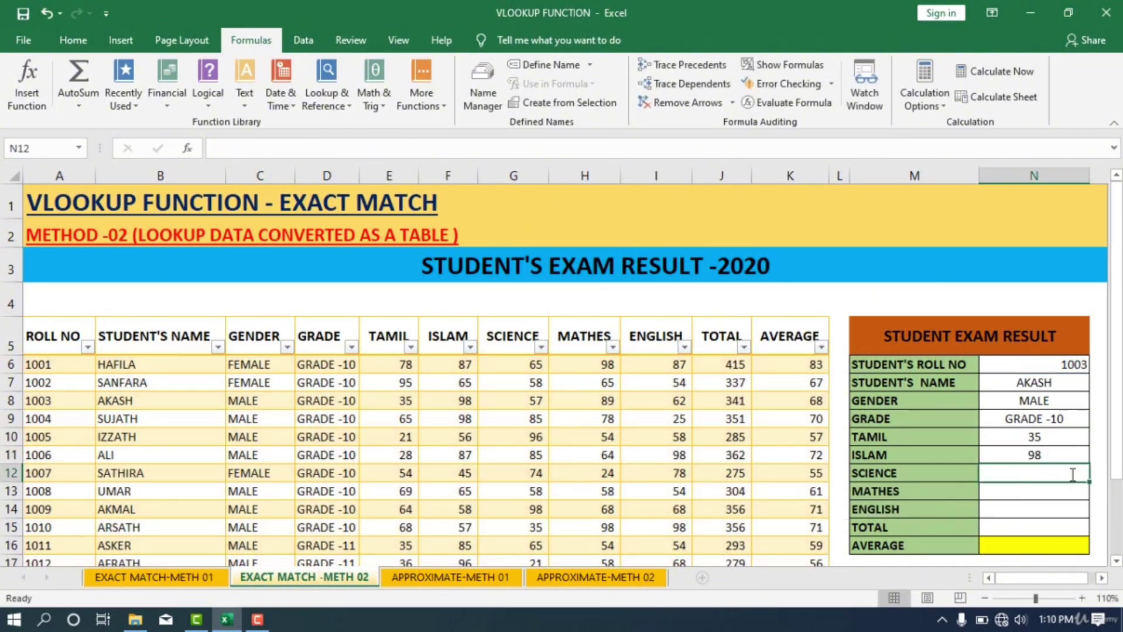
# Step: Enter =VLOOKUP(N6,STUDENT_RESULT,7,FALSE) in the SCIENCE result cell N12, reusing the copied formula
pyautogui.doubleClick(1027, 471)
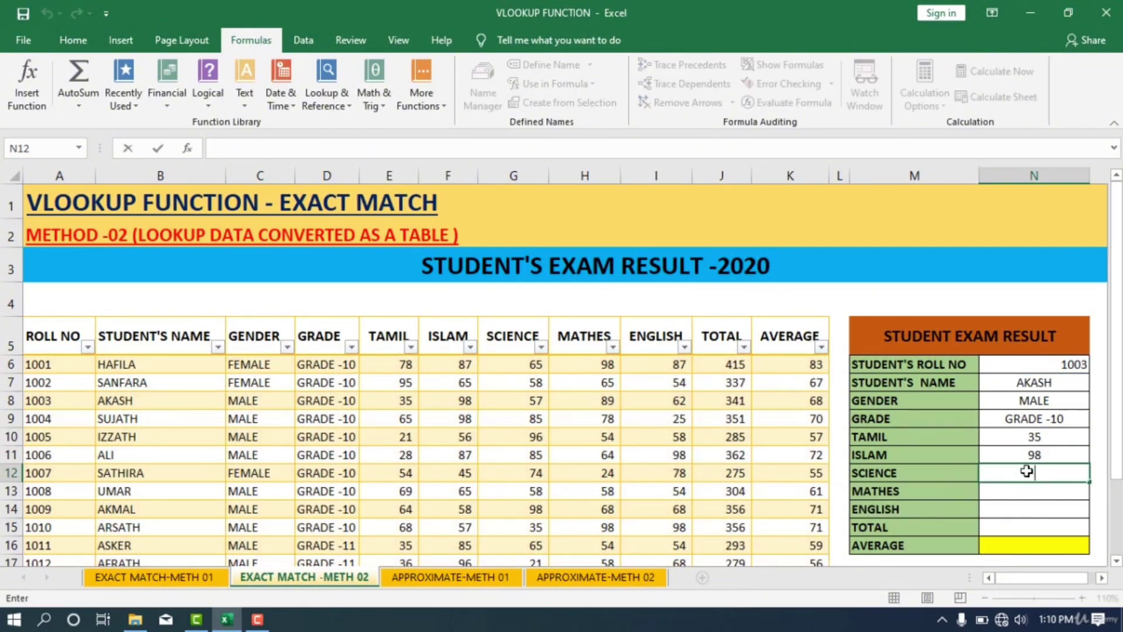
pyautogui.write('=VLOOKUP(N6,STUDENT_RESULT,2,FALSE)')
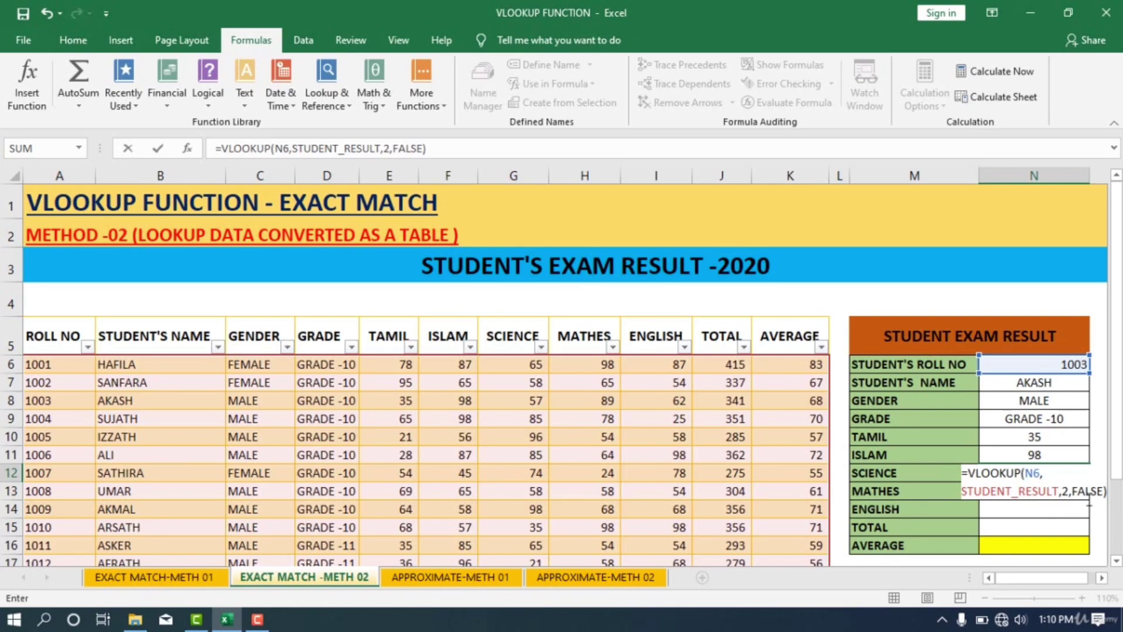
pyautogui.click(1072, 494)
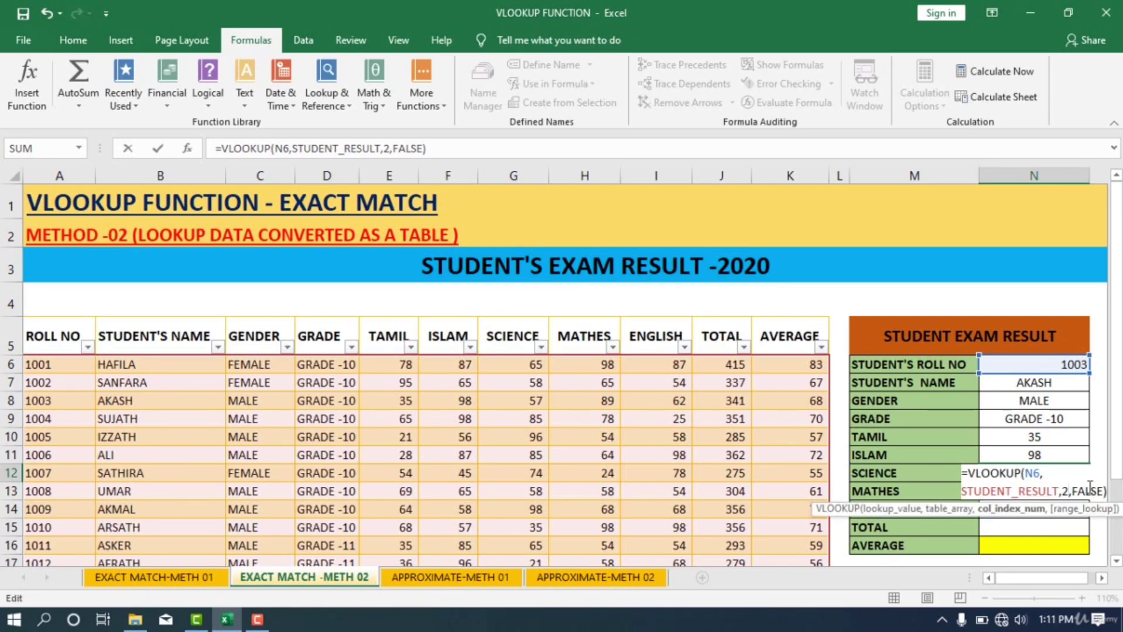
pyautogui.press('BackSpace')
pyautogui.write('7')
pyautogui.press('Return')
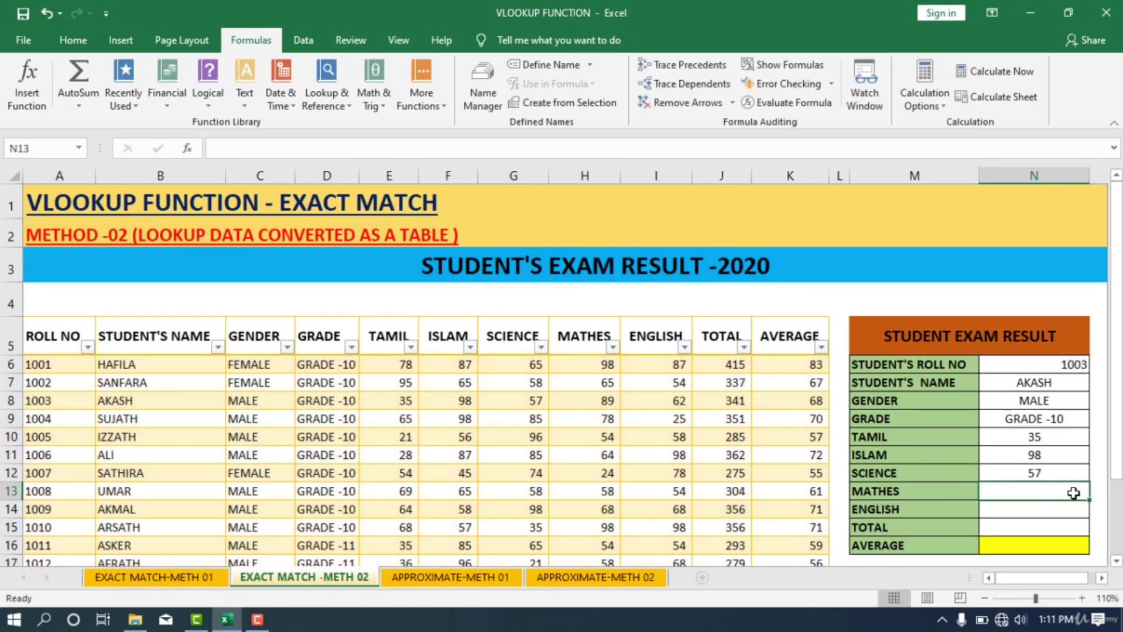
# Step: Enter =VLOOKUP(N6,STUDENT_RESULT,8,FALSE) in the MATHES result cell N13, reusing the copied formula
pyautogui.doubleClick(1059, 492)
pyautogui.write('=VLOOKUP(N6,STUDENT_RESULT,2,FALSE)')
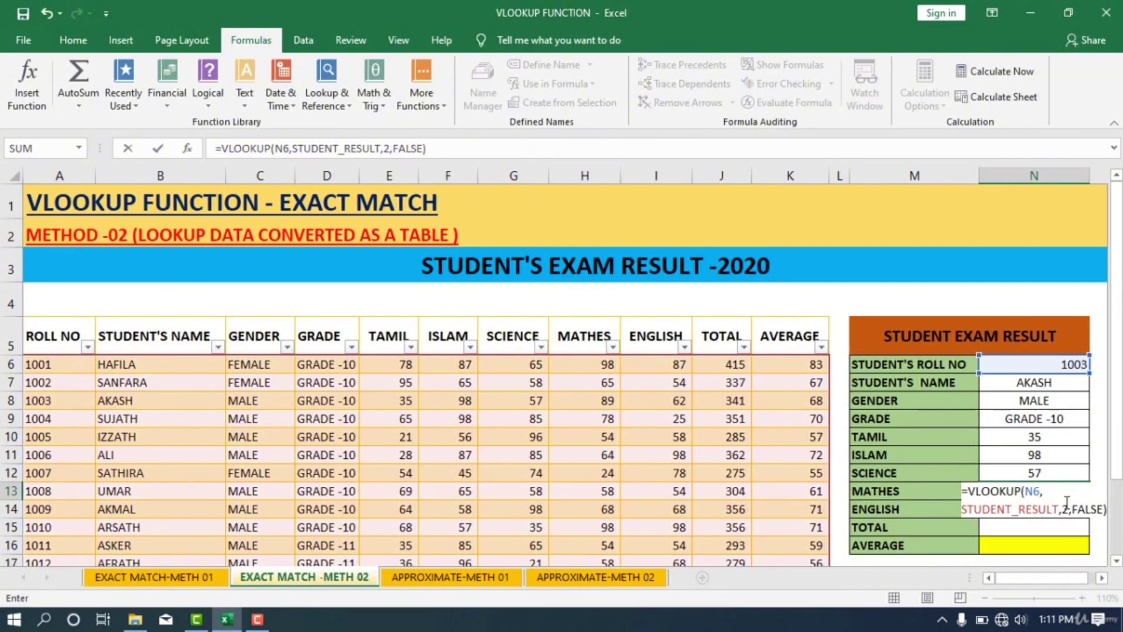
pyautogui.click(1066, 508)
pyautogui.press('BackSpace')
pyautogui.write('8')
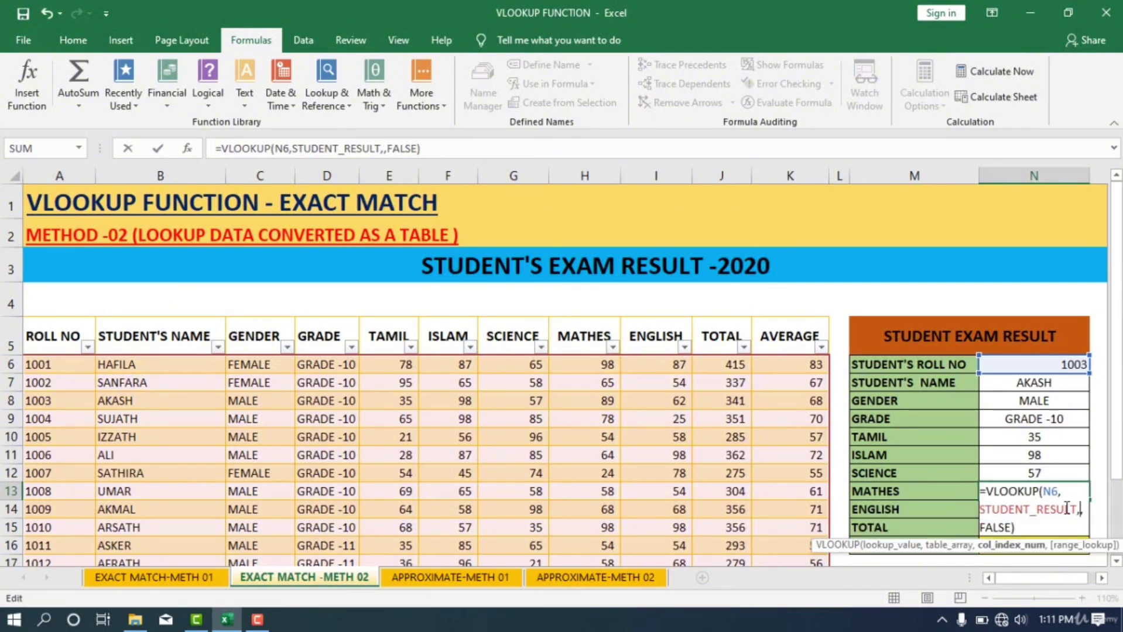
pyautogui.press('Return')
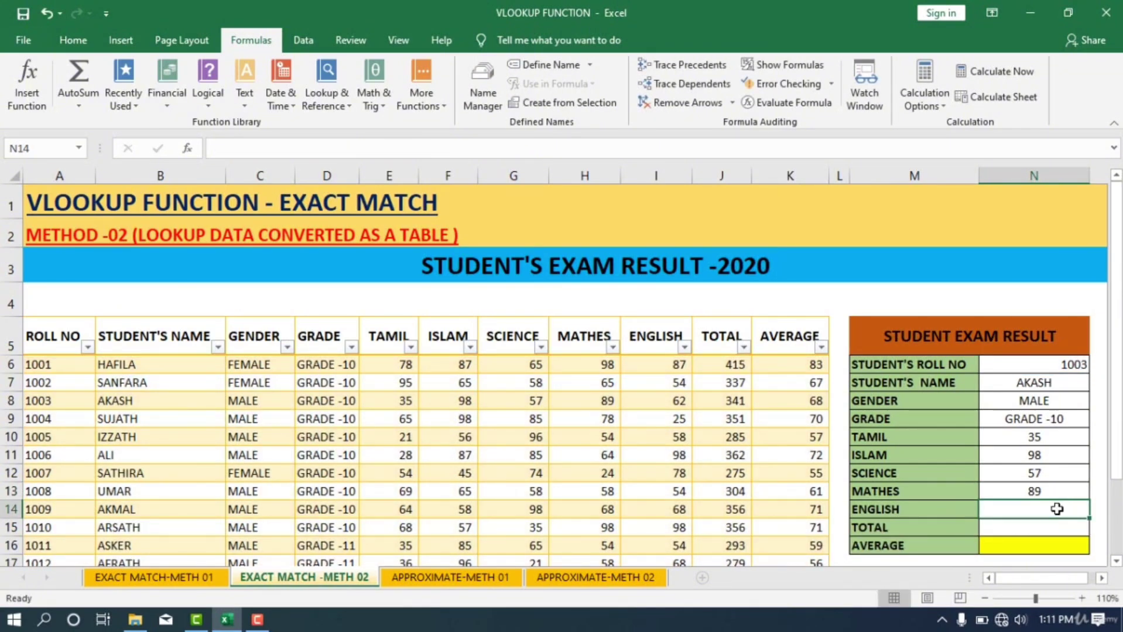
# Step: Enter =VLOOKUP(N6,STUDENT_RESULT,9,FALSE) in the ENGLISH result cell N14, reusing the copied formula
pyautogui.write('=VLOOKUP(N6,STUDENT_RESULT,2,FALSE)')
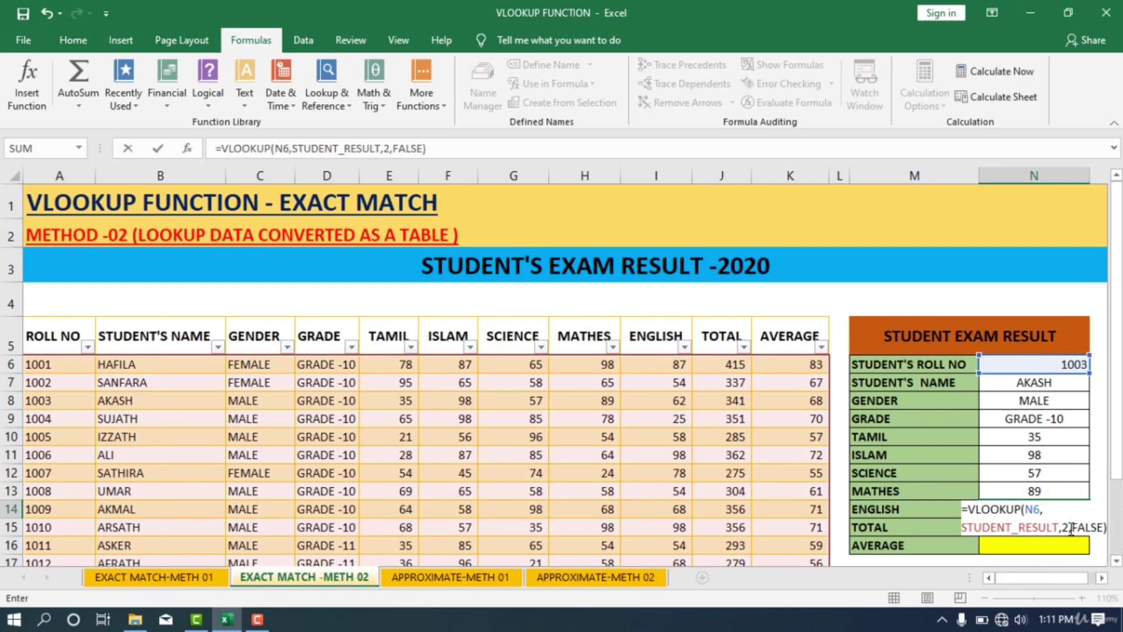
pyautogui.click(1070, 529)
pyautogui.press('BackSpace')
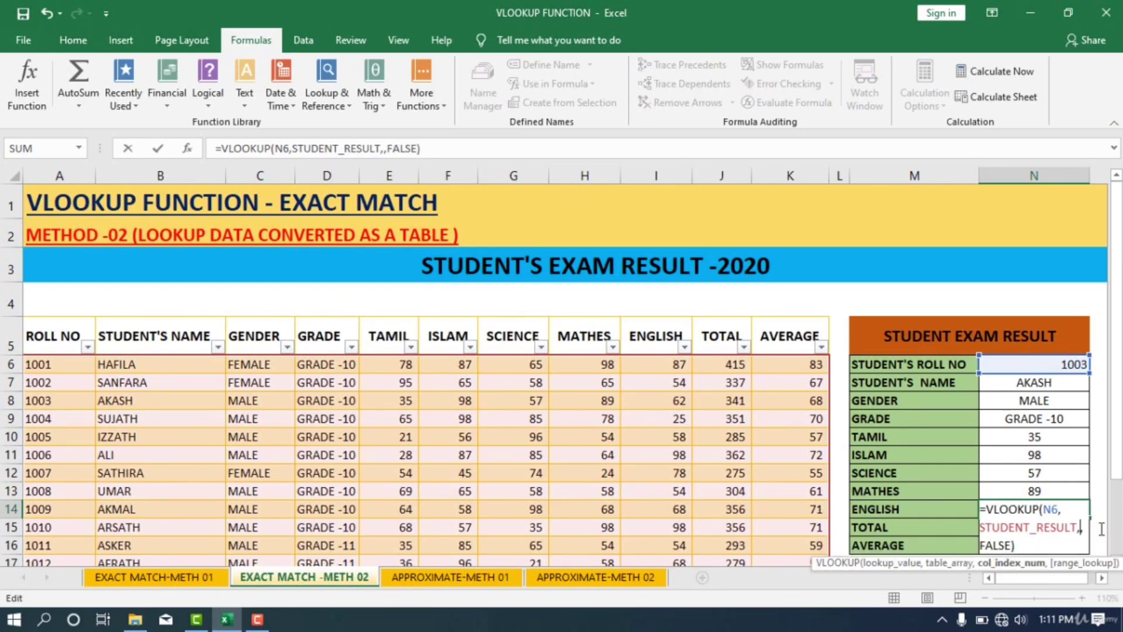
pyautogui.write('9')
pyautogui.press('Return')
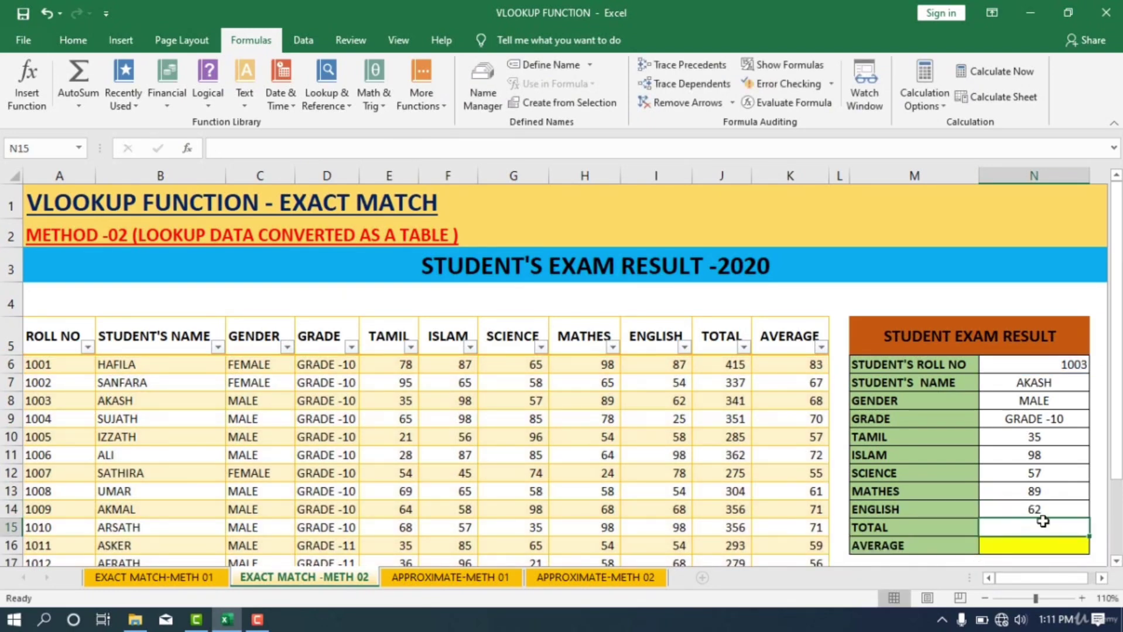
# Step: Enter =VLOOKUP(N6,STUDENT_RESULT,10,FALSE) in the TOTAL result cell N15, reusing the copied formula
pyautogui.write('=VLOOKUP(N6,STUDENT_RESULT,2,FALSE)')
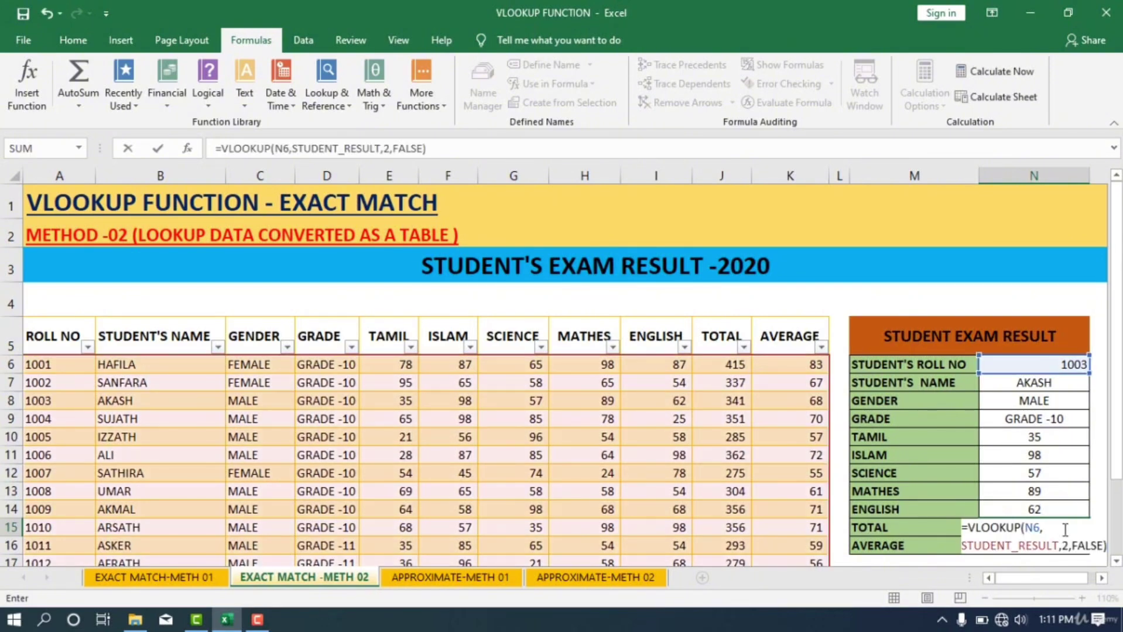
pyautogui.click(1069, 545)
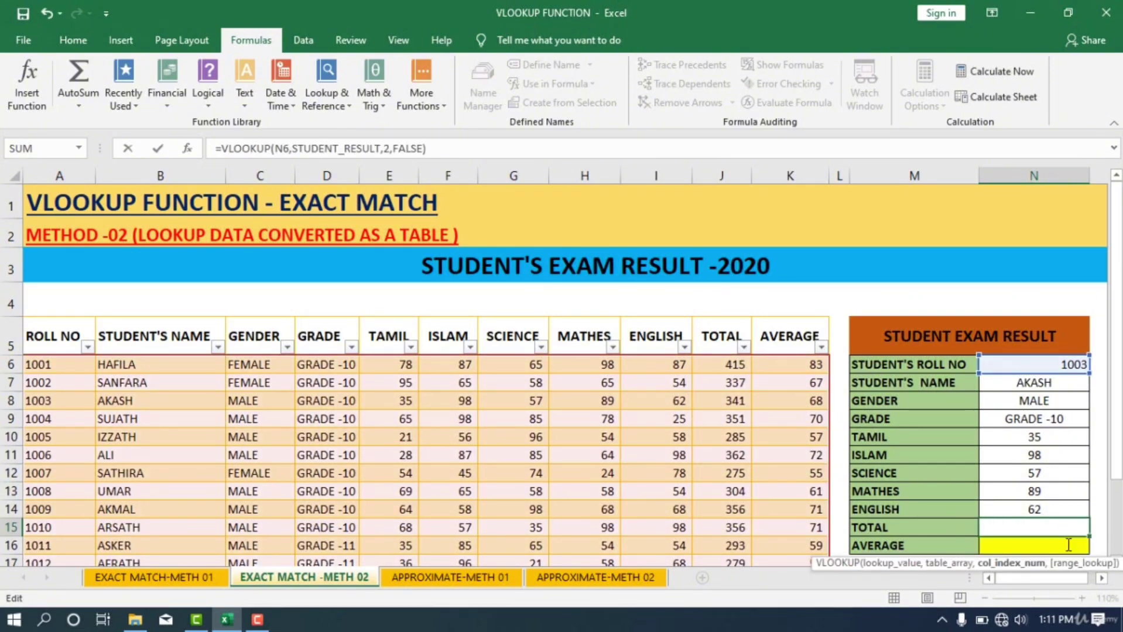
pyautogui.press('BackSpace')
pyautogui.write('10')
pyautogui.press('Return')
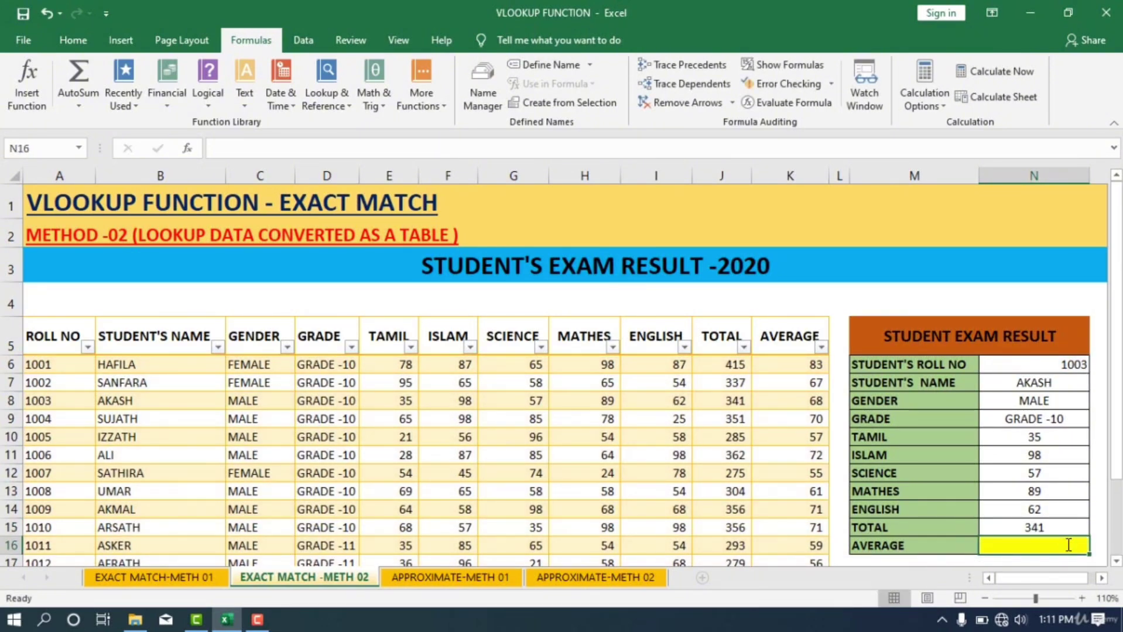
# Step: Enter =VLOOKUP(N6,STUDENT_RESULT,11,FALSE) in the AVERAGE result cell N16, reusing the copied formula
pyautogui.doubleClick(1066, 545)
pyautogui.write('=VLOOKUP(N6,STUDENT_RESULT,2,FALSE)')
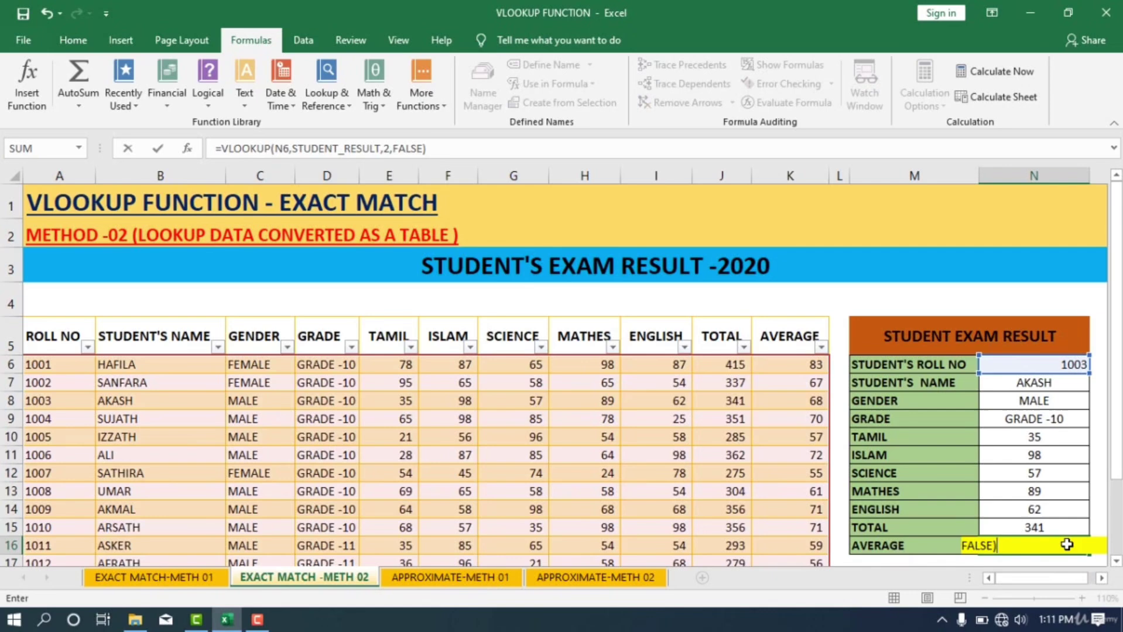
pyautogui.click(989, 547)
pyautogui.press('Left')
pyautogui.press('Left')
pyautogui.press('Left')
pyautogui.press('Left')
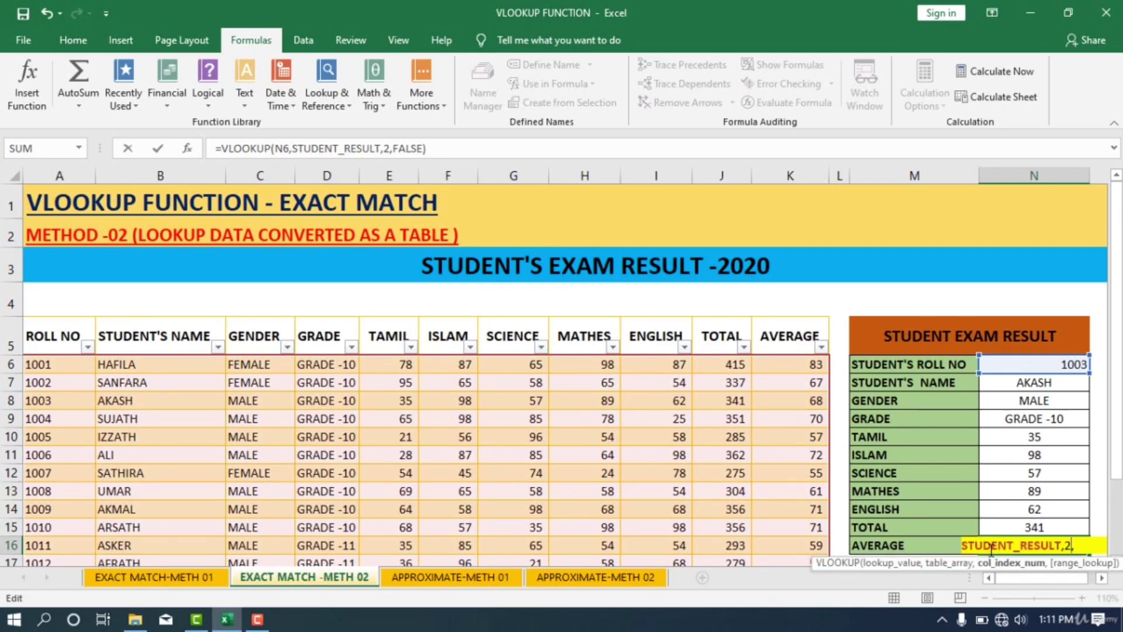
pyautogui.press('BackSpace')
pyautogui.write('11')
pyautogui.press('Return')
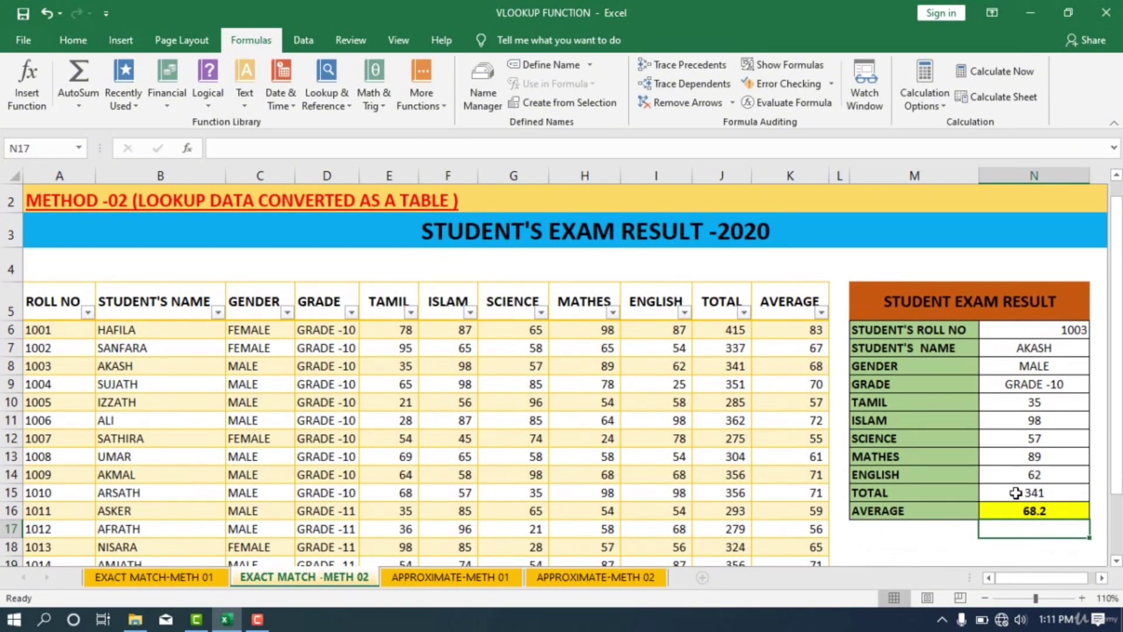
# Step: Choose the roll number of the table's fifth student from the dropdown in the result form's cell N6
pyautogui.scroll(-2, 1015, 497)
pyautogui.scroll(1, 1016, 494)
pyautogui.scroll(2, 1016, 494)
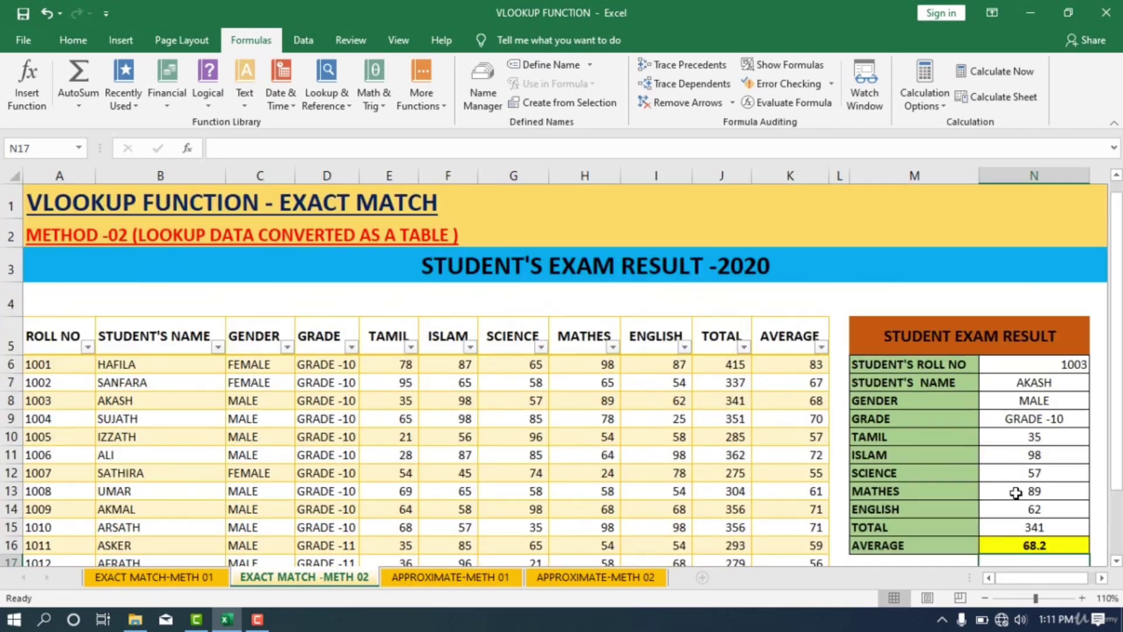
pyautogui.click(1076, 363)
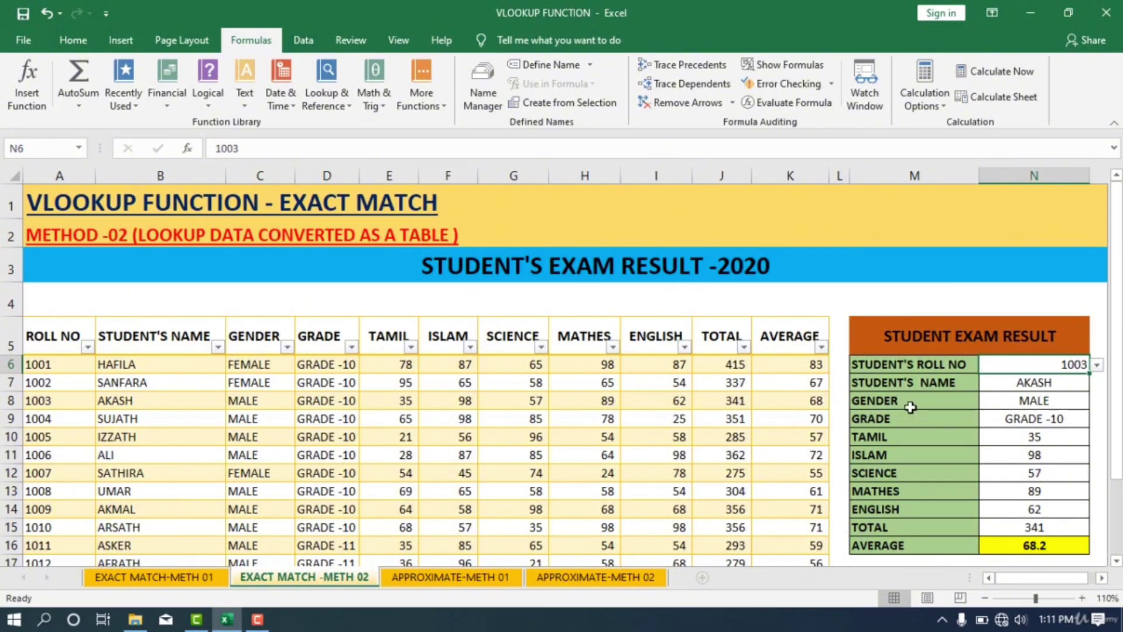
pyautogui.click(1098, 365)
pyautogui.click(1083, 365)
pyautogui.click(1097, 365)
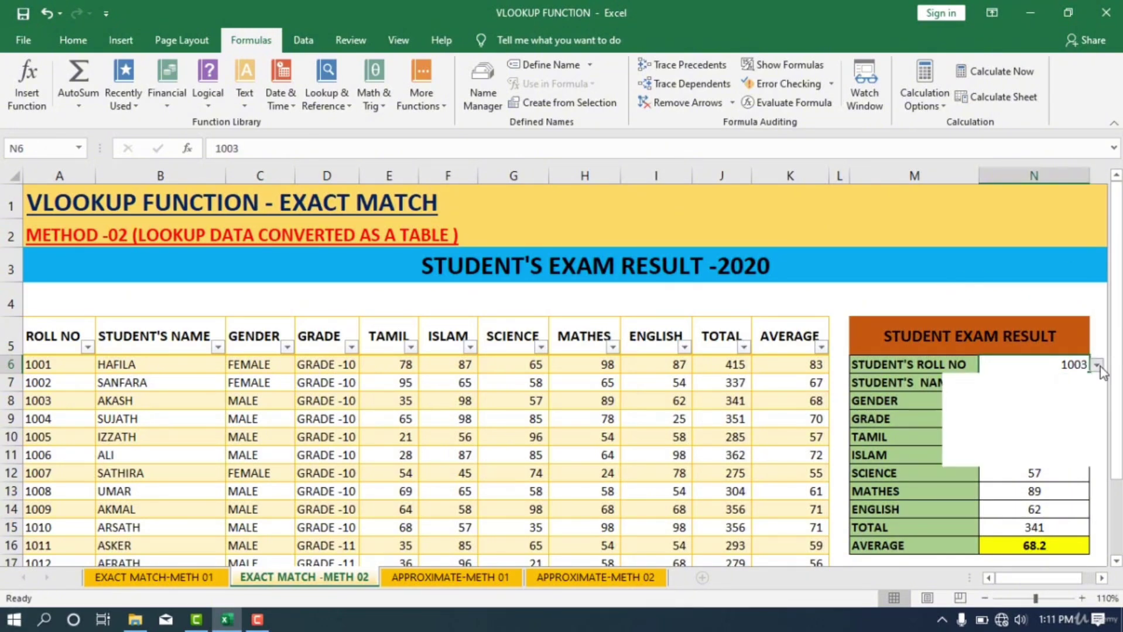
pyautogui.click(991, 404)
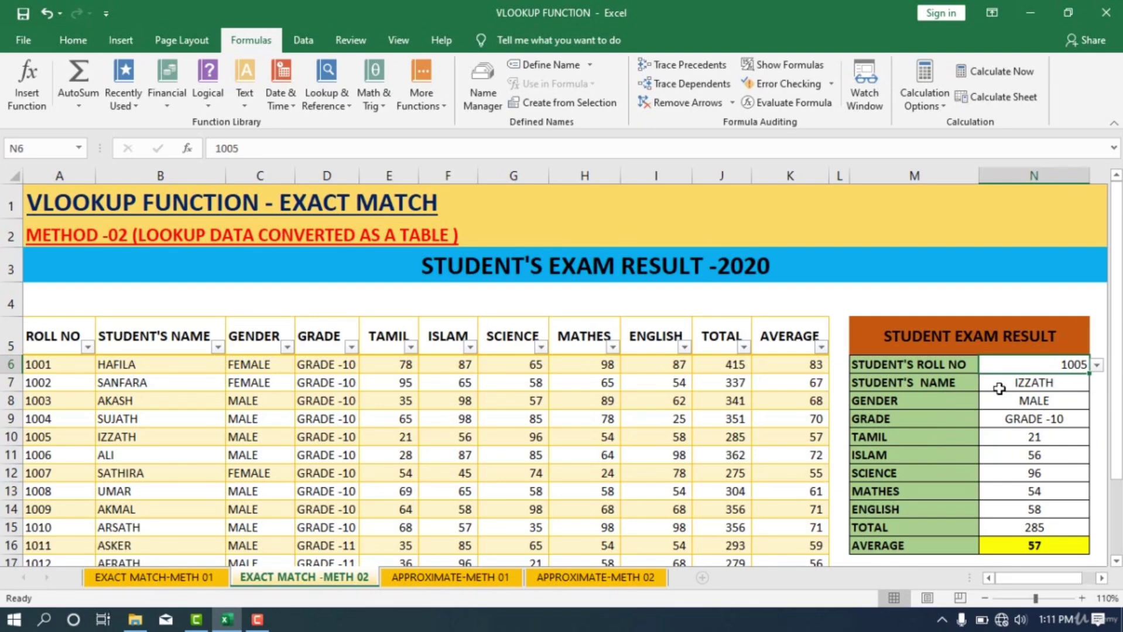
# Step: Compare the fifth student's name, gender, grade, marks, total and average in table row 10 with the result form
pyautogui.click(126, 439)
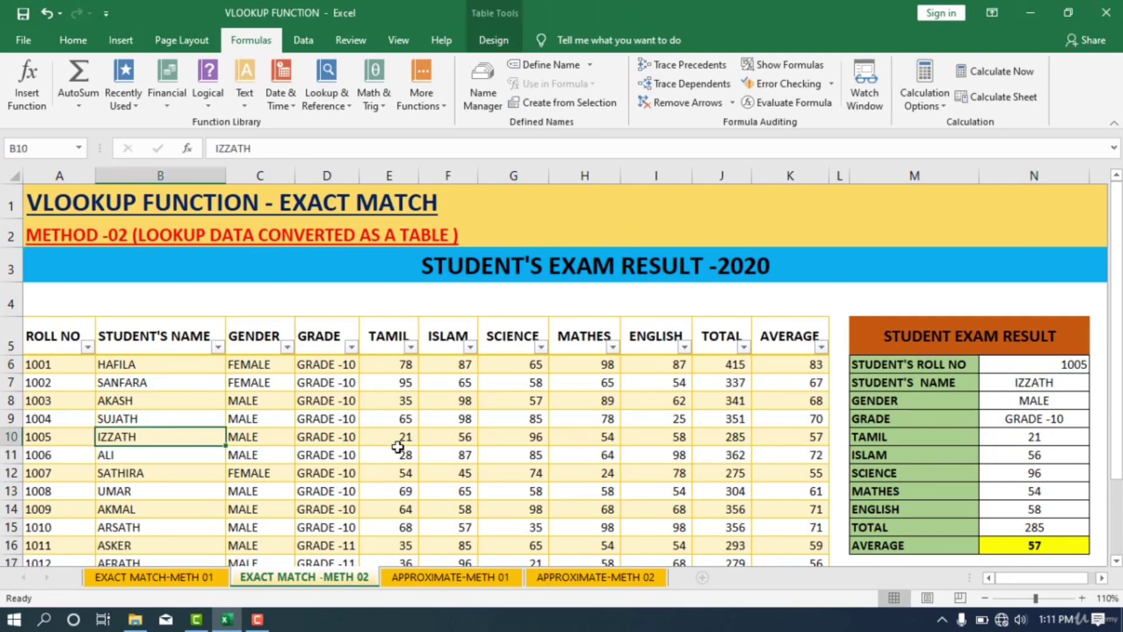
pyautogui.press('Right')
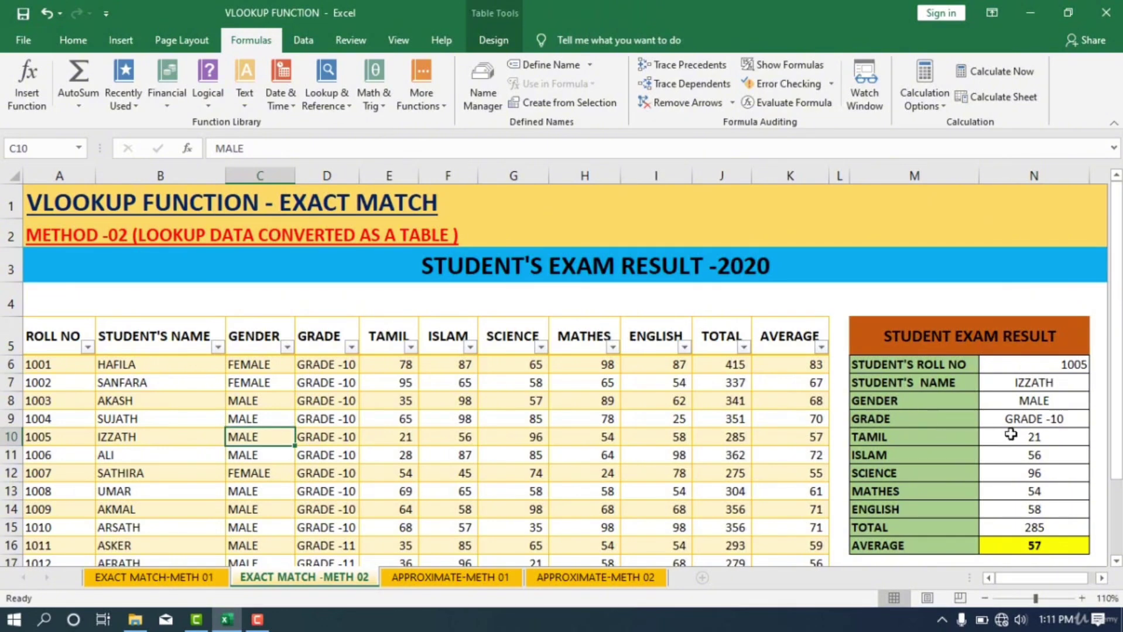
pyautogui.click(1020, 396)
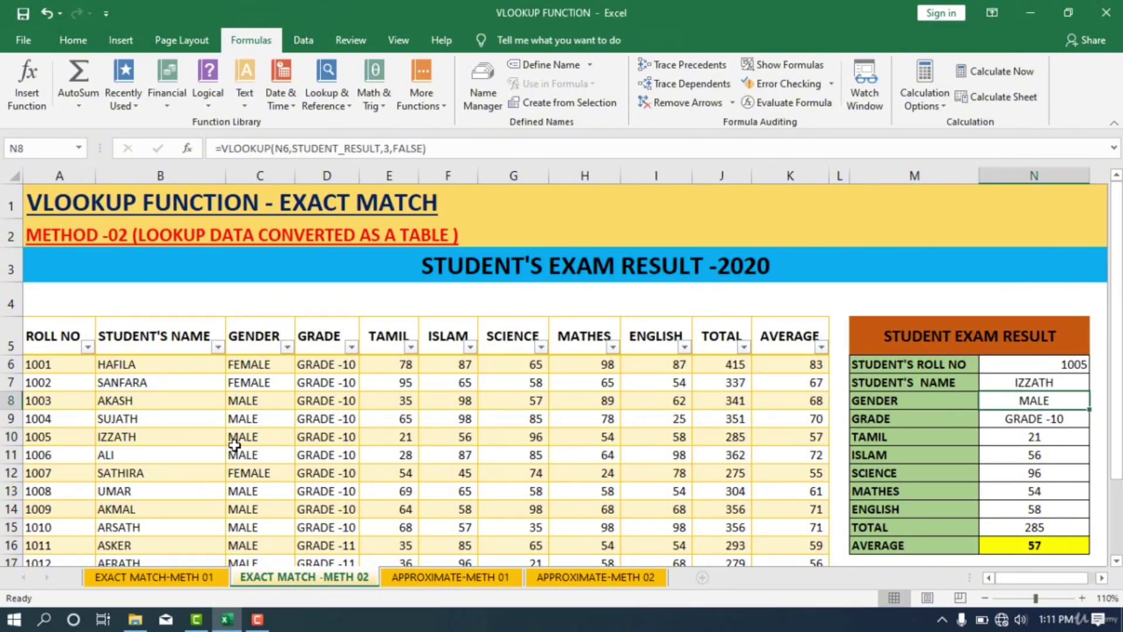
pyautogui.click(252, 436)
pyautogui.press('Right')
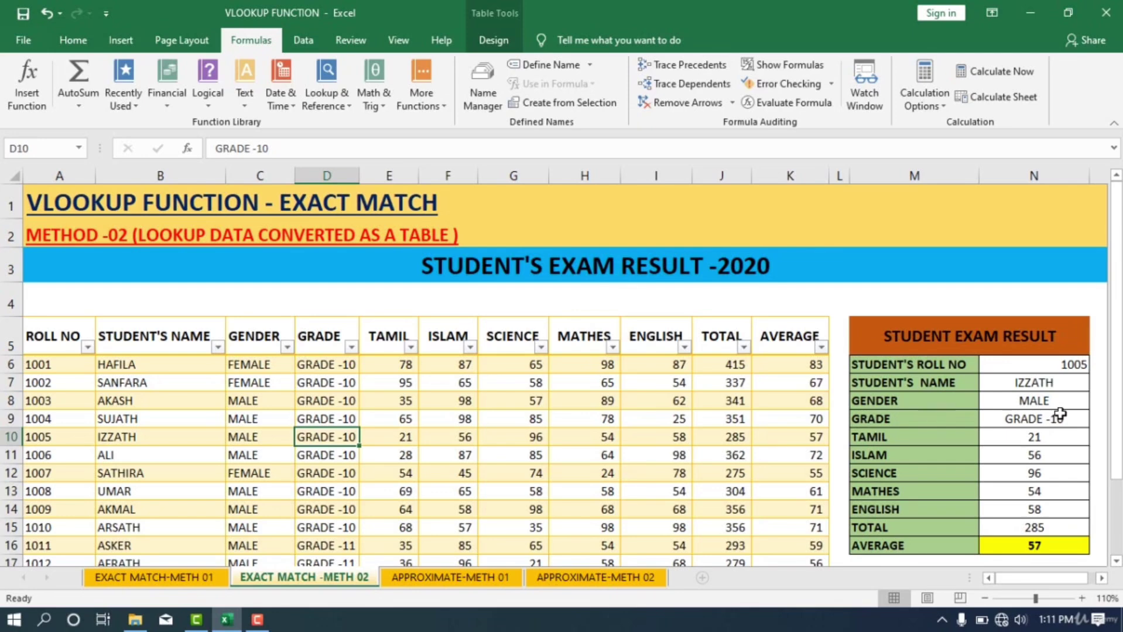
pyautogui.press('Right')
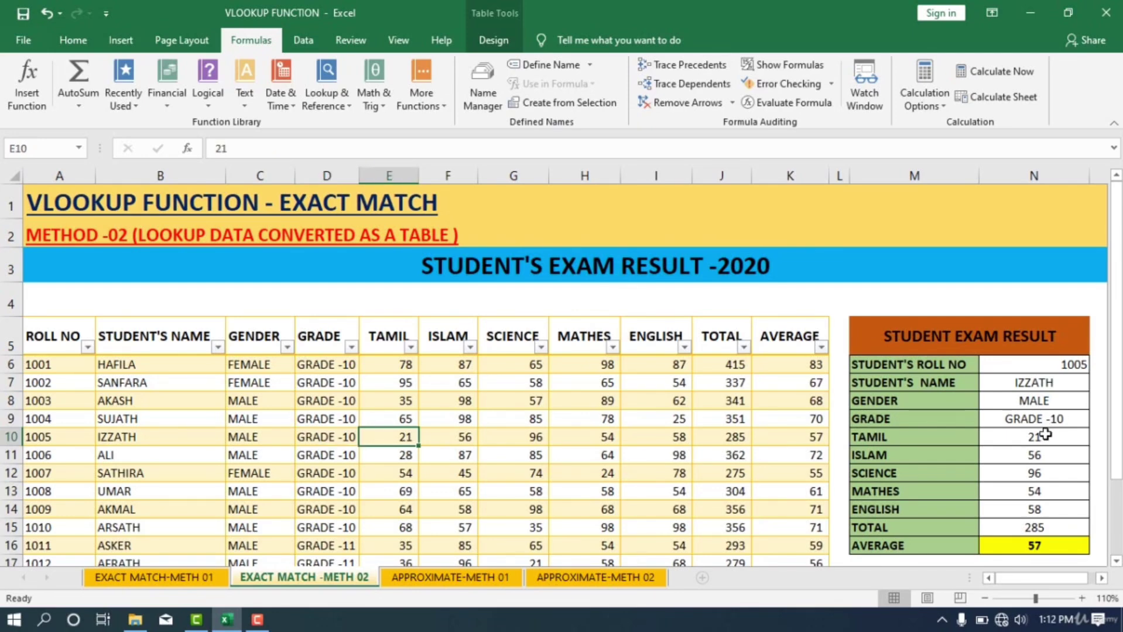
pyautogui.press('Right')
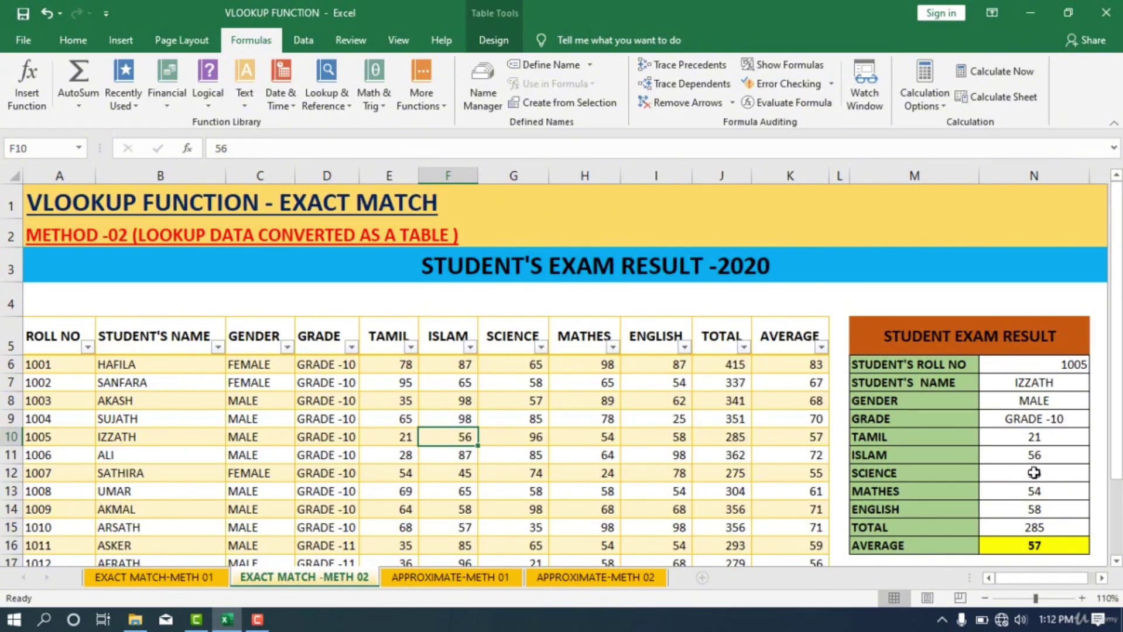
pyautogui.press('Right')
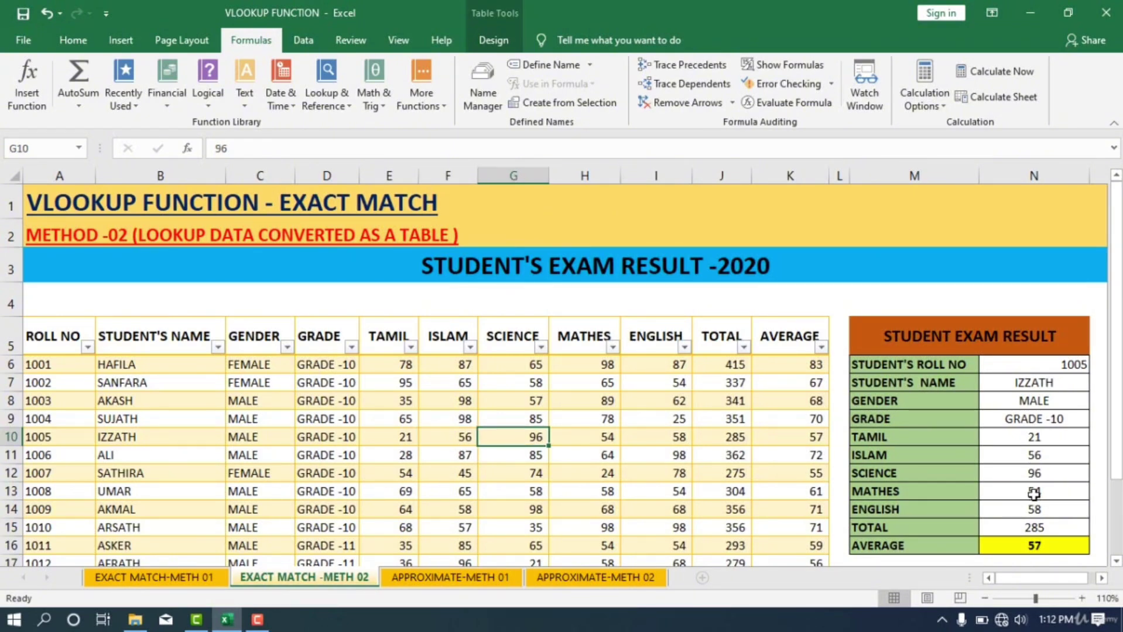
pyautogui.press('Right')
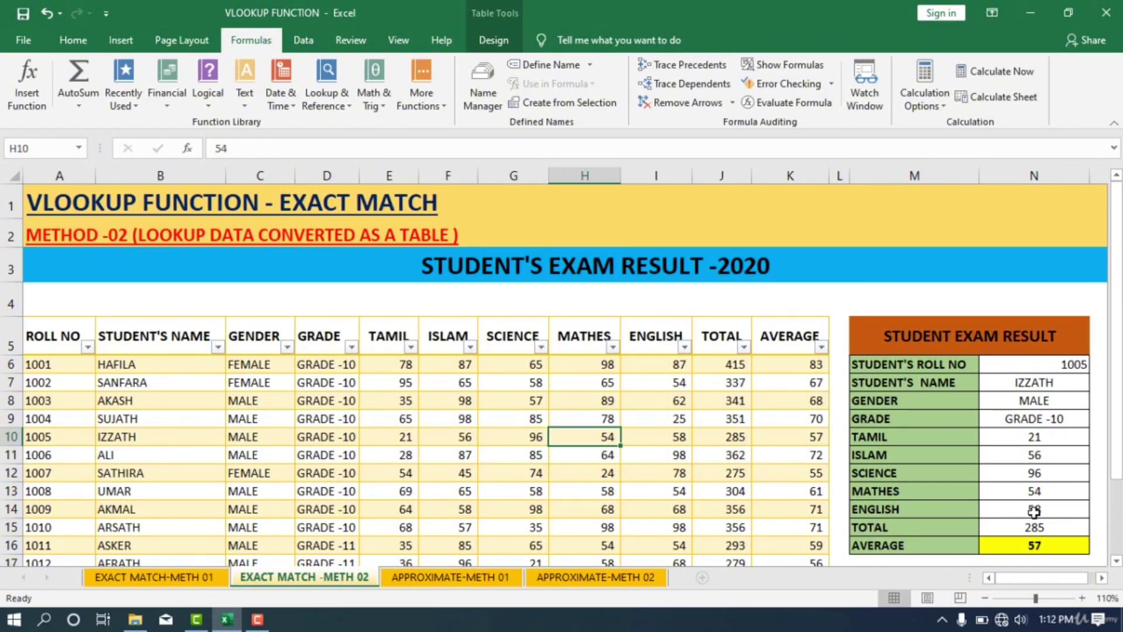
pyautogui.press('Right')
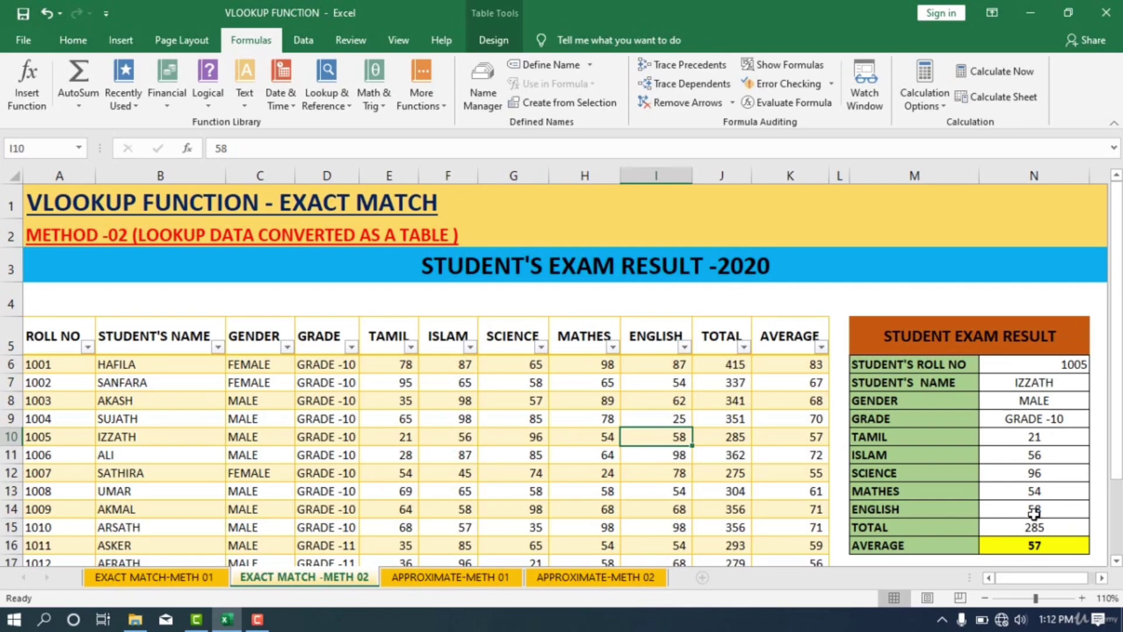
pyautogui.press('Right')
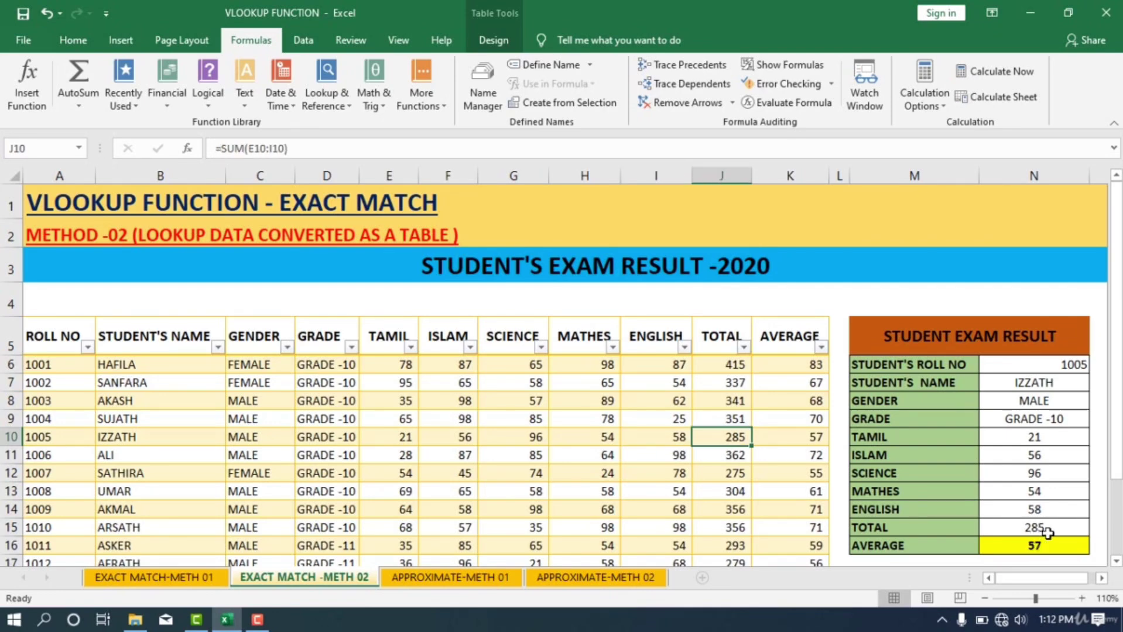
pyautogui.press('Right')
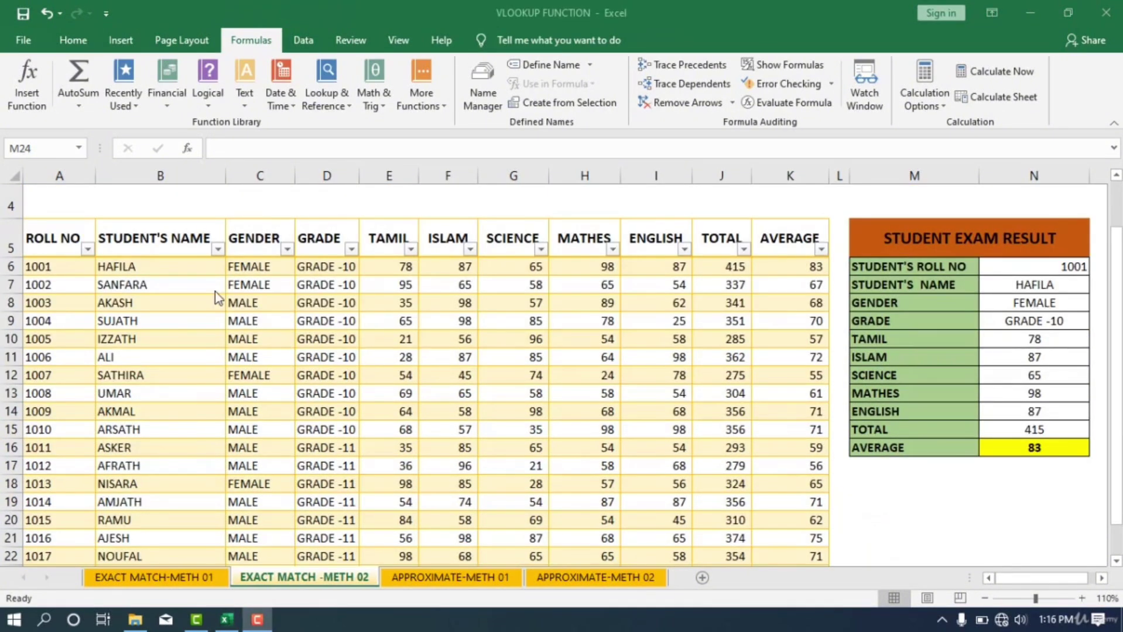
# Step: Set the first student's ENGLISH mark in cell I6 to 88
pyautogui.scroll(1, 215, 291)
pyautogui.scroll(-1, 490, 510)
pyautogui.scroll(1, 514, 289)
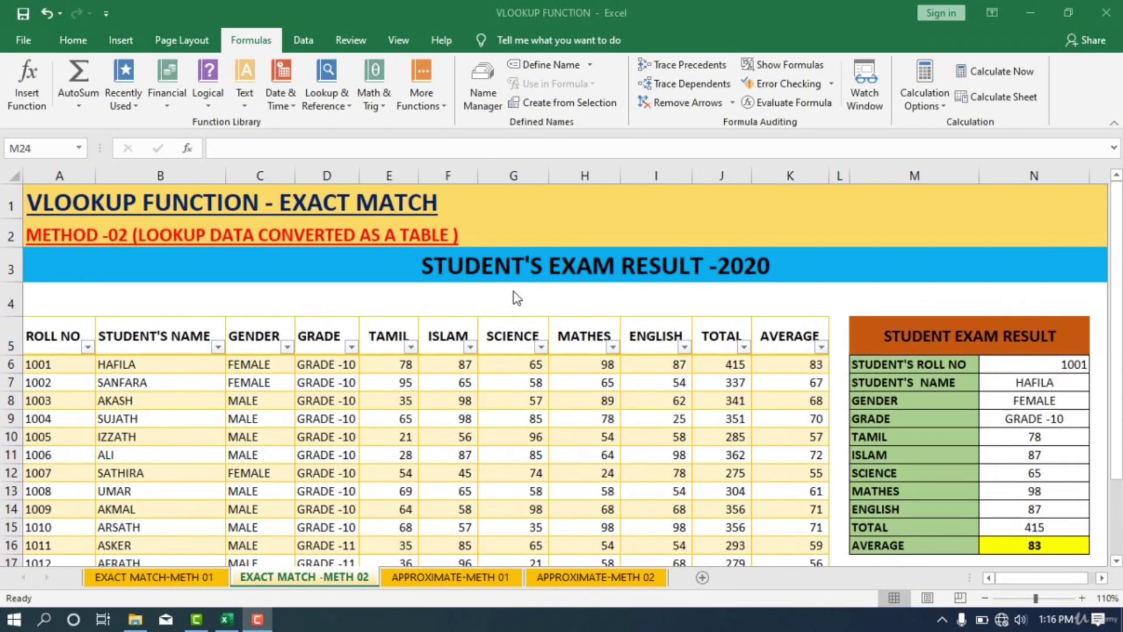
pyautogui.click(674, 364)
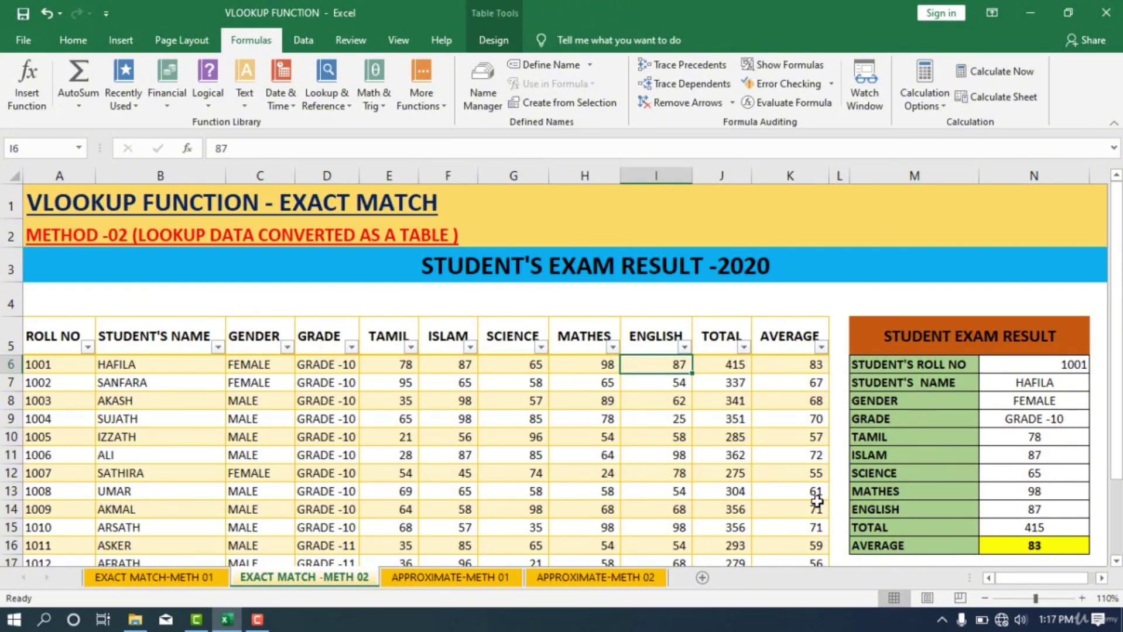
pyautogui.write('88')
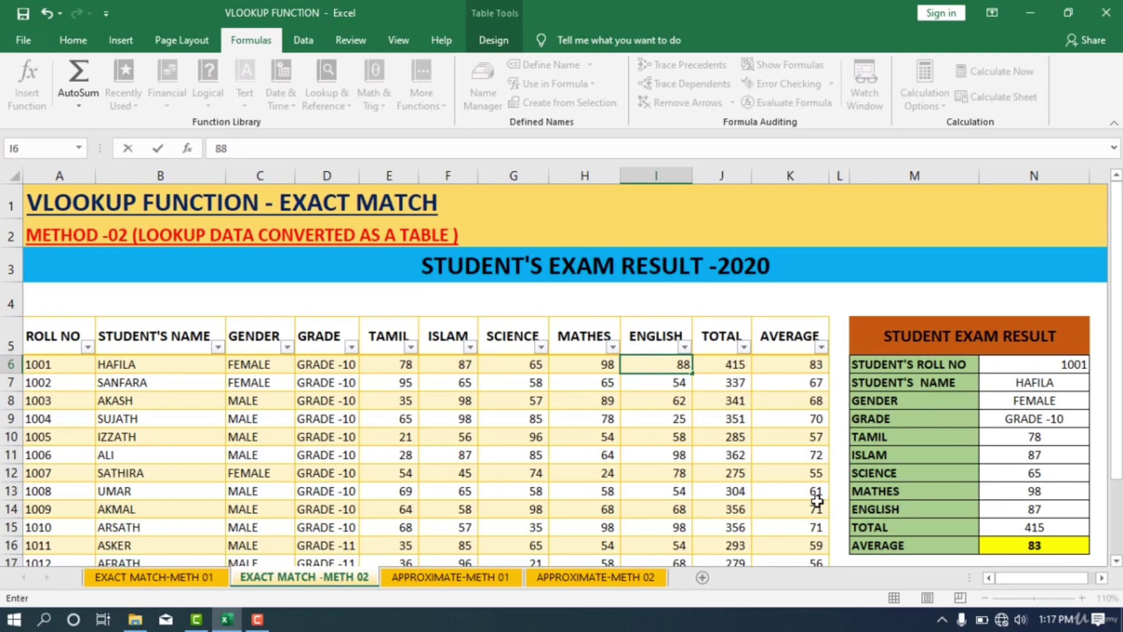
pyautogui.press('Return')
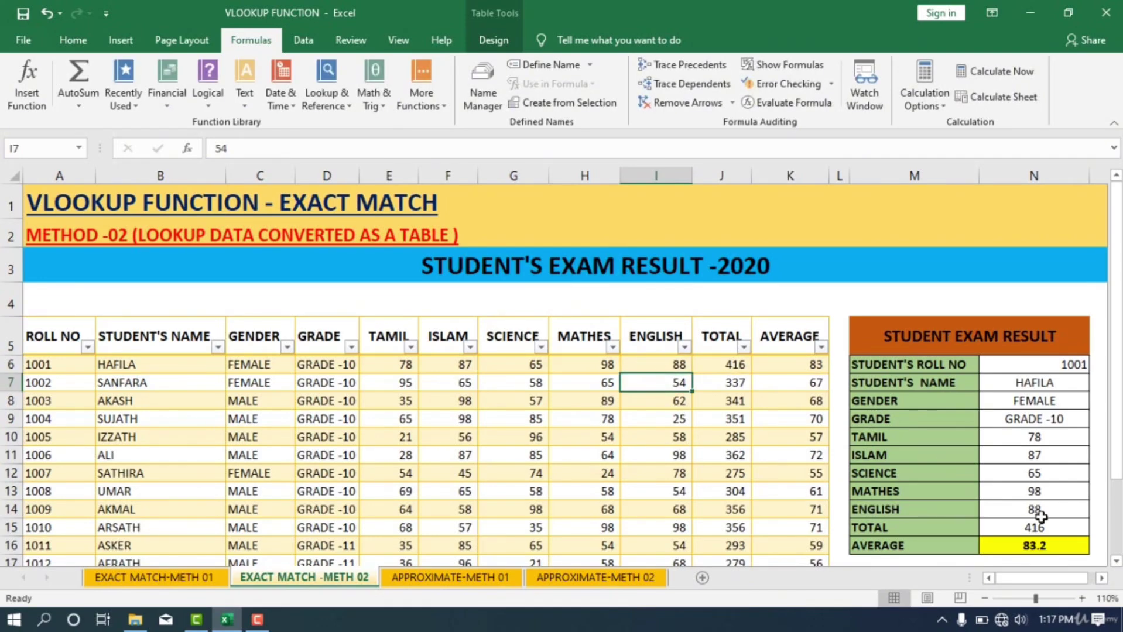
# Step: Set the ENGLISH mark in cell I6 back to 87
pyautogui.click(646, 362)
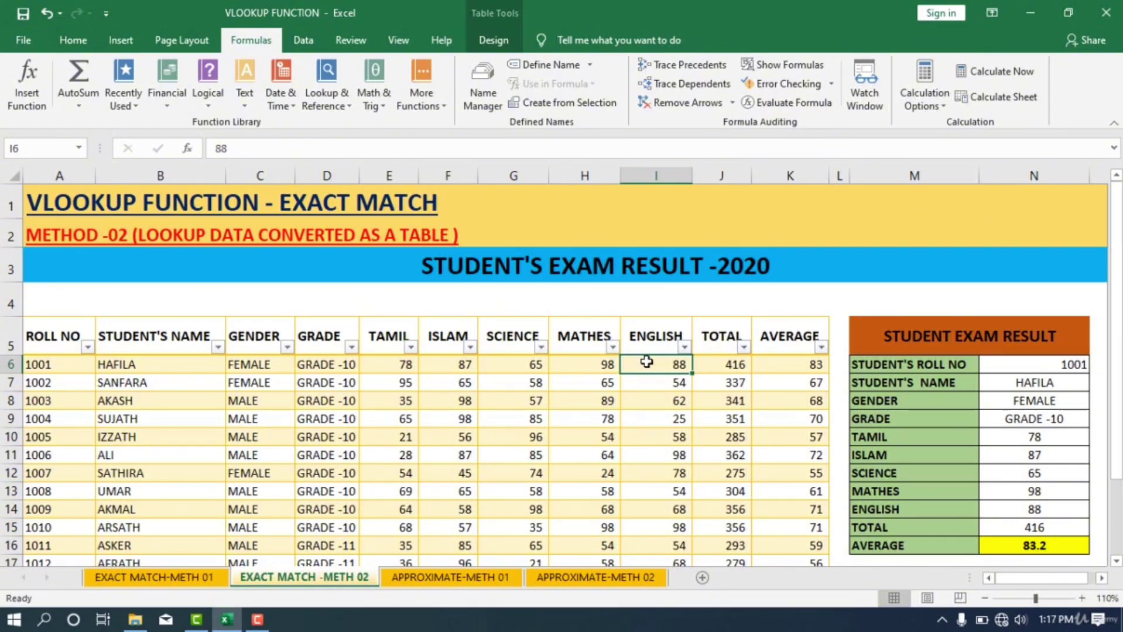
pyautogui.write('8')
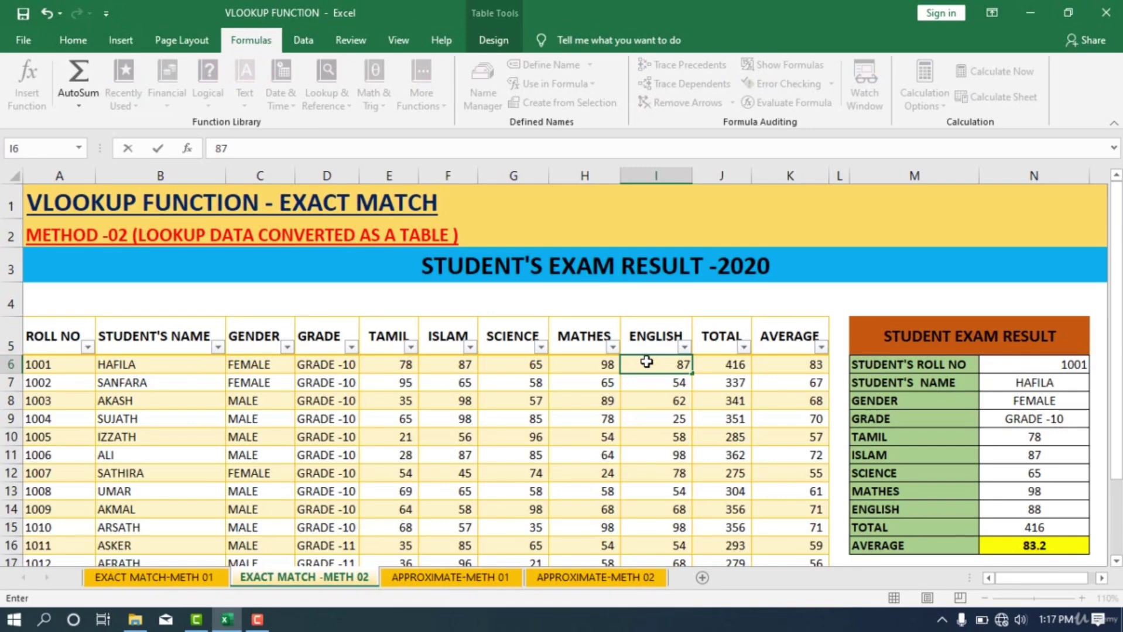
pyautogui.press('Return')
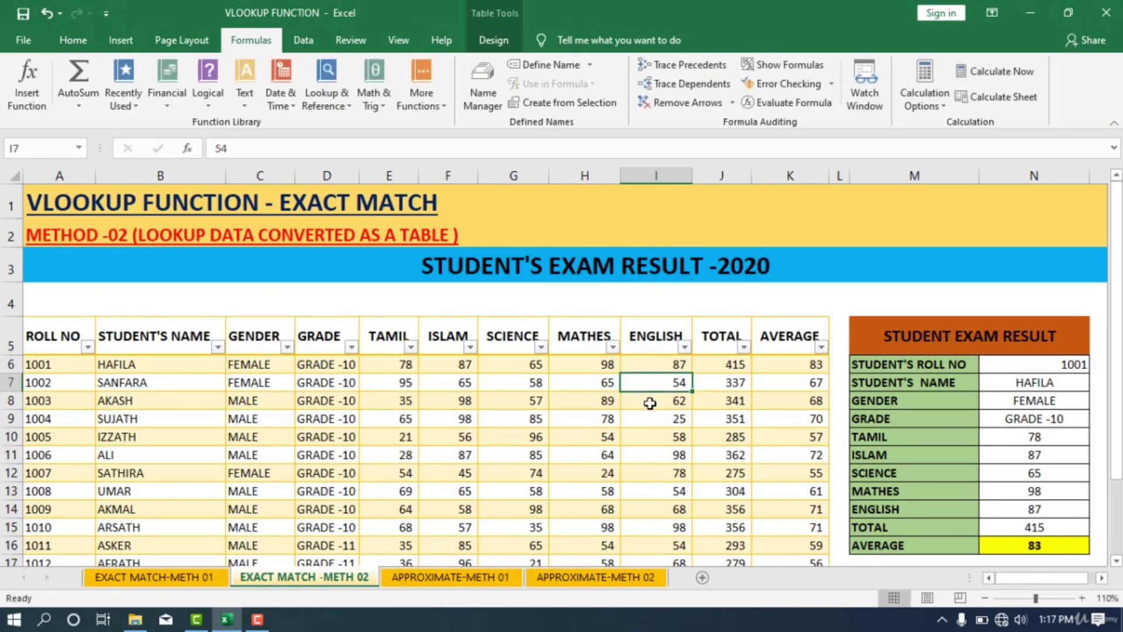
# Step: Extend the student table down to row 38 and enter the next sequential roll number in cell A26
pyautogui.scroll(-3, 650, 403)
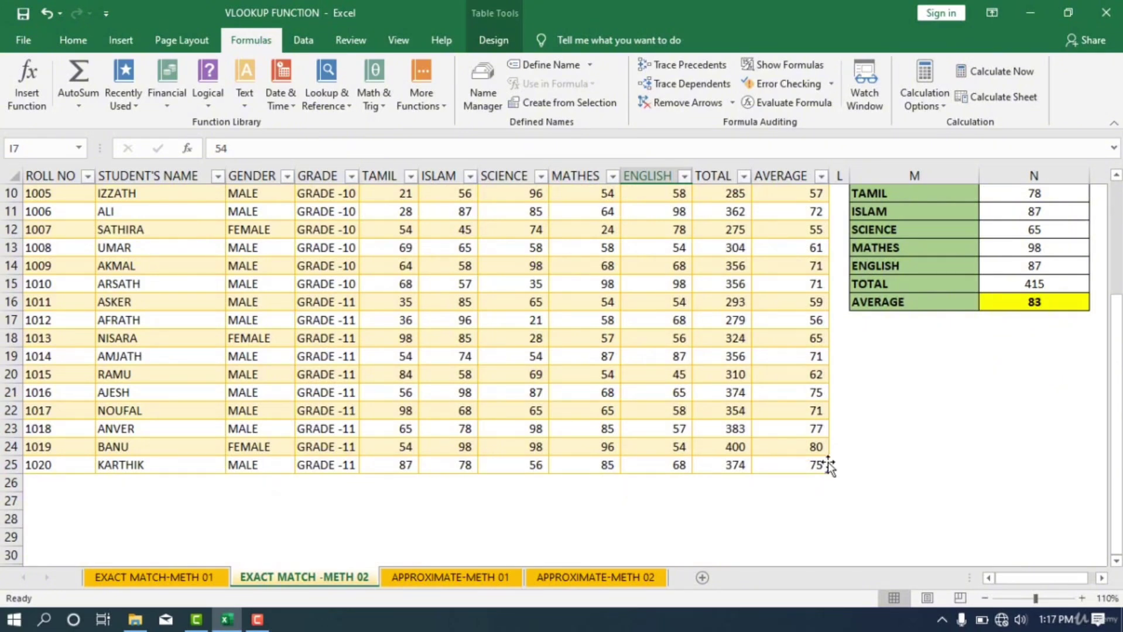
pyautogui.moveTo(828, 483); pyautogui.dragTo(831, 530)
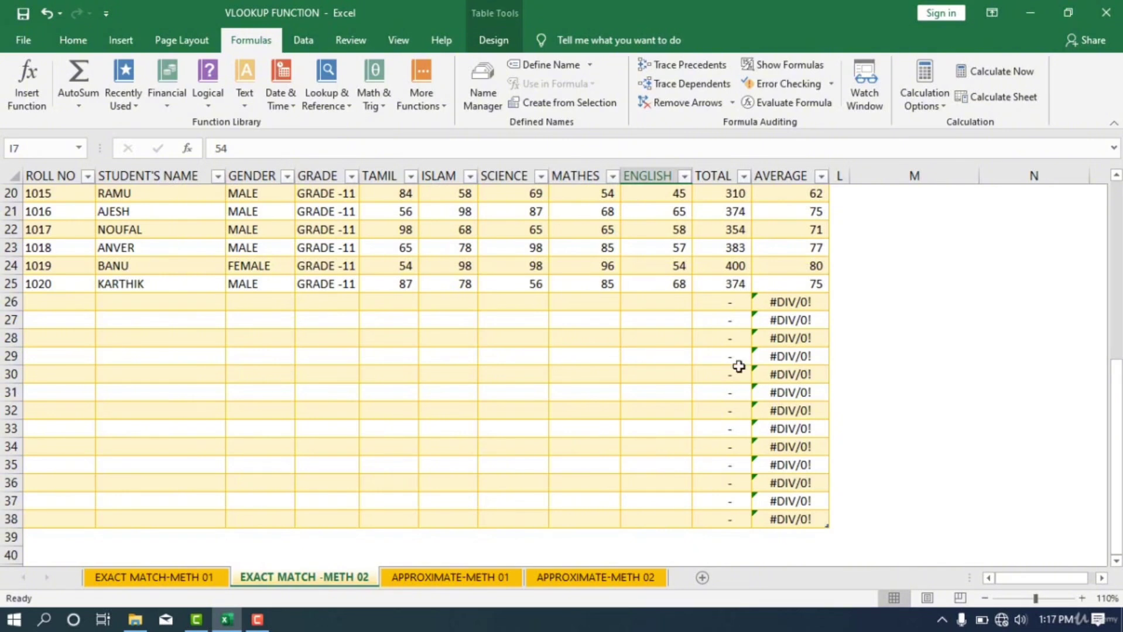
pyautogui.click(60, 306)
pyautogui.write('10')
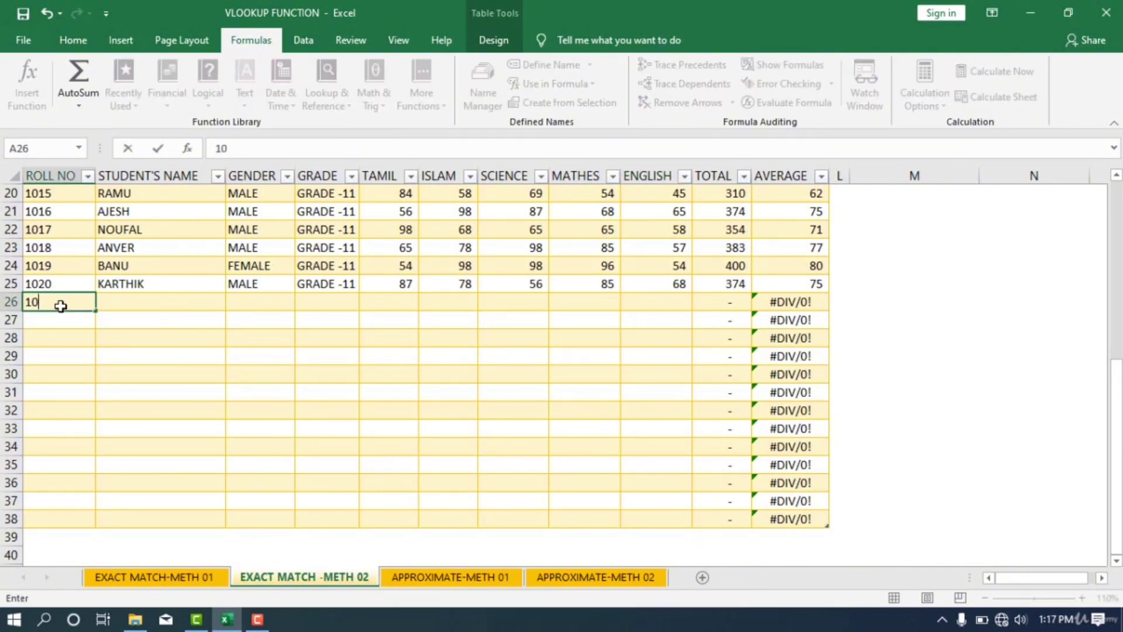
pyautogui.write('21')
pyautogui.press('Tab')
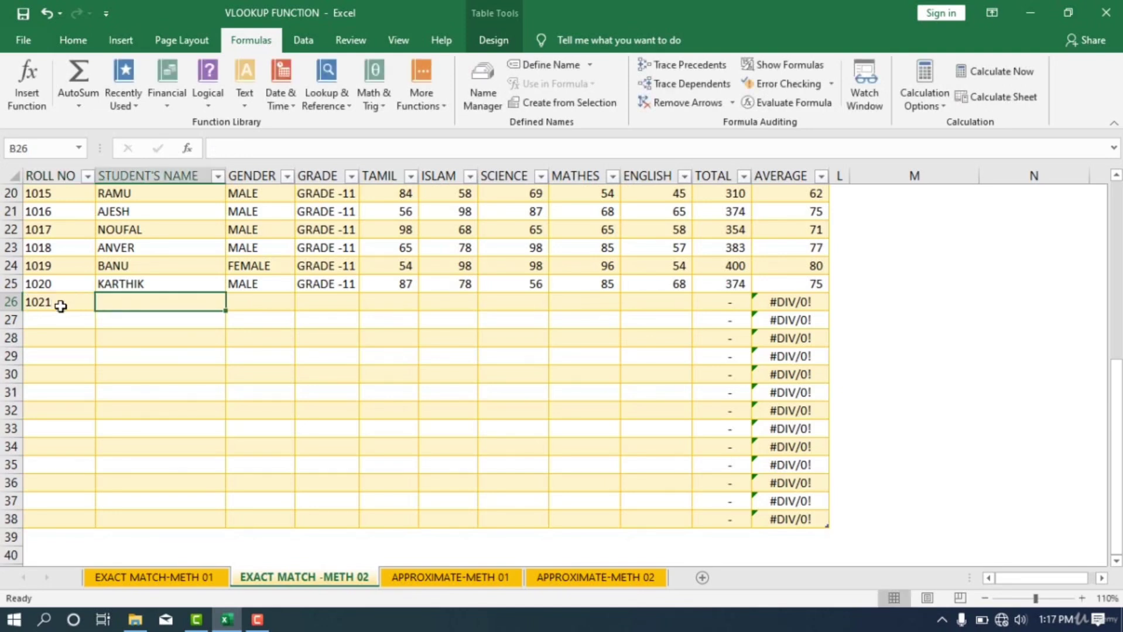
# Step: Fill in the new student's name in row 26, with gender FEMALE and grade GRADE -11
pyautogui.write('SARA')
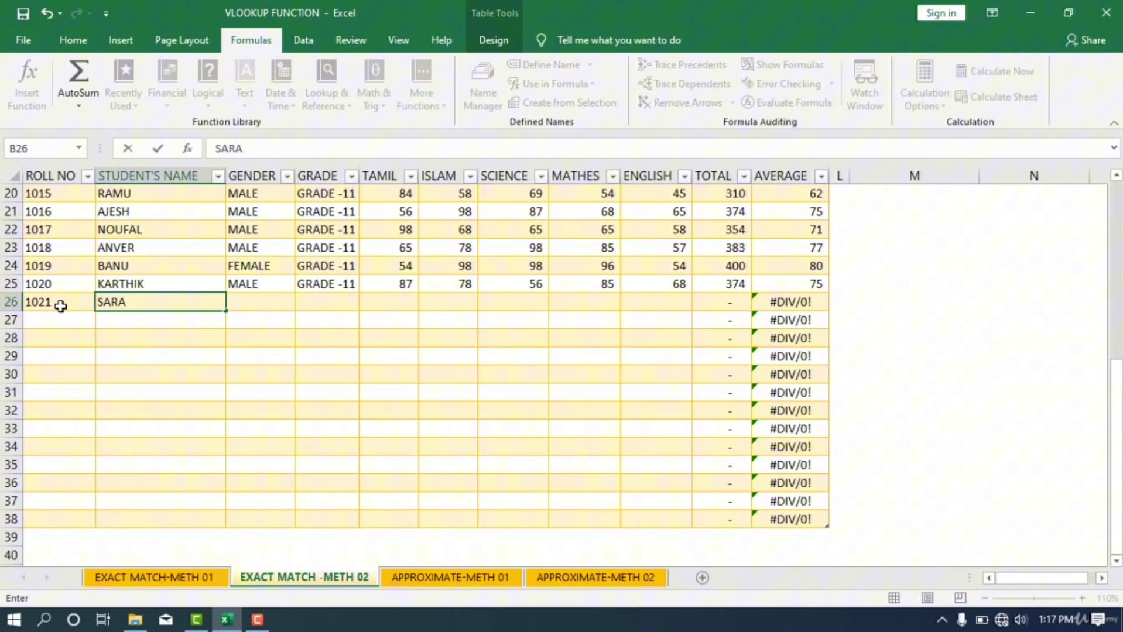
pyautogui.press('Tab')
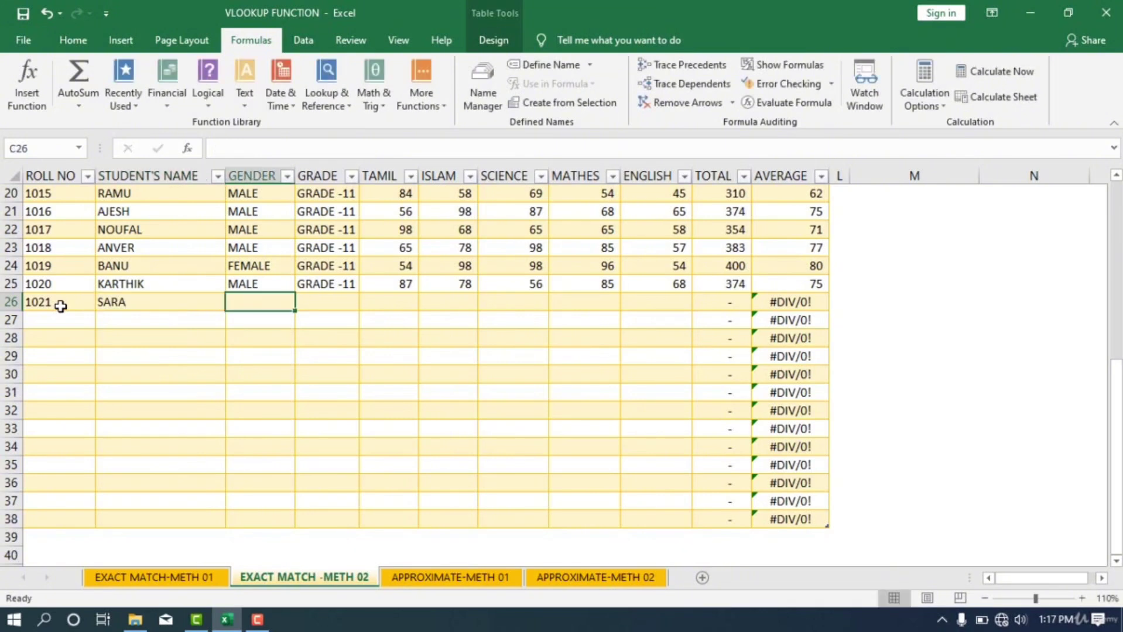
pyautogui.write('FEMALE')
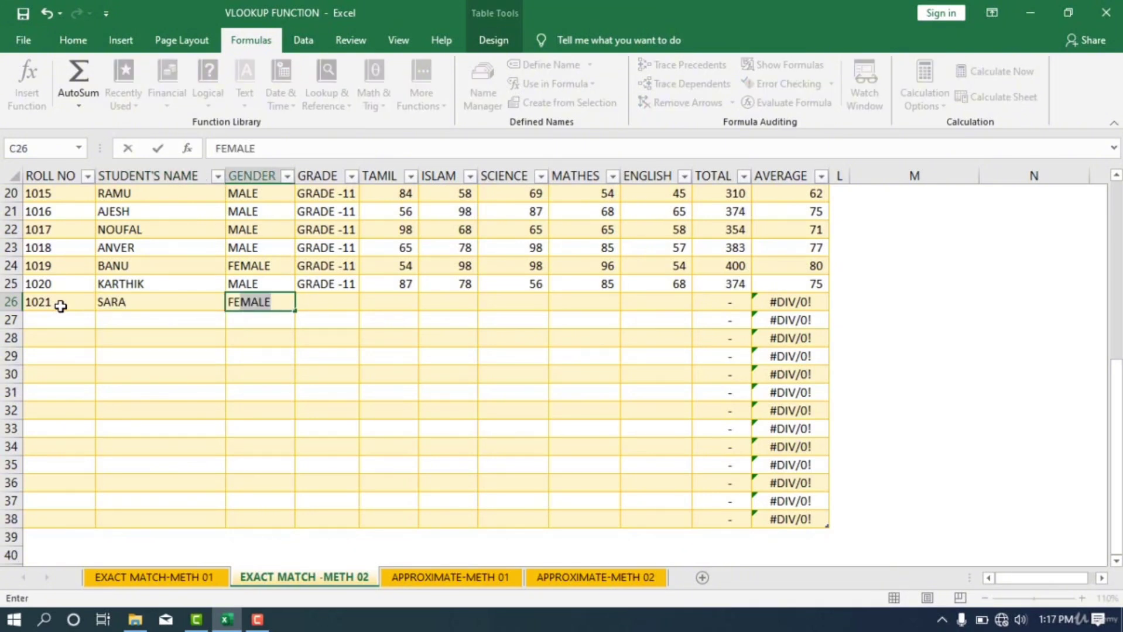
pyautogui.press('Tab')
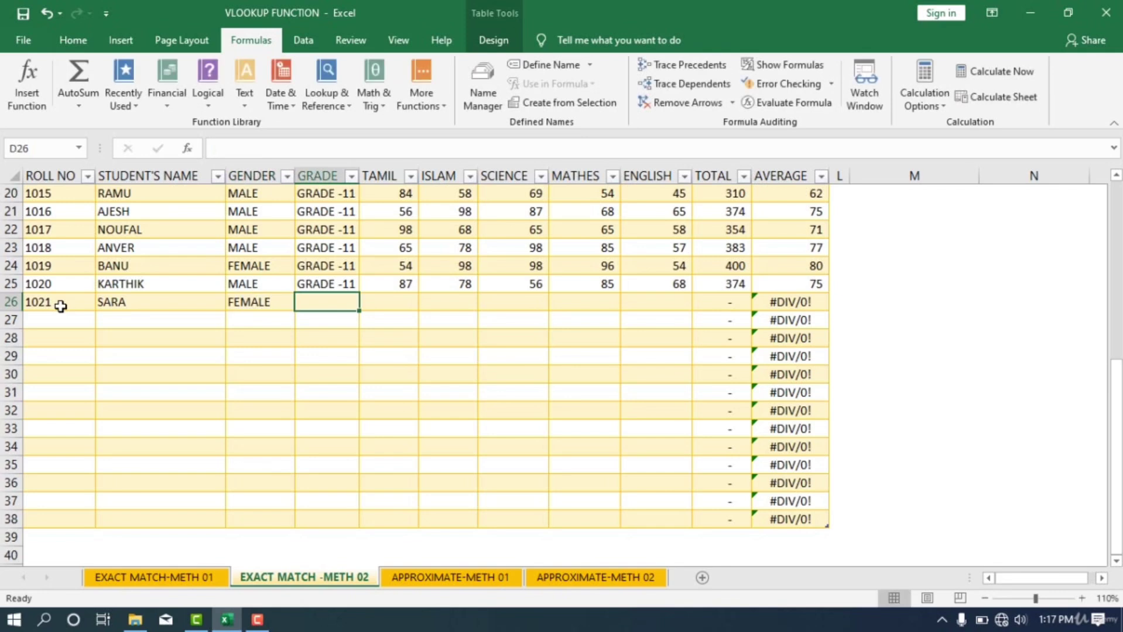
pyautogui.write('GRA')
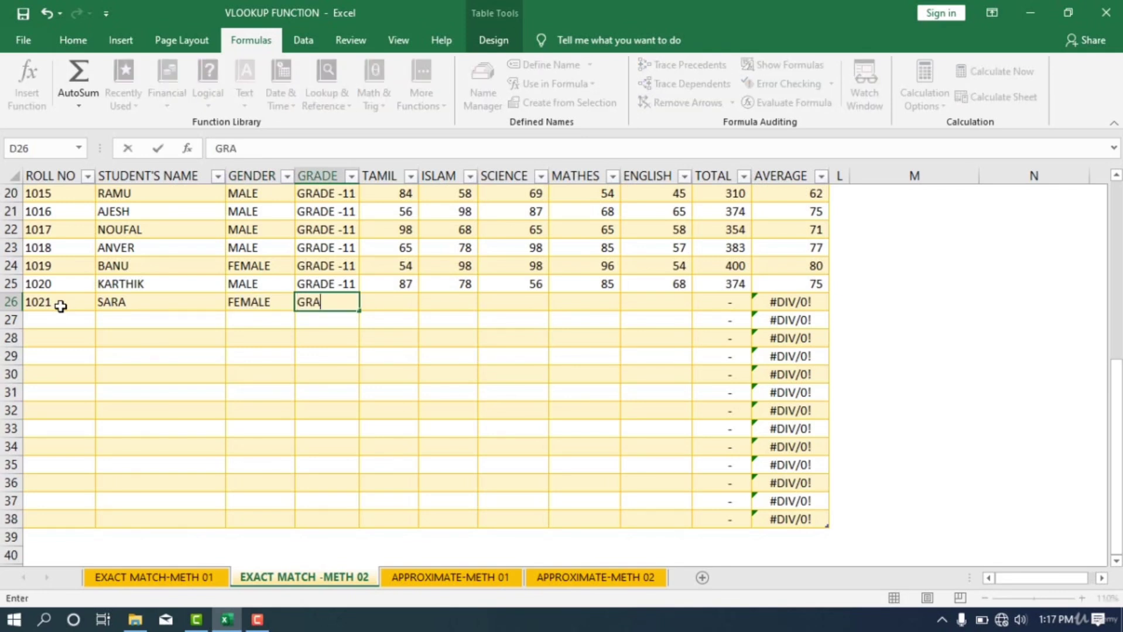
pyautogui.write('DE -11')
pyautogui.press('BackSpace')
pyautogui.press('BackSpace')
pyautogui.press('BackSpace')
pyautogui.write('-11')
pyautogui.press('Tab')
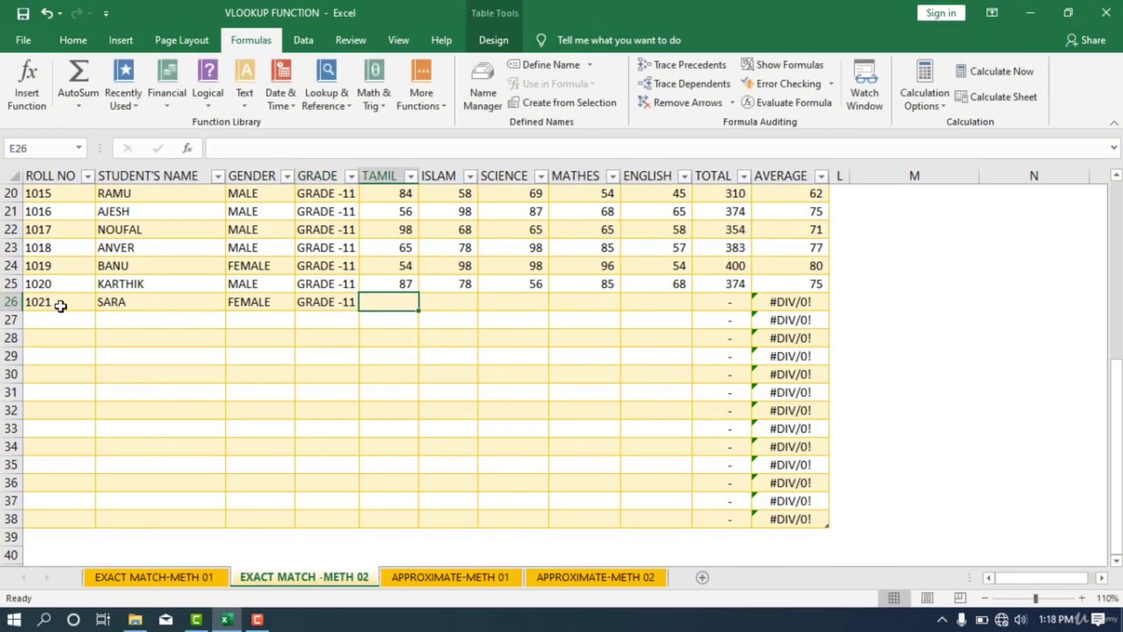
# Step: Enter the new student's marks in row 26: TAMIL 98, ISLAM 25, SCIENCE 64, MATHES 87 and ENGLISH 95
pyautogui.write('98')
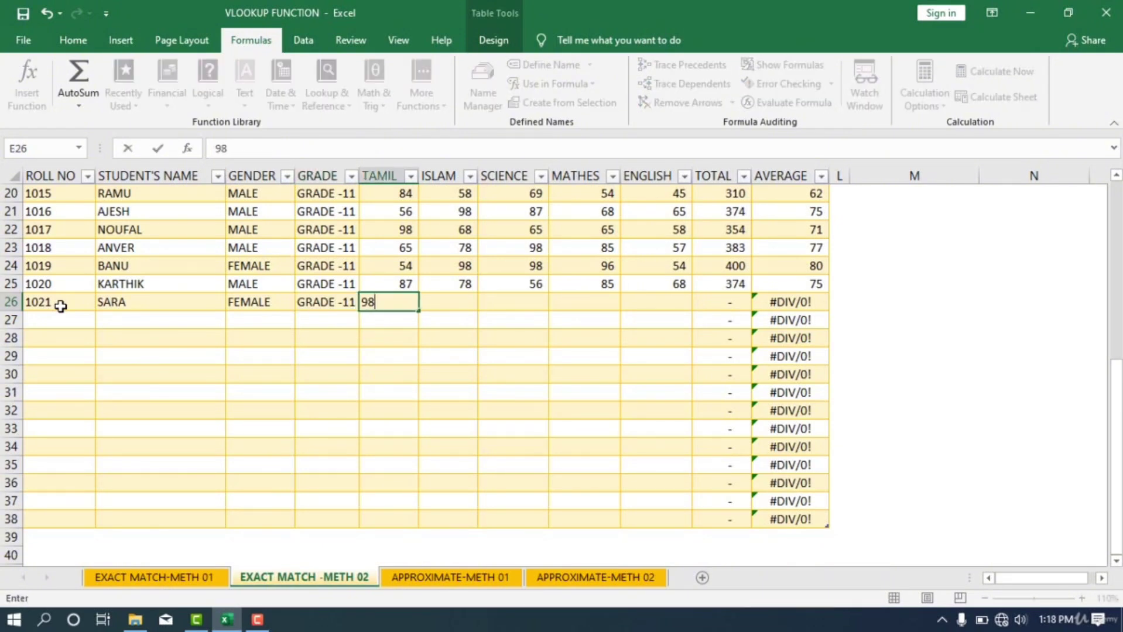
pyautogui.press('Tab')
pyautogui.write('25')
pyautogui.press('Tab')
pyautogui.write('64')
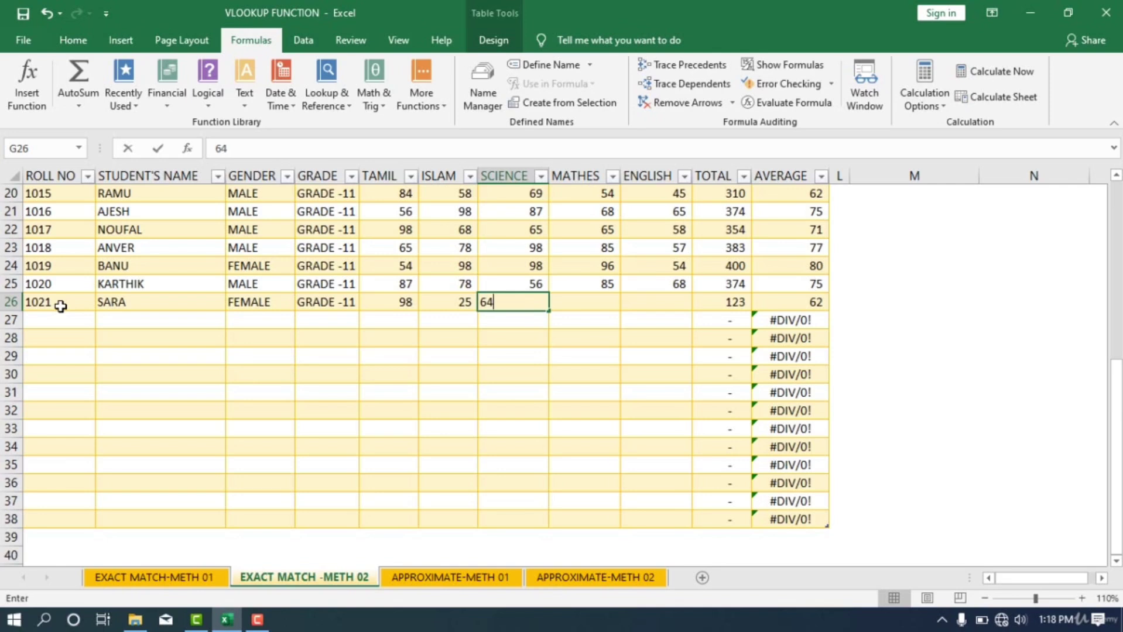
pyautogui.press('Tab')
pyautogui.write('87')
pyautogui.press('Tab')
pyautogui.write('9')
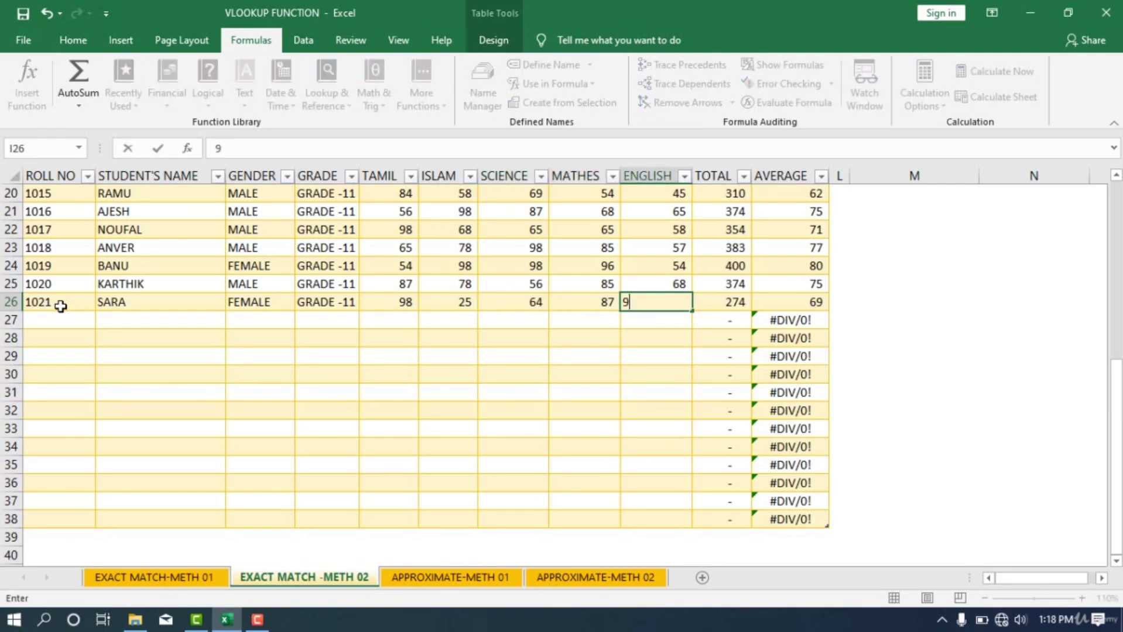
pyautogui.write('5')
pyautogui.press('Tab')
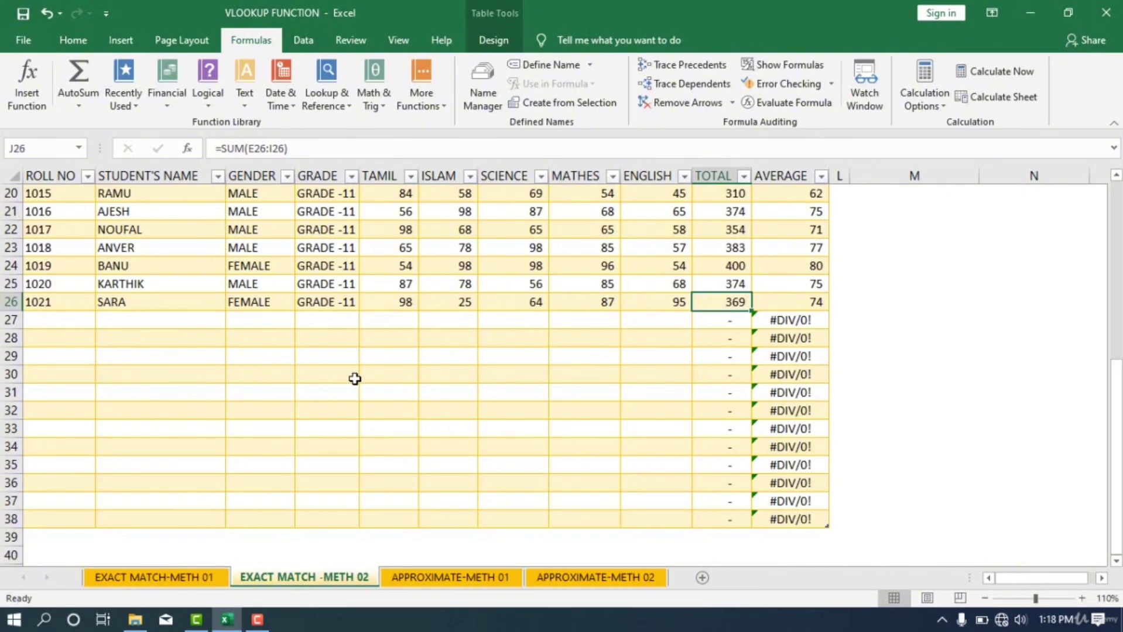
# Step: Select the newly added student's roll number in cell N6 of the STUDENT EXAM RESULT form
pyautogui.scroll(6, 363, 399)
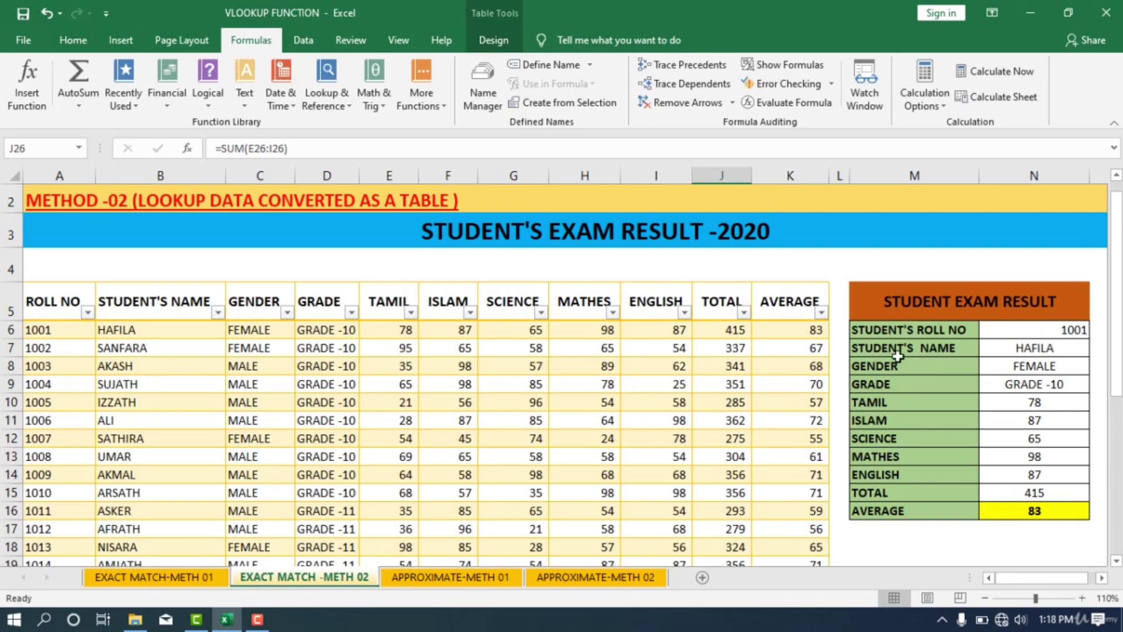
pyautogui.click(1083, 330)
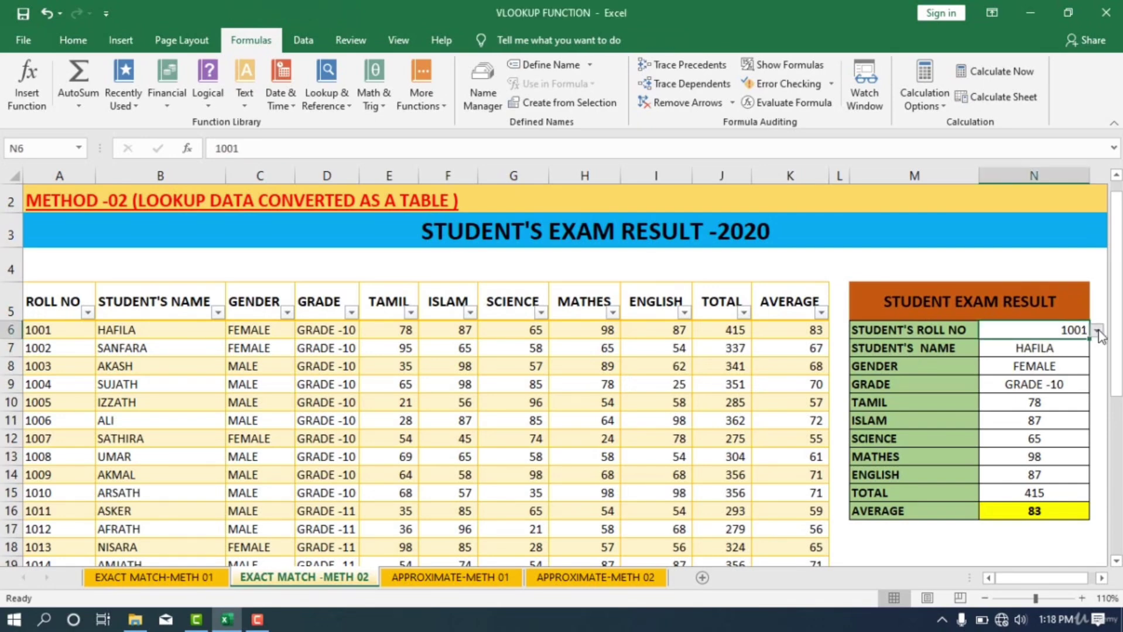
pyautogui.click(1095, 331)
pyautogui.moveTo(1092, 367); pyautogui.dragTo(1095, 391)
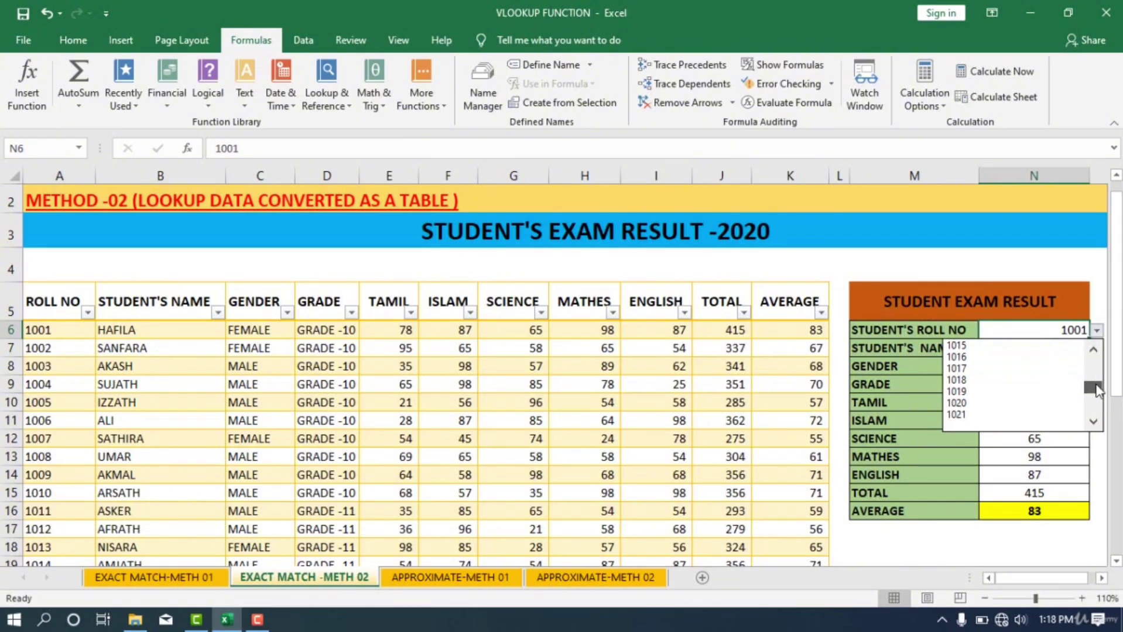
pyautogui.click(982, 414)
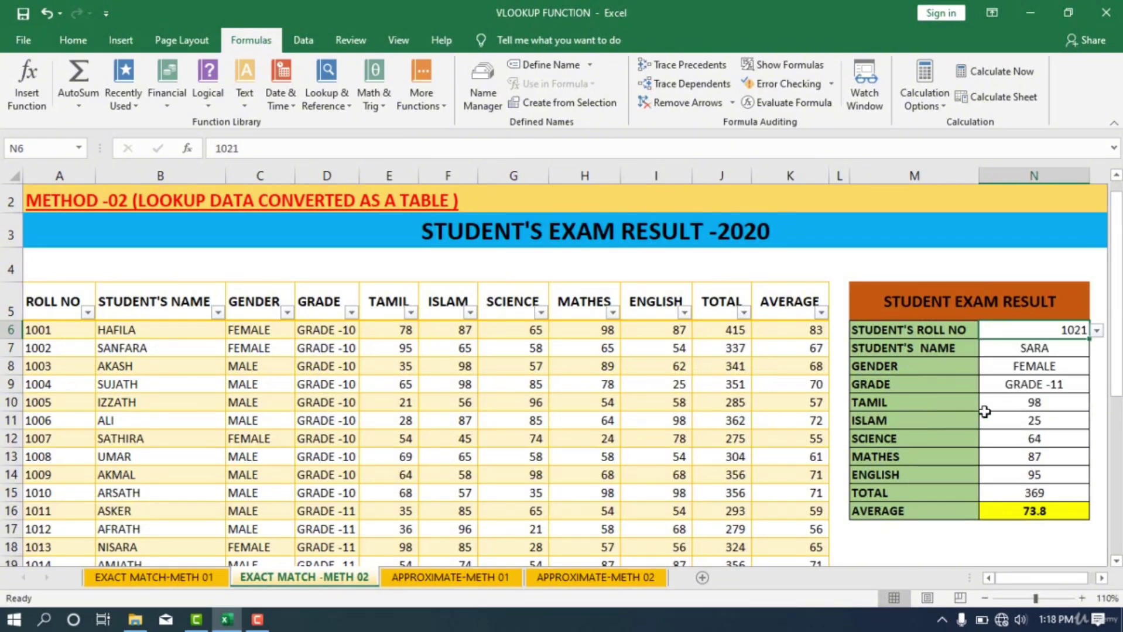
# Step: Compare the new student's entries in row 26 with the values in the STUDENT EXAM RESULT form
pyautogui.scroll(-9, 972, 418)
pyautogui.scroll(3, 890, 399)
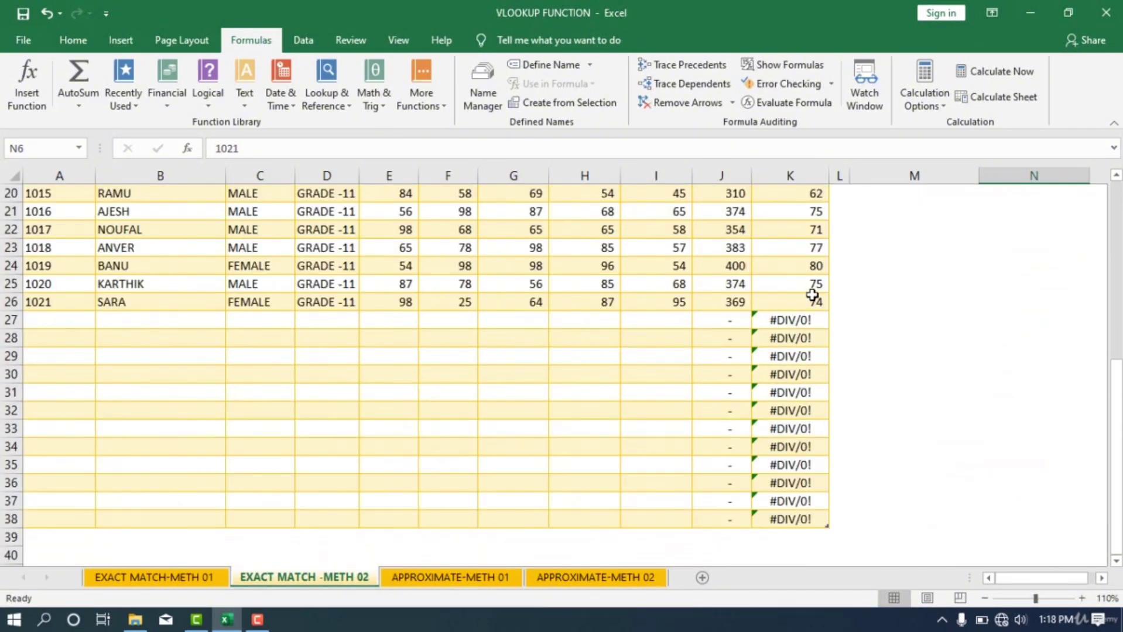
pyautogui.scroll(7, 875, 308)
pyautogui.scroll(-2, 582, 397)
pyautogui.scroll(3, 780, 401)
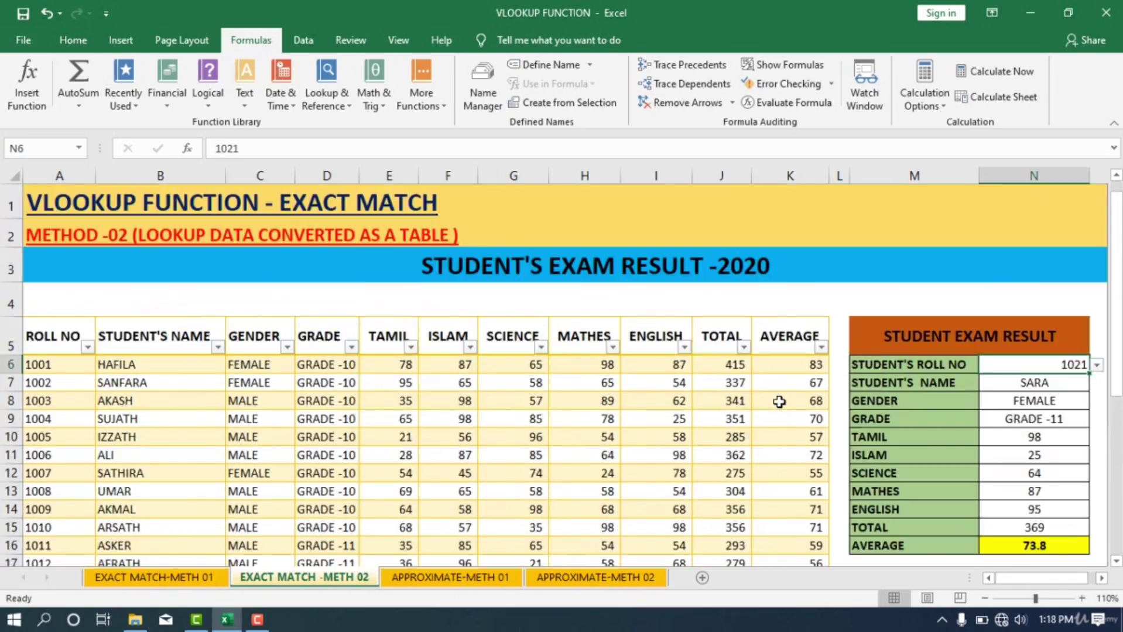
pyautogui.scroll(-3, 993, 402)
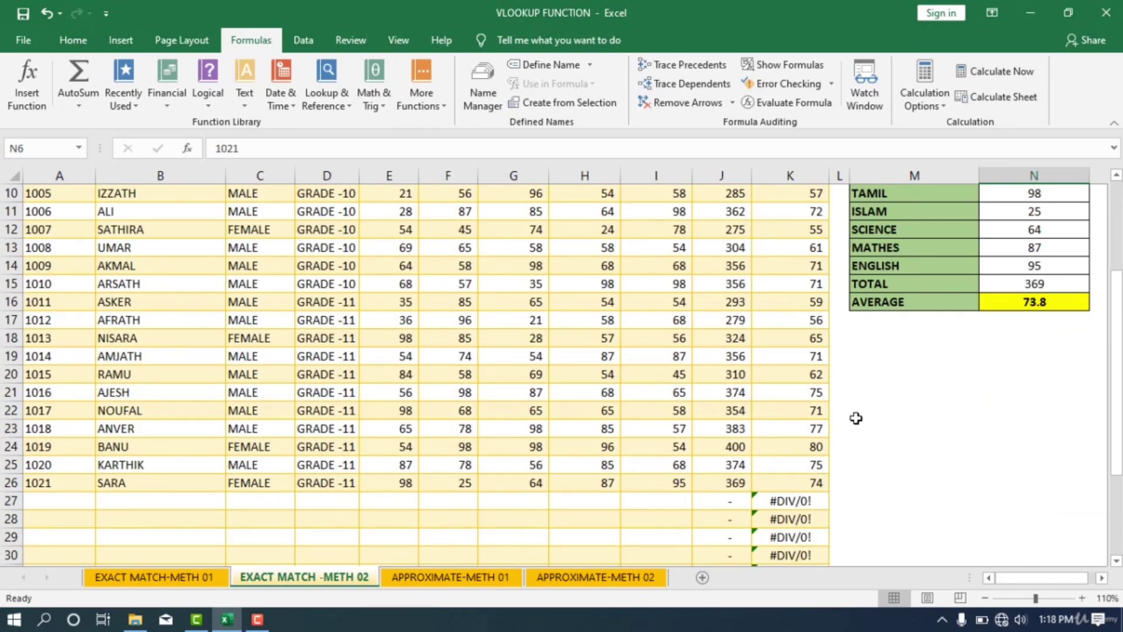
pyautogui.scroll(1, 857, 419)
pyautogui.scroll(1, 858, 417)
pyautogui.scroll(1, 857, 417)
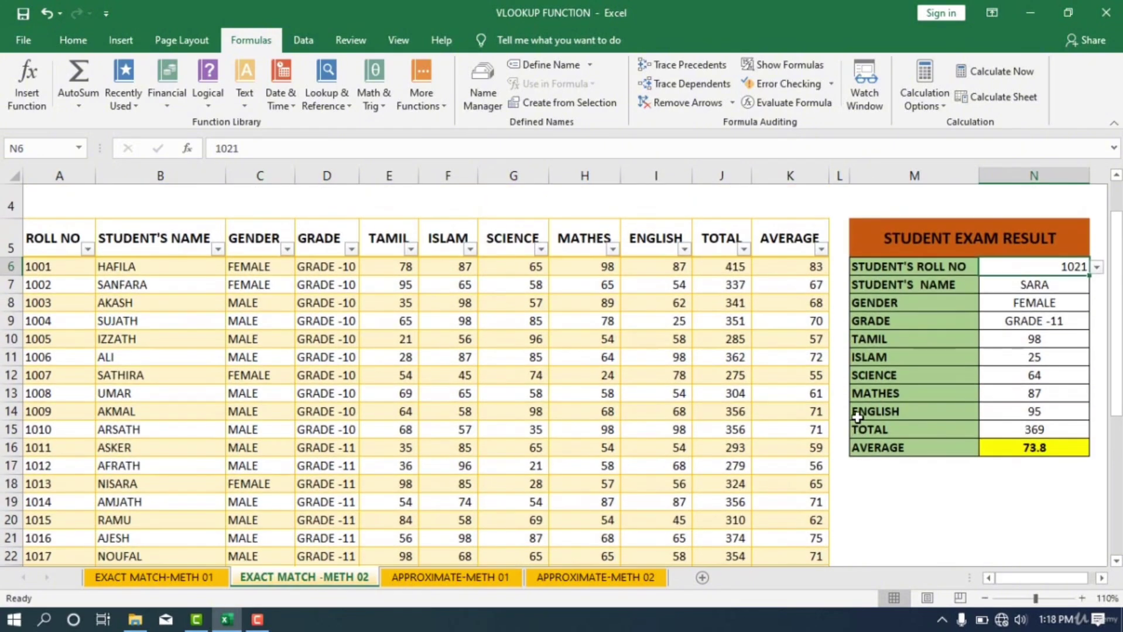
# Step: Check the roll number list in N6 for blank entries and delete the empty rows 27 to 39 from the sheet
pyautogui.click(1096, 267)
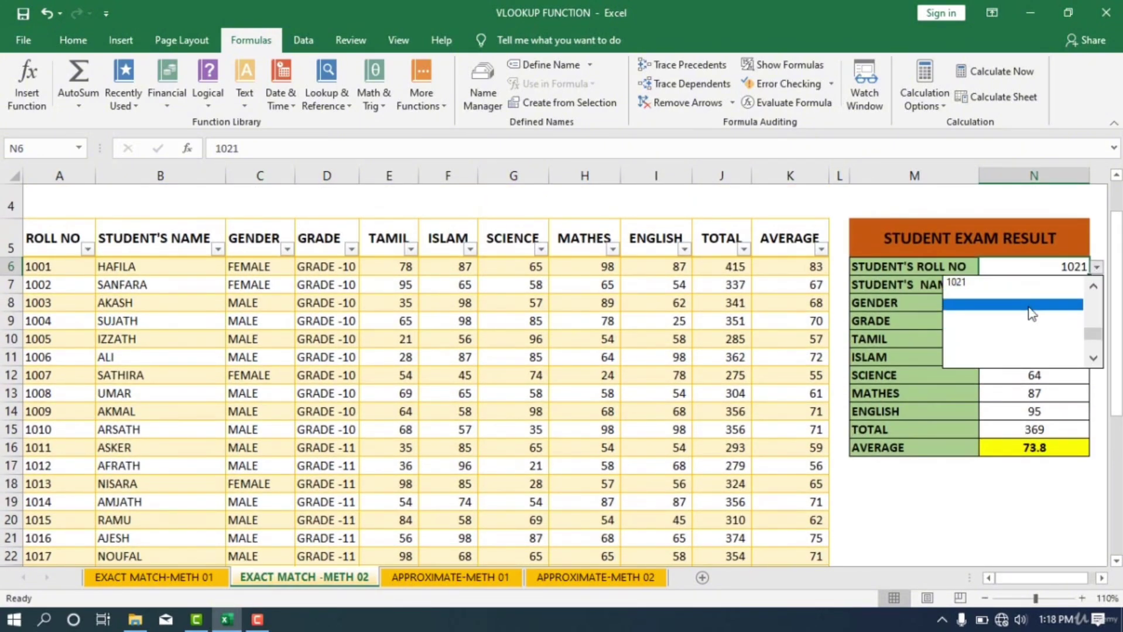
pyautogui.scroll(-6, 639, 368)
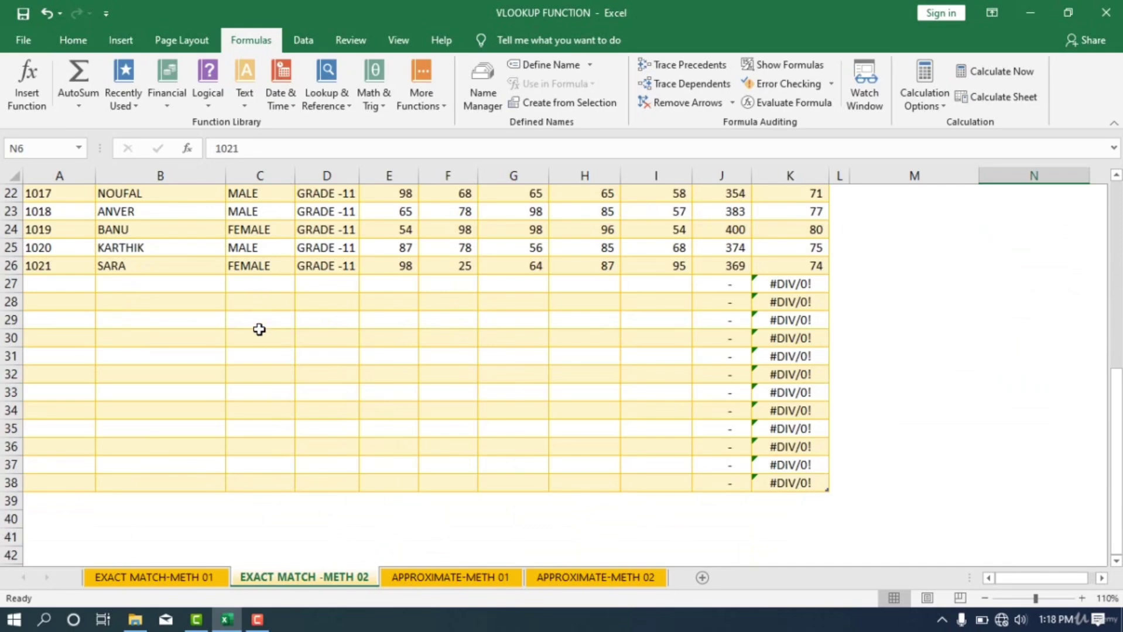
pyautogui.scroll(6, 945, 323)
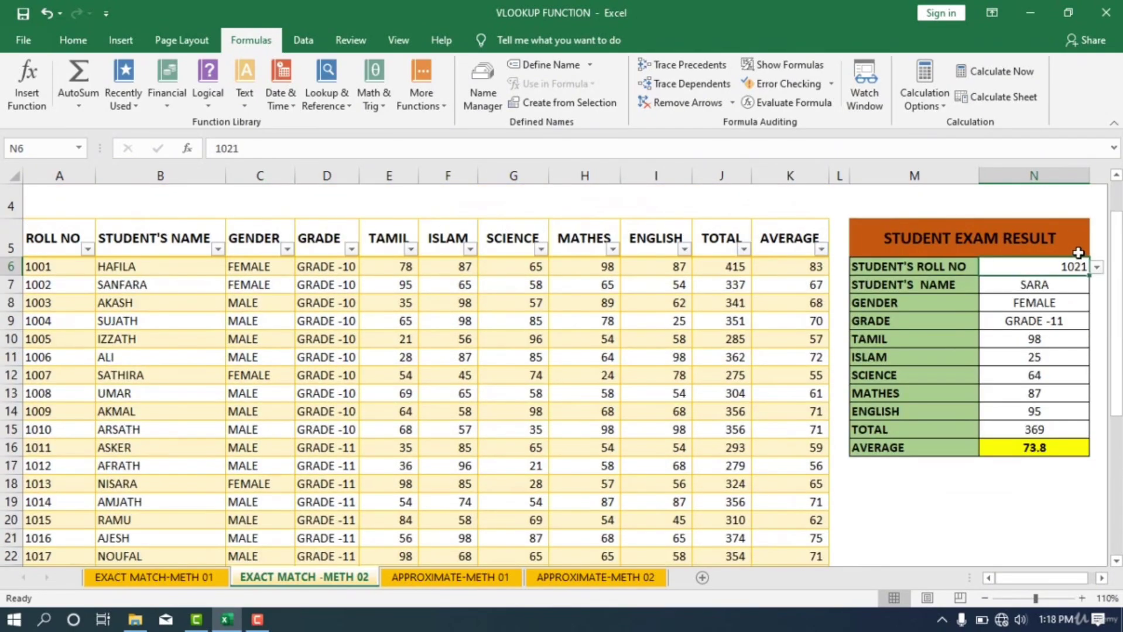
pyautogui.click(1094, 268)
pyautogui.scroll(-7, 660, 364)
pyautogui.scroll(1, 29, 299)
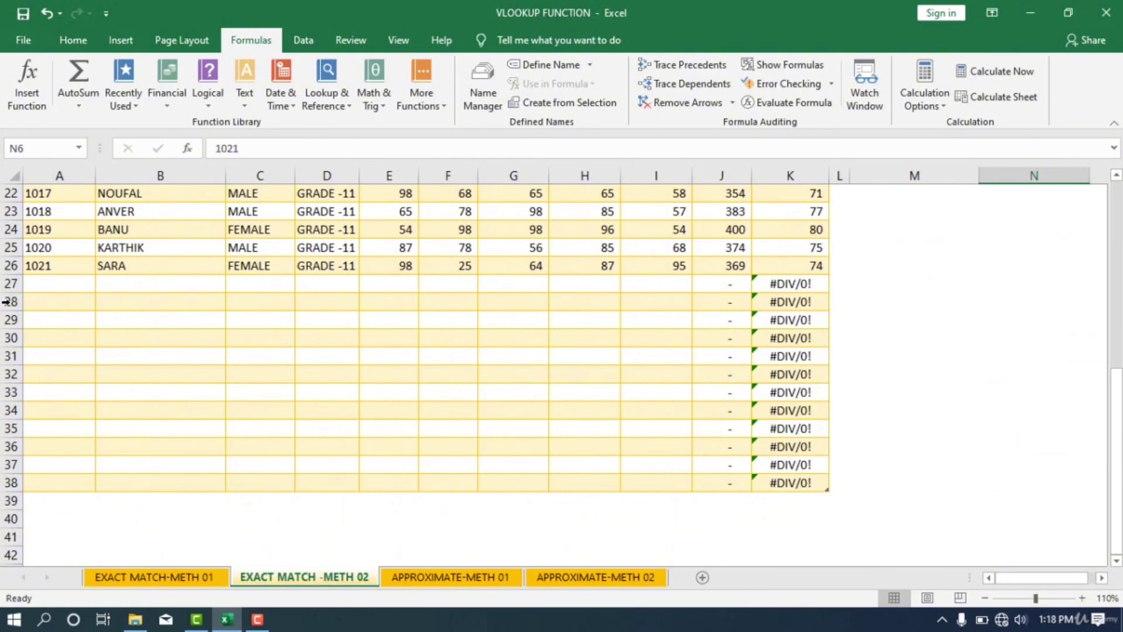
pyautogui.moveTo(11, 301); pyautogui.dragTo(13, 398)
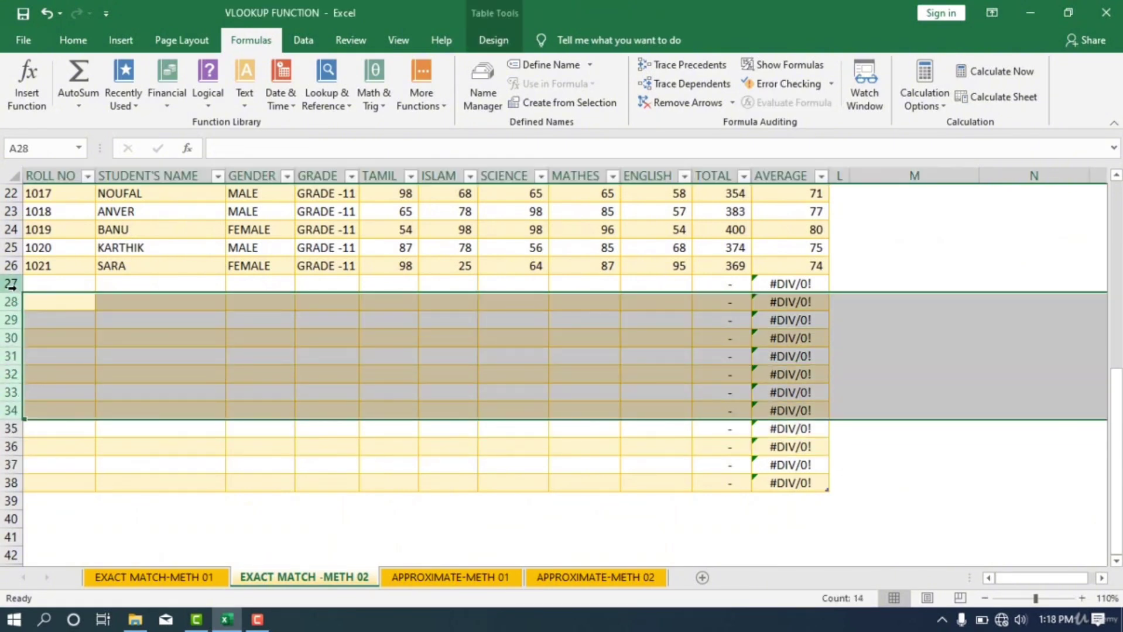
pyautogui.click(16, 287)
pyautogui.moveTo(16, 287); pyautogui.dragTo(24, 501)
pyautogui.hotkey('ctrl', '-')
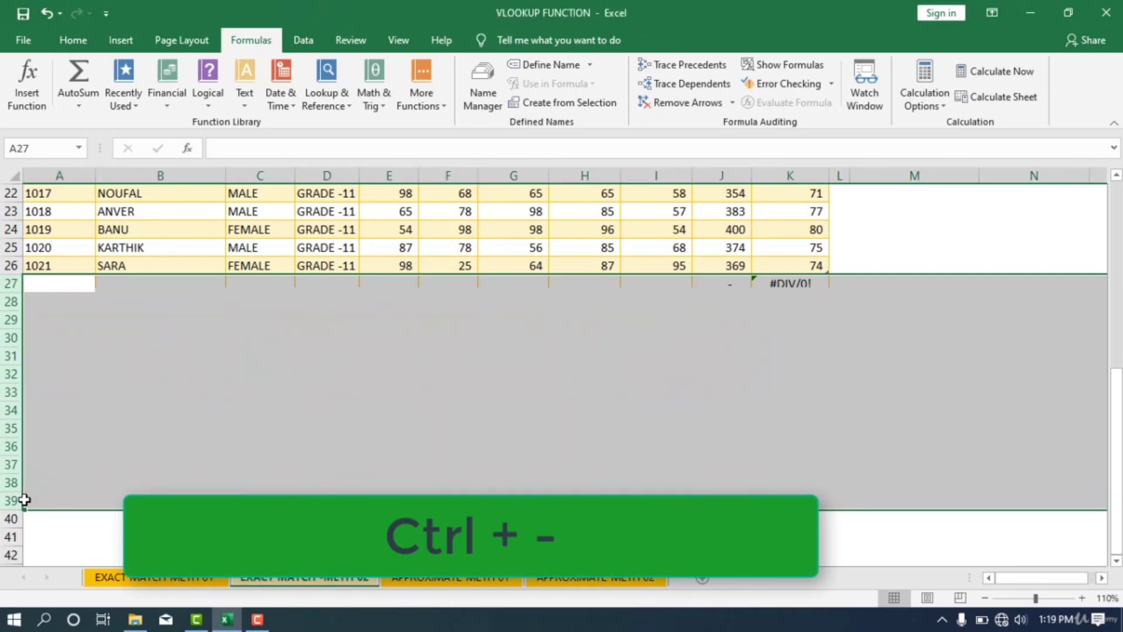
# Step: Inspect the end of the roll number list in cell N6 for leftover blank entries, leaving the selection as it is
pyautogui.click(566, 338)
pyautogui.scroll(6, 567, 338)
pyautogui.scroll(1, 566, 338)
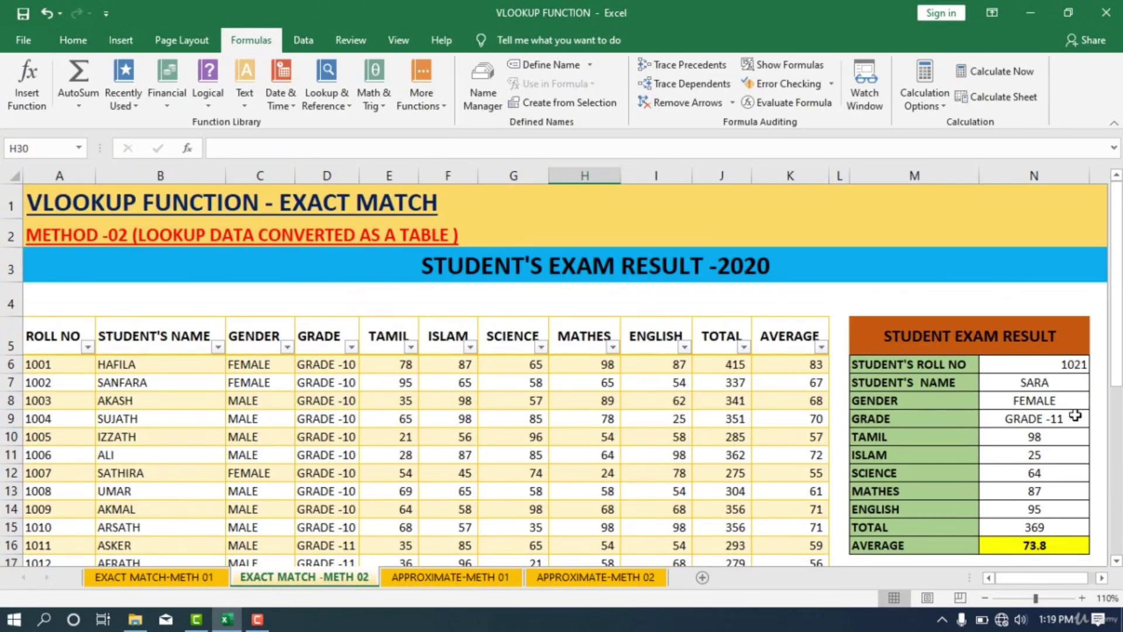
pyautogui.click(1074, 364)
pyautogui.click(1096, 365)
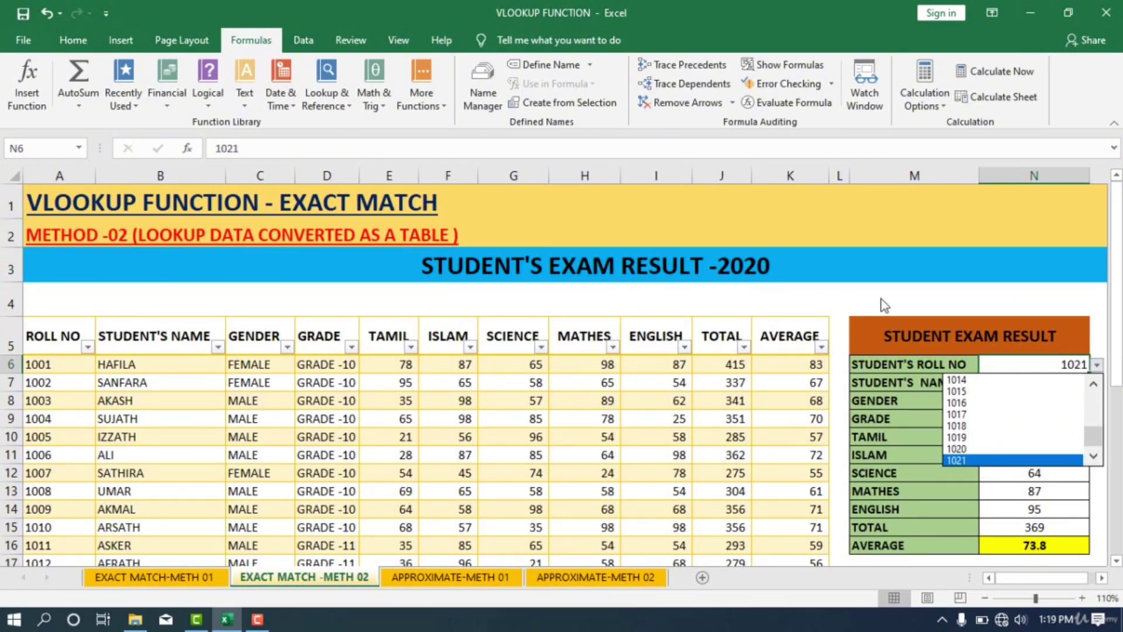
pyautogui.press('Escape')
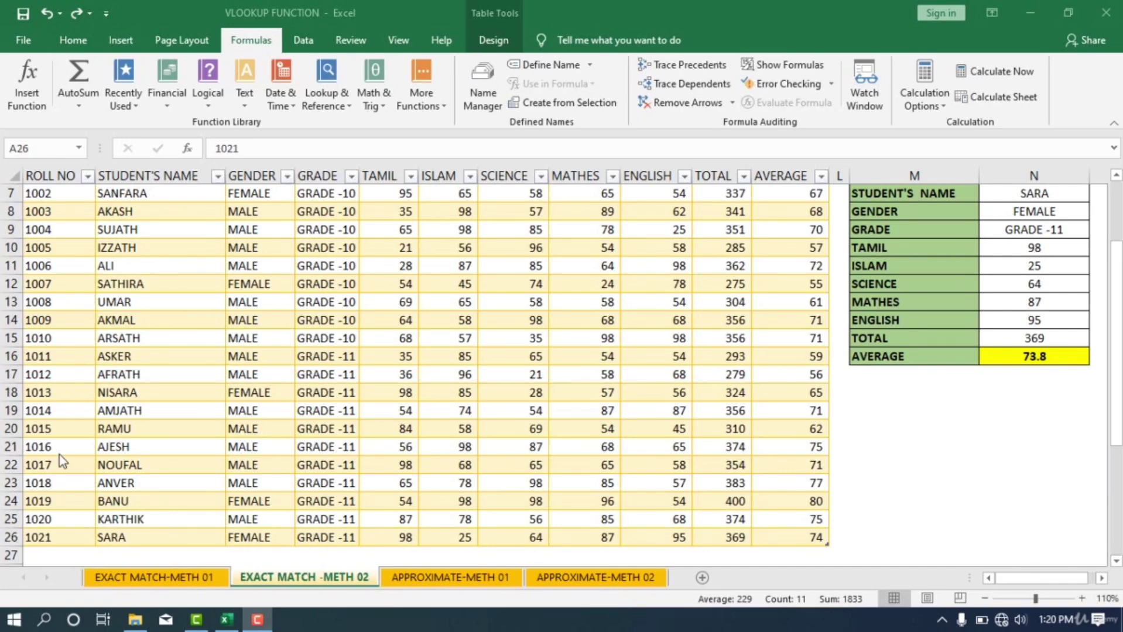
# Step: Delete the newly added student's entire row 26 from the table and view the result form
pyautogui.click(8, 538)
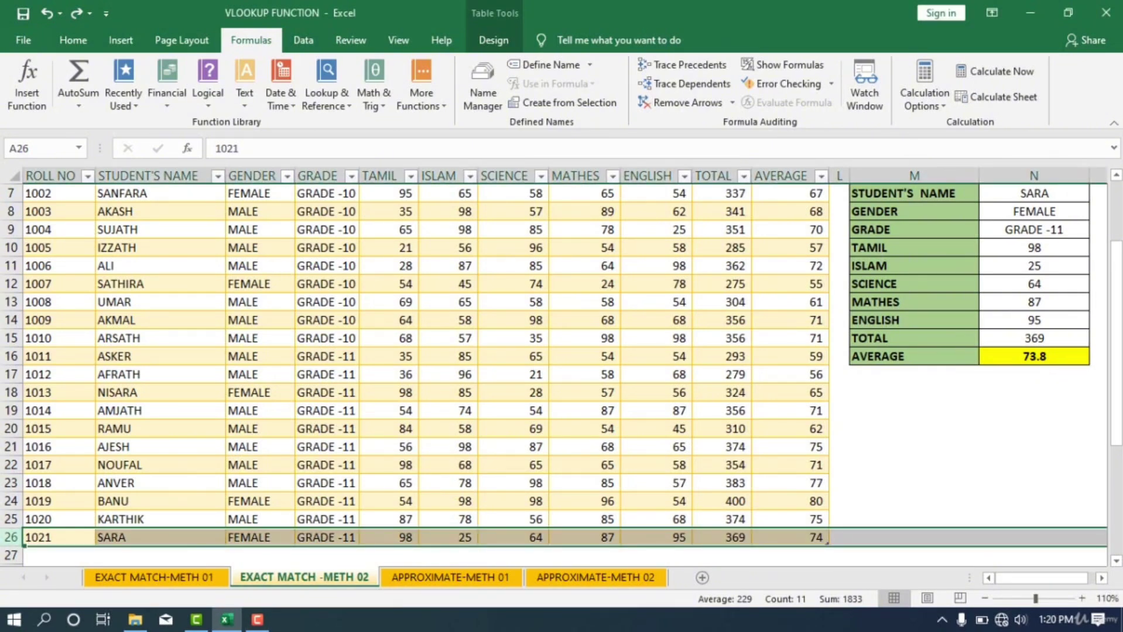
pyautogui.scroll(1, 1060, 321)
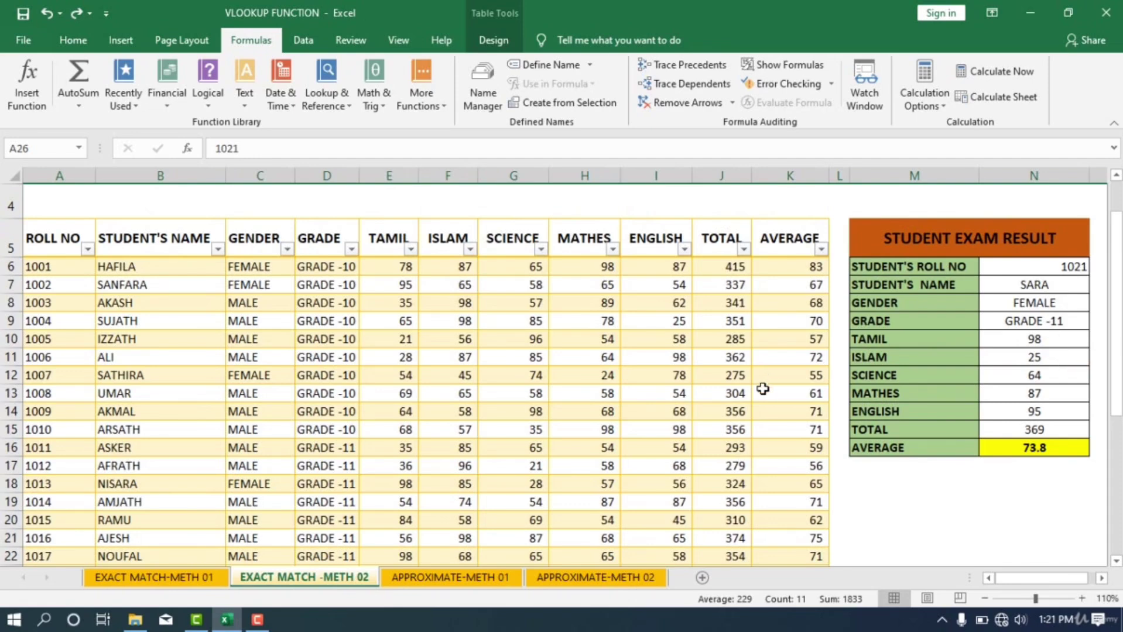
pyautogui.scroll(-1, 527, 374)
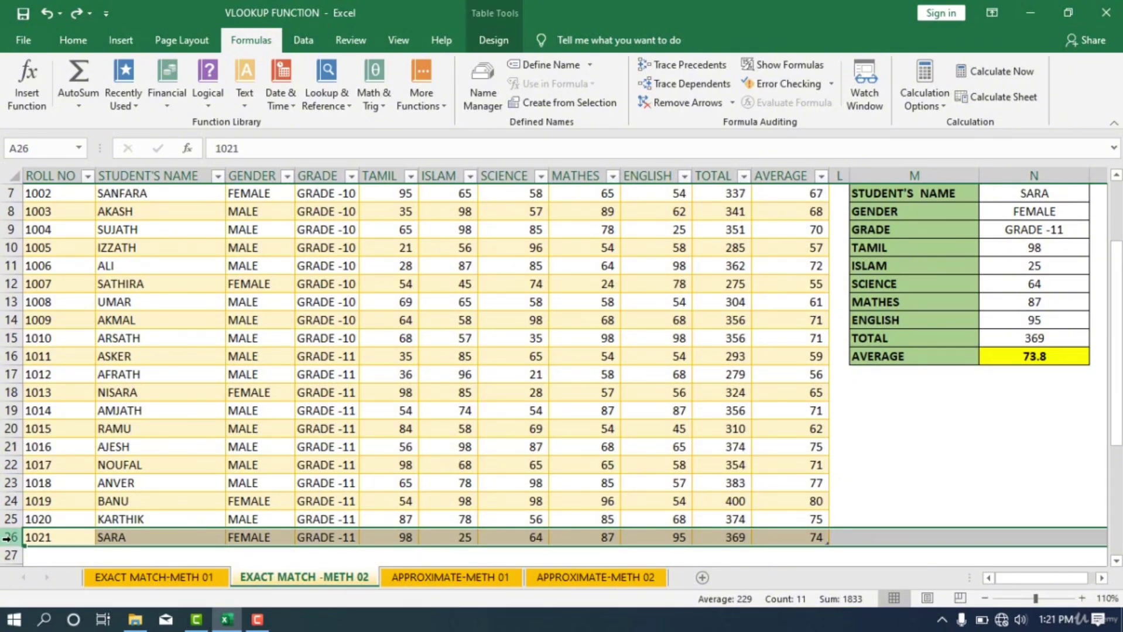
pyautogui.hotkey('ctrl', '-')
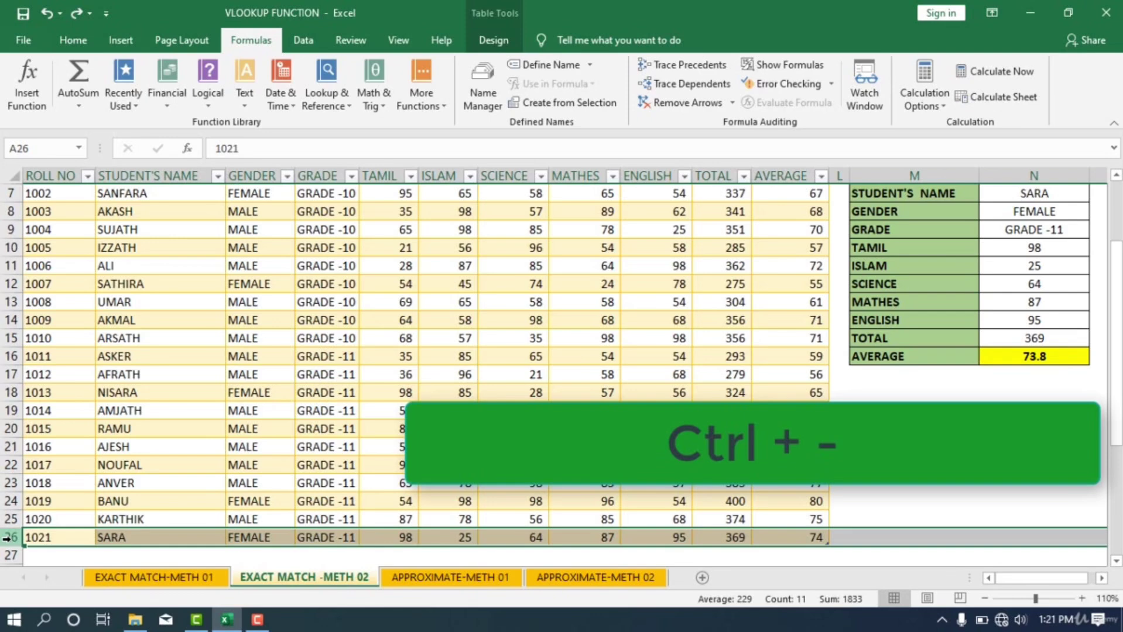
pyautogui.scroll(2, 870, 434)
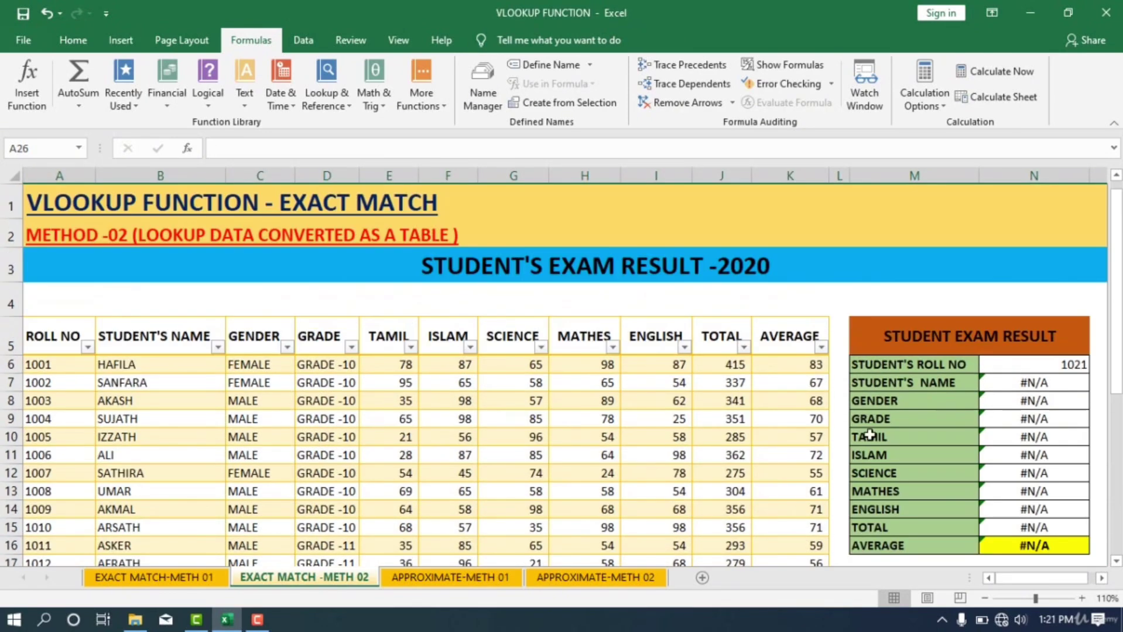
# Step: Check the roll number list in N6 for the deleted student and select the first student's roll number
pyautogui.click(1053, 366)
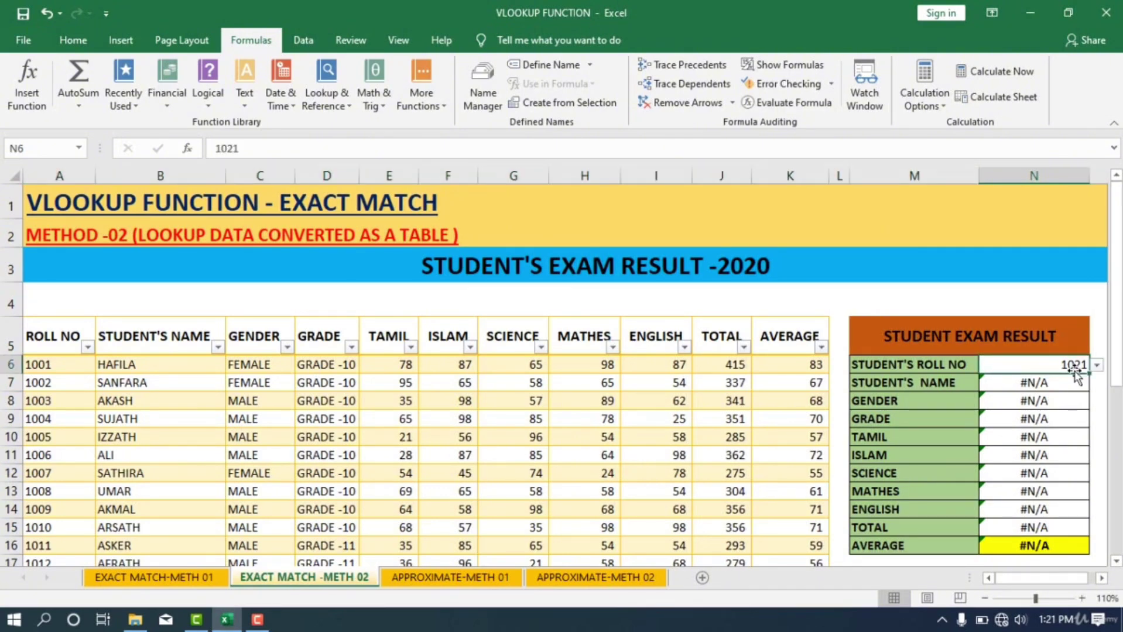
pyautogui.click(1098, 365)
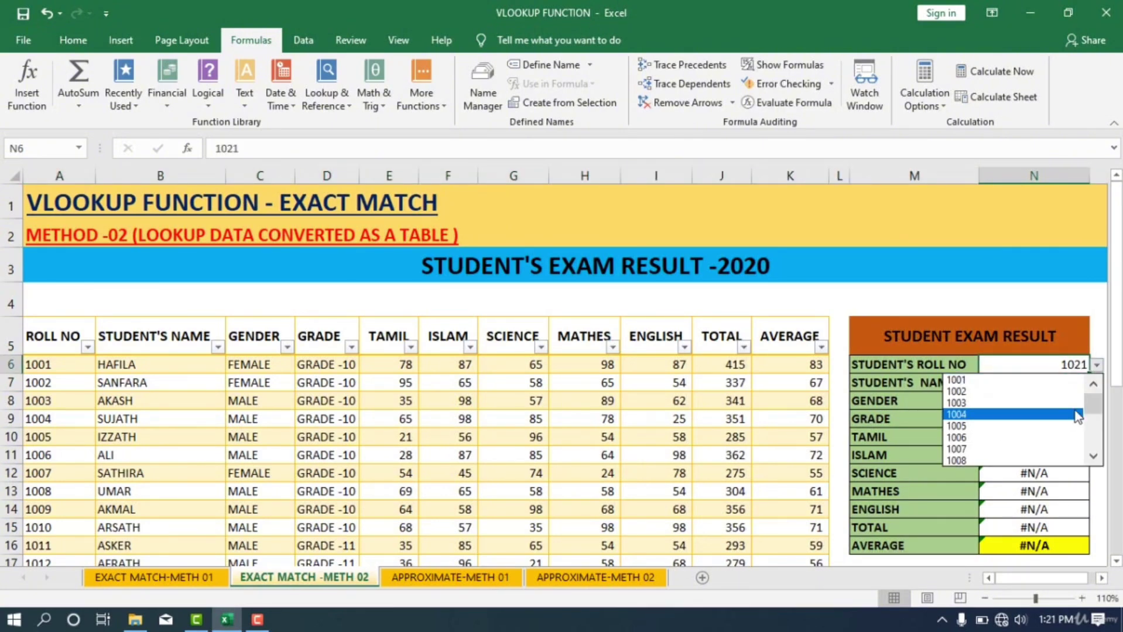
pyautogui.click(1106, 396)
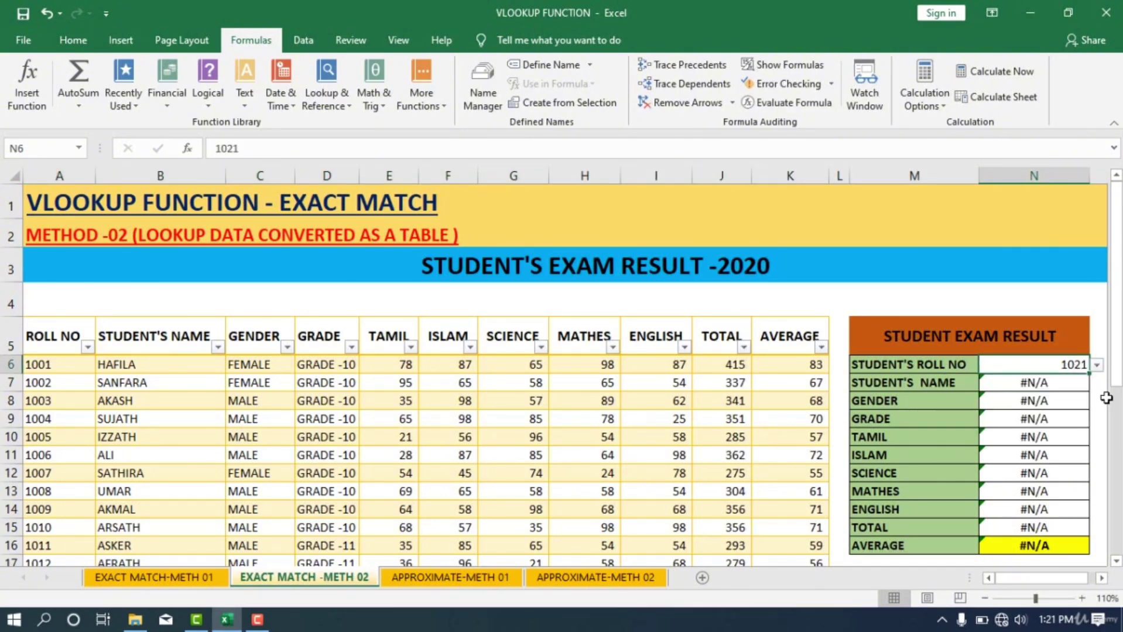
pyautogui.click(1097, 364)
pyautogui.scroll(-4, 1097, 422)
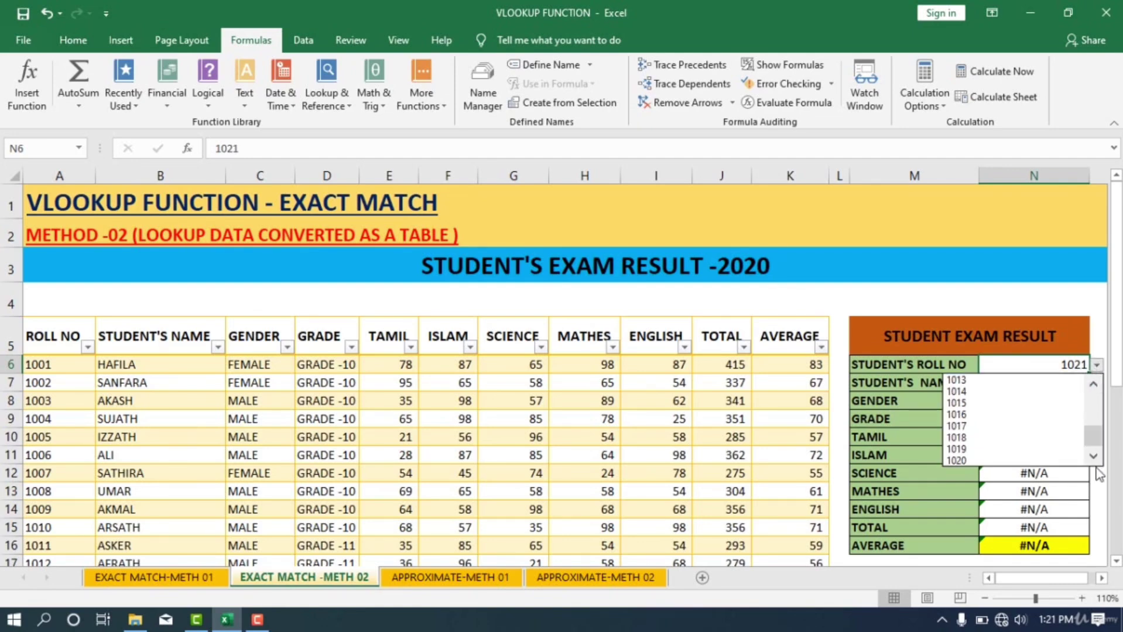
pyautogui.moveTo(1093, 436); pyautogui.dragTo(1089, 461)
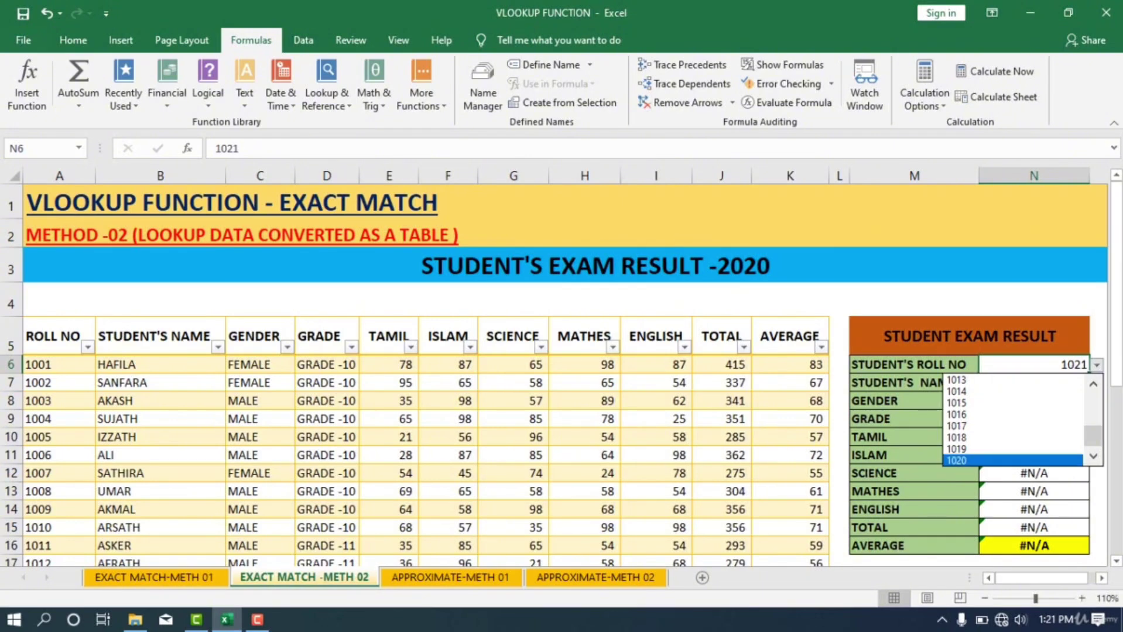
pyautogui.moveTo(1097, 436); pyautogui.dragTo(1095, 403)
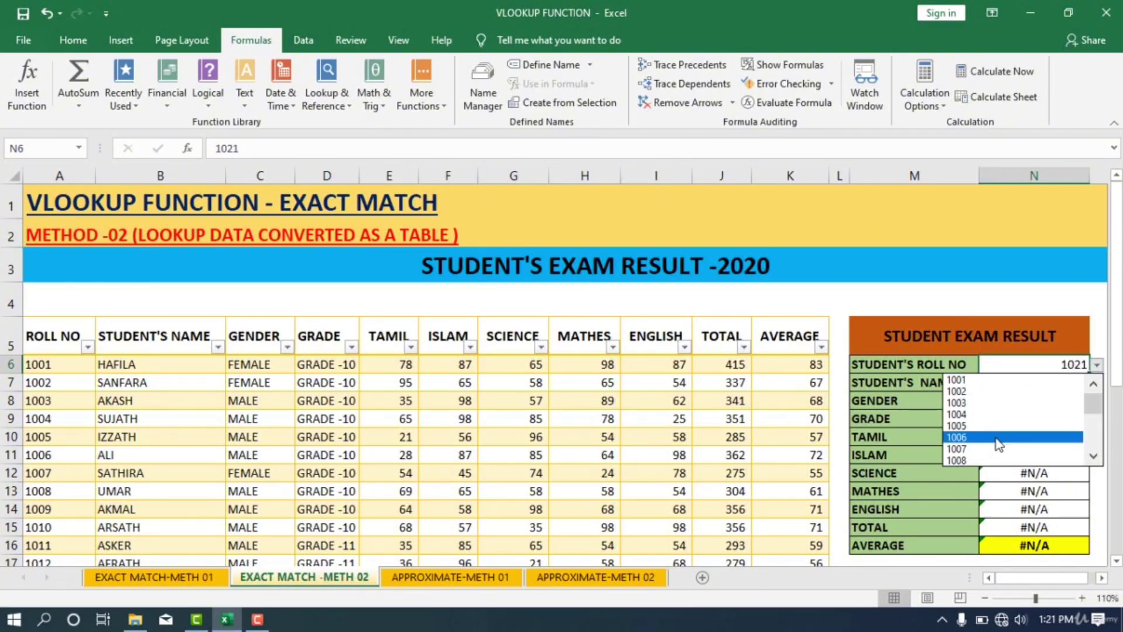
pyautogui.click(977, 381)
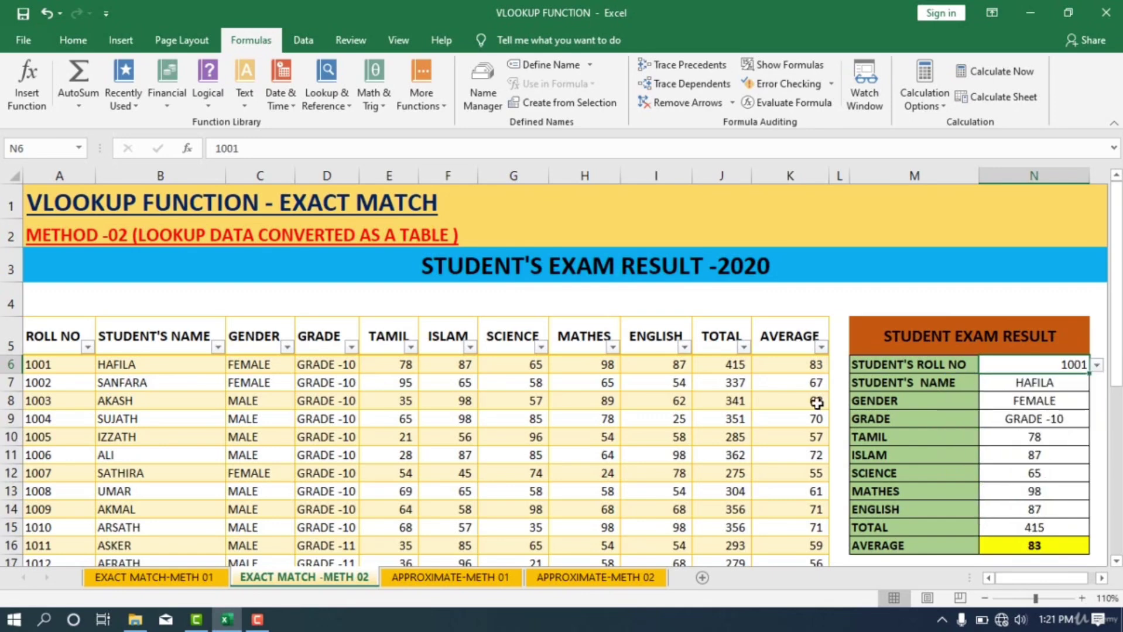
pyautogui.scroll(-3, 681, 426)
pyautogui.scroll(3, 440, 391)
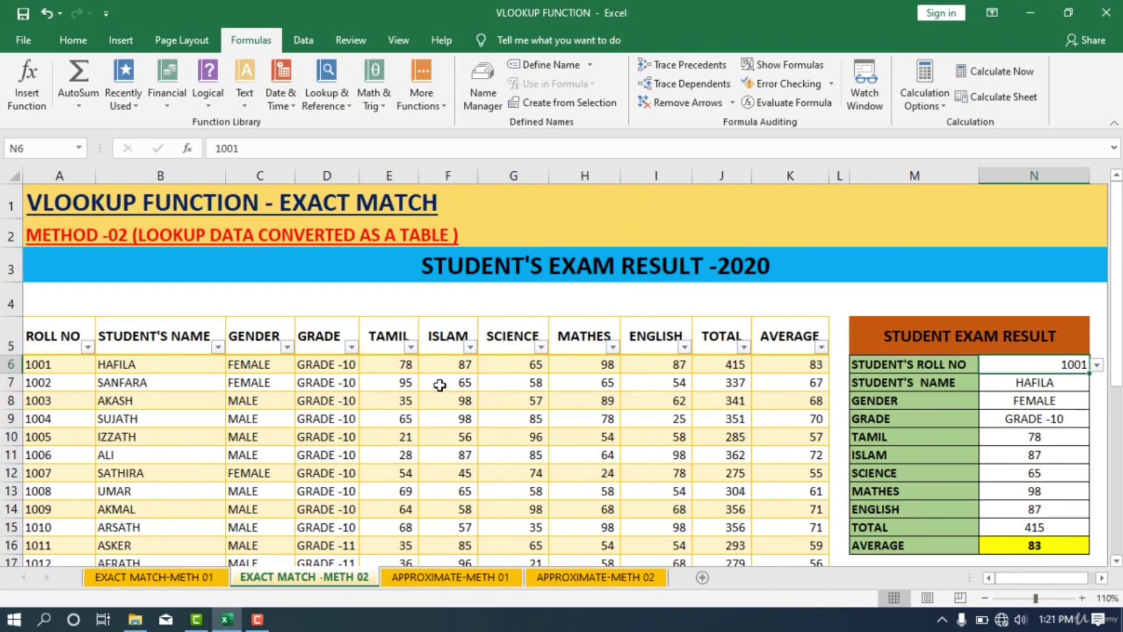
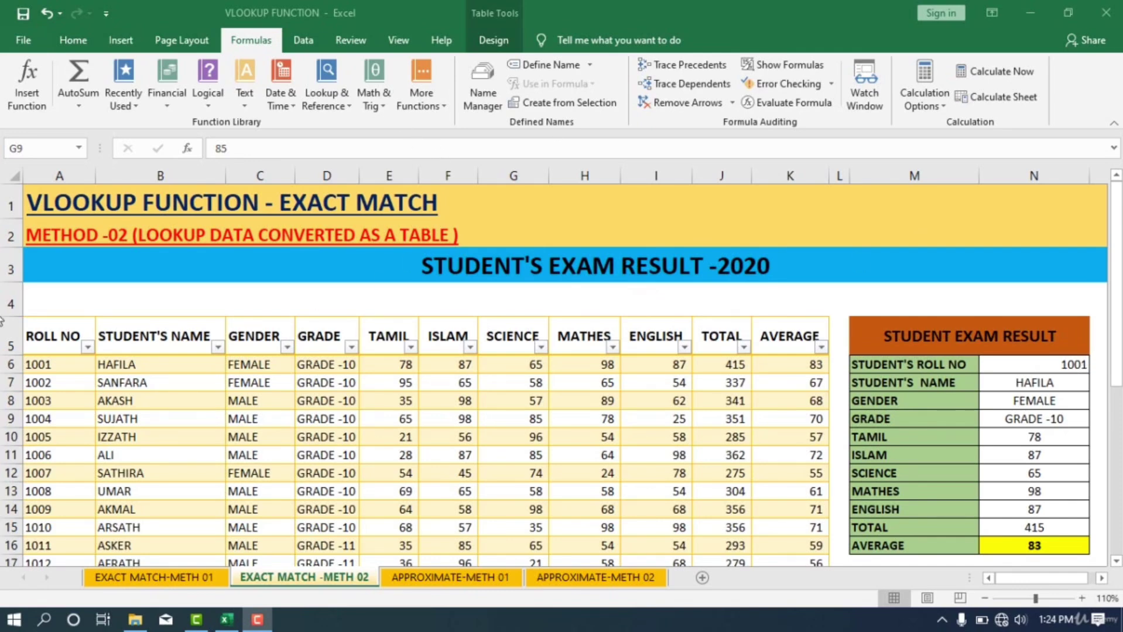
# Step: Filter the table's ROLL NO column to show only the first student's roll number
pyautogui.click(88, 348)
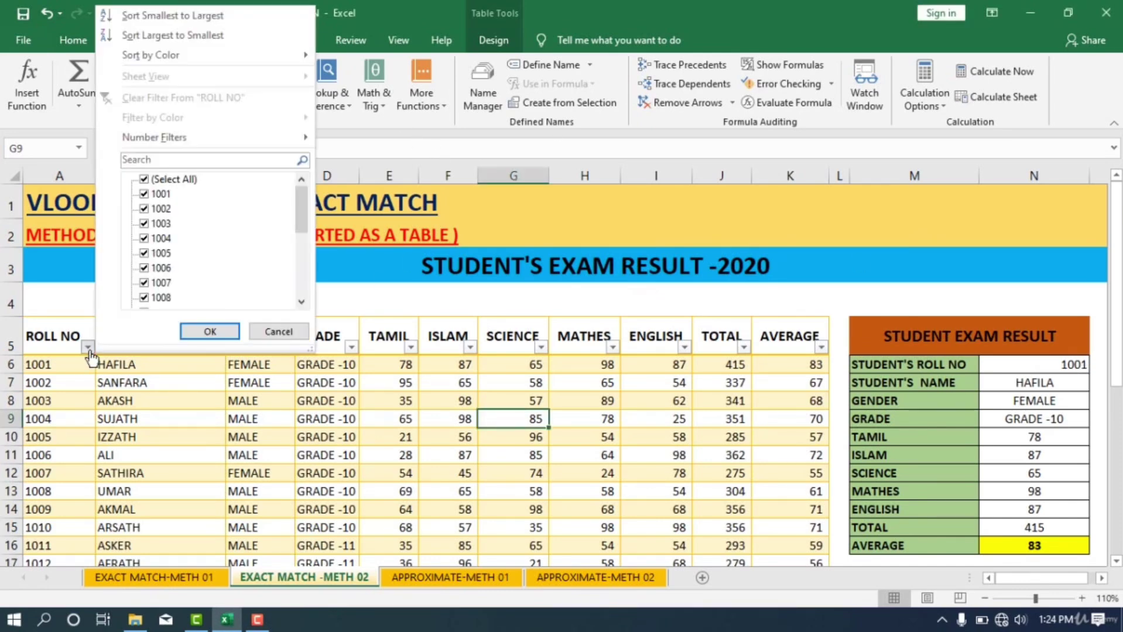
pyautogui.click(160, 182)
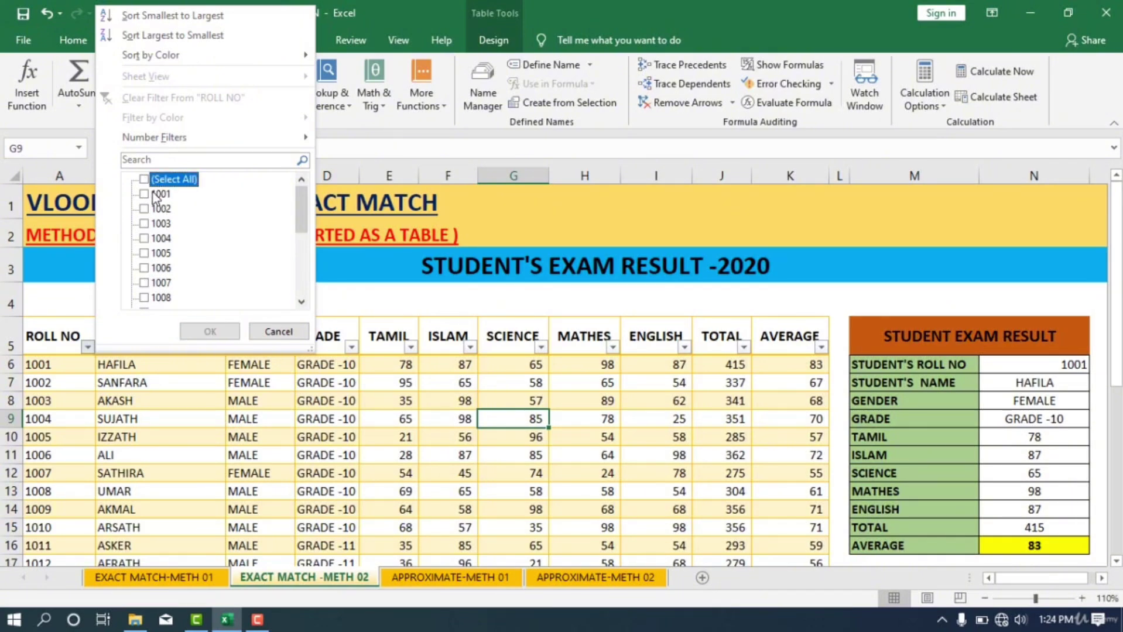
pyautogui.click(148, 195)
pyautogui.click(148, 195)
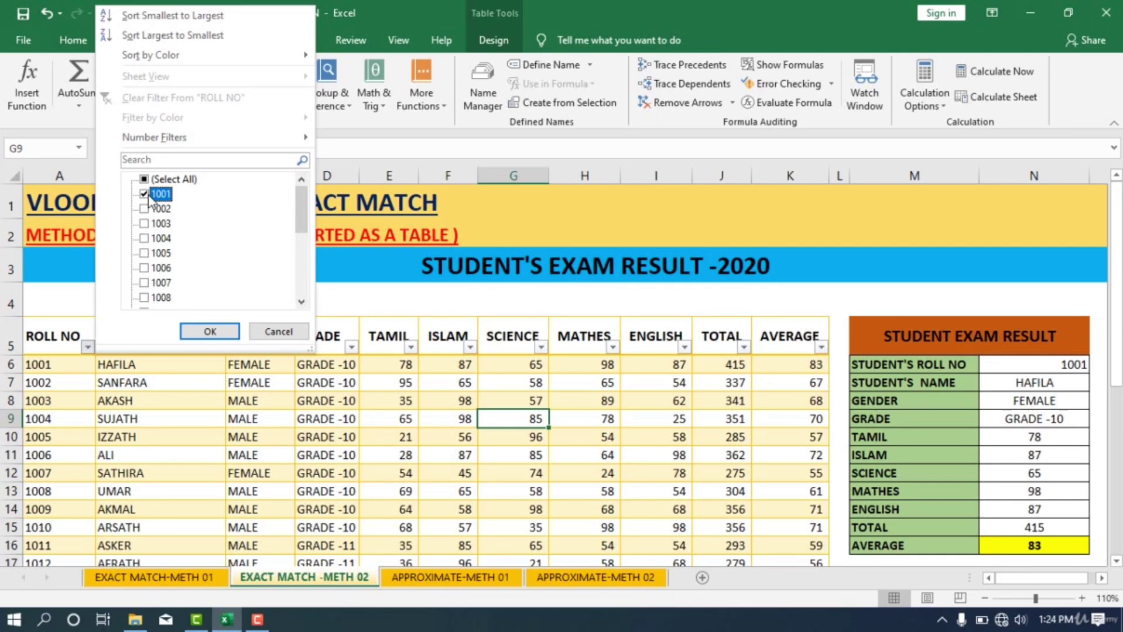
pyautogui.click(209, 332)
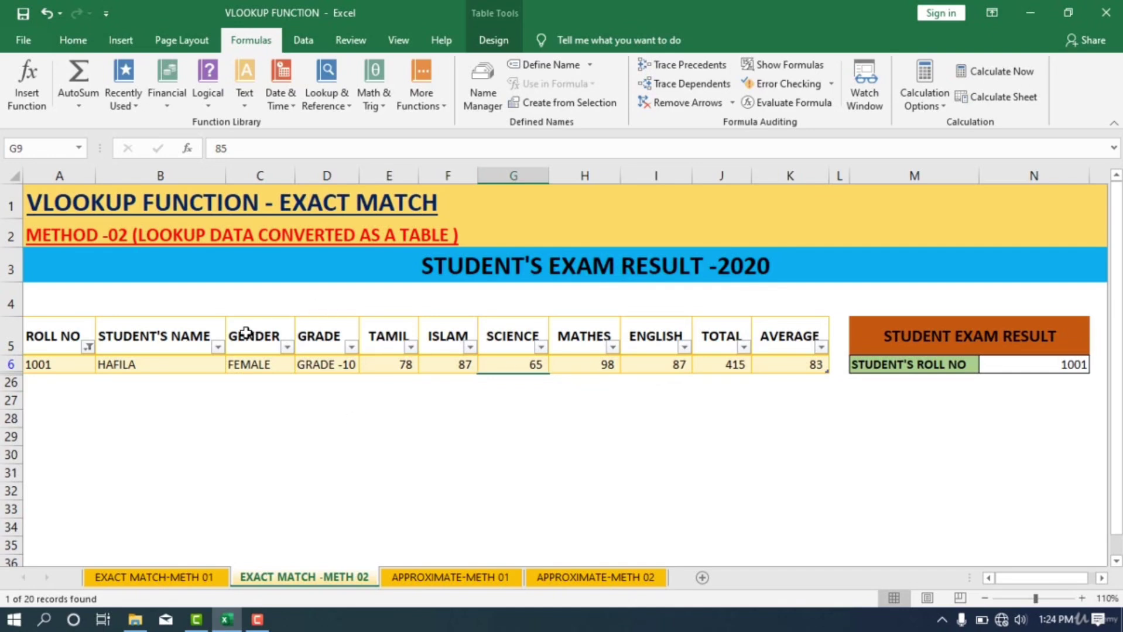
# Step: Clear the filter from the ROLL NO column and look over the full student table
pyautogui.click(88, 347)
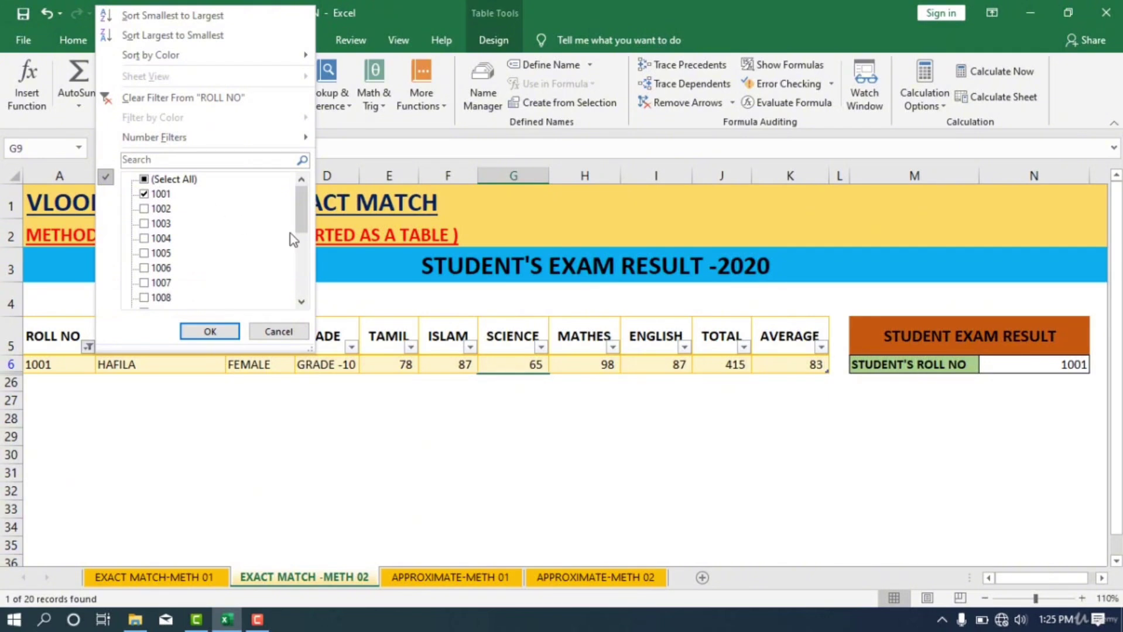
pyautogui.moveTo(301, 225); pyautogui.dragTo(309, 196)
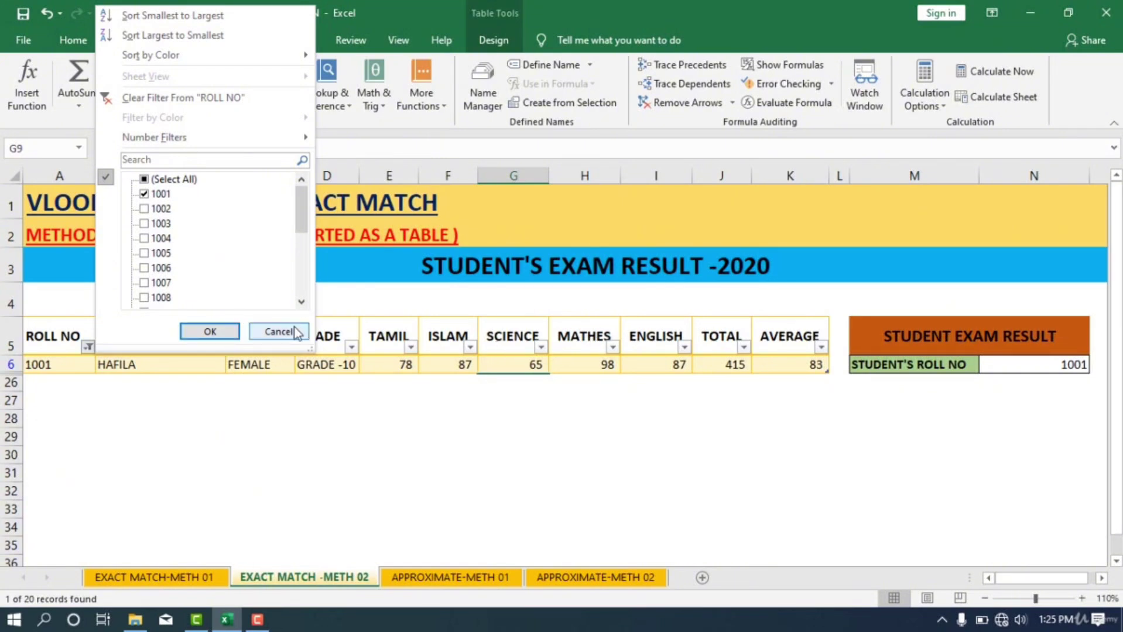
pyautogui.click(189, 99)
pyautogui.scroll(-2, 506, 474)
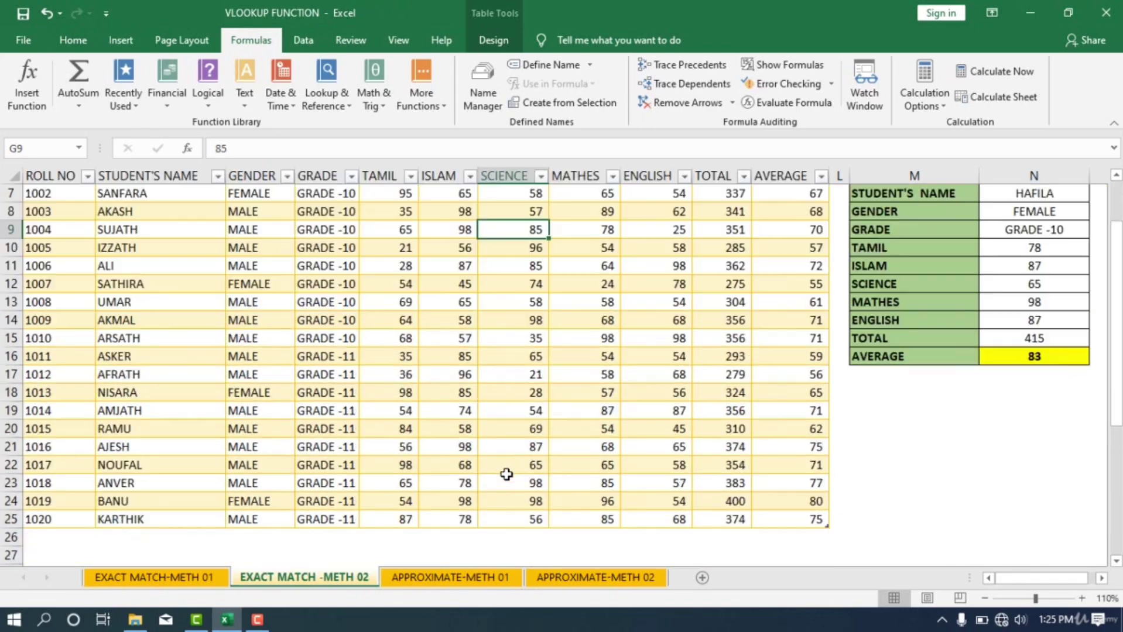
pyautogui.scroll(-1, 507, 474)
pyautogui.scroll(4, 506, 474)
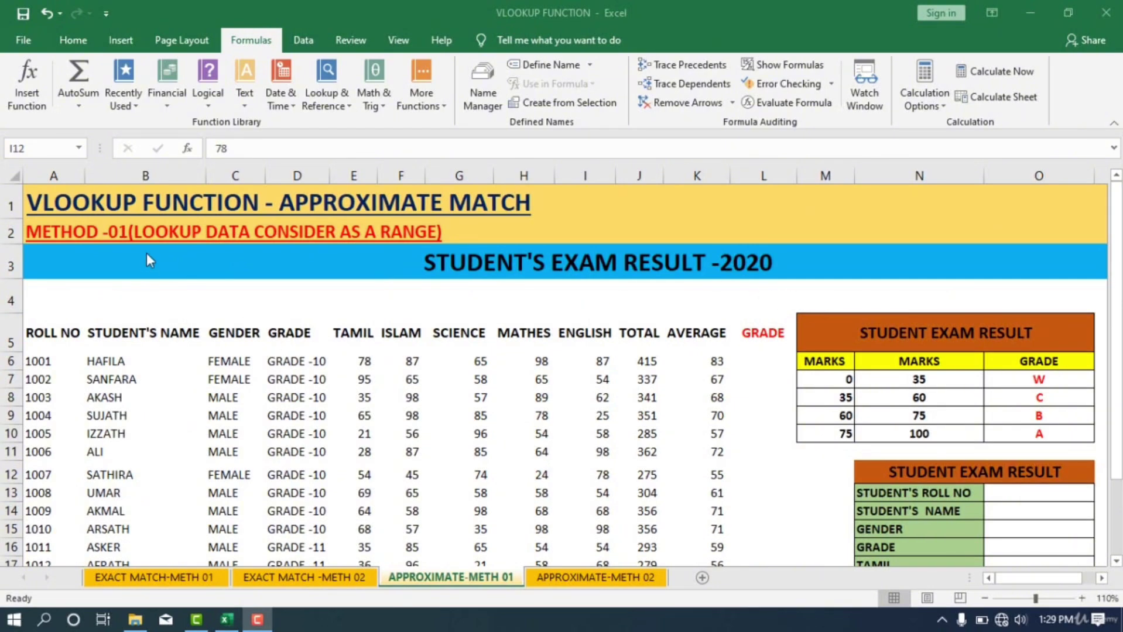
# Step: Examine the student records on the APPROXIMATE-METH 01 sheet, from ROLL NO in A6 across to the AVERAGE column
pyautogui.scroll(-1, 150, 239)
pyautogui.scroll(1, 150, 239)
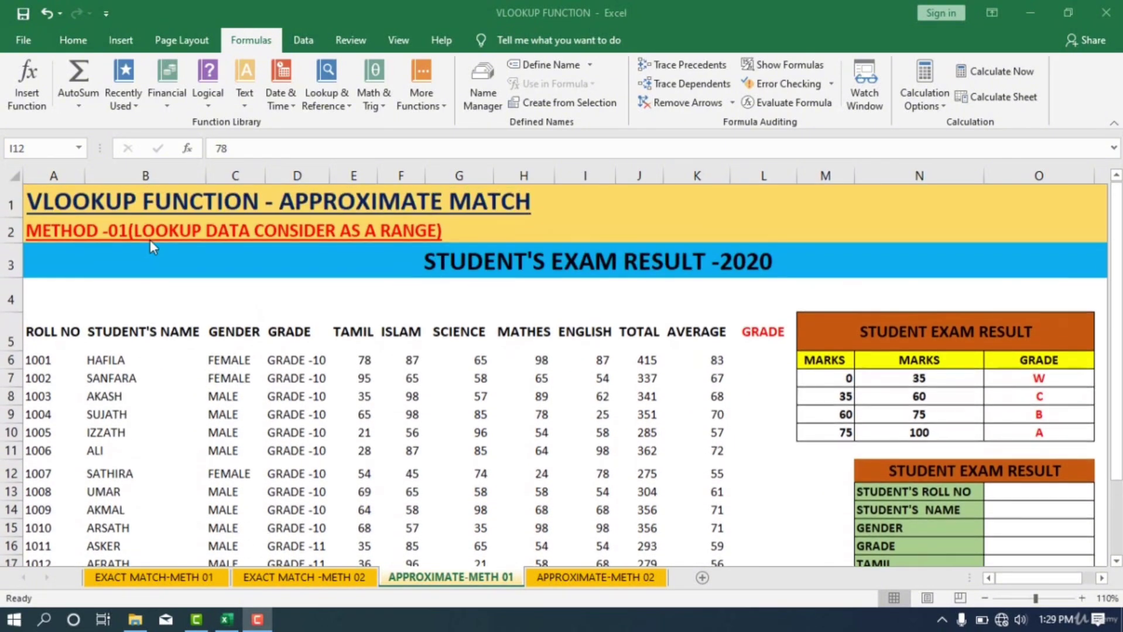
pyautogui.moveTo(47, 357); pyautogui.dragTo(691, 505)
pyautogui.scroll(2, 513, 460)
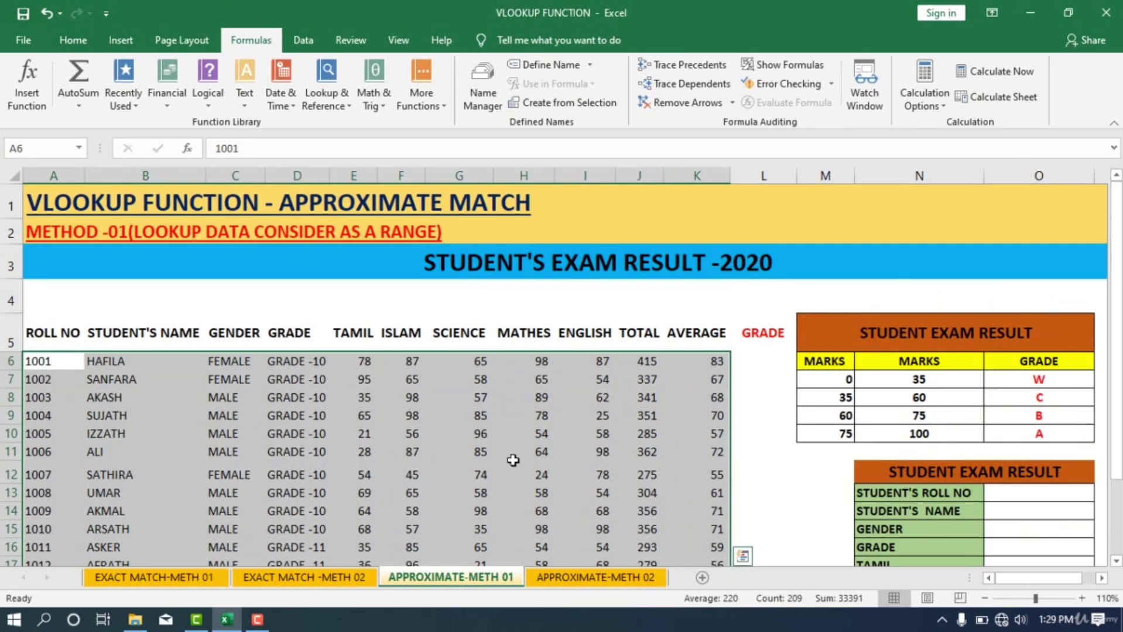
pyautogui.scroll(-1, 293, 396)
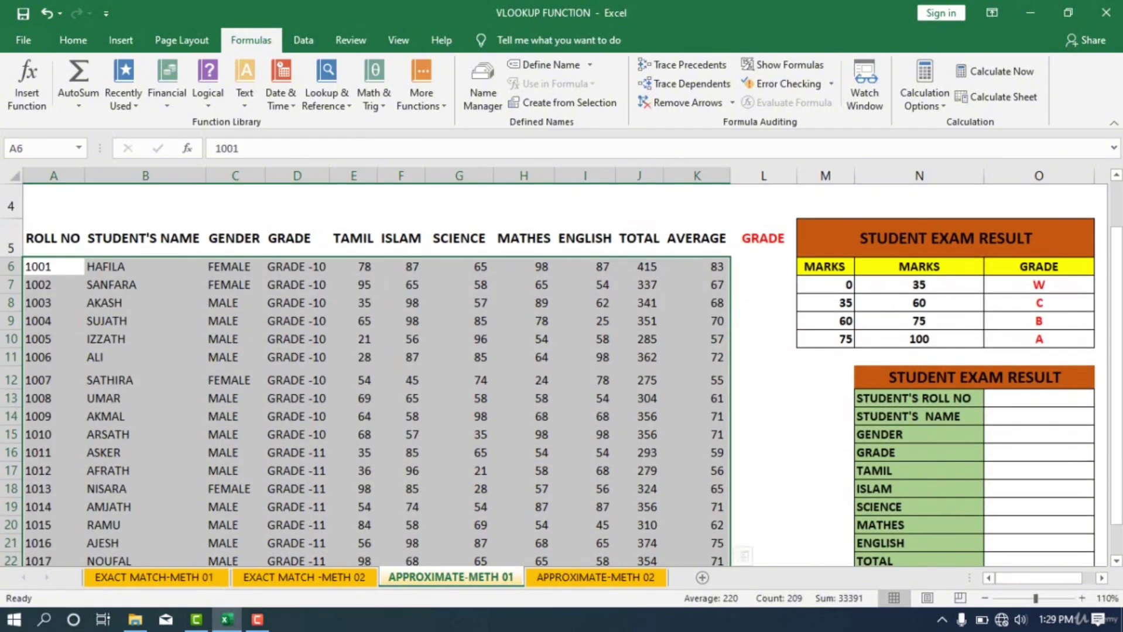
pyautogui.click(1031, 505)
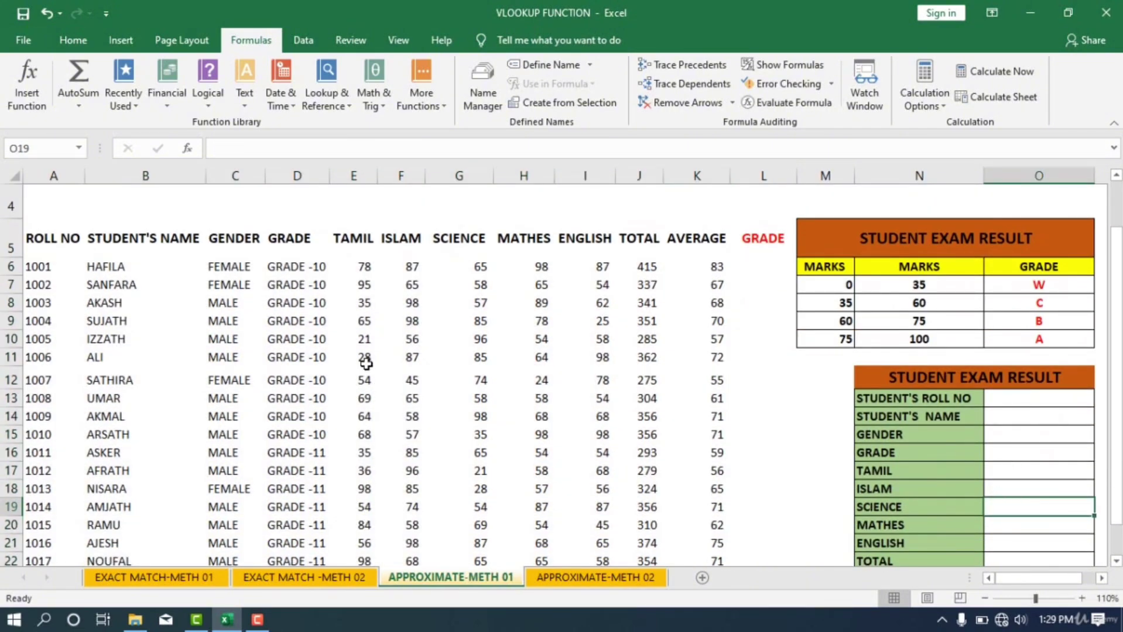
pyautogui.scroll(1, 843, 521)
pyautogui.scroll(-1, 985, 463)
# Step: Go through the result form's value cells from the roll number in O13 to the average in O23
pyautogui.click(1035, 399)
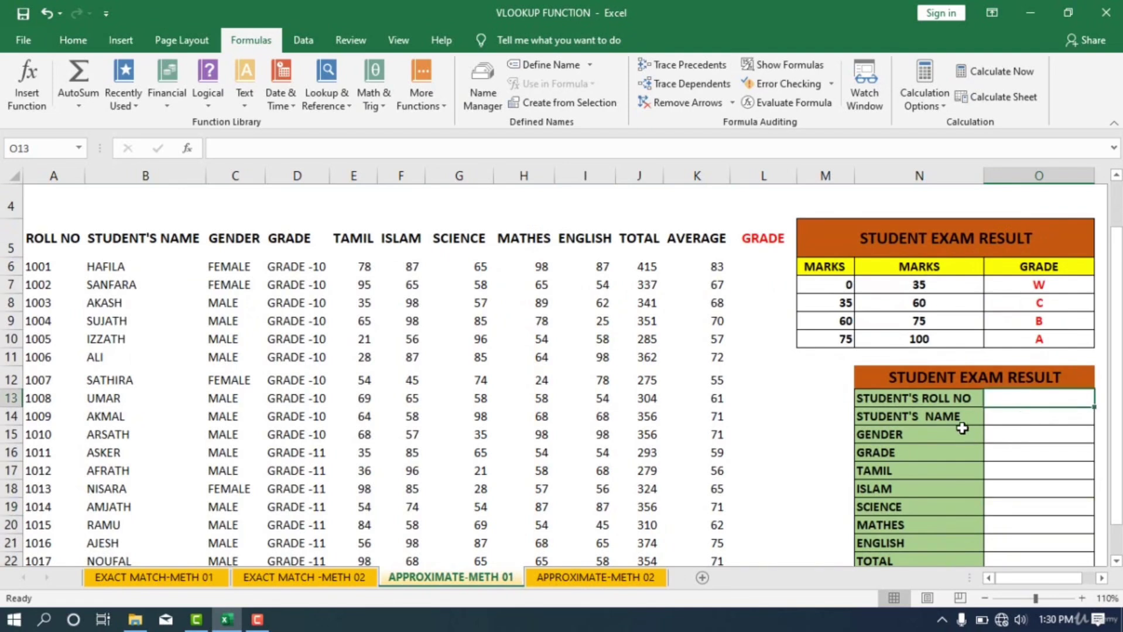
pyautogui.click(995, 421)
pyautogui.click(996, 439)
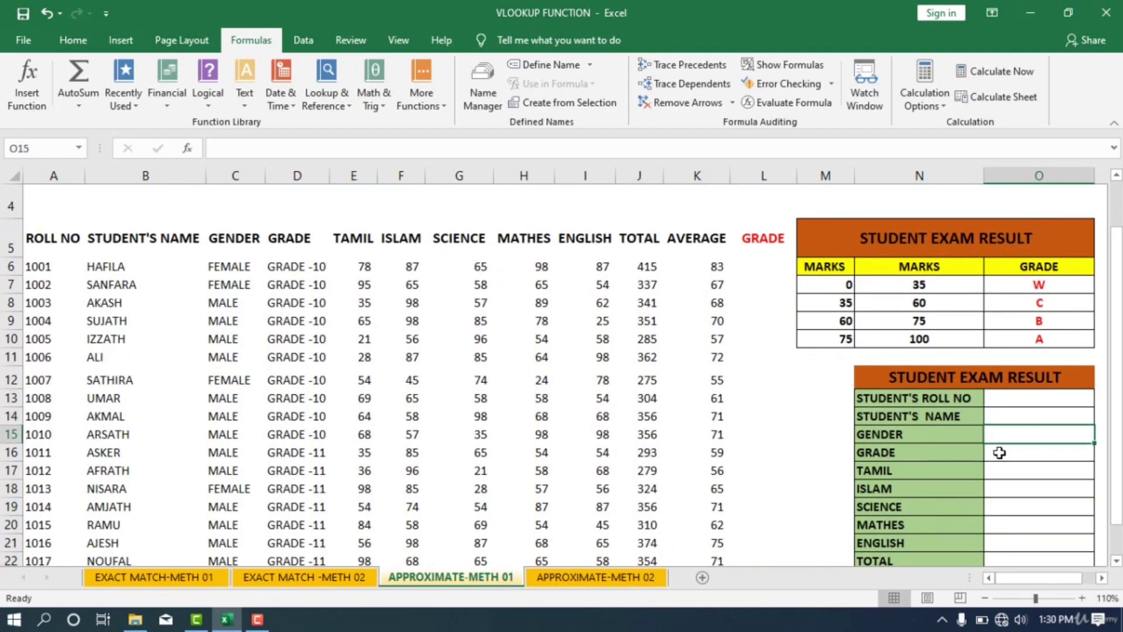
pyautogui.click(997, 455)
pyautogui.click(998, 474)
pyautogui.click(999, 493)
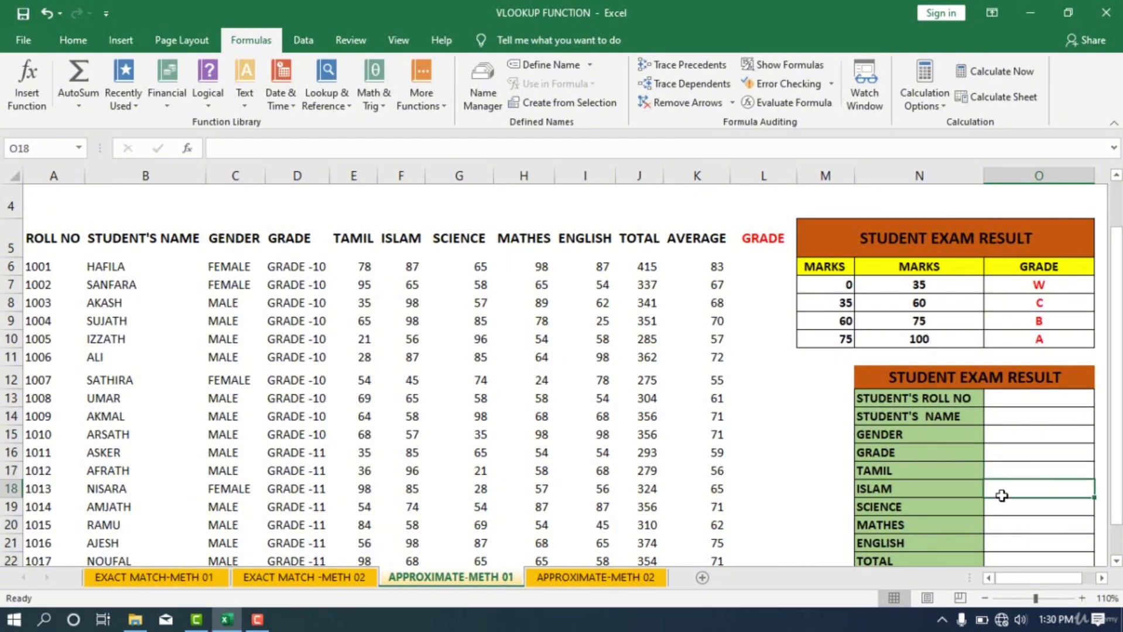
pyautogui.click(1002, 508)
pyautogui.click(1001, 521)
pyautogui.click(999, 542)
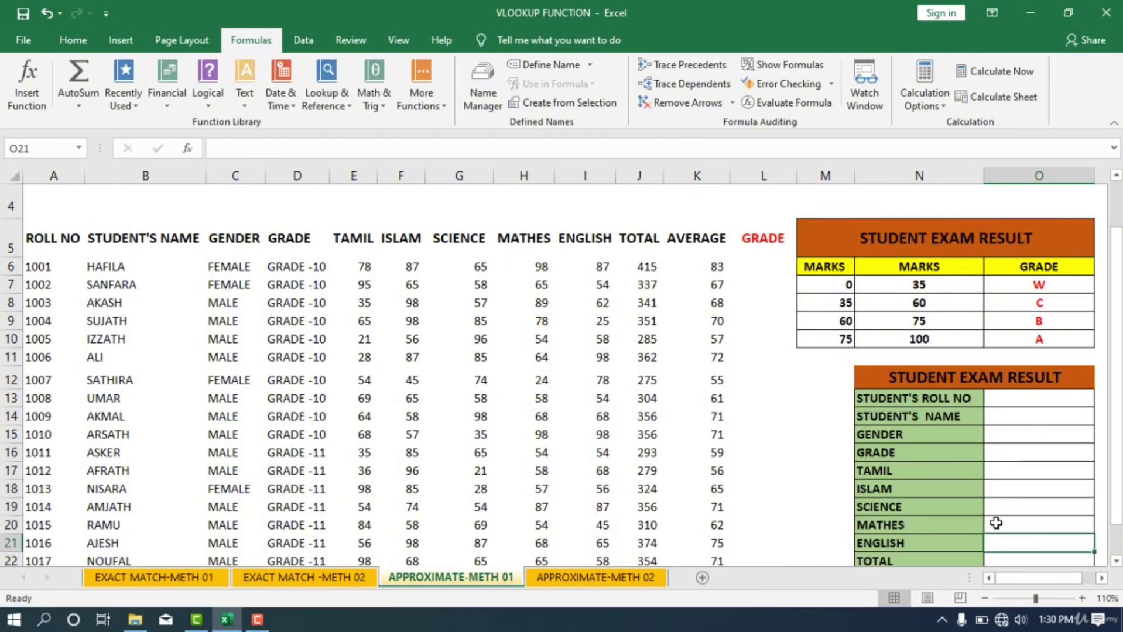
pyautogui.scroll(-2, 995, 521)
pyautogui.click(1005, 415)
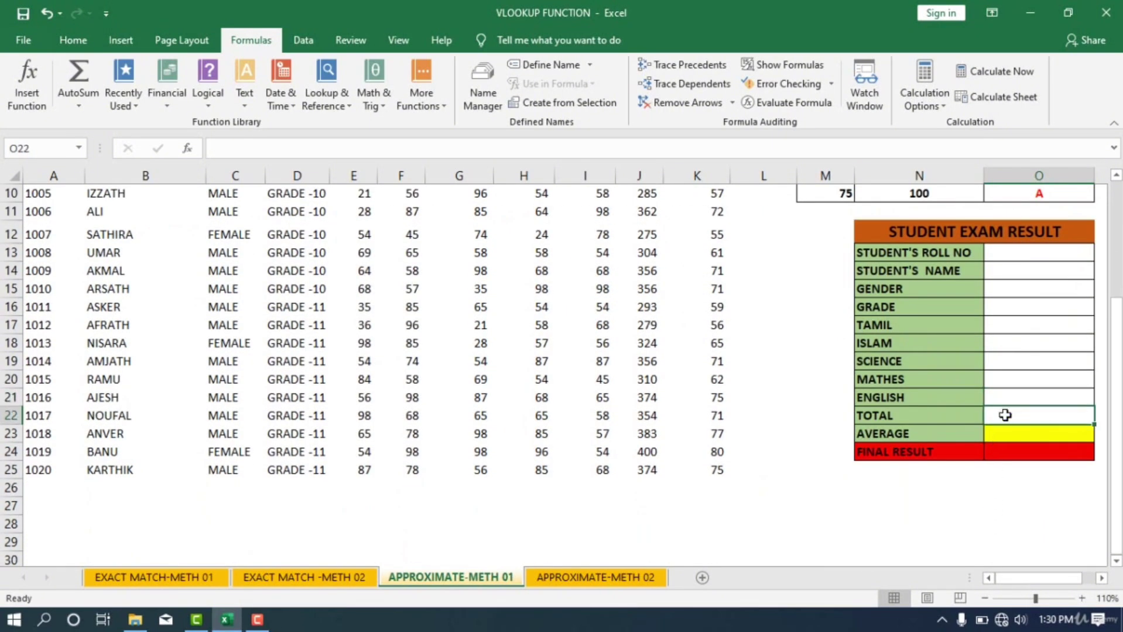
pyautogui.click(1022, 431)
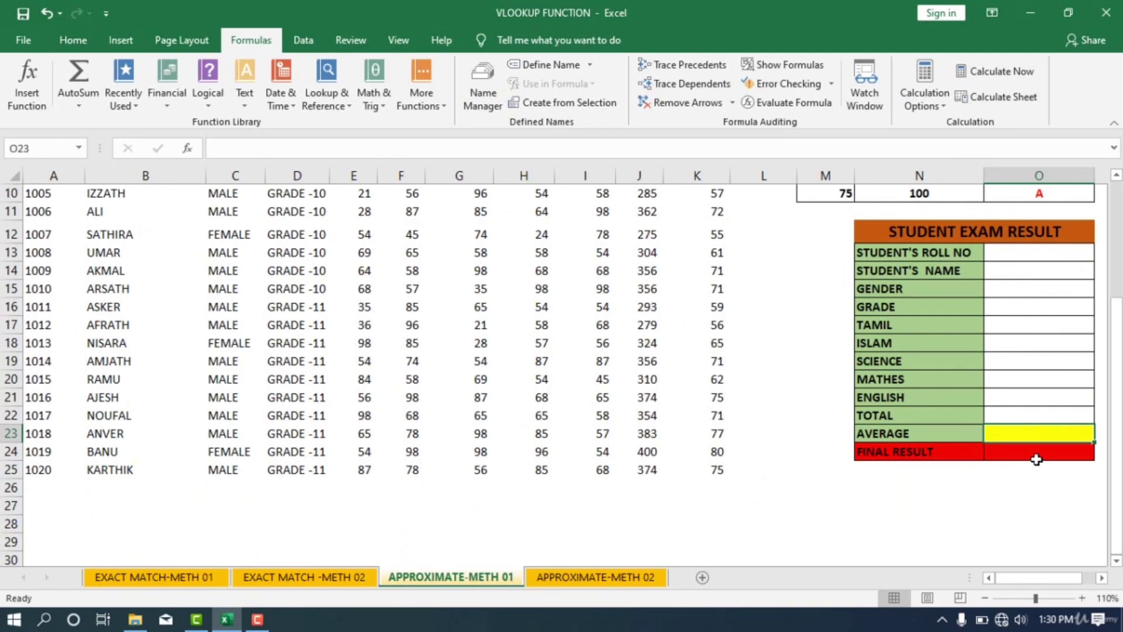
# Step: Compare the marks and grade table in M6:O10 with the result form's FINAL RESULT cell O24
pyautogui.scroll(3, 1038, 459)
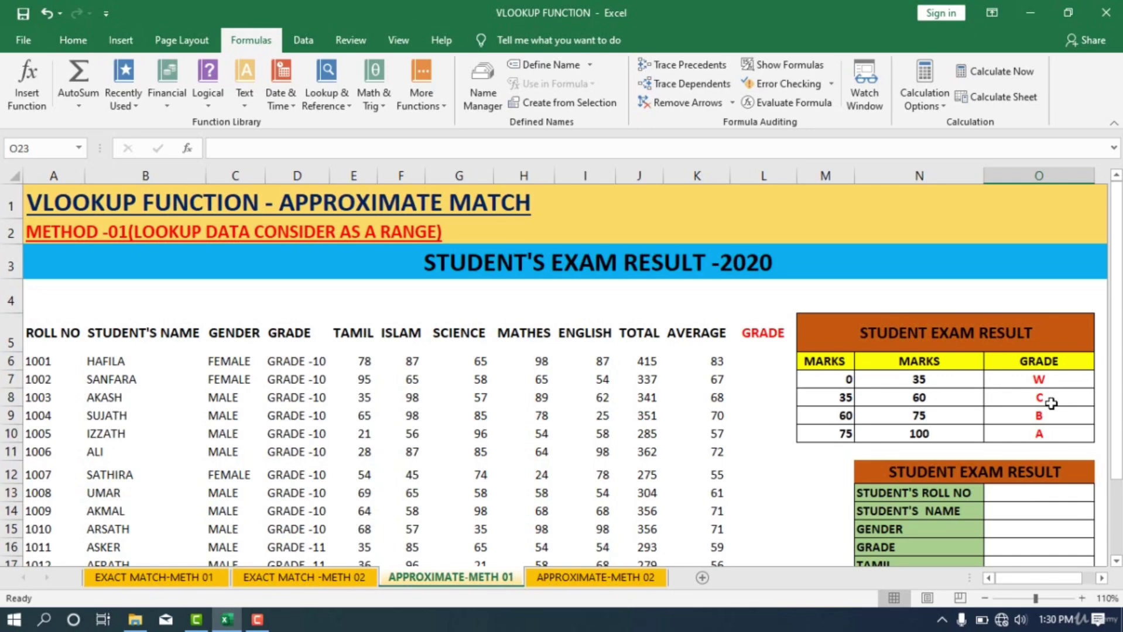
pyautogui.scroll(-4, 1051, 404)
pyautogui.click(1025, 395)
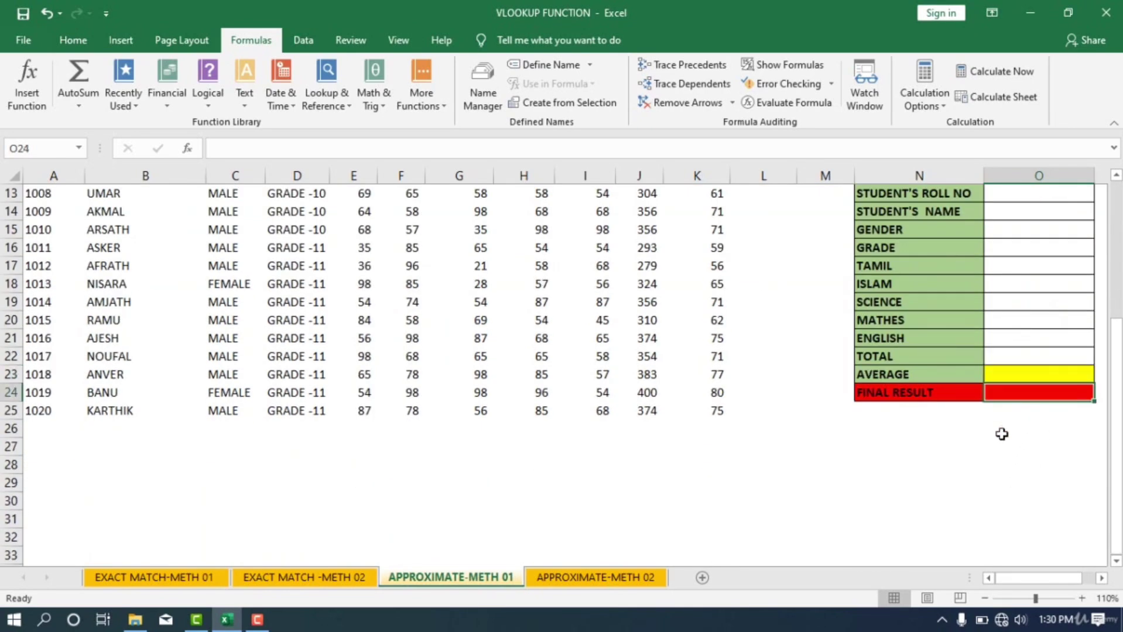
pyautogui.scroll(3, 1001, 434)
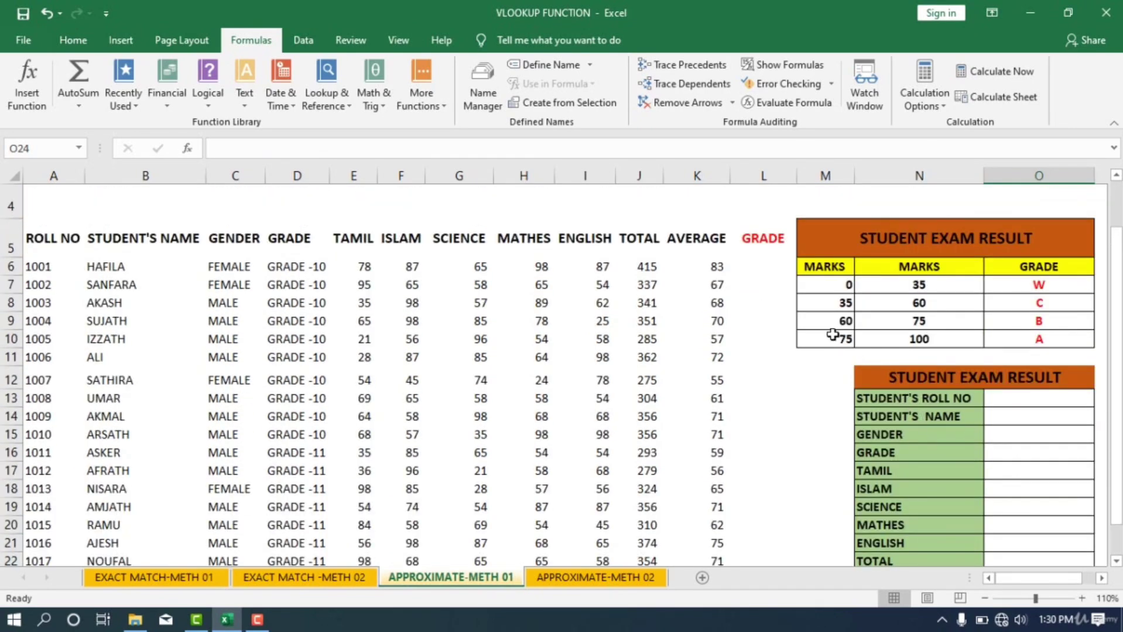
pyautogui.scroll(-2, 924, 417)
pyautogui.scroll(2, 922, 413)
pyautogui.scroll(-3, 1043, 428)
pyautogui.scroll(4, 932, 404)
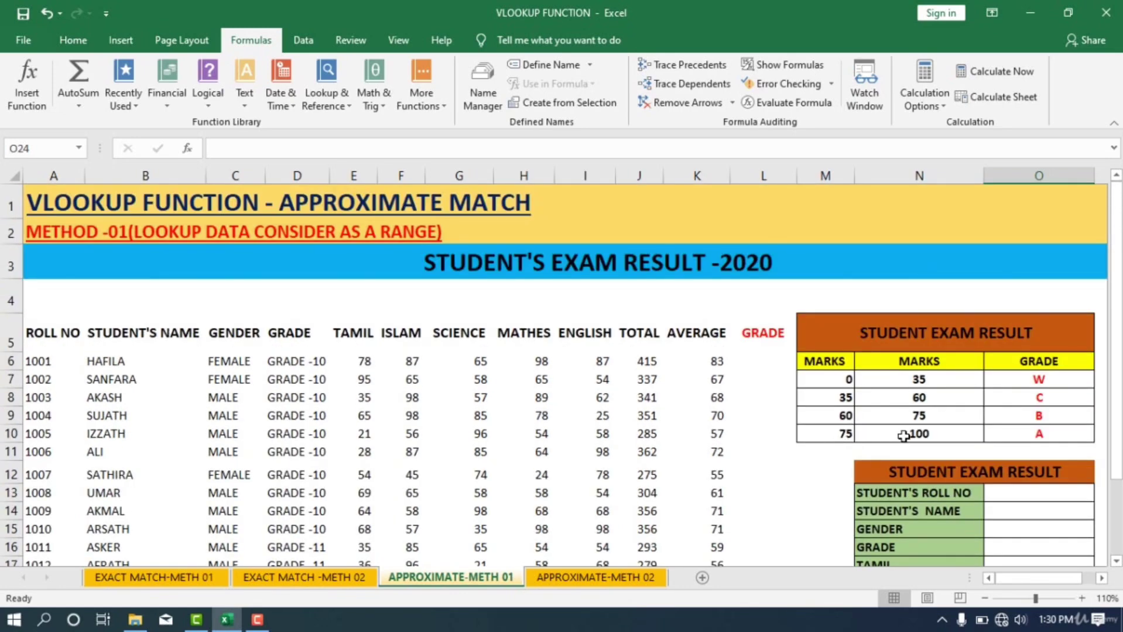
pyautogui.scroll(-4, 1040, 436)
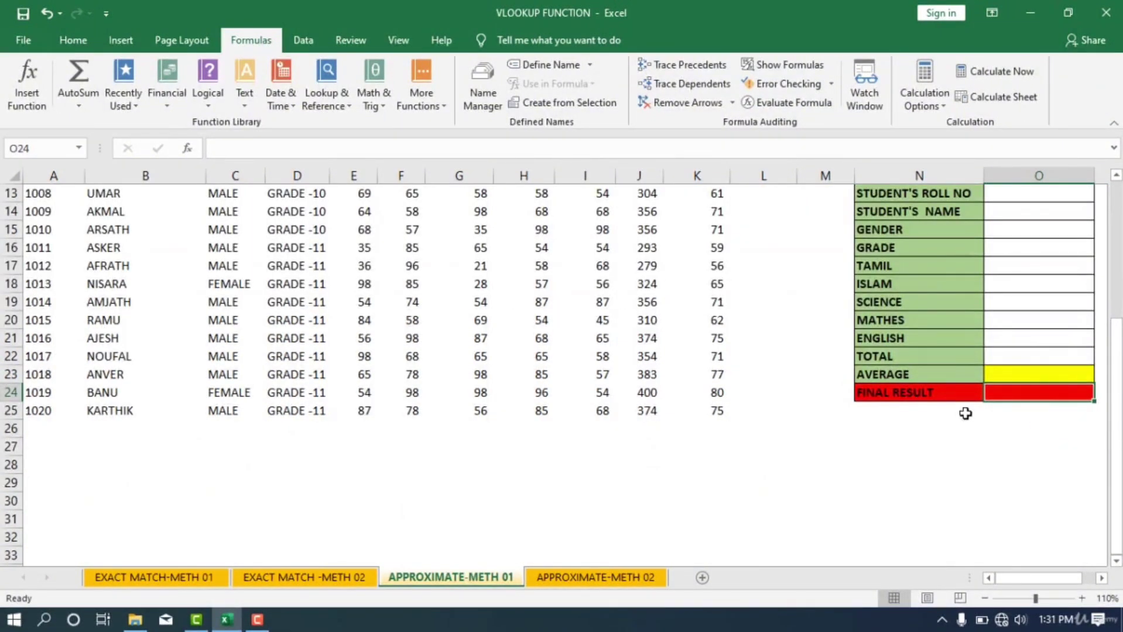
pyautogui.scroll(1, 913, 424)
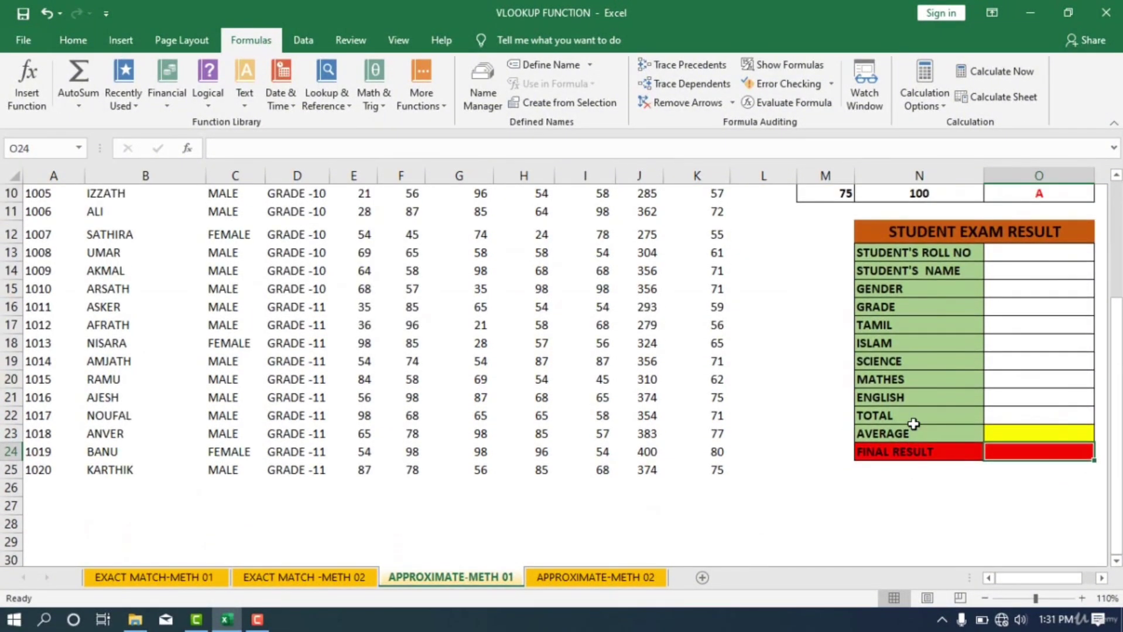
pyautogui.scroll(1, 770, 409)
pyautogui.scroll(2, 207, 274)
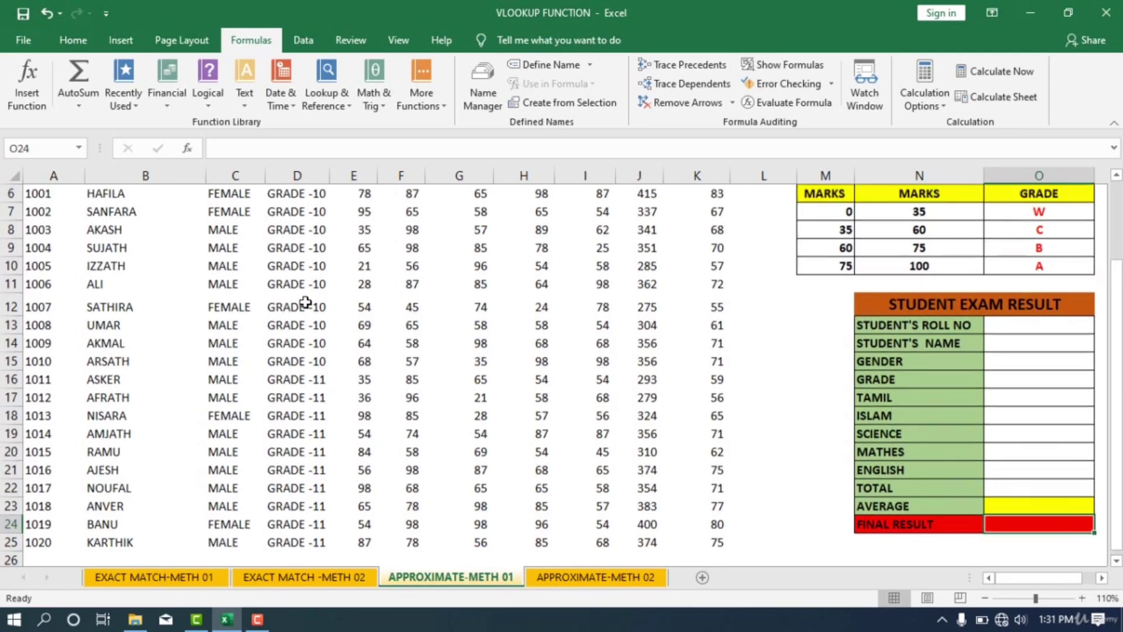
pyautogui.scroll(-1, 300, 298)
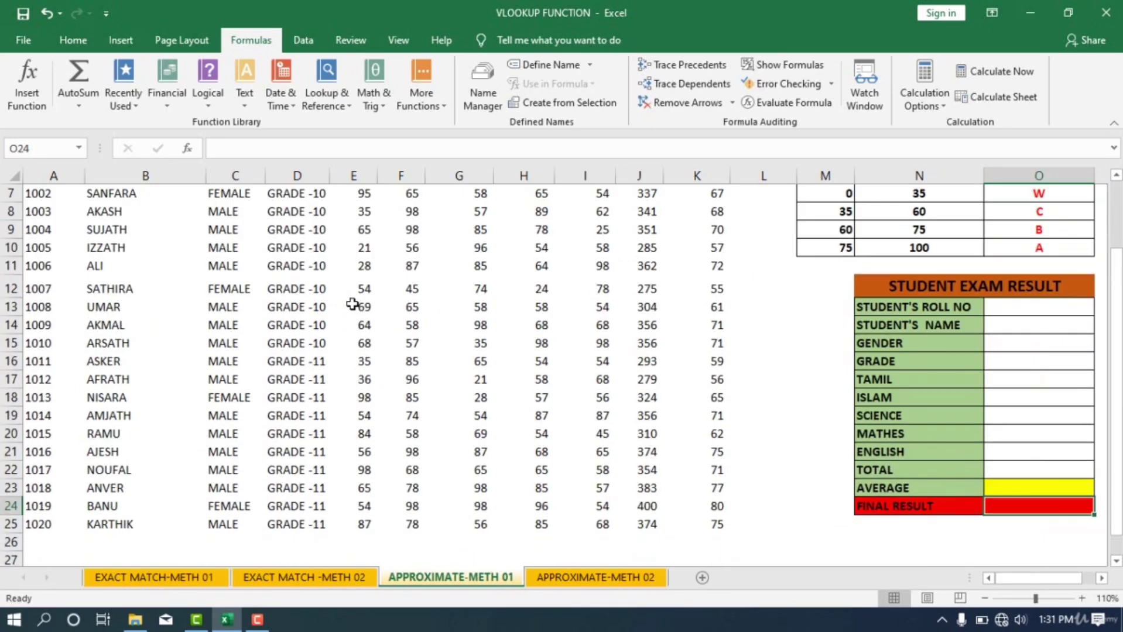
# Step: Review the form's fields again from O13 through AVERAGE, ending at FINAL RESULT in O24 and the grade table
pyautogui.click(1027, 313)
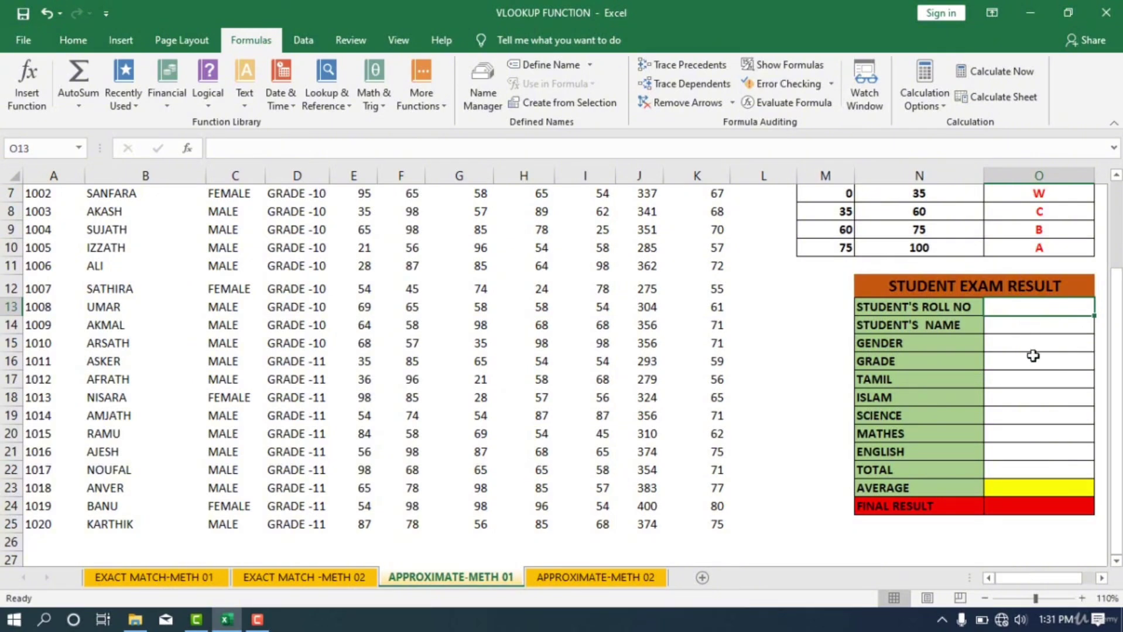
pyautogui.click(1023, 332)
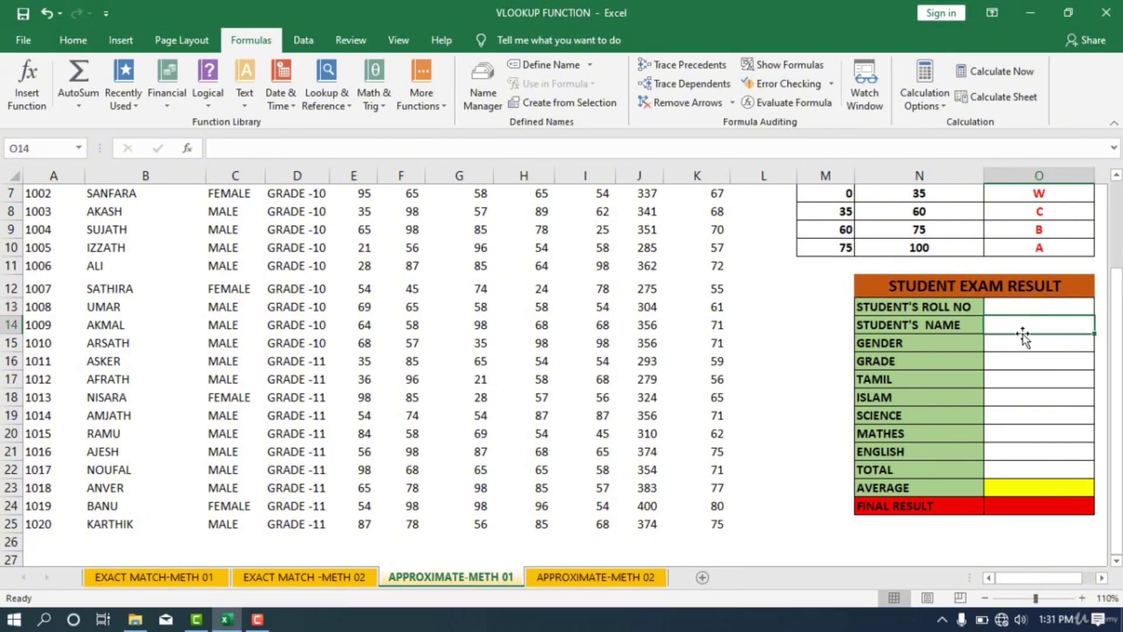
pyautogui.click(1022, 343)
pyautogui.click(1021, 356)
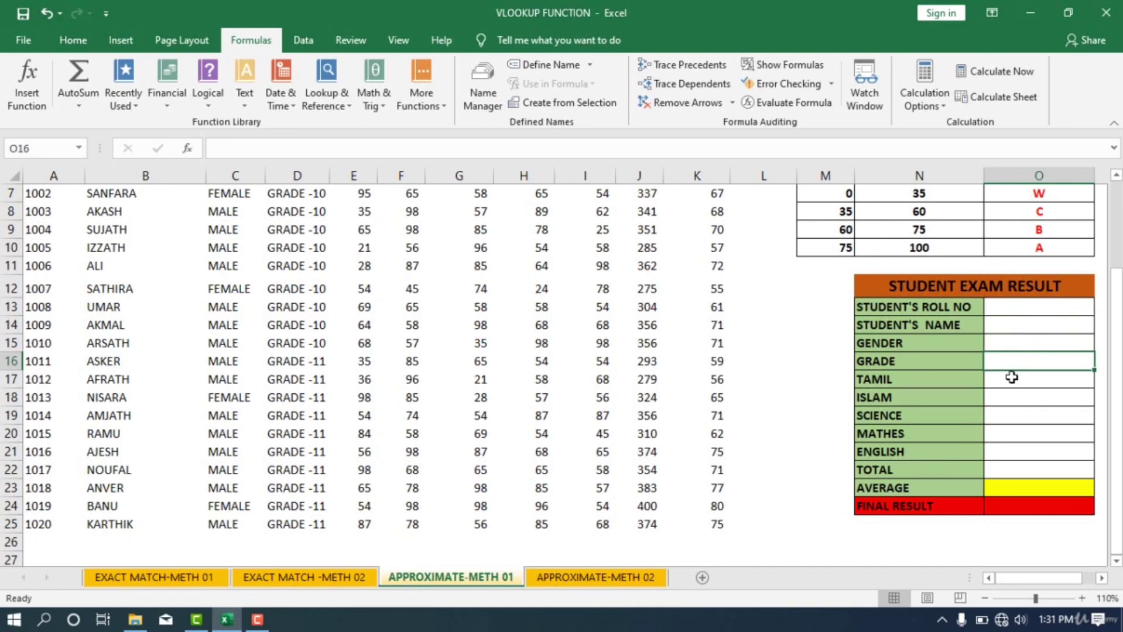
pyautogui.click(1011, 380)
pyautogui.click(1005, 396)
pyautogui.click(1002, 415)
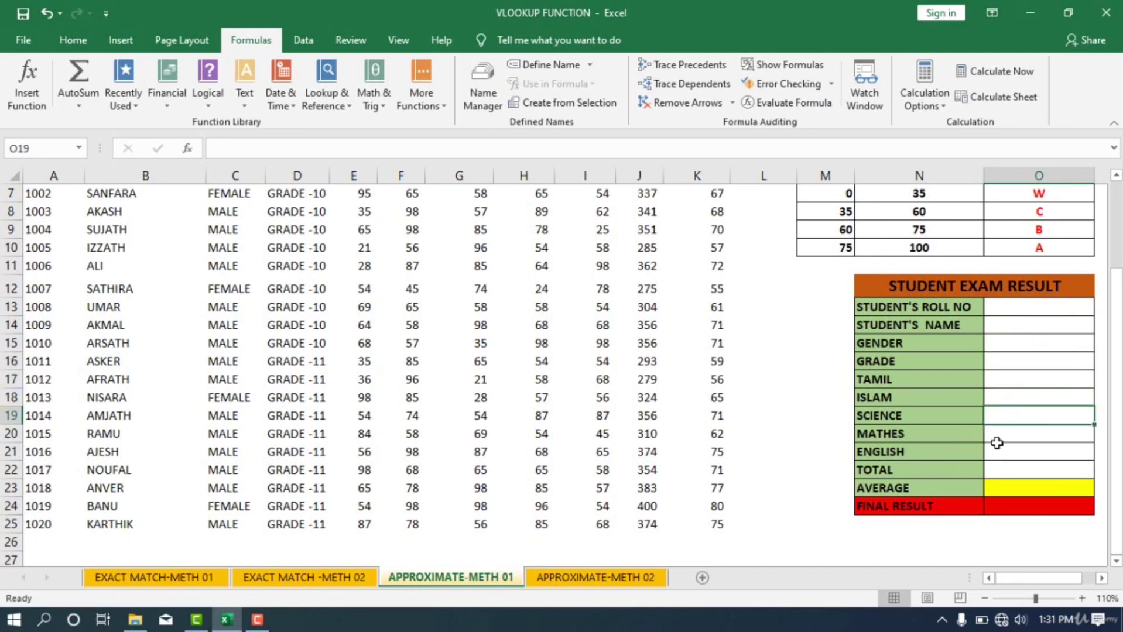
pyautogui.click(998, 436)
pyautogui.click(996, 466)
pyautogui.click(998, 490)
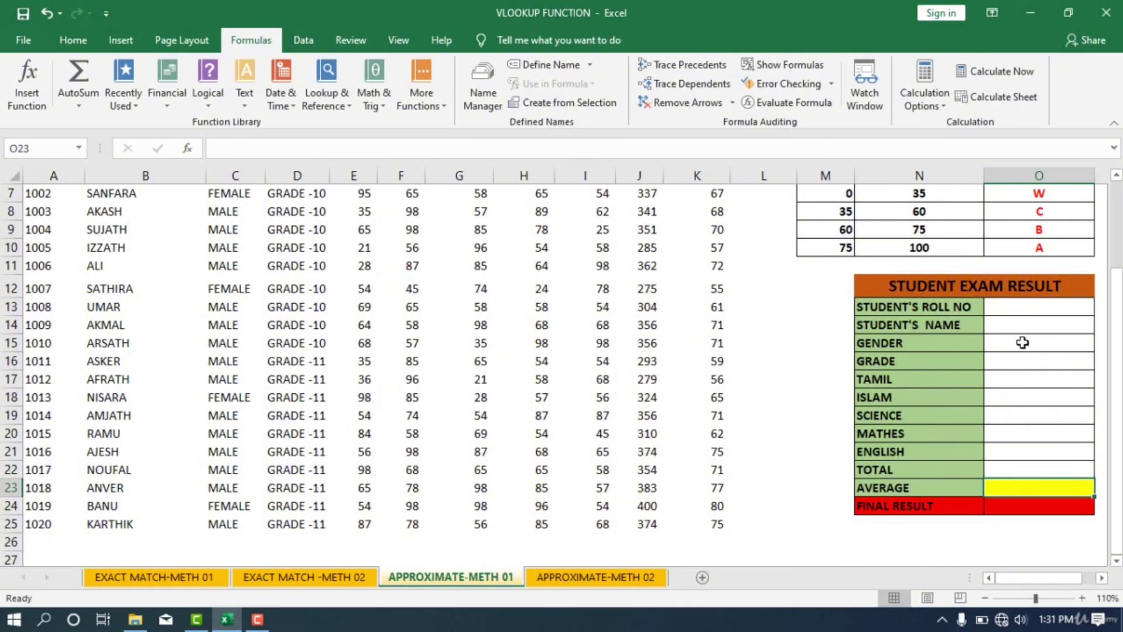
pyautogui.scroll(2, 1019, 374)
pyautogui.scroll(-2, 999, 417)
pyautogui.click(990, 506)
pyautogui.scroll(1, 994, 504)
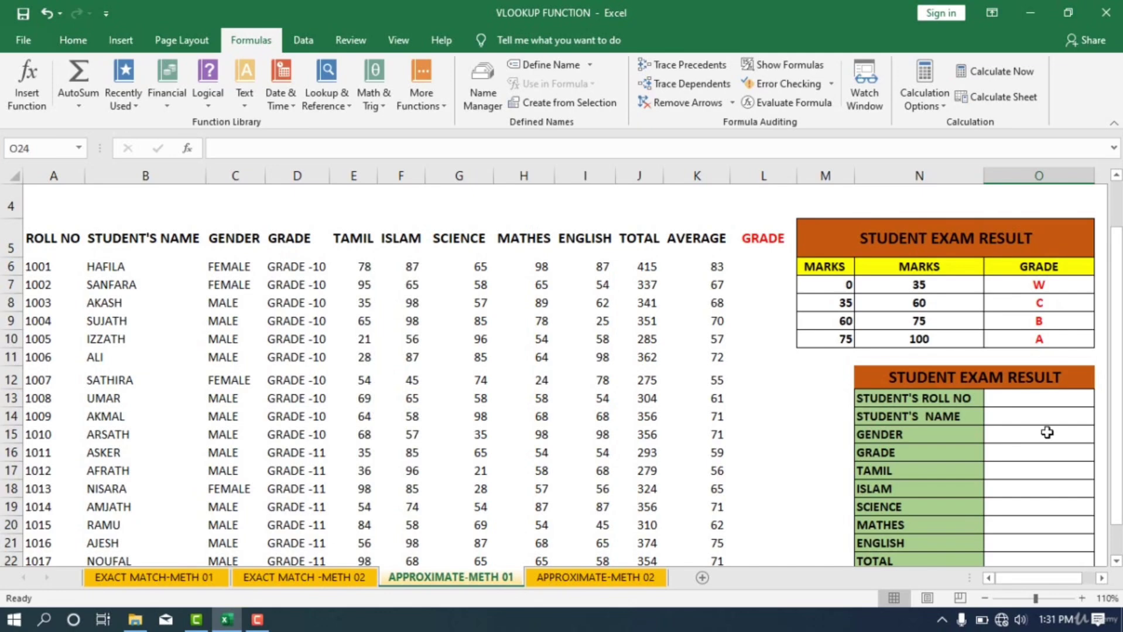
# Step: Examine the GRADE column from L6 down next to the students' averages and the grade table
pyautogui.click(758, 266)
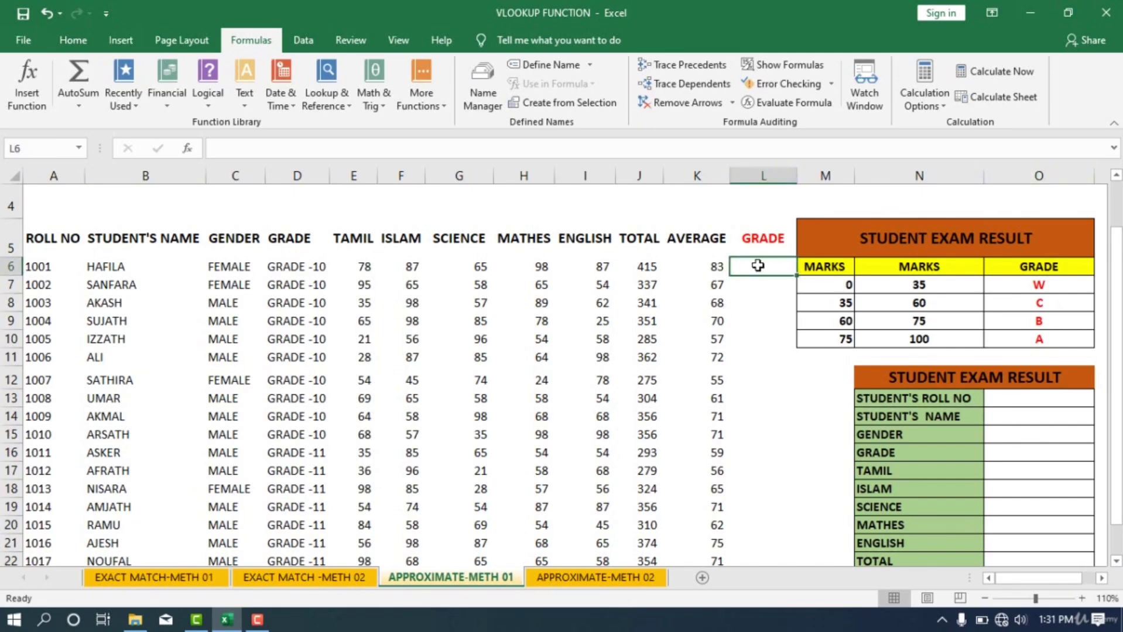
pyautogui.click(765, 173)
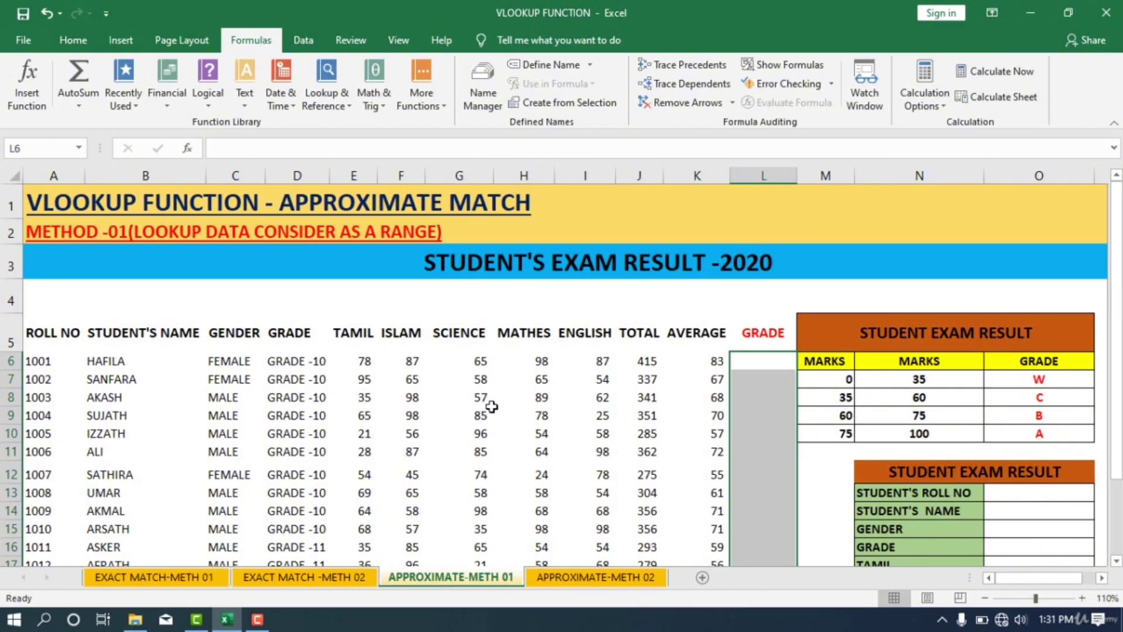
pyautogui.scroll(-1, 719, 365)
pyautogui.scroll(1, 719, 365)
pyautogui.click(998, 449)
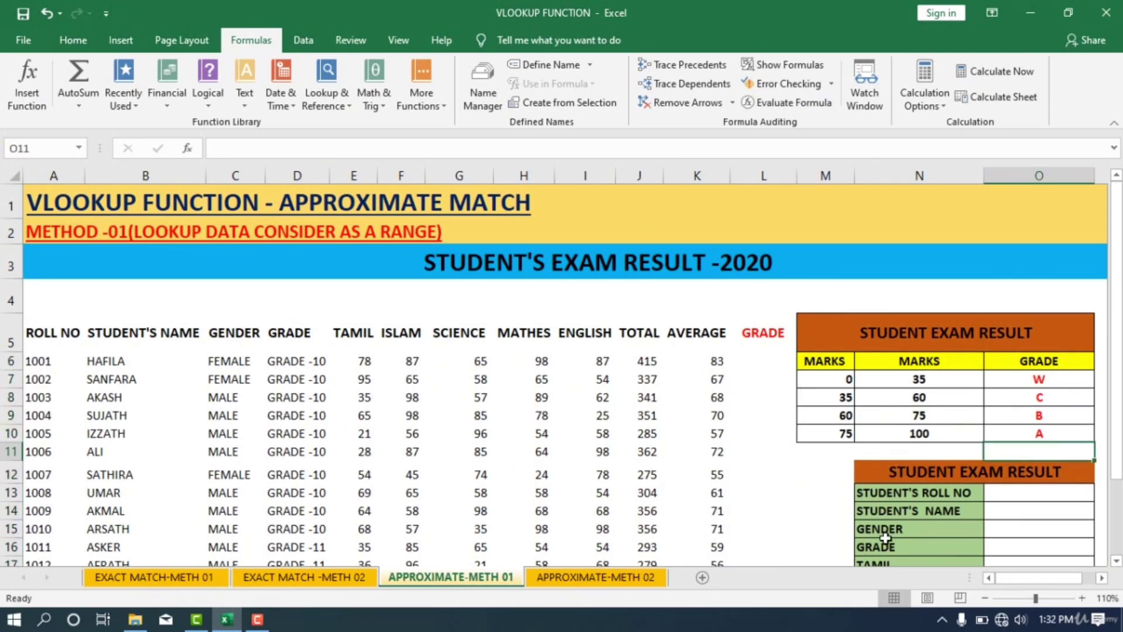
# Step: Start a data validation rule that allows a List for the STUDENT'S ROLL NO value cell O13
pyautogui.scroll(-1, 1082, 536)
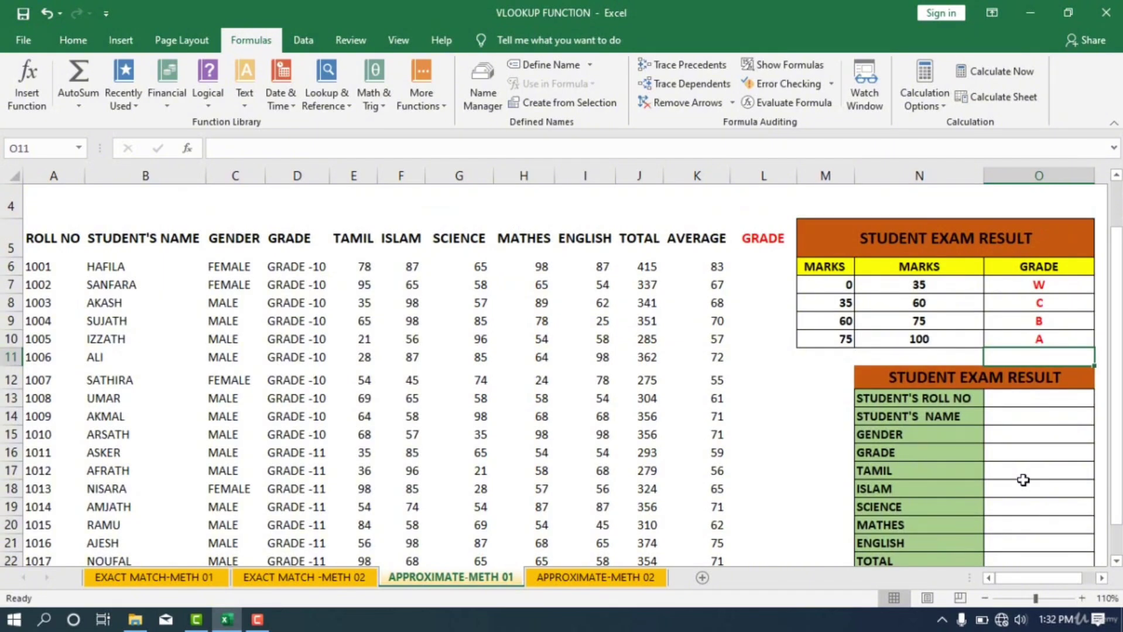
pyautogui.scroll(1, 1025, 477)
pyautogui.click(1047, 493)
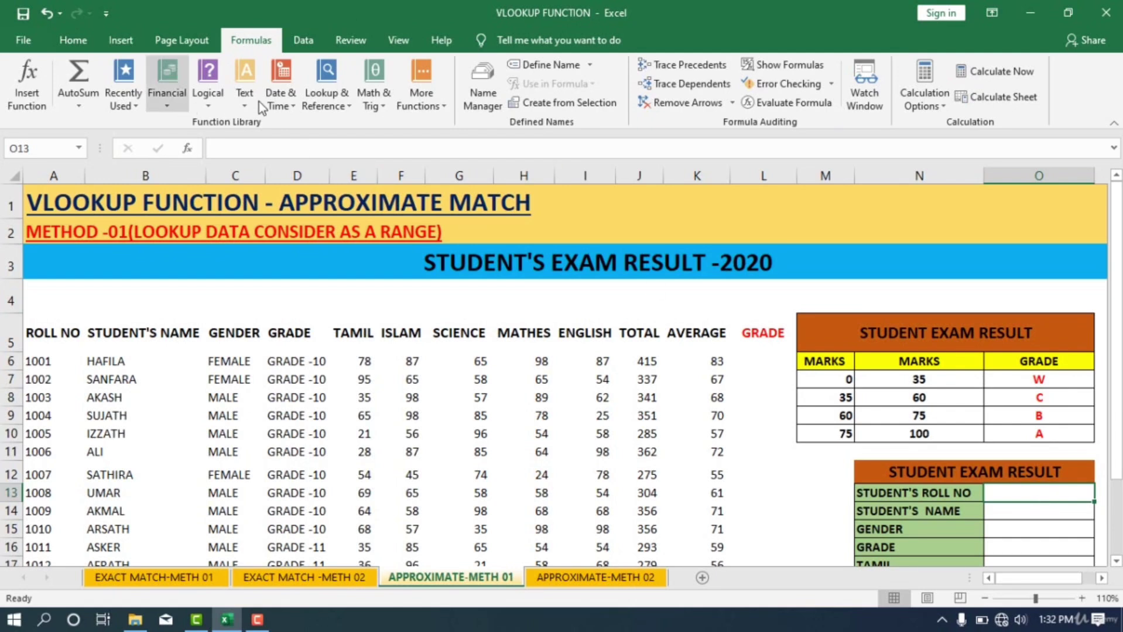
pyautogui.click(305, 41)
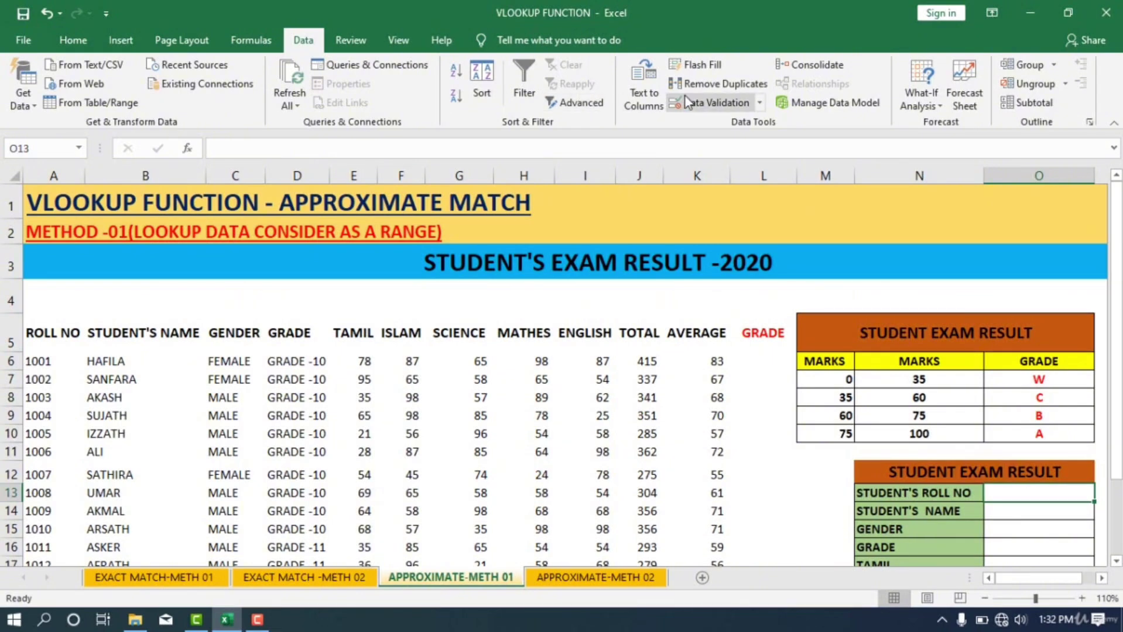
pyautogui.click(697, 103)
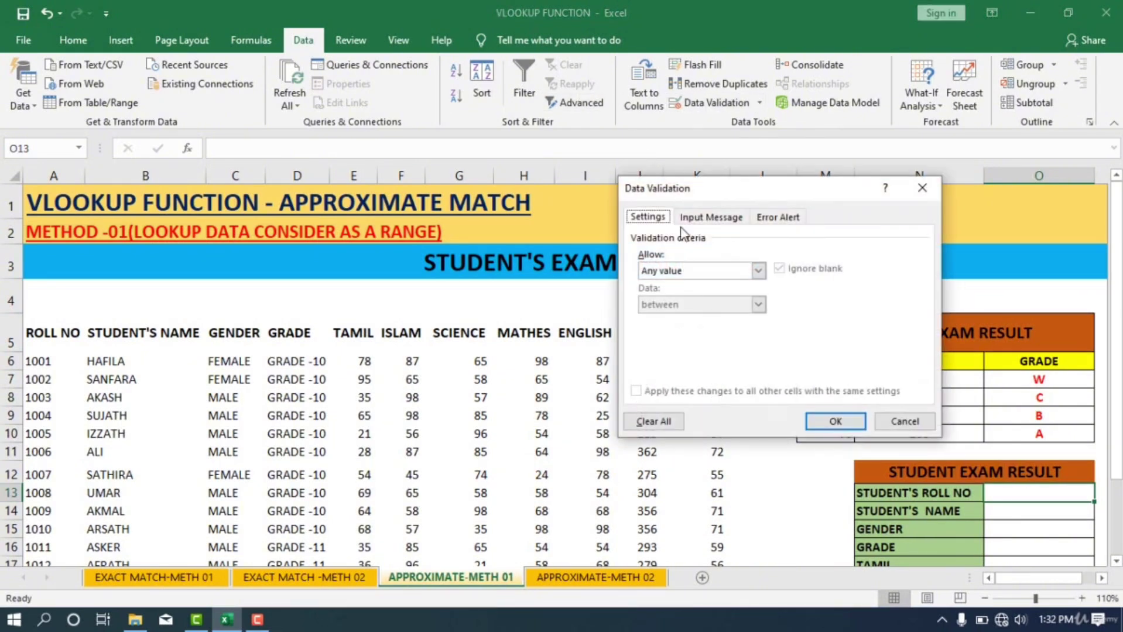
pyautogui.click(758, 270)
pyautogui.click(671, 319)
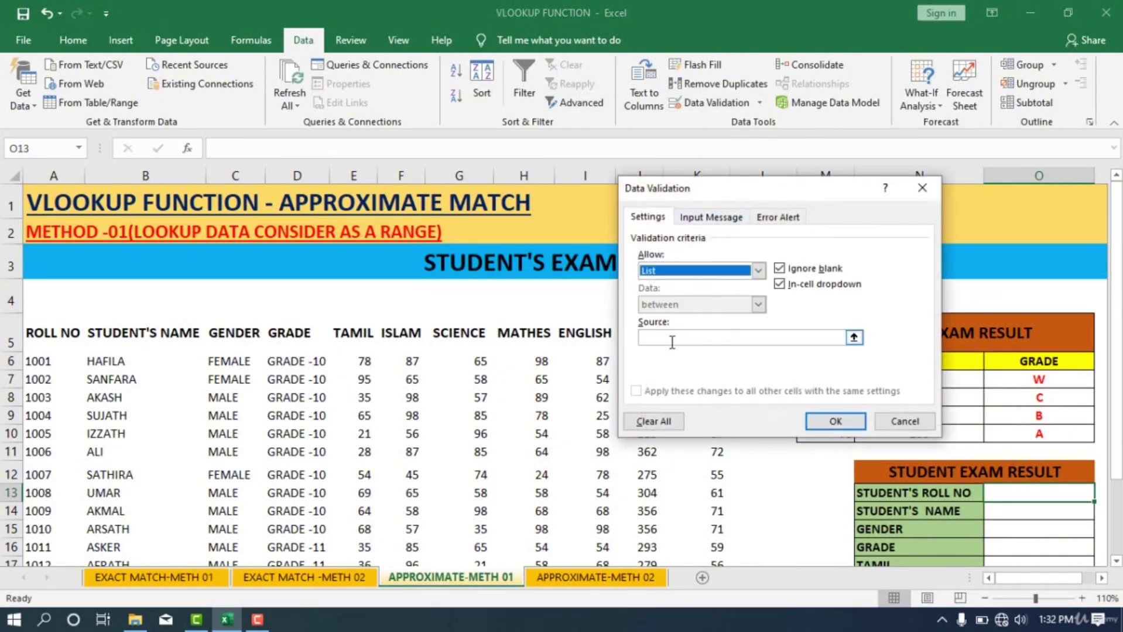
# Step: Set the validation list's source to the roll numbers in $A$6:$A$25
pyautogui.click(854, 338)
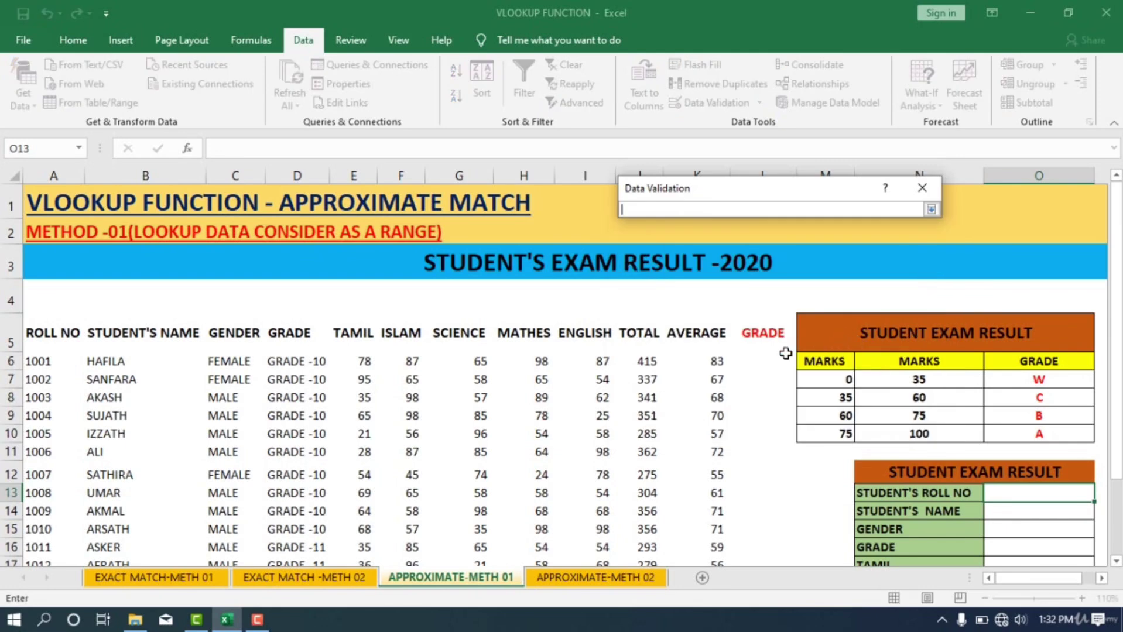
pyautogui.scroll(-1, 706, 316)
pyautogui.scroll(-1, 707, 316)
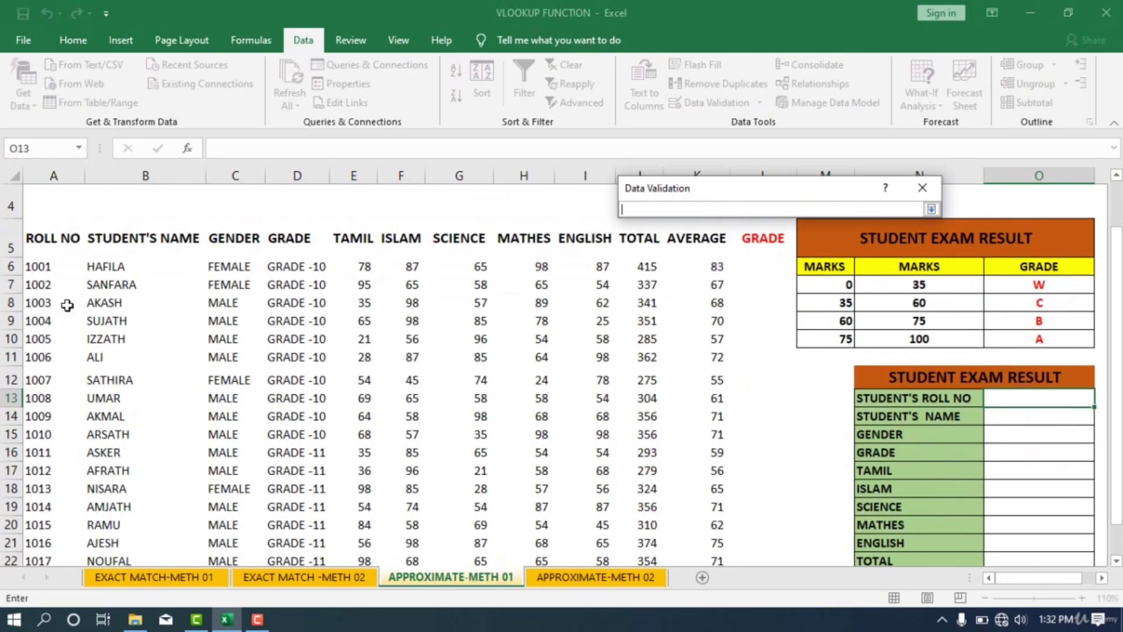
pyautogui.moveTo(41, 274); pyautogui.dragTo(16, 525)
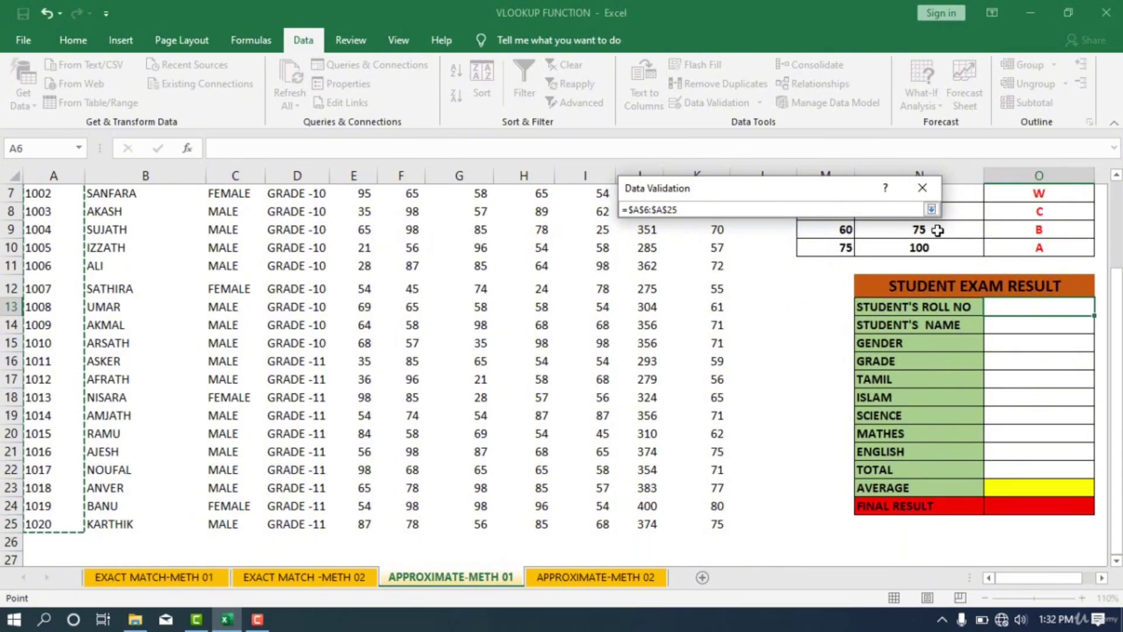
pyautogui.click(931, 209)
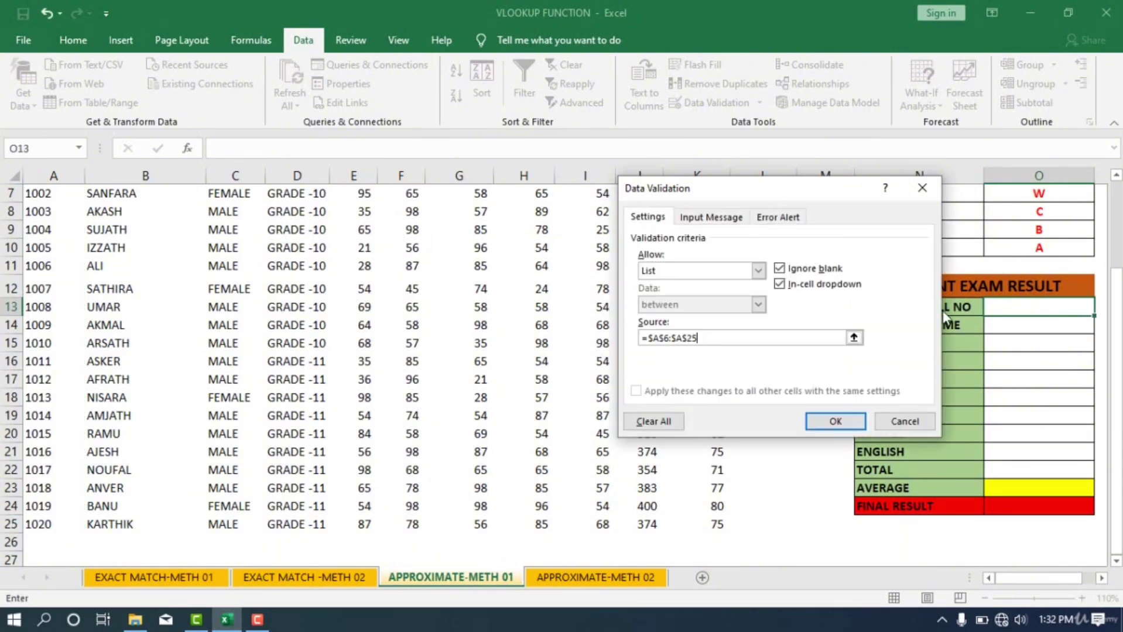
# Step: Apply the list validation with source =$A$6:$A$25 to the roll number cell O13 and choose the first roll number
pyautogui.click(848, 420)
pyautogui.click(1102, 307)
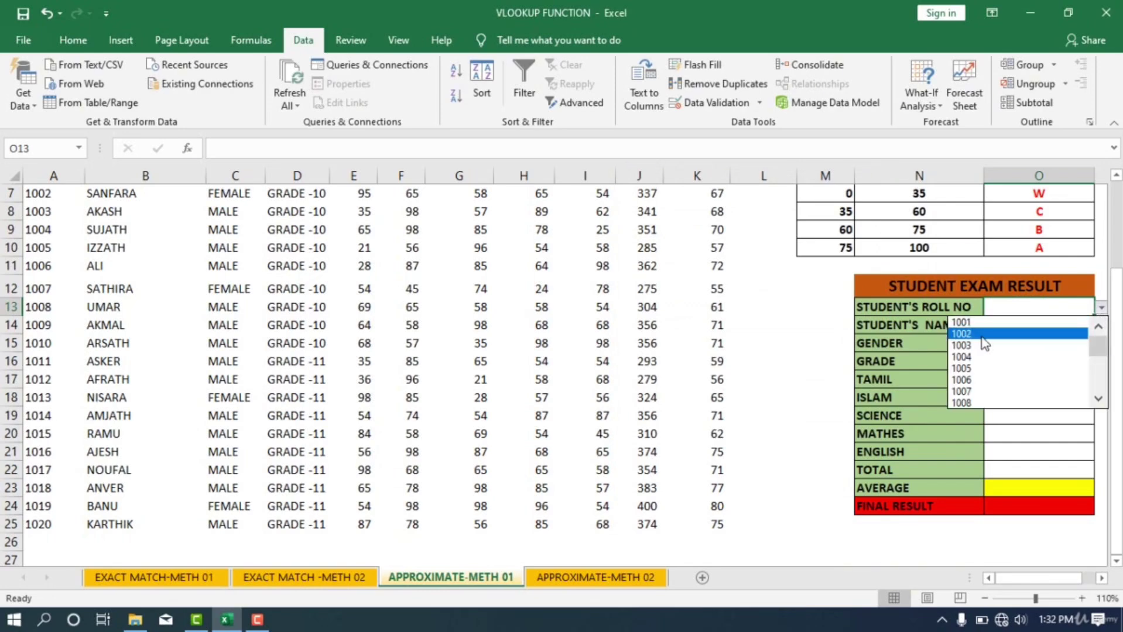
pyautogui.click(982, 322)
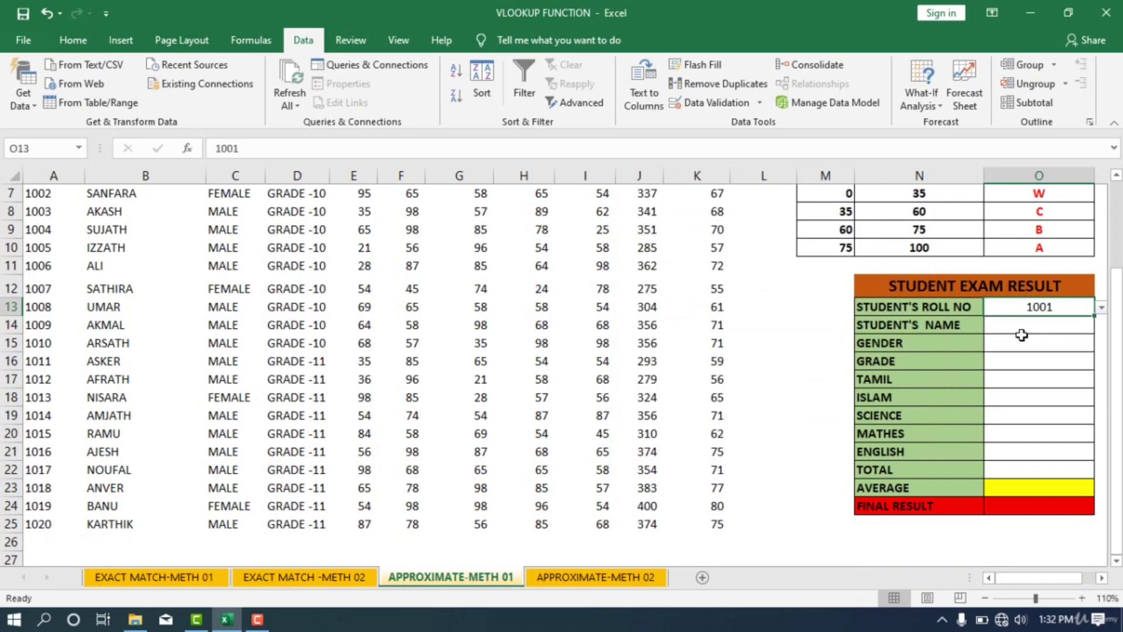
# Step: Examine the empty student exam result fields from student's name down to final result
pyautogui.scroll(1, 1022, 334)
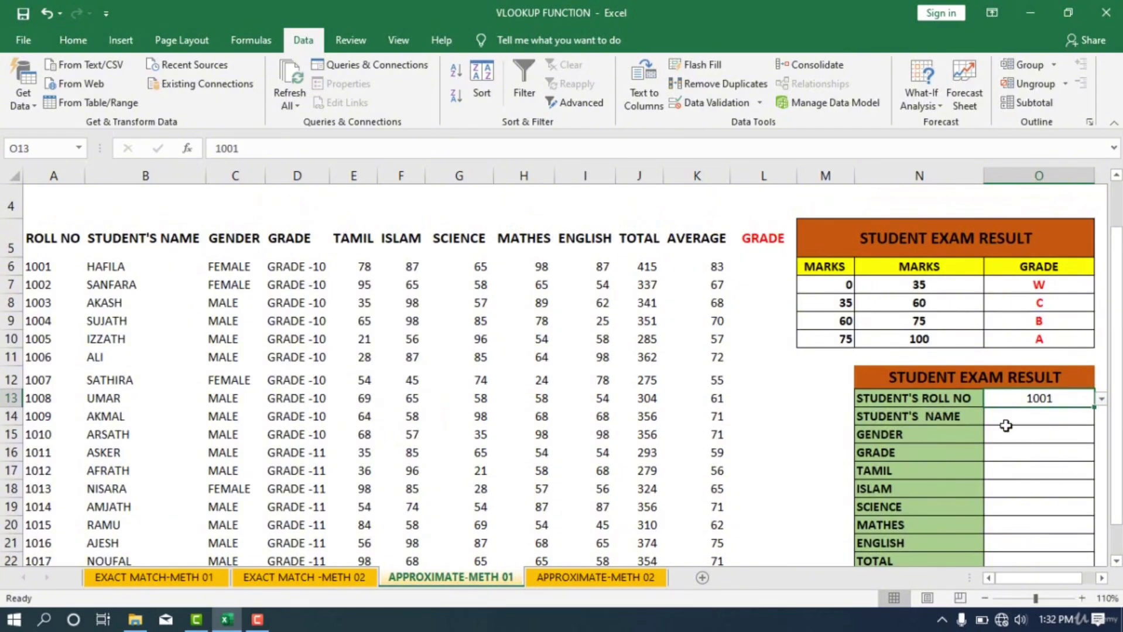
pyautogui.click(1006, 426)
pyautogui.click(1008, 416)
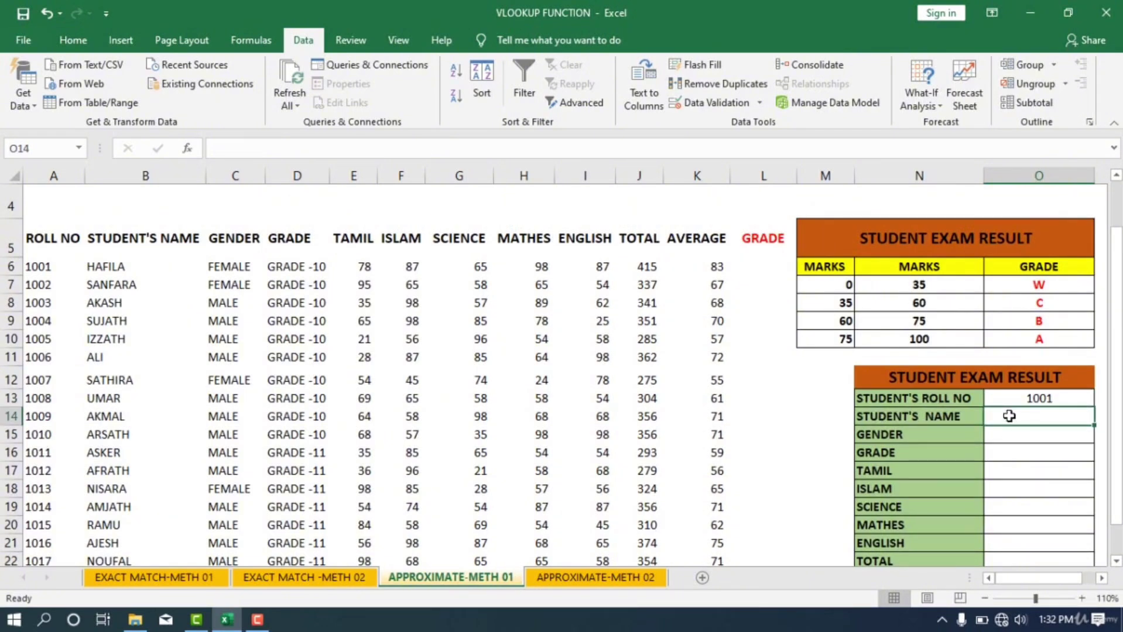
pyautogui.click(977, 442)
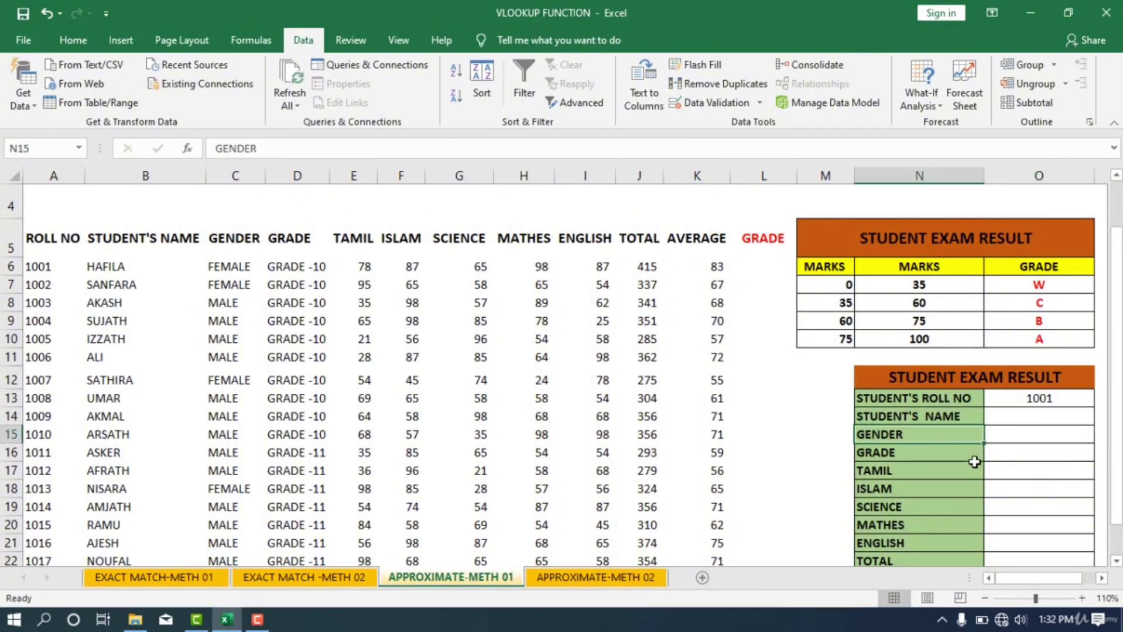
pyautogui.click(999, 453)
pyautogui.click(1011, 470)
pyautogui.click(1019, 487)
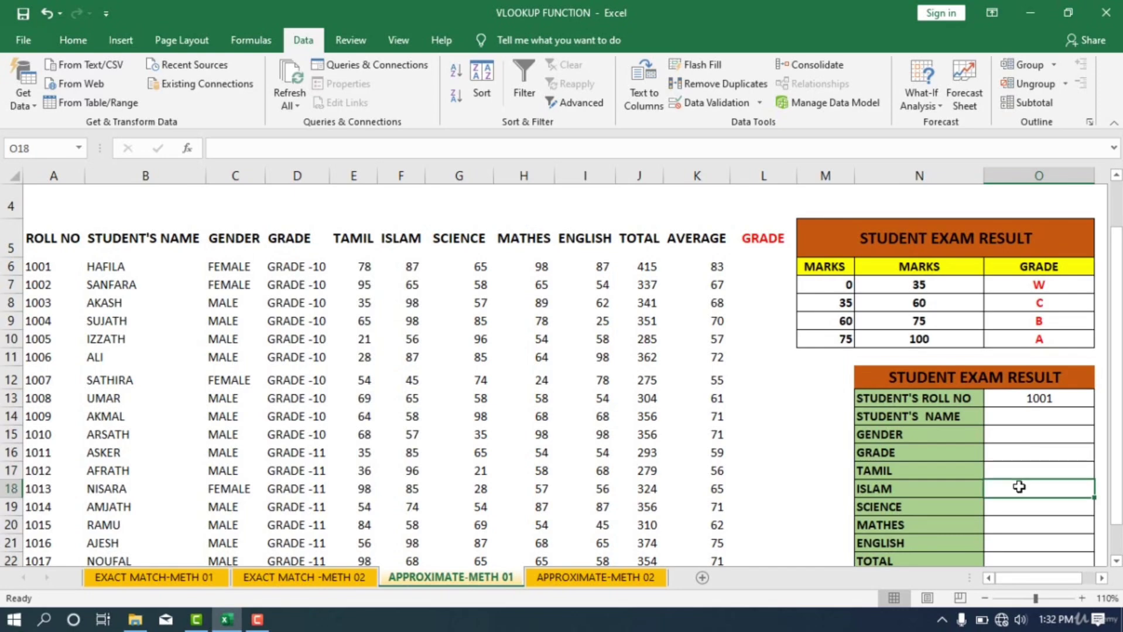
pyautogui.press('Down')
pyautogui.press('Down')
pyautogui.press('Down')
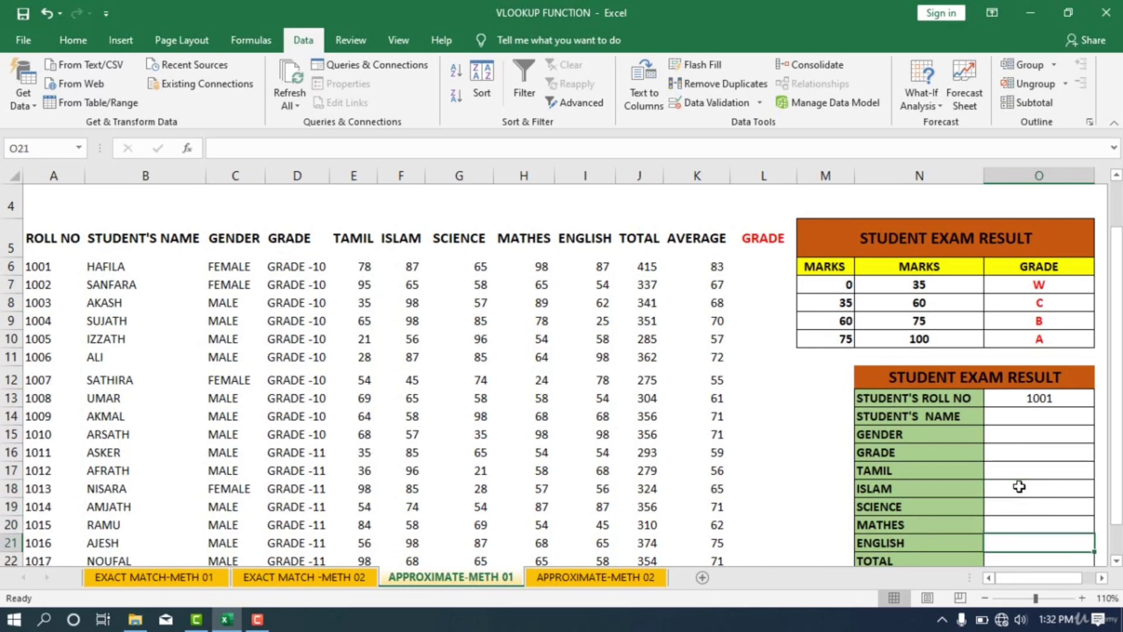
pyautogui.press('Down')
pyautogui.press('Down')
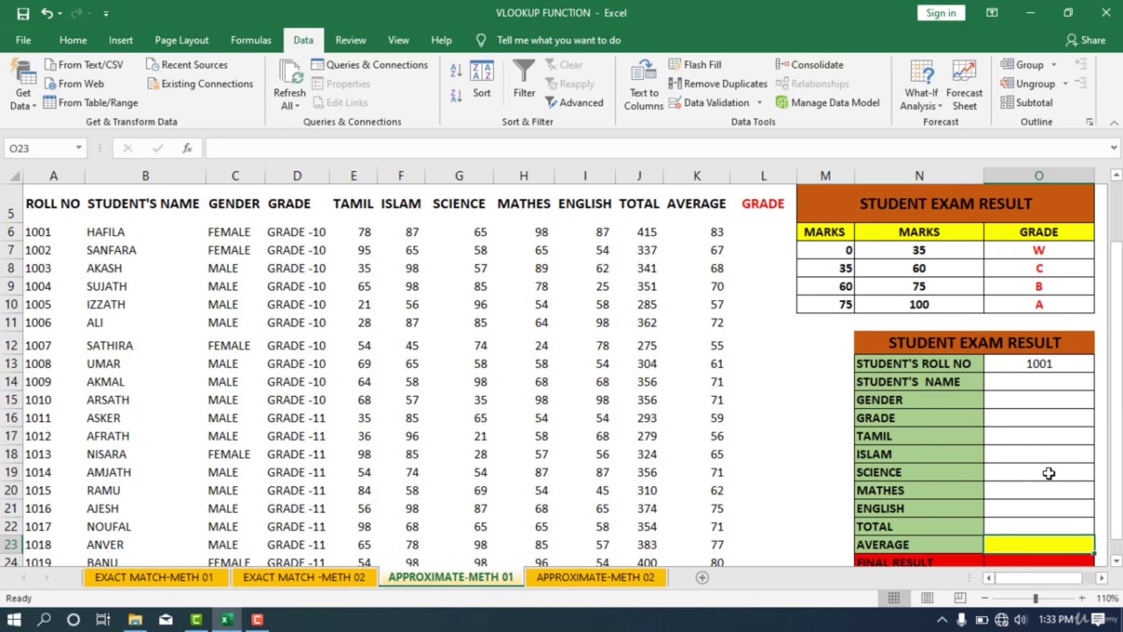
pyautogui.scroll(-1, 1048, 473)
pyautogui.click(1028, 525)
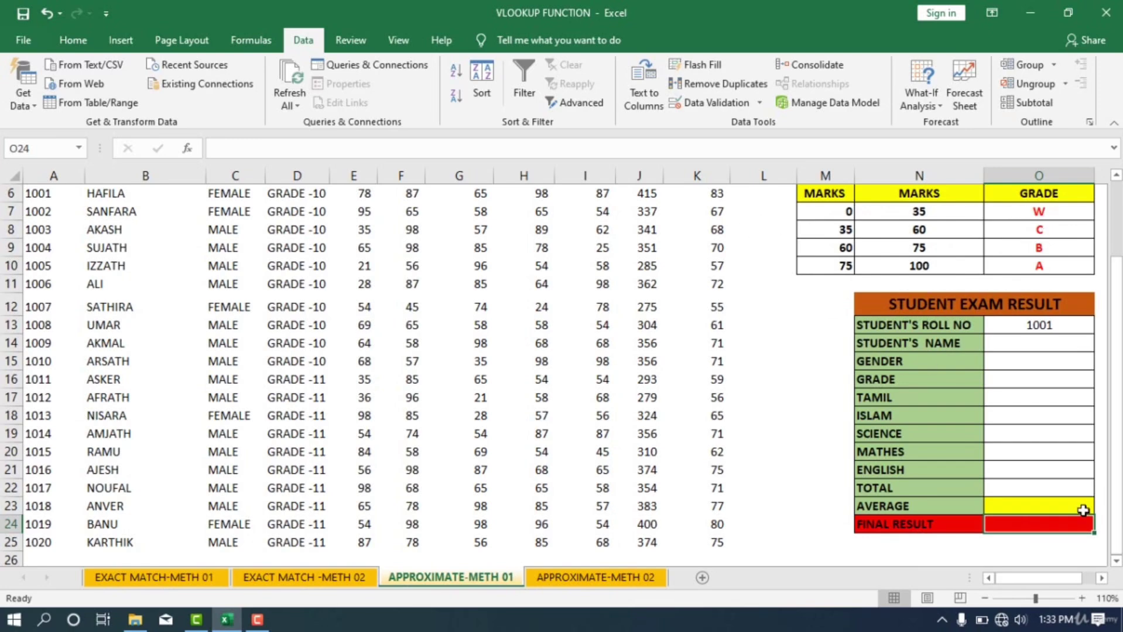
# Step: Enter =VLOOKUP(O13,A6:K25,2,0) in O14 to look up the student's name
pyautogui.scroll(1, 1083, 511)
pyautogui.click(1038, 451)
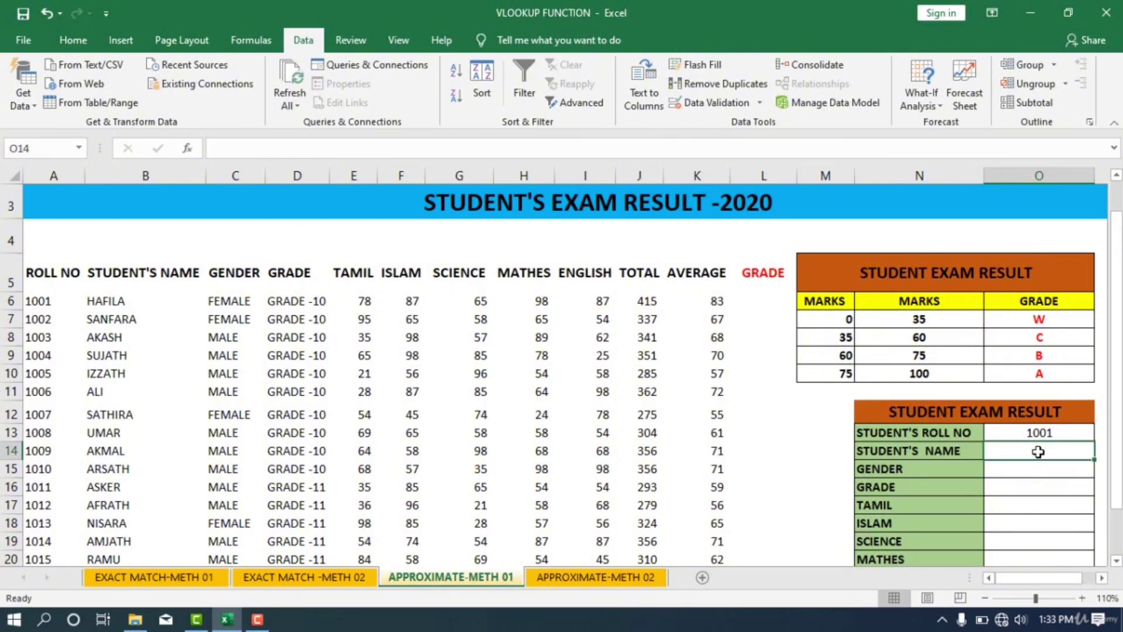
pyautogui.write('=VLOOK')
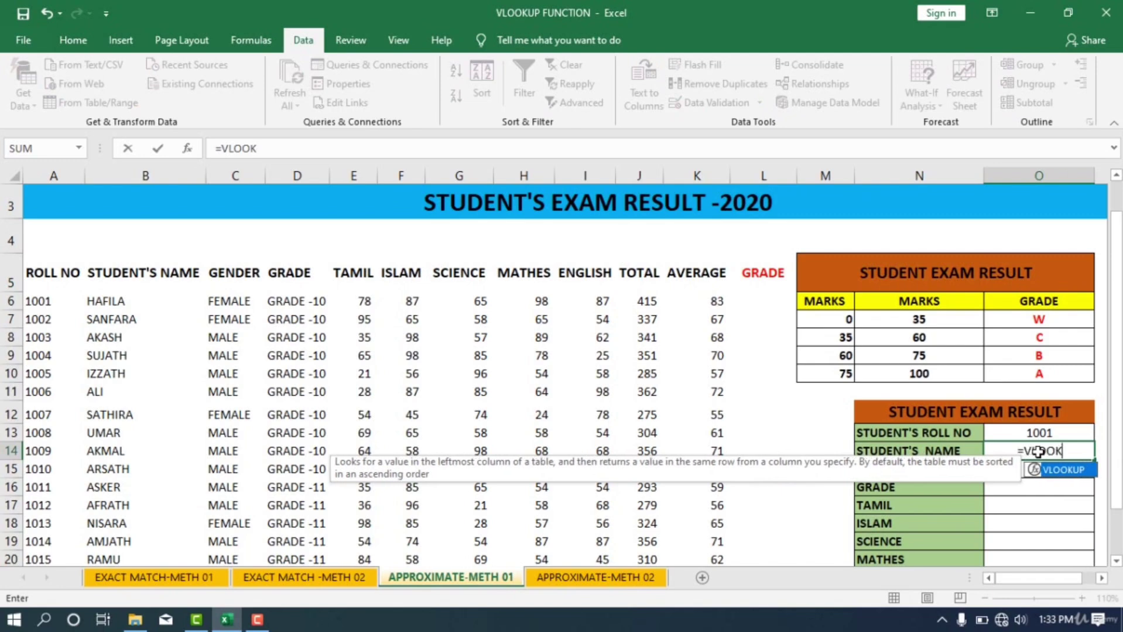
pyautogui.write('UP')
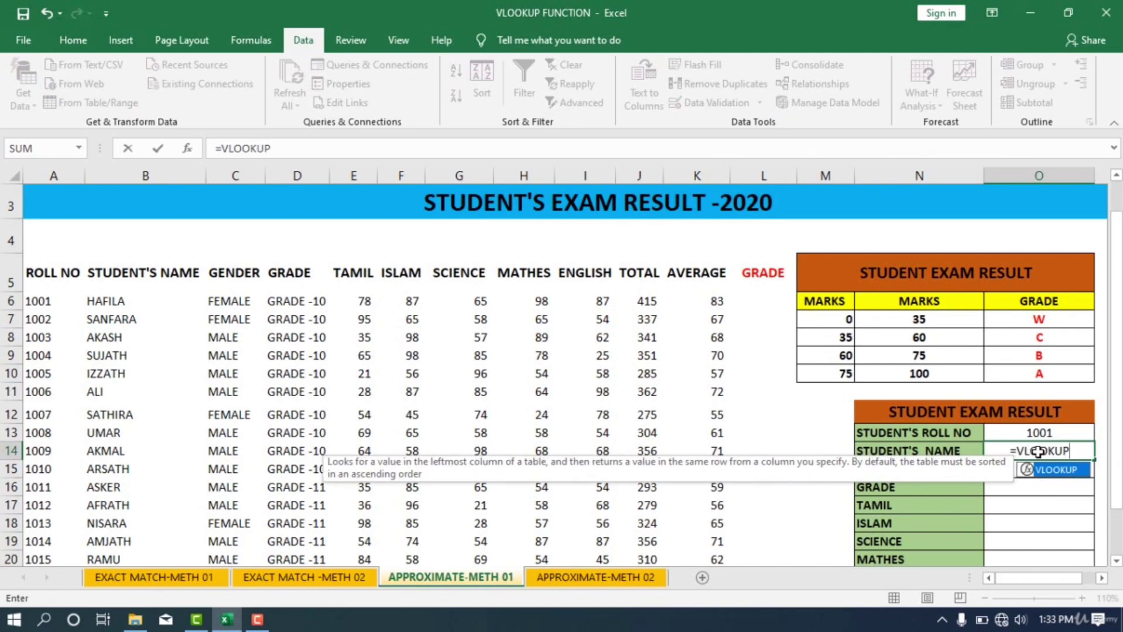
pyautogui.write('(')
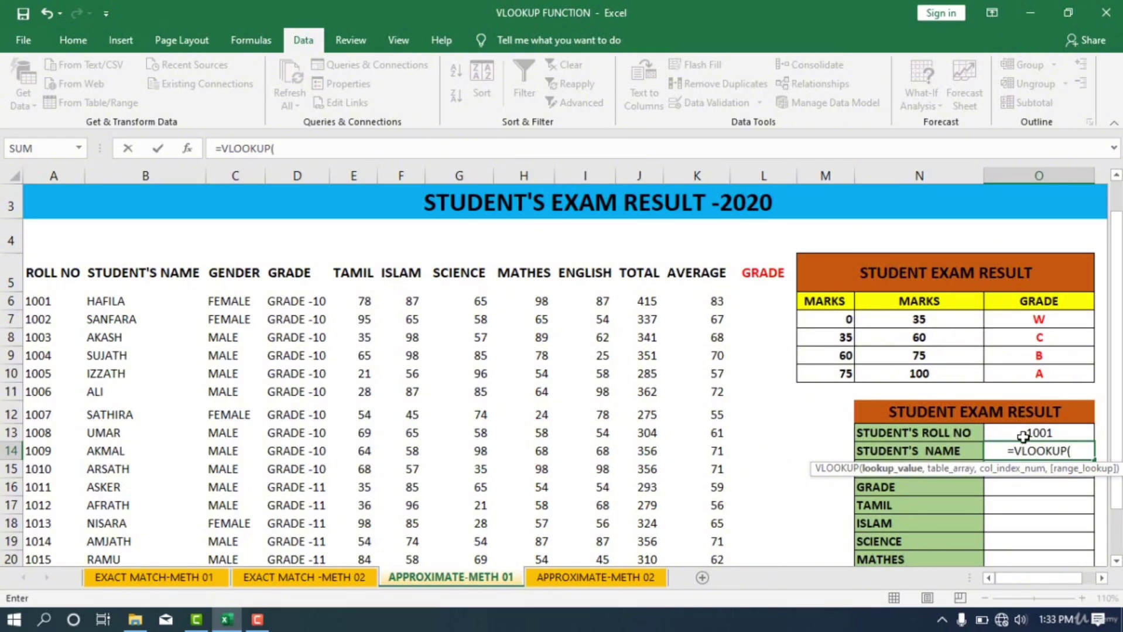
pyautogui.click(1023, 436)
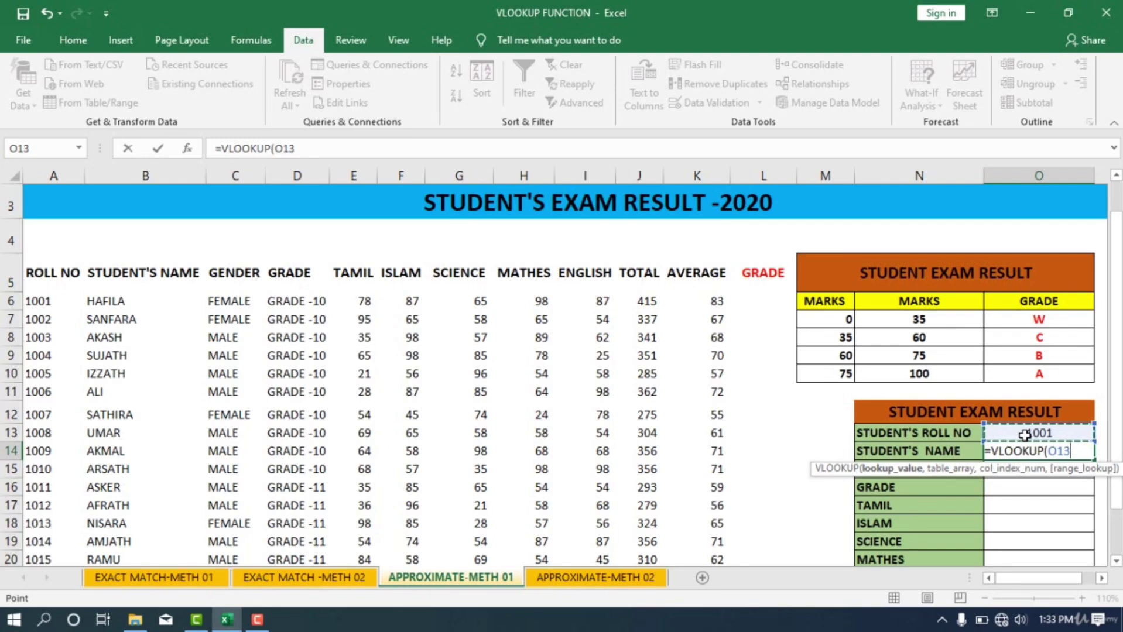
pyautogui.write(',')
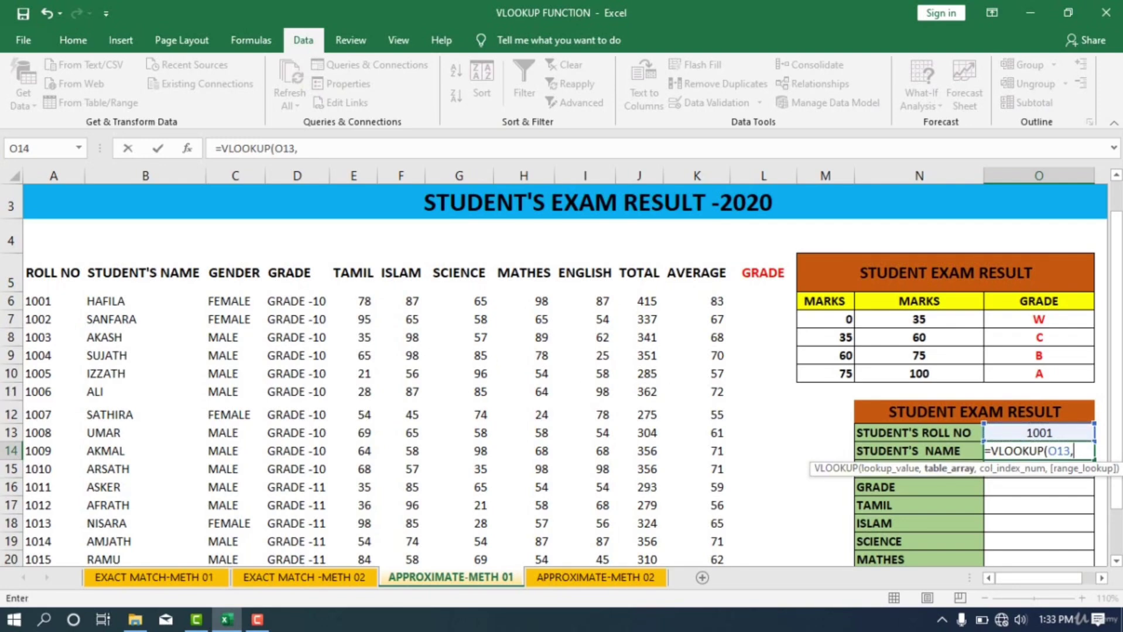
pyautogui.moveTo(53, 302); pyautogui.dragTo(704, 538)
pyautogui.write(',')
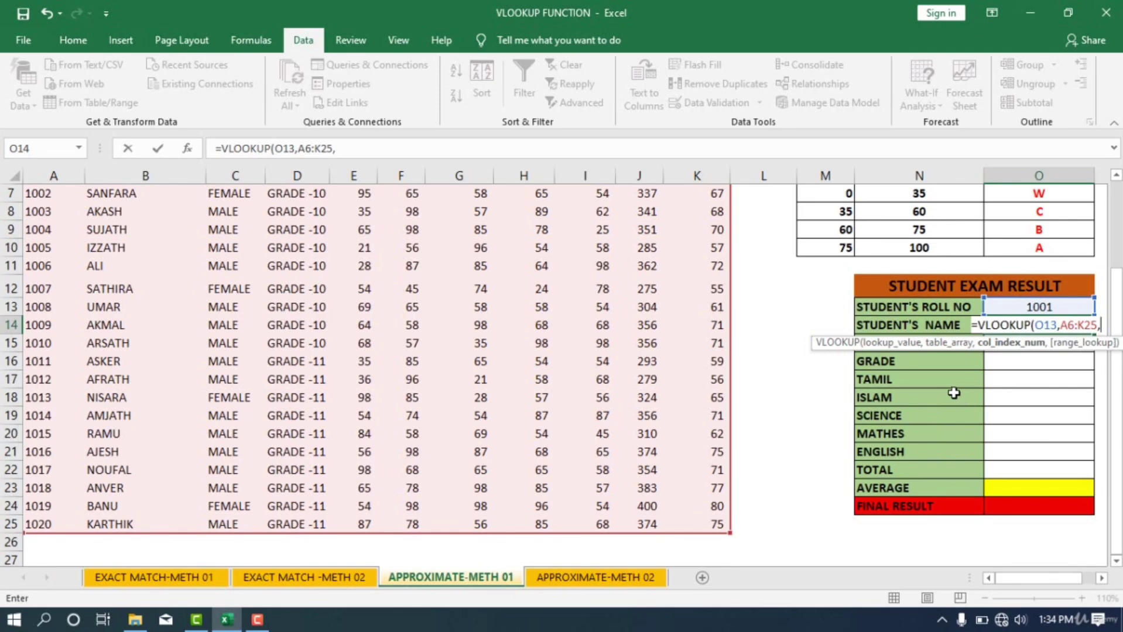
pyautogui.scroll(2, 577, 325)
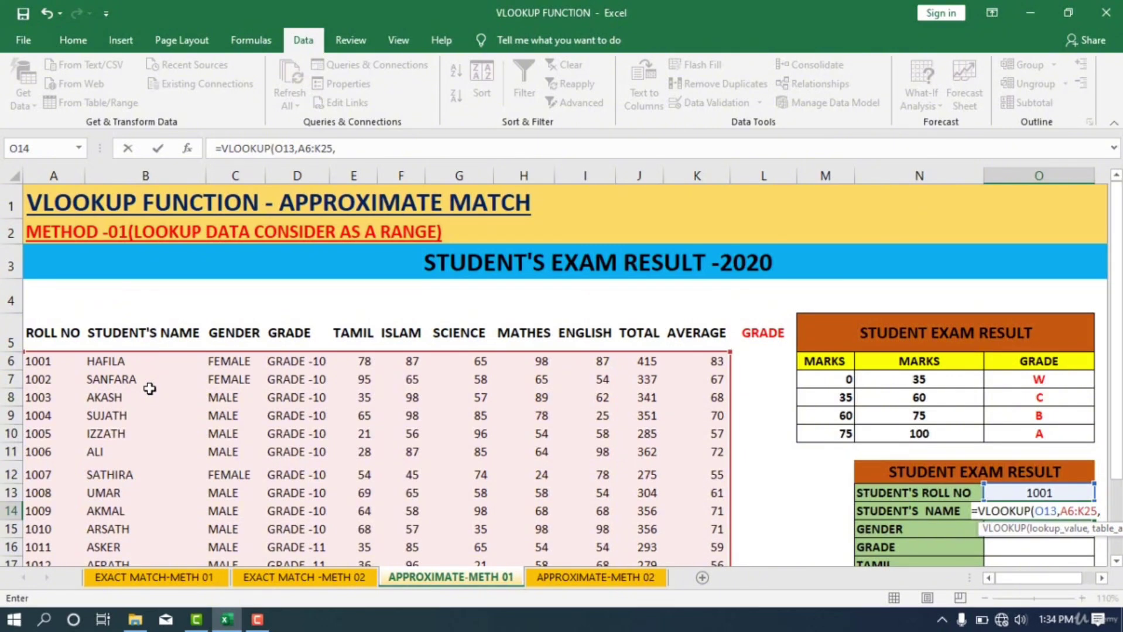
pyautogui.write('2')
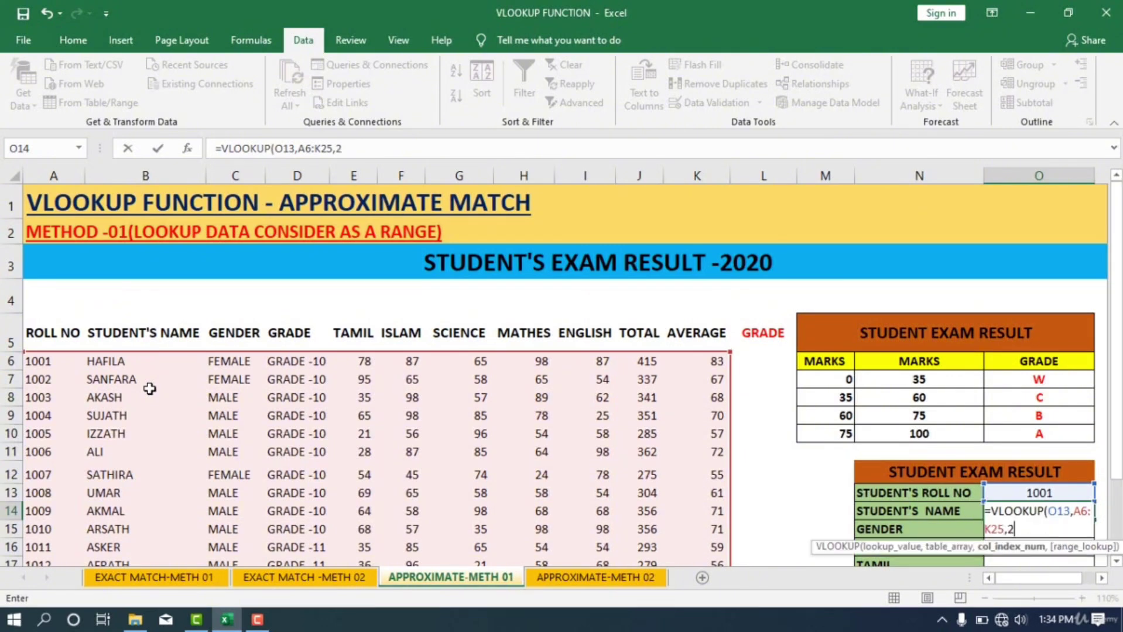
pyautogui.write(',')
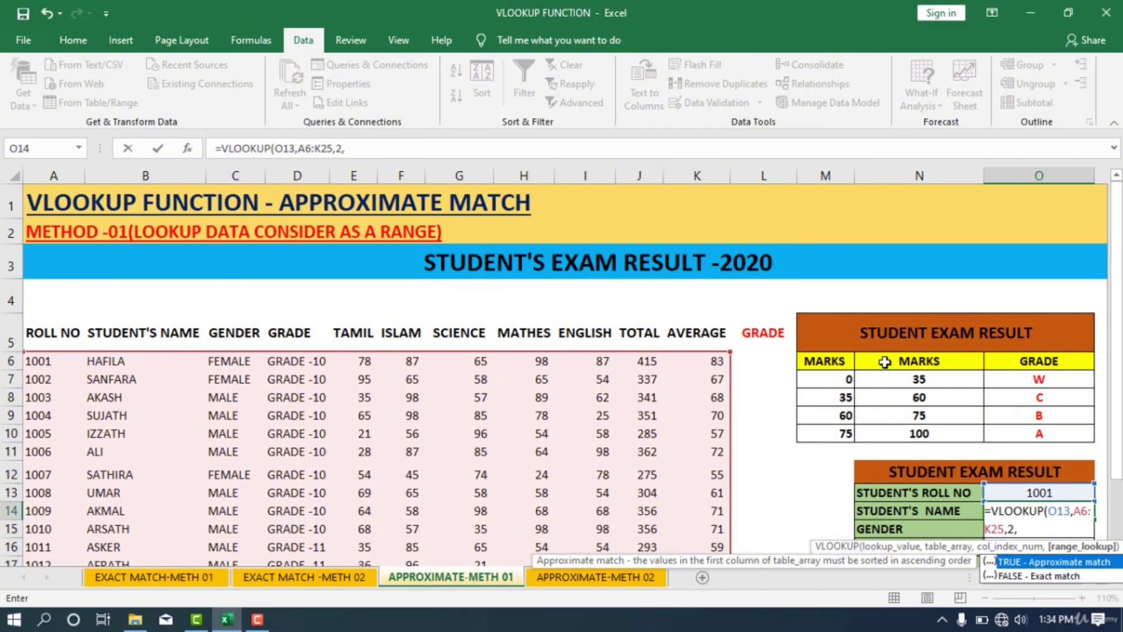
pyautogui.write('0)')
pyautogui.press('Return')
# Step: Copy the VLOOKUP formula text from the student's name cell O14
pyautogui.scroll(-1, 884, 361)
pyautogui.doubleClick(1012, 417)
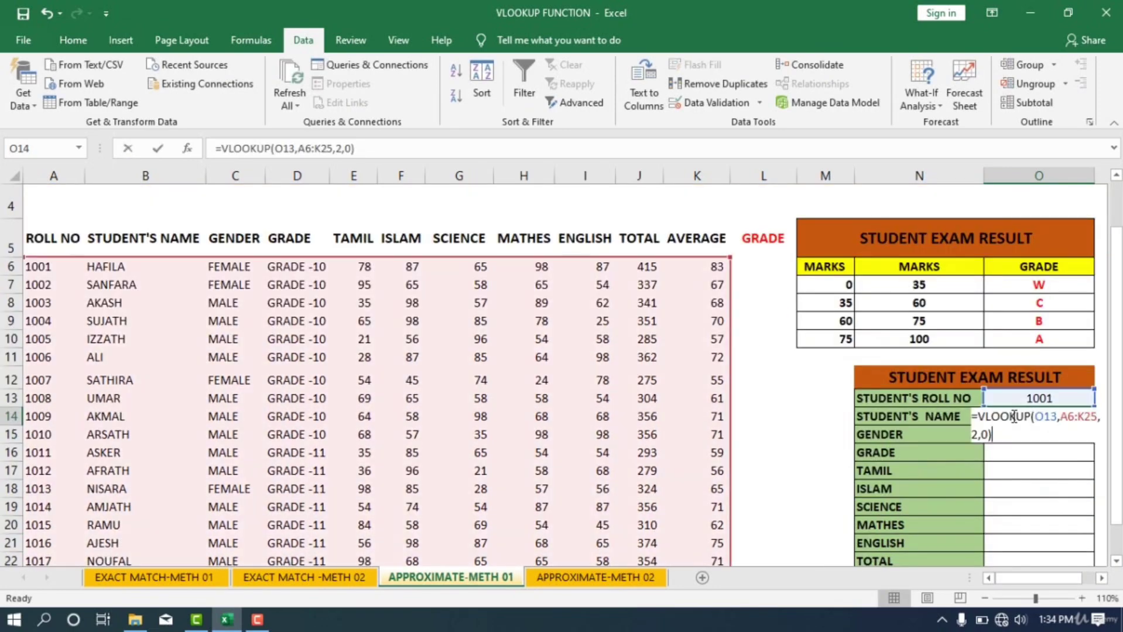
pyautogui.press('Escape')
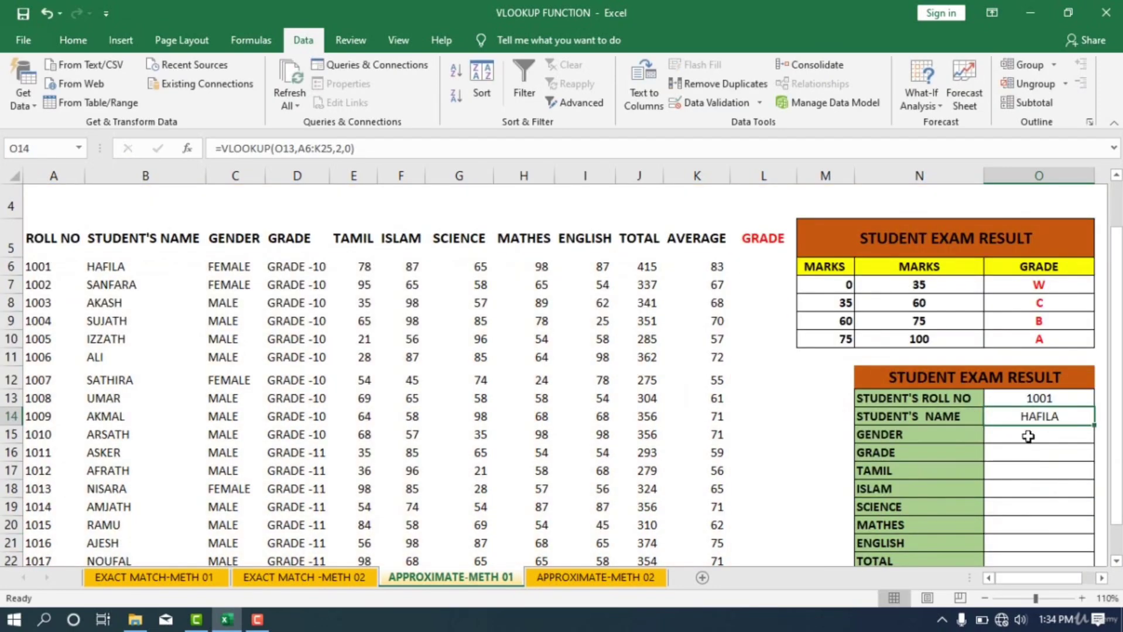
pyautogui.doubleClick(1033, 416)
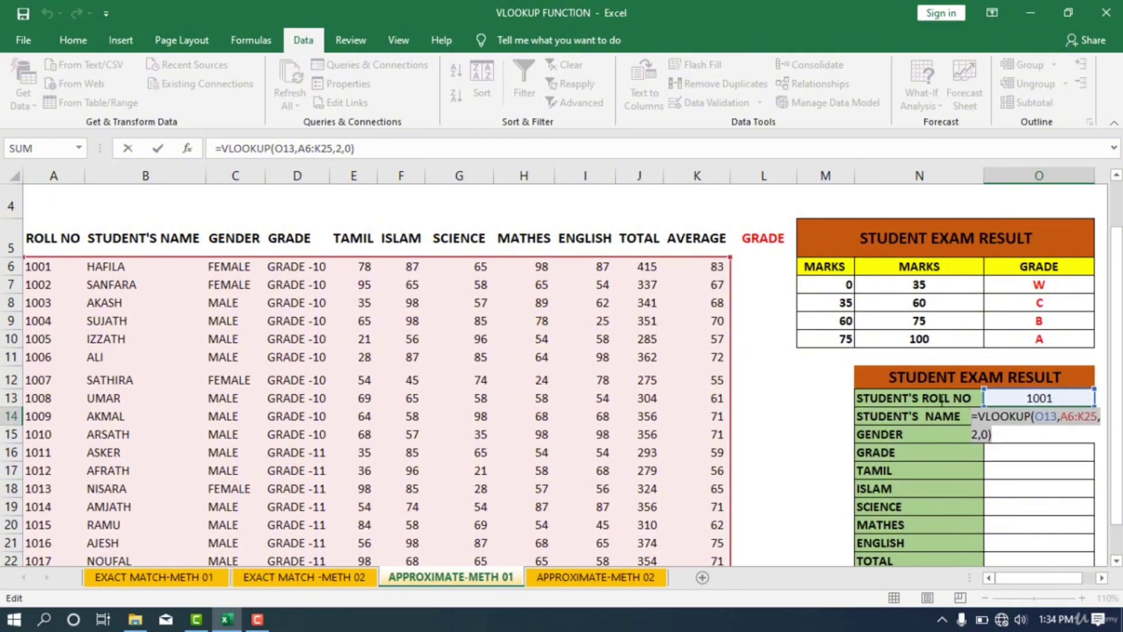
pyautogui.press('Escape')
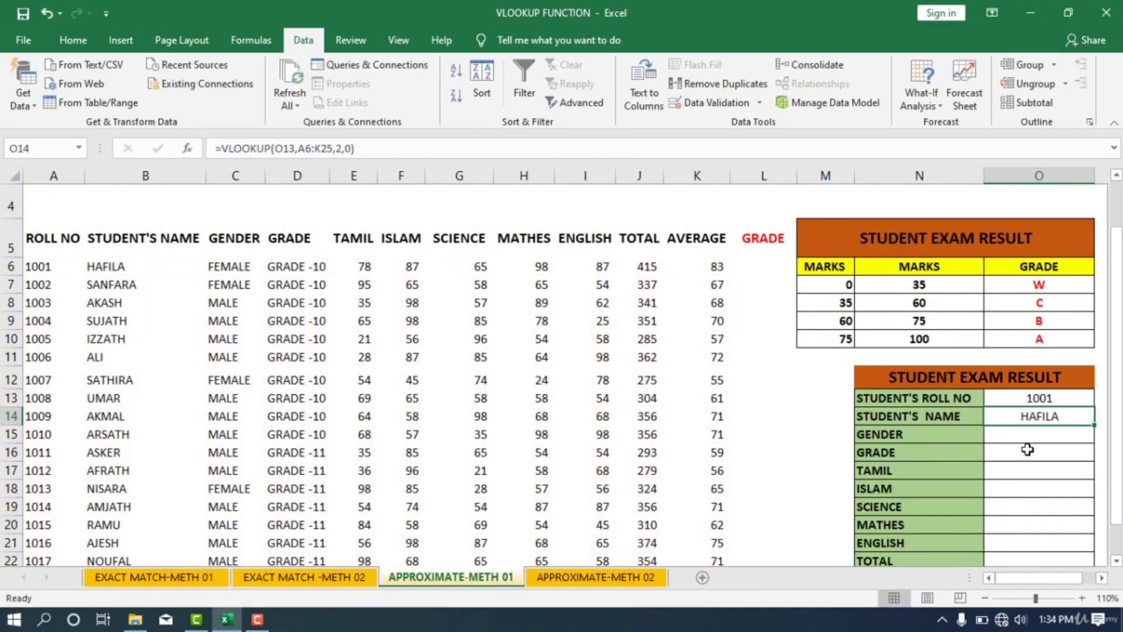
pyautogui.doubleClick(1041, 419)
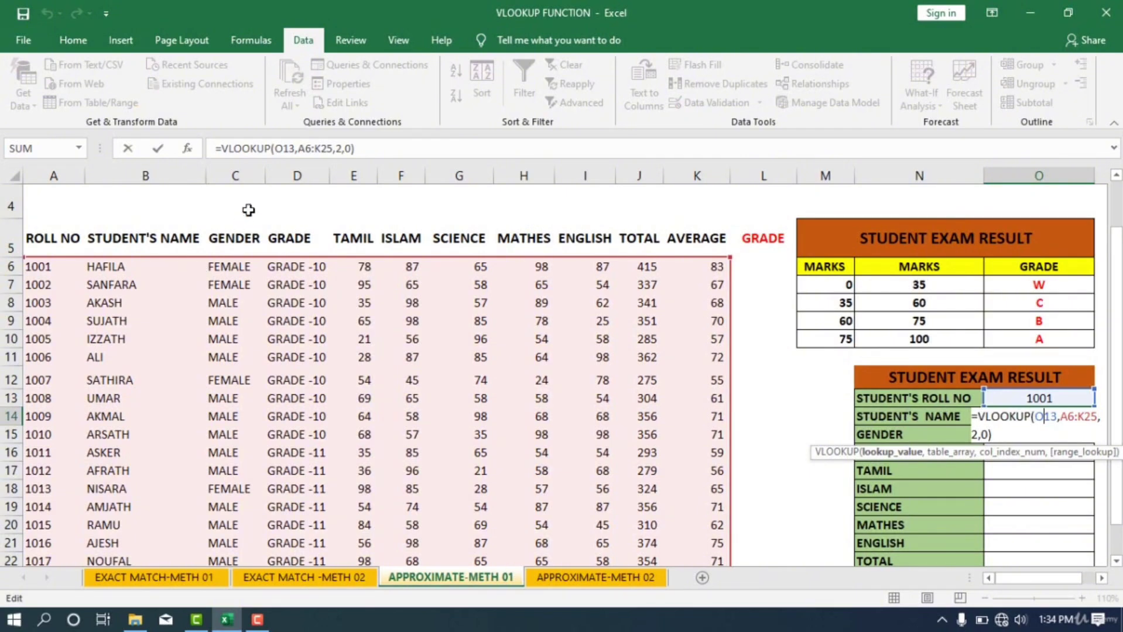
pyautogui.hotkey('ctrl', 'Return')
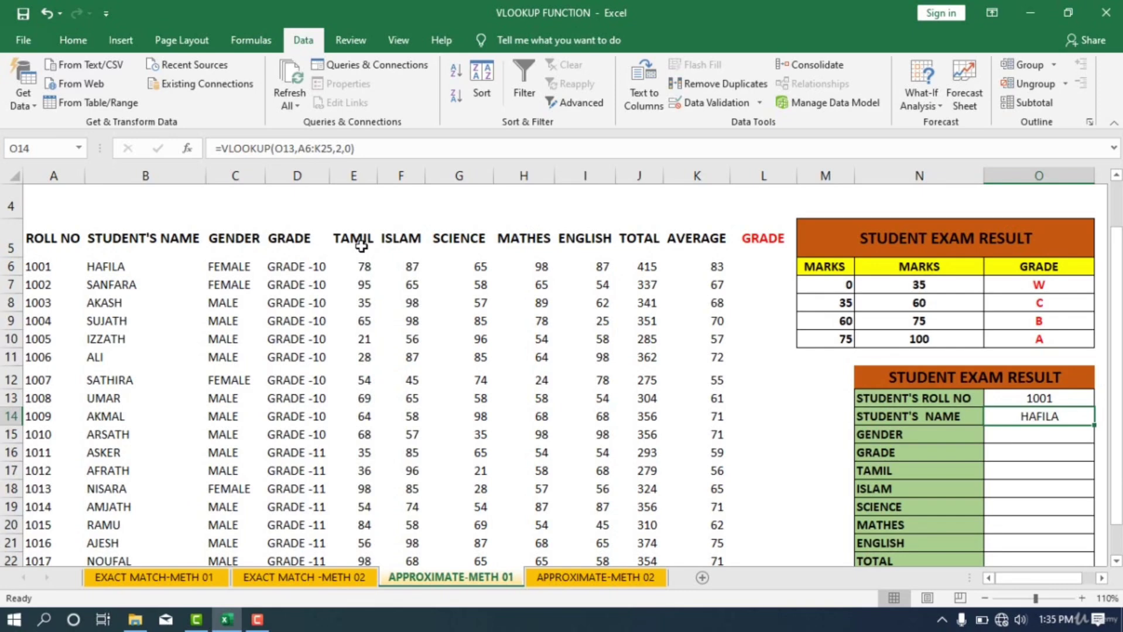
# Step: Paste the copied formula into the gender cell O15 and set its column index to 3
pyautogui.doubleClick(998, 431)
pyautogui.hotkey('ctrl', 'v')
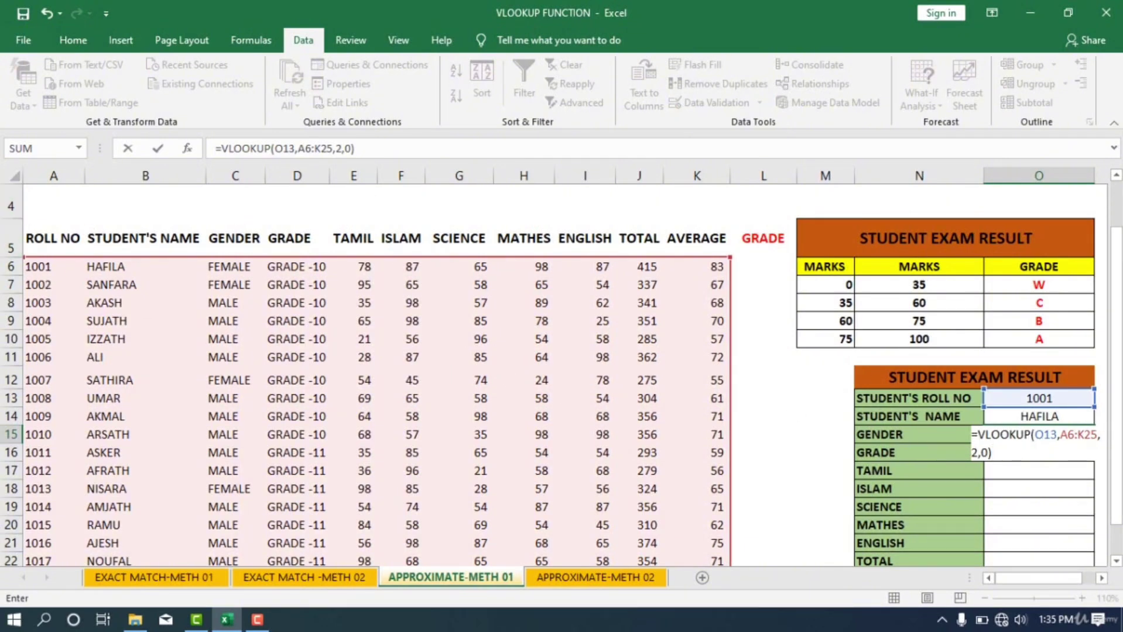
pyautogui.click(976, 455)
pyautogui.press('BackSpace')
pyautogui.write('3')
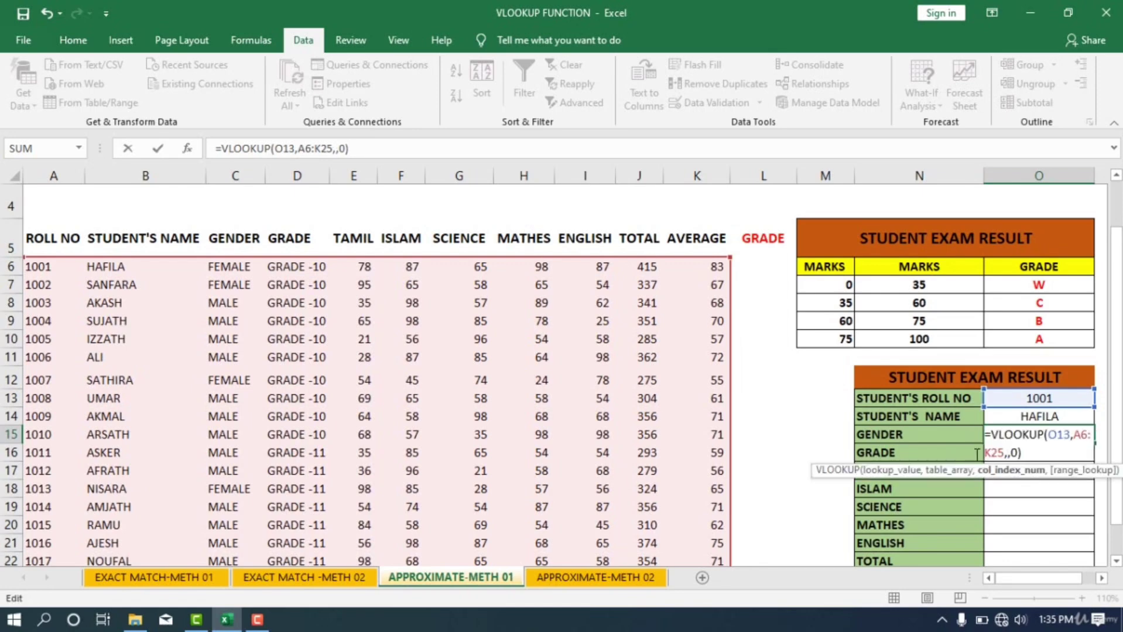
pyautogui.press('Return')
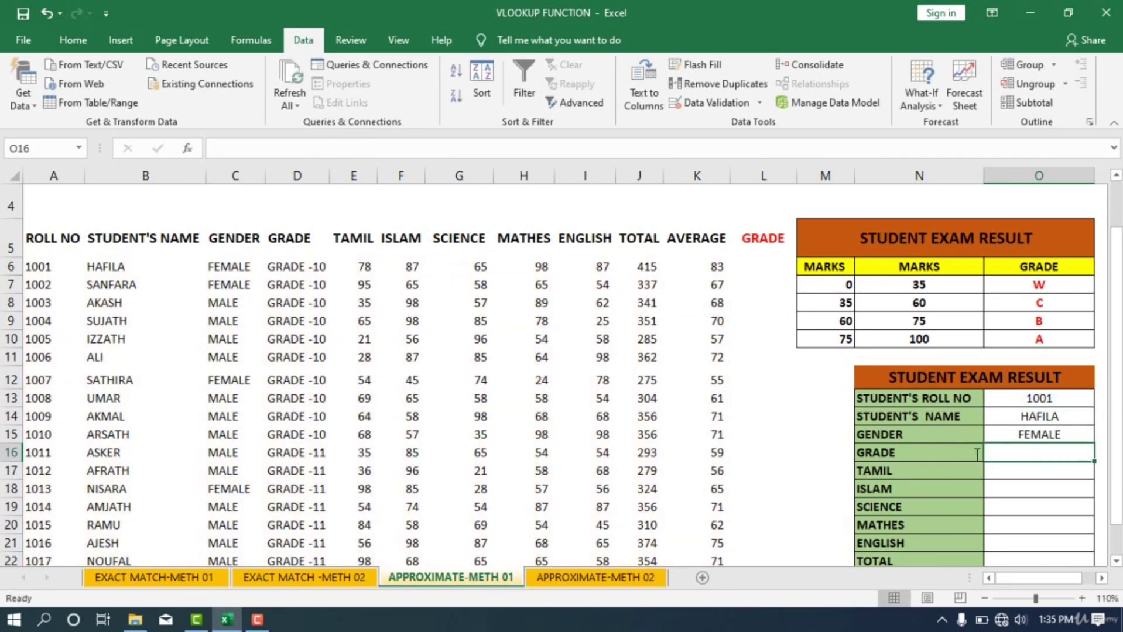
# Step: Paste the copied formula into the grade cell O16 and set its column index to 4
pyautogui.doubleClick(1058, 455)
pyautogui.hotkey('ctrl', 'v')
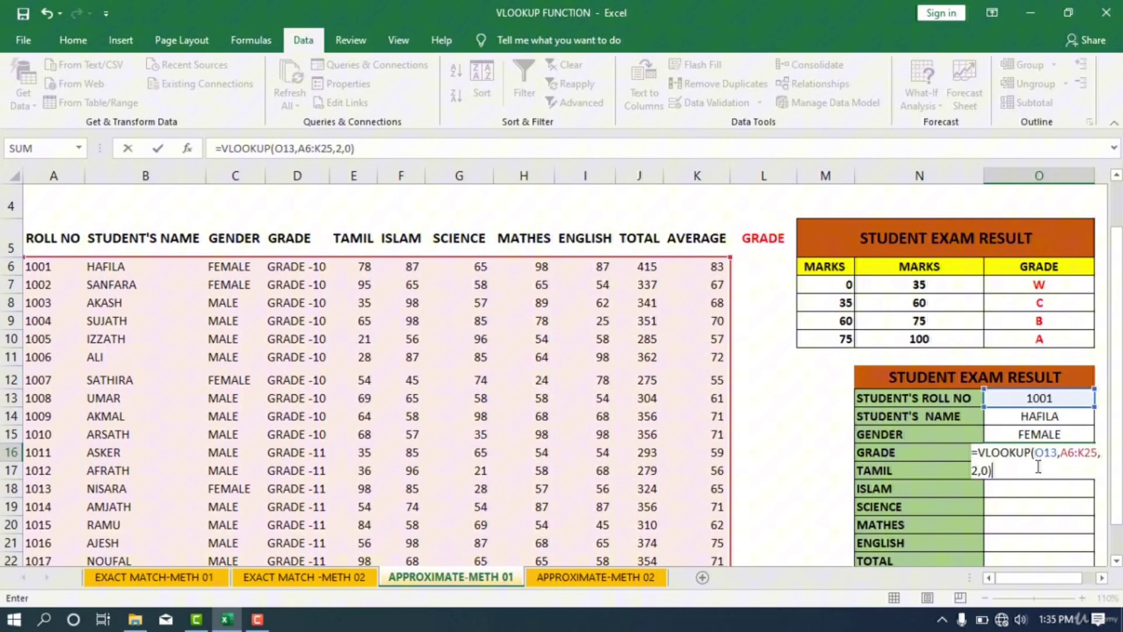
pyautogui.click(975, 472)
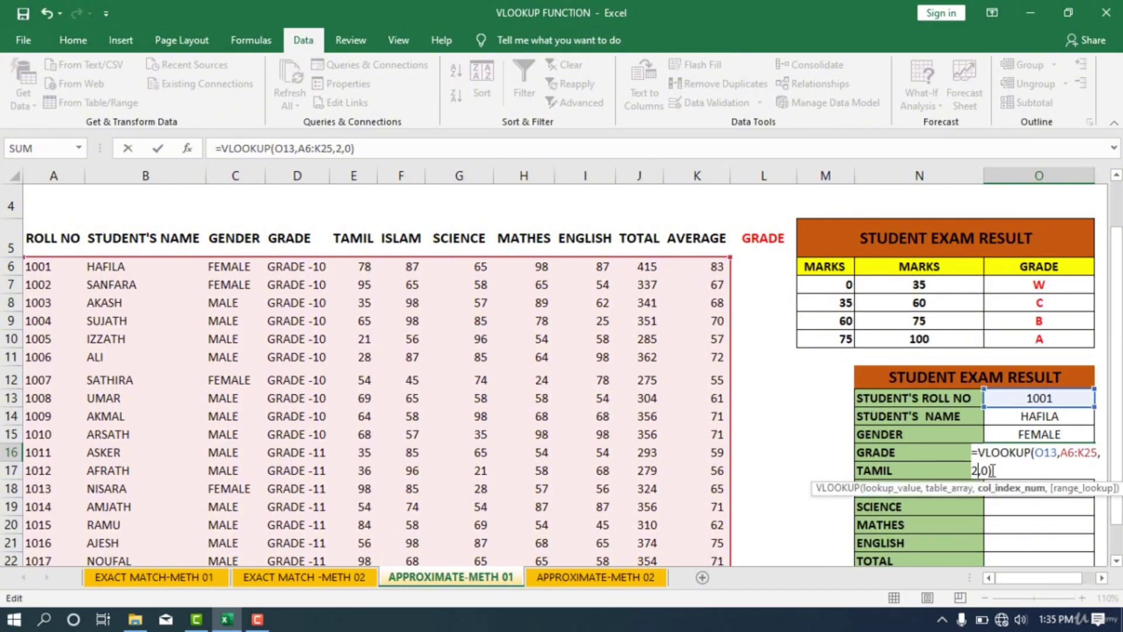
pyautogui.press('BackSpace')
pyautogui.write('4')
pyautogui.press('Return')
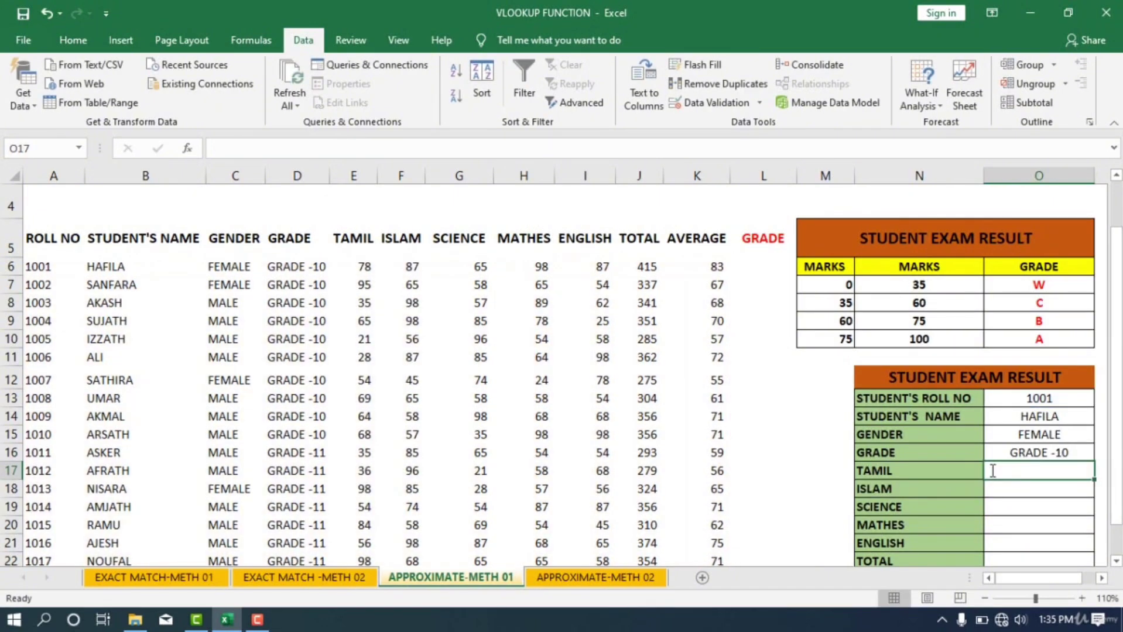
# Step: Paste the copied formula into the Tamil marks cell O17 and set its column index to 5
pyautogui.doubleClick(1009, 475)
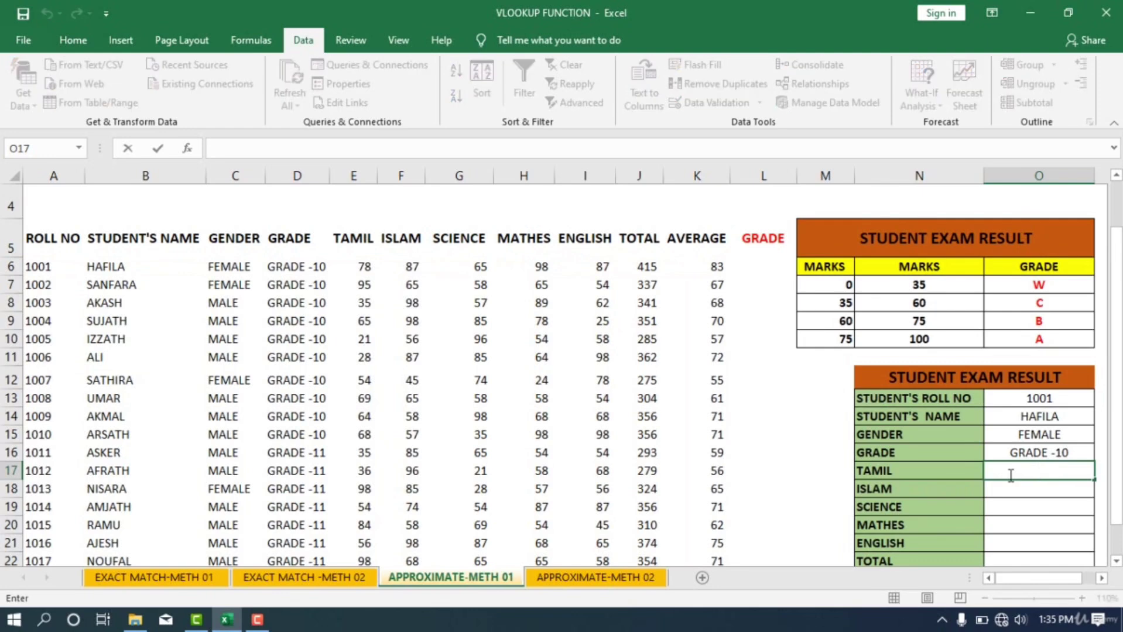
pyautogui.write('=VLOOKUP(O13,A6:K25,2,0)')
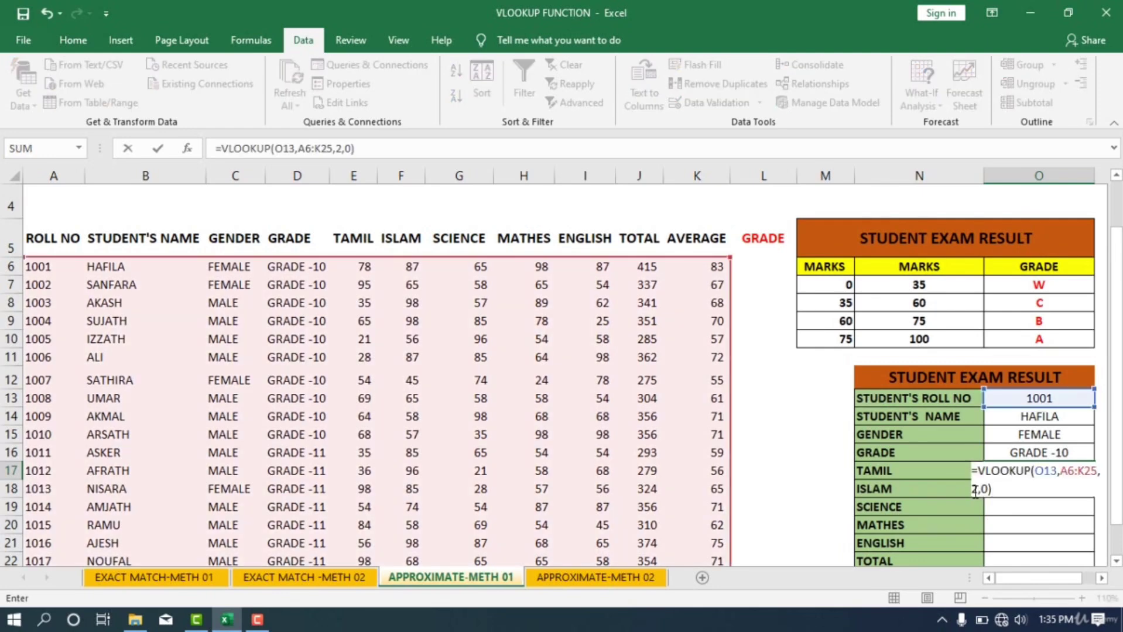
pyautogui.click(974, 490)
pyautogui.press('BackSpace')
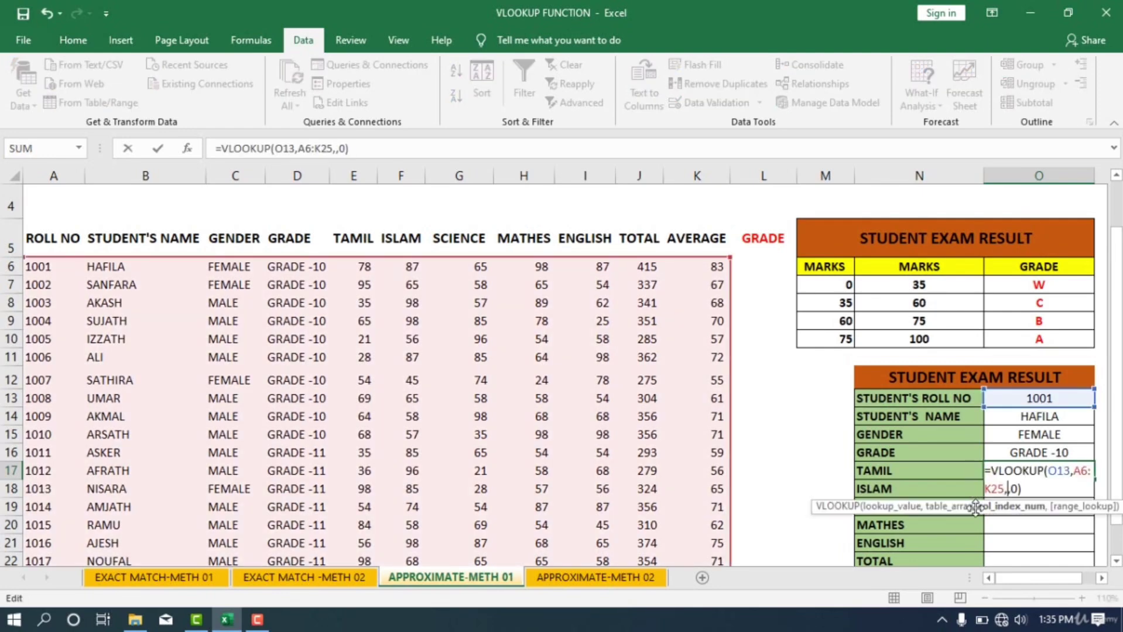
pyautogui.write('5')
pyautogui.press('Return')
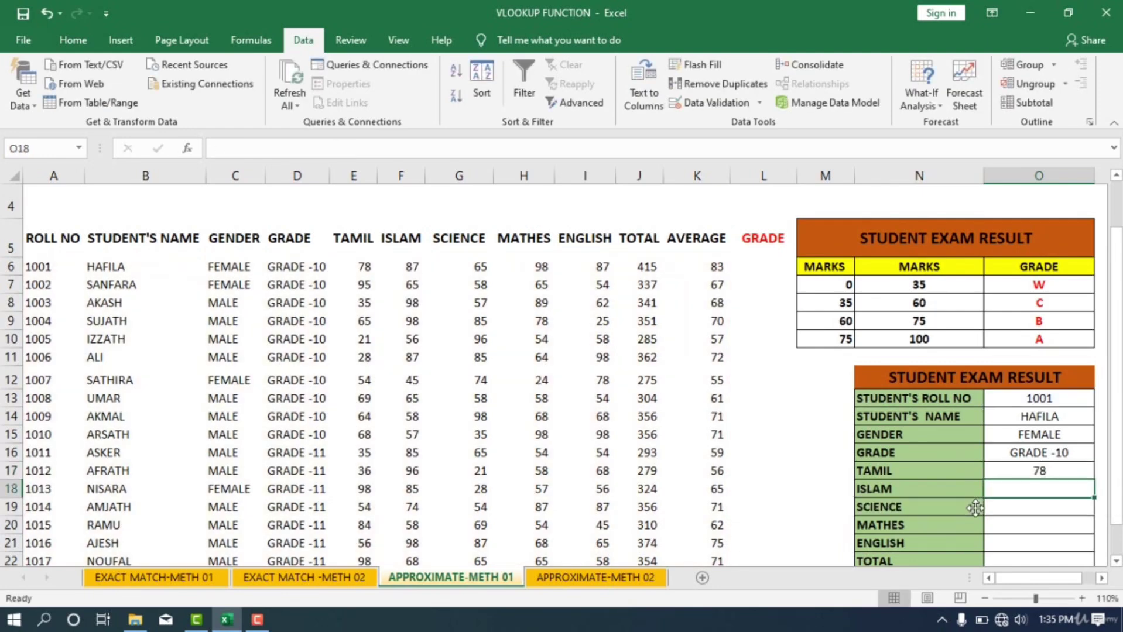
# Step: Paste the copied VLOOKUP formula into the Islam marks cell O18 and set its column index to 6
pyautogui.doubleClick(1032, 489)
pyautogui.write('=VLOOKUP(O13,A6:K25,2,0)')
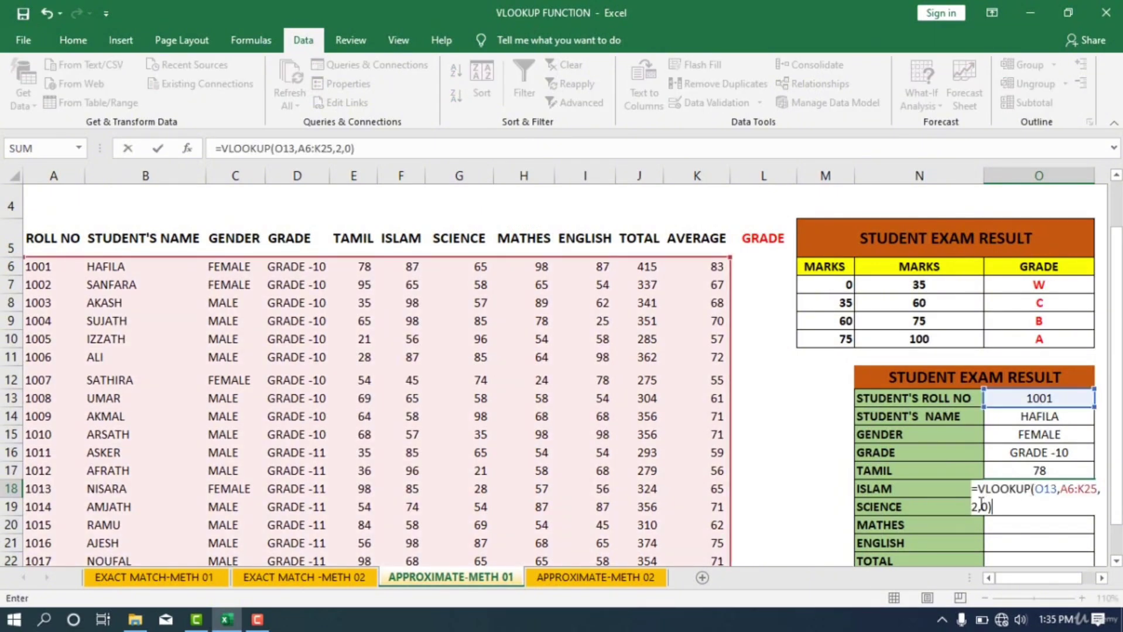
pyautogui.click(981, 502)
pyautogui.press('BackSpace')
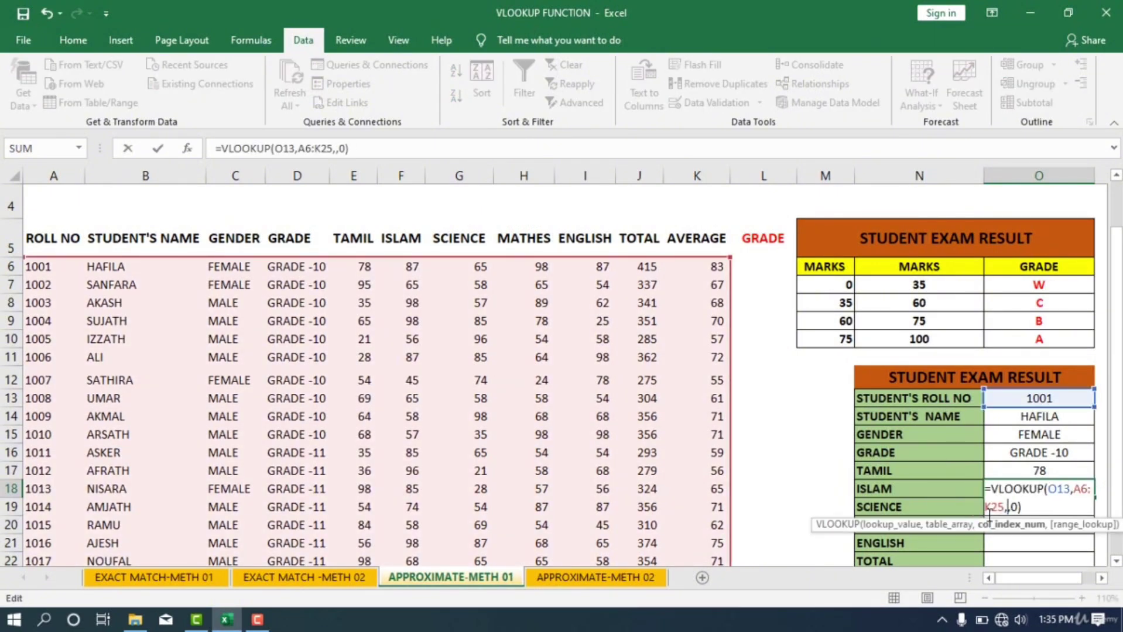
pyautogui.write('6')
pyautogui.press('Return')
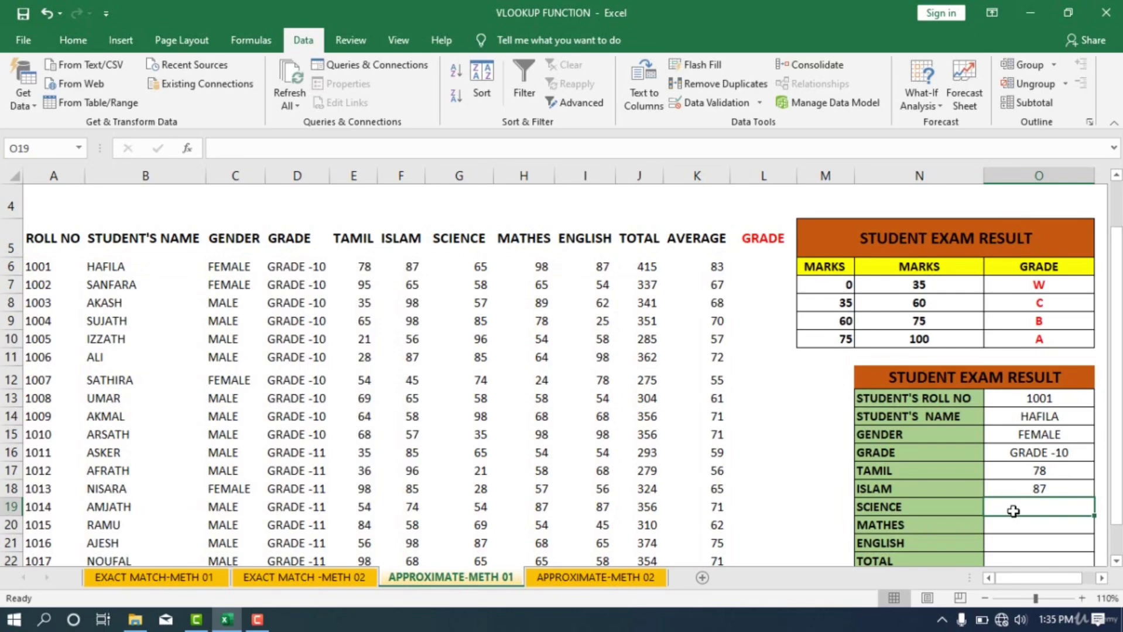
# Step: Paste the copied VLOOKUP formula into the Science marks cell O19 and set its column index to 7
pyautogui.doubleClick(1013, 511)
pyautogui.write('=VLOOKUP(O13,A6:K25,2,0)')
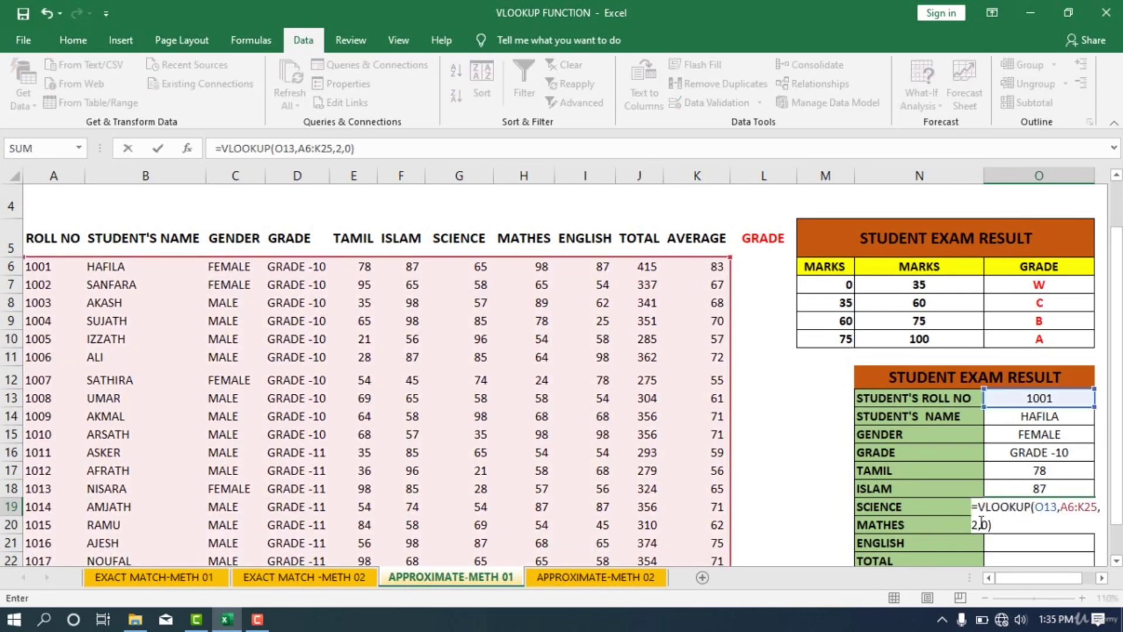
pyautogui.click(987, 524)
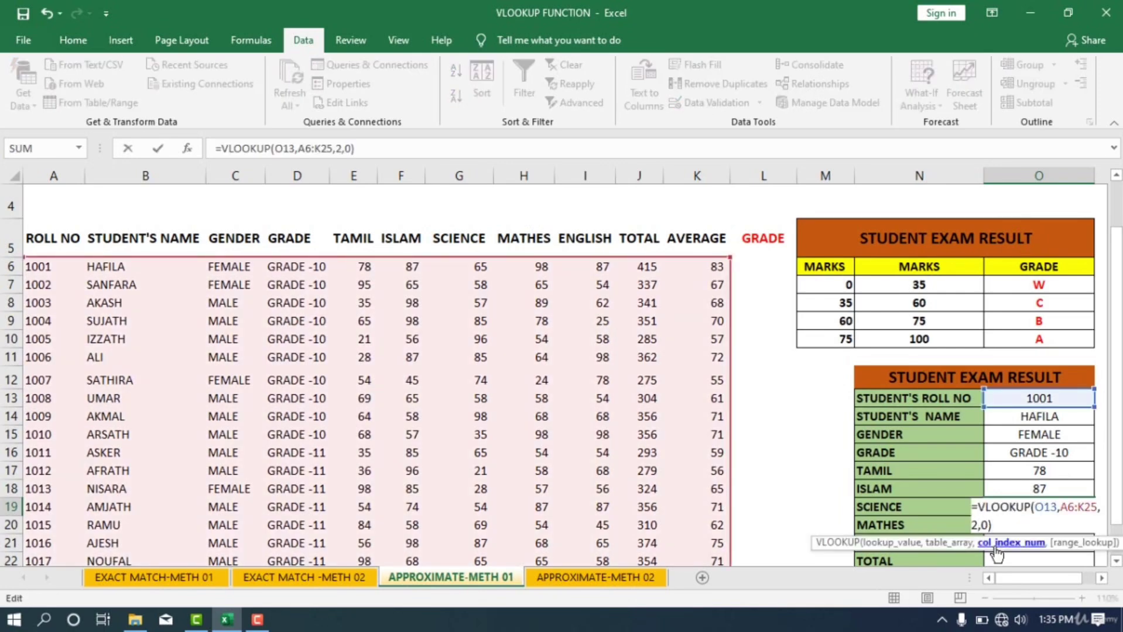
pyautogui.click(996, 547)
pyautogui.write('7')
pyautogui.press('Return')
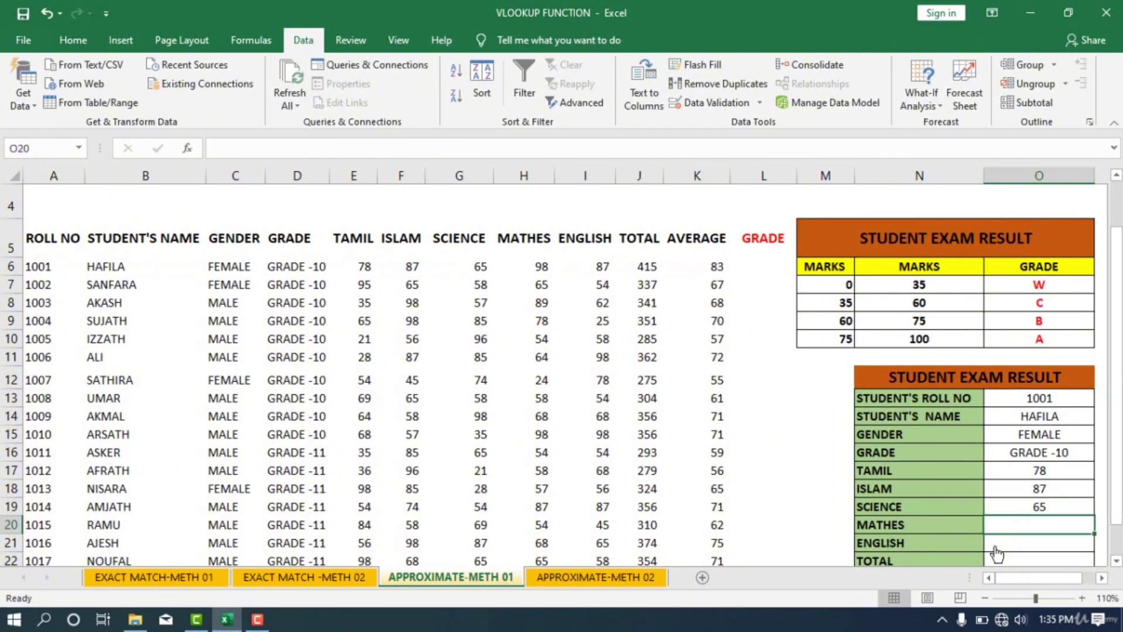
# Step: Paste the copied VLOOKUP formula into the Mathes marks cell O20 and set its column index to 8
pyautogui.doubleClick(1015, 525)
pyautogui.write('=VLOOKUP(O13,A6:K25,2,0)')
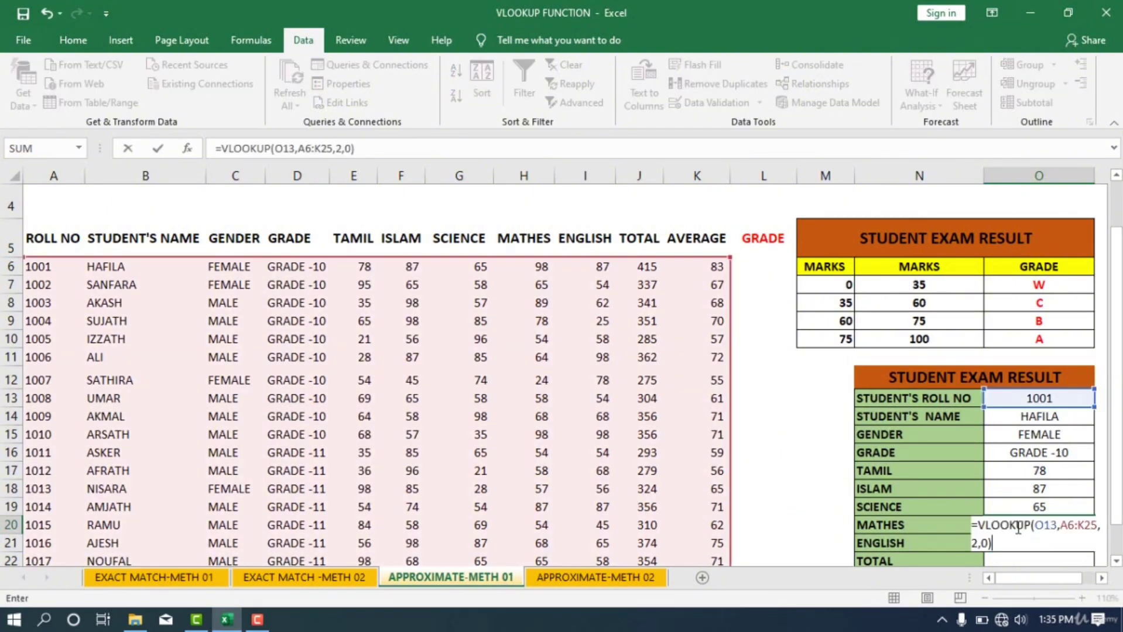
pyautogui.click(977, 544)
pyautogui.press('BackSpace')
pyautogui.write('8')
pyautogui.press('Return')
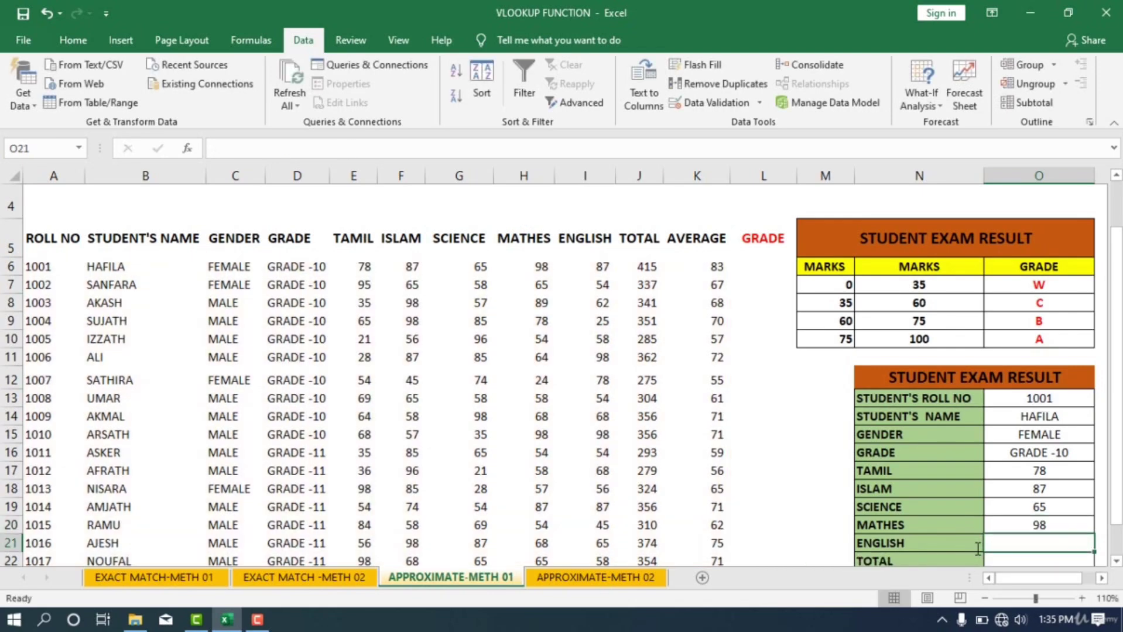
# Step: Paste the copied VLOOKUP formula into the English marks cell O21 and set its column index to 9
pyautogui.doubleClick(1002, 547)
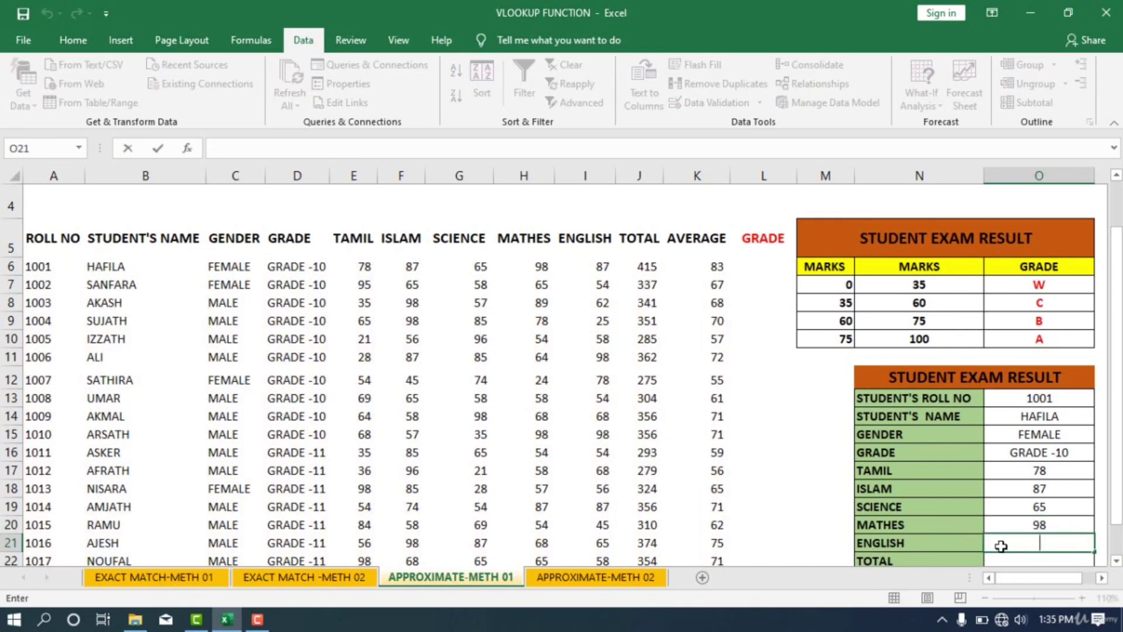
pyautogui.write('=VLOOKUP(O13,A6:K25,2,0)')
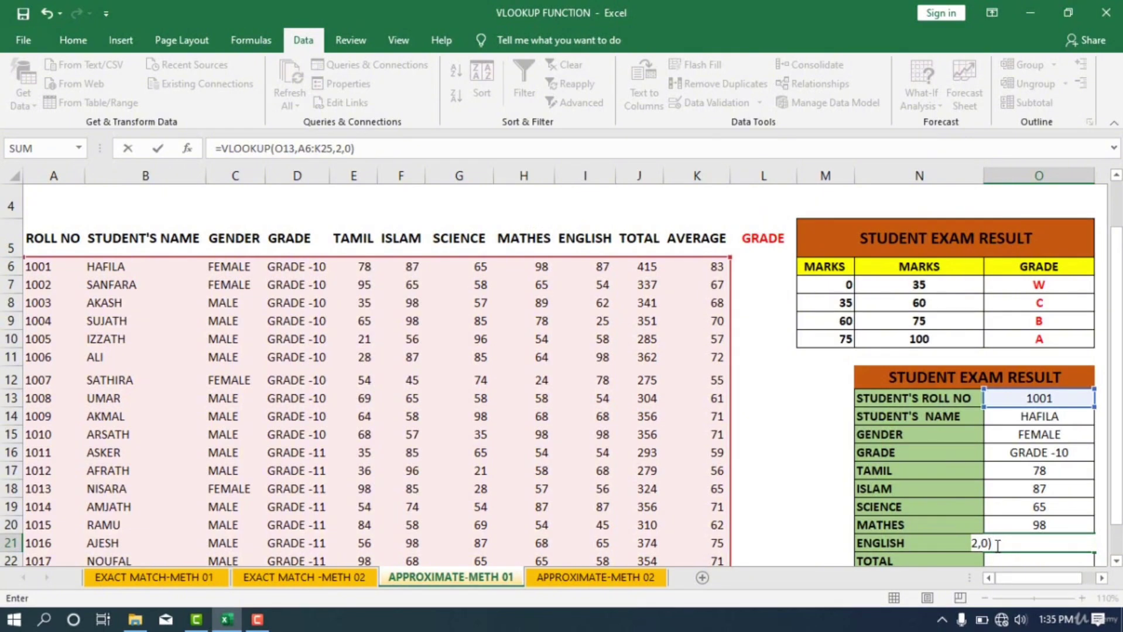
pyautogui.click(980, 544)
pyautogui.press('BackSpace')
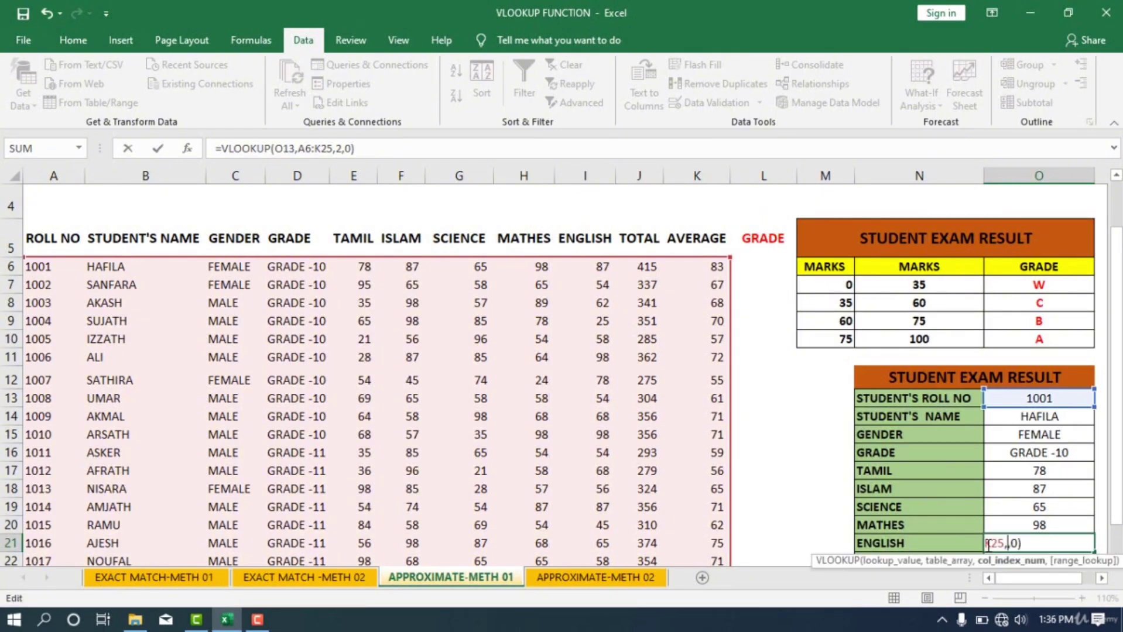
pyautogui.write('9')
pyautogui.press('Return')
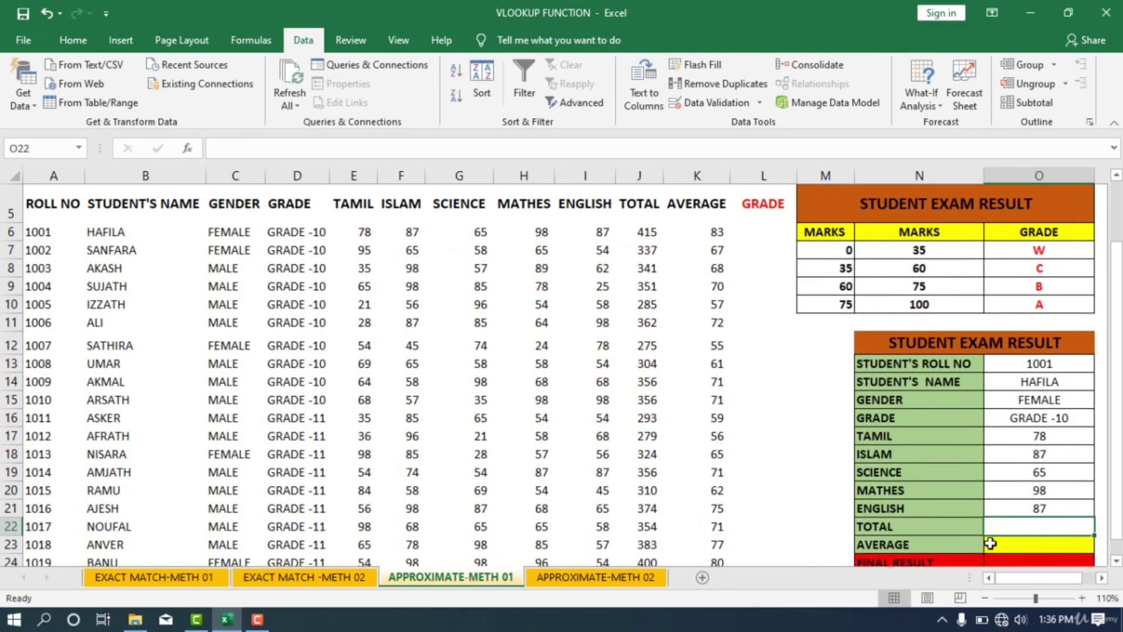
# Step: Paste the copied VLOOKUP formula into the total cell O22 and set its column index to 10
pyautogui.doubleClick(1012, 524)
pyautogui.write('=VLOOKUP(O13,A6:K25,2,0)')
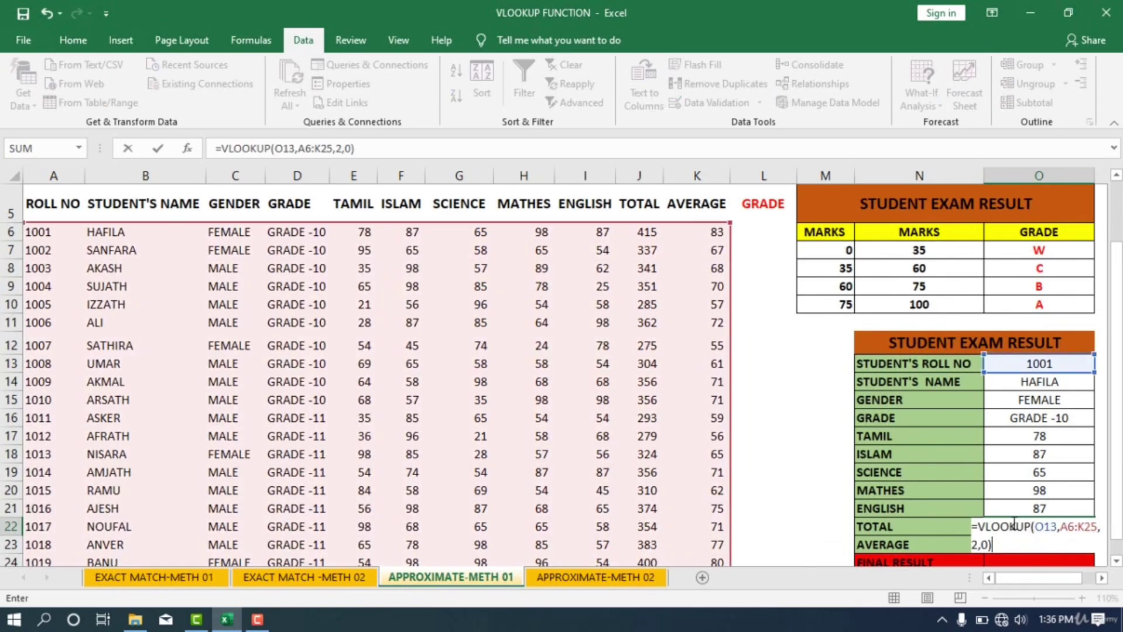
pyautogui.click(978, 545)
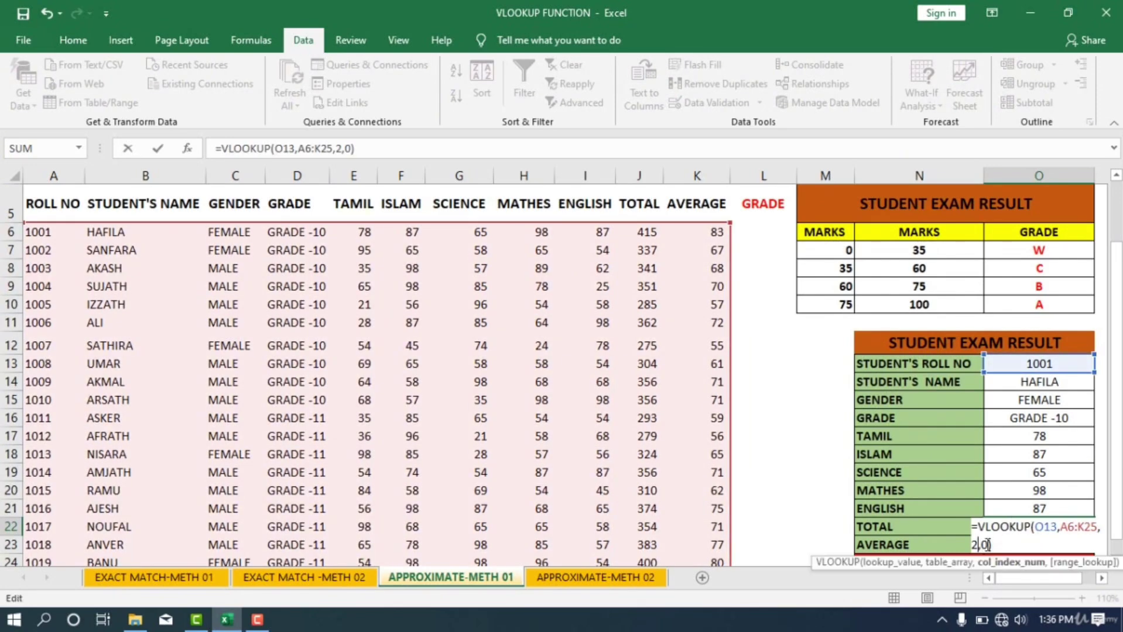
pyautogui.press('BackSpace')
pyautogui.write('10')
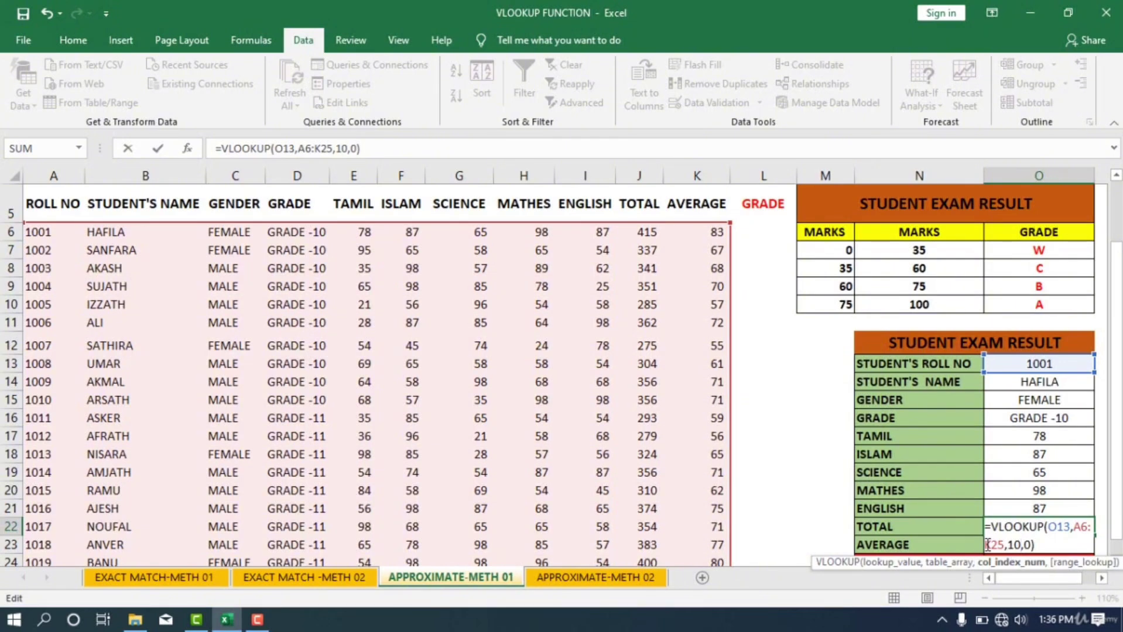
pyautogui.press('Return')
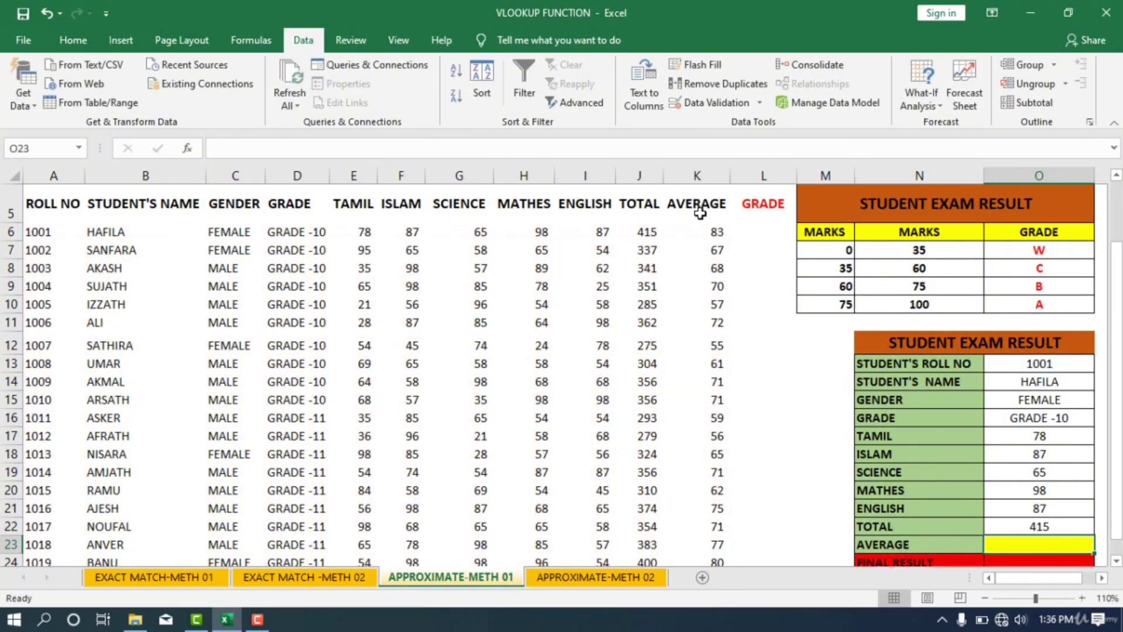
# Step: Paste the copied VLOOKUP formula into the average cell O23 and set its column index to 11
pyautogui.doubleClick(1021, 543)
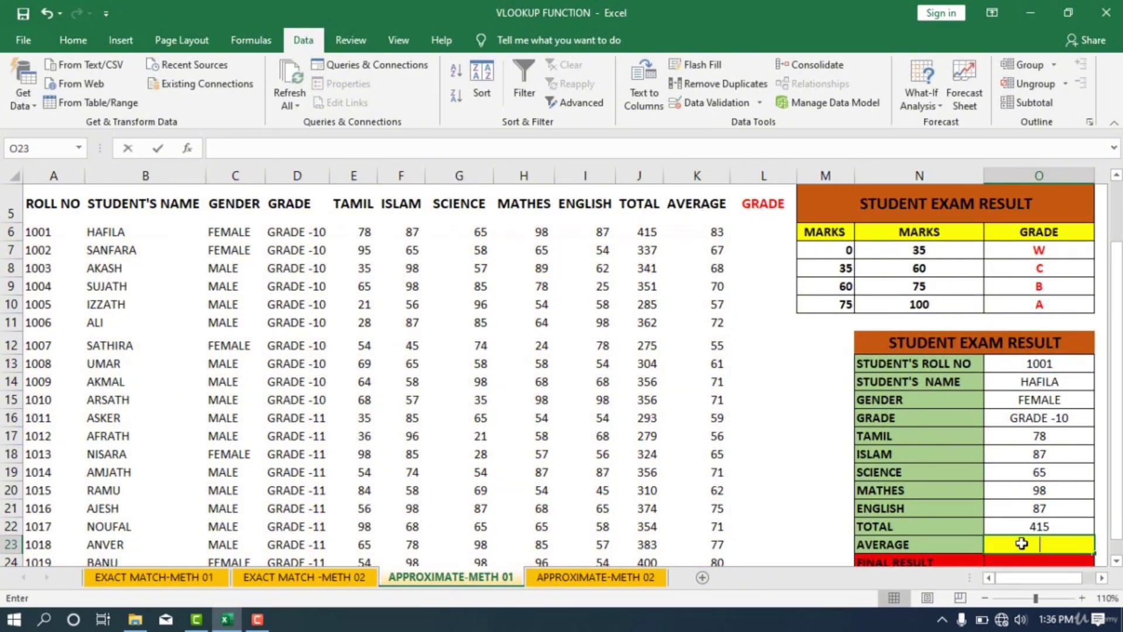
pyautogui.write('=VLOOKUP(O13,A6:K25,2,0)')
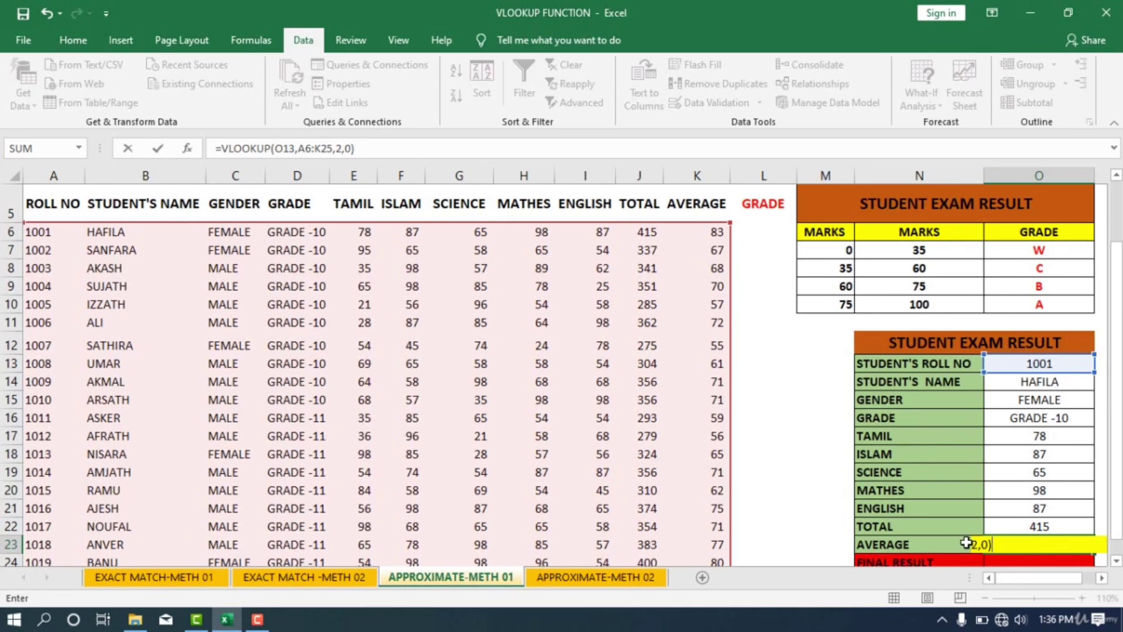
pyautogui.click(994, 543)
pyautogui.press('BackSpace')
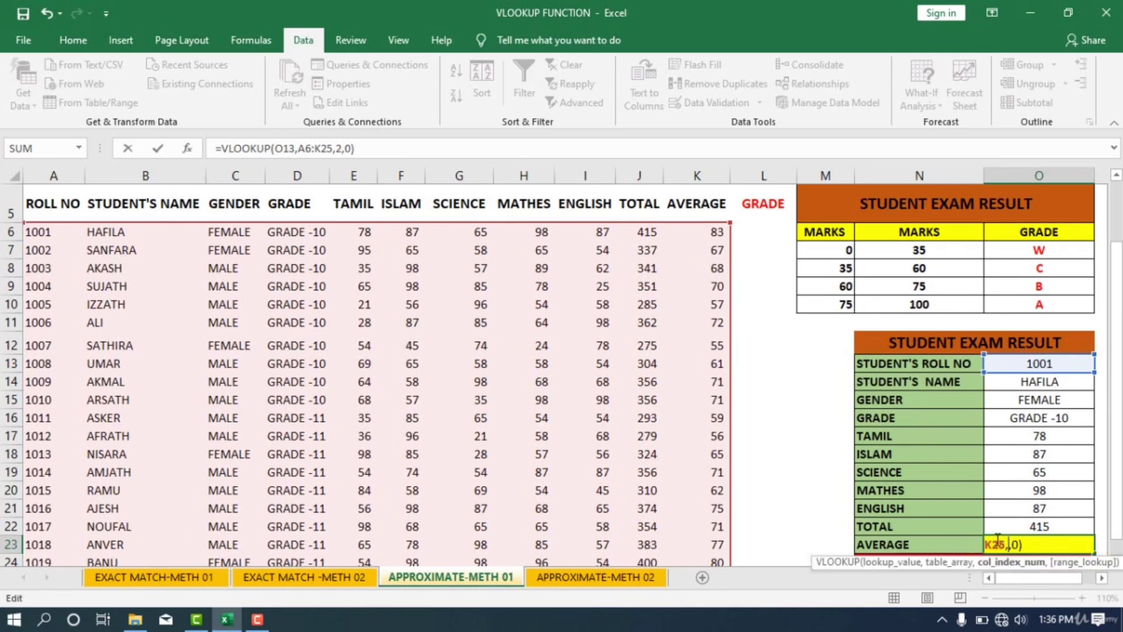
pyautogui.write('11')
pyautogui.press('Return')
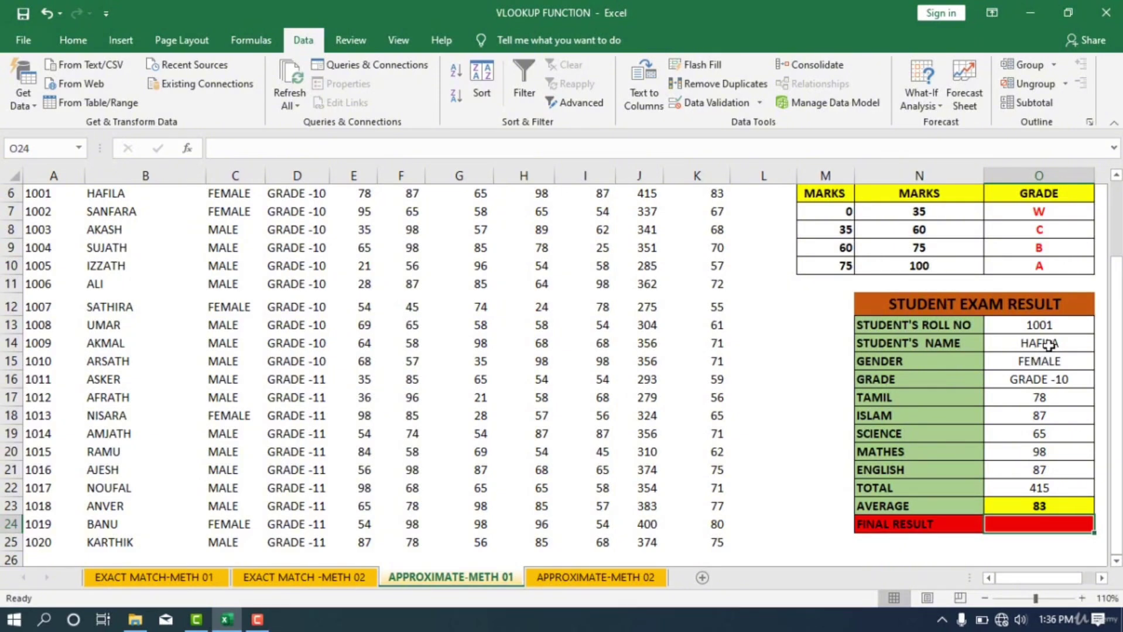
pyautogui.moveTo(1044, 345); pyautogui.dragTo(1048, 505)
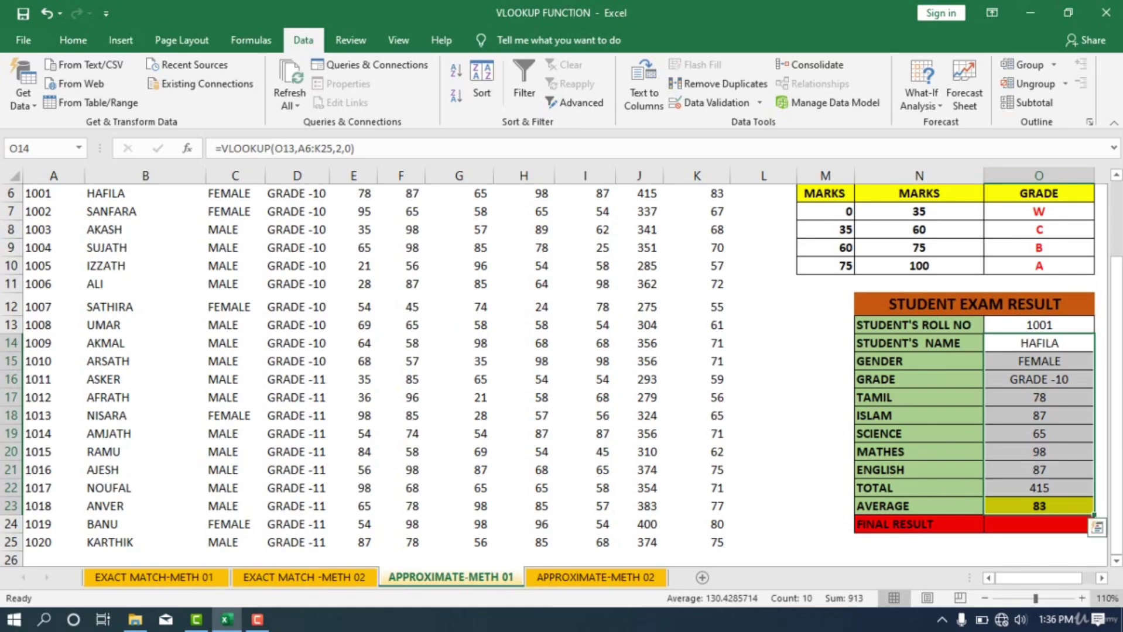
pyautogui.click(1004, 528)
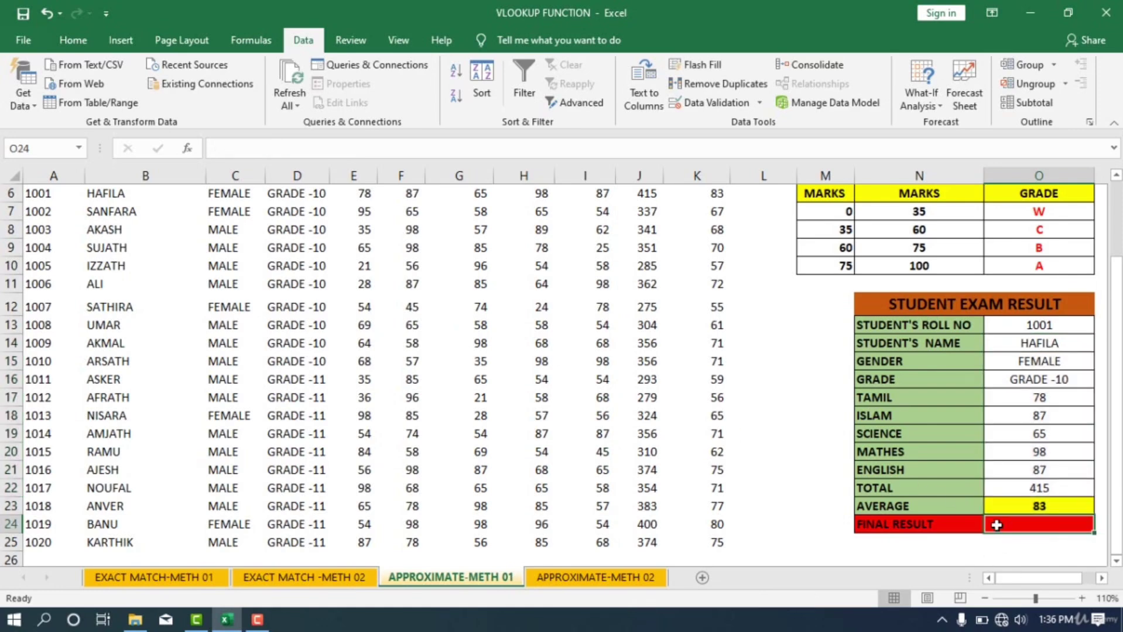
pyautogui.scroll(1, 995, 524)
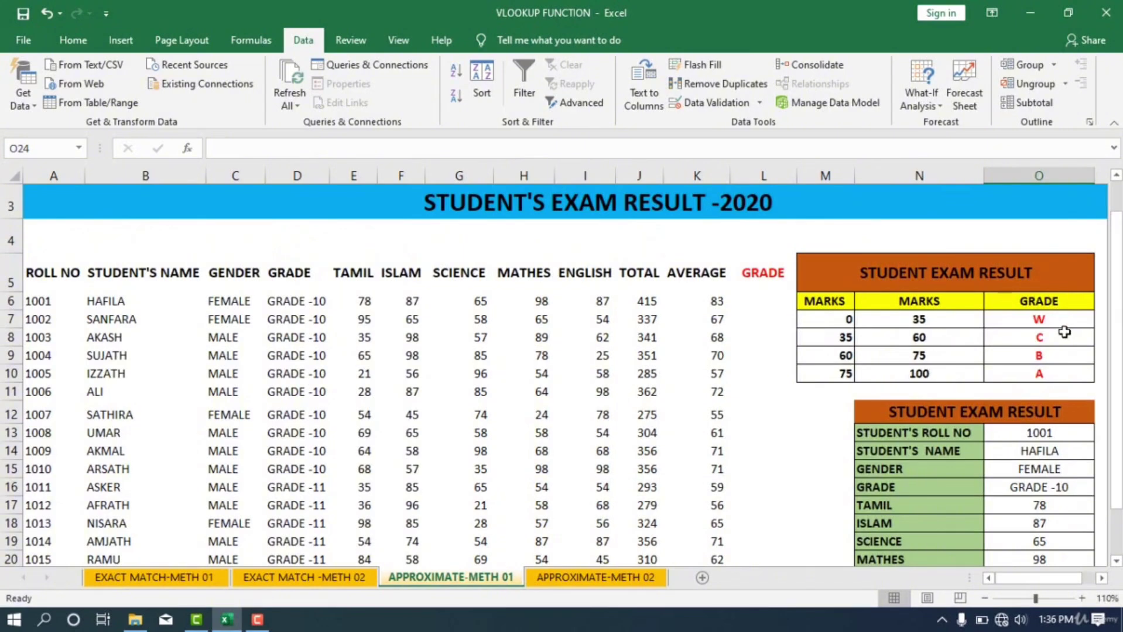
pyautogui.scroll(-2, 1065, 332)
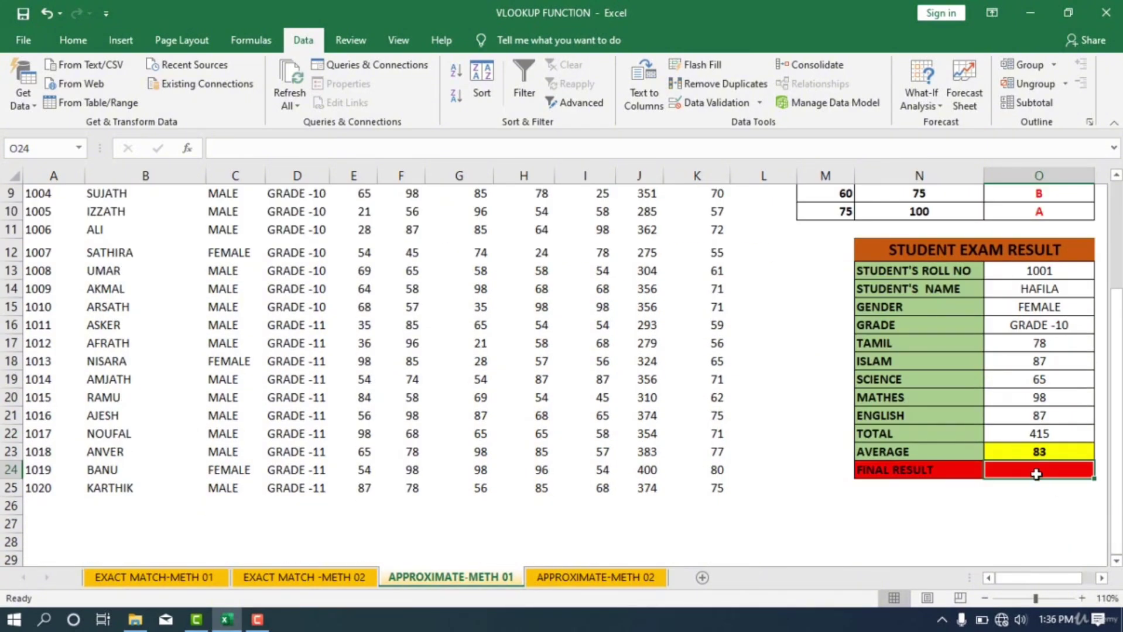
pyautogui.scroll(1, 1036, 474)
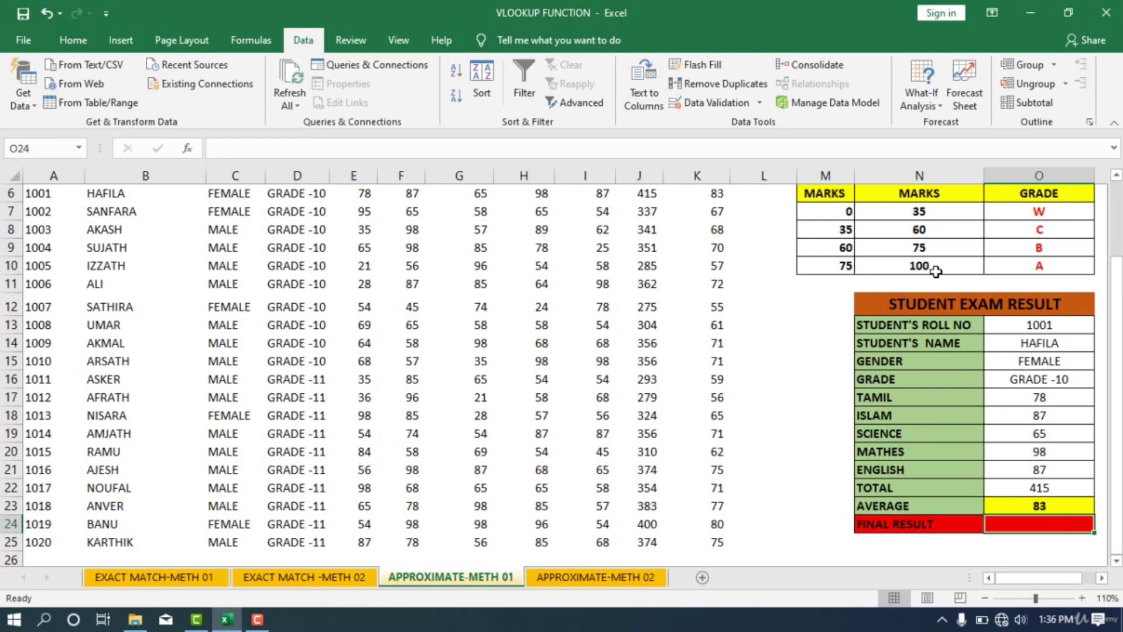
# Step: Start a VLOOKUP formula in the final result cell O24 with the average cell O23 as the lookup value
pyautogui.doubleClick(1002, 530)
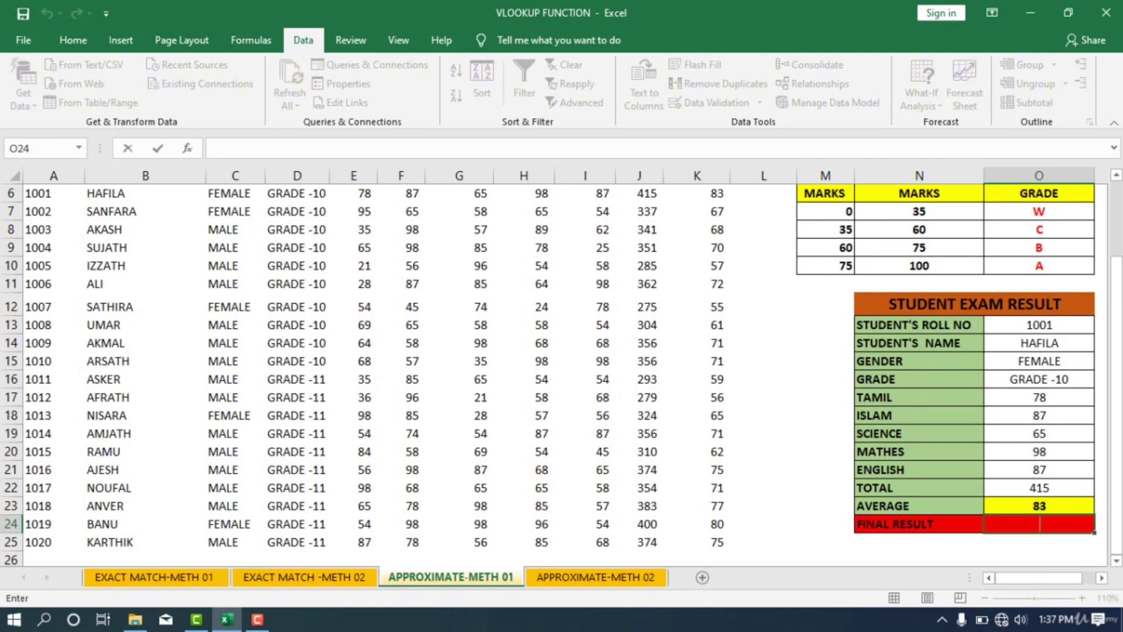
pyautogui.write('=(V')
pyautogui.press('BackSpace')
pyautogui.write('VLOOKU')
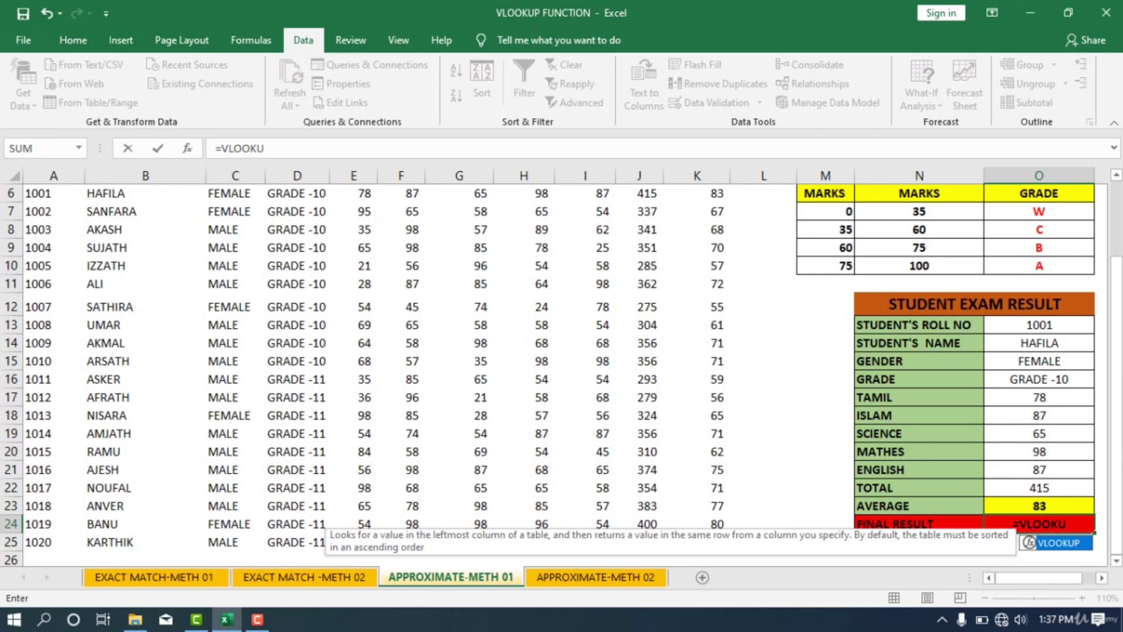
pyautogui.doubleClick(1045, 544)
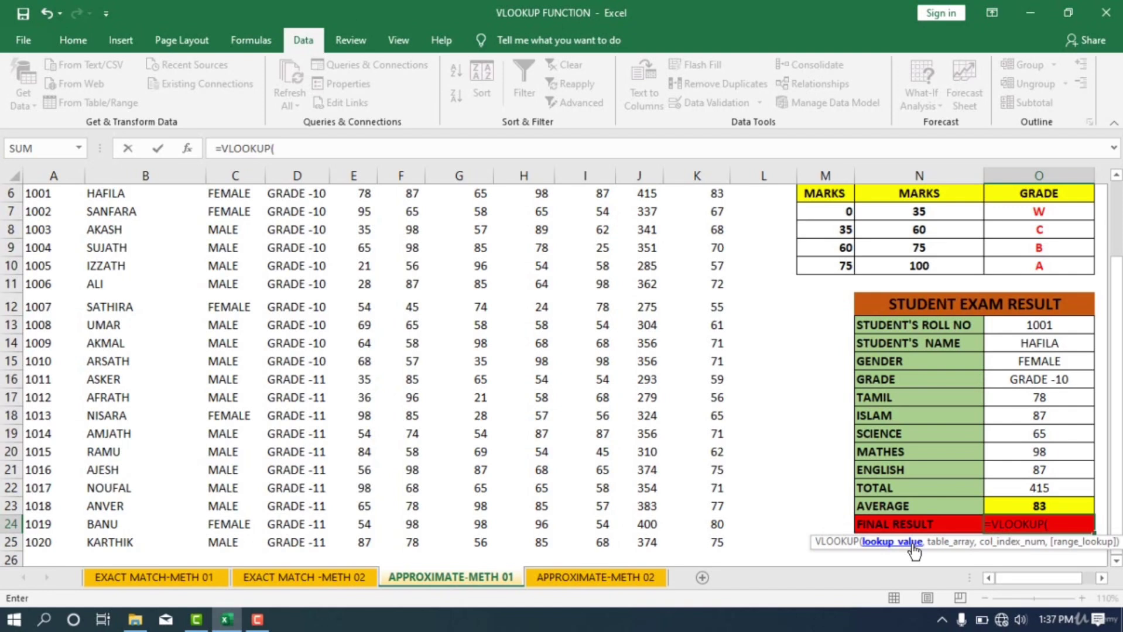
pyautogui.click(1047, 509)
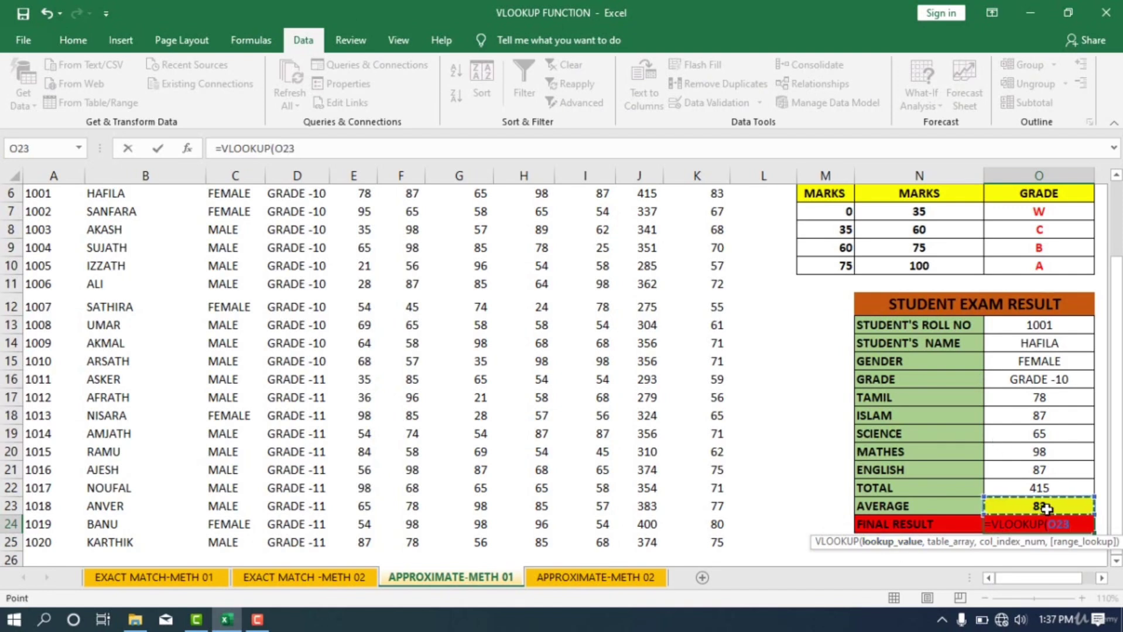
pyautogui.write(',')
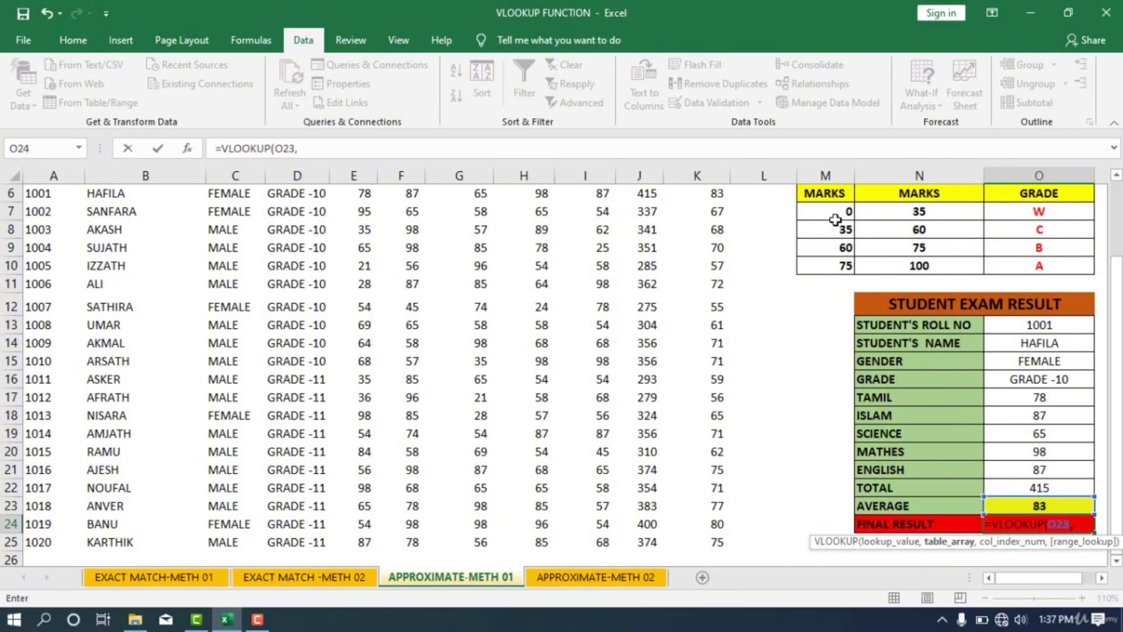
# Step: Add the marks-to-grade table M7:O10 as the table array of the final result's VLOOKUP formula
pyautogui.scroll(1, 843, 223)
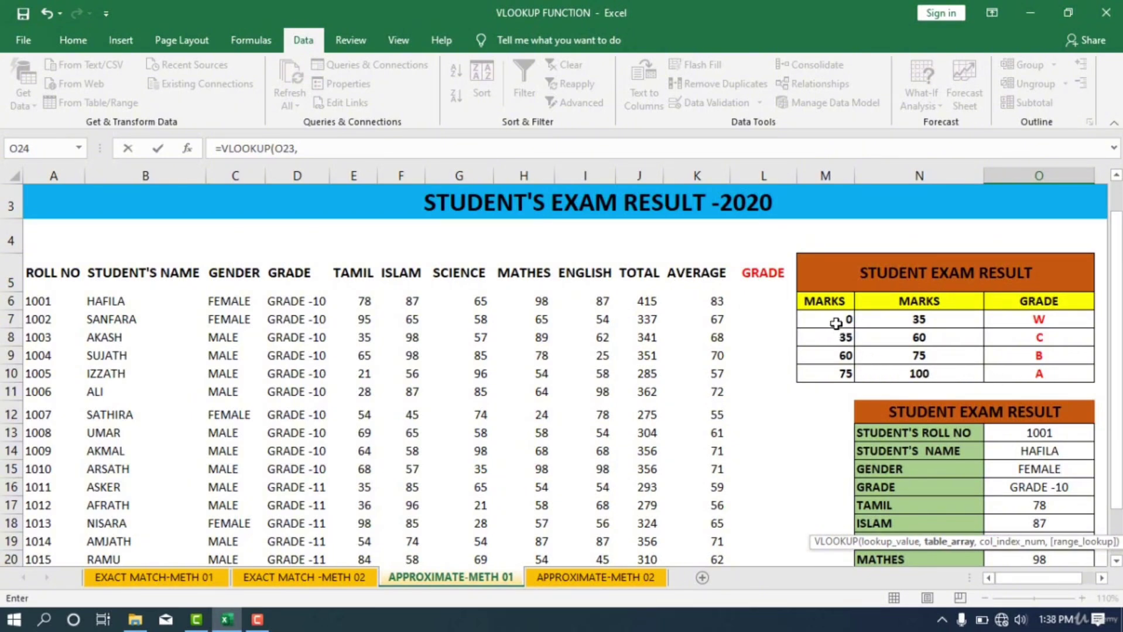
pyautogui.moveTo(843, 319); pyautogui.dragTo(1036, 374)
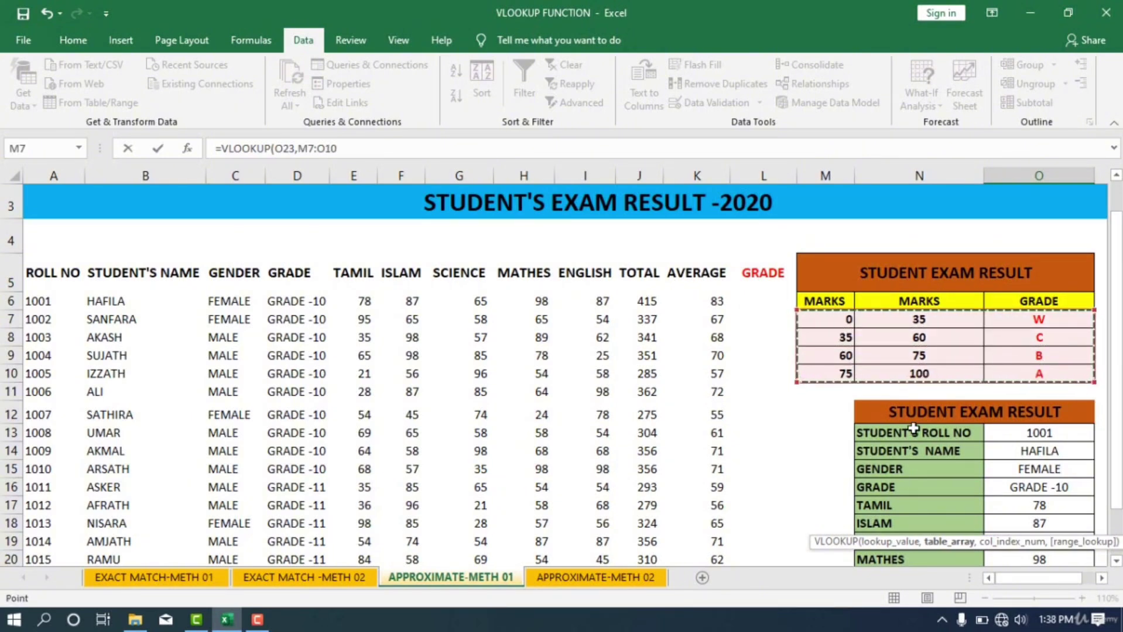
pyautogui.scroll(-1, 913, 429)
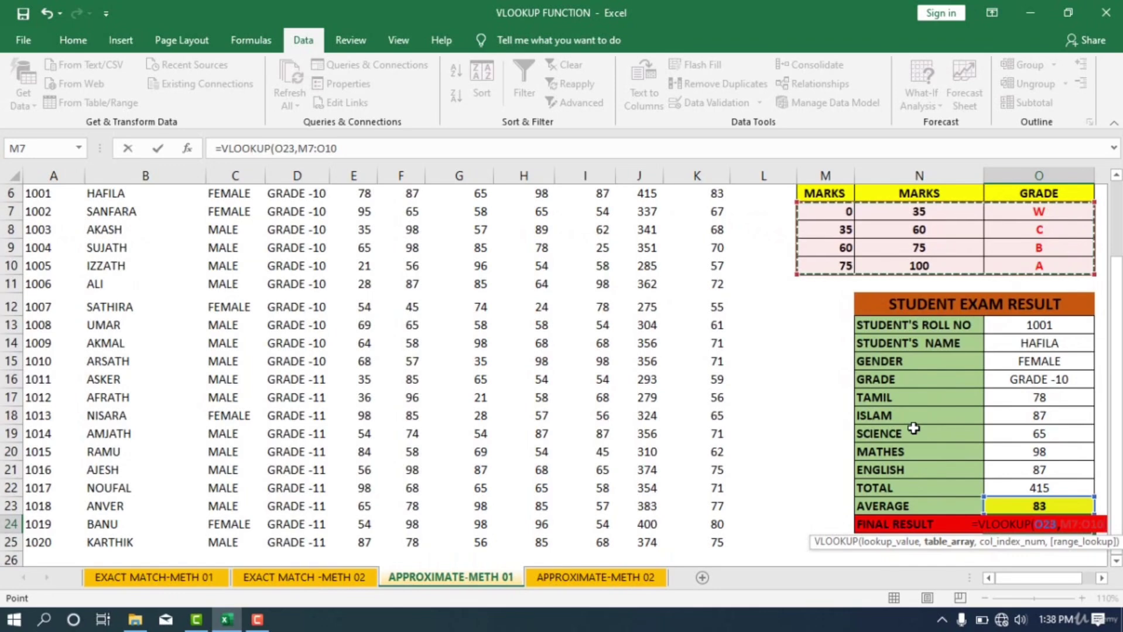
pyautogui.write(',')
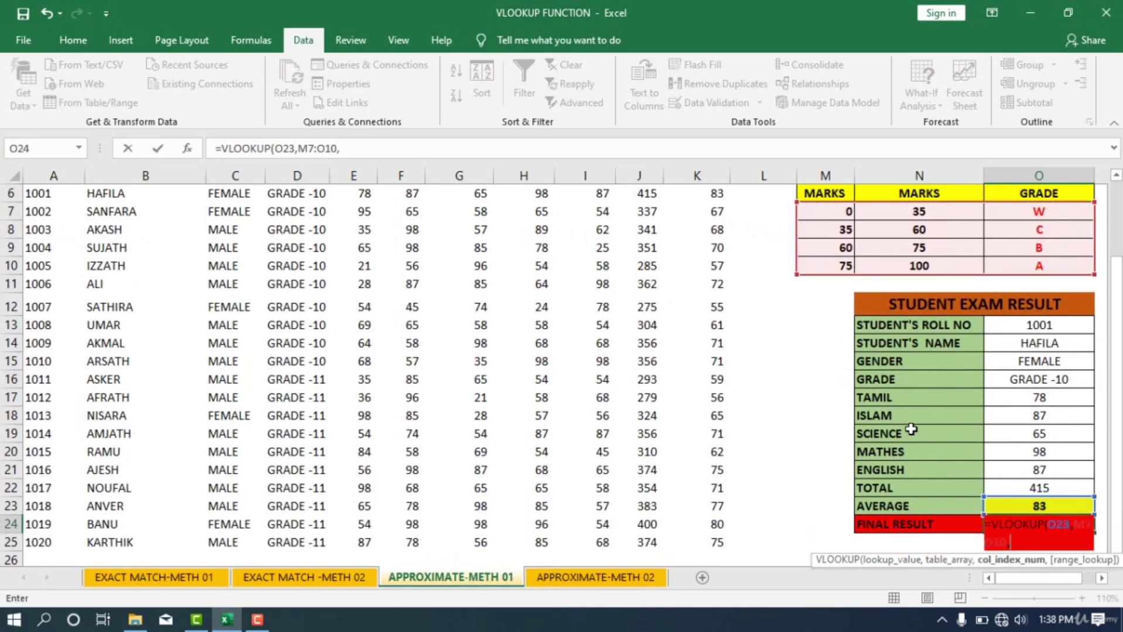
pyautogui.scroll(1, 915, 429)
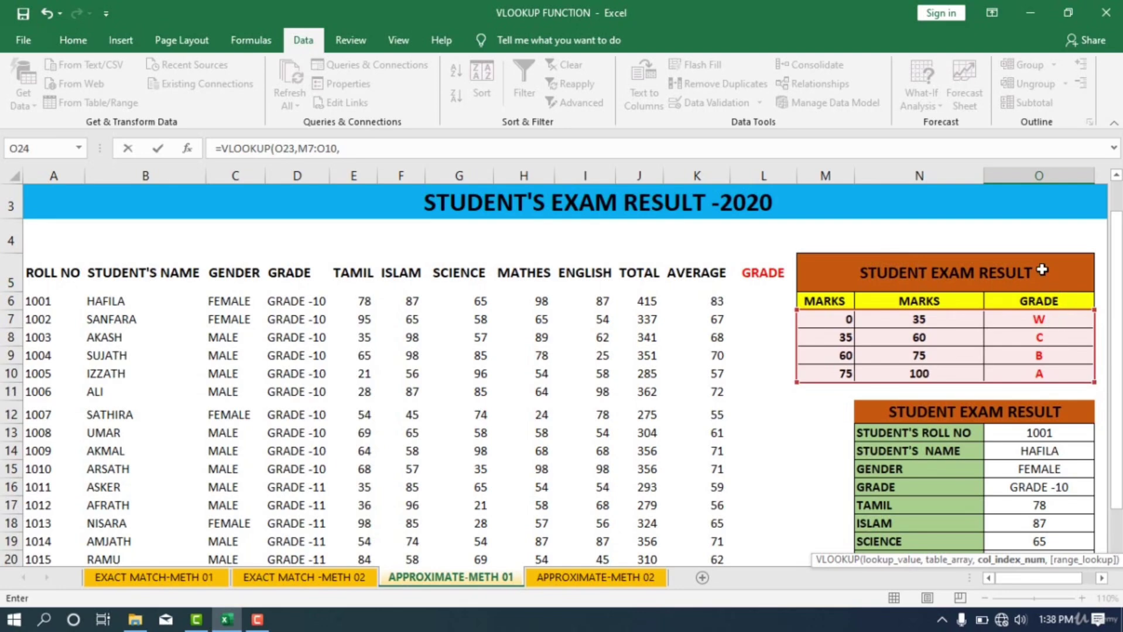
# Step: Complete the final result's VLOOKUP formula in O24 with column index 3 and TRUE for approximate match
pyautogui.scroll(-2, 956, 314)
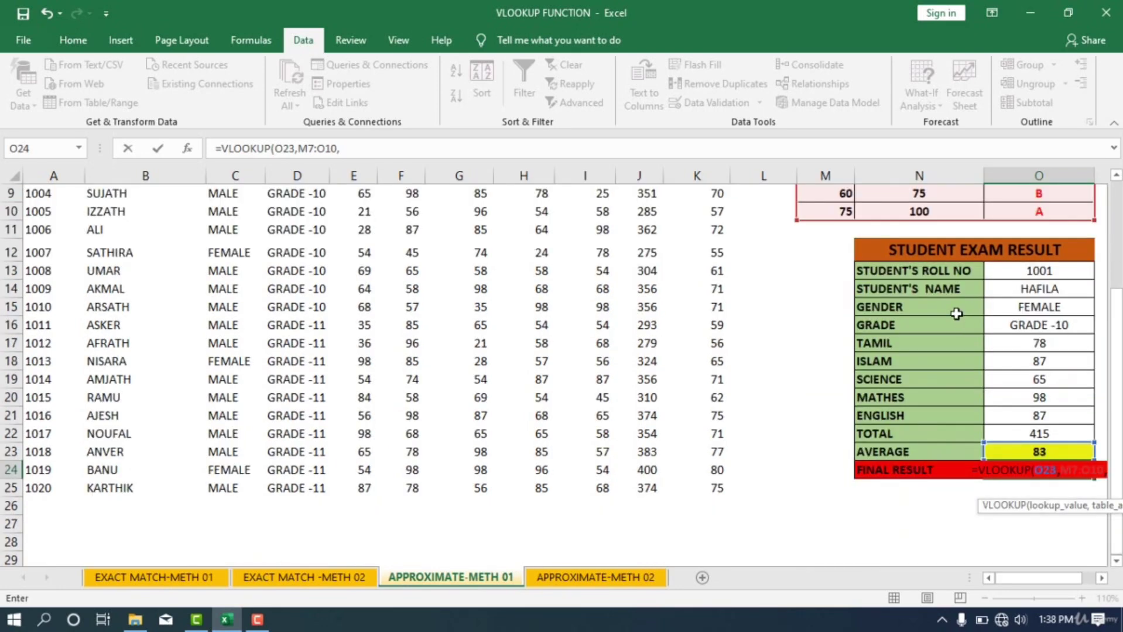
pyautogui.write('3')
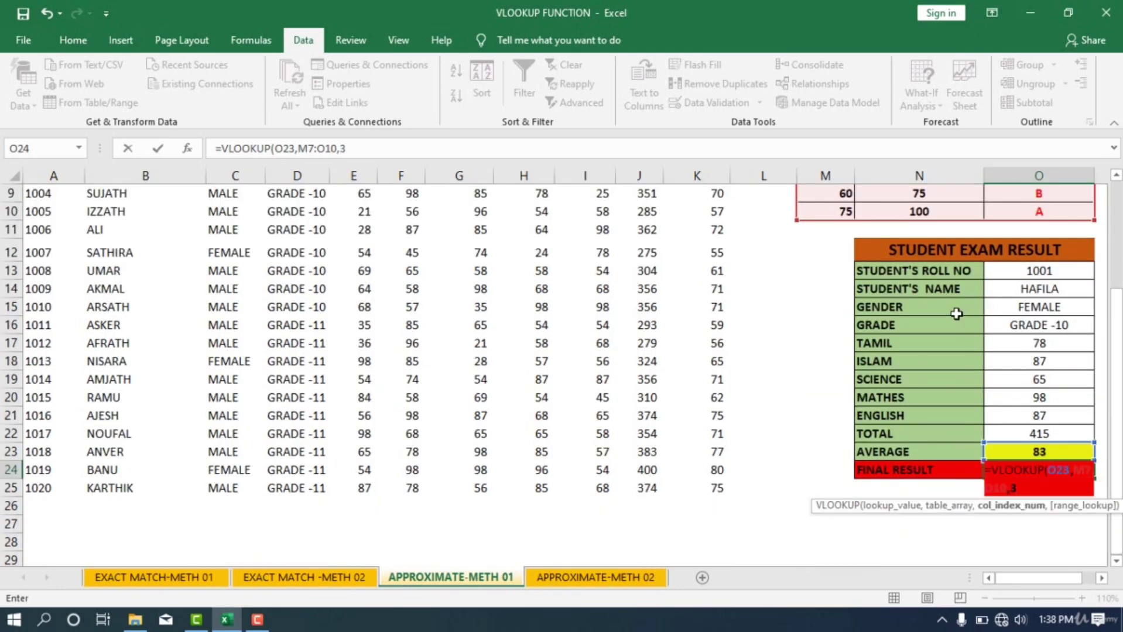
pyautogui.write(',')
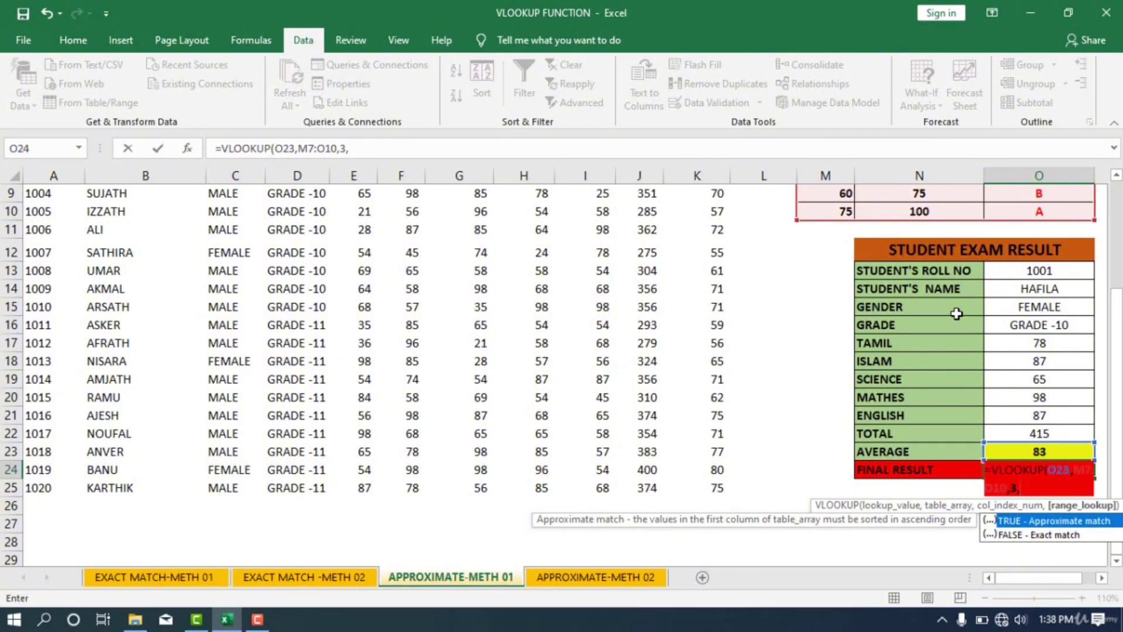
pyautogui.scroll(1, 955, 309)
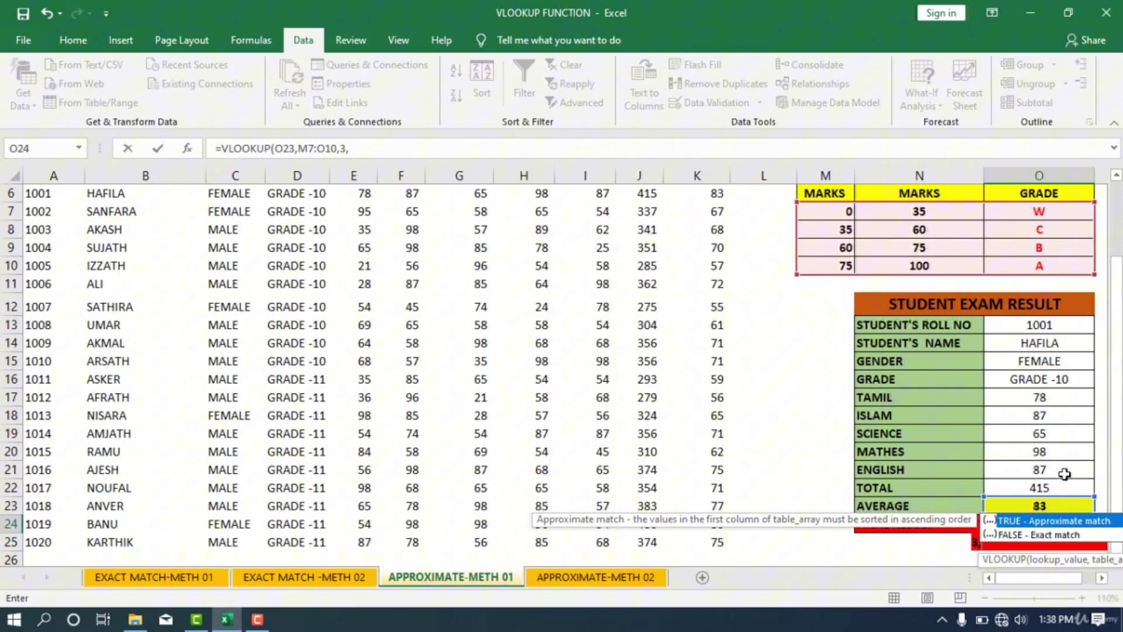
pyautogui.doubleClick(1060, 521)
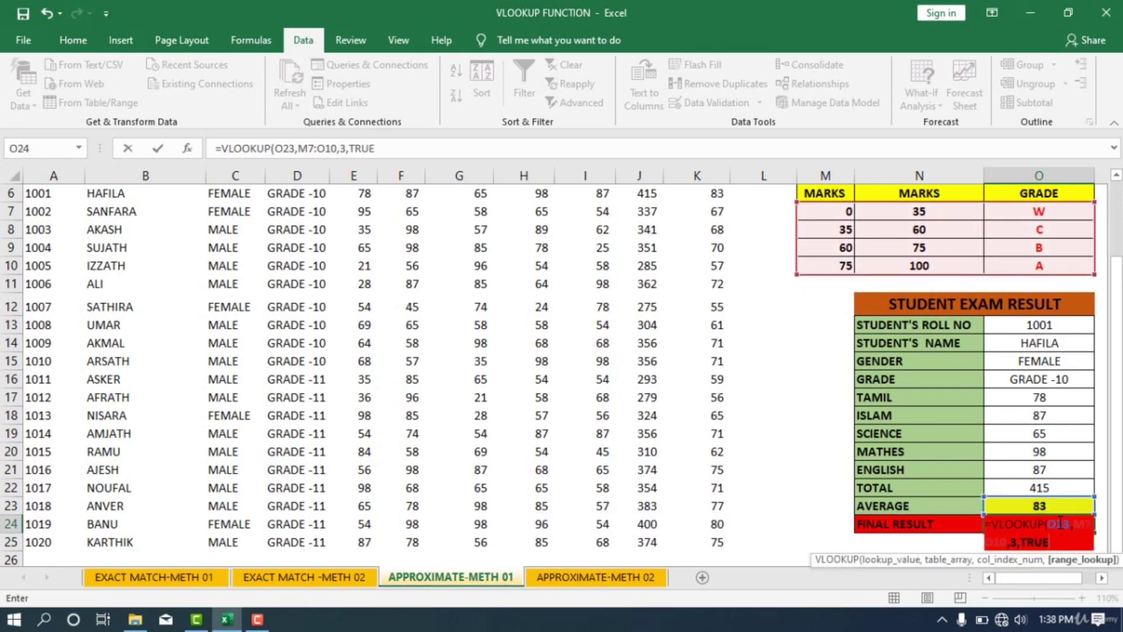
pyautogui.write(')')
pyautogui.press('Return')
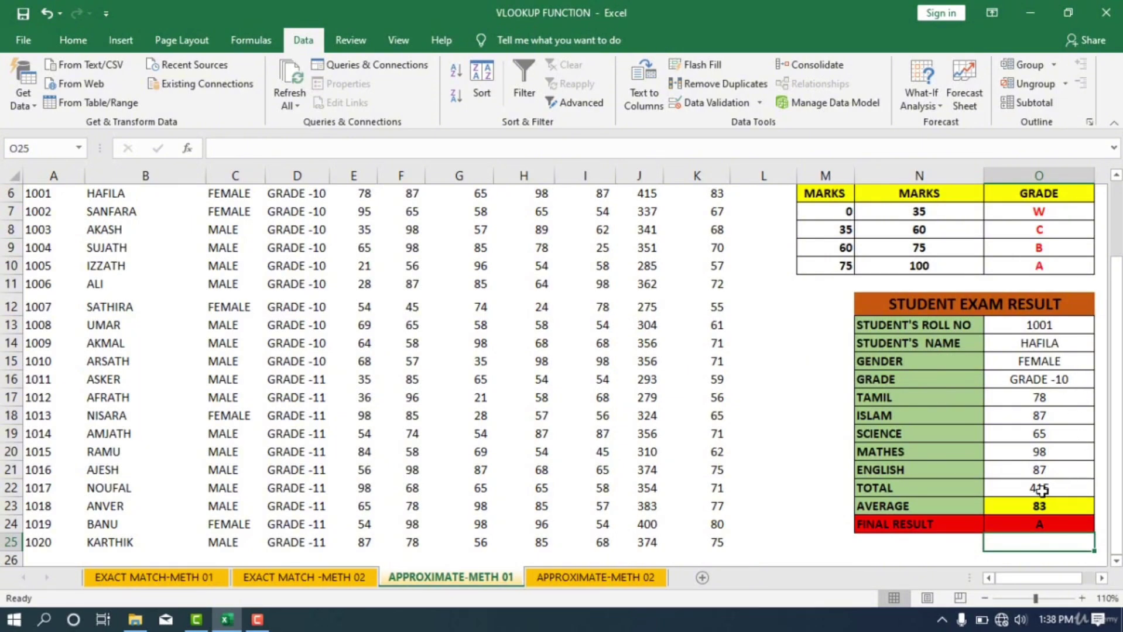
# Step: Test the result card by choosing roll number 1002 and then 1003 in cell O13
pyautogui.click(1061, 325)
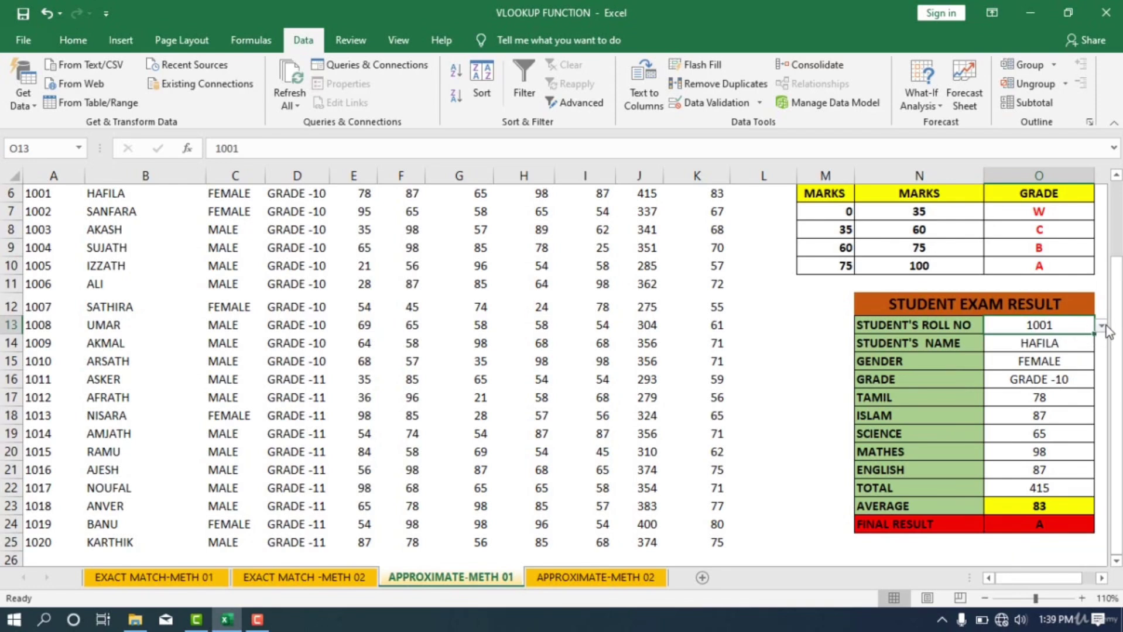
pyautogui.click(1026, 507)
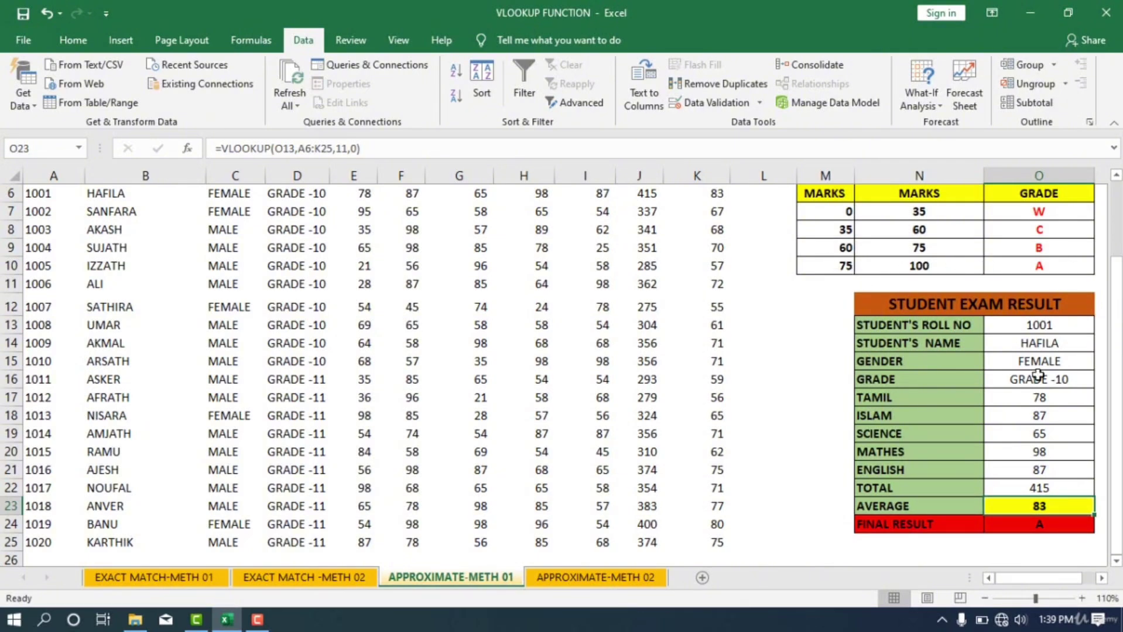
pyautogui.click(1076, 326)
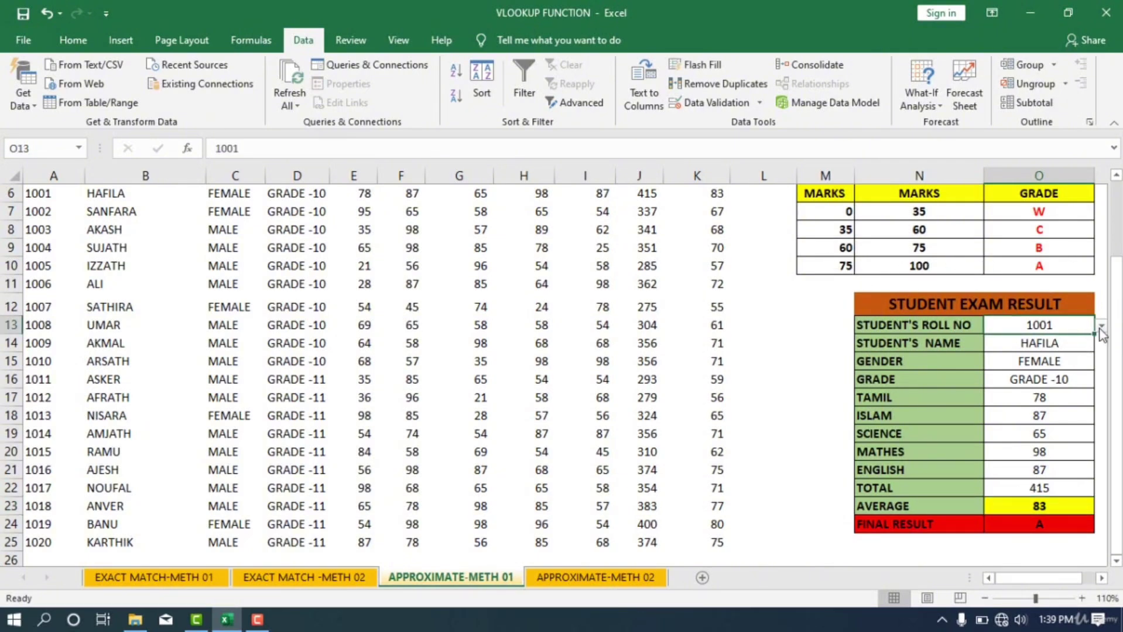
pyautogui.click(1101, 325)
pyautogui.click(1030, 353)
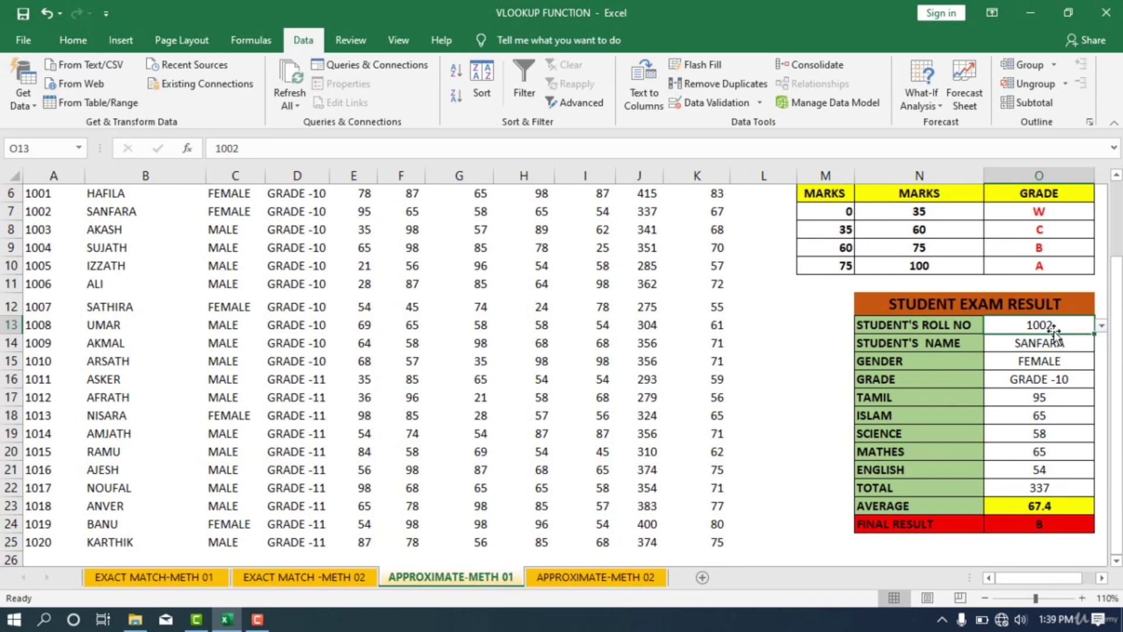
pyautogui.click(1101, 326)
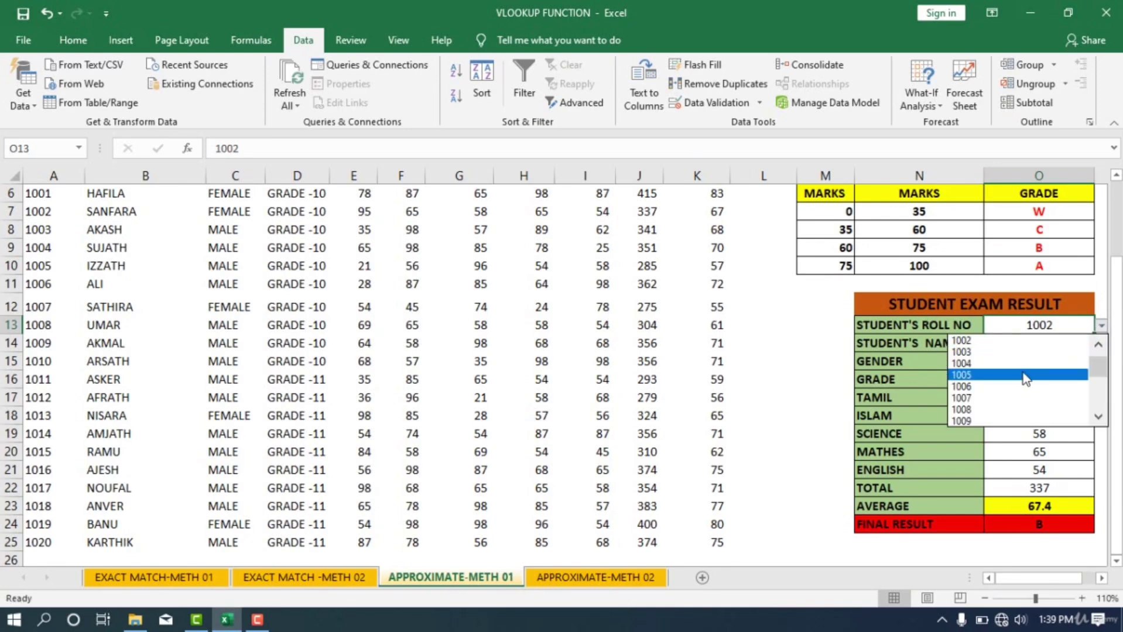
pyautogui.click(1054, 352)
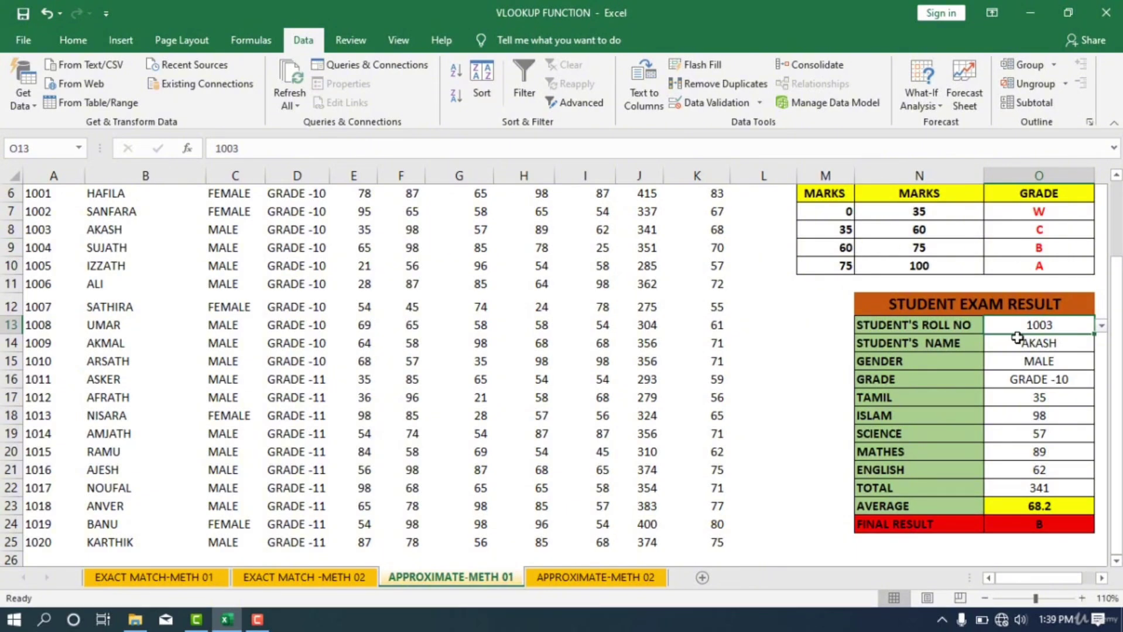
# Step: Compare the result card's average and final result with the marks-to-grade table and the student list
pyautogui.scroll(2, 1040, 515)
pyautogui.scroll(-2, 1039, 515)
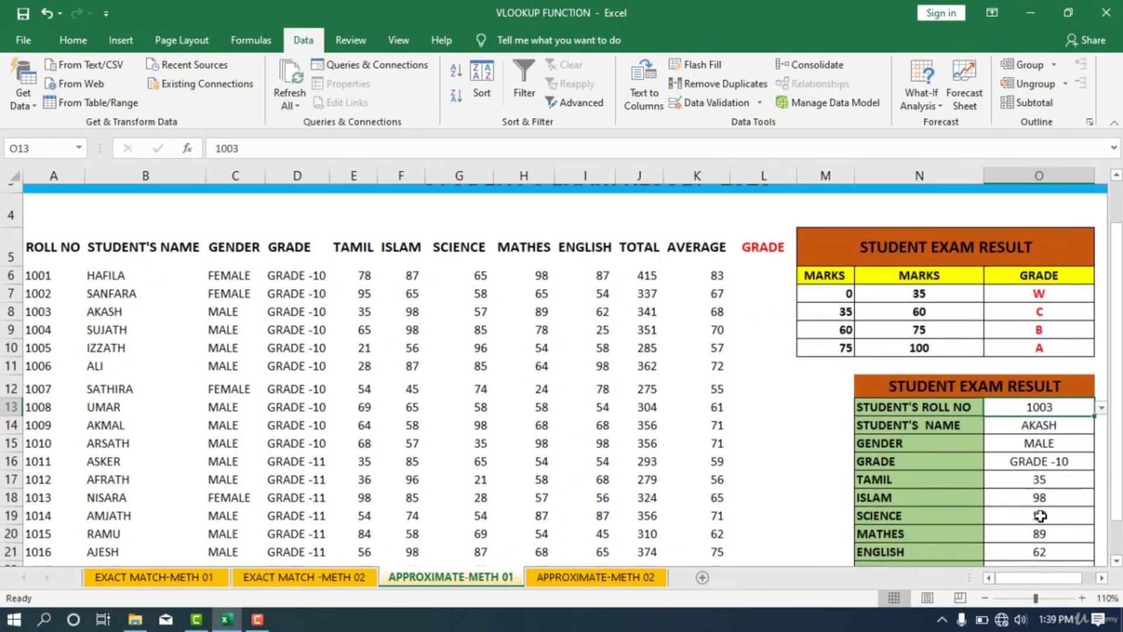
pyautogui.scroll(1, 975, 510)
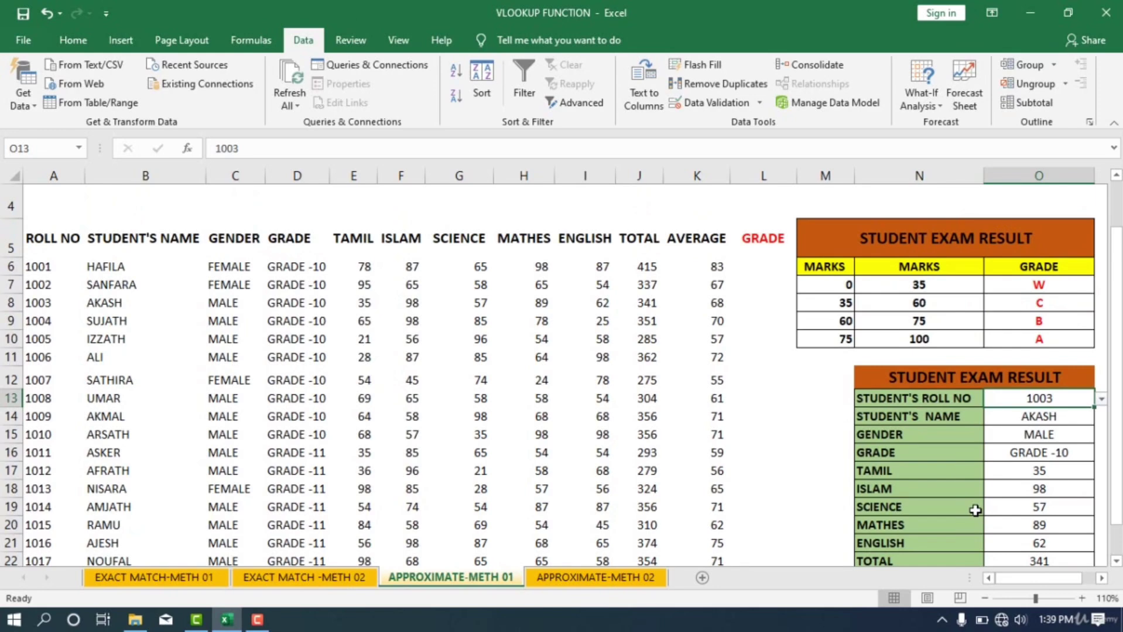
pyautogui.scroll(-1, 975, 510)
pyautogui.scroll(1, 975, 510)
pyautogui.scroll(-1, 953, 328)
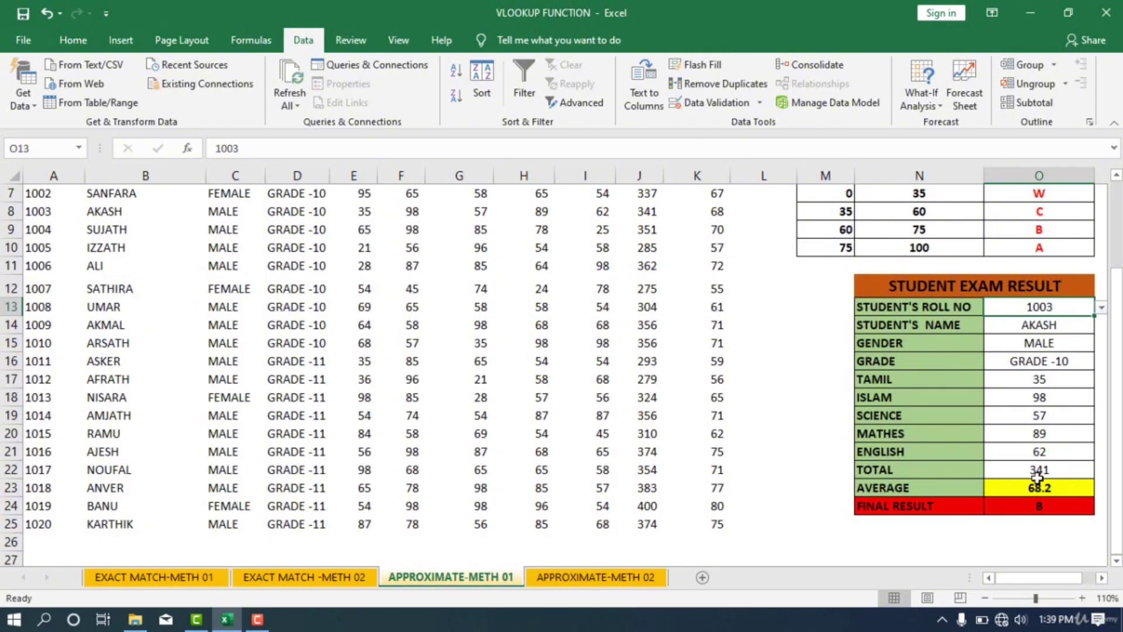
pyautogui.scroll(1, 1037, 477)
pyautogui.scroll(-2, 1046, 553)
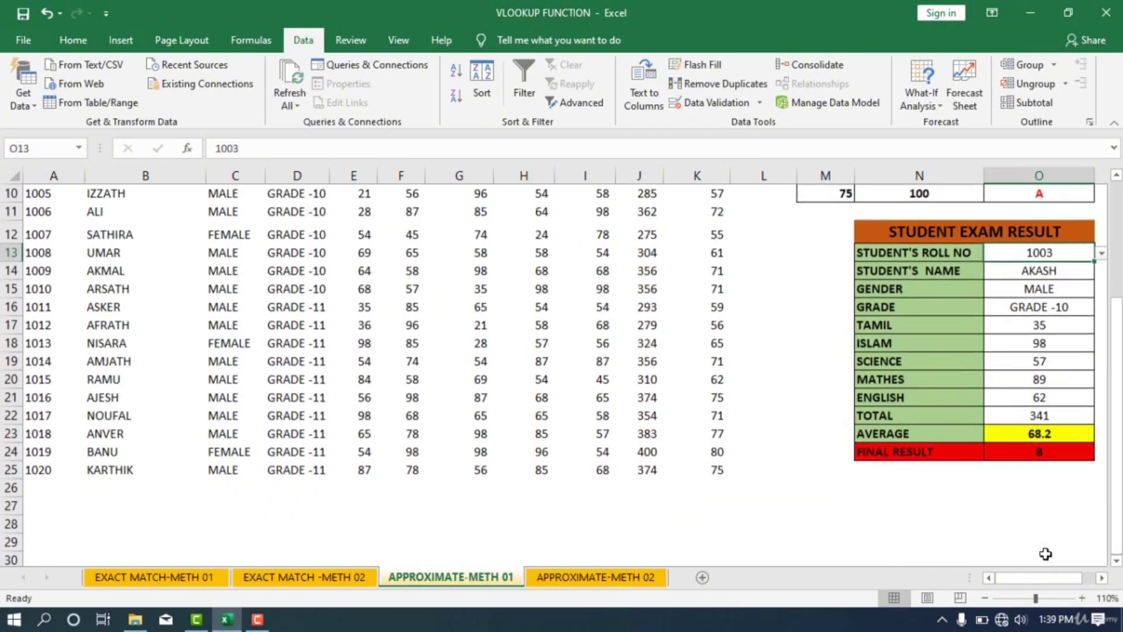
pyautogui.scroll(2, 1046, 554)
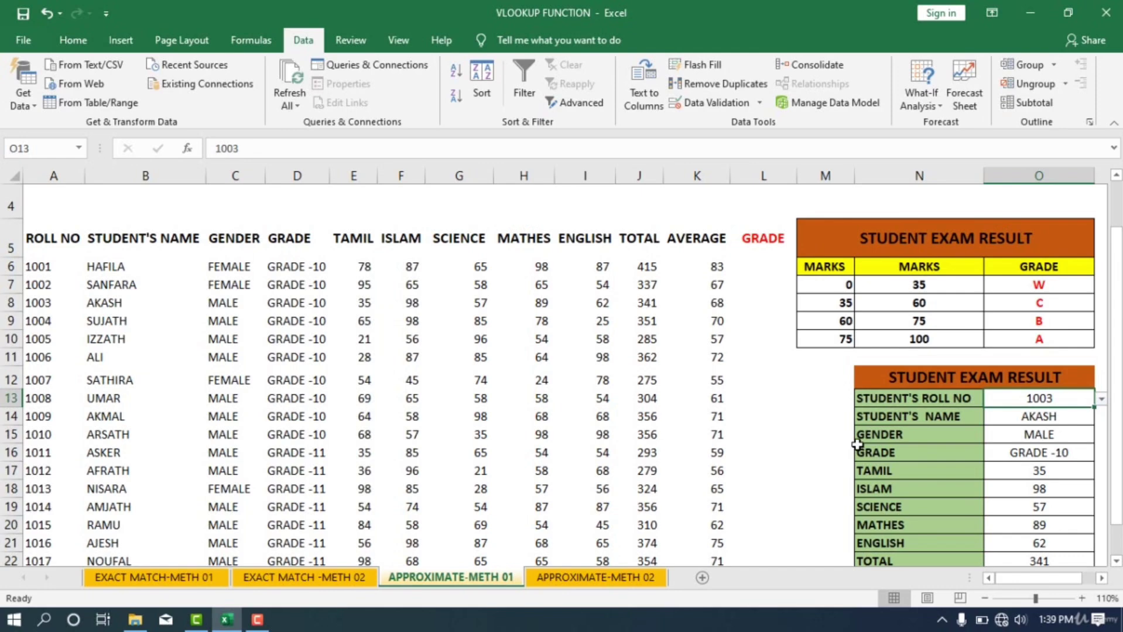
pyautogui.scroll(-1, 852, 452)
pyautogui.scroll(1, 856, 444)
# Step: Start a VLOOKUP formula in the first student's GRADE cell L6 with the average cell K6 as the lookup value
pyautogui.scroll(1, 856, 444)
pyautogui.click(771, 268)
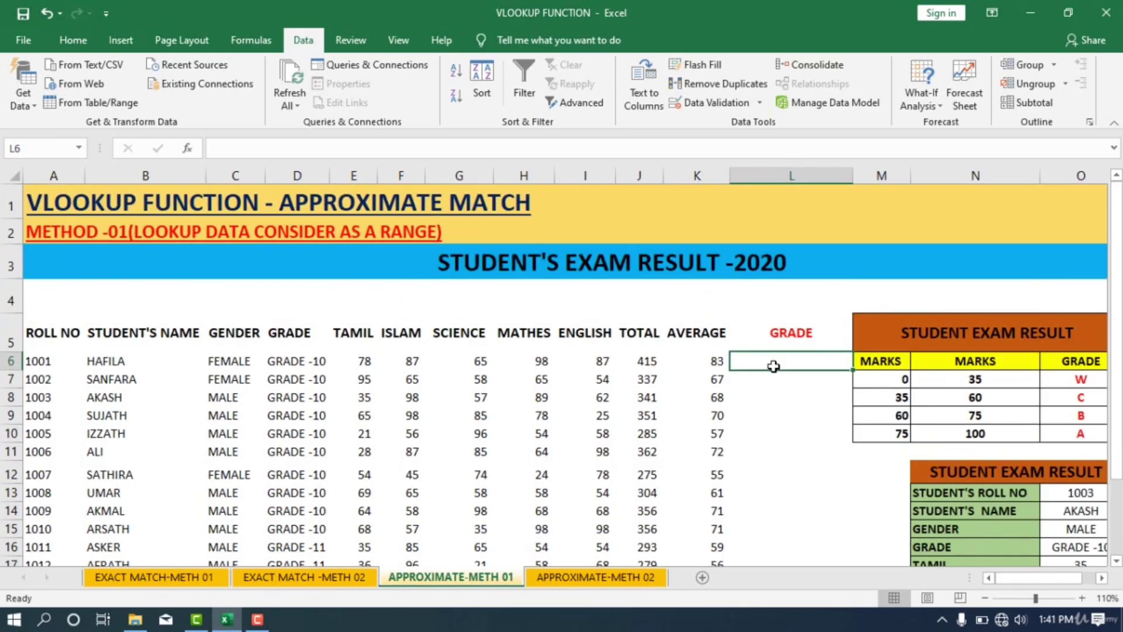
pyautogui.write('=V')
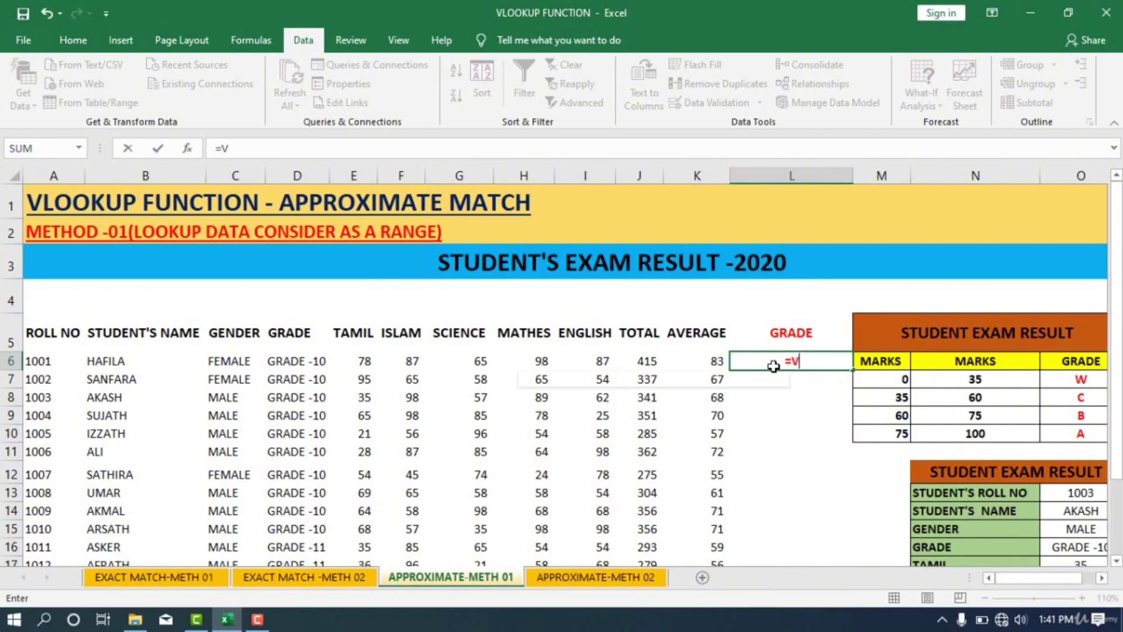
pyautogui.write('LOOKUP')
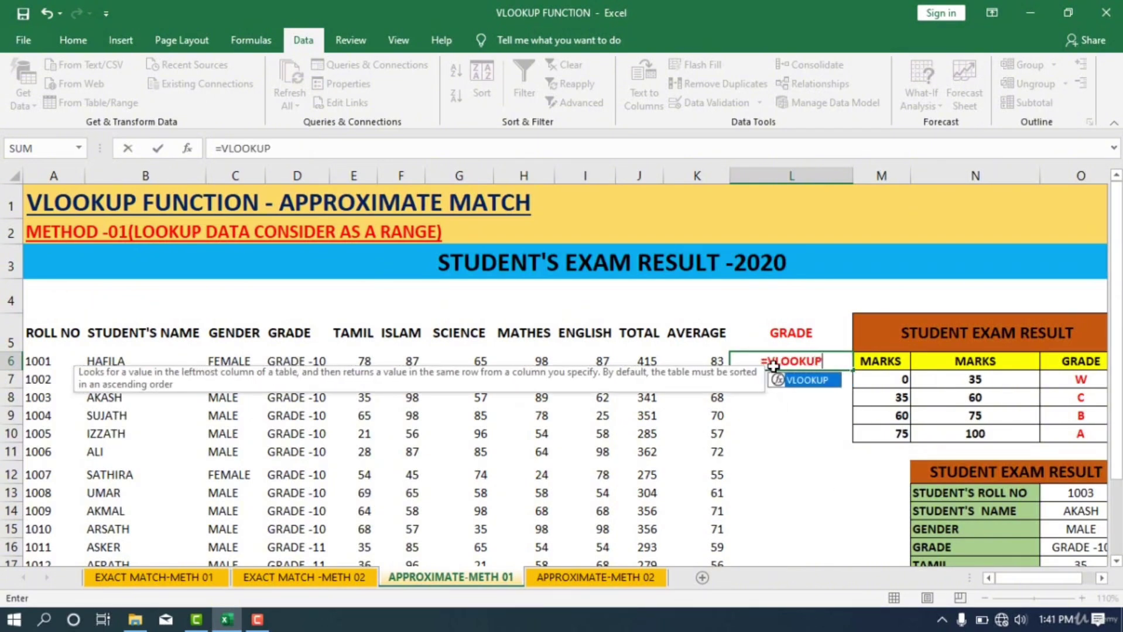
pyautogui.write('(')
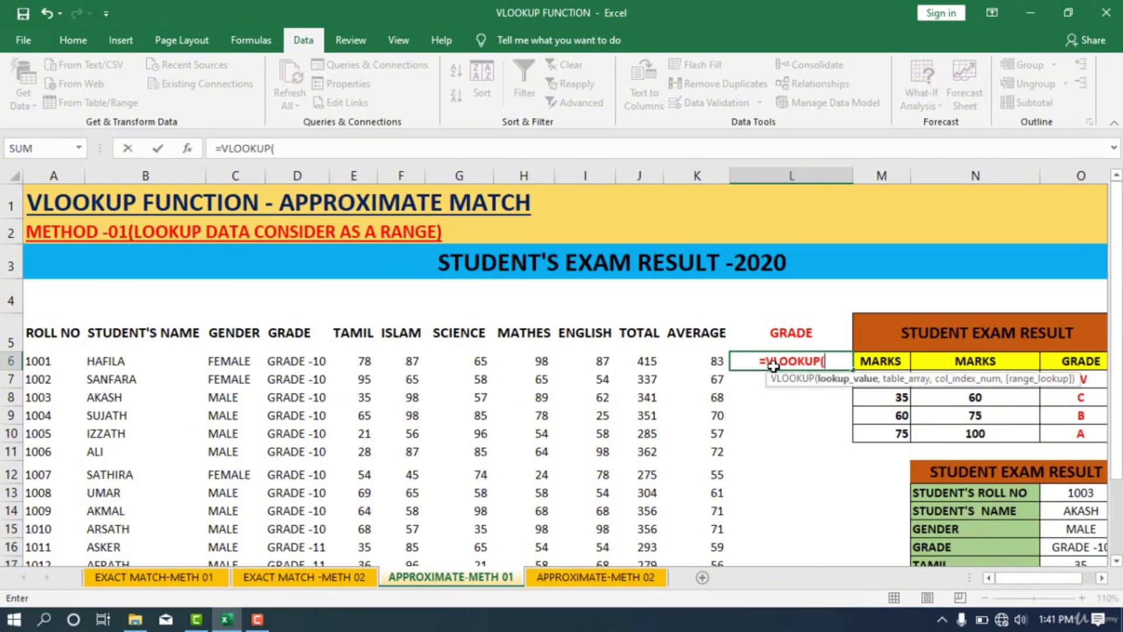
pyautogui.click(704, 359)
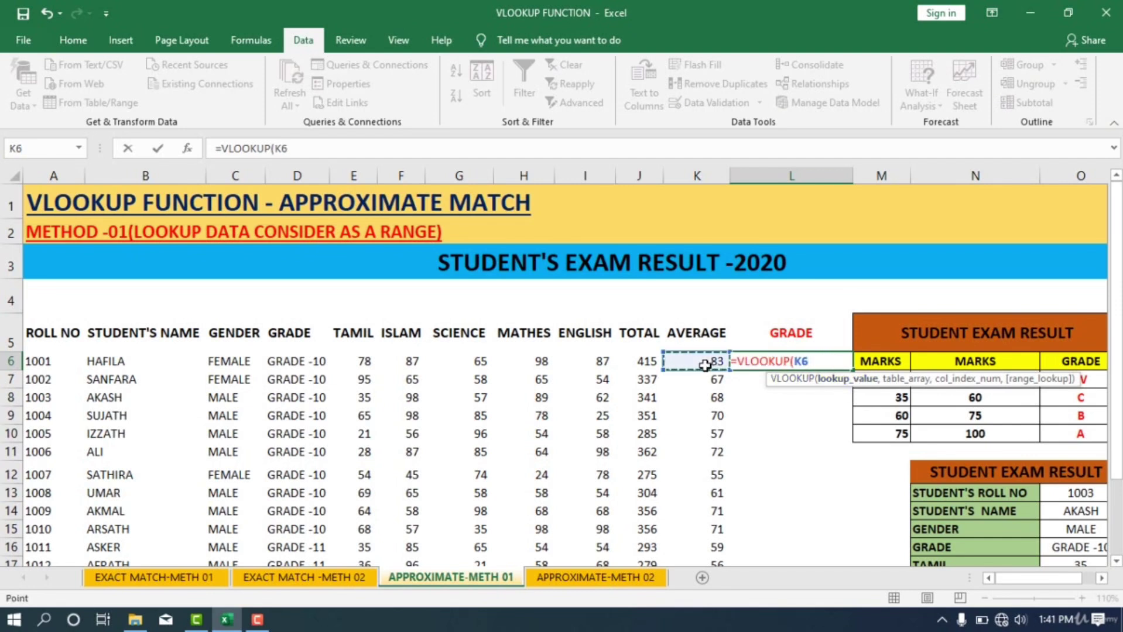
pyautogui.write(',')
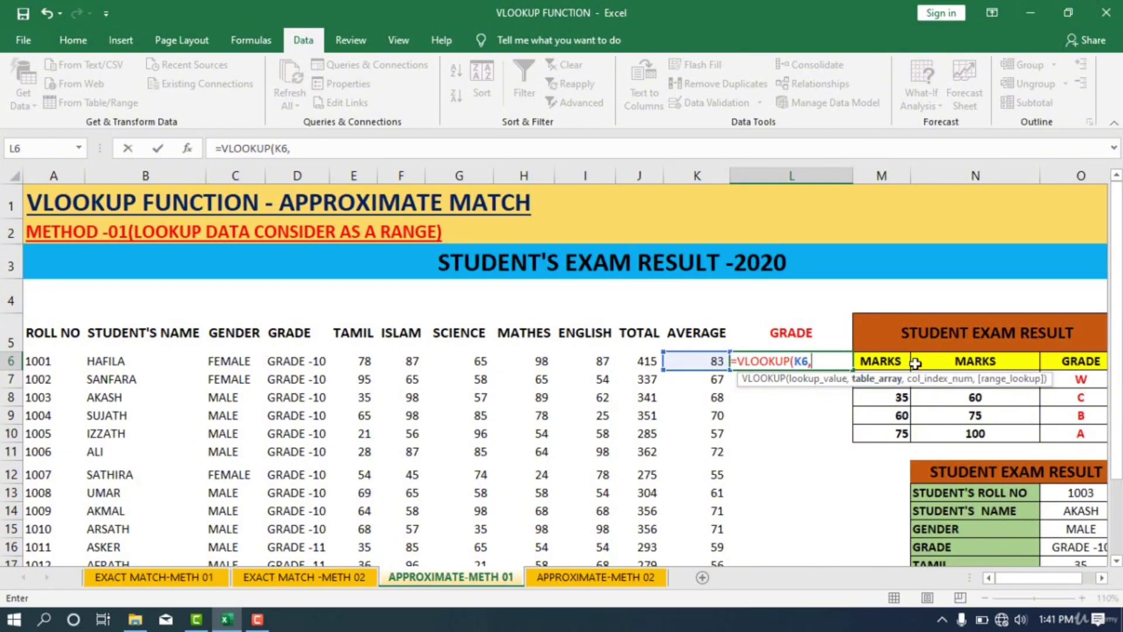
# Step: Complete the L6 formula with table array M7:O10, column index 3 and TRUE for approximate match
pyautogui.moveTo(885, 436); pyautogui.dragTo(1057, 379)
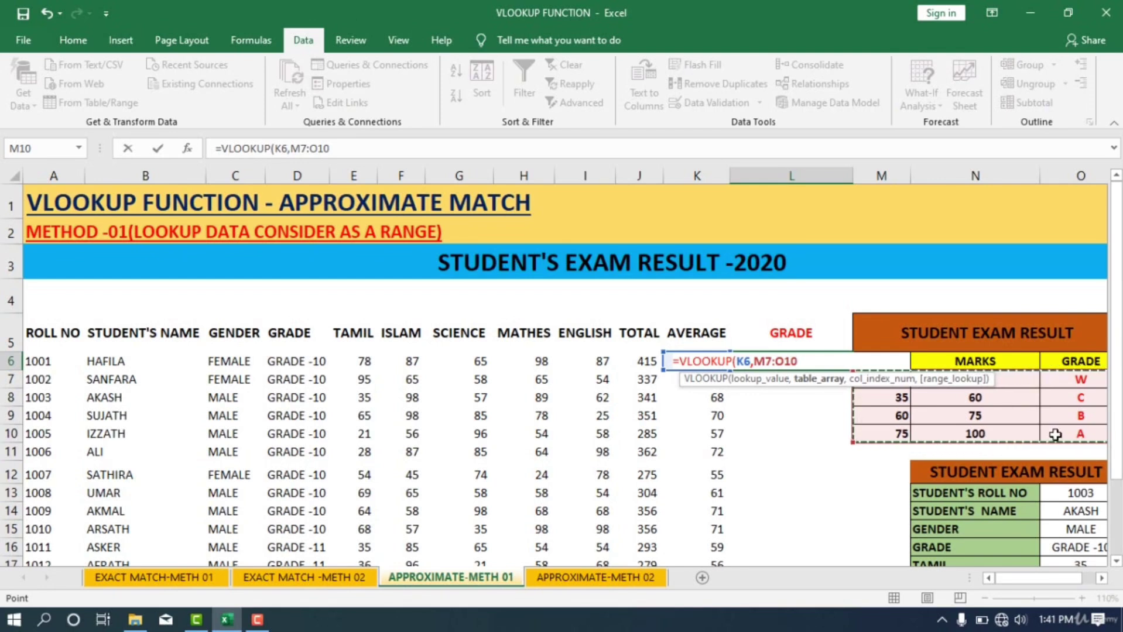
pyautogui.write(',')
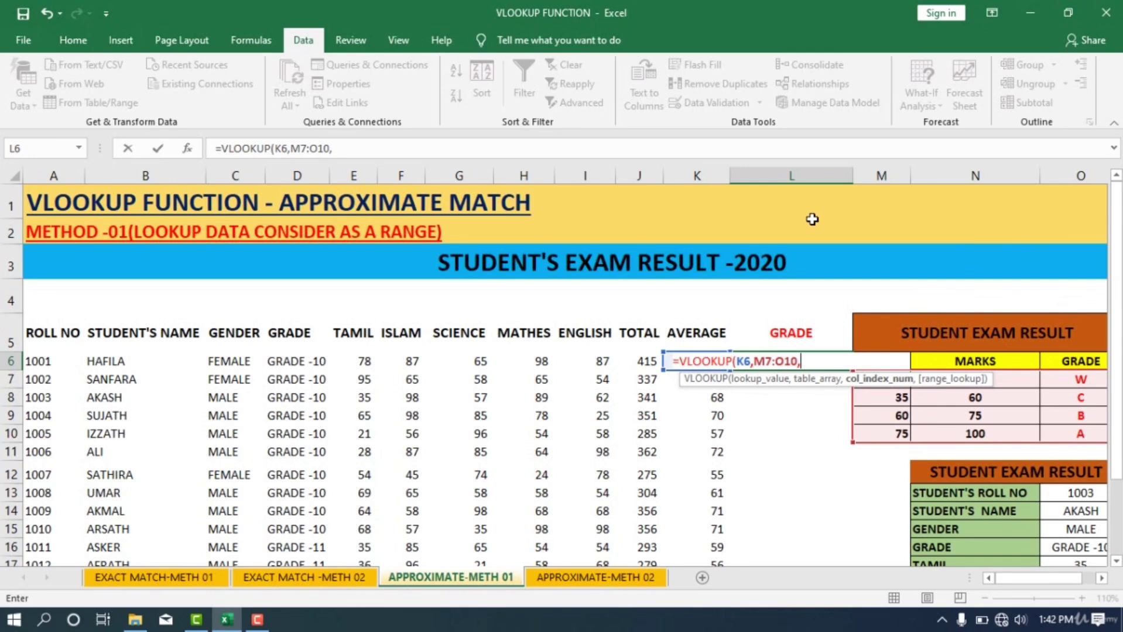
pyautogui.write('3,')
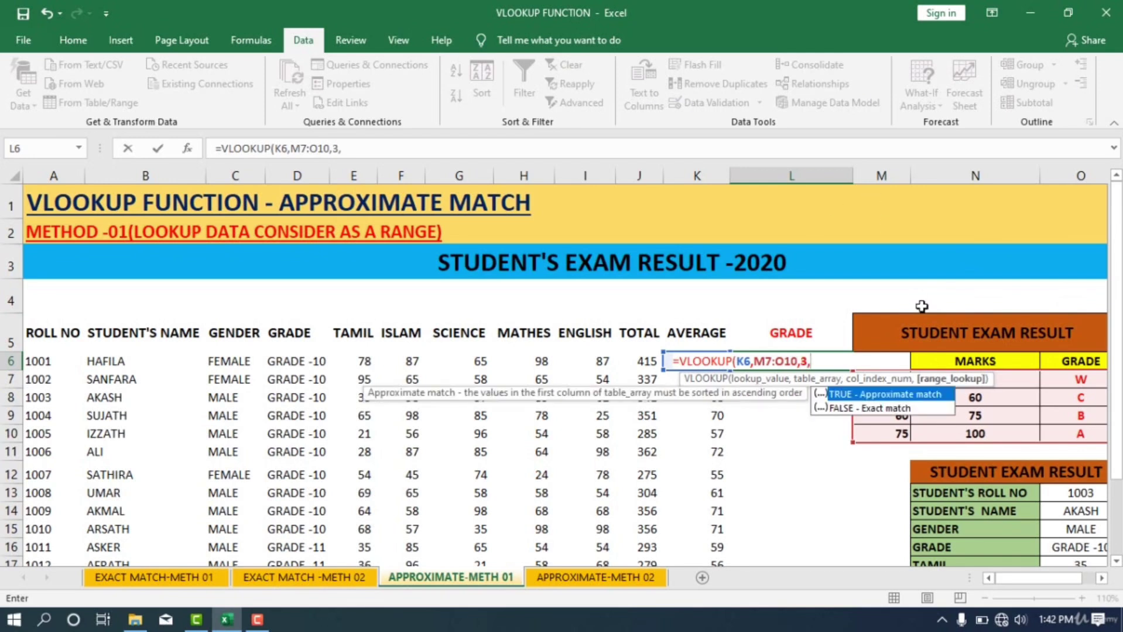
pyautogui.doubleClick(884, 398)
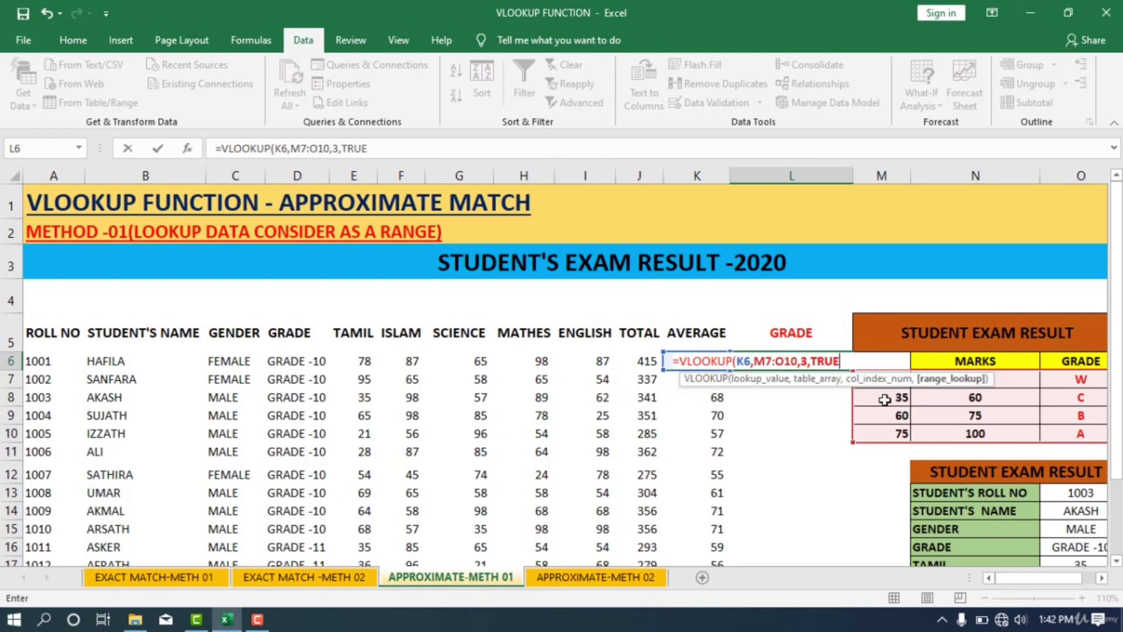
pyautogui.press('Return')
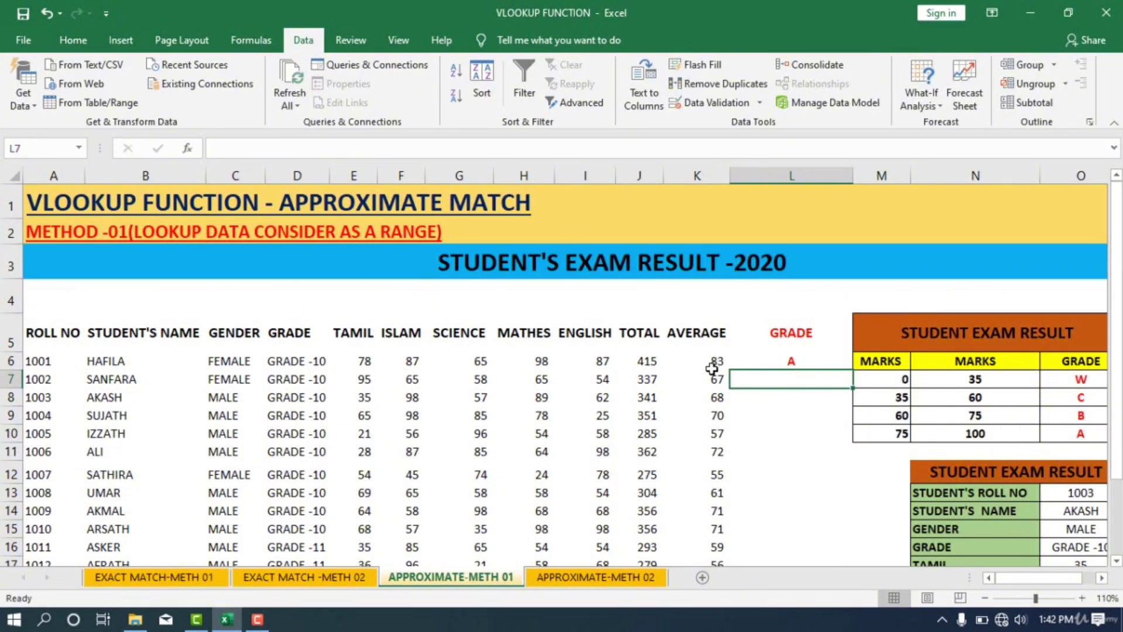
# Step: Make the table array in the L6 VLOOKUP formula absolute as $M$7:$O$10
pyautogui.click(820, 365)
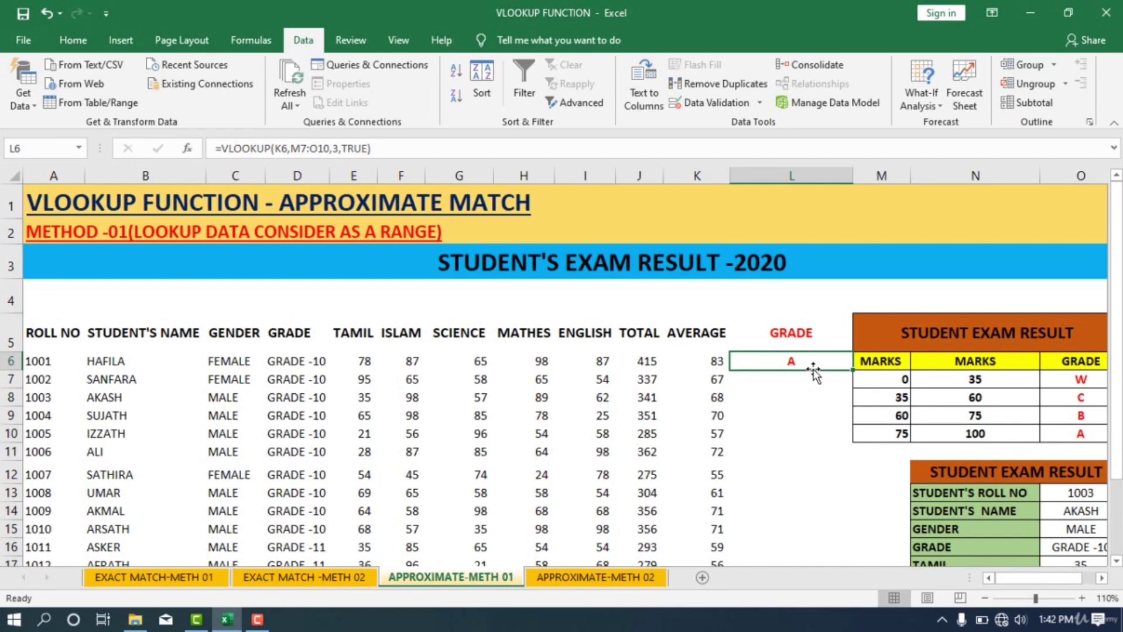
pyautogui.scroll(-6, 807, 376)
pyautogui.scroll(2, 802, 376)
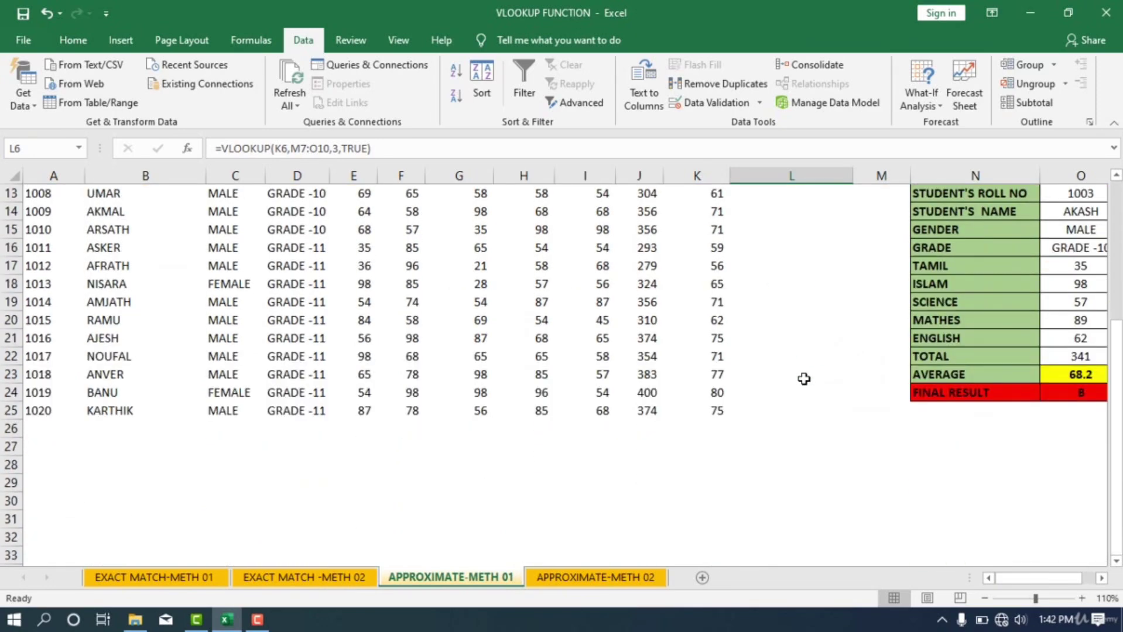
pyautogui.scroll(5, 772, 383)
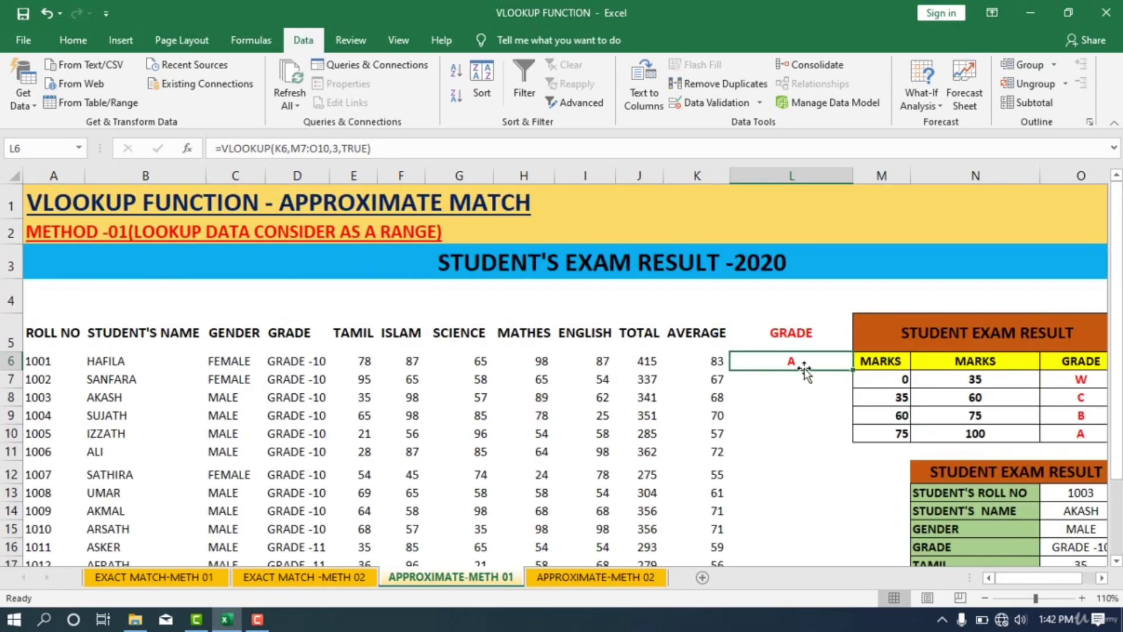
pyautogui.doubleClick(804, 363)
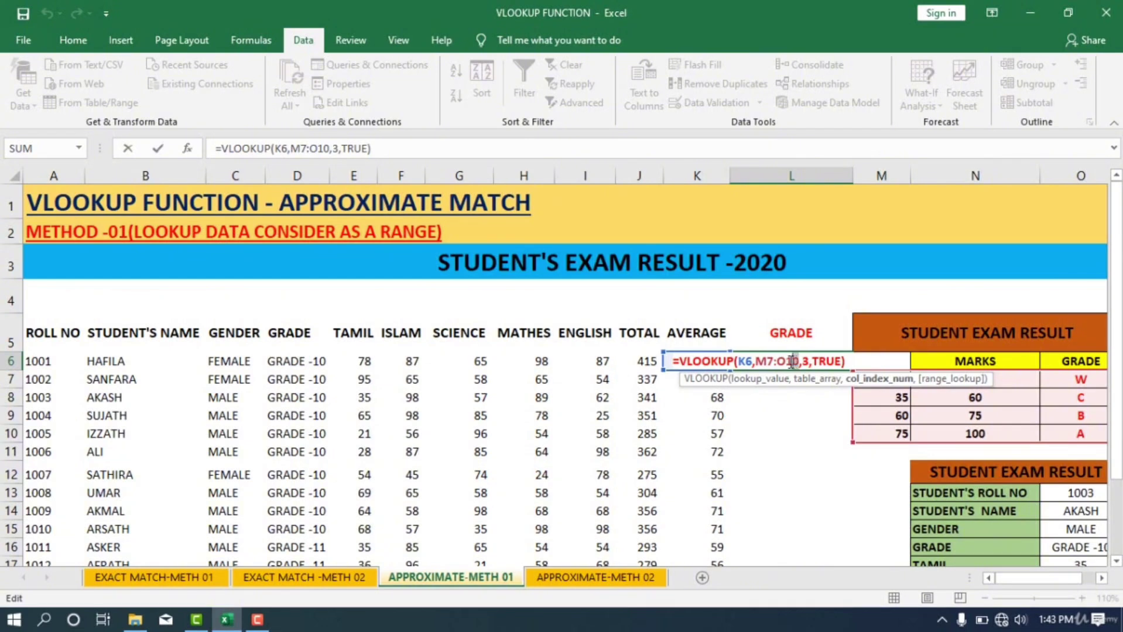
pyautogui.moveTo(791, 361); pyautogui.dragTo(759, 360)
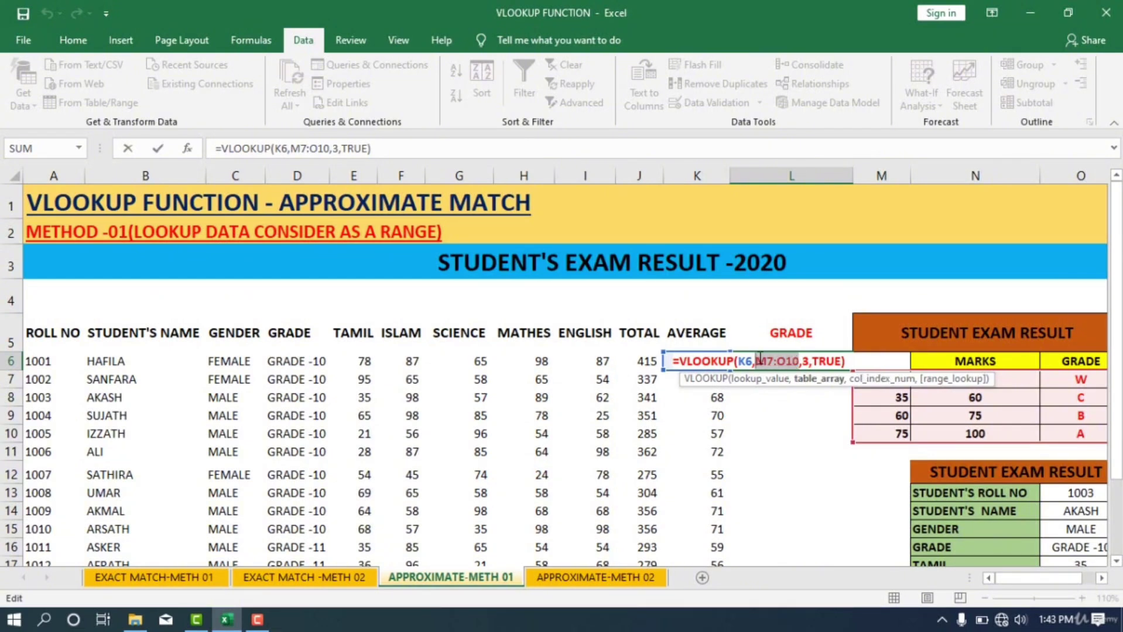
pyautogui.press('F4')
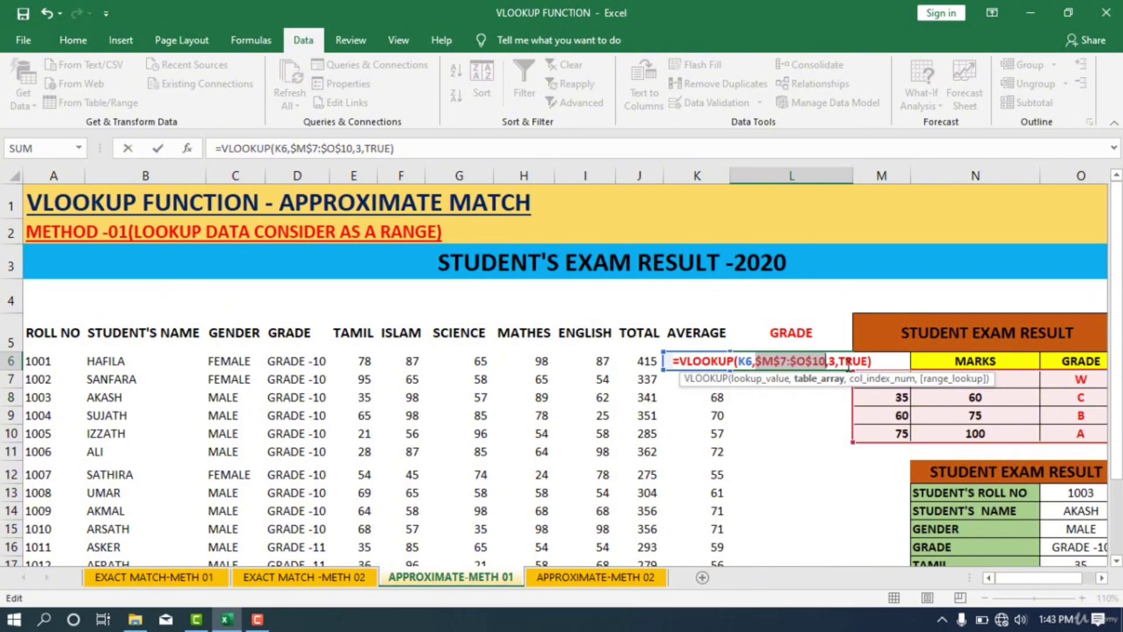
pyautogui.press('Return')
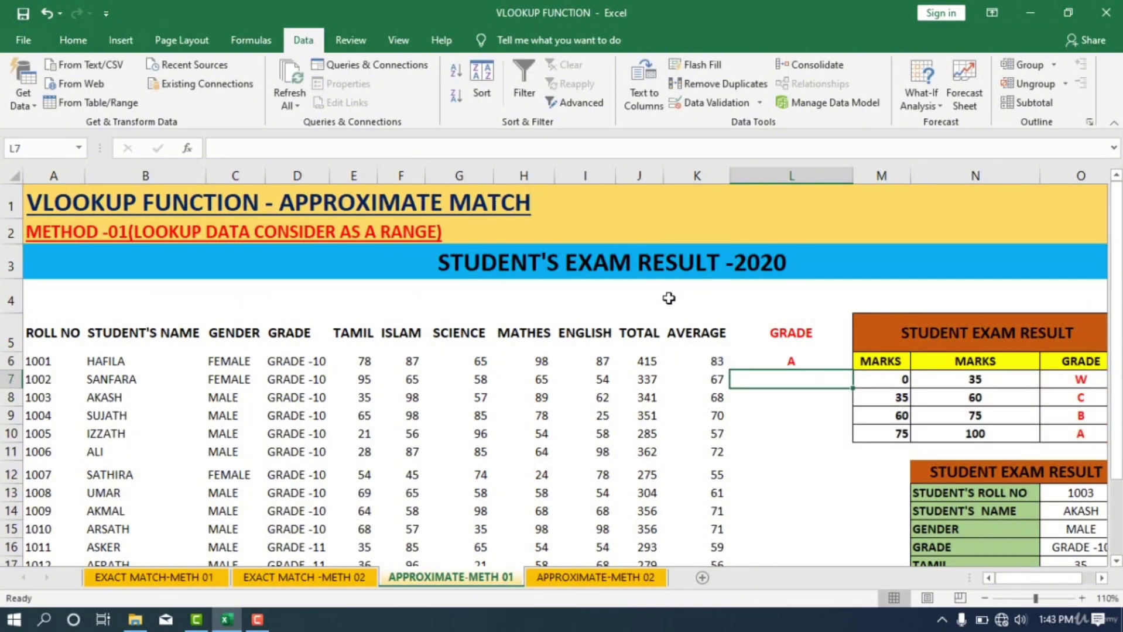
# Step: Fill the L6 VLOOKUP formula down the GRADE column to L25 for all students
pyautogui.click(818, 362)
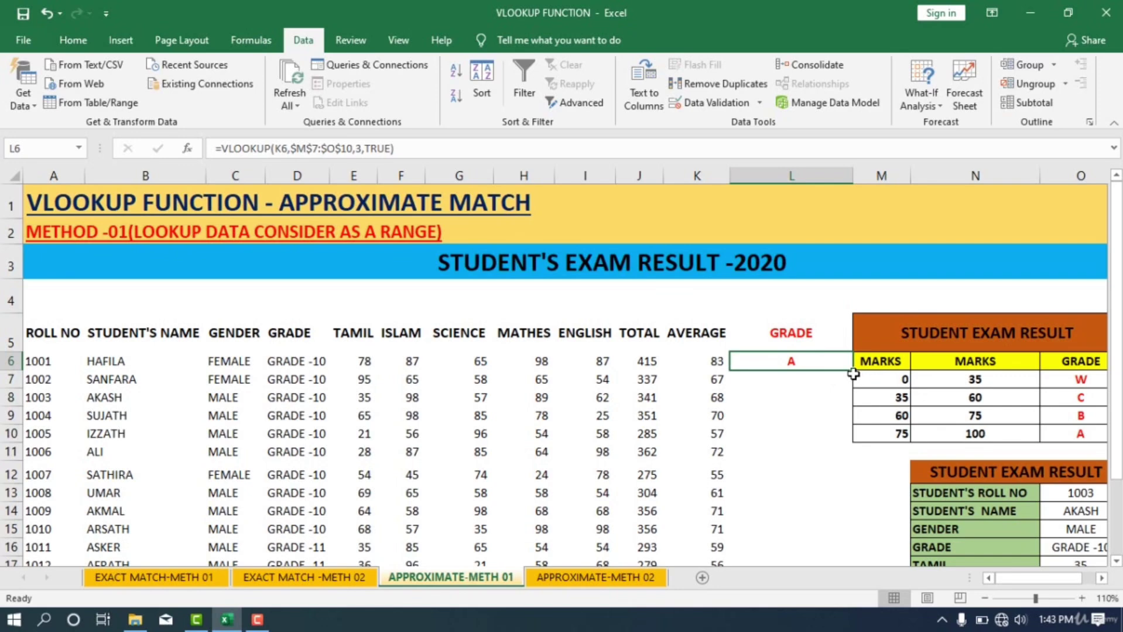
pyautogui.moveTo(854, 371); pyautogui.dragTo(852, 401)
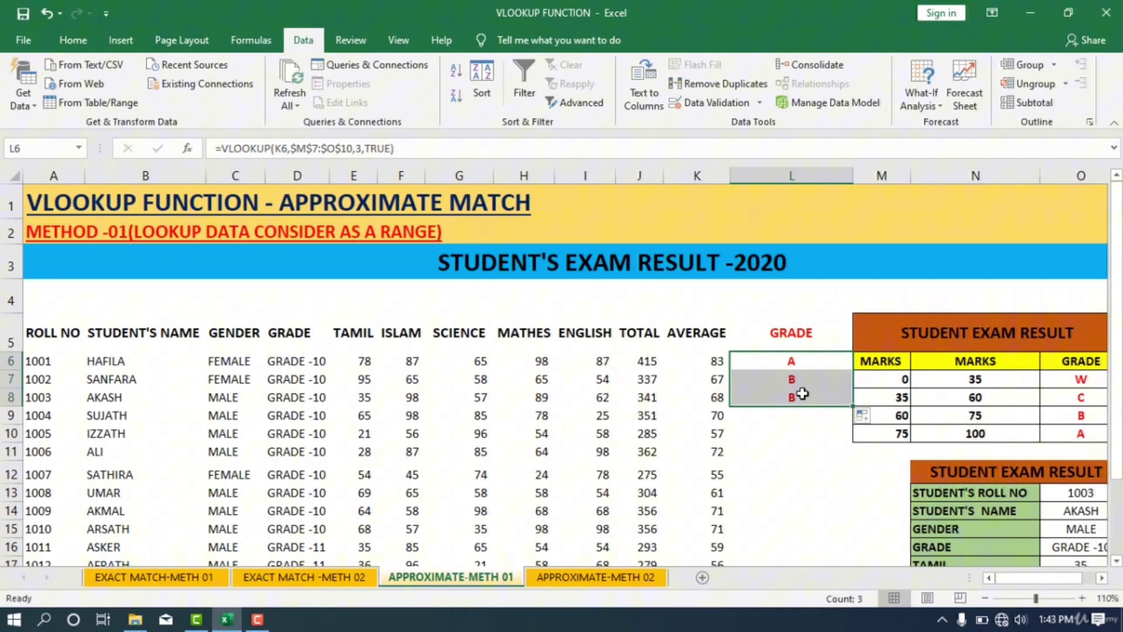
pyautogui.click(787, 364)
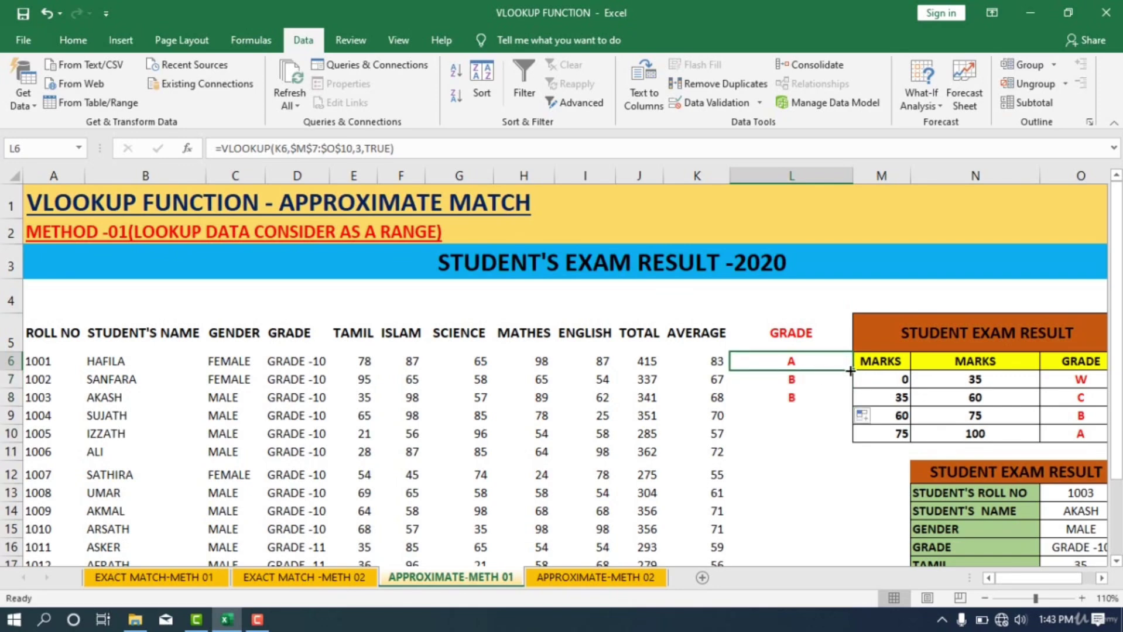
pyautogui.moveTo(850, 371); pyautogui.dragTo(797, 524)
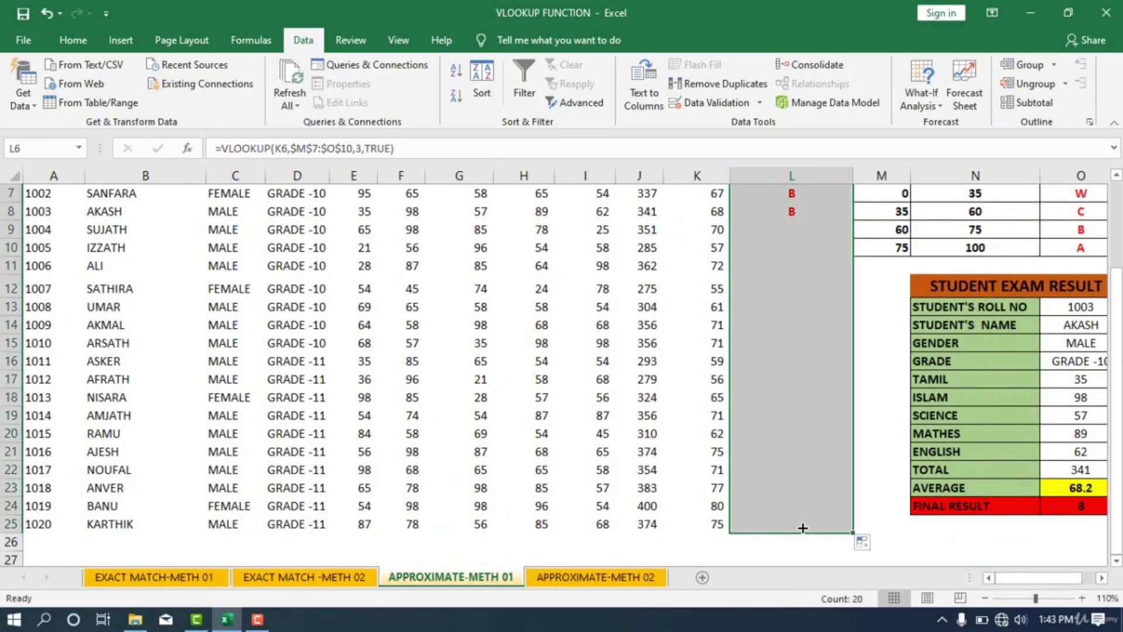
# Step: Examine the filled GRADE column and compare the average in K12 and grade in L12 with the marks-to-grade table
pyautogui.scroll(2, 783, 502)
pyautogui.click(814, 414)
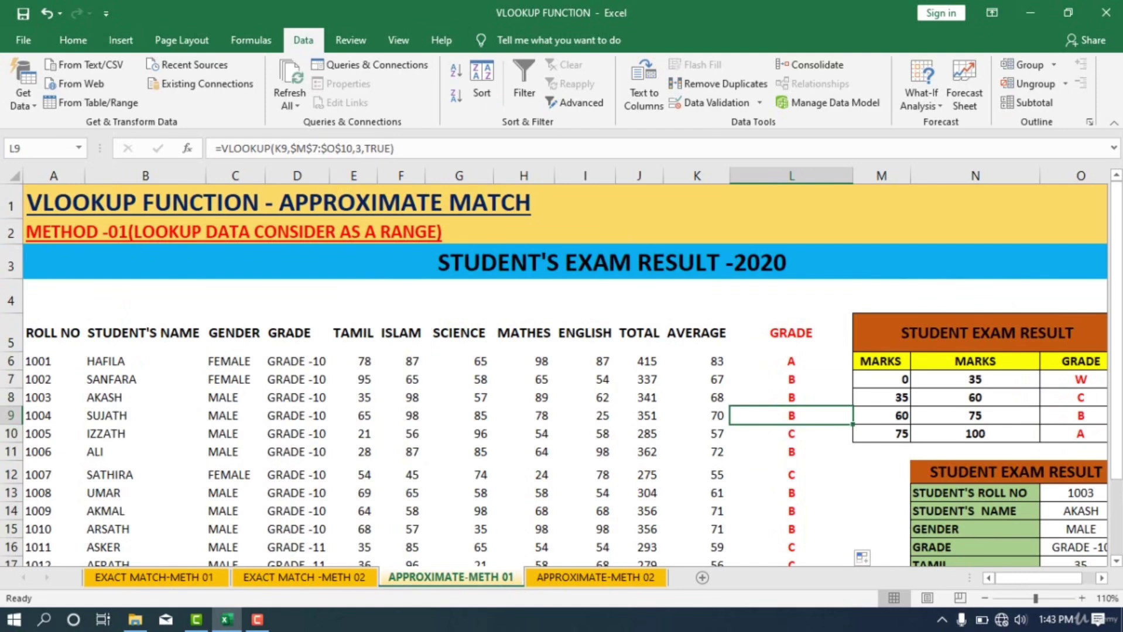
pyautogui.click(737, 479)
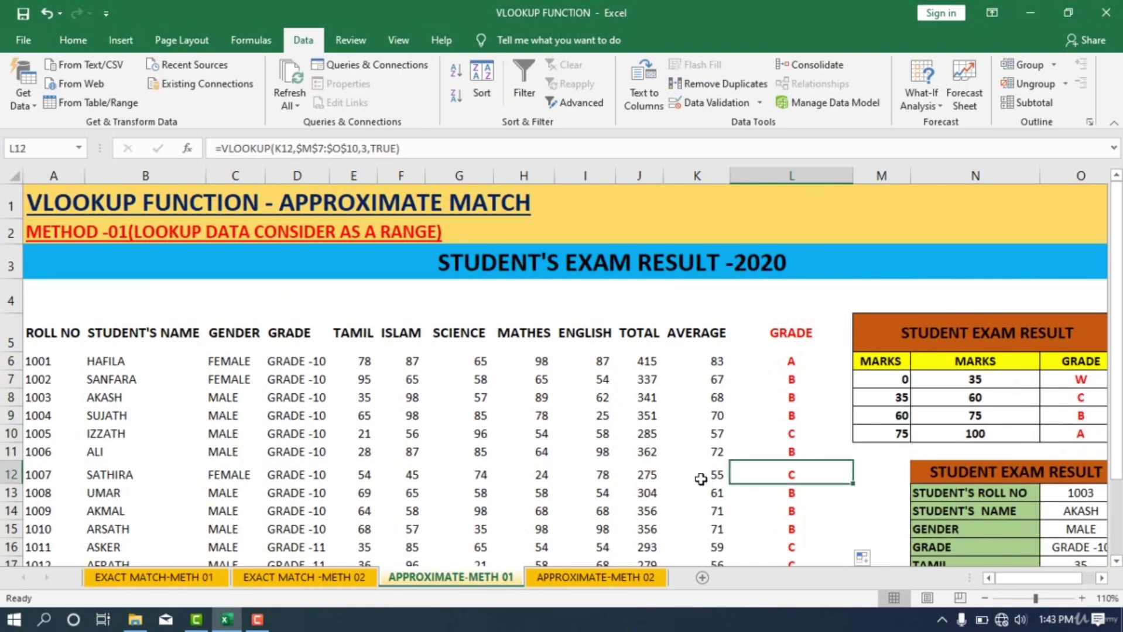
pyautogui.click(703, 479)
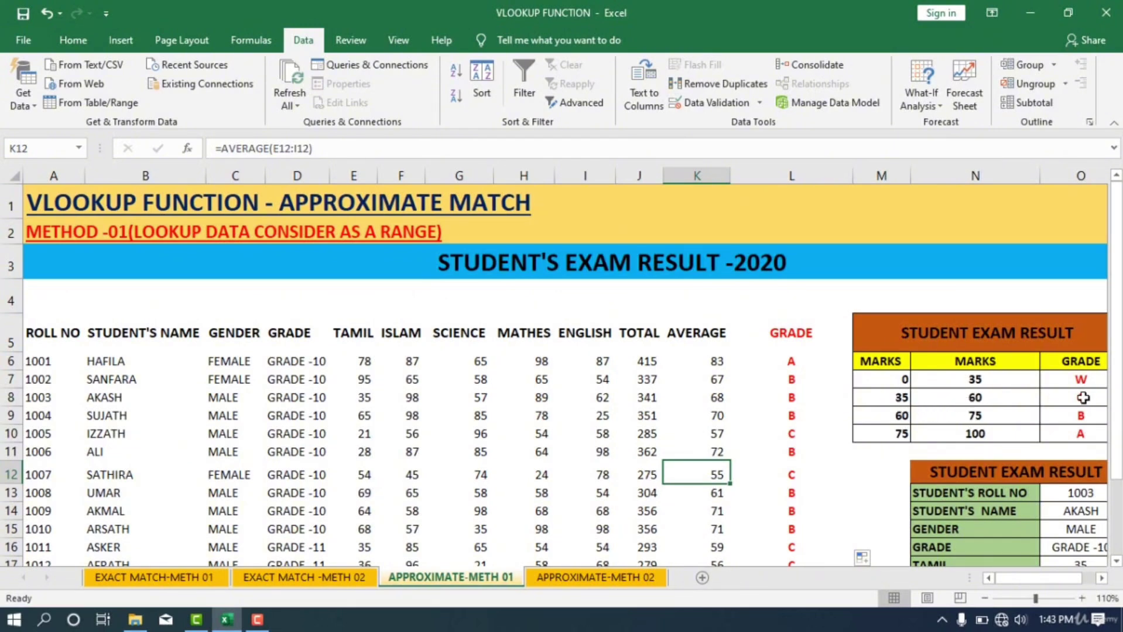
pyautogui.click(810, 473)
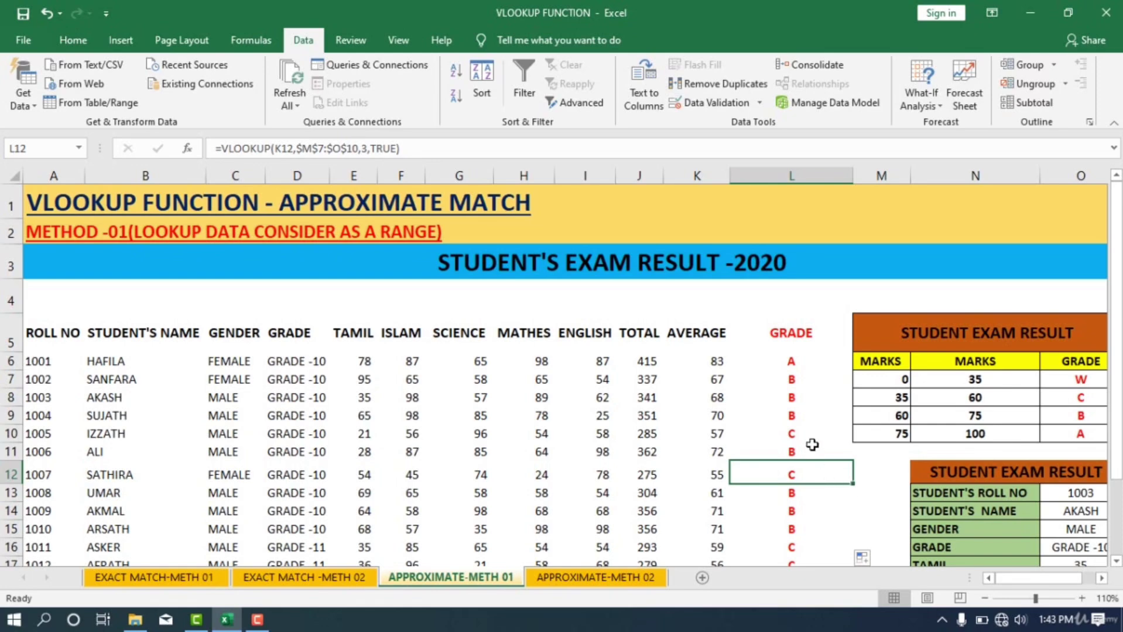
pyautogui.scroll(-2, 811, 444)
pyautogui.scroll(2, 811, 444)
pyautogui.scroll(-3, 810, 444)
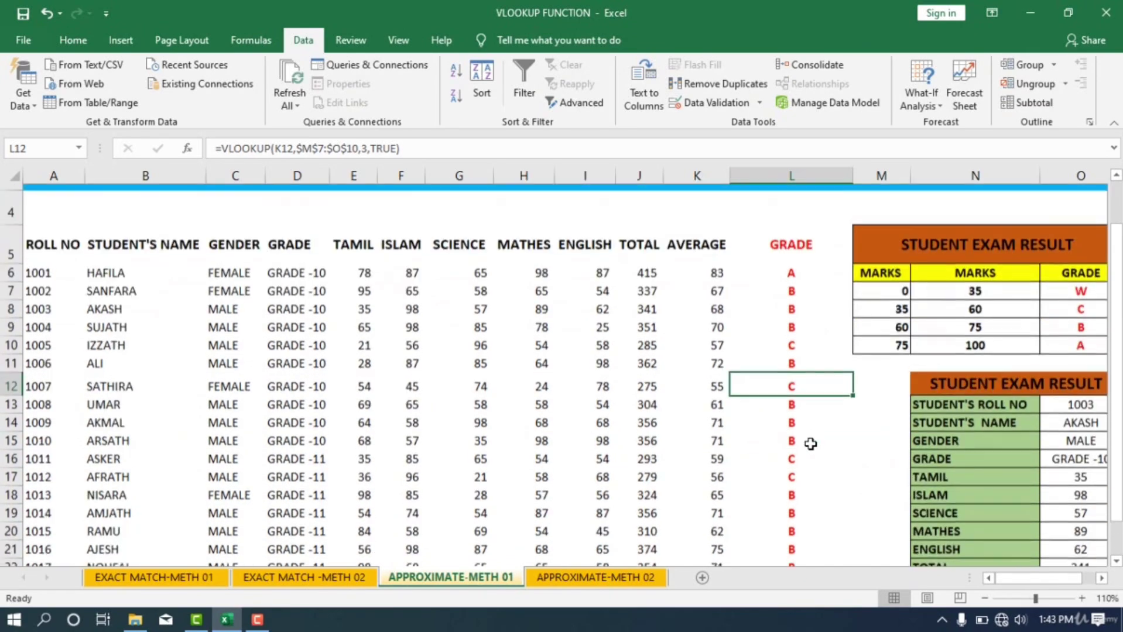
pyautogui.scroll(3, 811, 444)
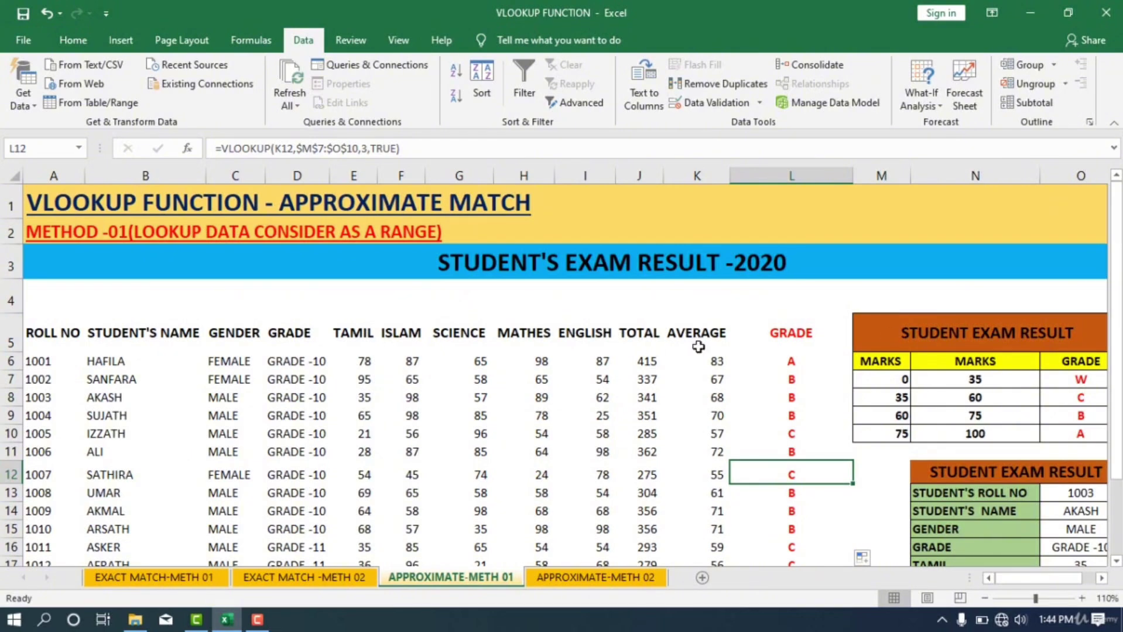
# Step: In the marks-to-grade table, set the upper mark for W to 20 and the C range to 20–35
pyautogui.click(901, 381)
pyautogui.press('Right')
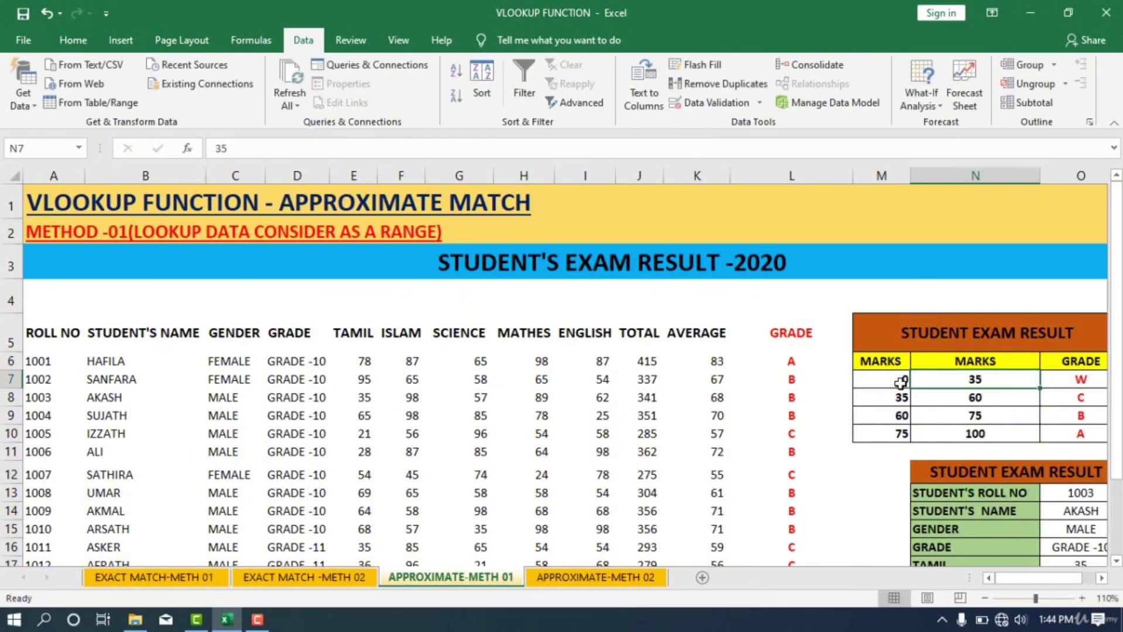
pyautogui.write('20')
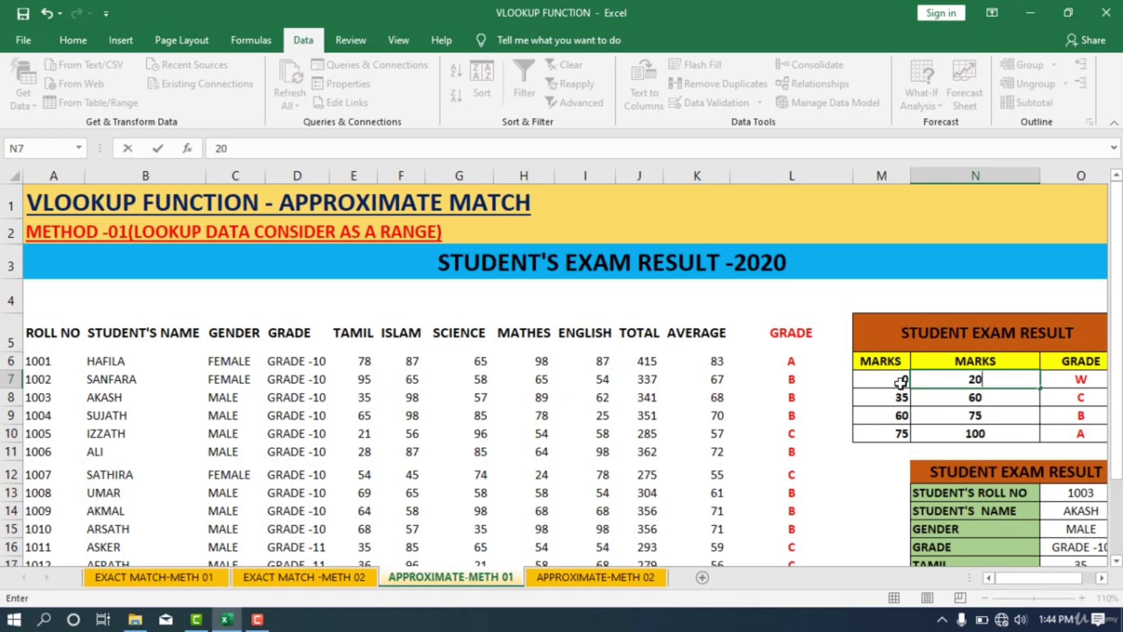
pyautogui.press('Return')
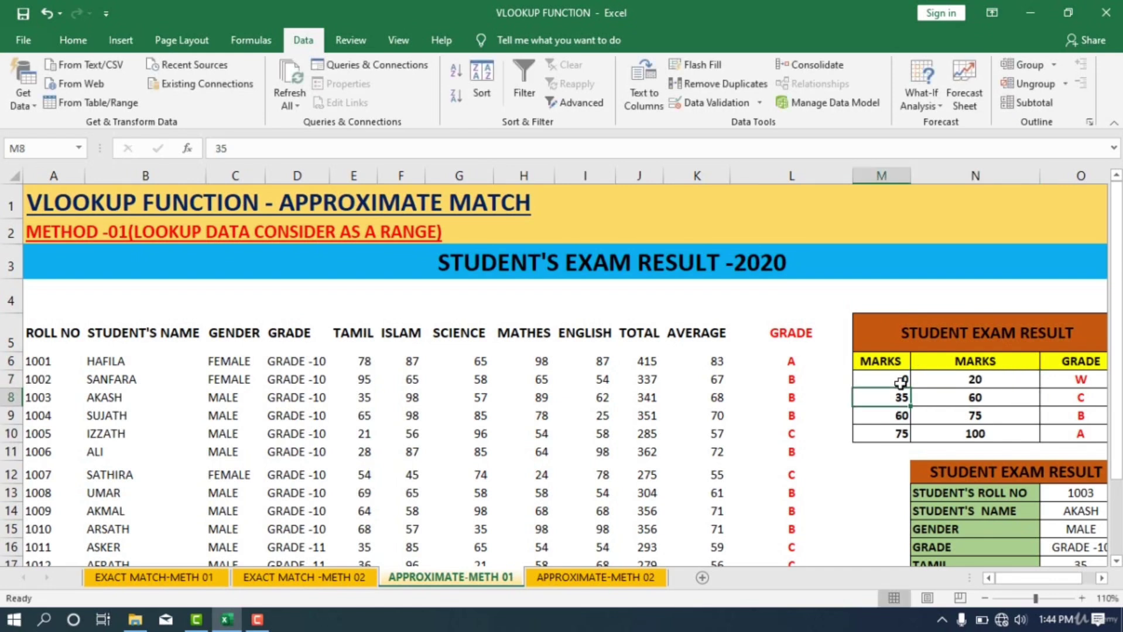
pyautogui.write('20')
pyautogui.press('Tab')
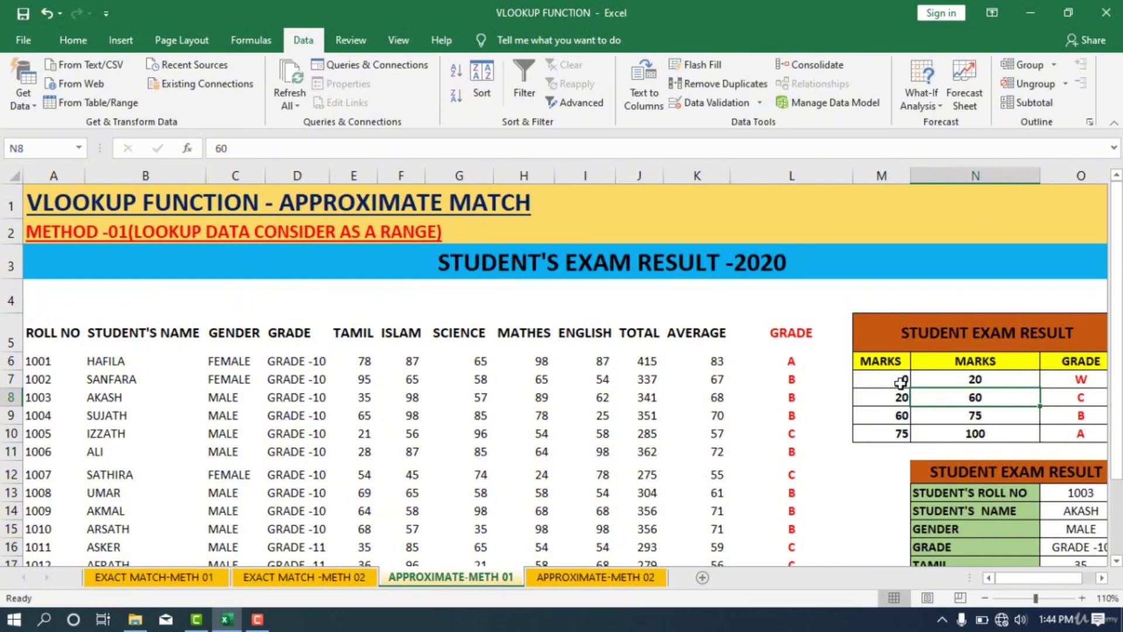
pyautogui.write('352')
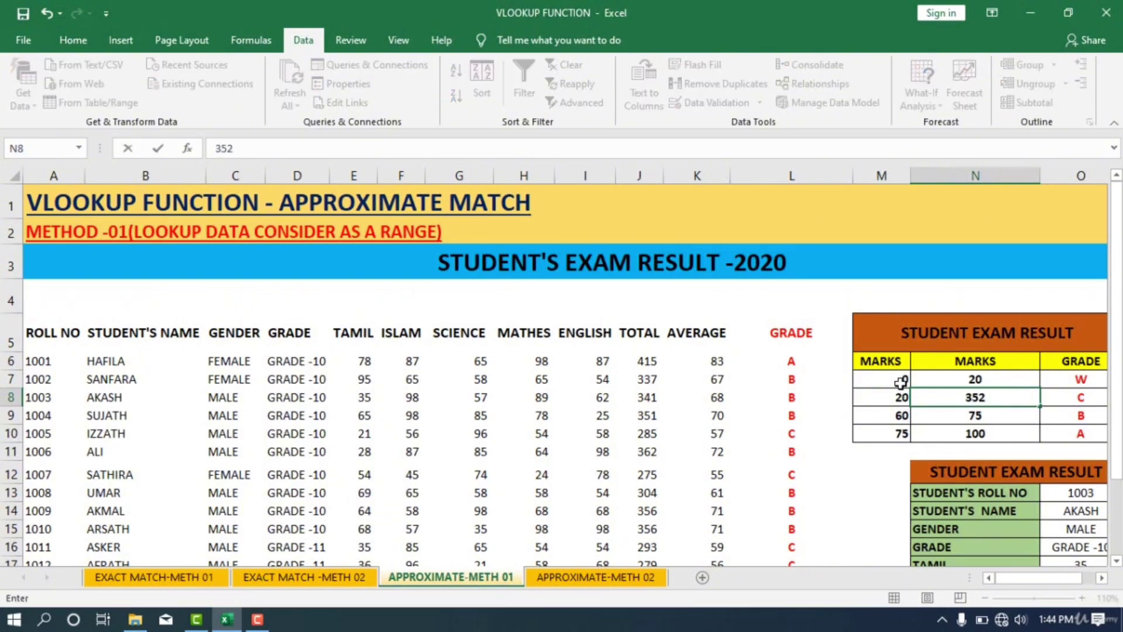
pyautogui.press('BackSpace')
pyautogui.press('Return')
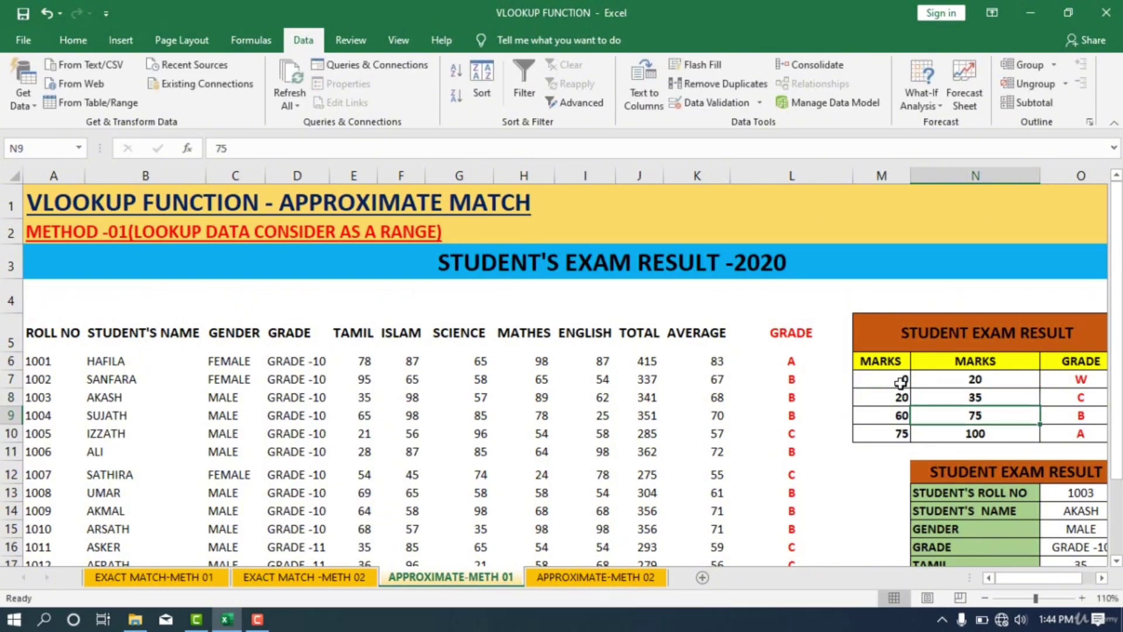
# Step: Set the B range in the marks-to-grade table to 35–65 in cells M9 and N9
pyautogui.write('35')
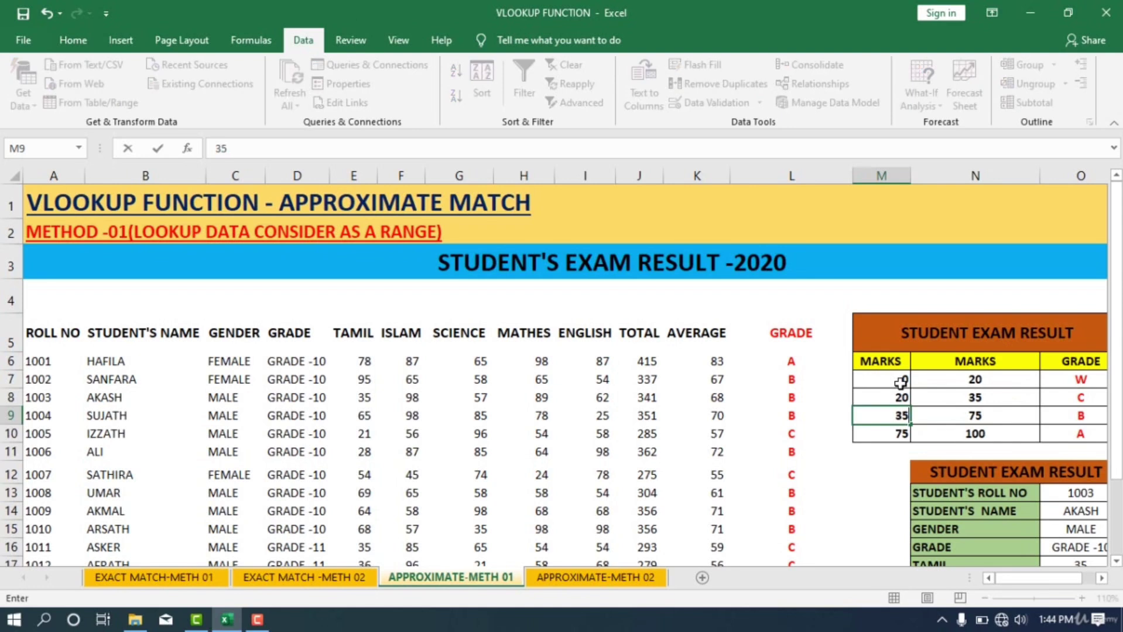
pyautogui.press('Tab')
pyautogui.press('Tab')
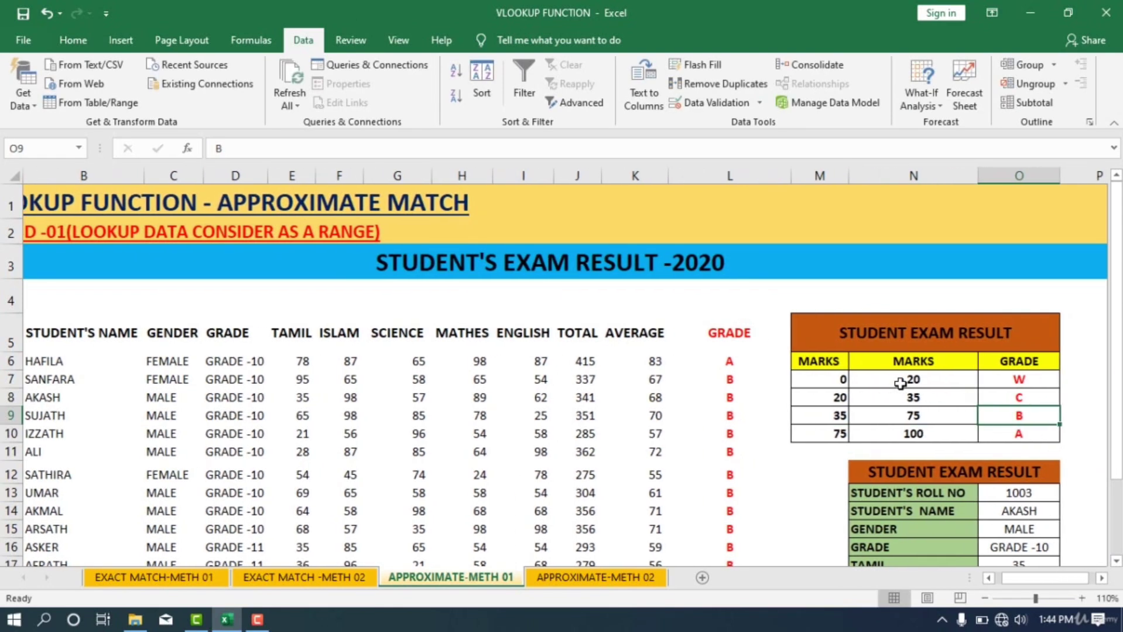
pyautogui.press('Left')
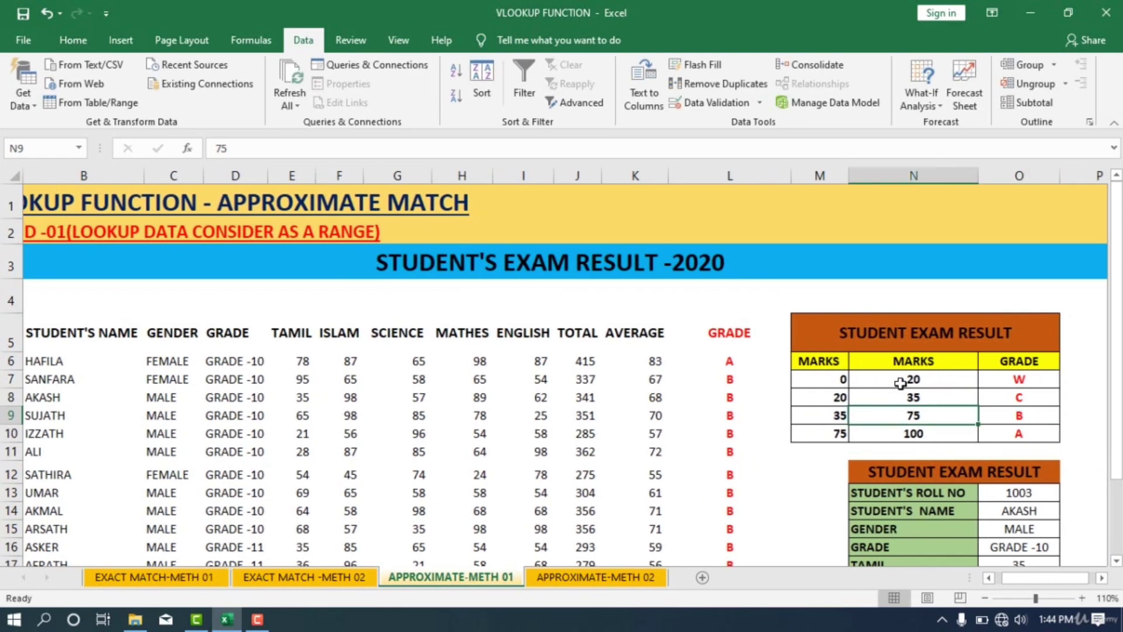
pyautogui.write('6')
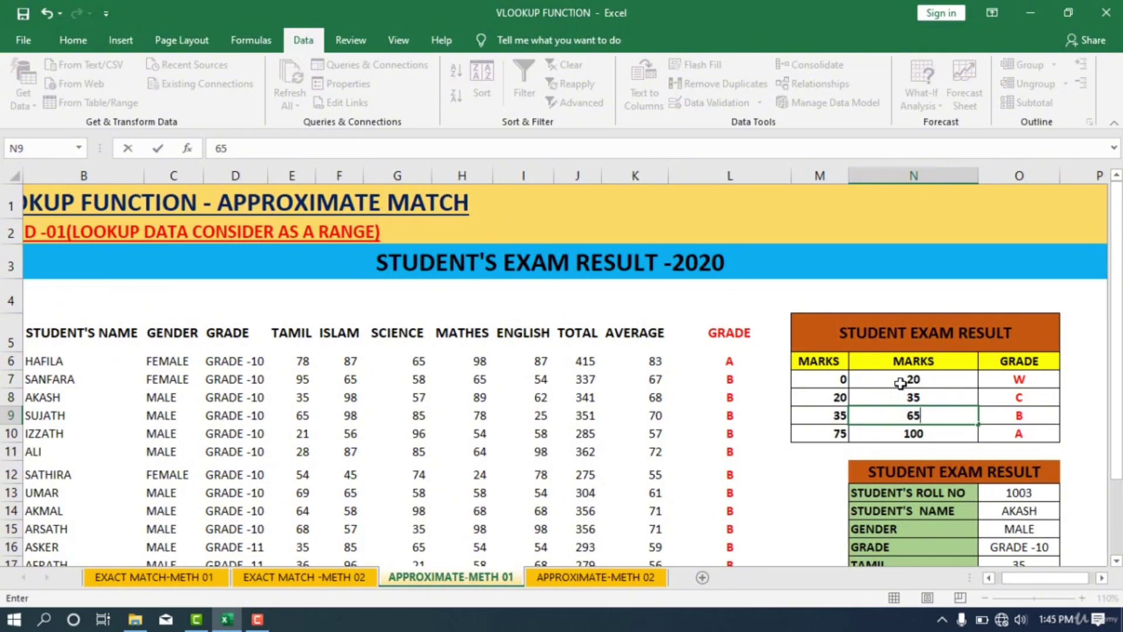
pyautogui.press('Return')
# Step: Set the lower mark for grade A in M10 to 65
pyautogui.press('Left')
pyautogui.press('Left')
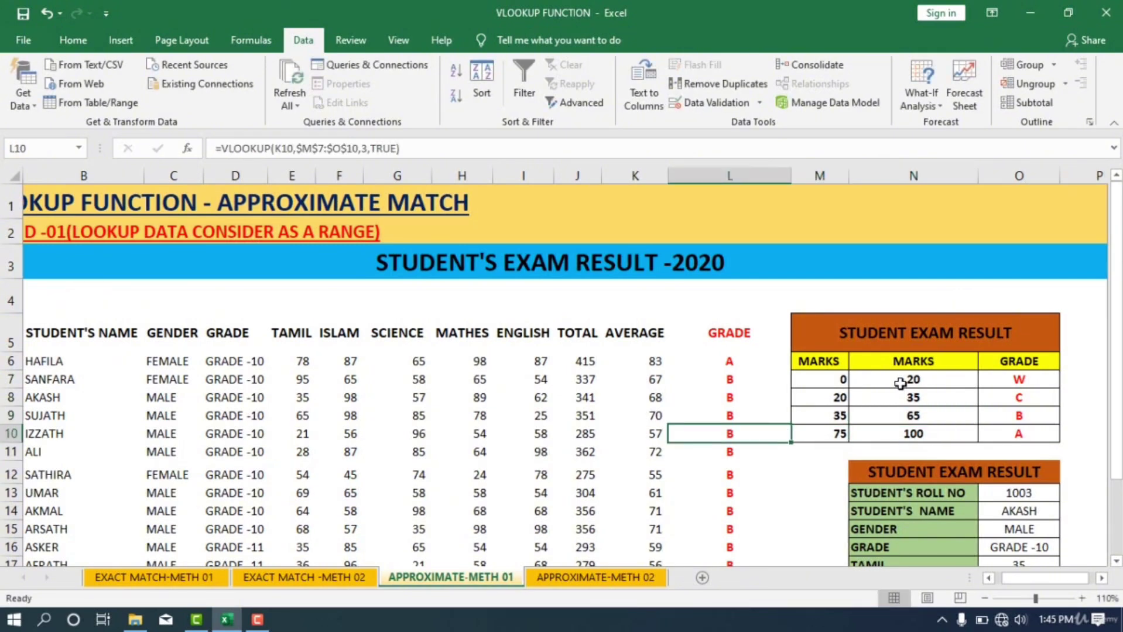
pyautogui.press('Right')
pyautogui.write('6')
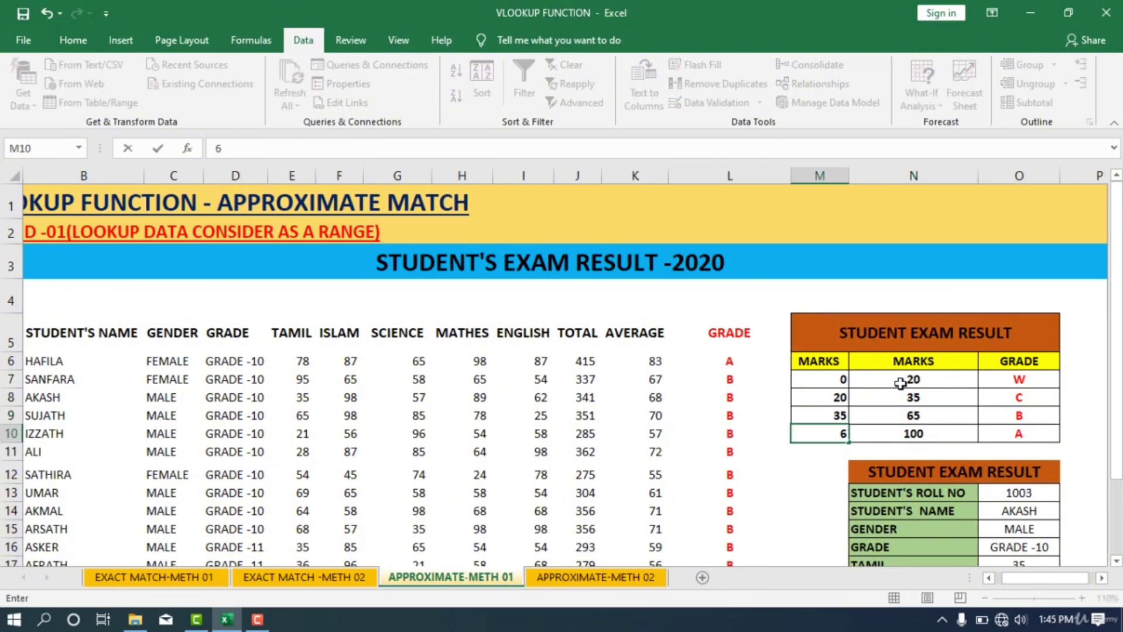
pyautogui.press('Right')
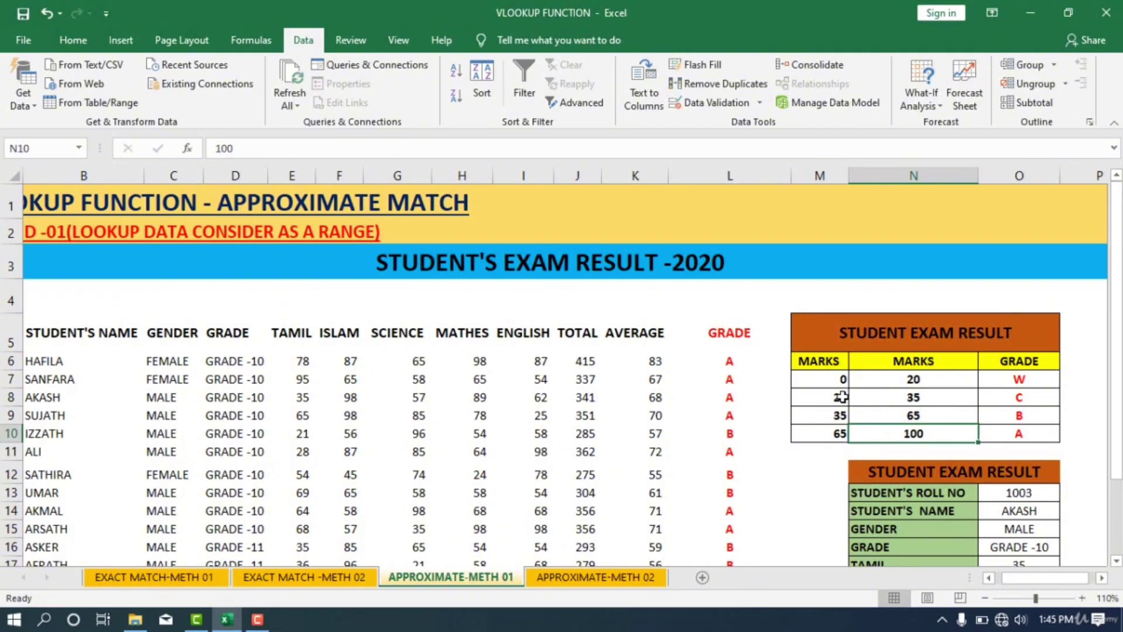
# Step: Review the recalculated grades down the student list and check L12 against its average in K12
pyautogui.scroll(-1, 839, 396)
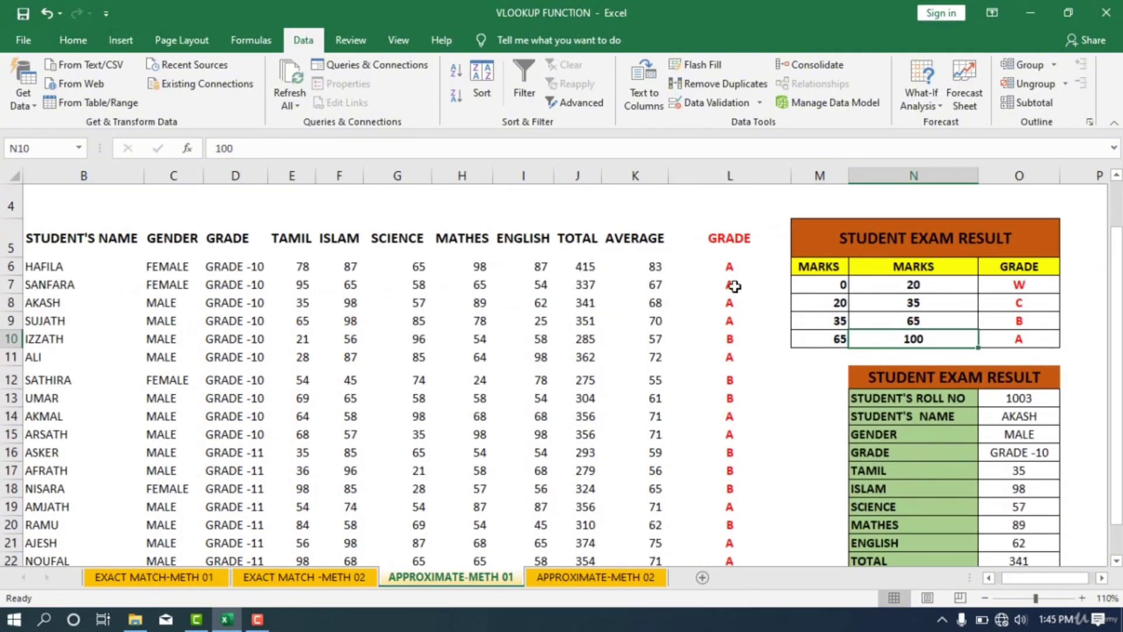
pyautogui.scroll(-7, 731, 283)
pyautogui.scroll(2, 963, 263)
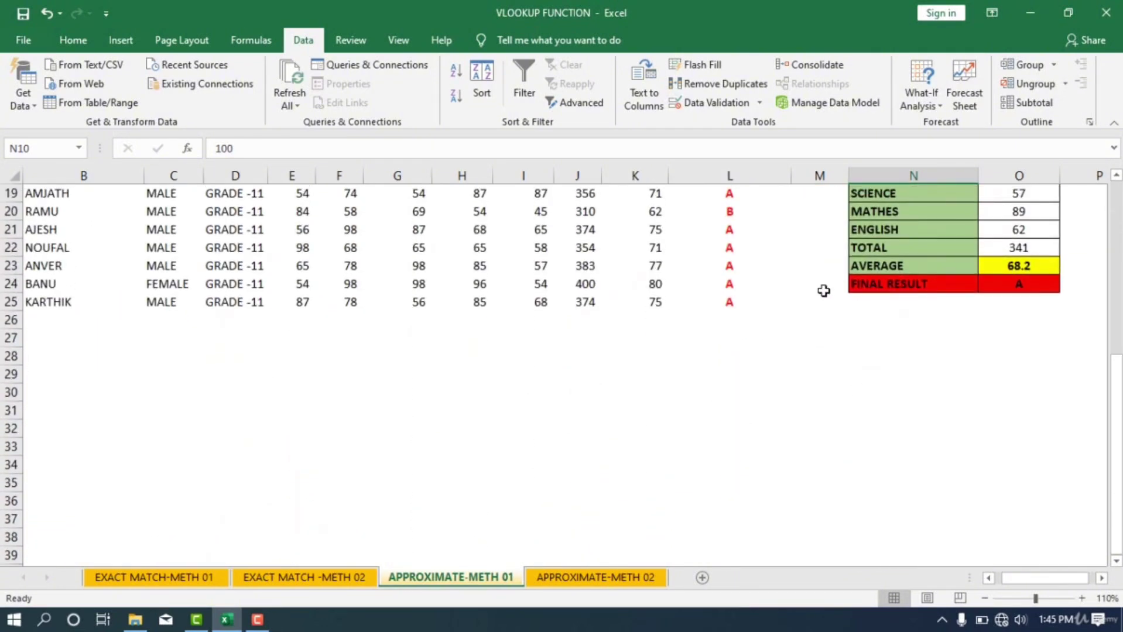
pyautogui.scroll(5, 819, 283)
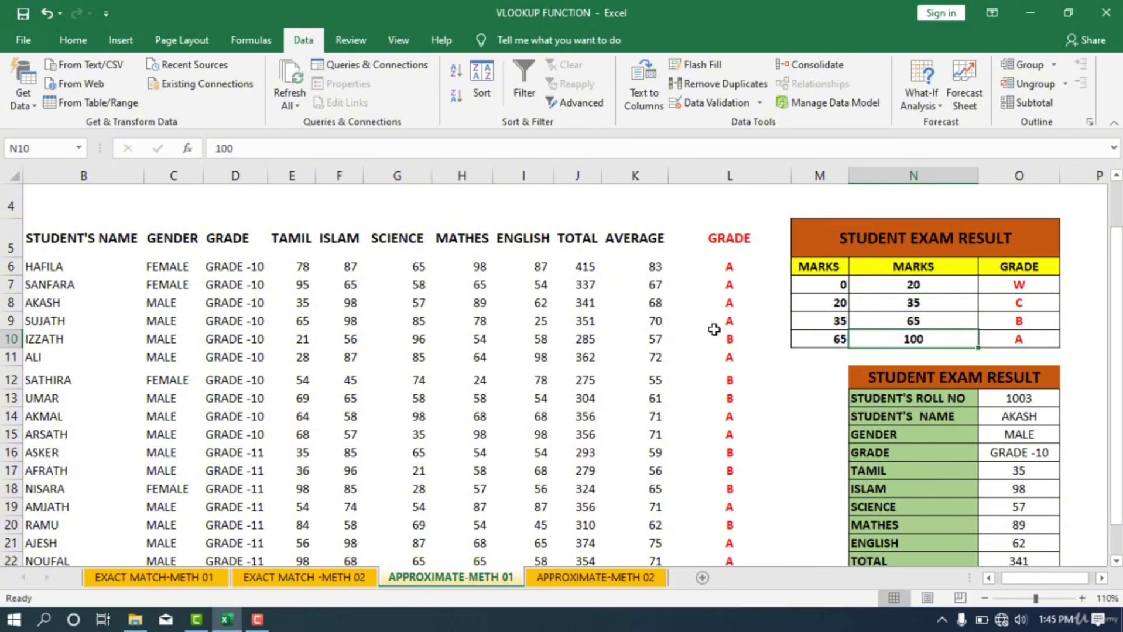
pyautogui.click(729, 380)
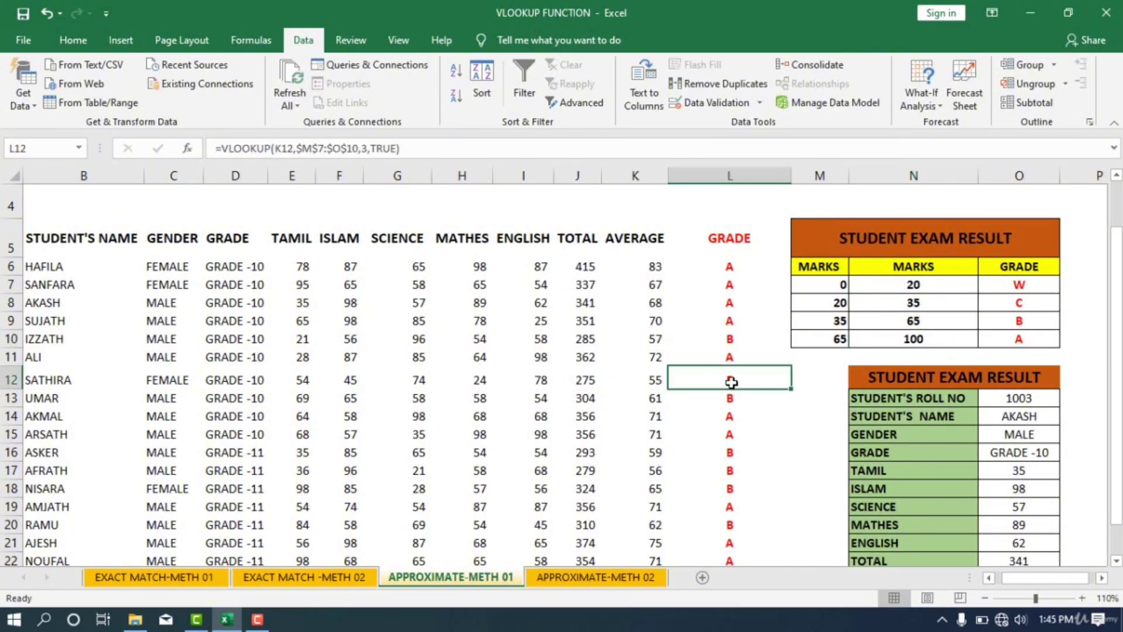
pyautogui.click(651, 381)
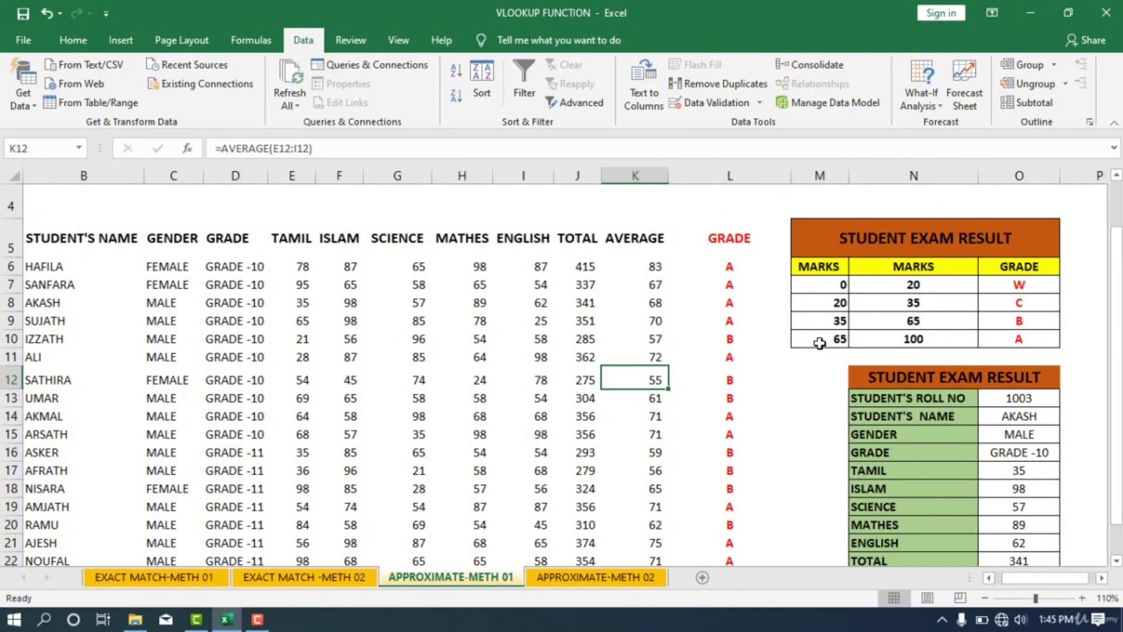
# Step: Set the upper mark for W in N7 to 35 and the C range in row 8 to 35–60
pyautogui.click(830, 289)
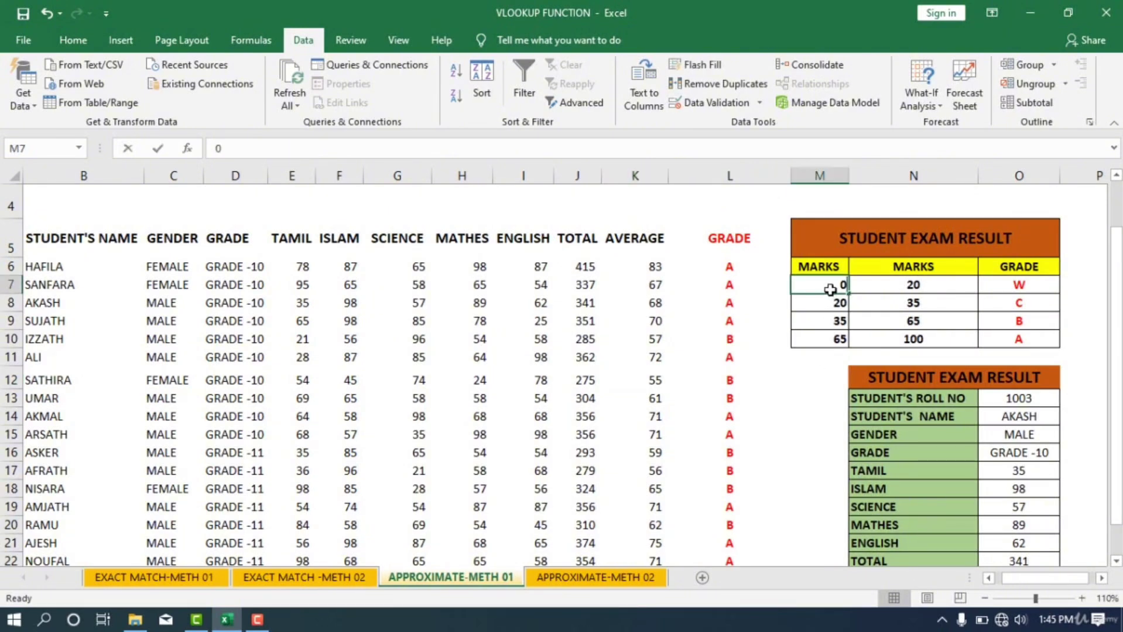
pyautogui.press('Right')
pyautogui.write('3')
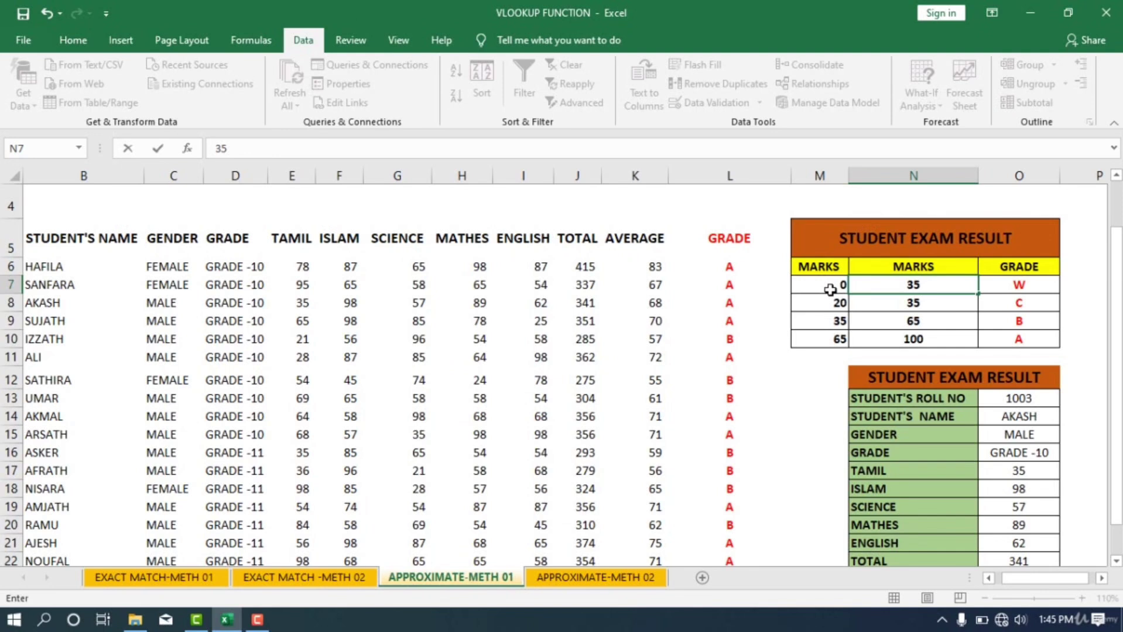
pyautogui.click(831, 297)
pyautogui.write('35')
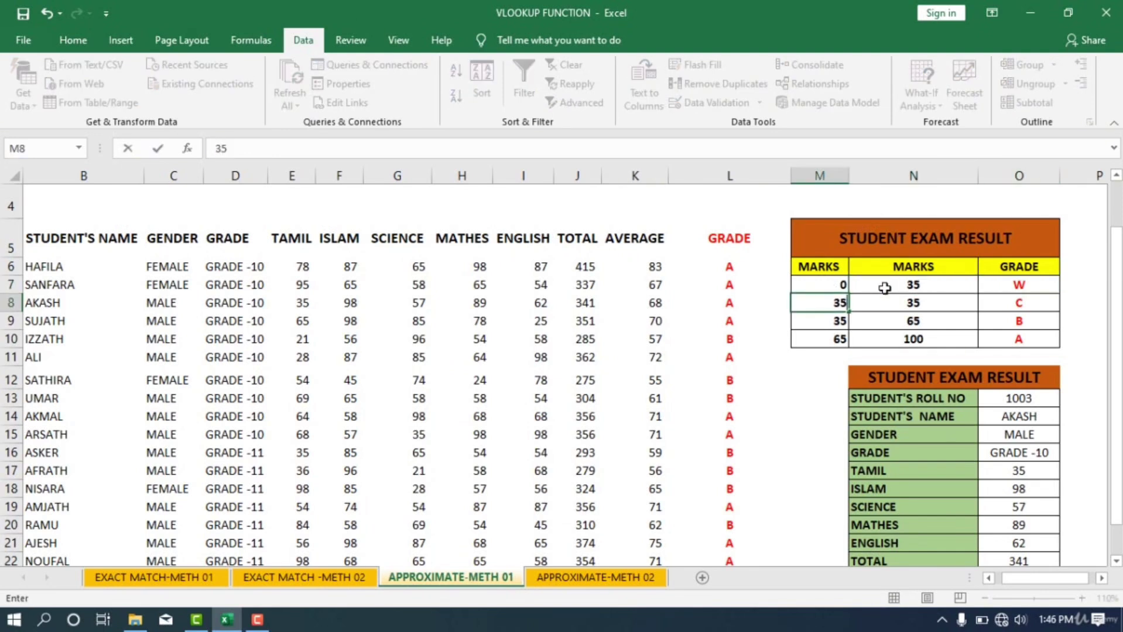
pyautogui.press('Tab')
pyautogui.write('6')
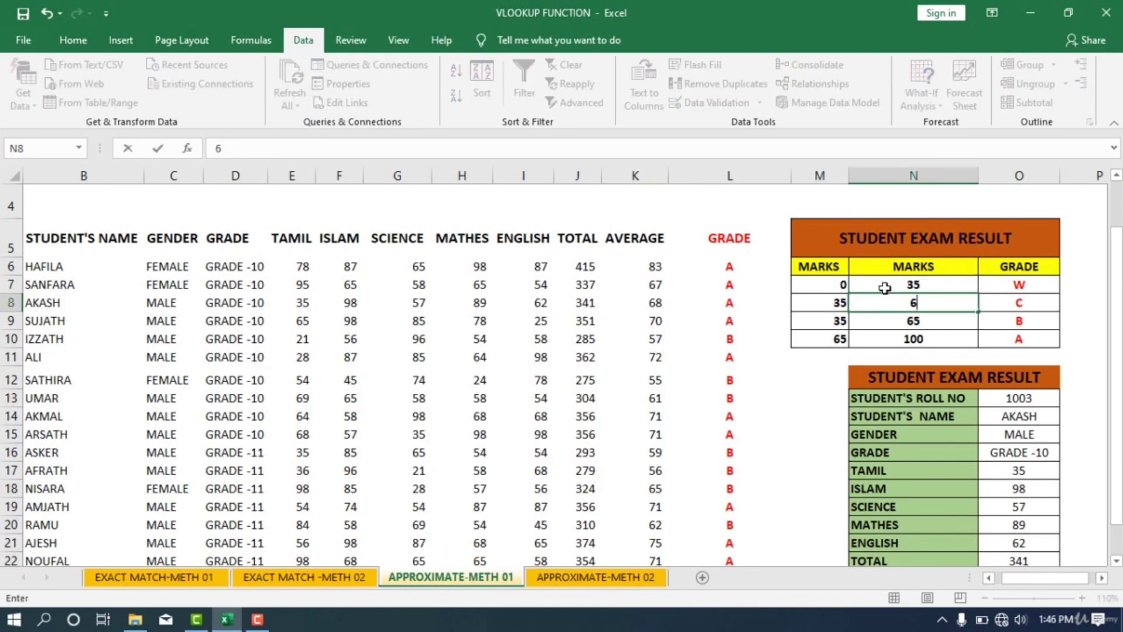
pyautogui.press('Return')
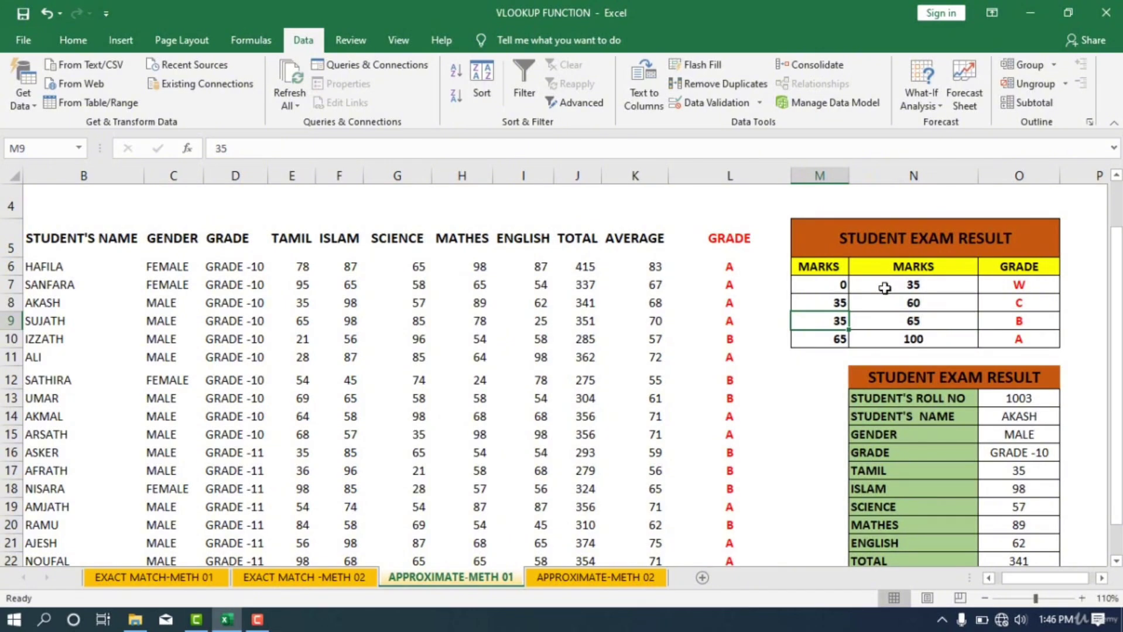
# Step: Set the B range in the marks-to-grade table to 60–75 in cells M9 and N9
pyautogui.write('60')
pyautogui.press('Tab')
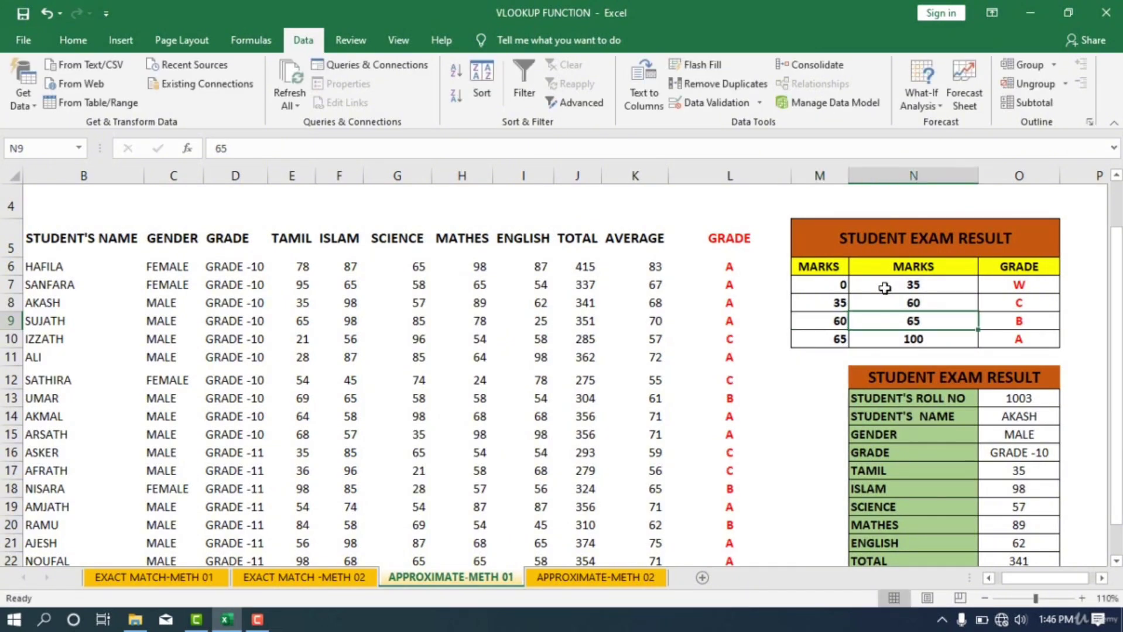
pyautogui.write('75')
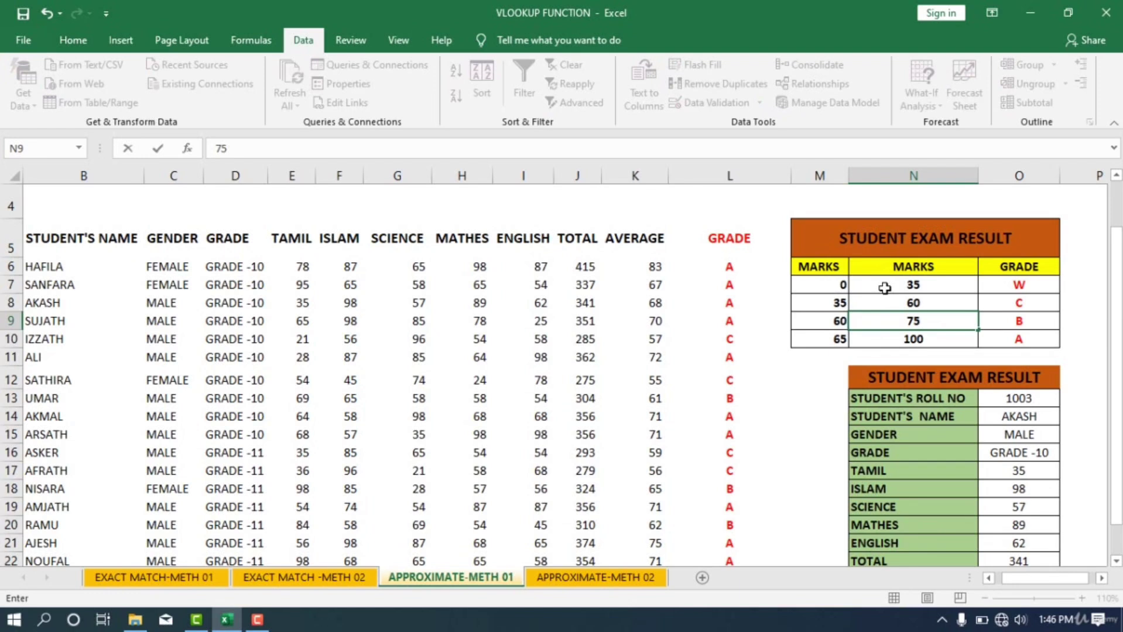
pyautogui.press('Return')
pyautogui.press('Left')
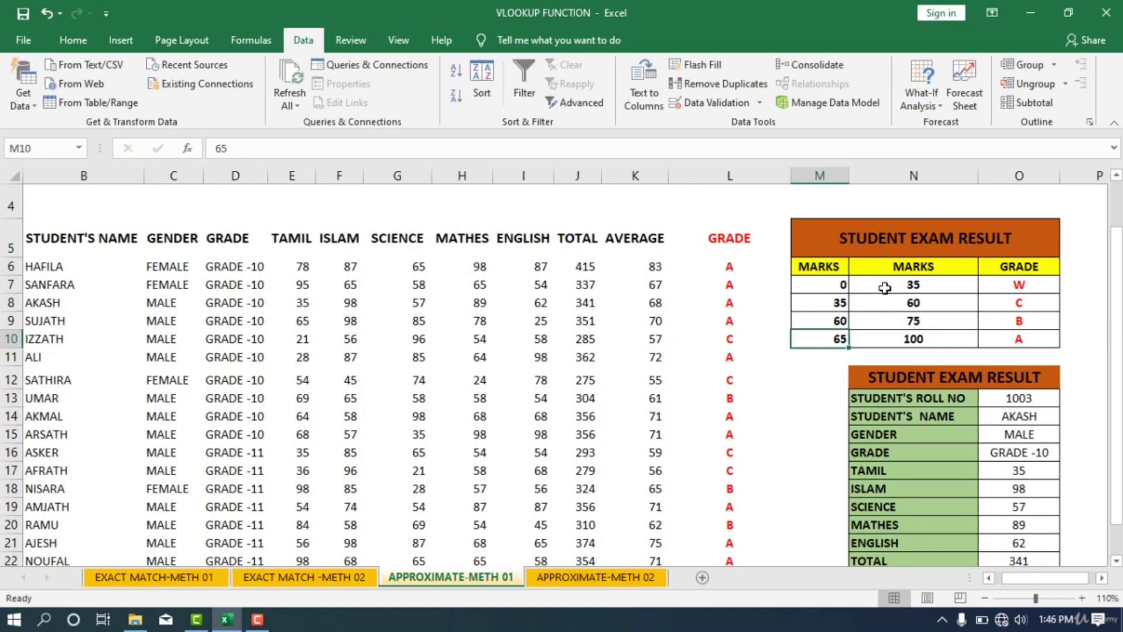
# Step: Set the lower mark for grade A in M10 to 75
pyautogui.write('75')
pyautogui.press('Tab')
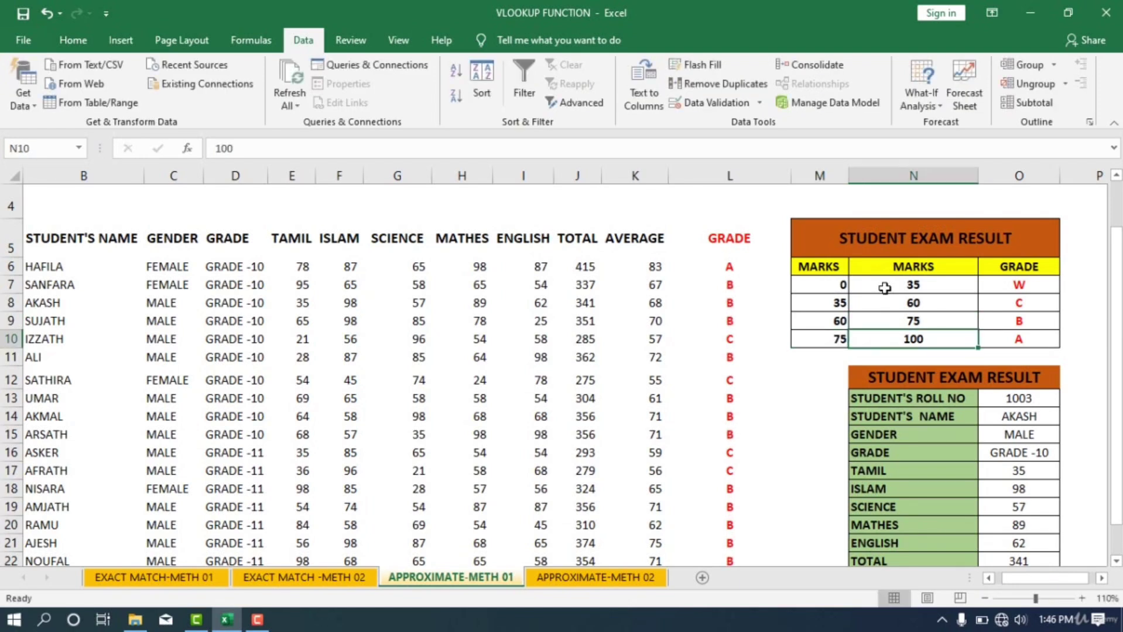
pyautogui.press('Right')
pyautogui.press('Right')
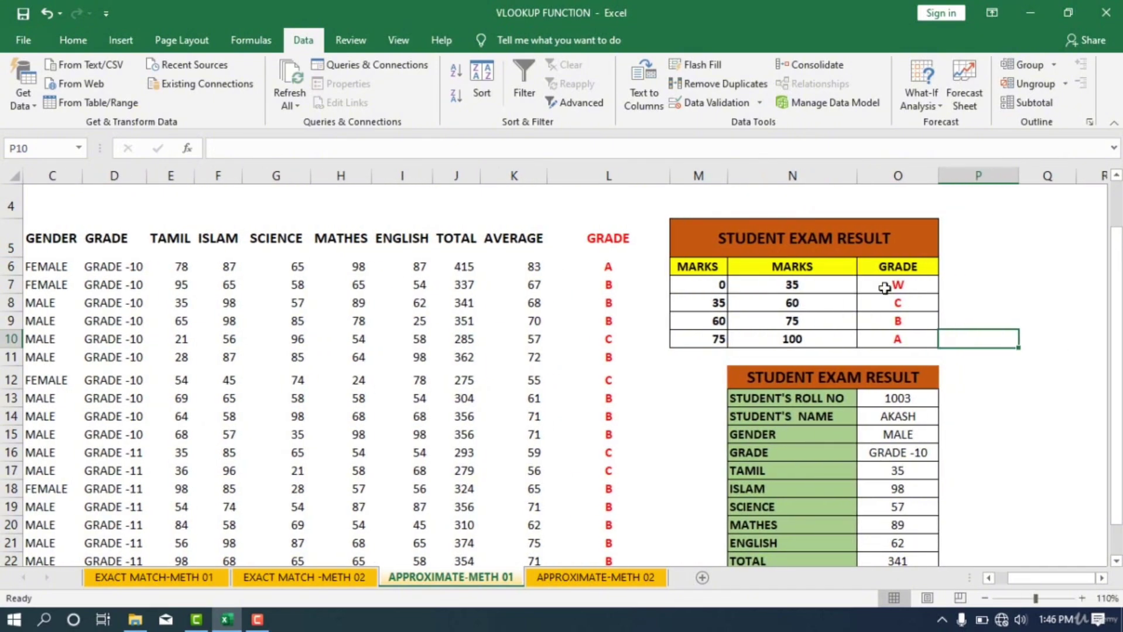
pyautogui.press('Left')
pyautogui.press('Left')
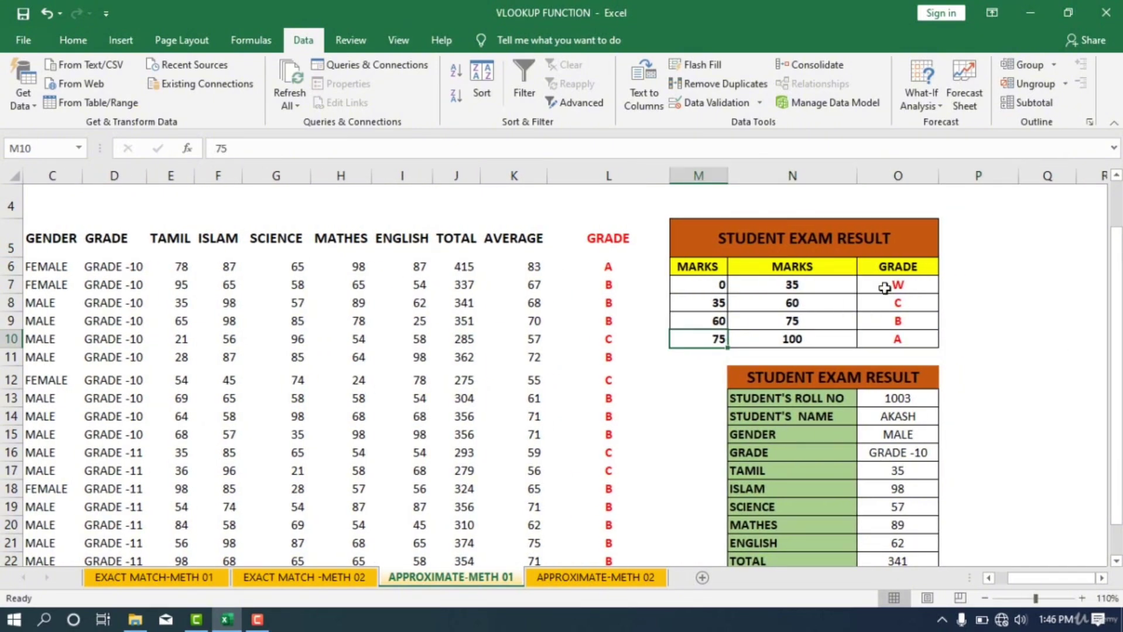
# Step: Replace the grade label W in cell O7 with POOR
pyautogui.click(899, 288)
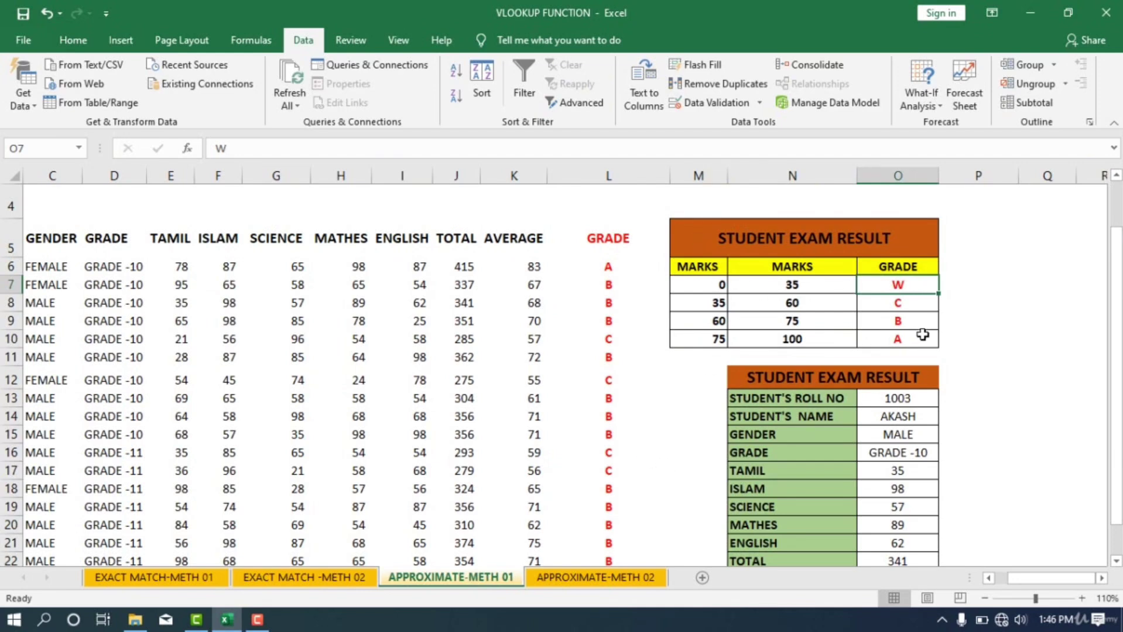
pyautogui.doubleClick(908, 285)
pyautogui.moveTo(908, 285); pyautogui.dragTo(849, 291)
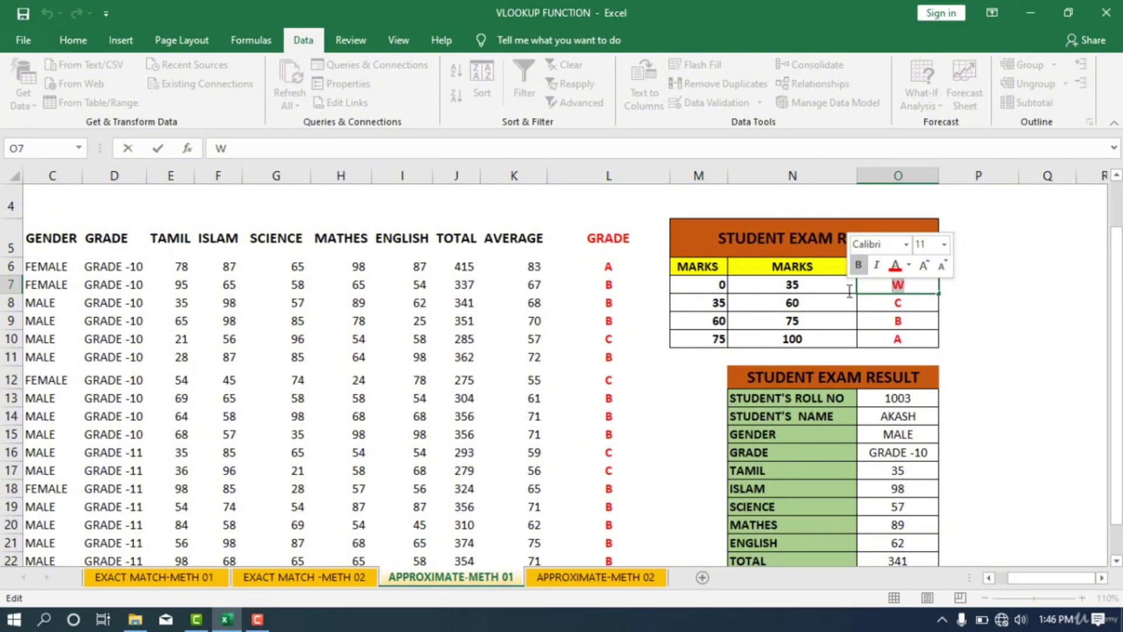
pyautogui.press('BackSpace')
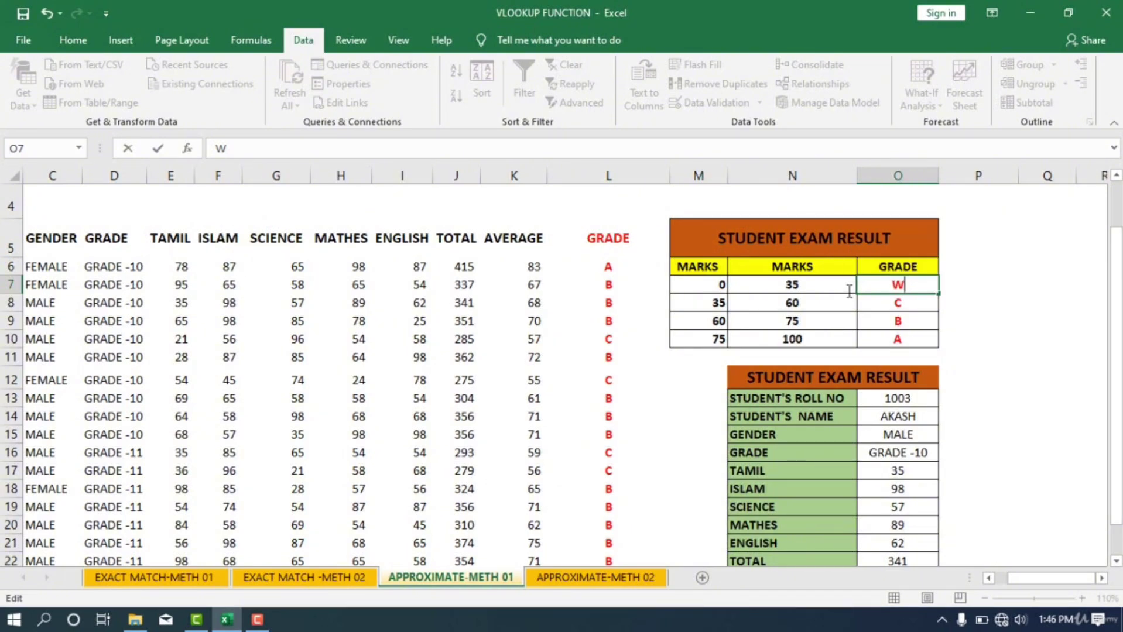
pyautogui.write('POOR')
pyautogui.press('Return')
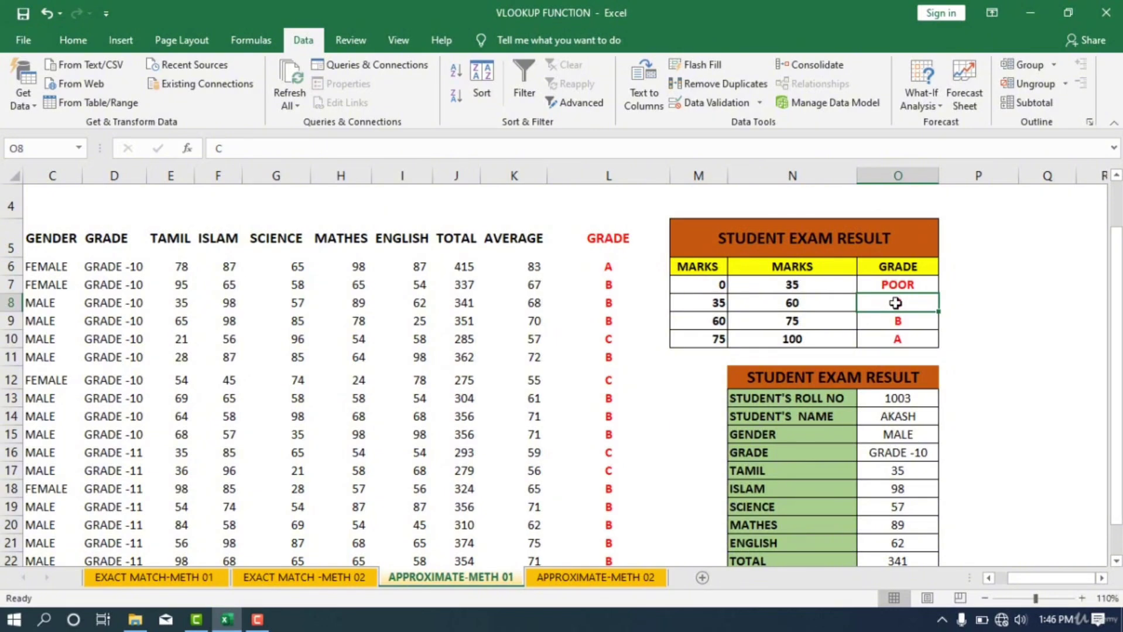
# Step: Replace the grade label C in O8 with AVERAGE and B in O9 with GOOD
pyautogui.write('A')
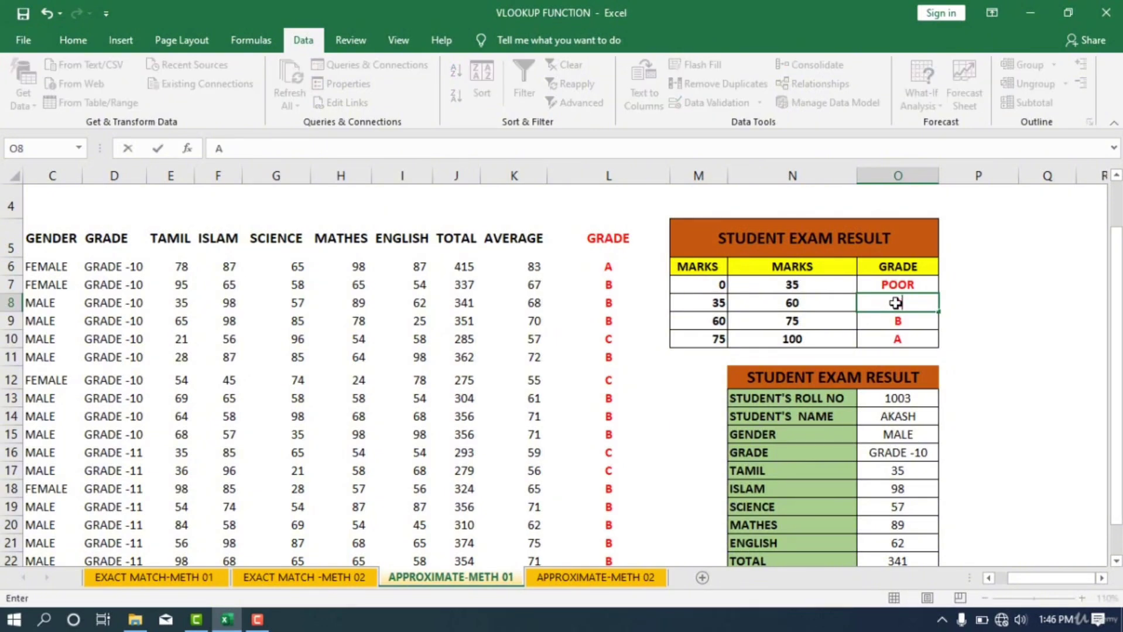
pyautogui.write('VERAGE')
pyautogui.press('Return')
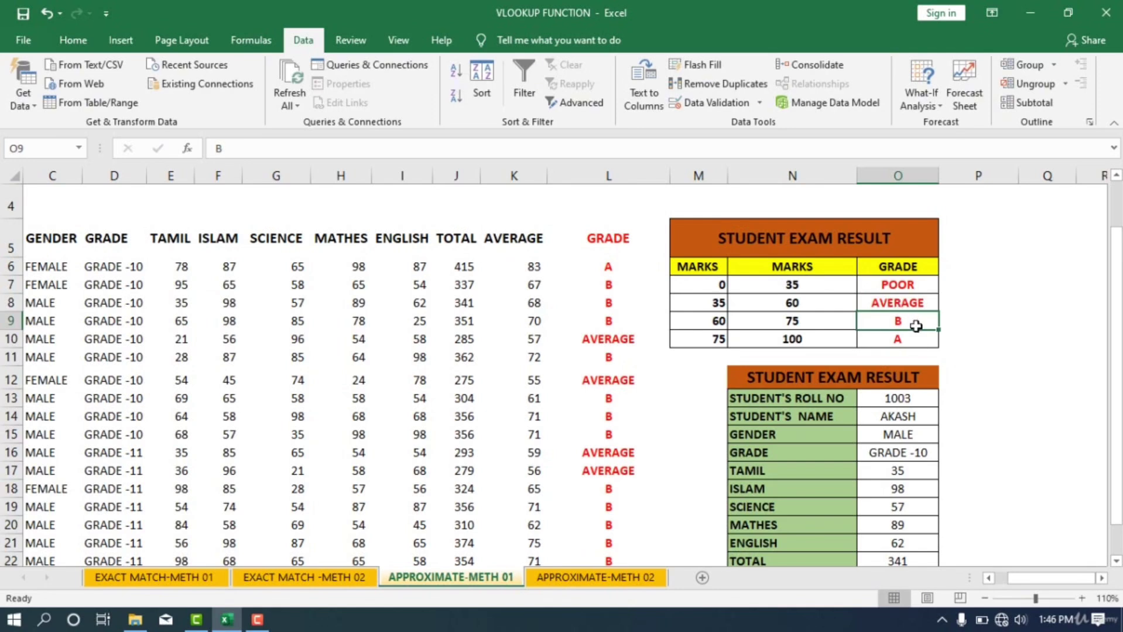
pyautogui.write('GOOD')
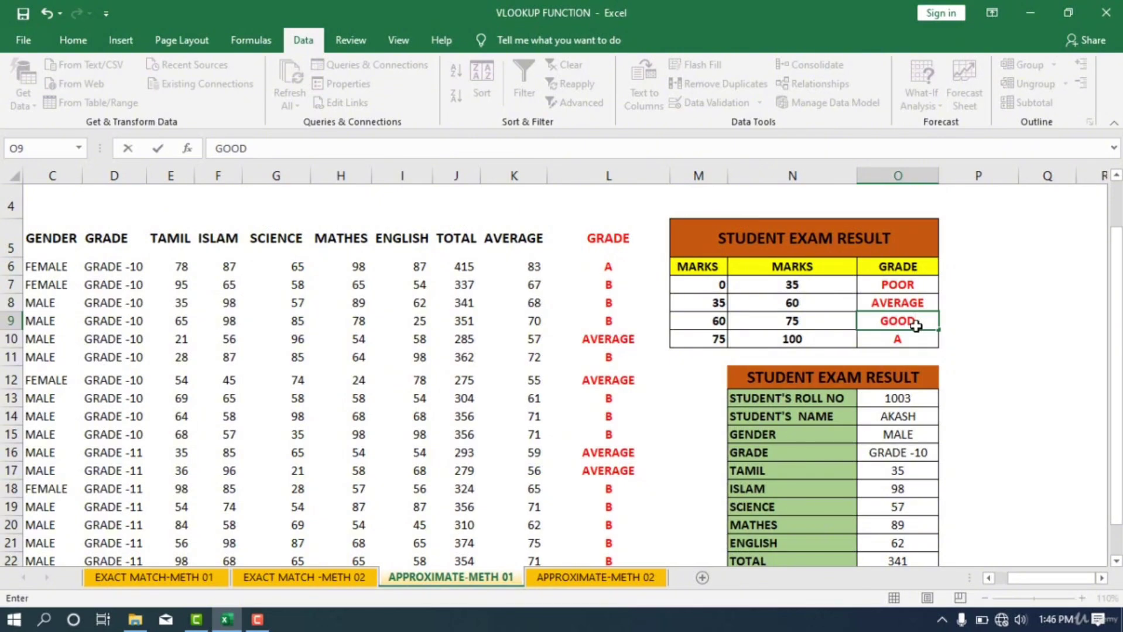
pyautogui.press('Return')
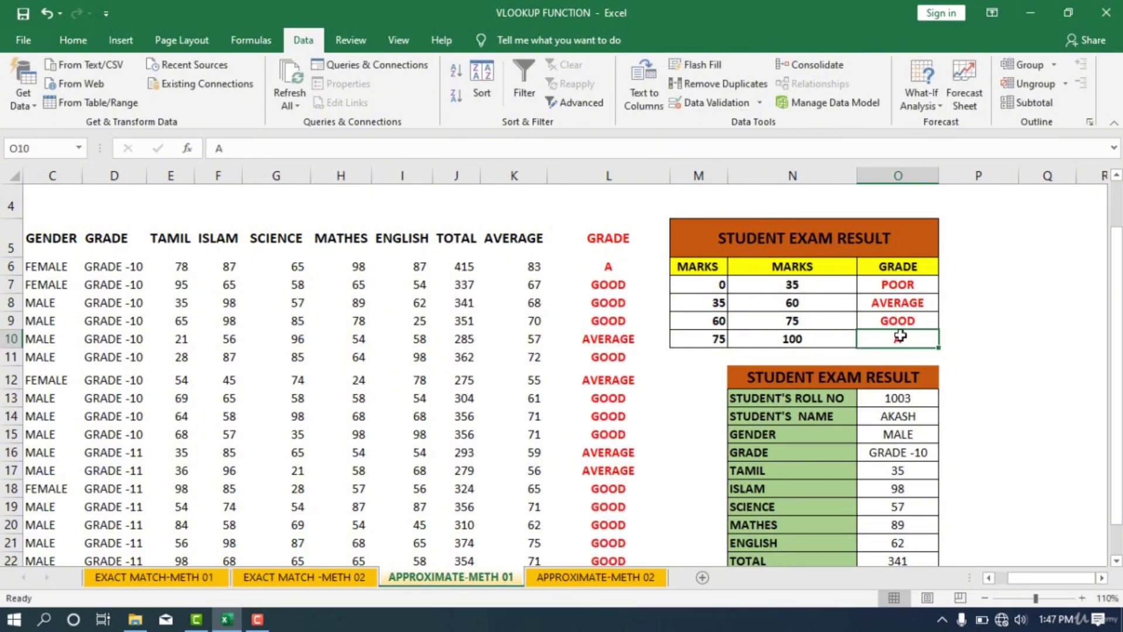
# Step: Replace the grade label A in O10 with VERY GOOD and review the student grades and the result card's final result
pyautogui.write('V')
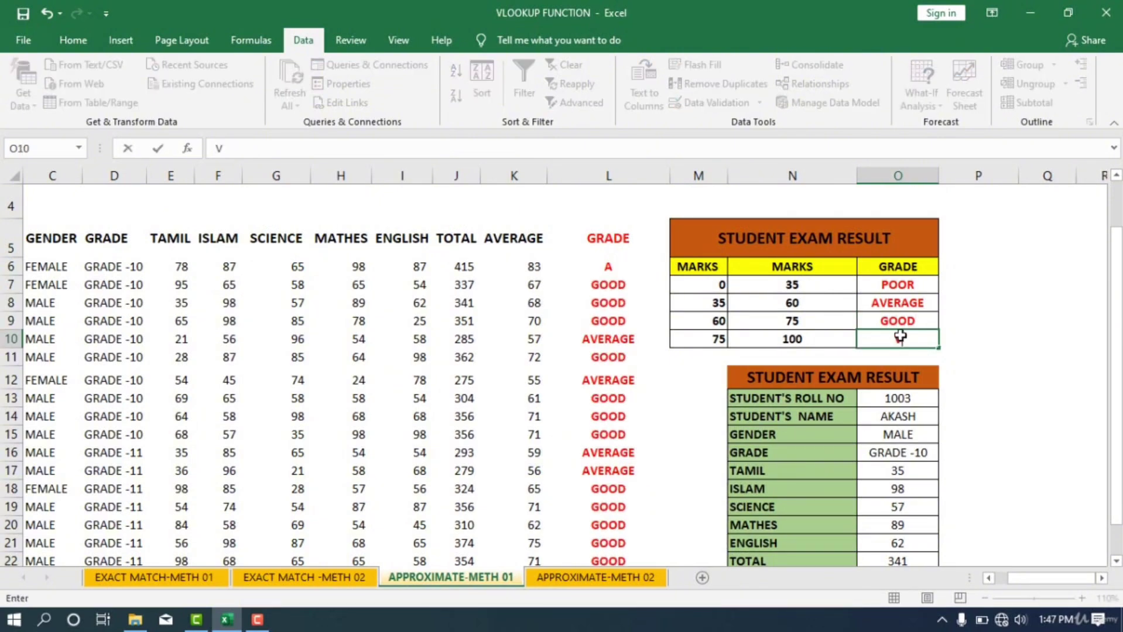
pyautogui.write('ERY GOOD')
pyautogui.hotkey('ctrl', 'Return')
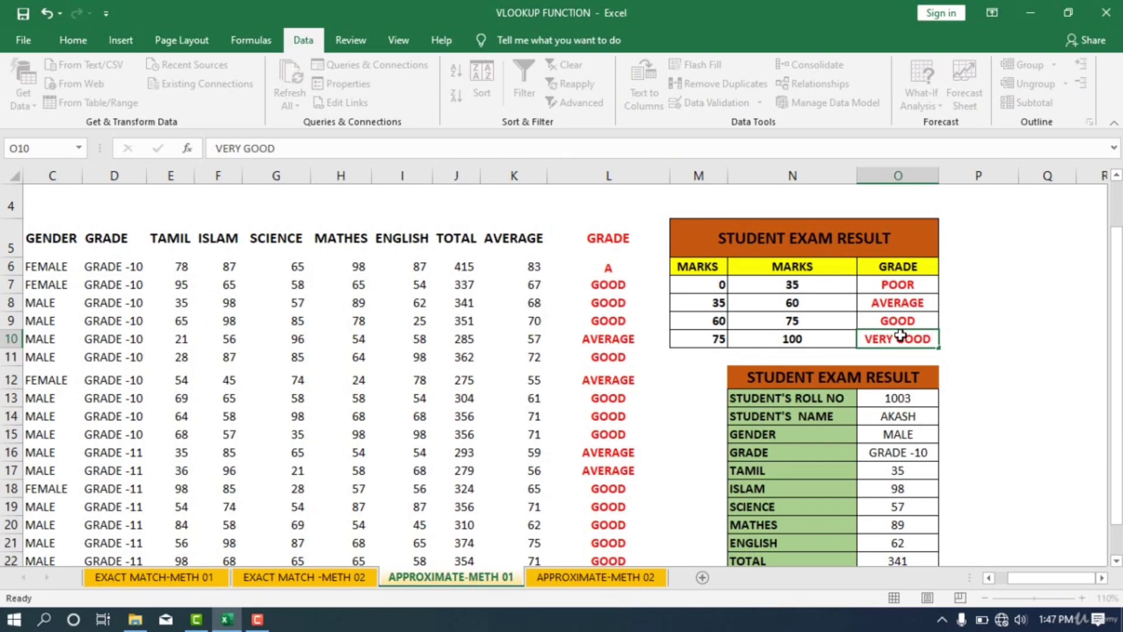
pyautogui.press('Return')
pyautogui.scroll(-1, 908, 315)
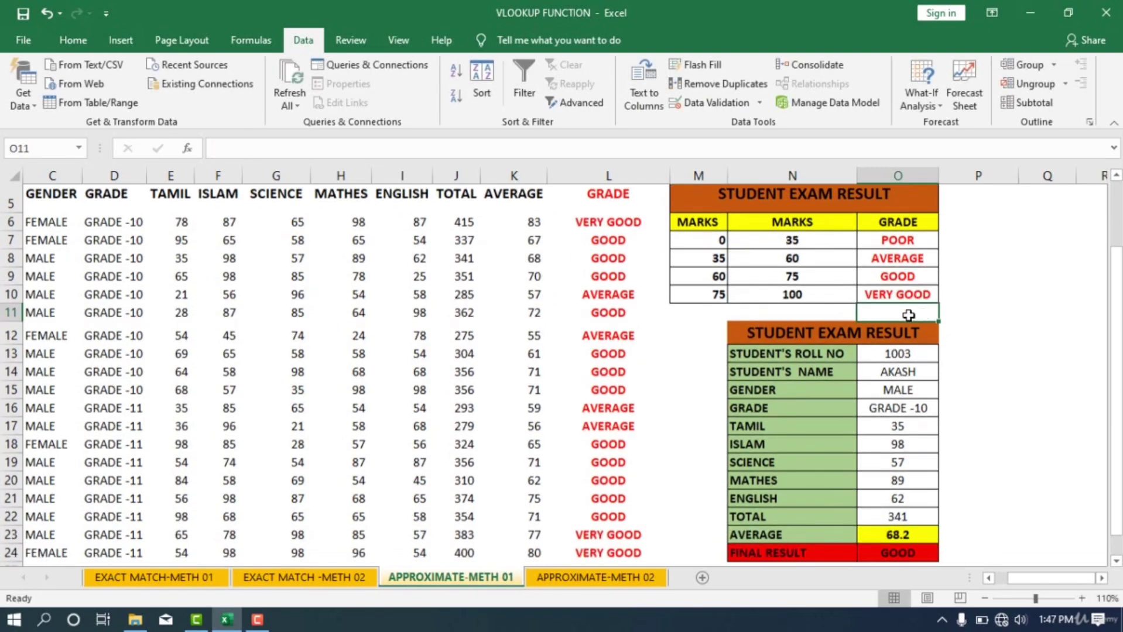
pyautogui.scroll(-2, 643, 318)
pyautogui.scroll(2, 609, 288)
pyautogui.scroll(-3, 1002, 446)
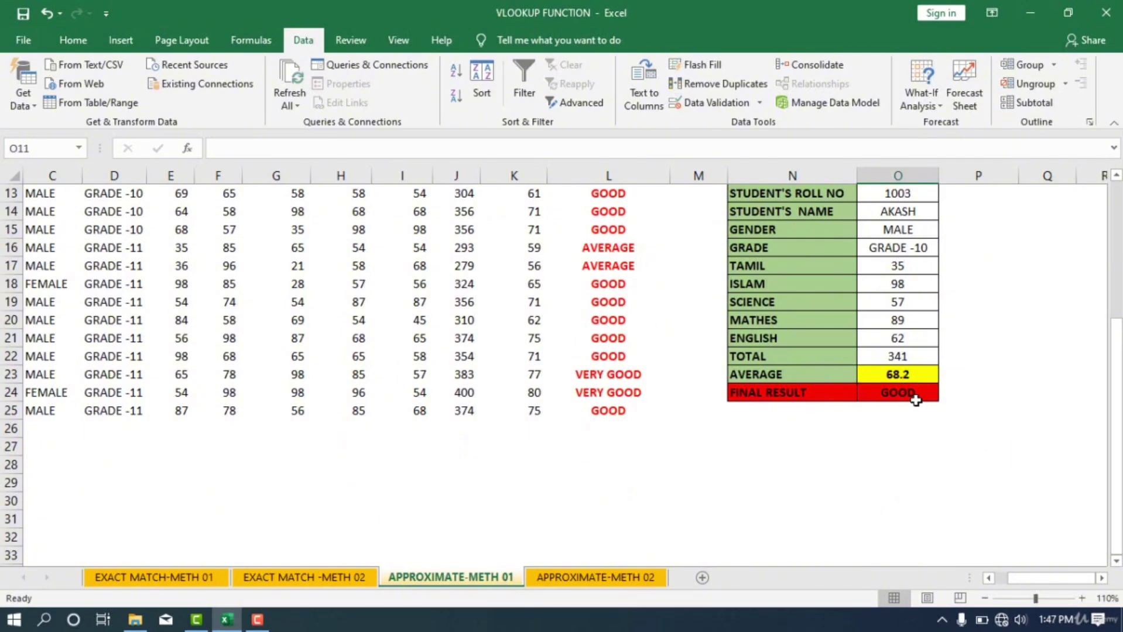
pyautogui.scroll(4, 916, 400)
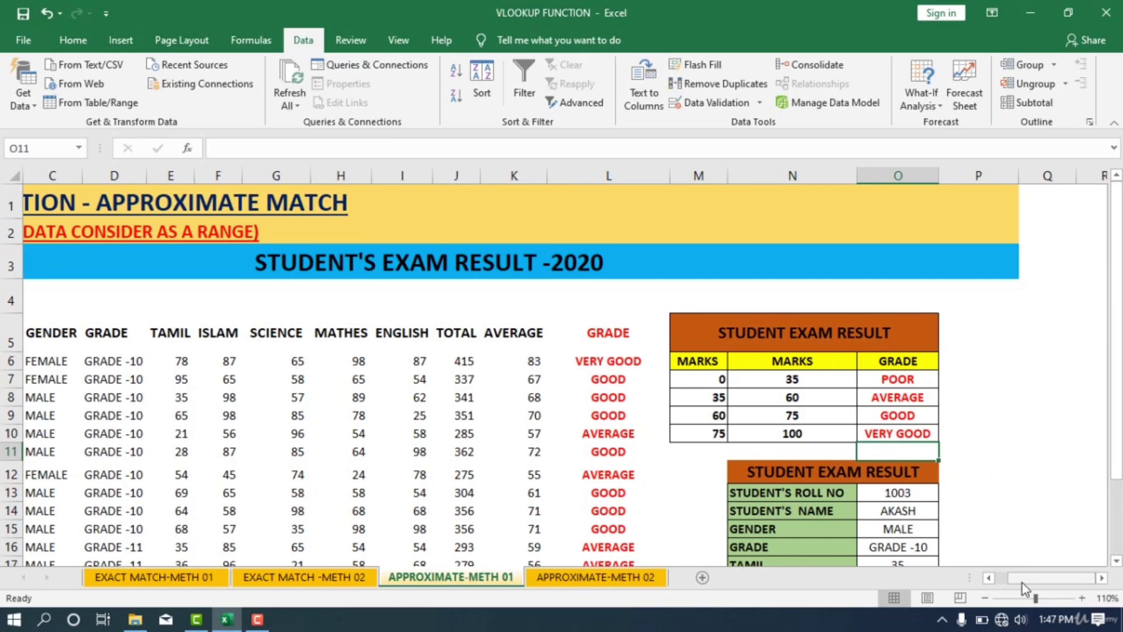
# Step: Restore the grade labels W, C, B and A in cells O7 to O10 of the marks-to-grade table
pyautogui.moveTo(1022, 583)
pyautogui.mouseDown()
pyautogui.moveTo(979, 585)
pyautogui.moveTo(1035, 585)
pyautogui.moveTo(1025, 585)
pyautogui.mouseUp()
pyautogui.click(916, 384)
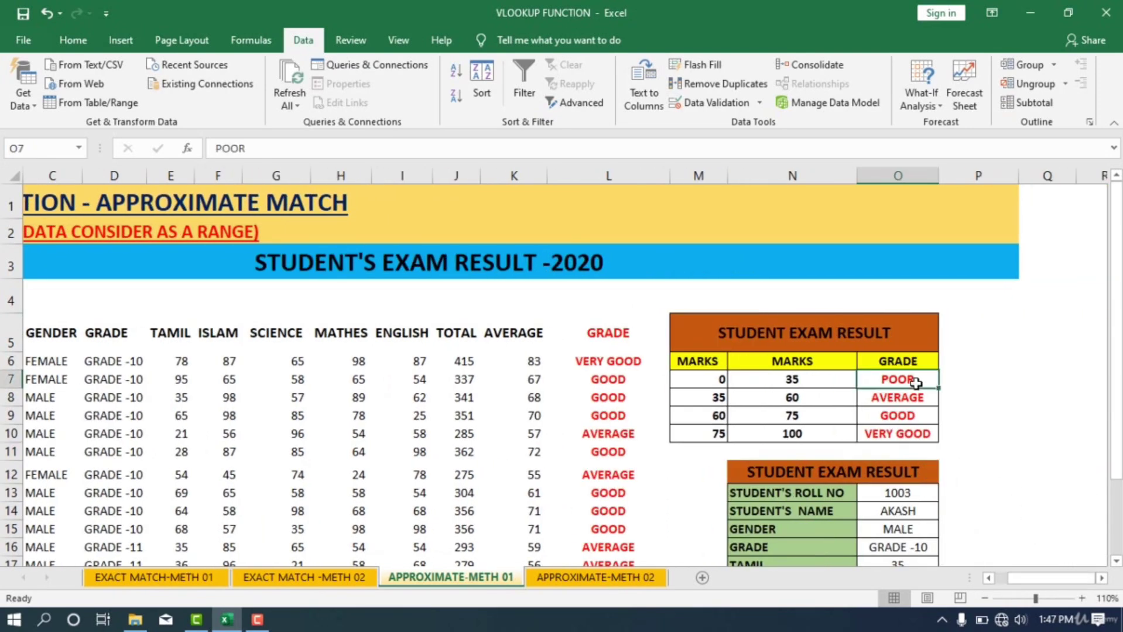
pyautogui.write('W')
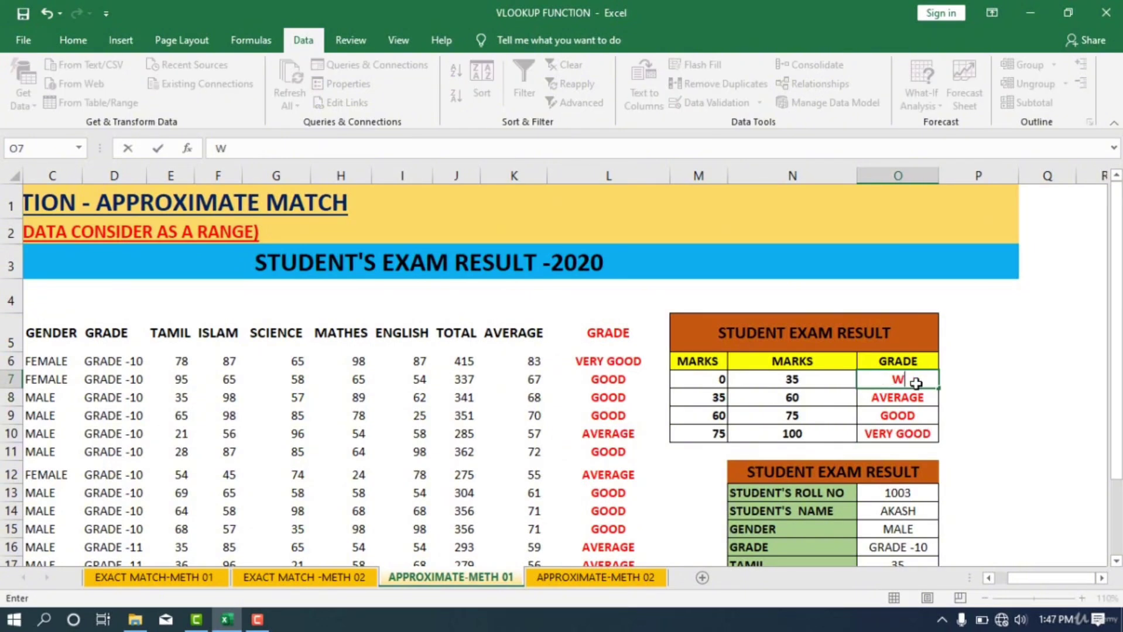
pyautogui.press('Return')
pyautogui.write('C')
pyautogui.press('Return')
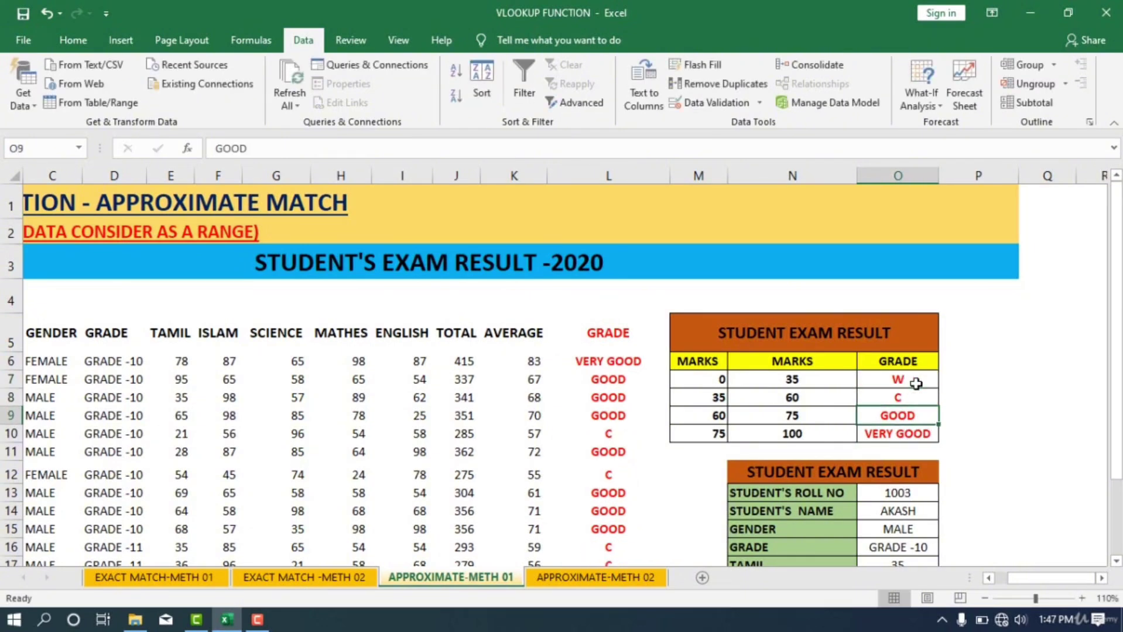
pyautogui.write('B')
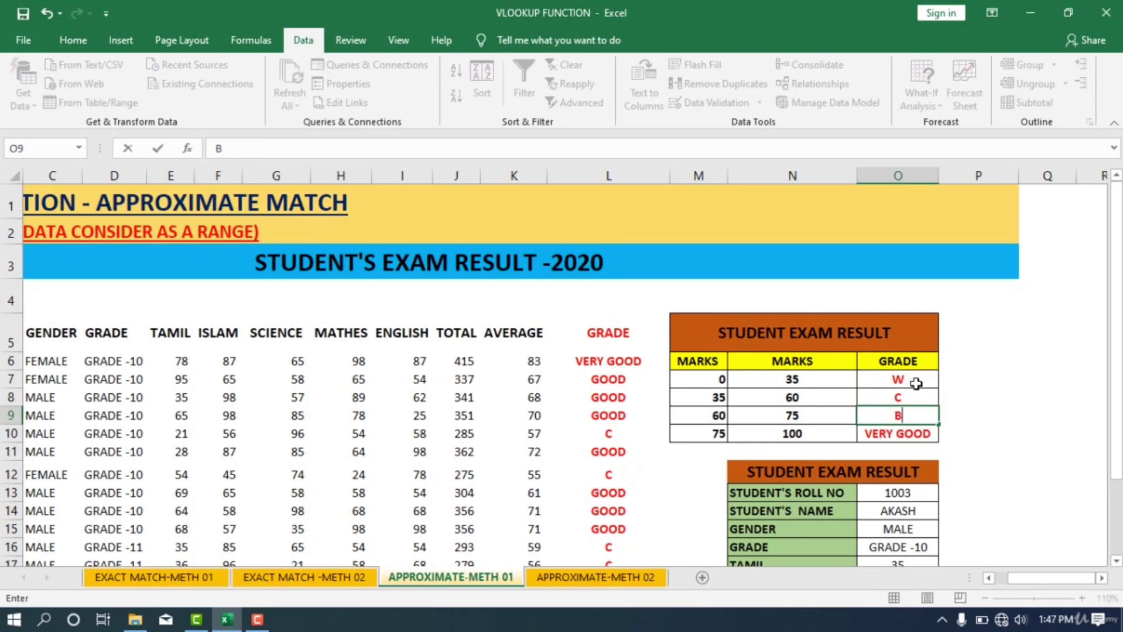
pyautogui.press('Return')
pyautogui.write('A')
pyautogui.press('Return')
pyautogui.scroll(-2, 783, 389)
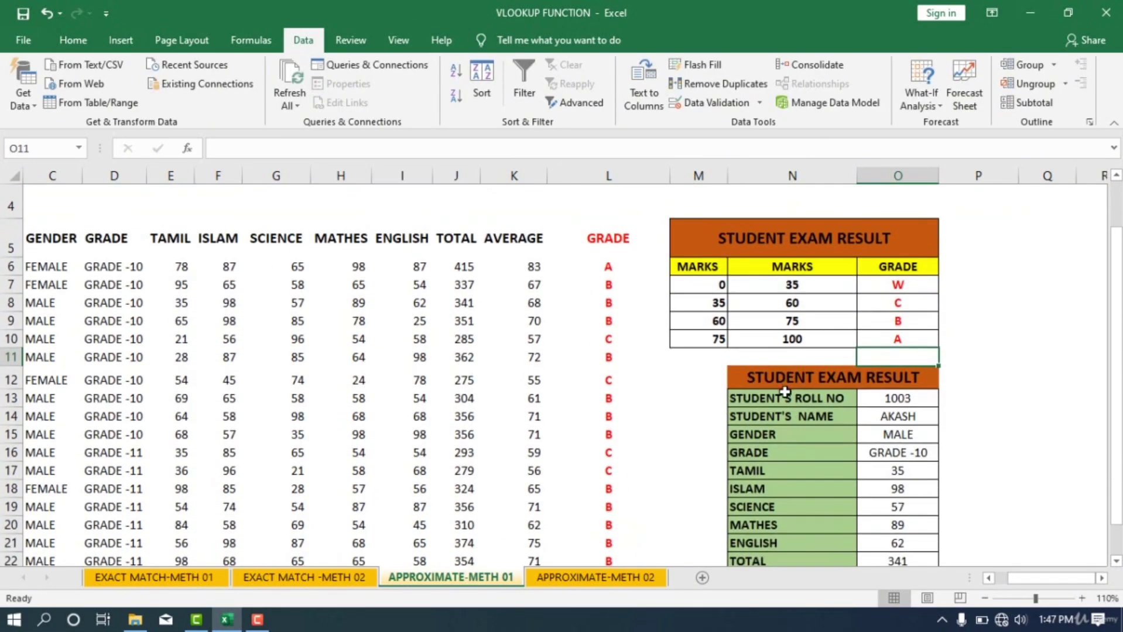
# Step: Switch to the APPROXIMATE-METH 02 sheet and examine its student list, marks-to-grade table and blank result card
pyautogui.scroll(2, 831, 410)
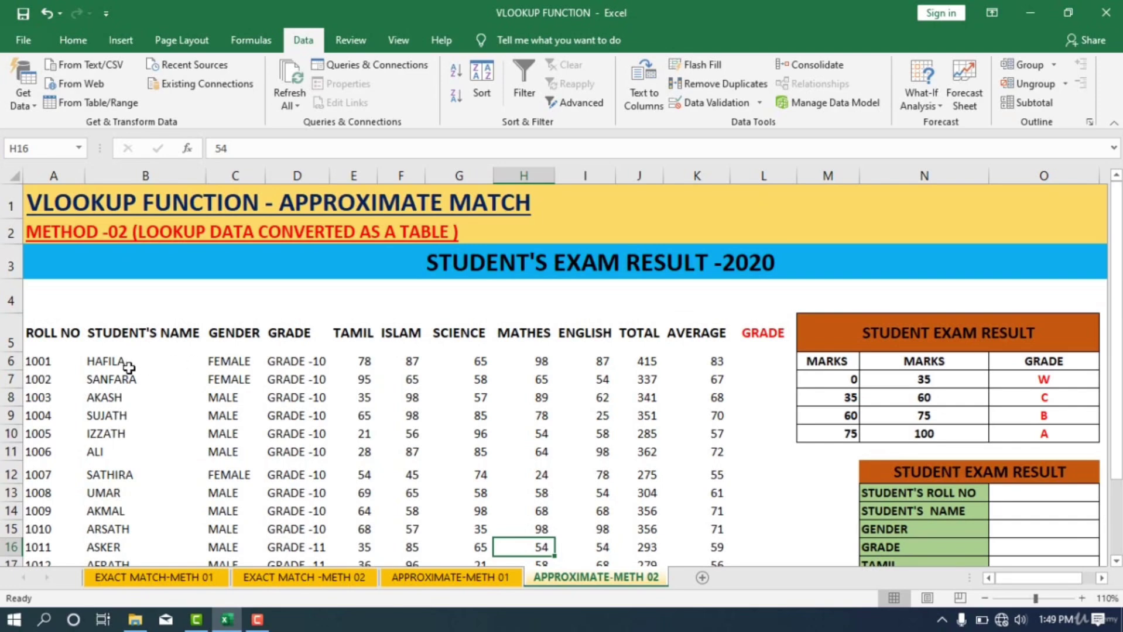
pyautogui.scroll(-2, 129, 360)
pyautogui.scroll(1, 253, 462)
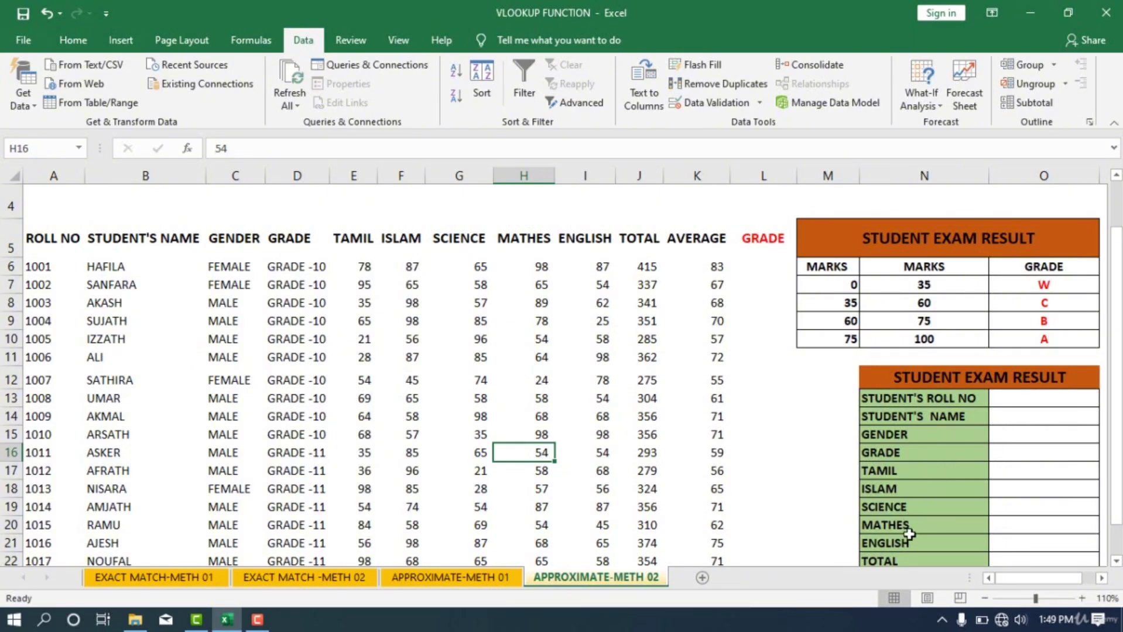
pyautogui.scroll(-1, 909, 534)
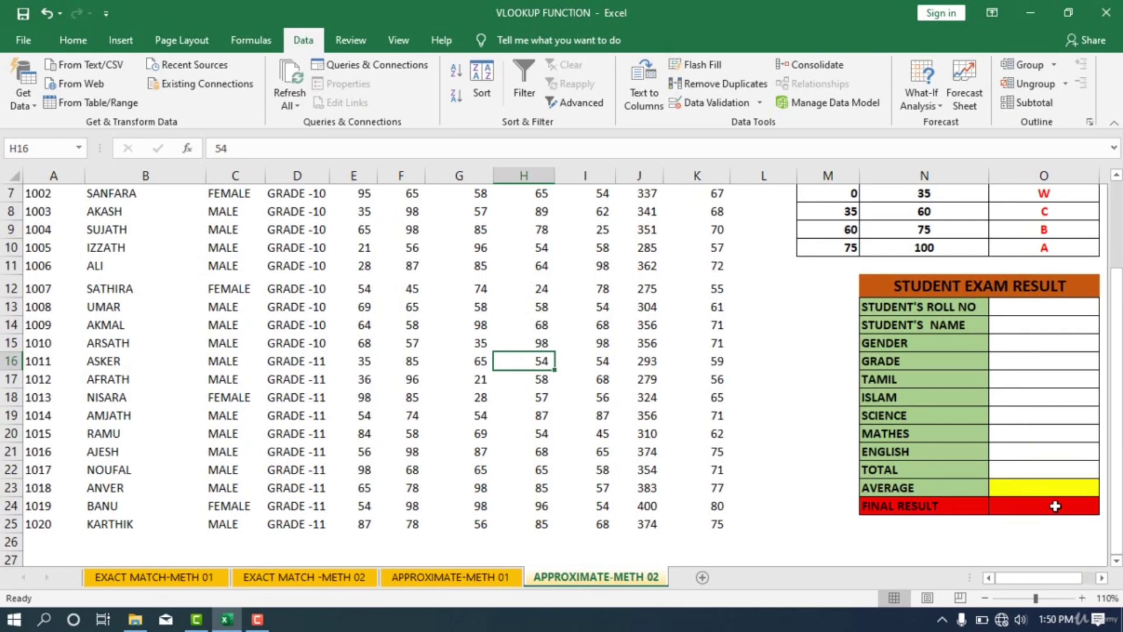
pyautogui.scroll(2, 1056, 293)
pyautogui.scroll(-2, 1042, 422)
pyautogui.scroll(1, 1032, 511)
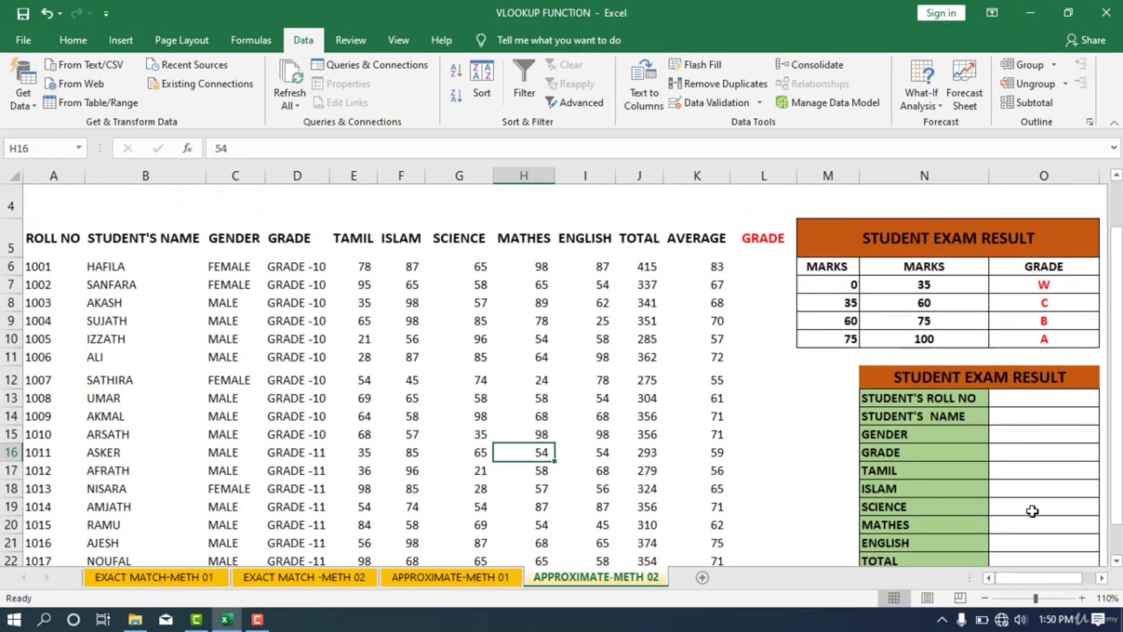
pyautogui.scroll(-1, 1032, 511)
pyautogui.scroll(1, 1032, 504)
pyautogui.scroll(1, 734, 486)
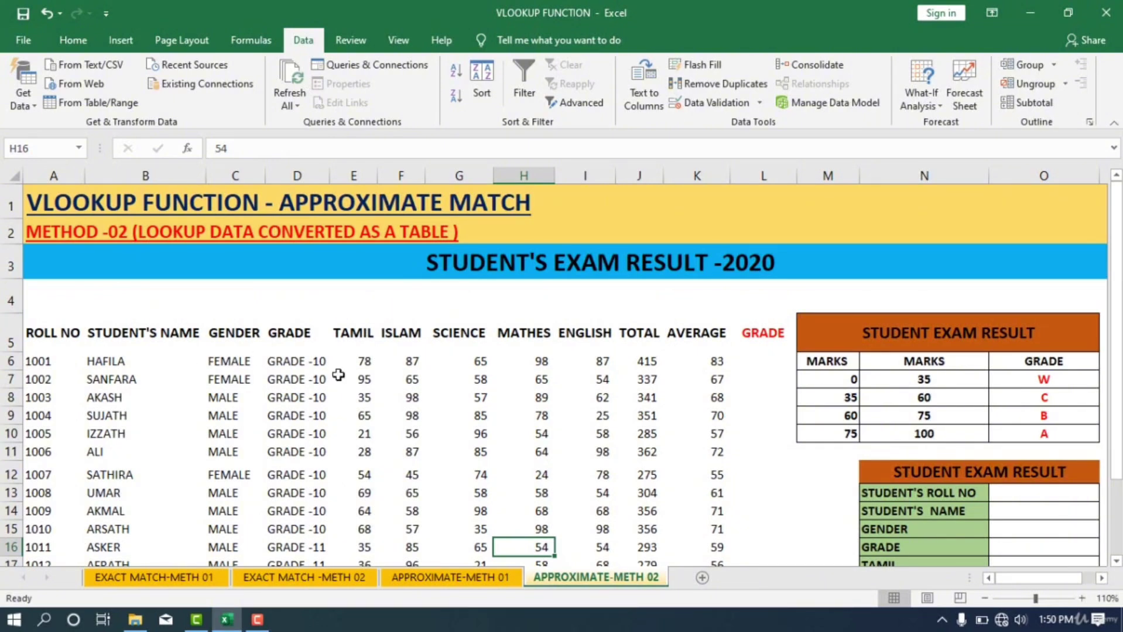
# Step: Highlight the student records in A6:K25 and the grade ranges in M7:O10, finishing with the first roll number cell A6 selected
pyautogui.moveTo(47, 361); pyautogui.dragTo(700, 360)
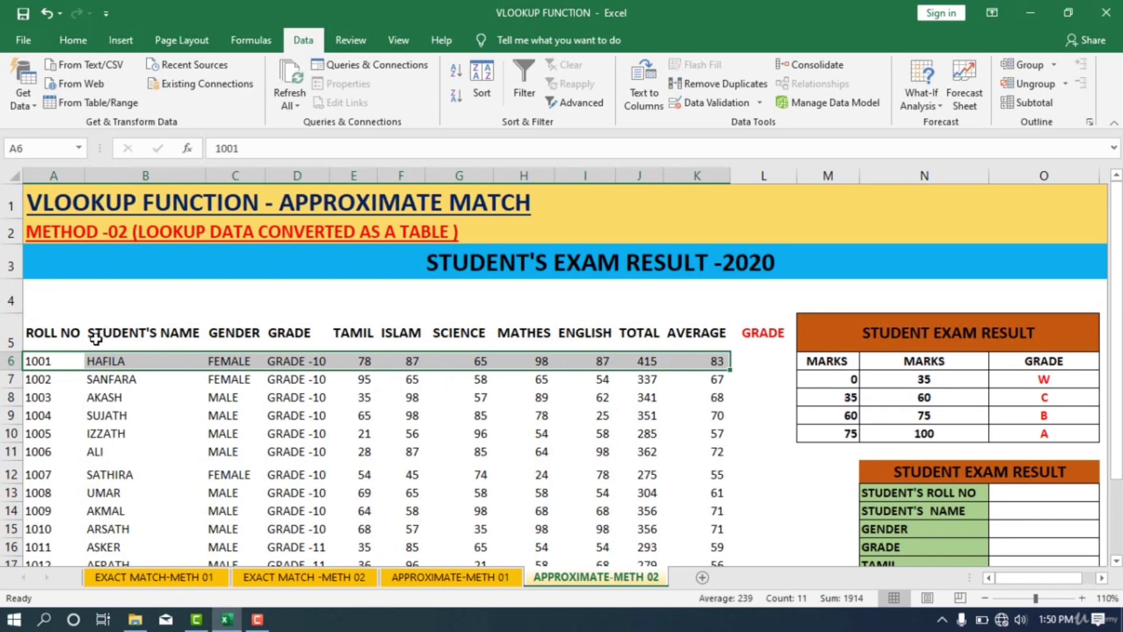
pyautogui.moveTo(55, 363); pyautogui.dragTo(712, 518)
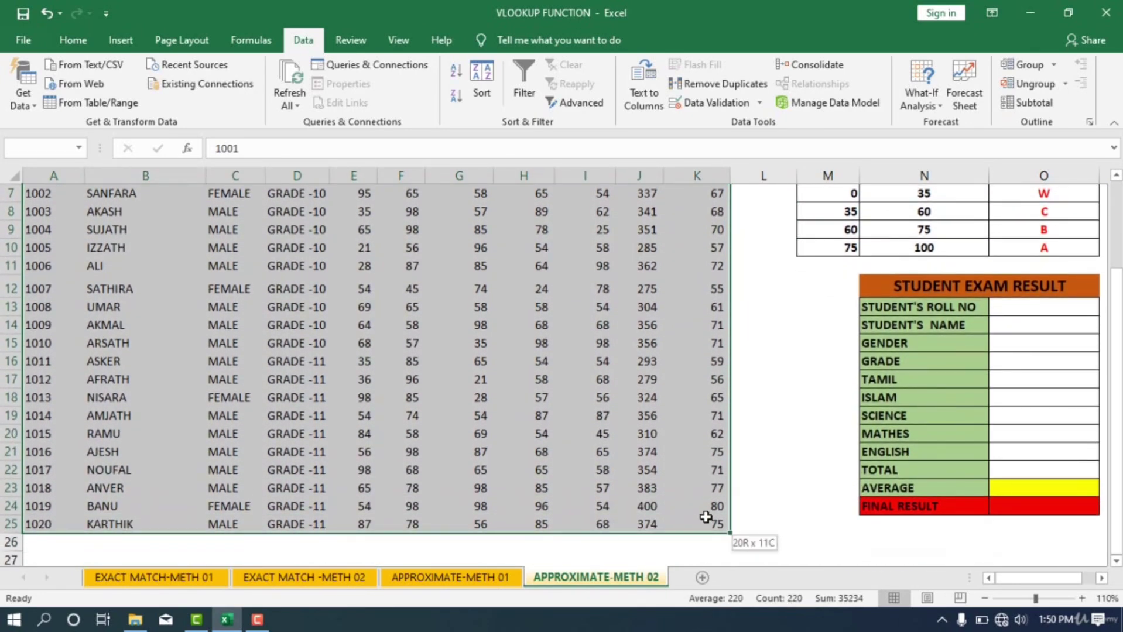
pyautogui.click(795, 434)
pyautogui.scroll(2, 796, 432)
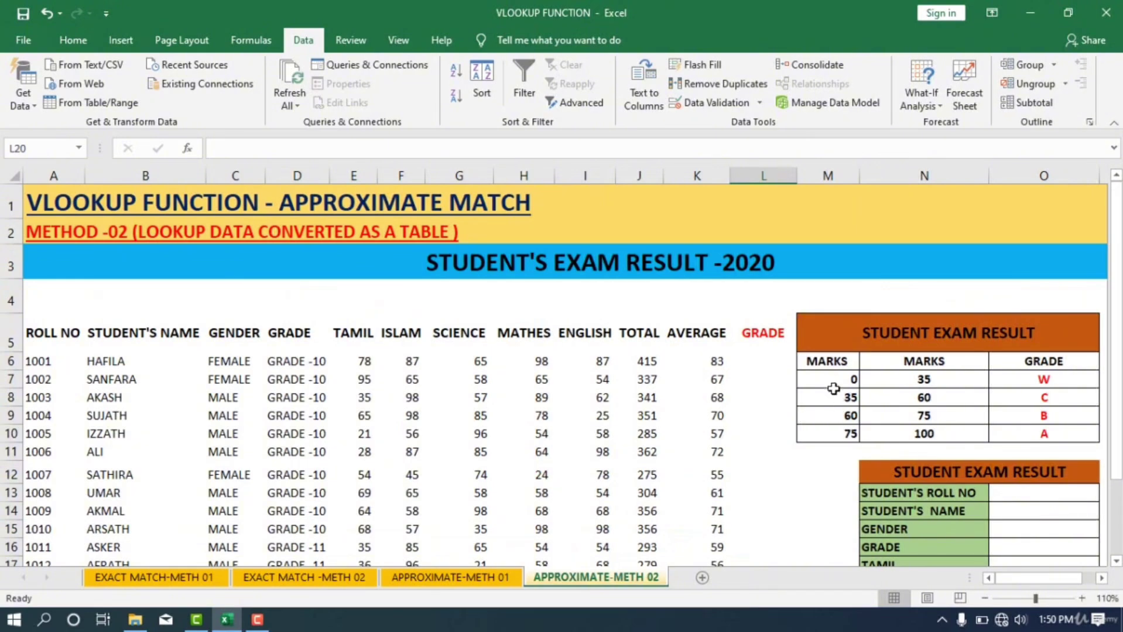
pyautogui.moveTo(825, 378); pyautogui.dragTo(1058, 433)
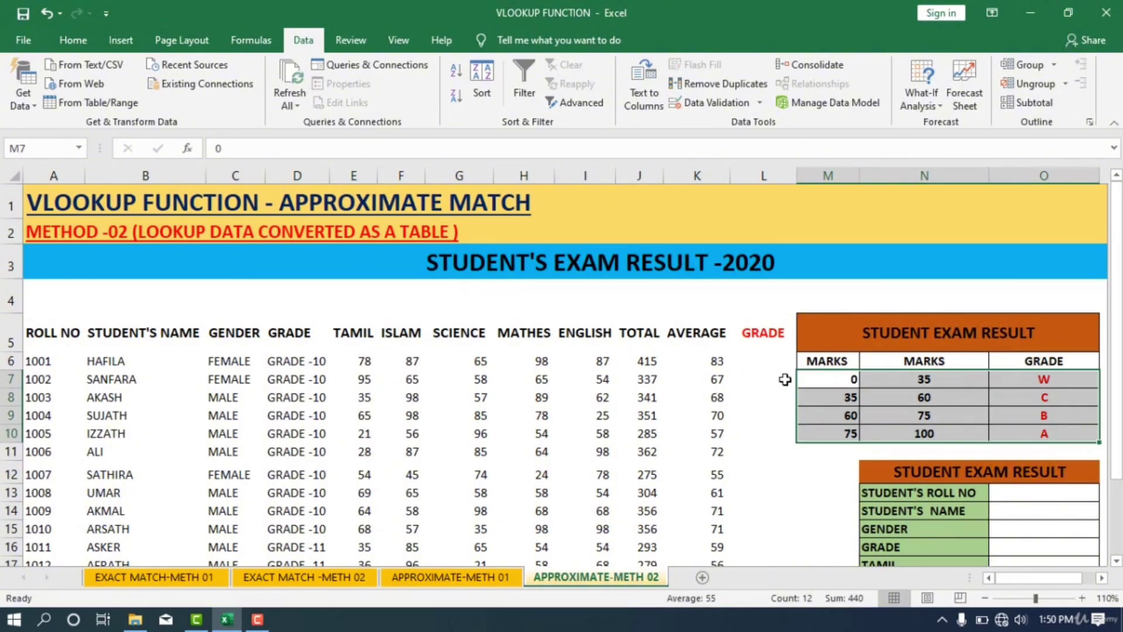
pyautogui.click(752, 406)
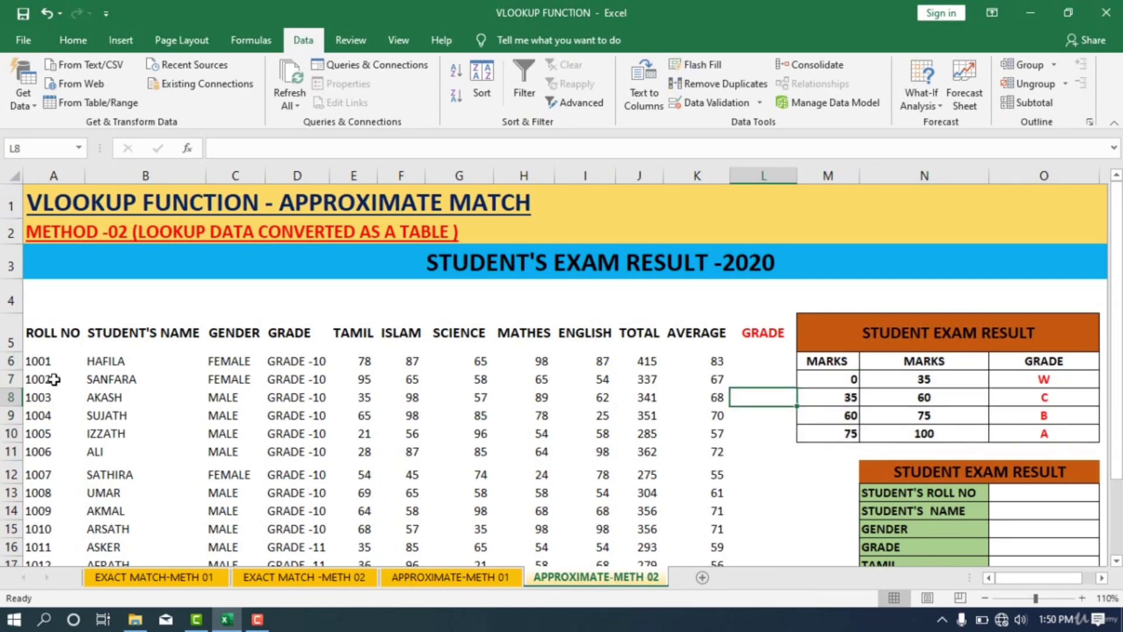
pyautogui.click(34, 366)
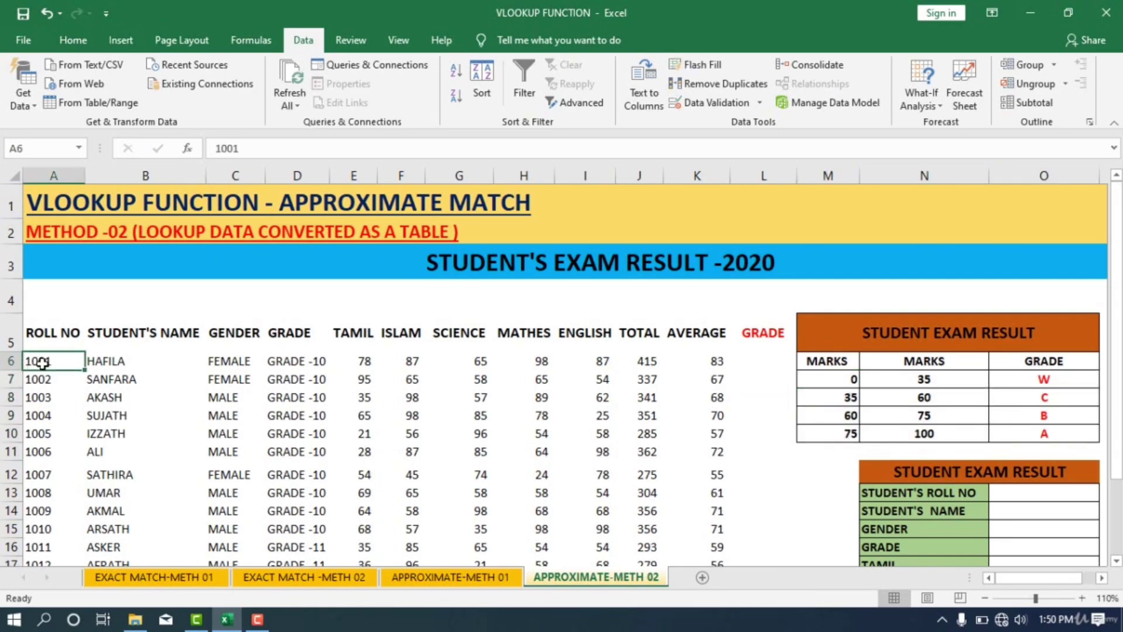
# Step: Start creating a table from the student records and check which cells the proposed range covers
pyautogui.scroll(-1, 324, 304)
pyautogui.scroll(1, 38, 361)
pyautogui.hotkey('ctrl', 't')
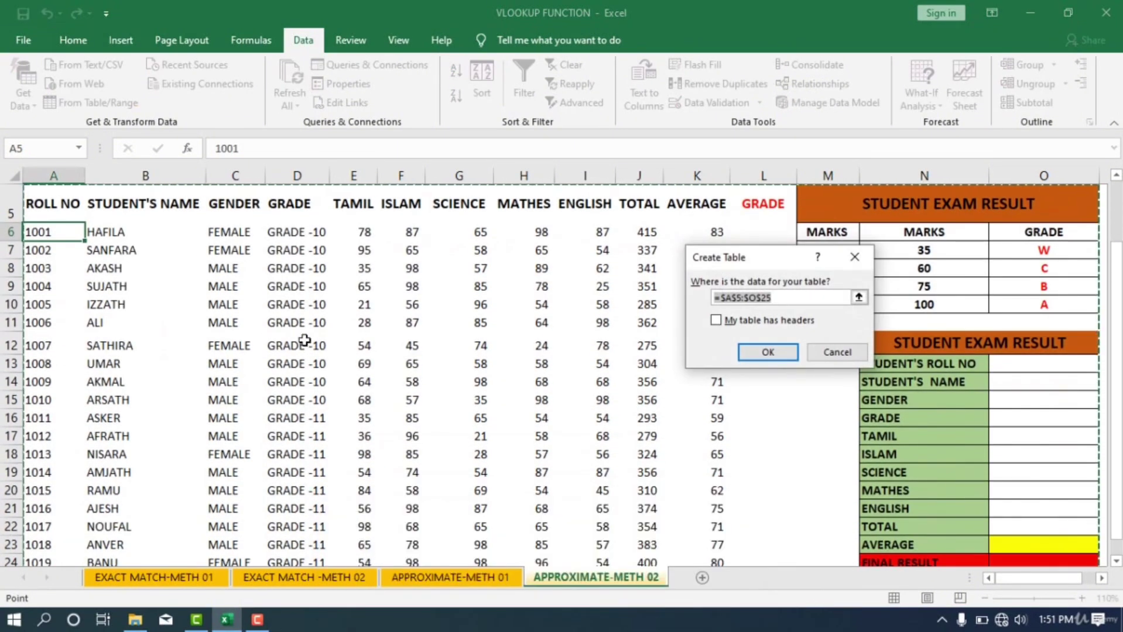
pyautogui.scroll(1, 303, 341)
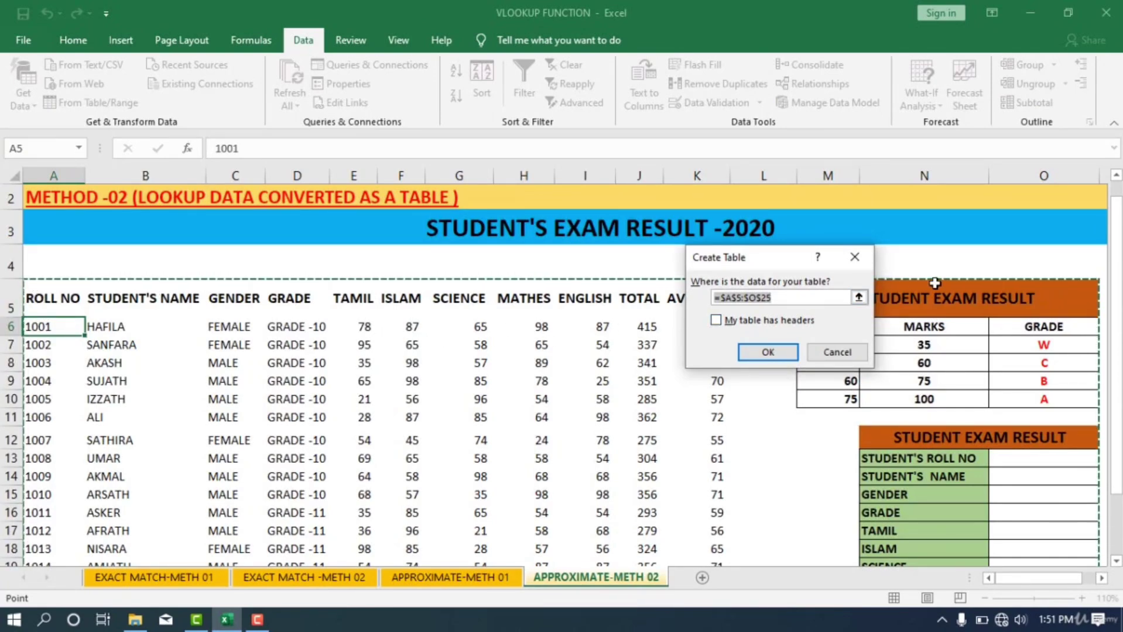
pyautogui.scroll(-2, 1087, 375)
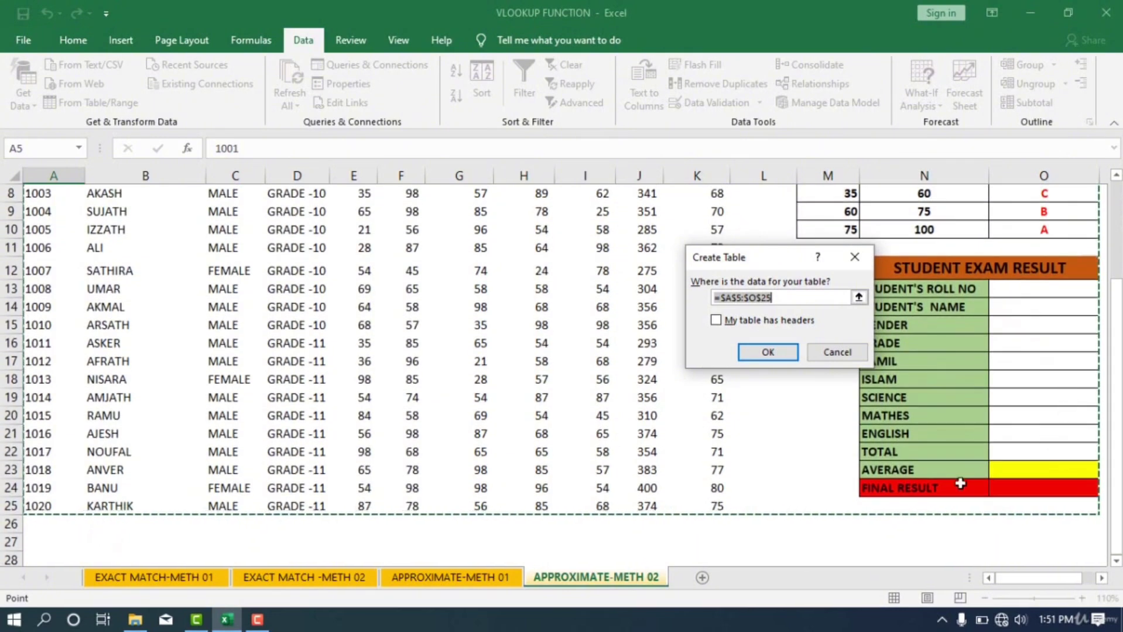
pyautogui.scroll(2, 601, 497)
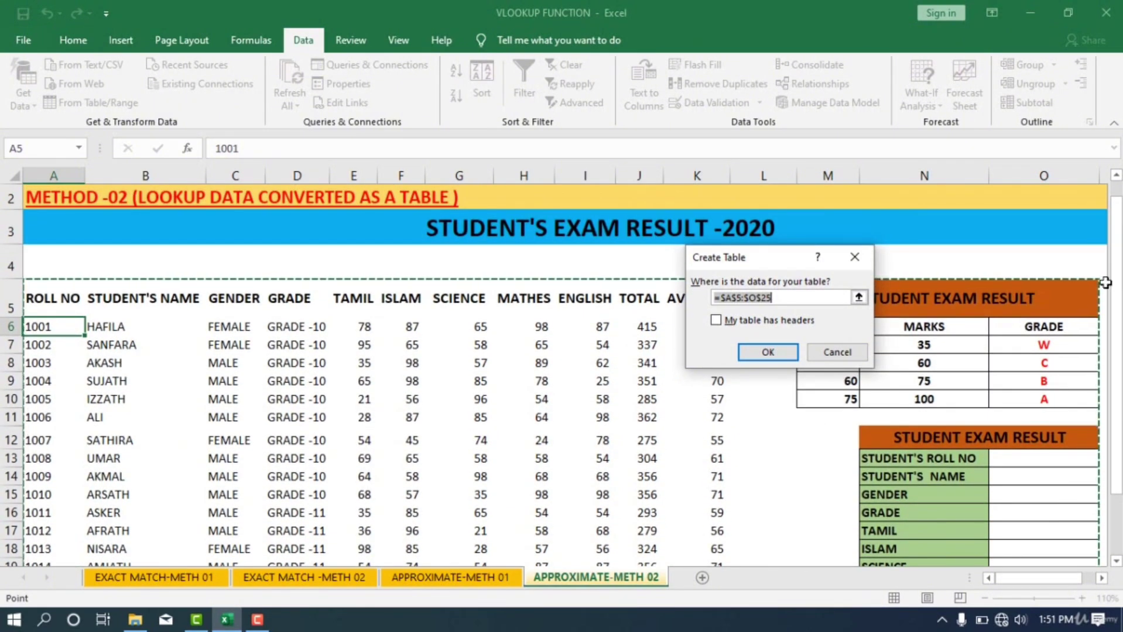
# Step: Set the table range to A5:L25 with headers included and create the student table
pyautogui.click(1096, 420)
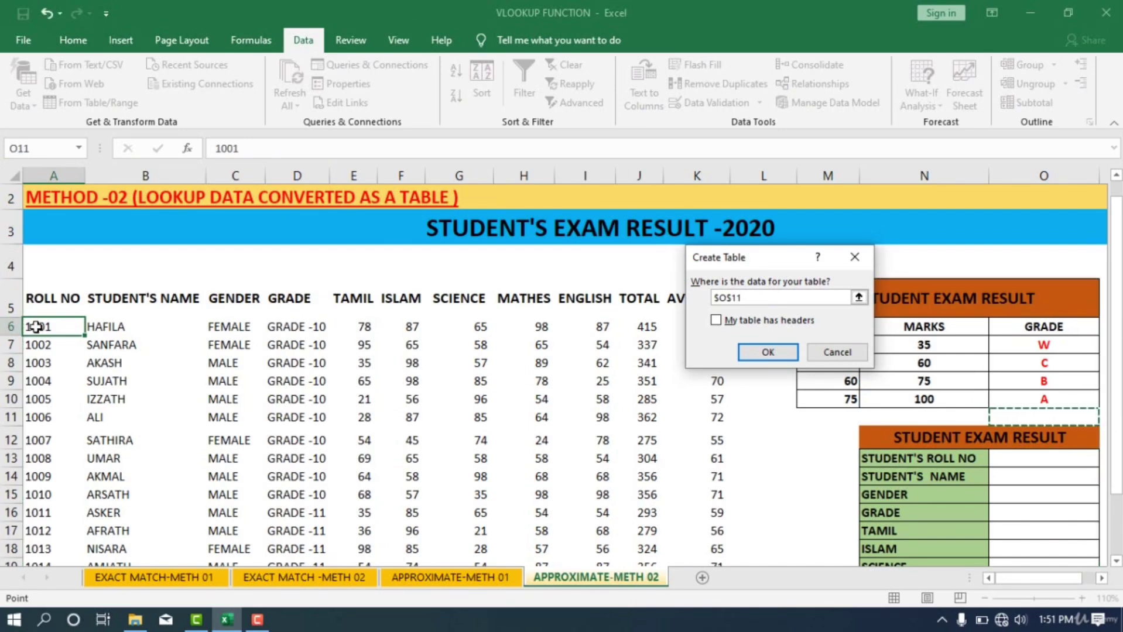
pyautogui.moveTo(41, 327); pyautogui.dragTo(665, 347)
pyautogui.moveTo(660, 438); pyautogui.dragTo(491, 346)
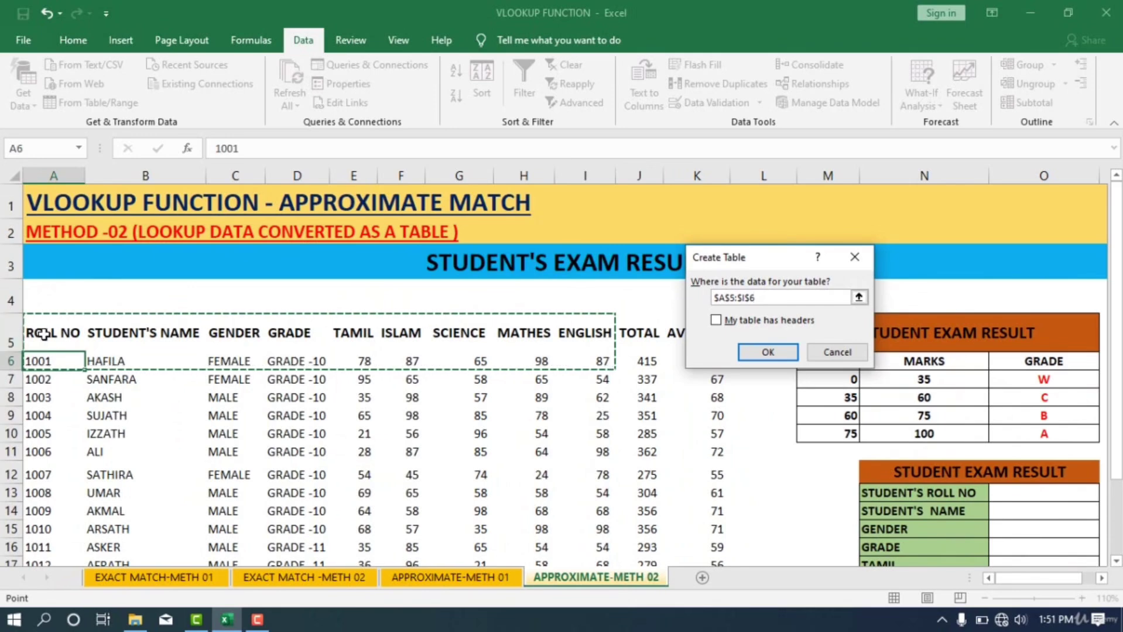
pyautogui.moveTo(26, 333); pyautogui.dragTo(764, 482)
pyautogui.scroll(3, 763, 482)
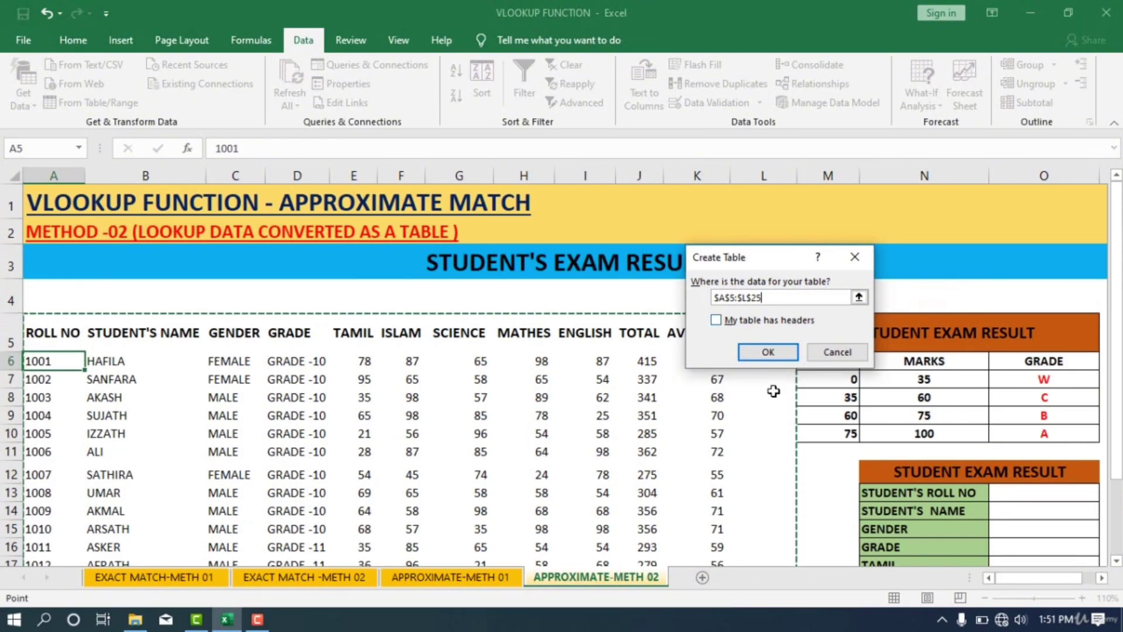
pyautogui.click(728, 327)
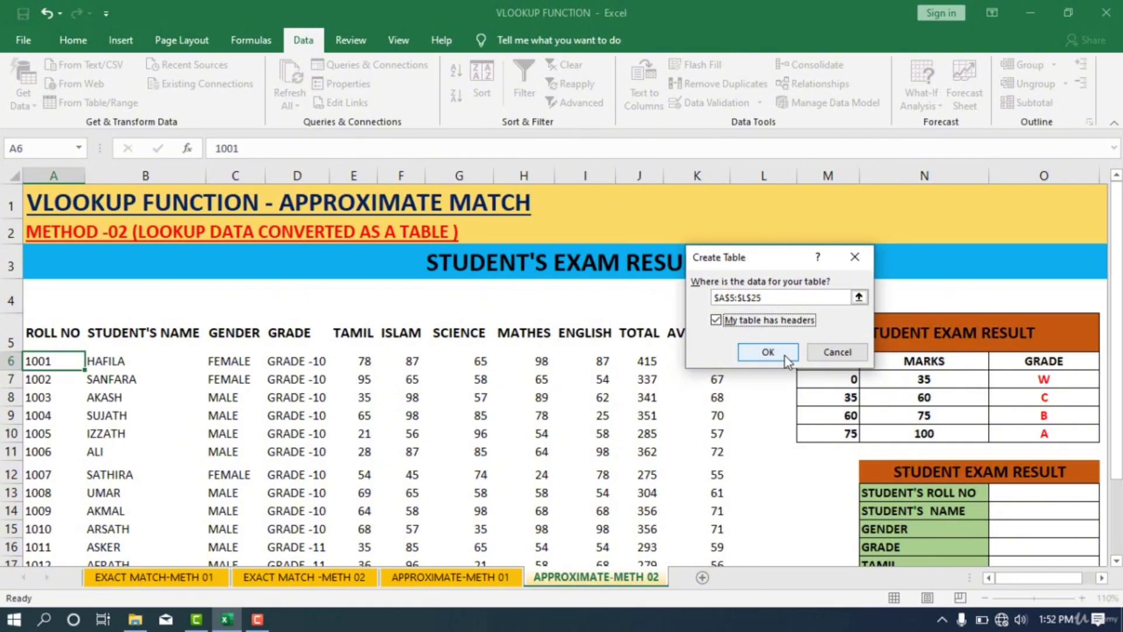
pyautogui.click(767, 352)
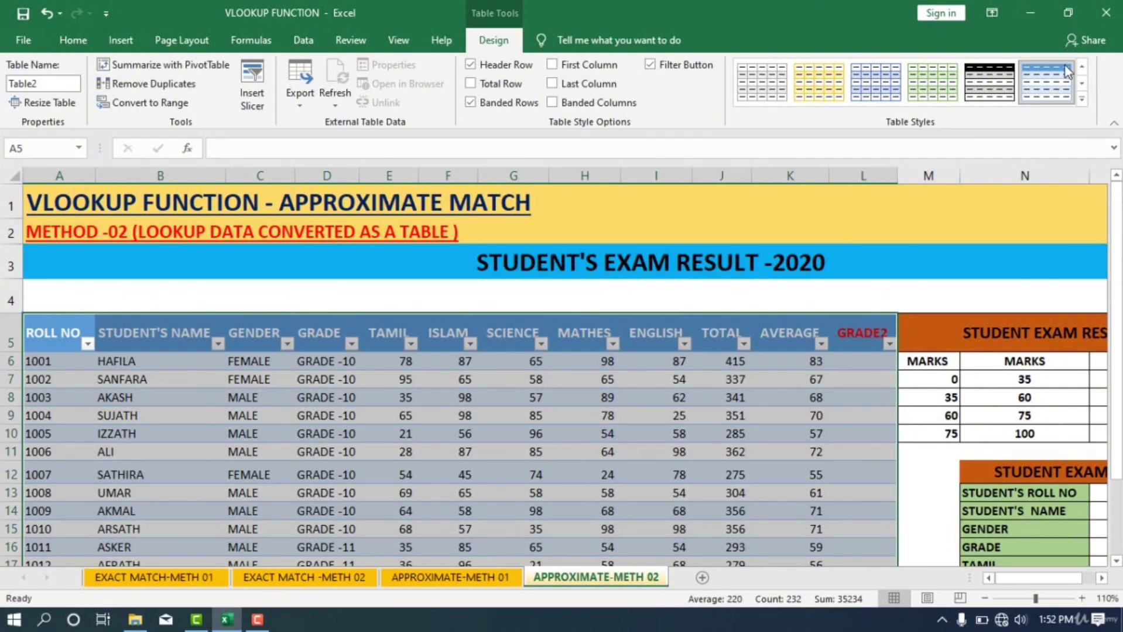
# Step: Apply the medium table style with a dark blue header and light blue banding to the student table
pyautogui.click(1081, 99)
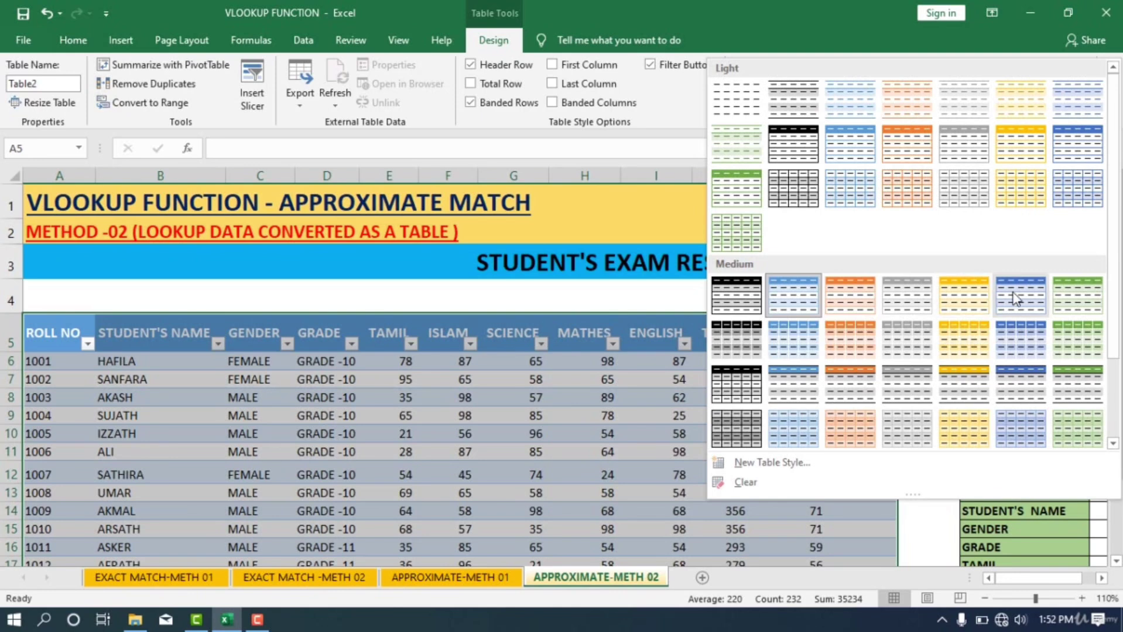
pyautogui.click(1016, 299)
pyautogui.click(531, 451)
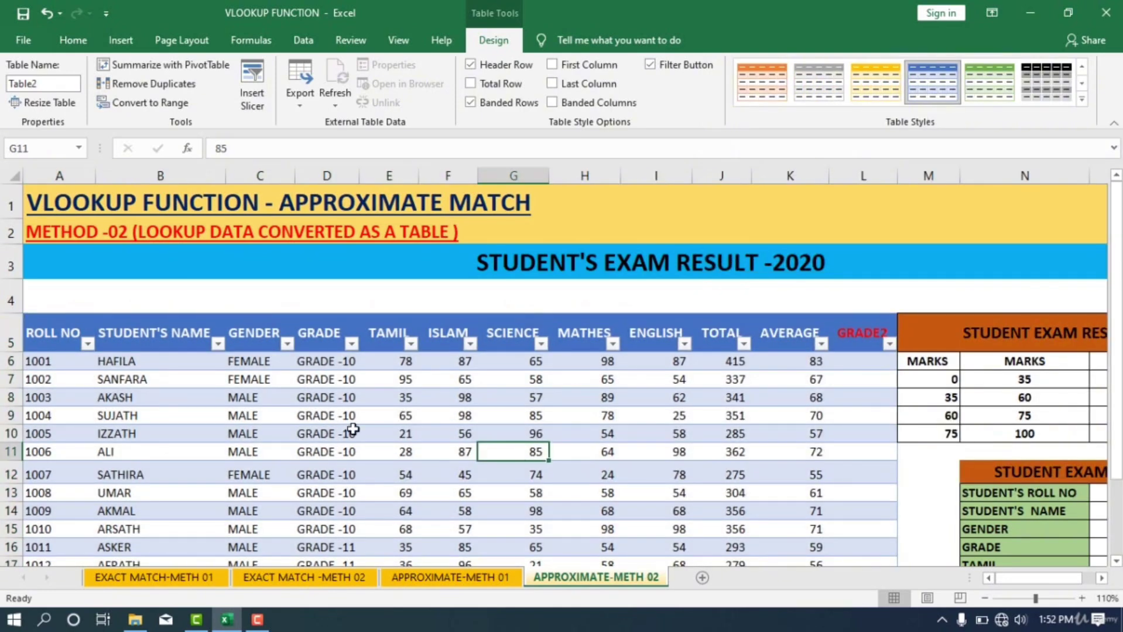
# Step: Apply the fully shaded orange medium table style to the student table and narrow the STUDENT'S NAME column
pyautogui.click(1082, 98)
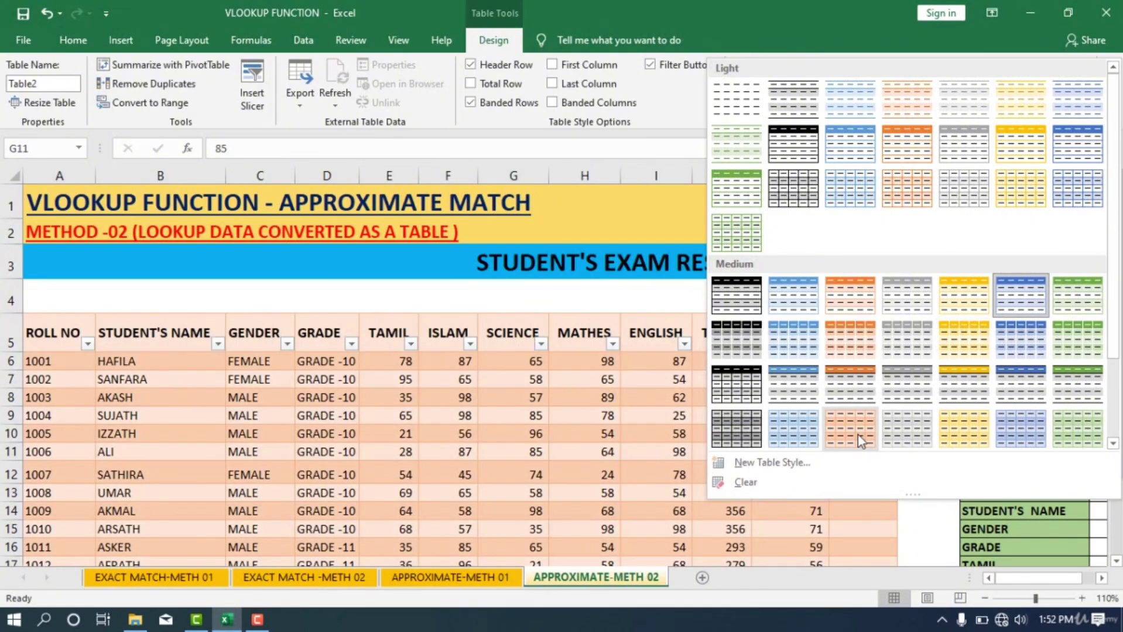
pyautogui.click(858, 435)
pyautogui.scroll(-1, 320, 282)
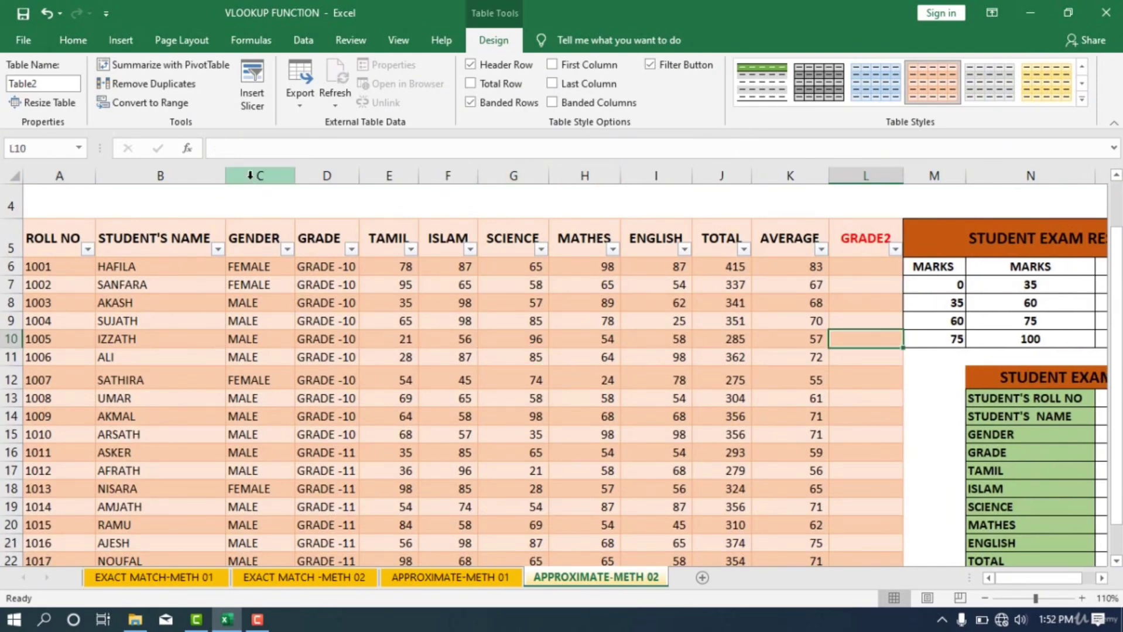
pyautogui.moveTo(227, 173); pyautogui.dragTo(201, 174)
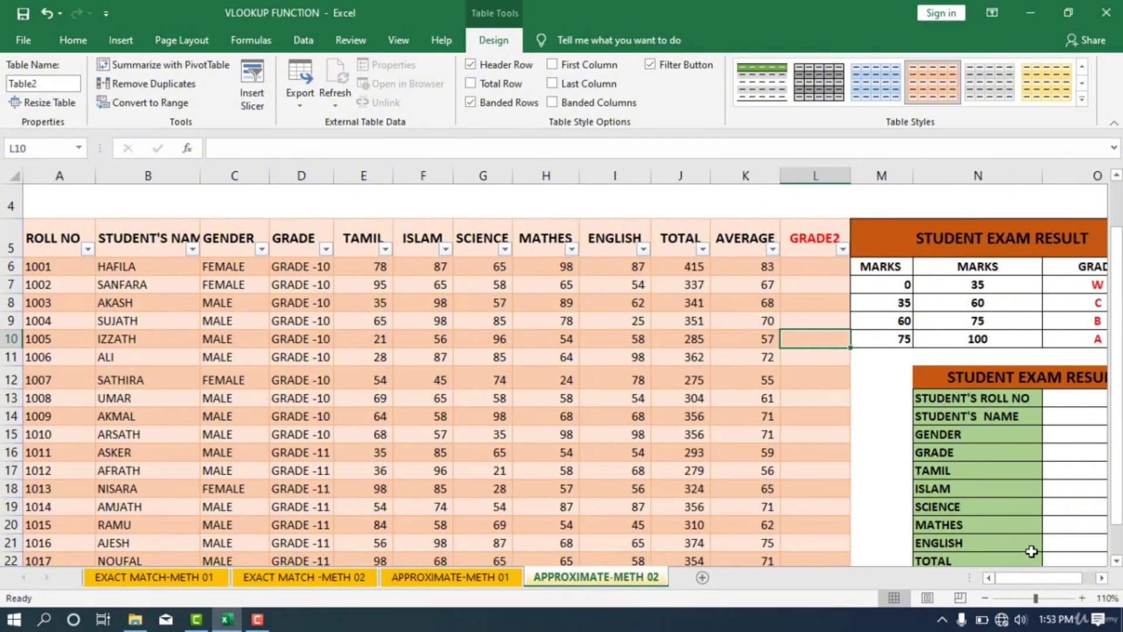
# Step: Insert a blank column at M to separate the student table from the marks-to-grade table
pyautogui.moveTo(1023, 580); pyautogui.dragTo(1051, 576)
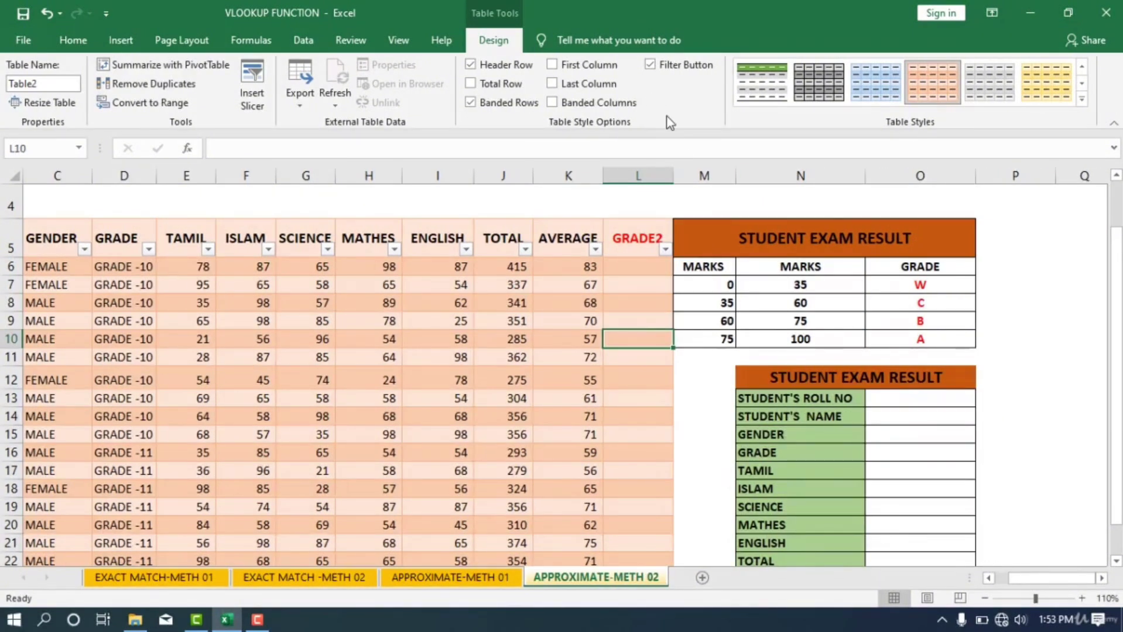
pyautogui.click(699, 176)
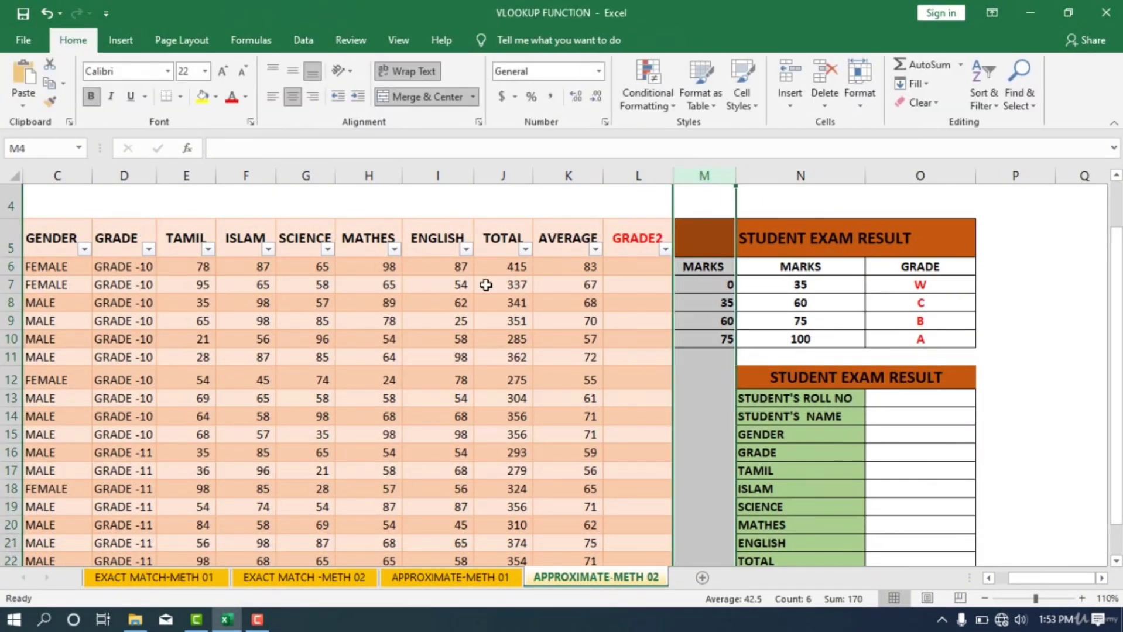
pyautogui.hotkey('ctrl', 'shift', '=')
pyautogui.click(705, 357)
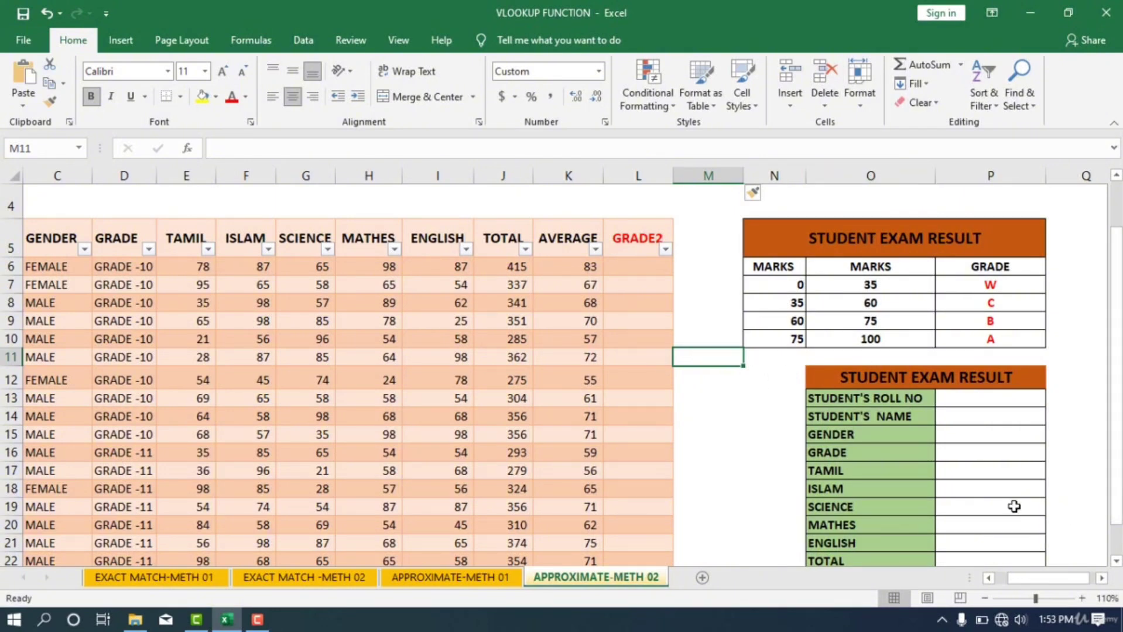
# Step: Set the worksheet's zoom to a custom magnification of 100%
pyautogui.click(1106, 599)
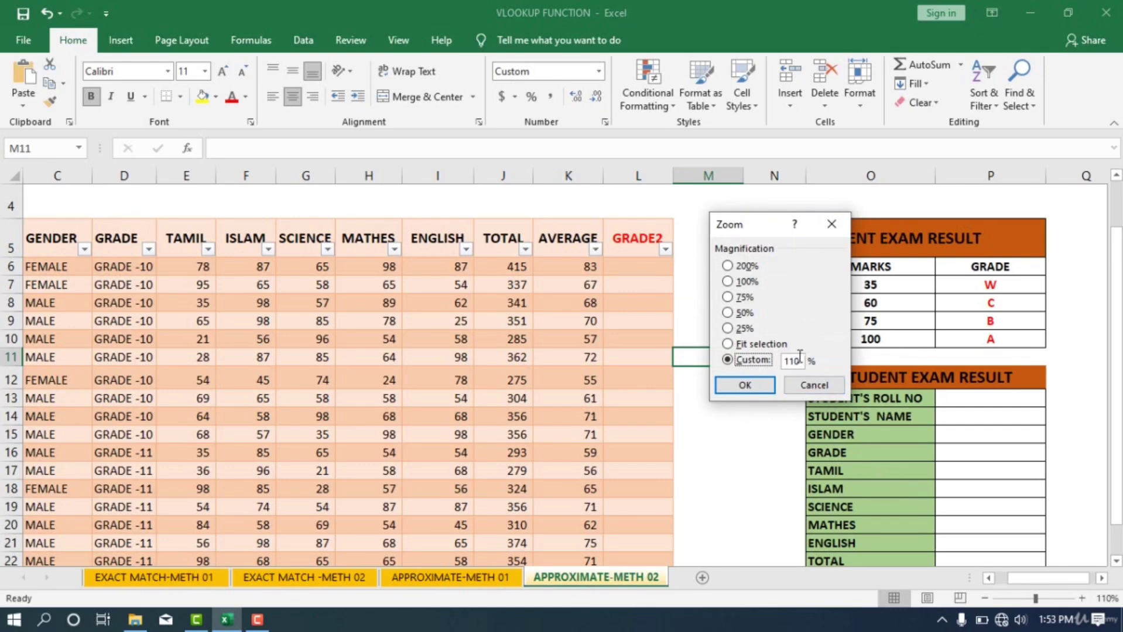
pyautogui.moveTo(799, 355); pyautogui.dragTo(779, 359)
pyautogui.write('1')
pyautogui.press('Return')
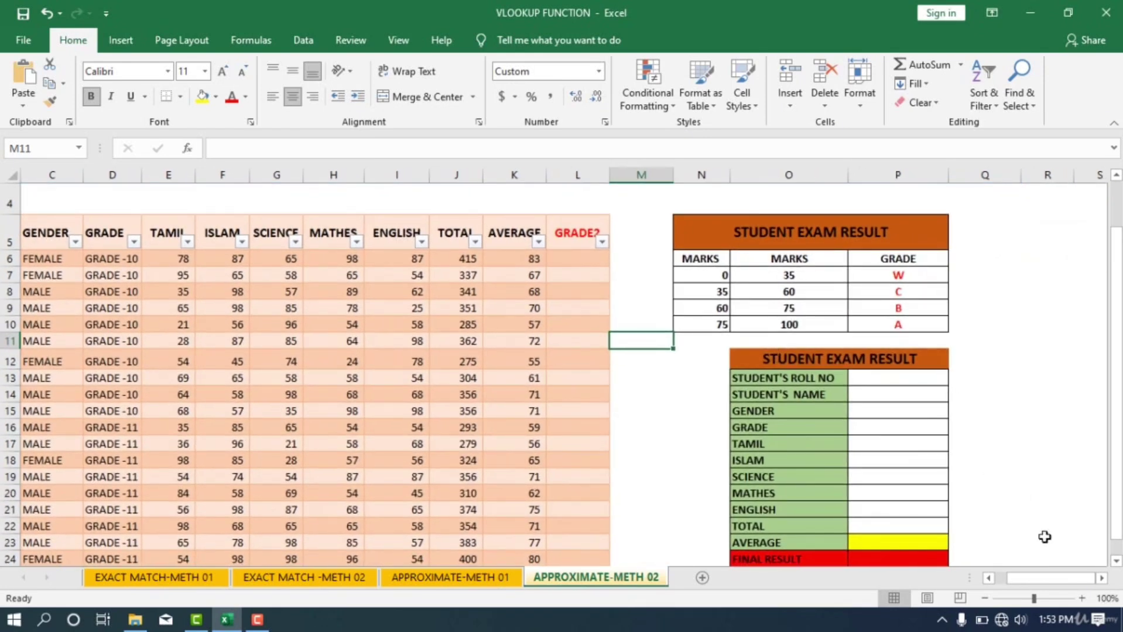
# Step: Convert the marks-to-grade range N6:P10 into a table with headers, leaving out its title row
pyautogui.moveTo(1048, 579); pyautogui.dragTo(1033, 578)
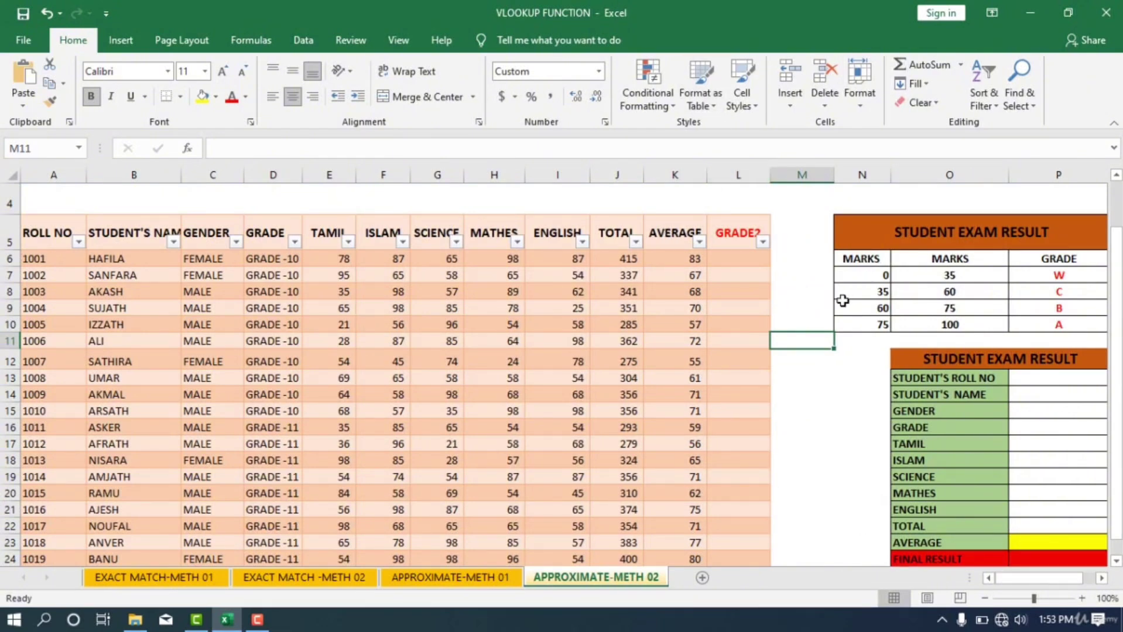
pyautogui.scroll(1, 841, 298)
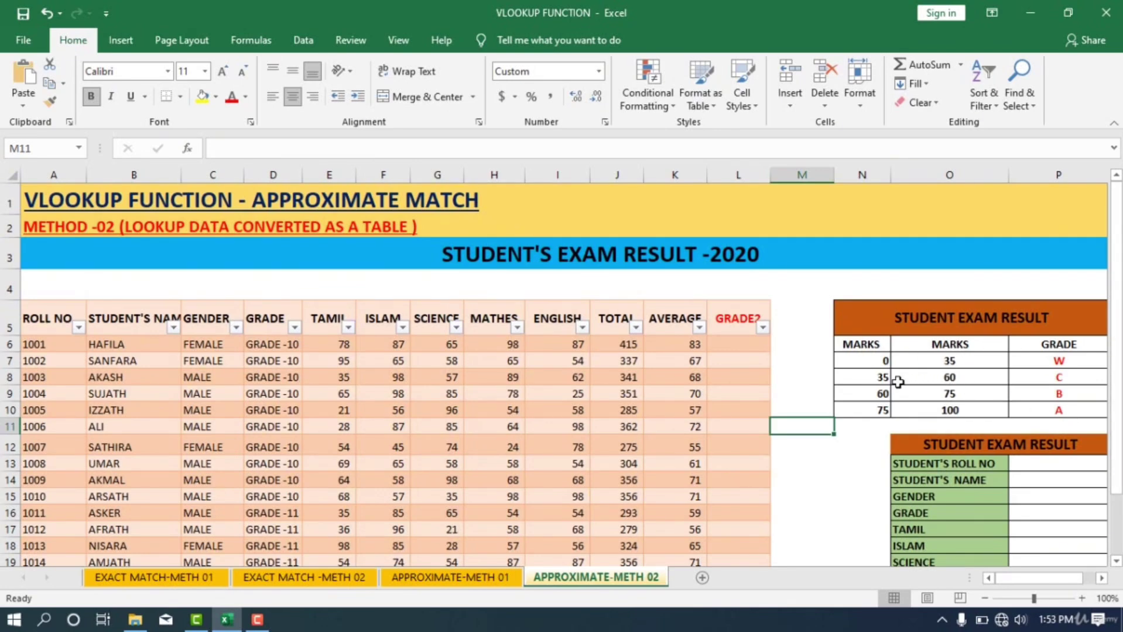
pyautogui.scroll(-1, 898, 381)
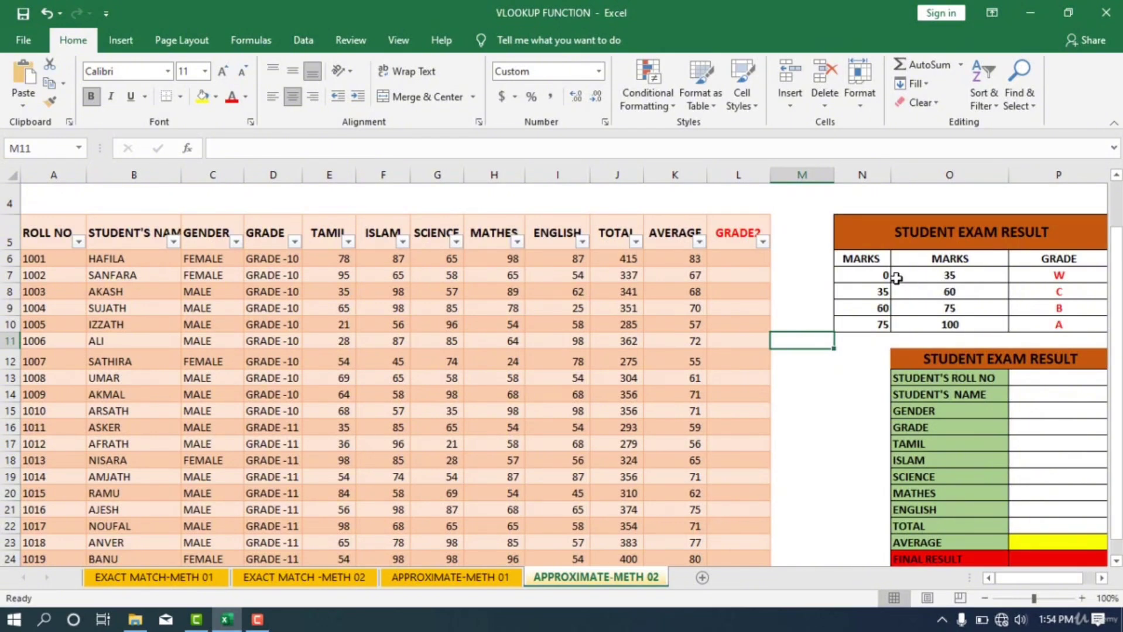
pyautogui.hotkey('ctrl', 'z')
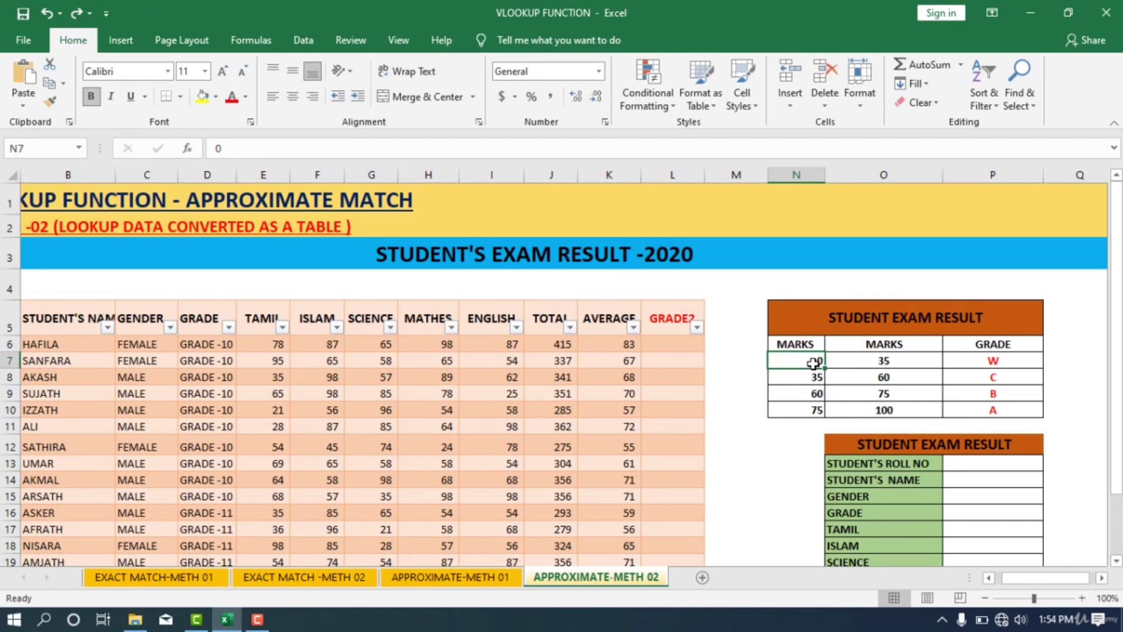
pyautogui.hotkey('ctrl', 't')
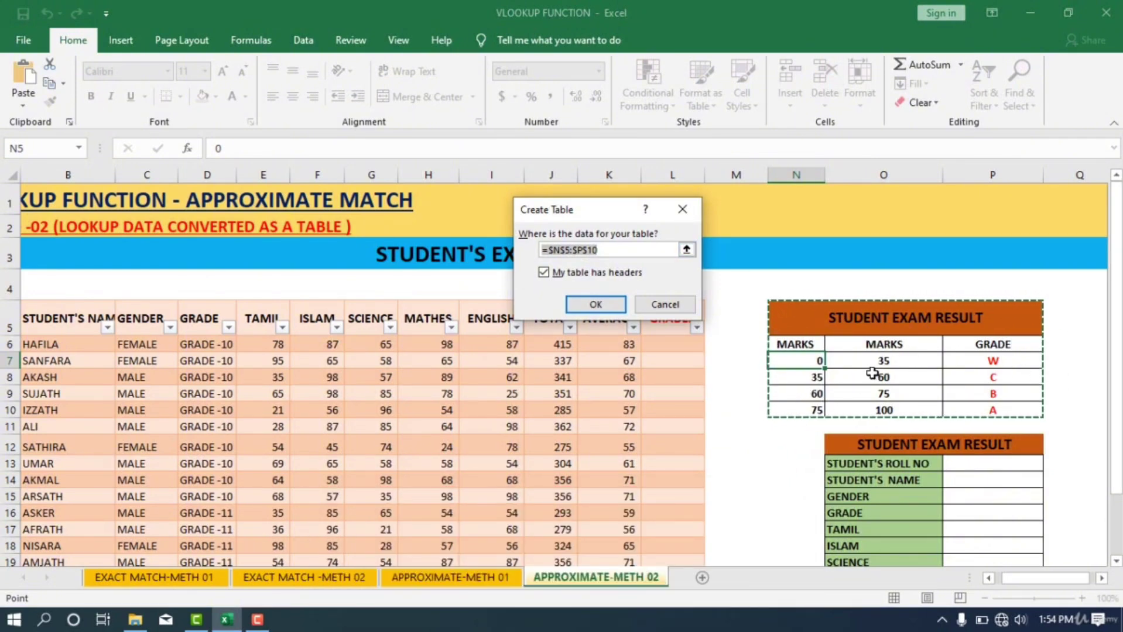
pyautogui.moveTo(820, 363); pyautogui.dragTo(1026, 414)
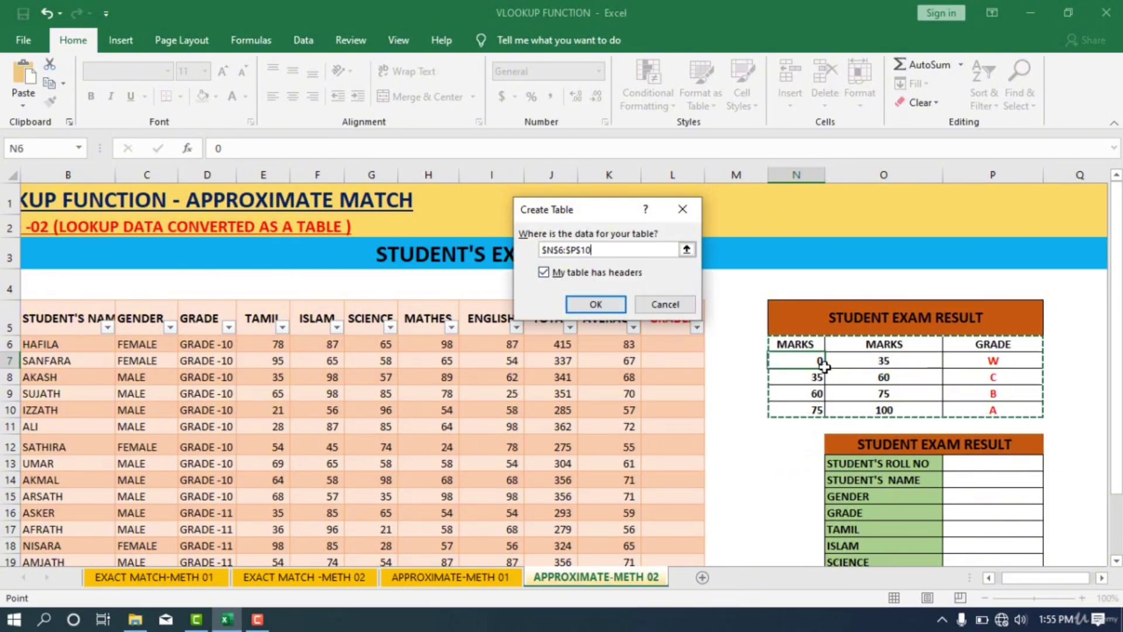
pyautogui.click(585, 308)
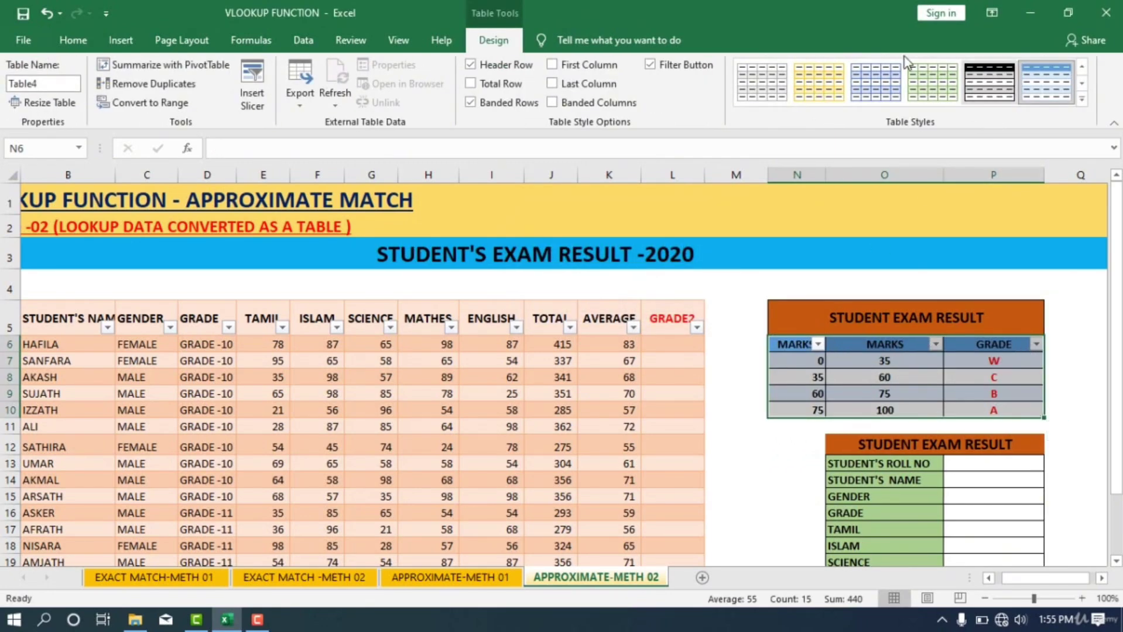
# Step: Apply the light table style with a gold header to the marks-to-grade table and select grade cell P9
pyautogui.click(889, 104)
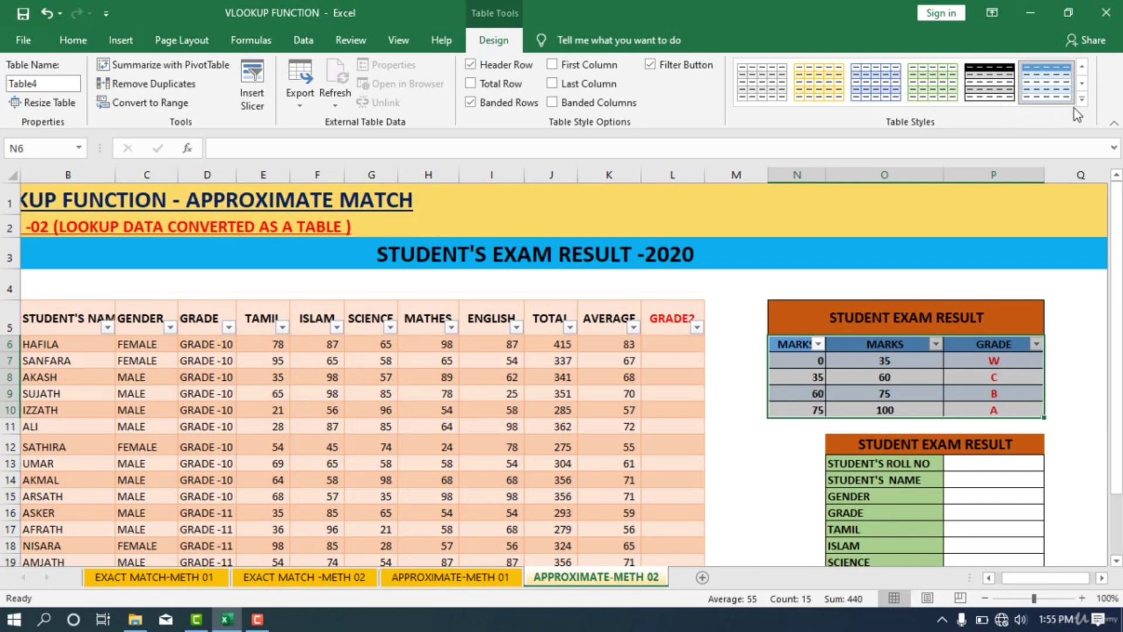
pyautogui.click(1086, 99)
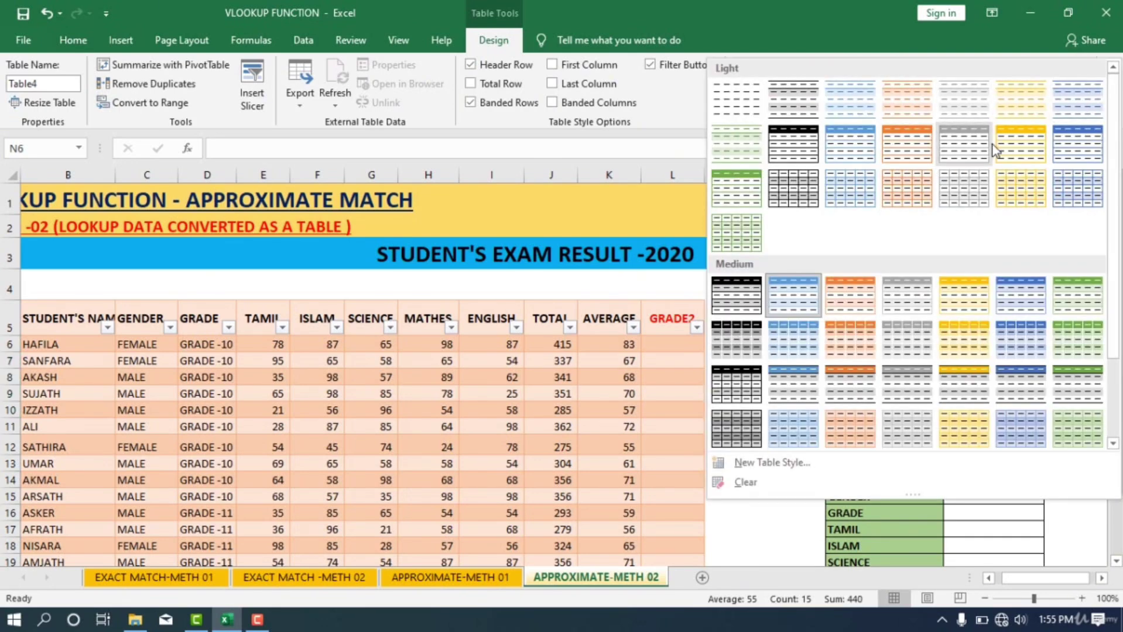
pyautogui.click(1010, 146)
pyautogui.click(1028, 254)
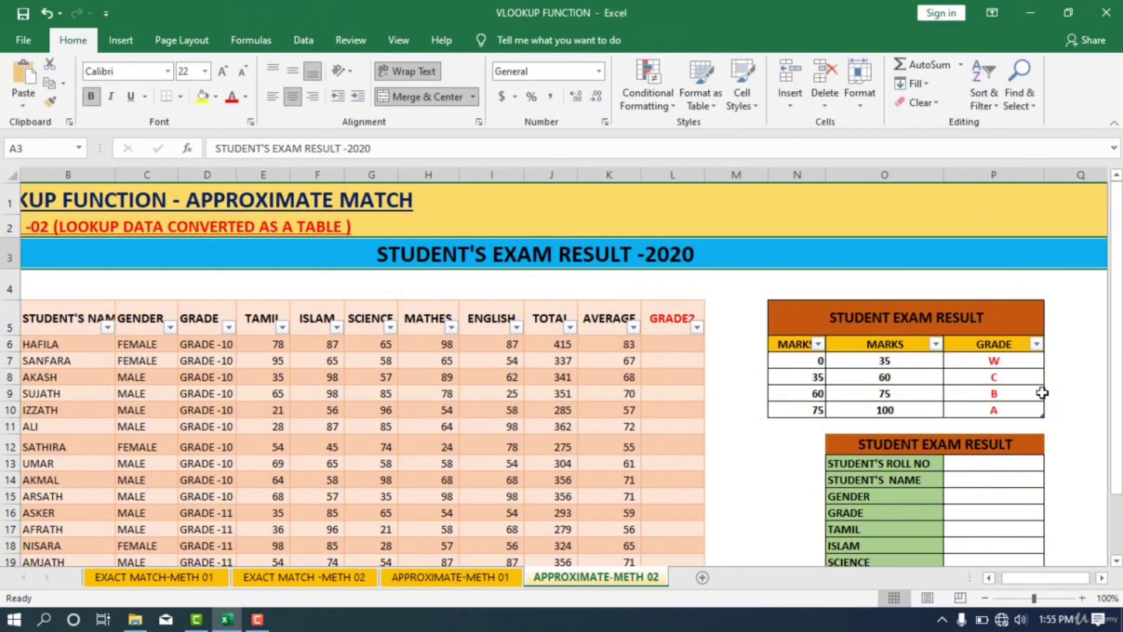
pyautogui.click(1007, 393)
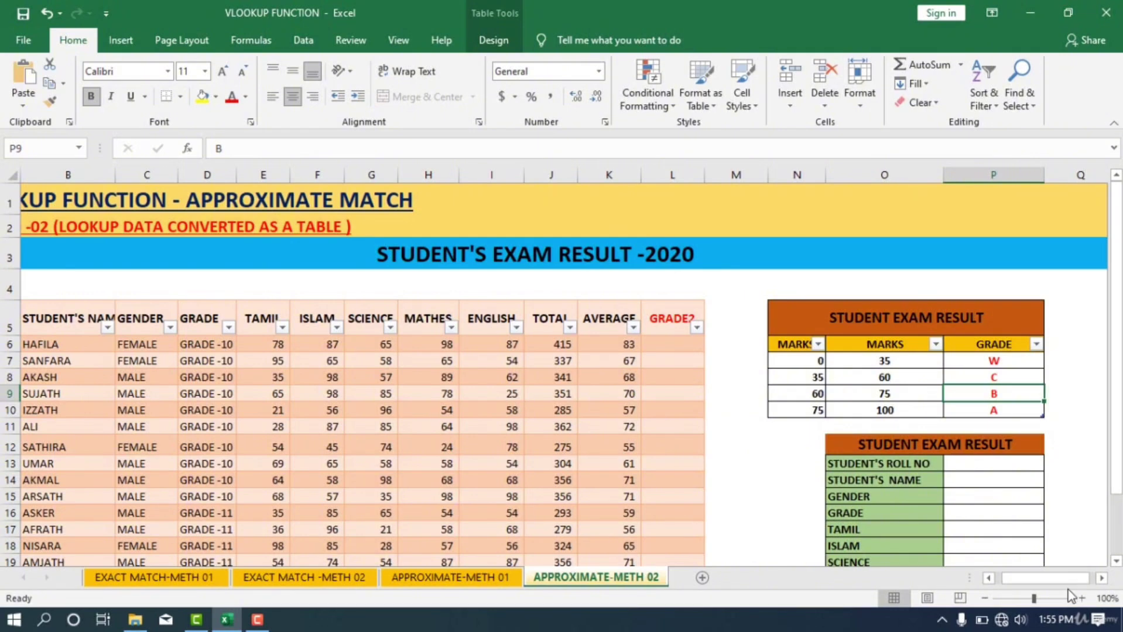
# Step: Narrow the blank column M between the two tables and review the sheet's layout down to the FINAL RESULT row
pyautogui.moveTo(1060, 579); pyautogui.dragTo(1052, 583)
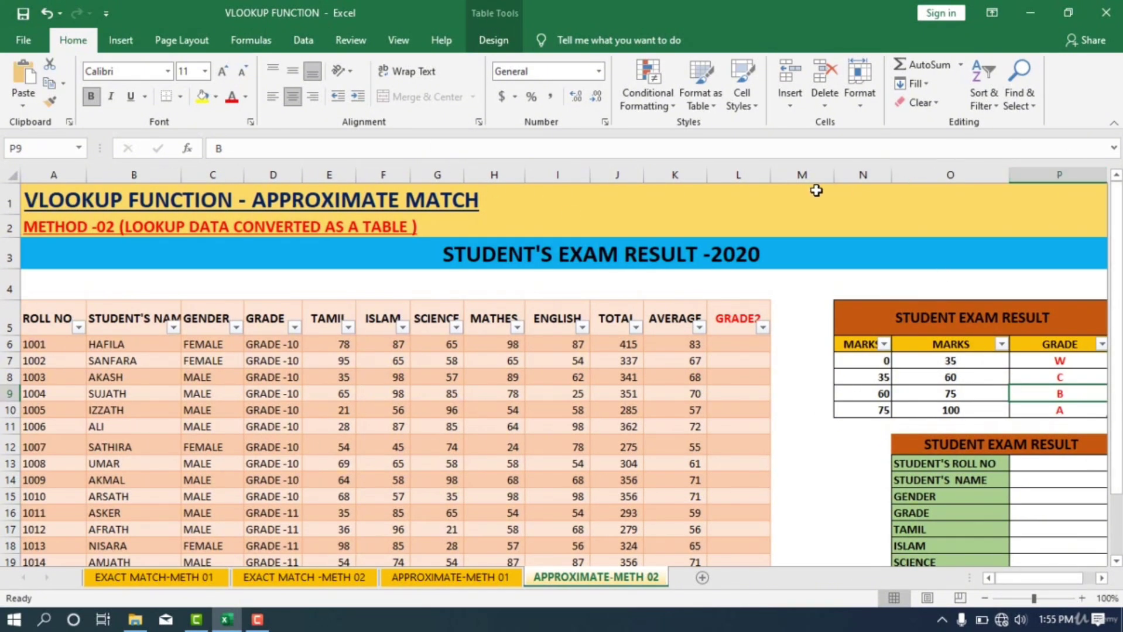
pyautogui.moveTo(831, 182); pyautogui.dragTo(797, 182)
pyautogui.scroll(-3, 847, 384)
pyautogui.scroll(3, 847, 383)
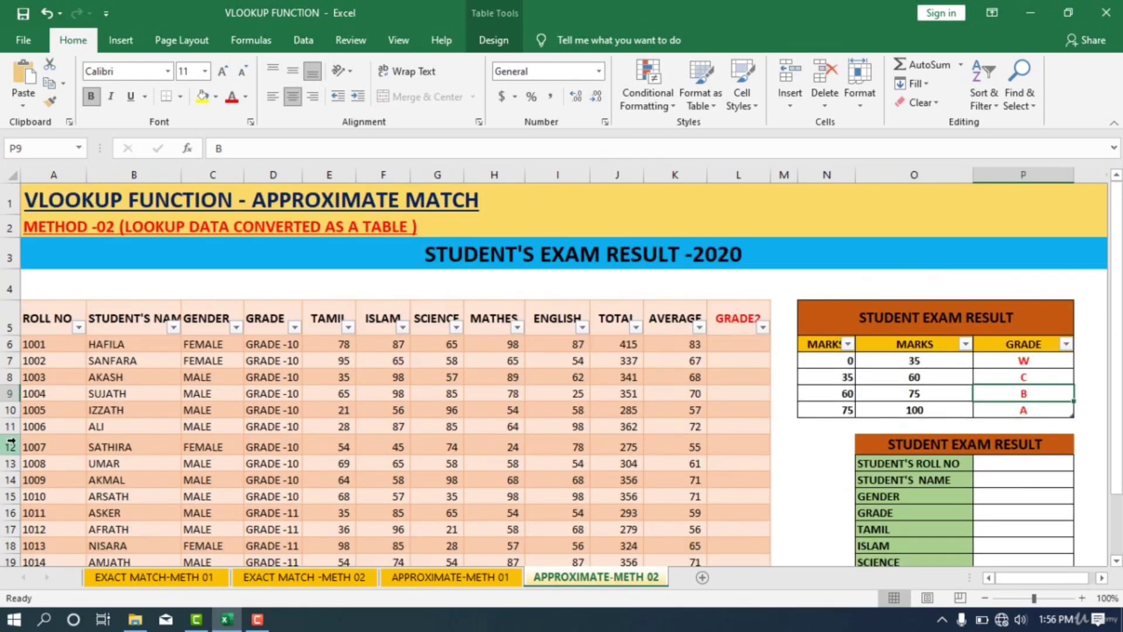
pyautogui.scroll(-2, 175, 399)
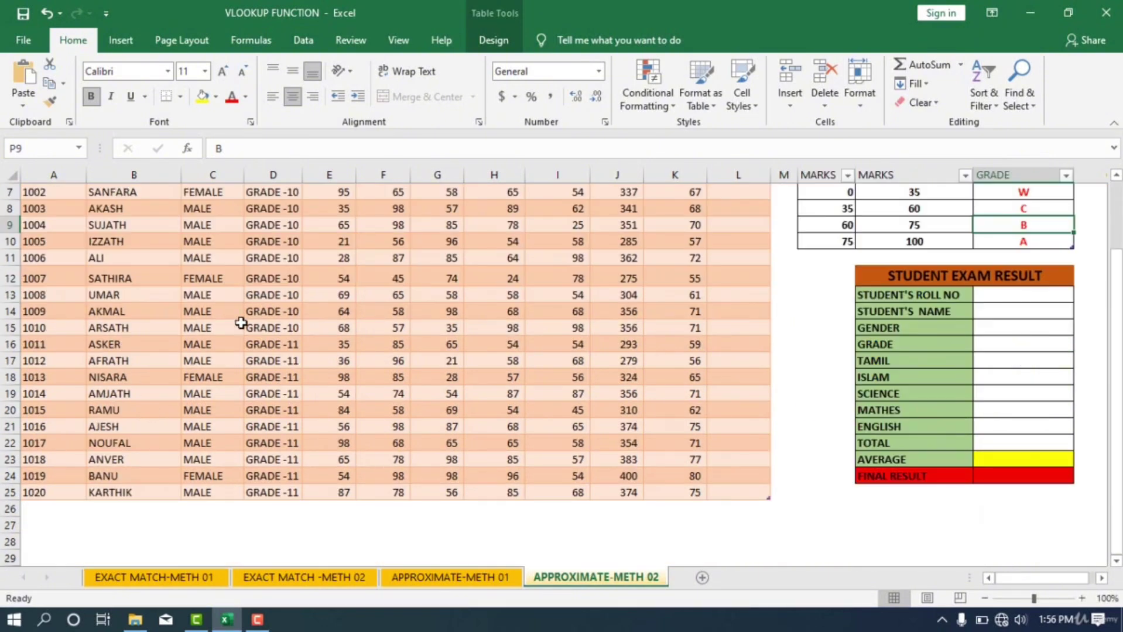
pyautogui.scroll(1, 1025, 384)
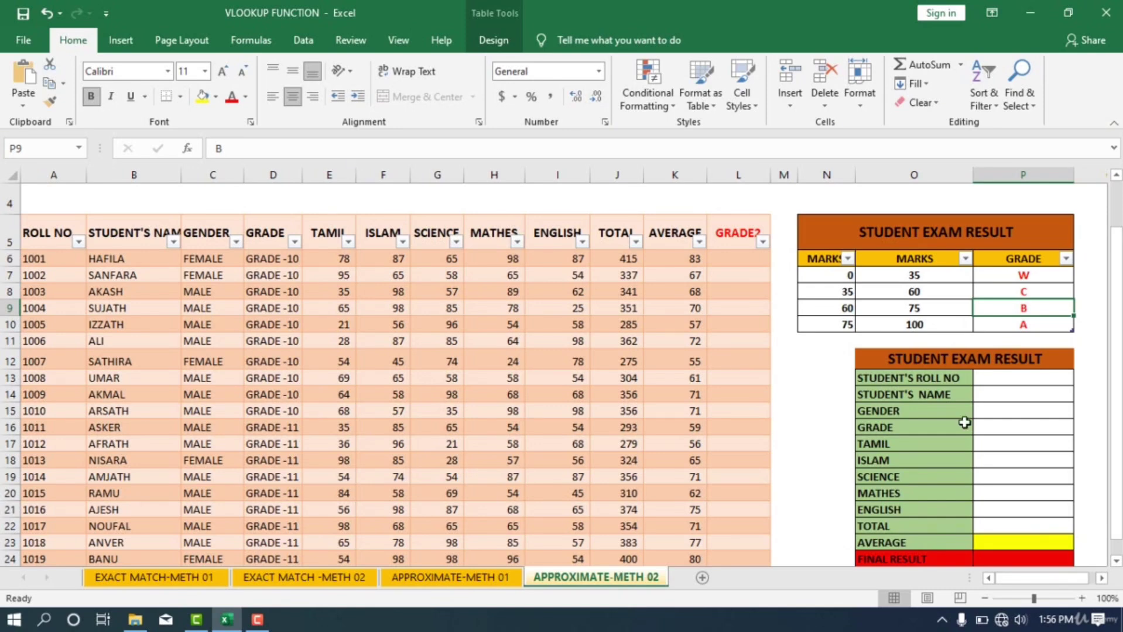
pyautogui.scroll(1, 787, 421)
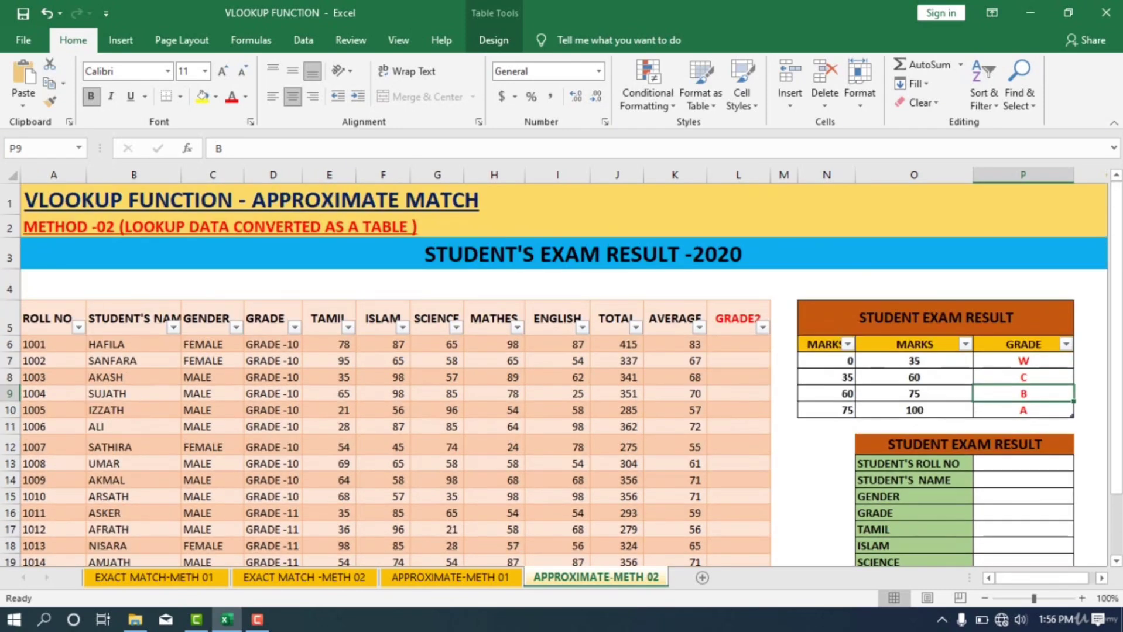
# Step: Name the student list table RESULT
pyautogui.click(70, 344)
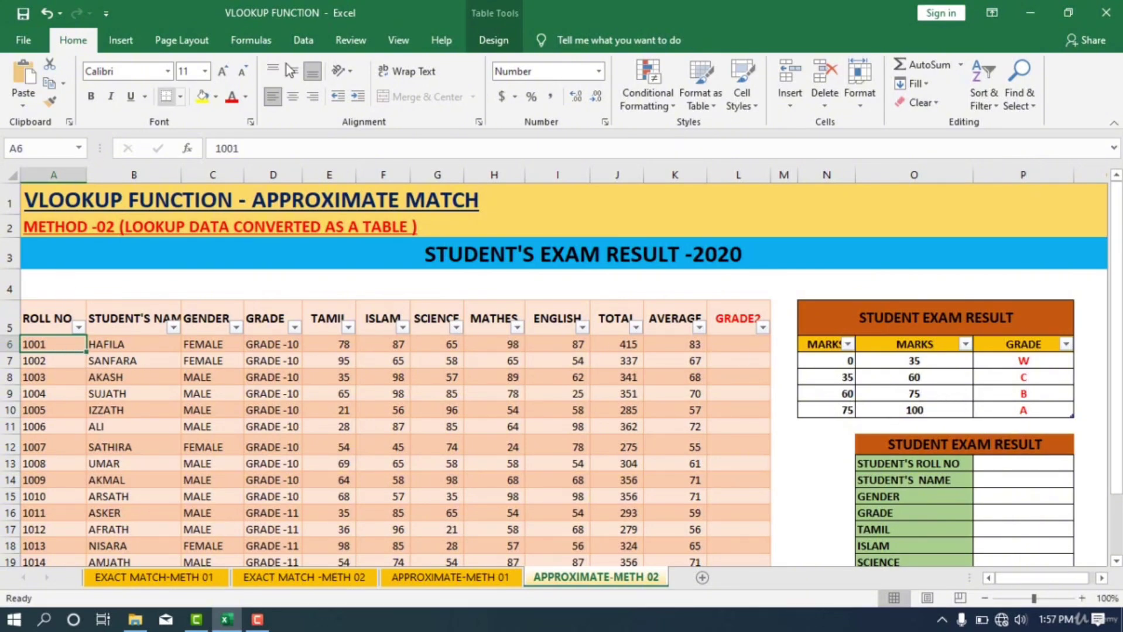
pyautogui.click(493, 41)
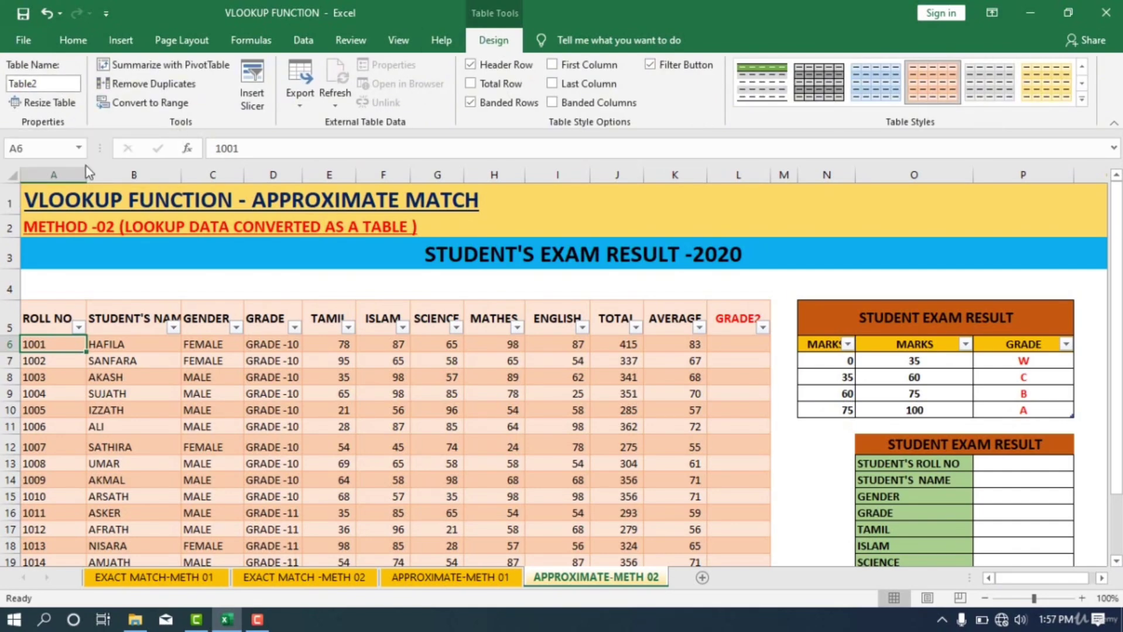
pyautogui.click(44, 83)
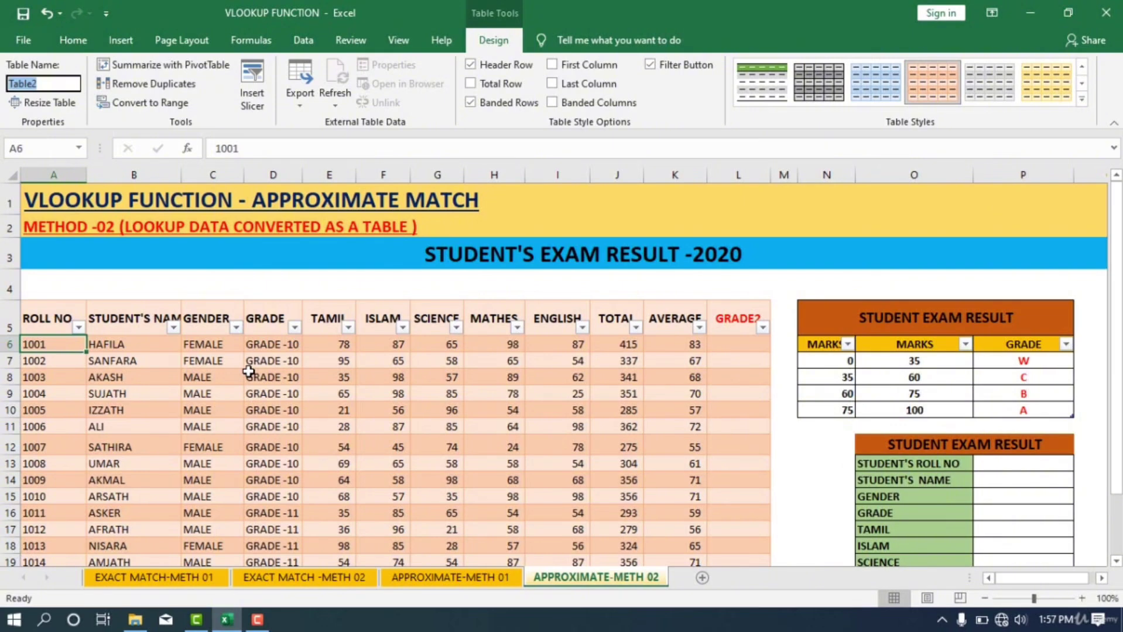
pyautogui.write('RESULT')
pyautogui.press('Return')
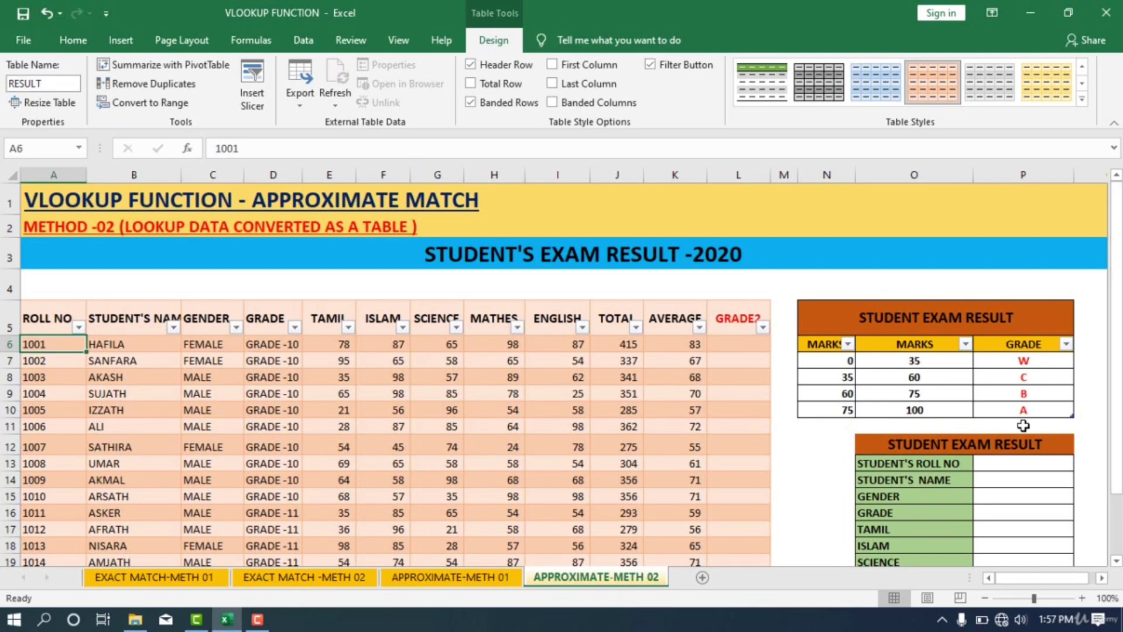
# Step: Name the marks-to-grade table GRADE
pyautogui.click(838, 361)
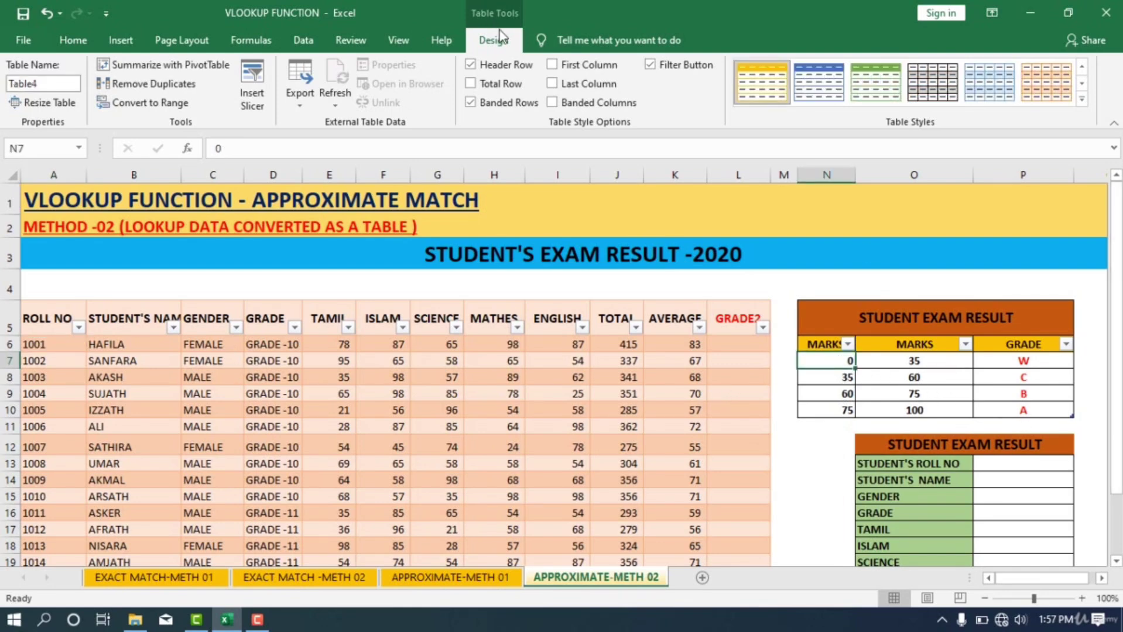
pyautogui.click(61, 85)
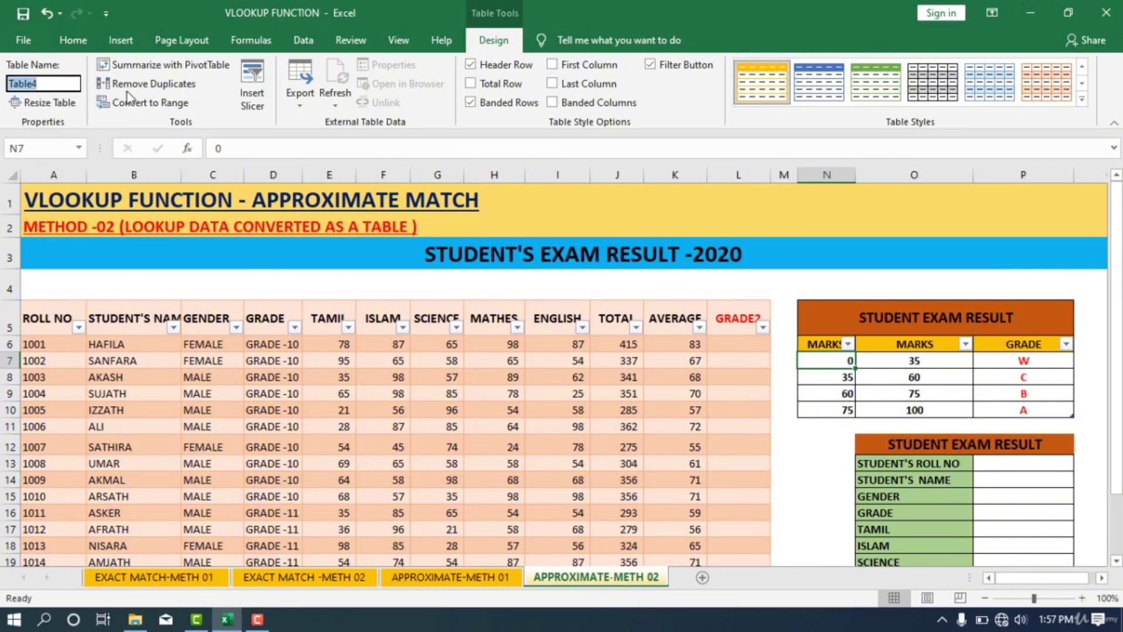
pyautogui.write('GRADE')
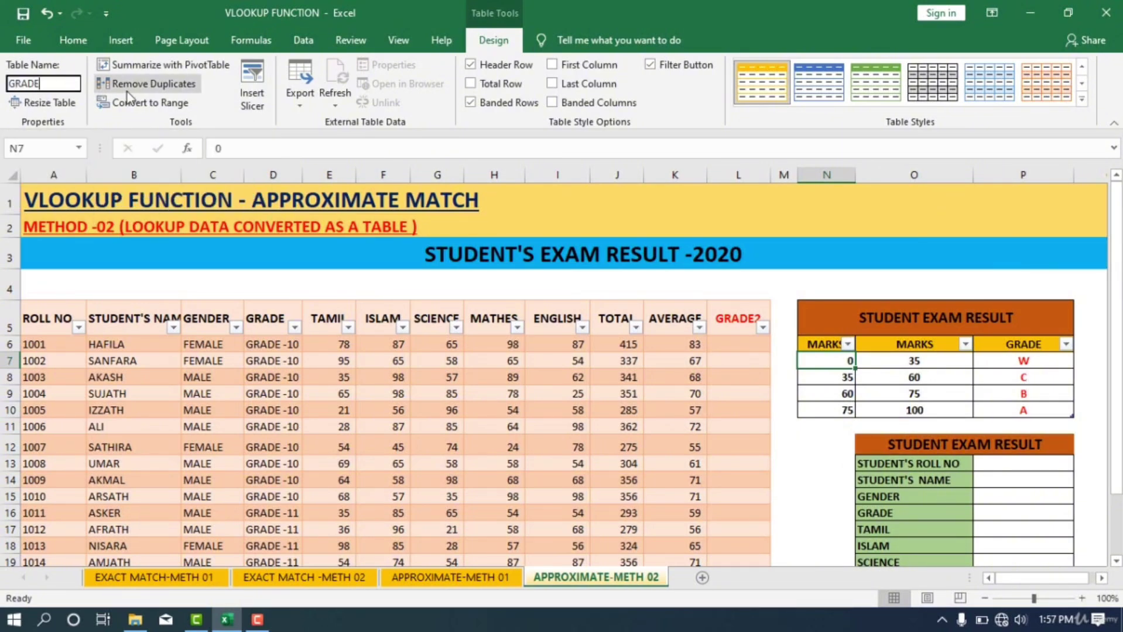
pyautogui.press('Return')
# Step: Review the workbook's defined names in the Name Manager for the two renamed tables
pyautogui.click(379, 480)
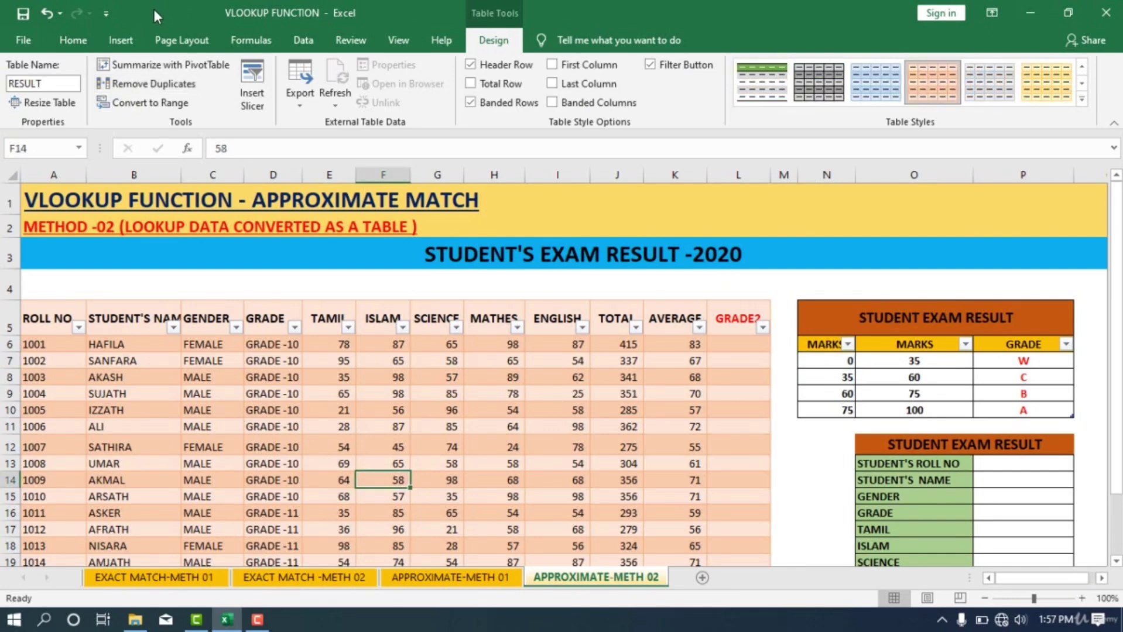
pyautogui.click(257, 41)
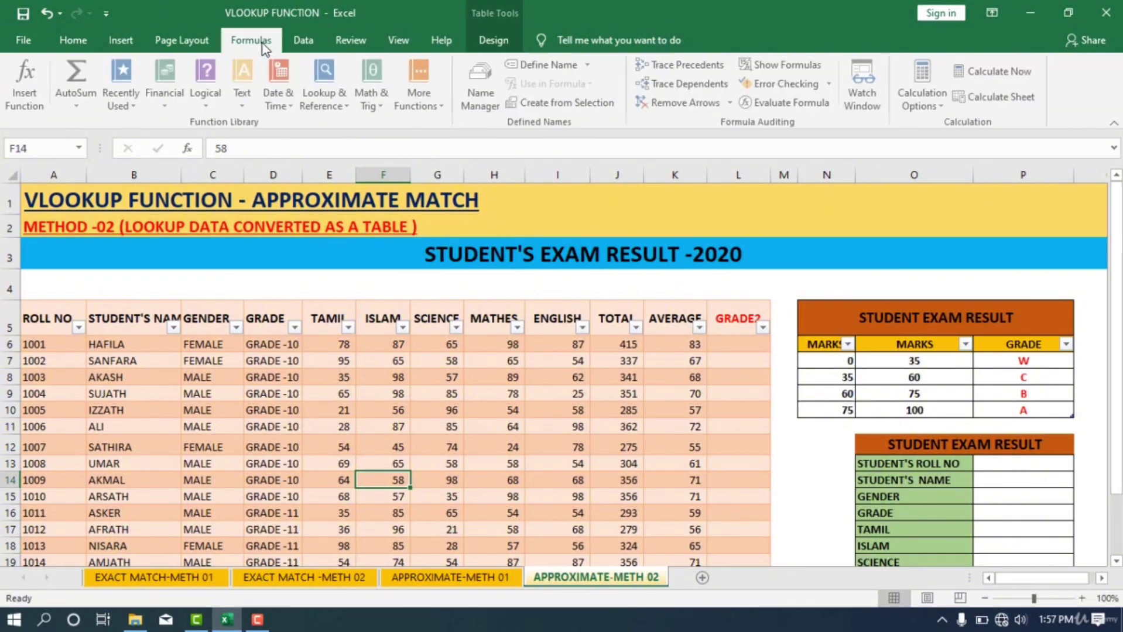
pyautogui.click(486, 98)
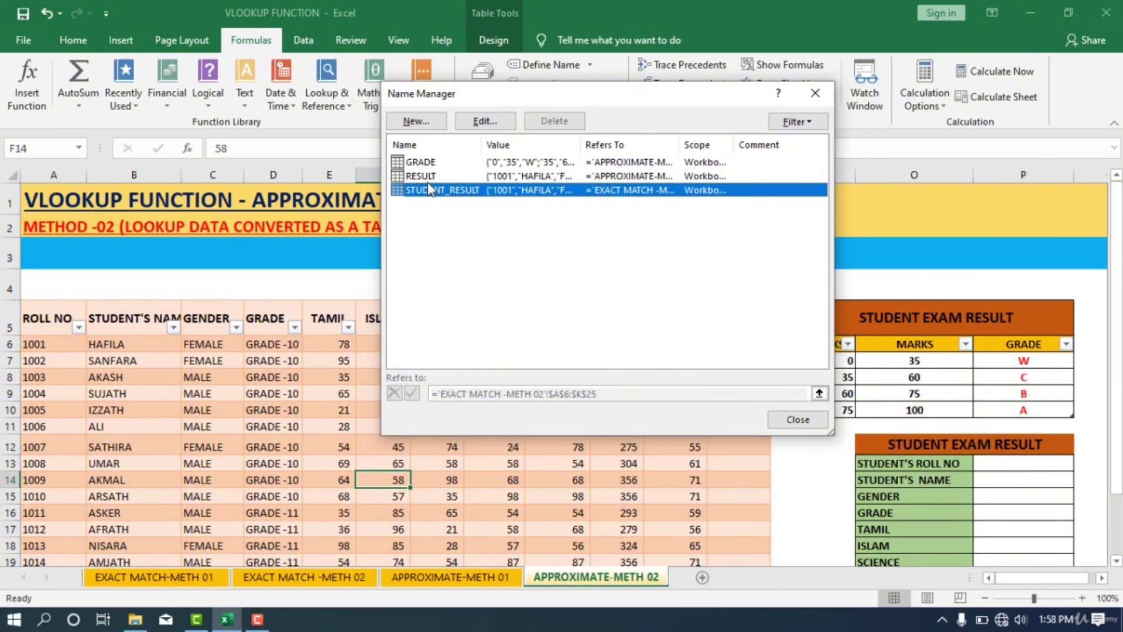
pyautogui.click(818, 98)
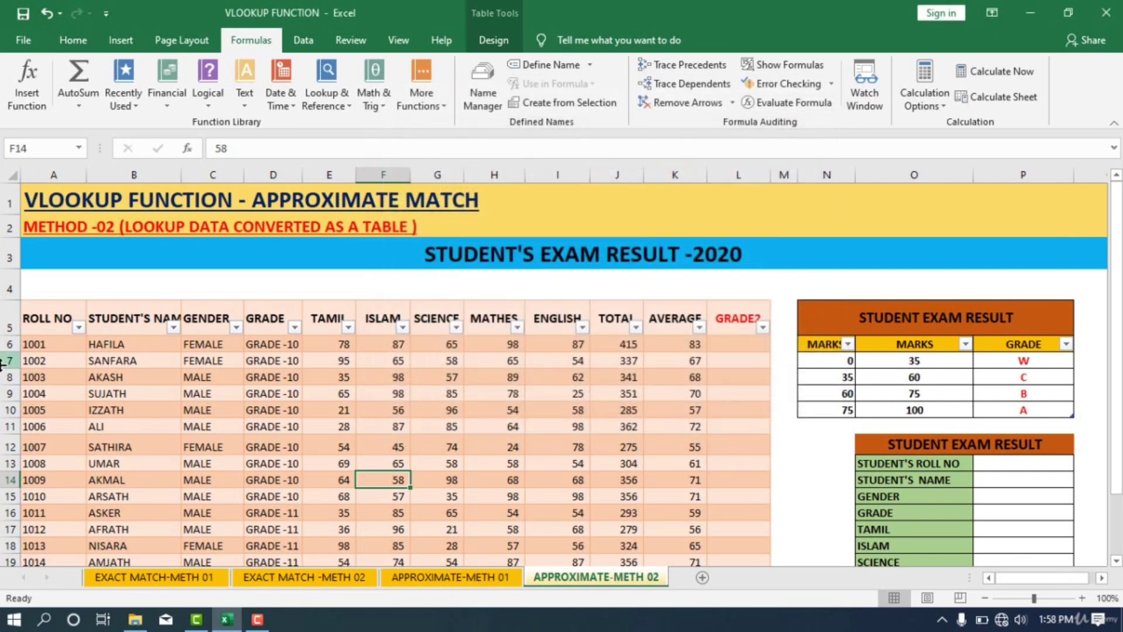
# Step: Add list-type data validation to the STUDENT'S ROLL NO cell P13, with the roll numbers in $A$6:$A$25 as its source
pyautogui.scroll(-1, 1004, 405)
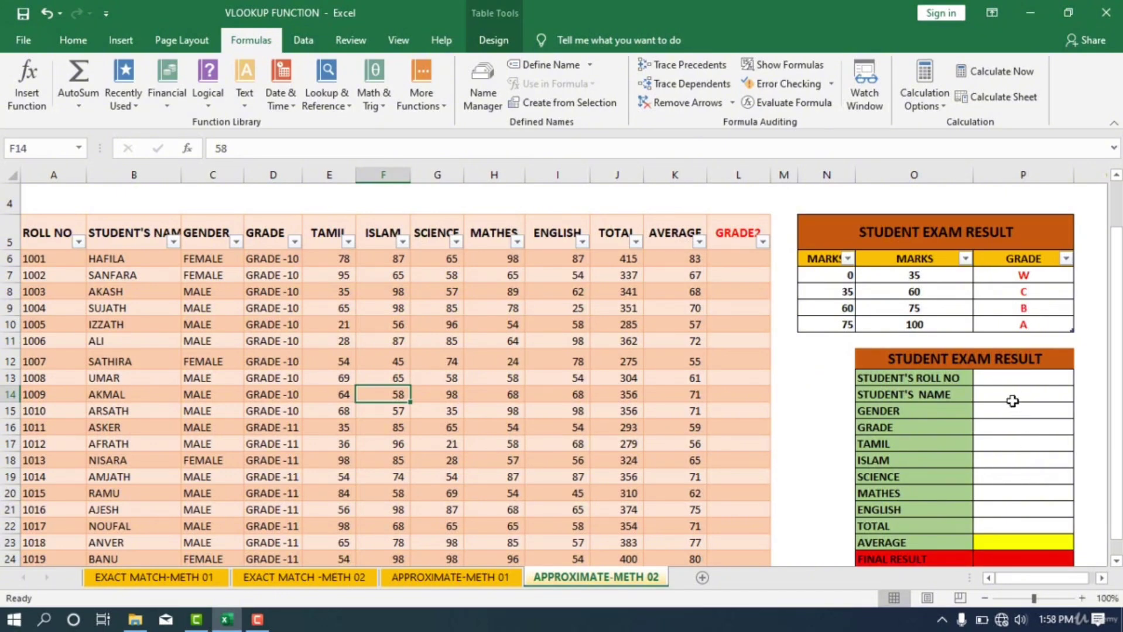
pyautogui.click(1030, 379)
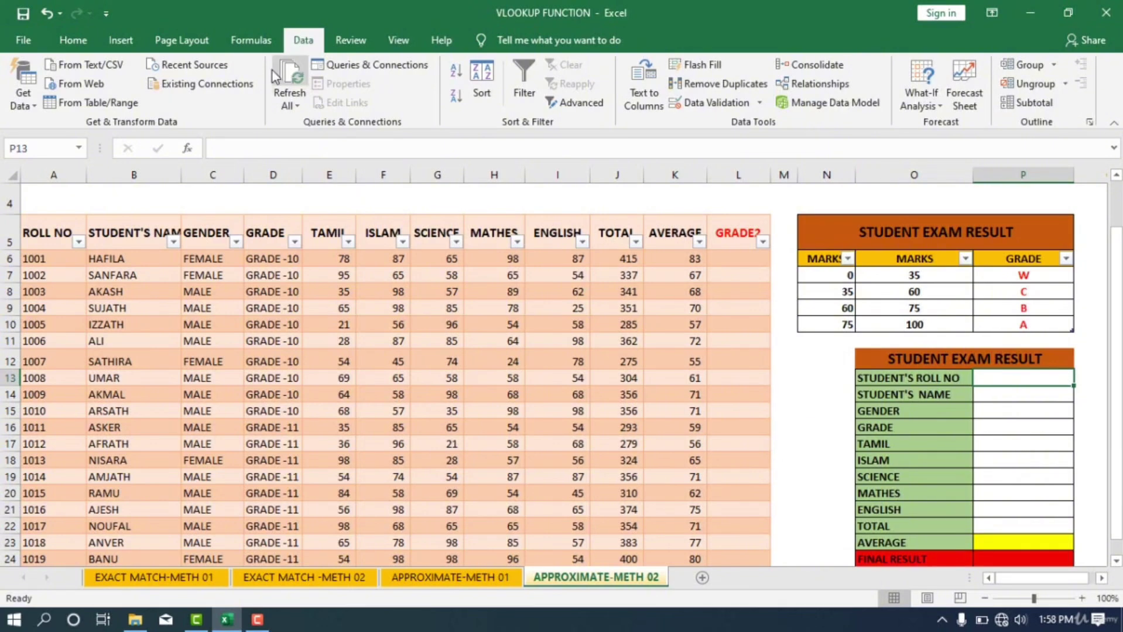
pyautogui.click(706, 103)
pyautogui.click(586, 223)
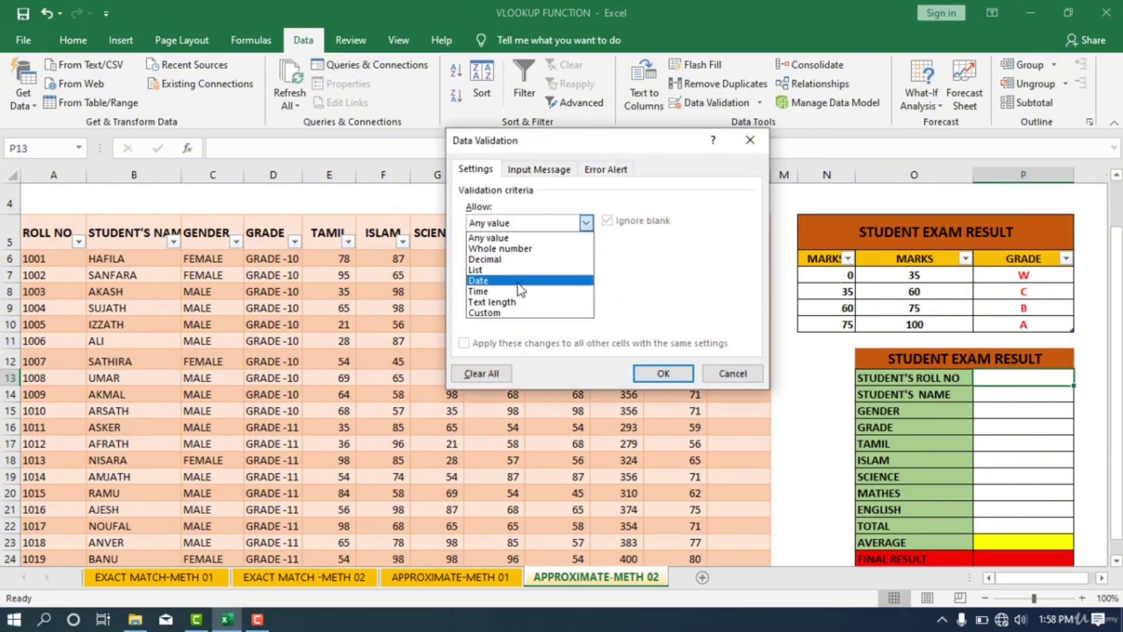
pyautogui.click(516, 260)
pyautogui.click(586, 222)
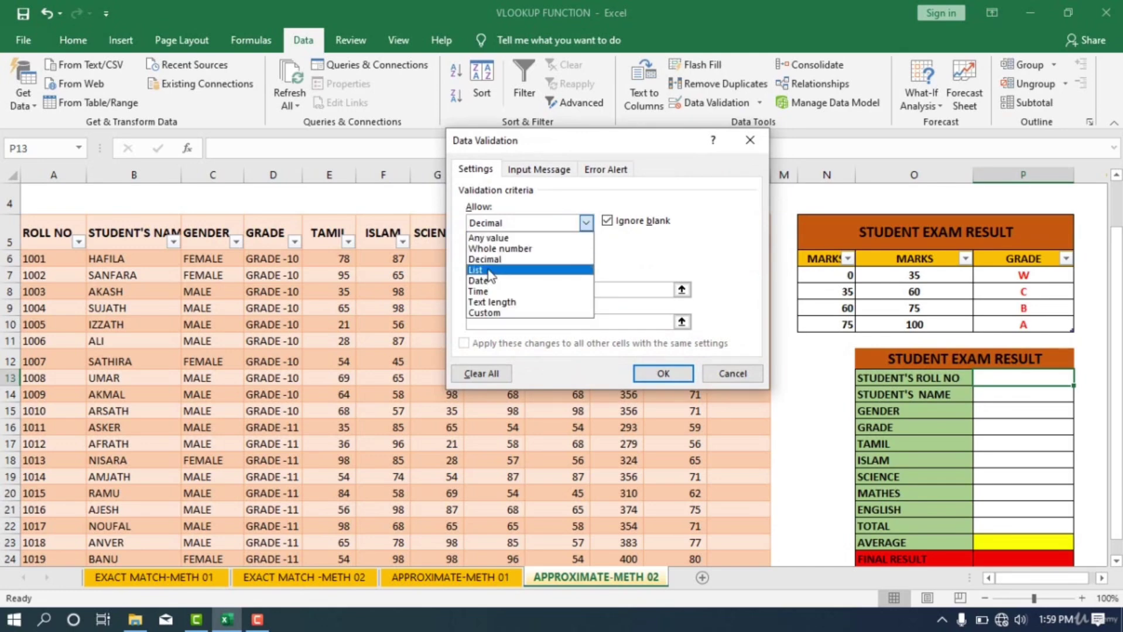
pyautogui.click(576, 270)
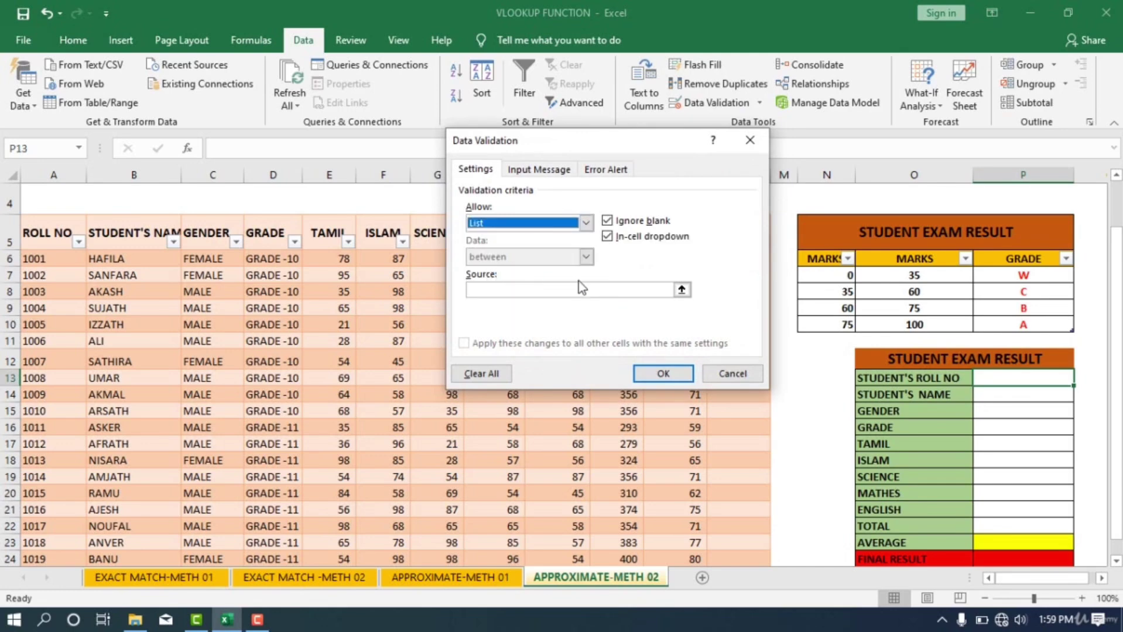
pyautogui.click(682, 289)
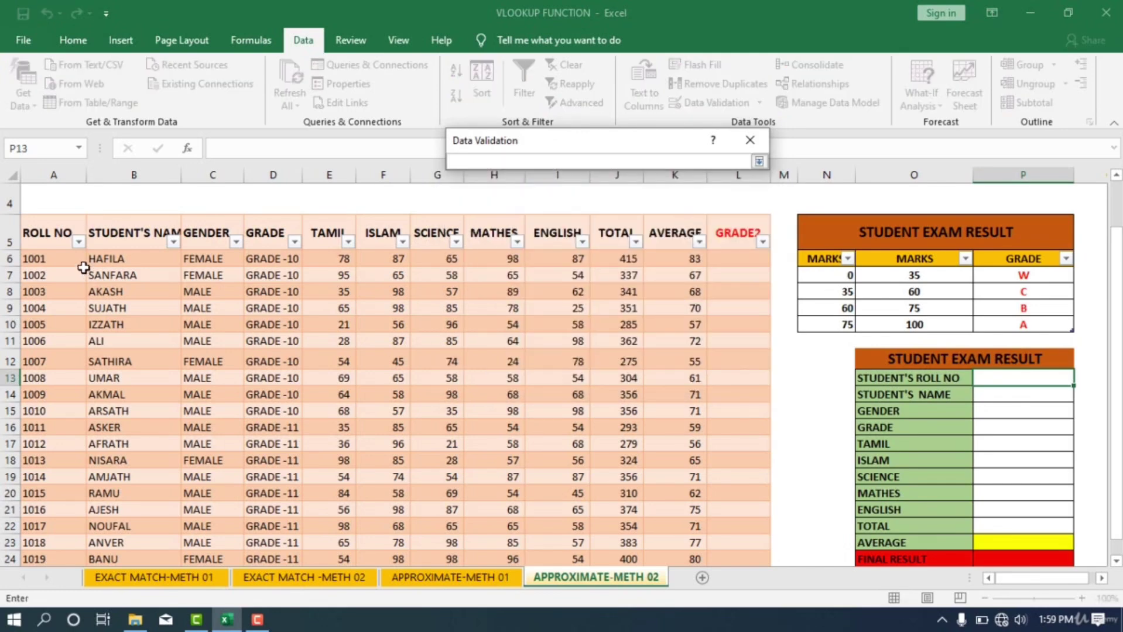
pyautogui.click(62, 266)
pyautogui.moveTo(62, 266); pyautogui.dragTo(62, 508)
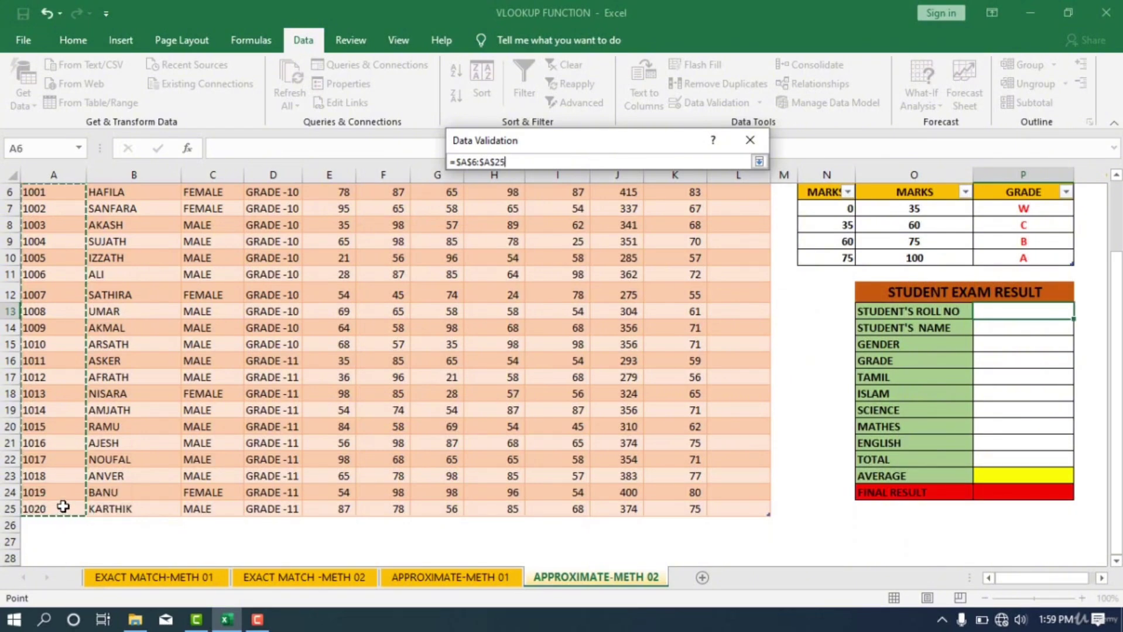
pyautogui.press('Return')
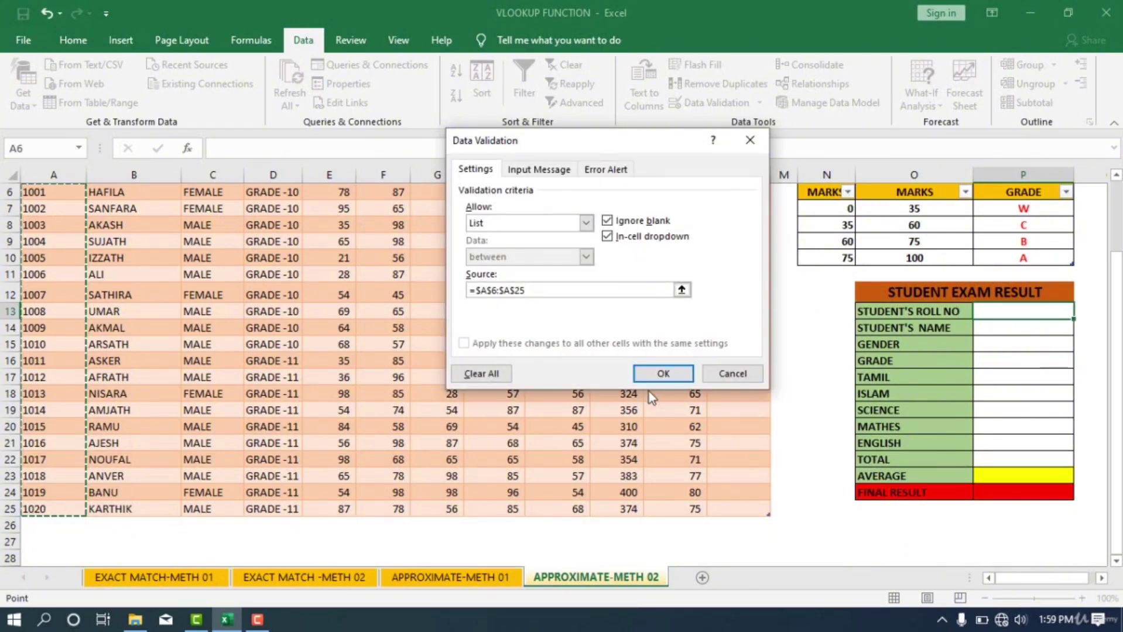
pyautogui.click(662, 374)
# Step: Look through the roll number choices in P13 and choose the first one in the list
pyautogui.click(1081, 311)
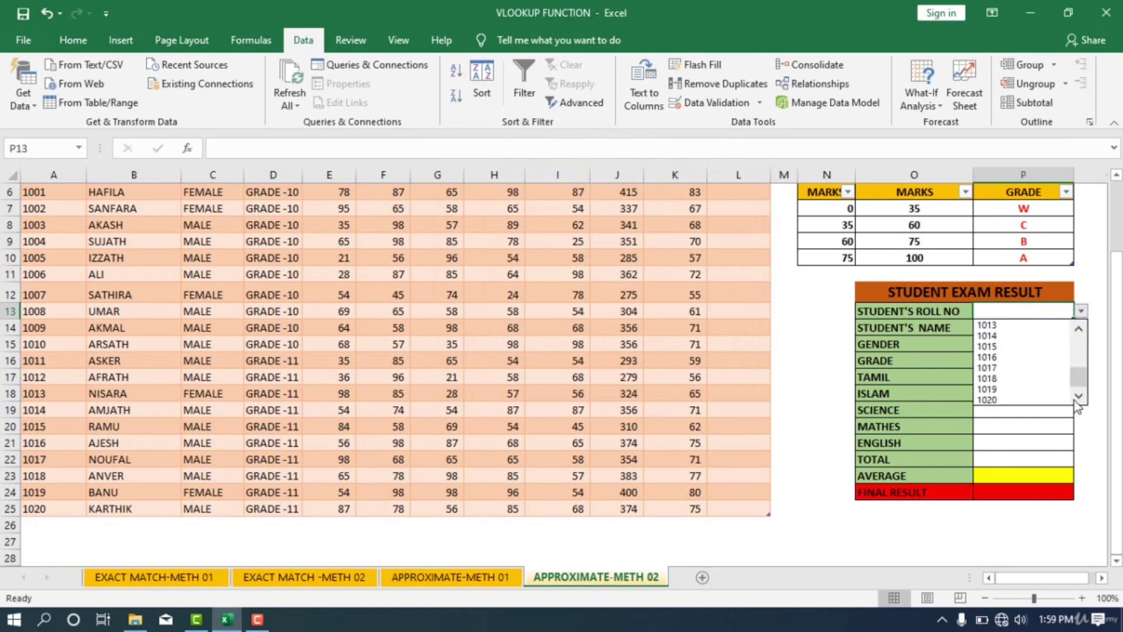
pyautogui.press('Escape')
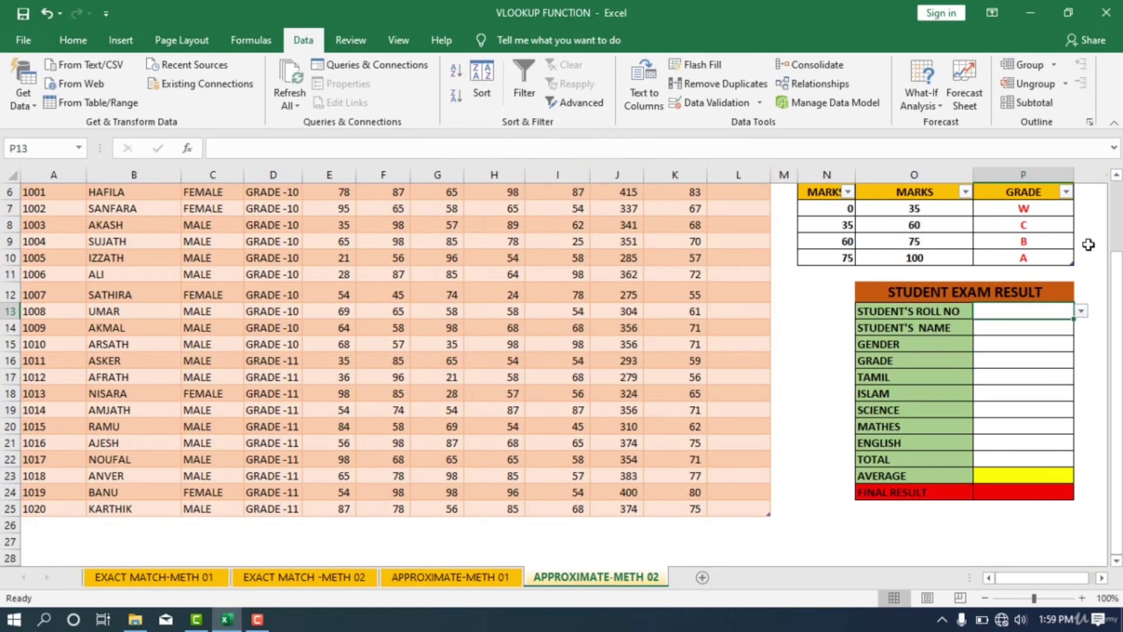
pyautogui.click(990, 329)
pyautogui.scroll(1, 991, 329)
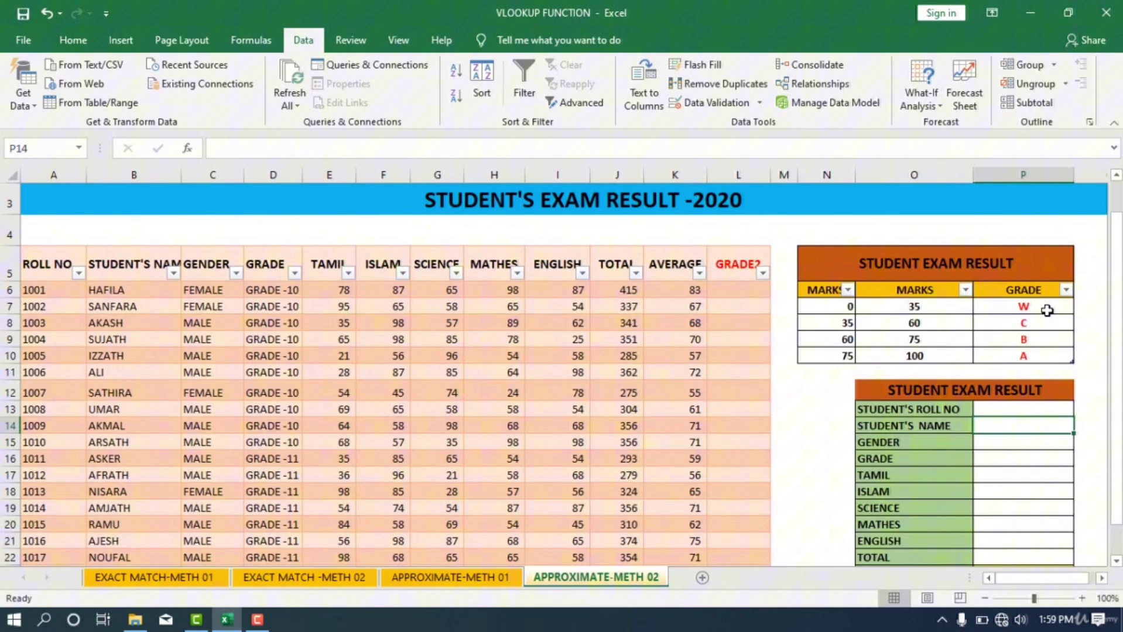
pyautogui.click(1023, 408)
pyautogui.click(1081, 409)
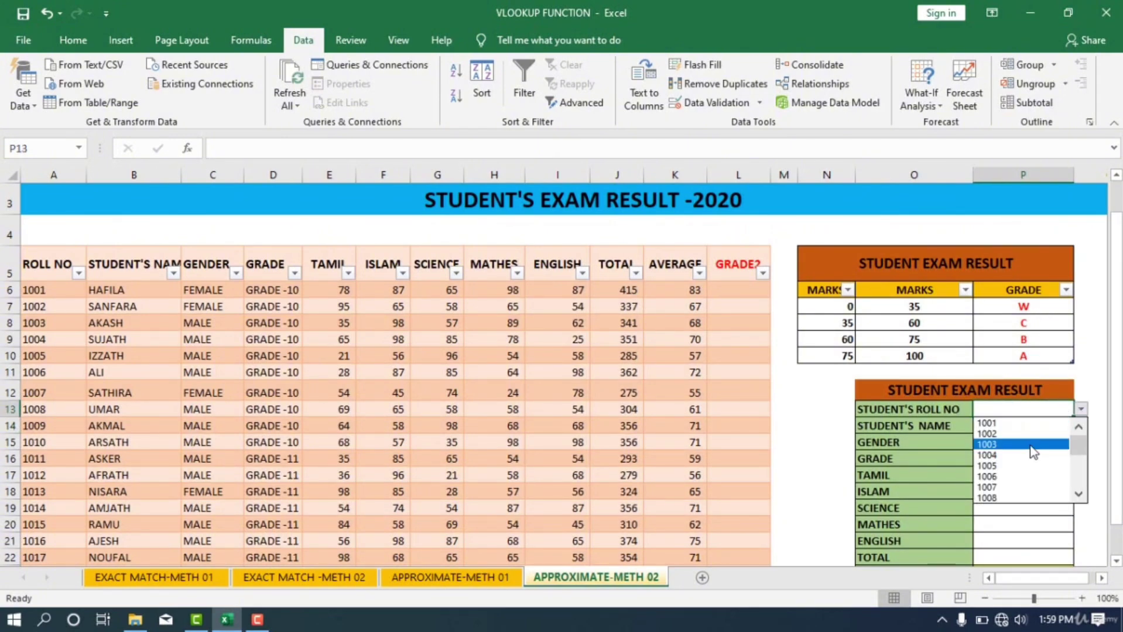
pyautogui.click(1013, 422)
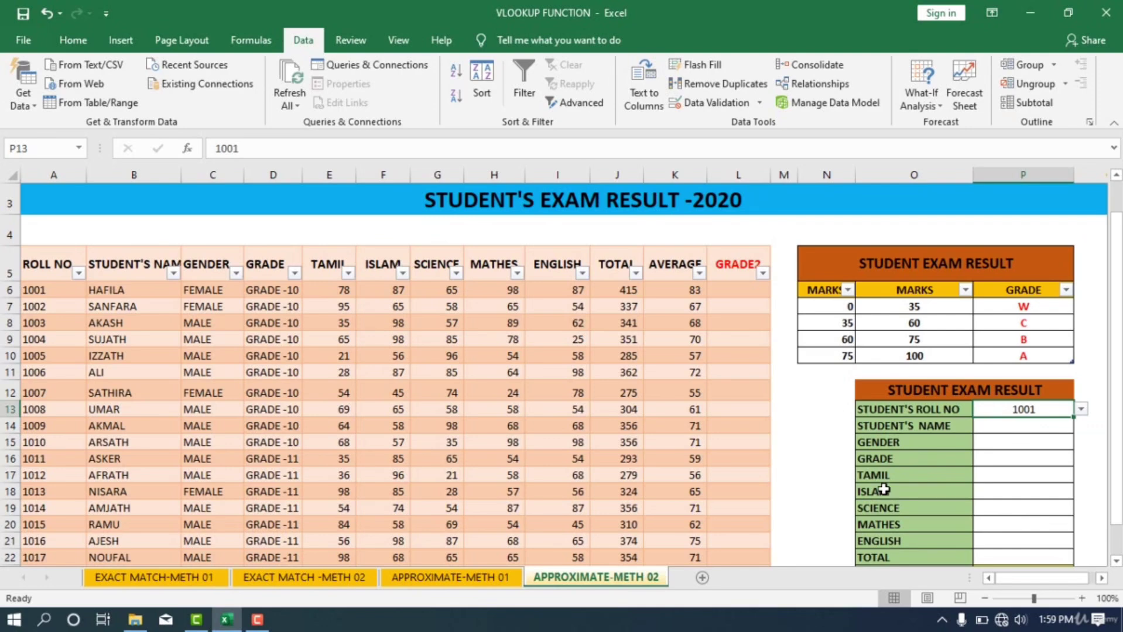
# Step: Enter =VLOOKUP(P13,RESULT,2,FALSE) in the STUDENT'S NAME cell P14 of the result form
pyautogui.scroll(-1, 883, 524)
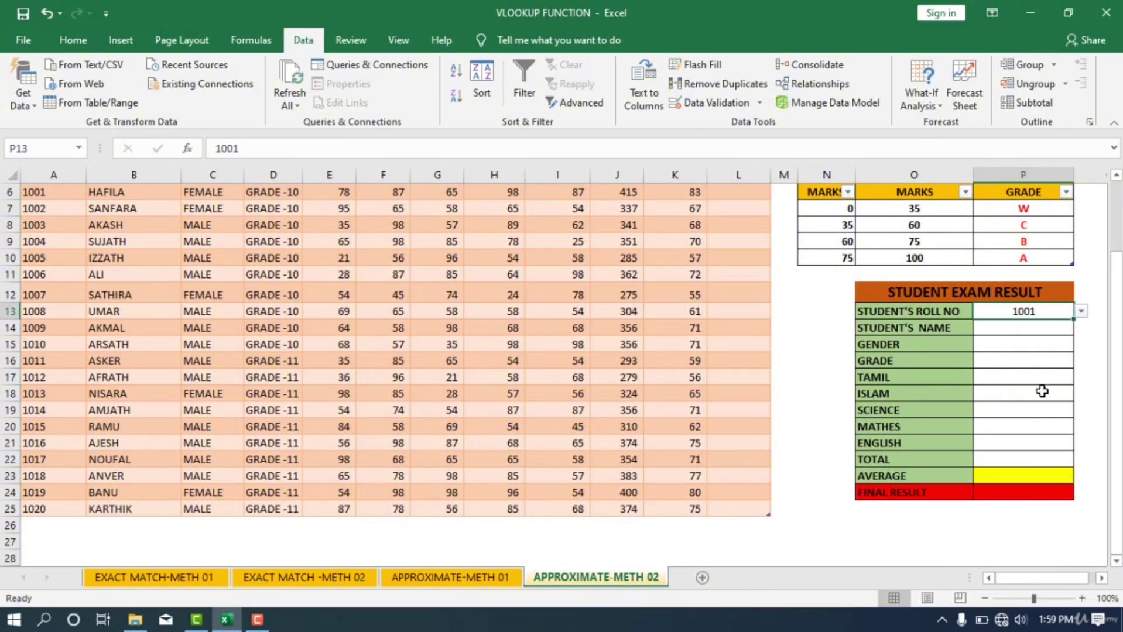
pyautogui.click(1018, 329)
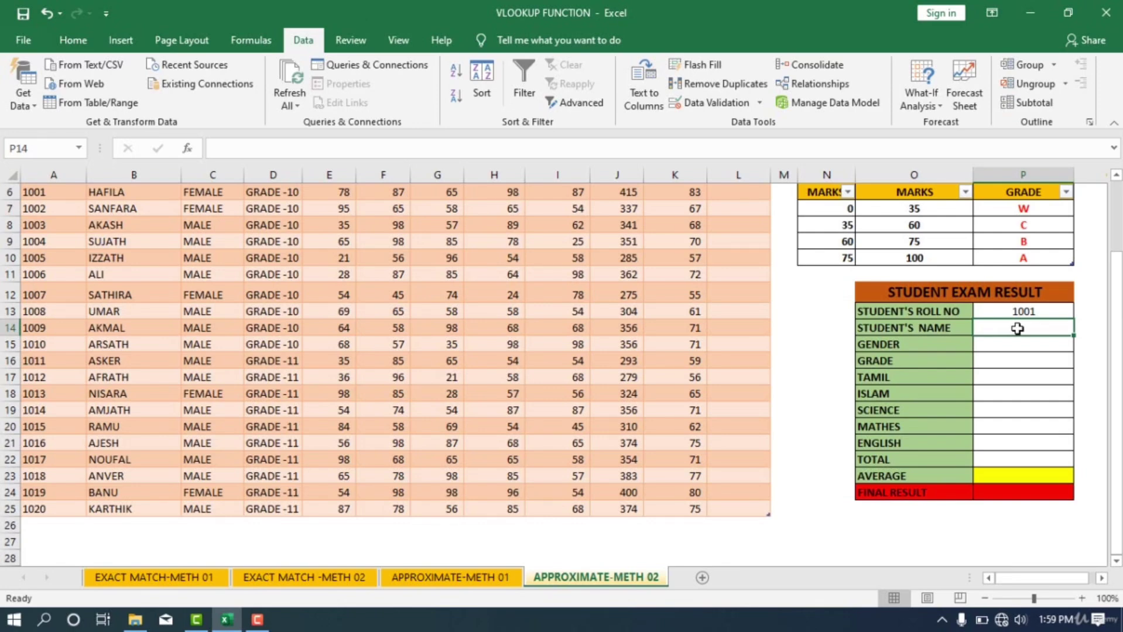
pyautogui.write('=')
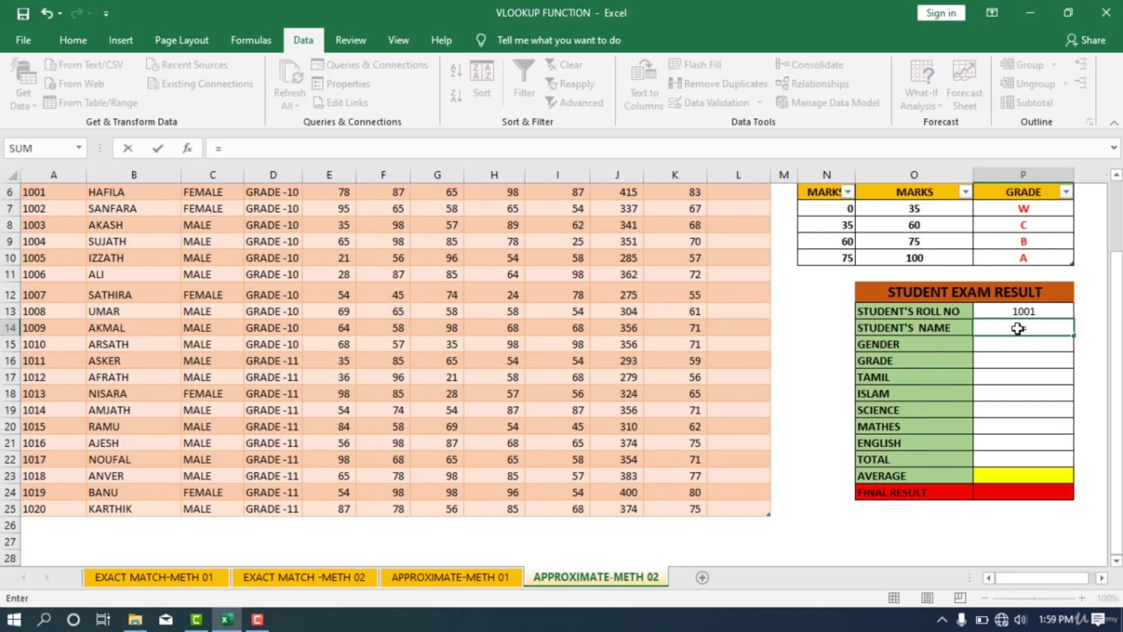
pyautogui.write('VLOOKUP')
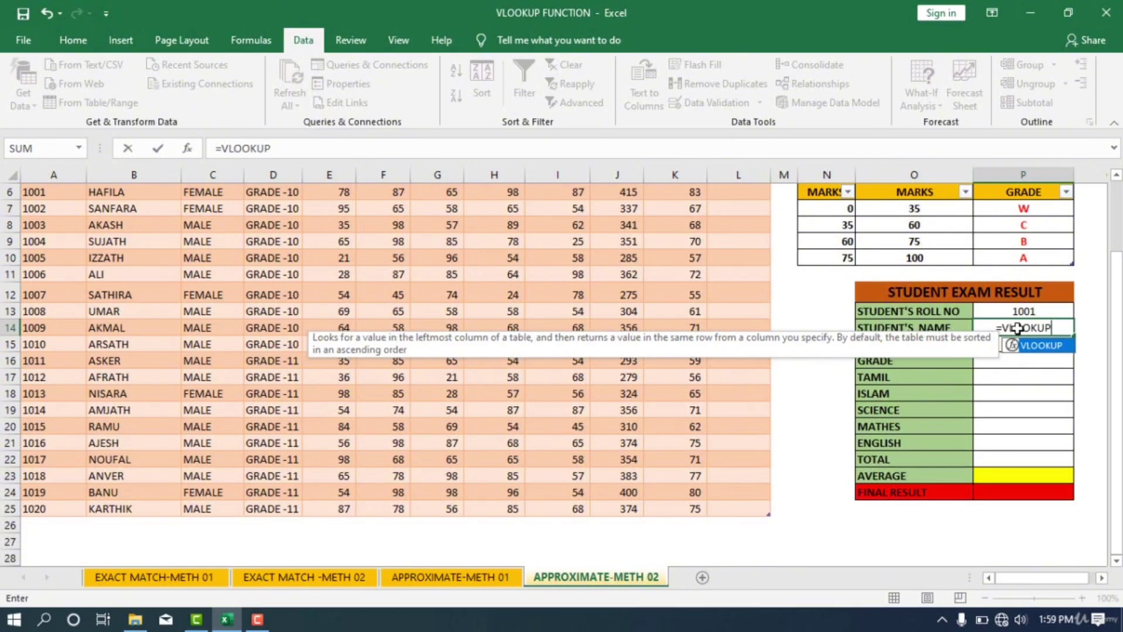
pyautogui.write('(')
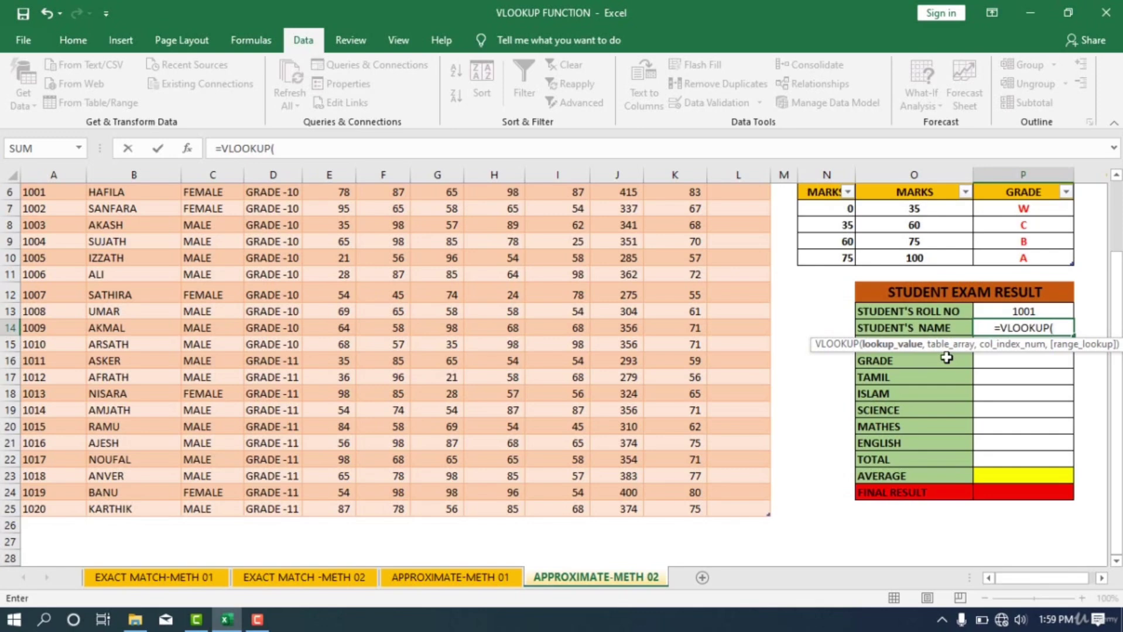
pyautogui.click(1030, 310)
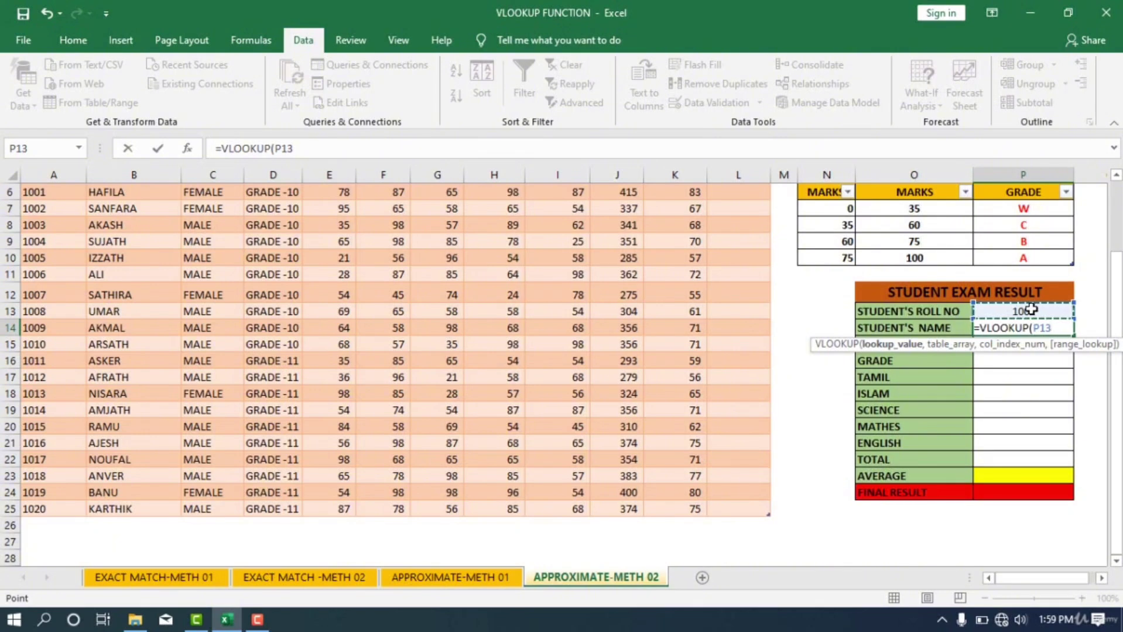
pyautogui.write(',')
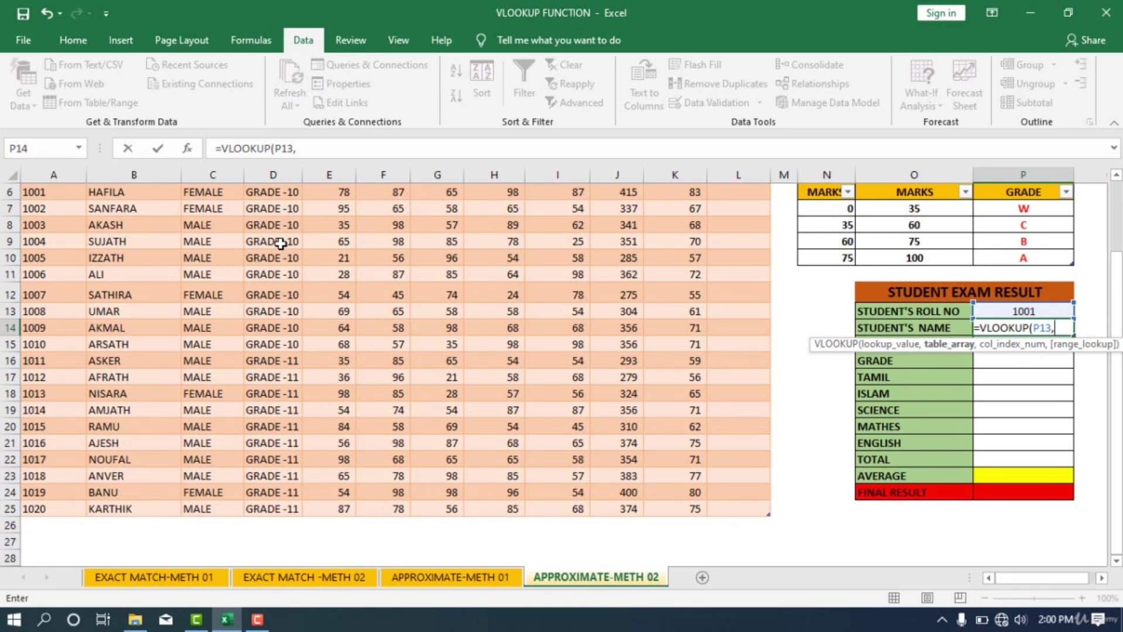
pyautogui.write('RE')
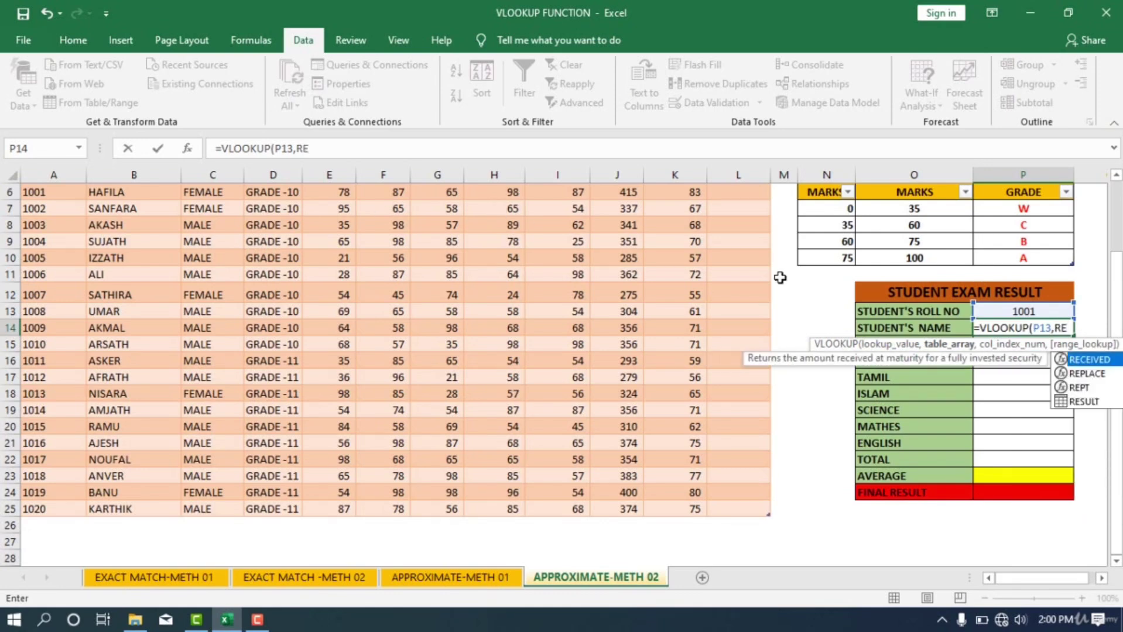
pyautogui.doubleClick(1083, 402)
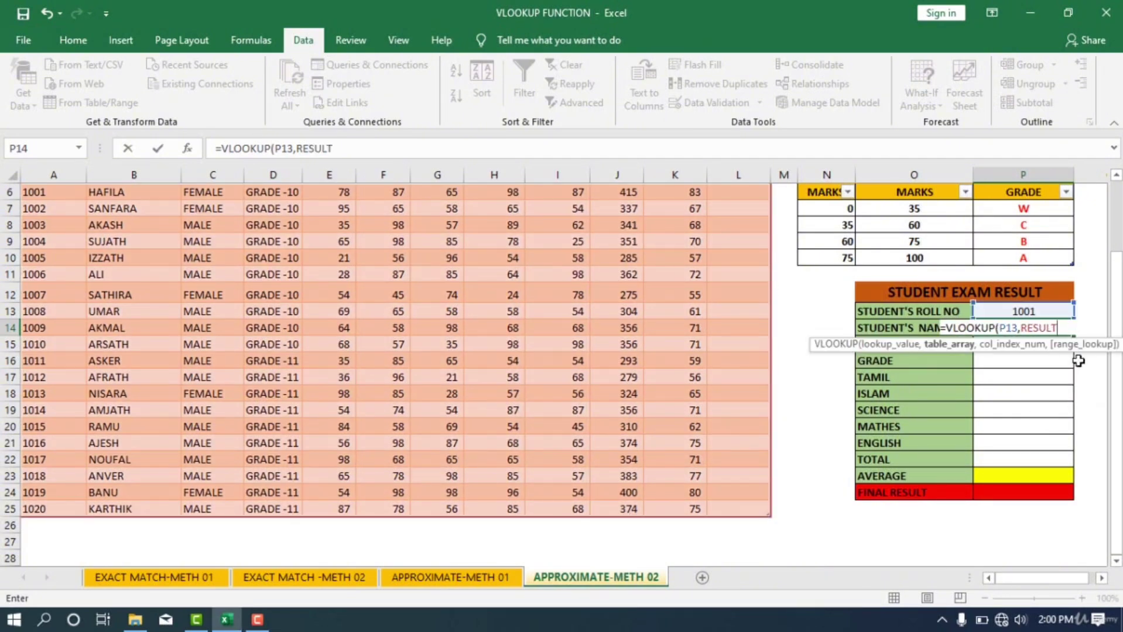
pyautogui.write(',')
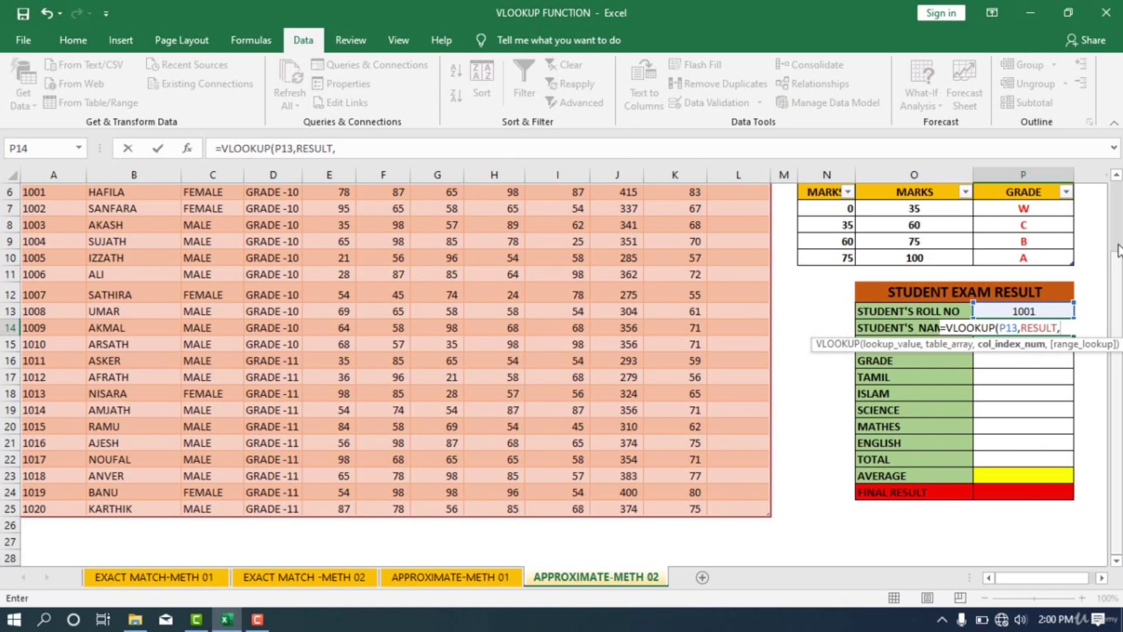
pyautogui.scroll(1, 1119, 274)
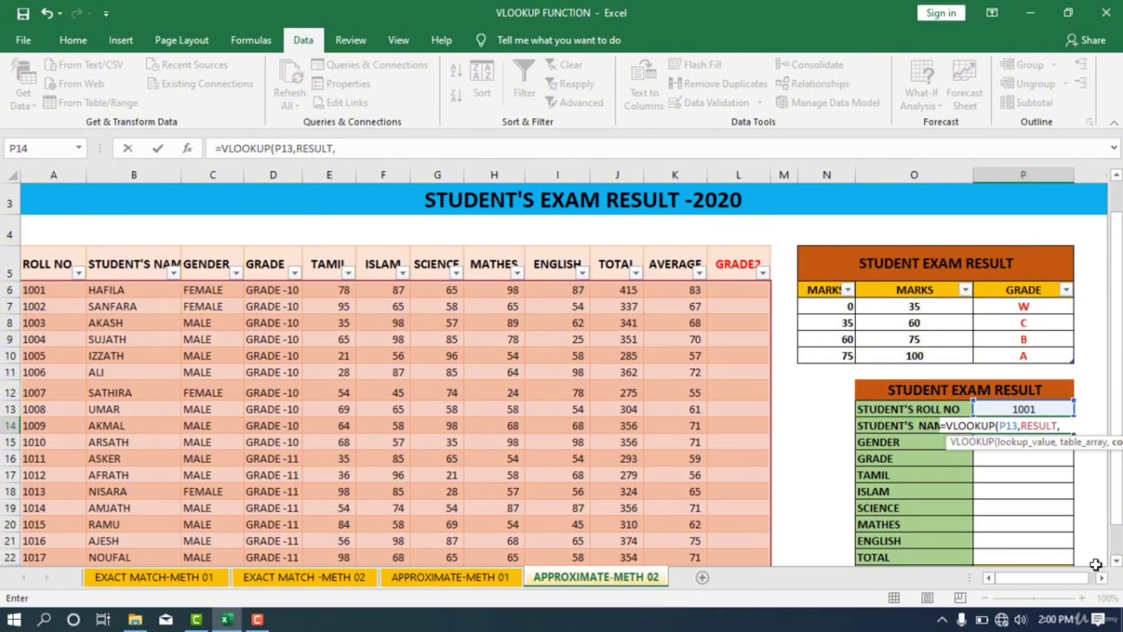
pyautogui.write('2,')
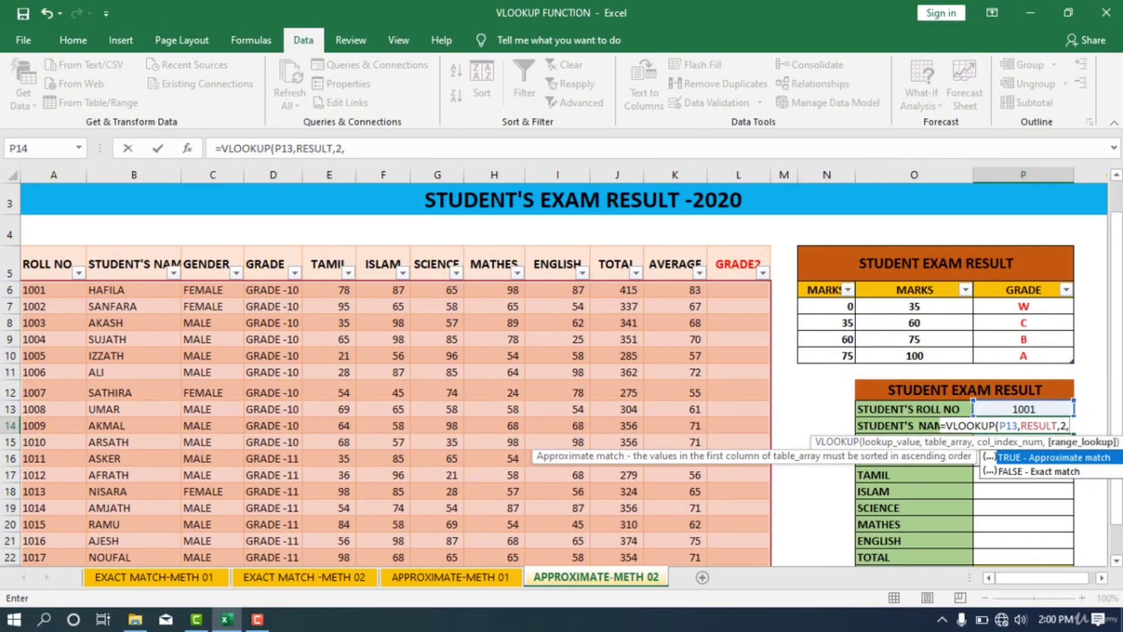
pyautogui.doubleClick(1052, 475)
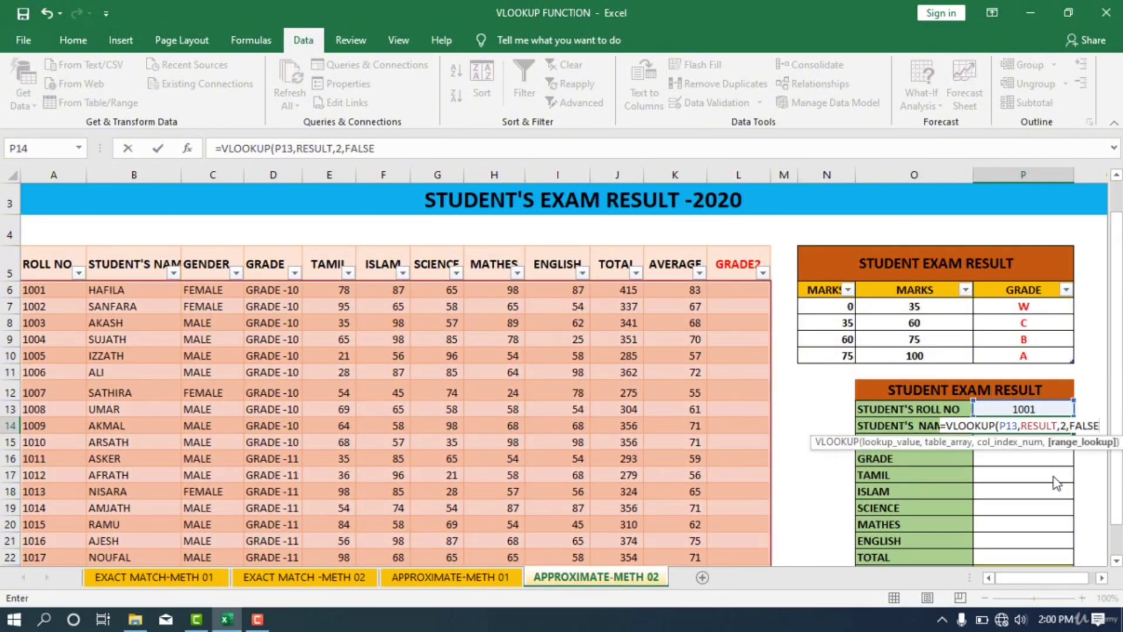
pyautogui.press('Return')
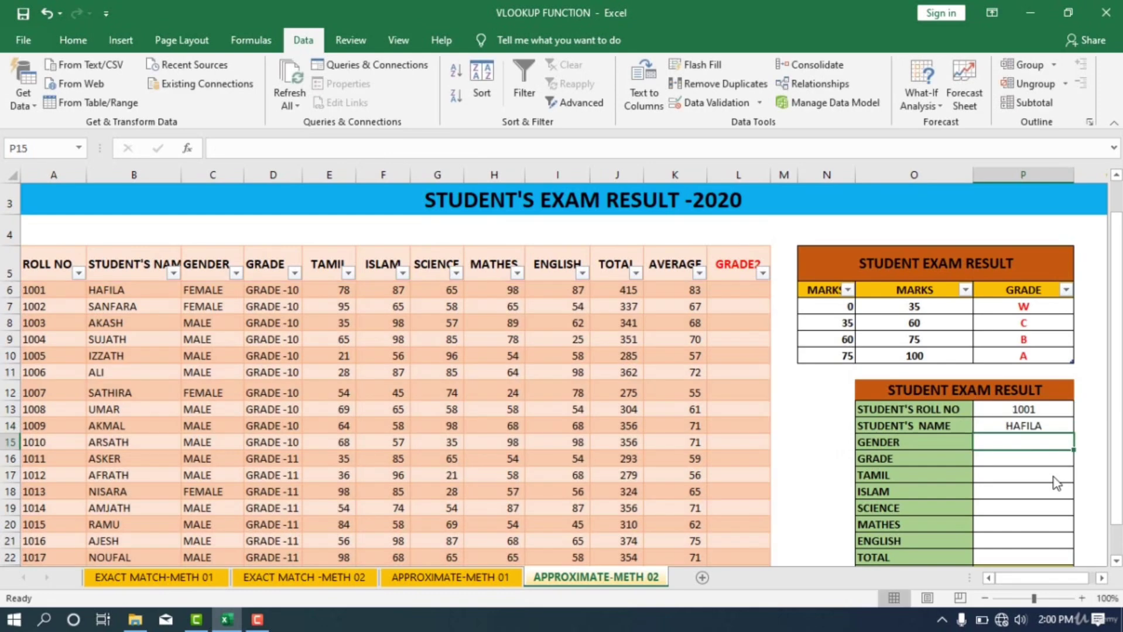
# Step: Copy the full VLOOKUP formula text from the STUDENT'S NAME cell P14, leaving the cell's formula as it is
pyautogui.doubleClick(1056, 428)
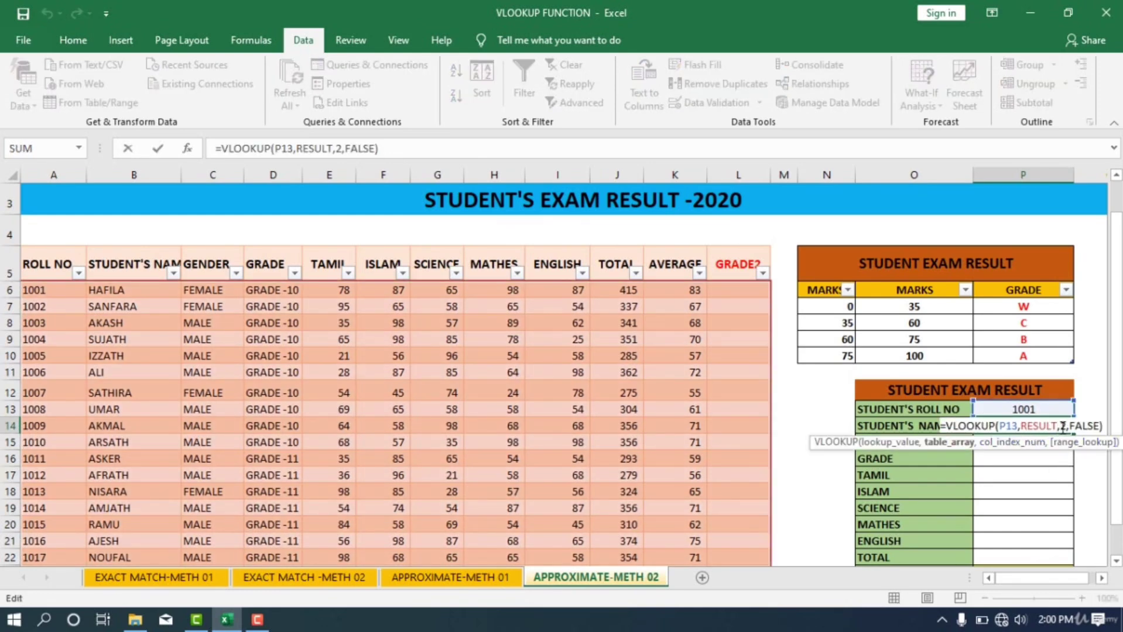
pyautogui.moveTo(393, 149); pyautogui.dragTo(164, 136)
pyautogui.hotkey('ctrl', 'c')
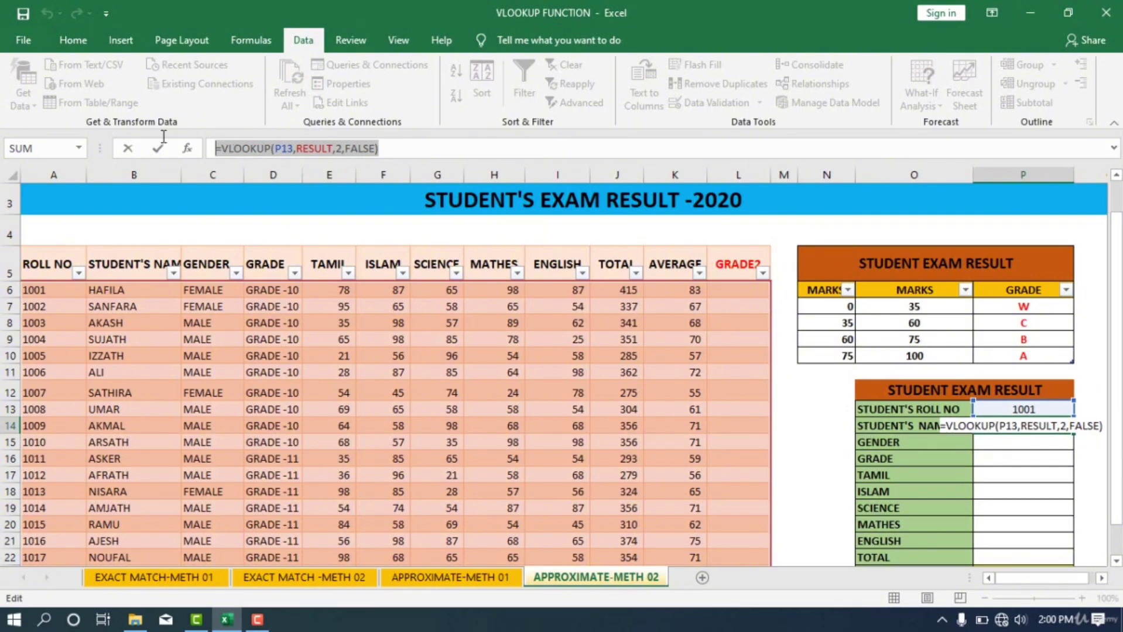
pyautogui.click(158, 148)
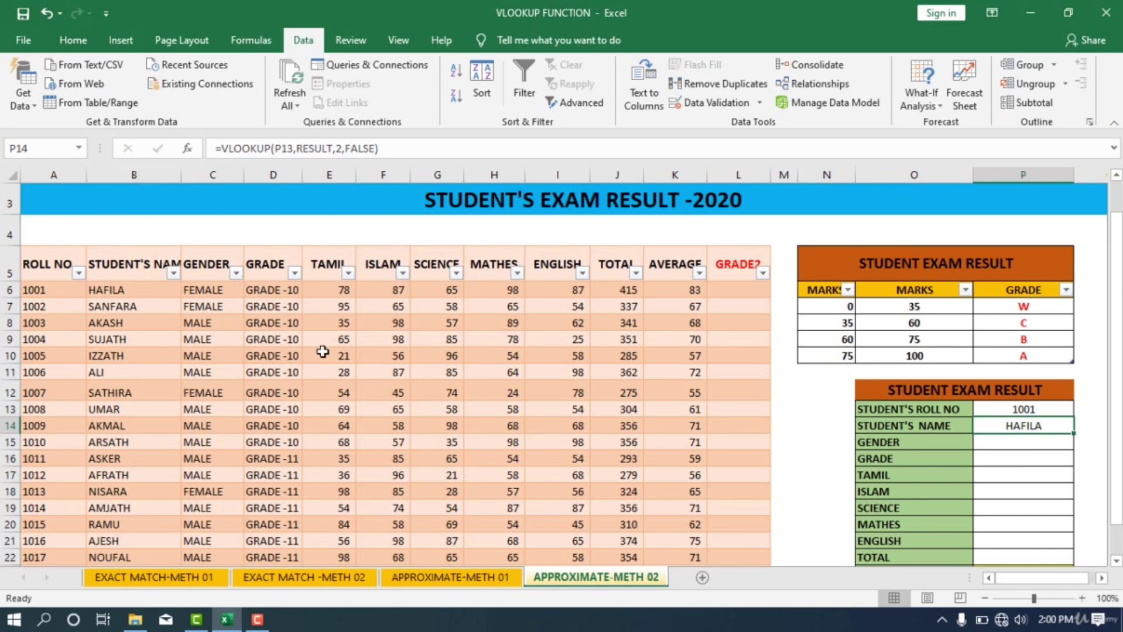
# Step: Paste the copied VLOOKUP formula into the GENDER cell P15 and point its column index to the table's GENDER column
pyautogui.click(1002, 444)
pyautogui.doubleClick(1002, 442)
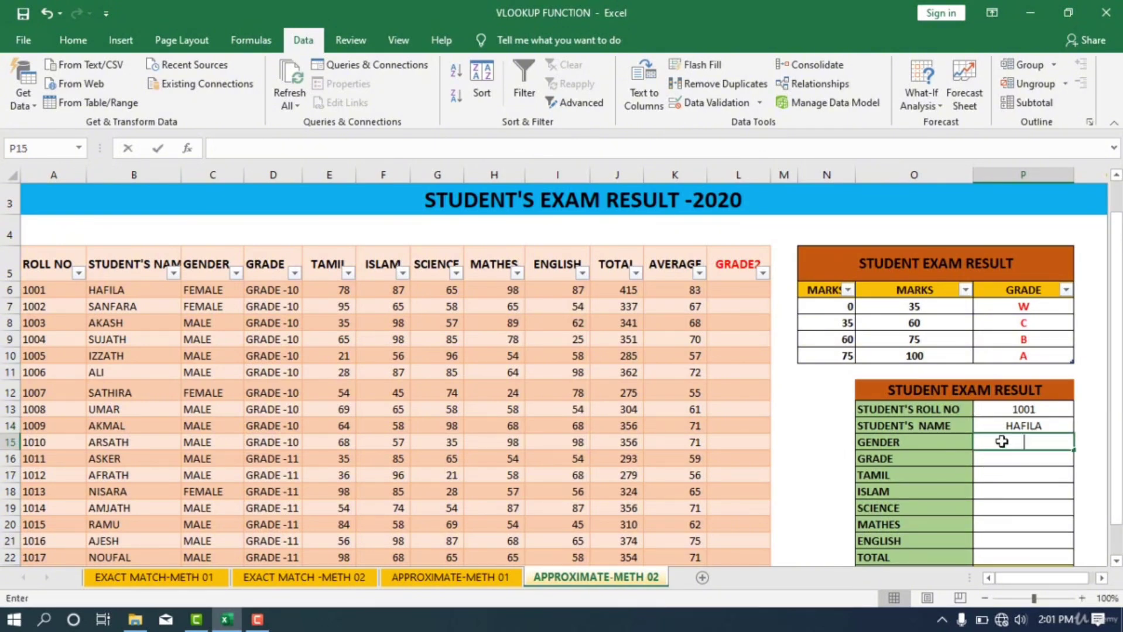
pyautogui.hotkey('ctrl', 'v')
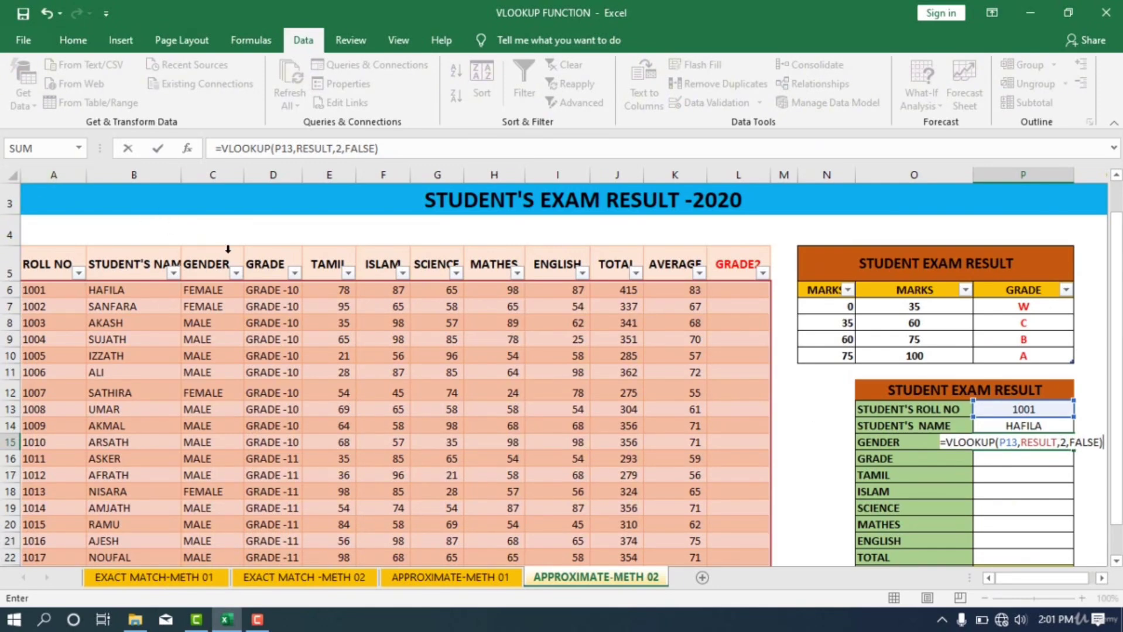
pyautogui.click(1066, 443)
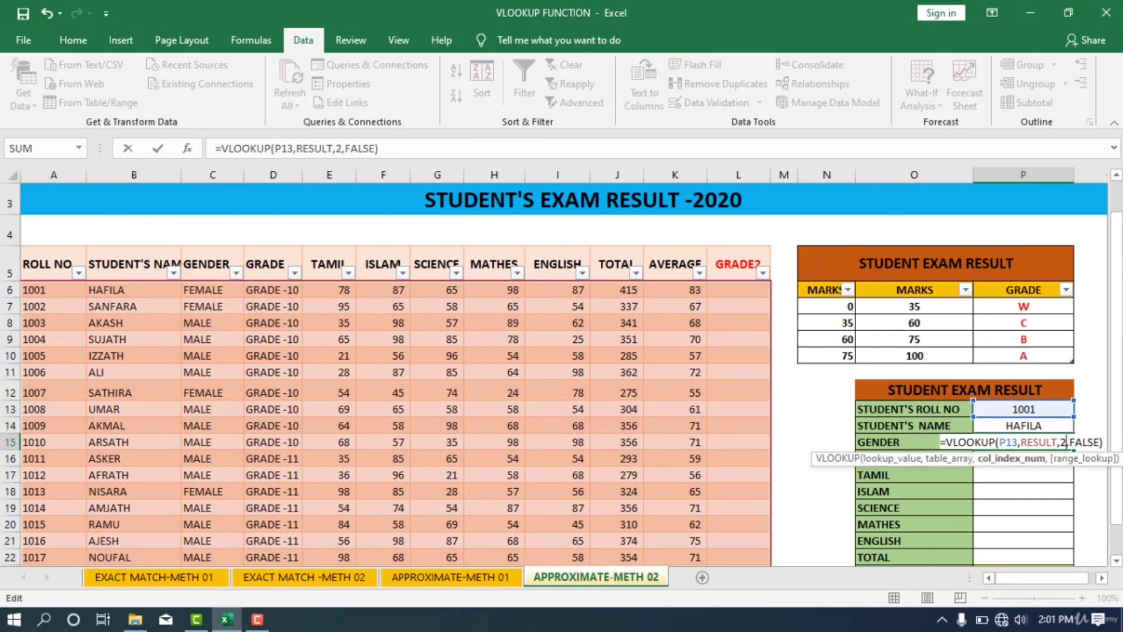
pyautogui.press('Return')
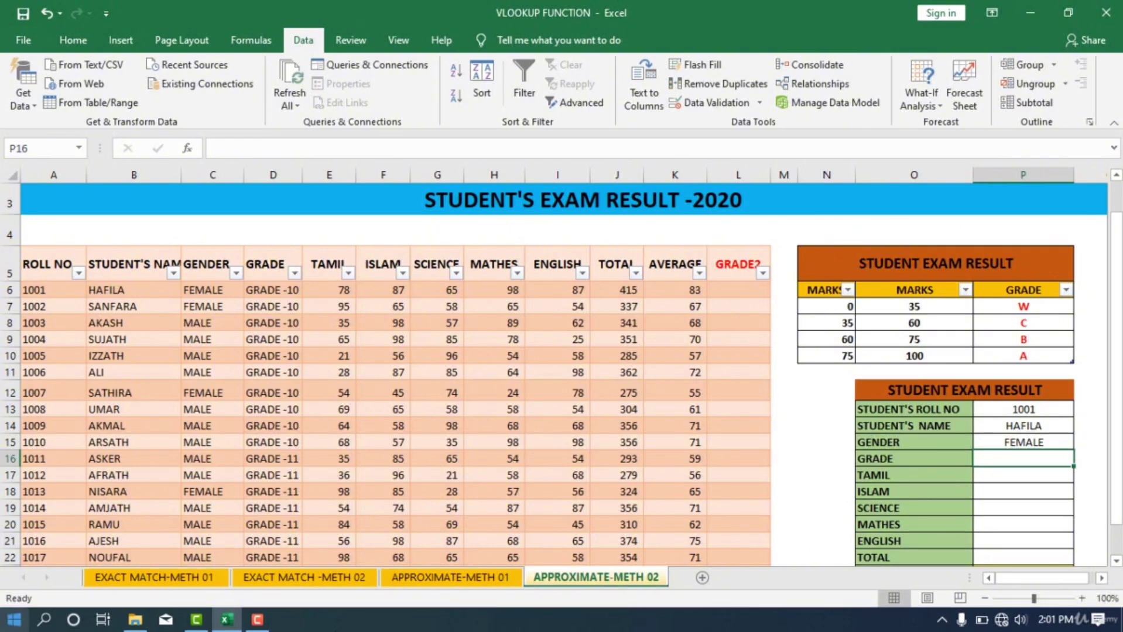
# Step: Paste the VLOOKUP formula into the GRADE cell P16 with its column index set to 4
pyautogui.doubleClick(1040, 457)
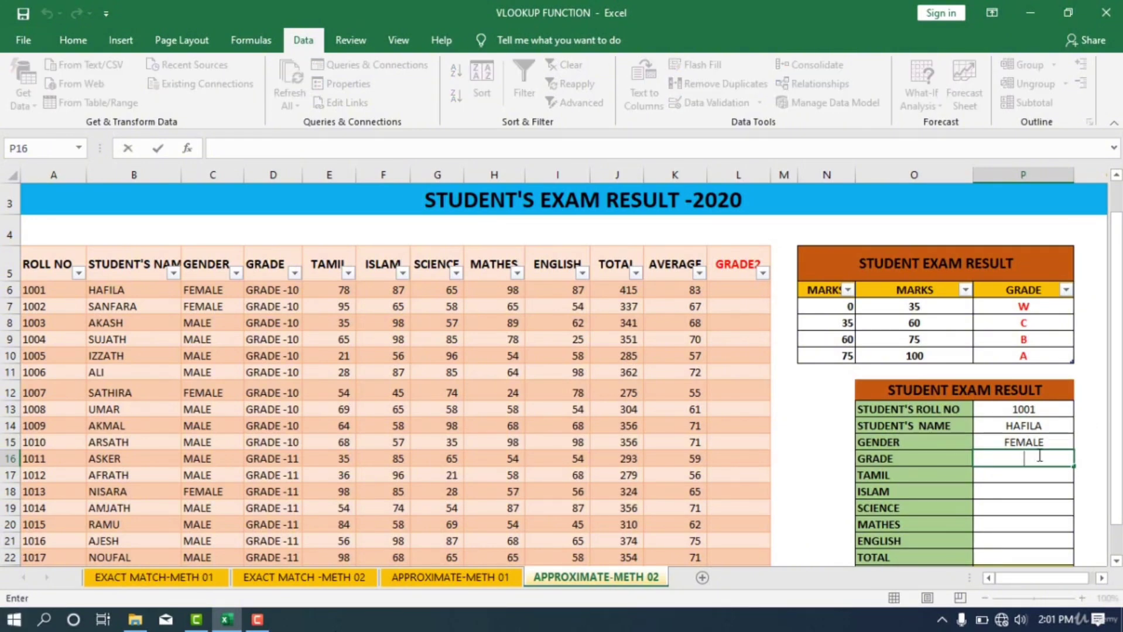
pyautogui.hotkey('ctrl', 'v')
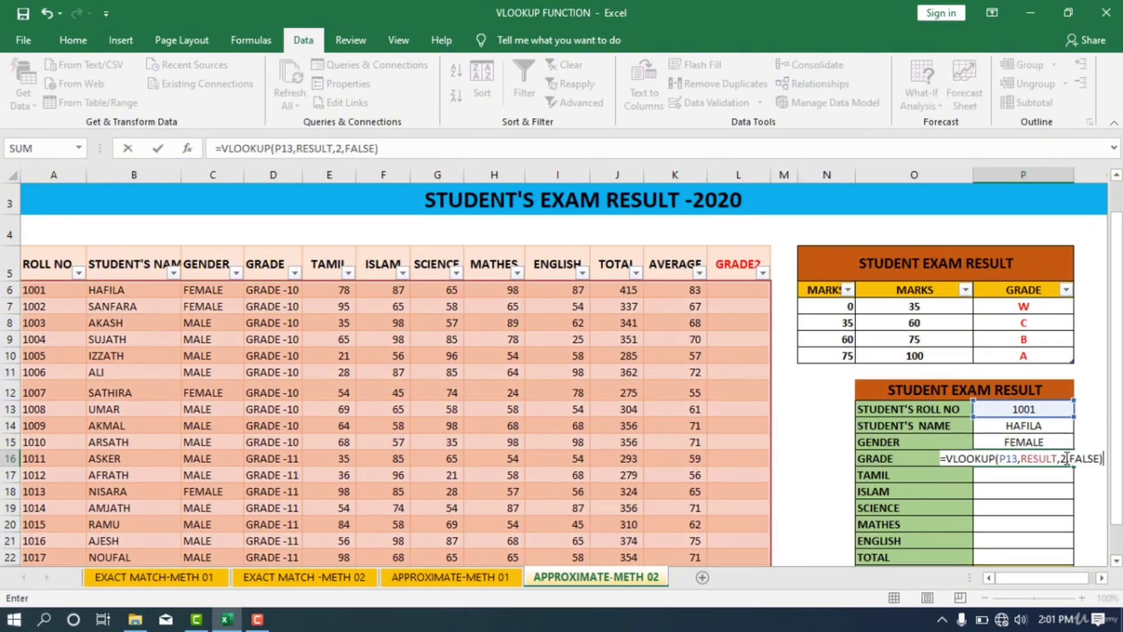
pyautogui.click(1066, 459)
pyautogui.press('BackSpace')
pyautogui.write('4')
pyautogui.press('Return')
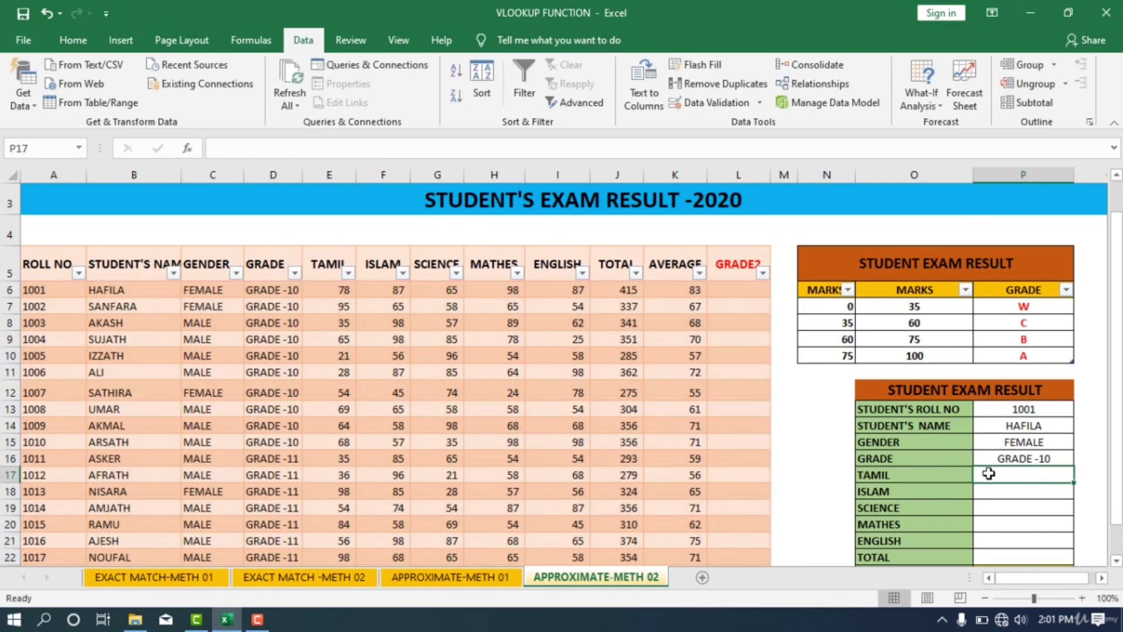
# Step: Paste the VLOOKUP formula into the TAMIL cell P17 with its column index set to 5
pyautogui.doubleClick(989, 474)
pyautogui.hotkey('ctrl', 'v')
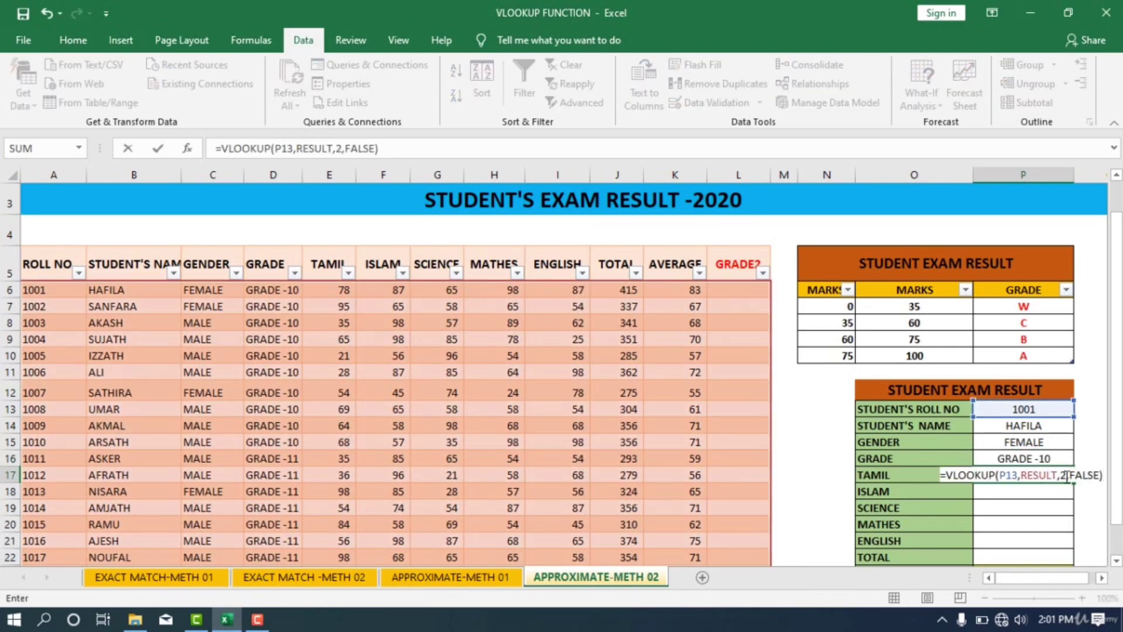
pyautogui.click(1069, 475)
pyautogui.press('BackSpace')
pyautogui.write('5')
pyautogui.press('Return')
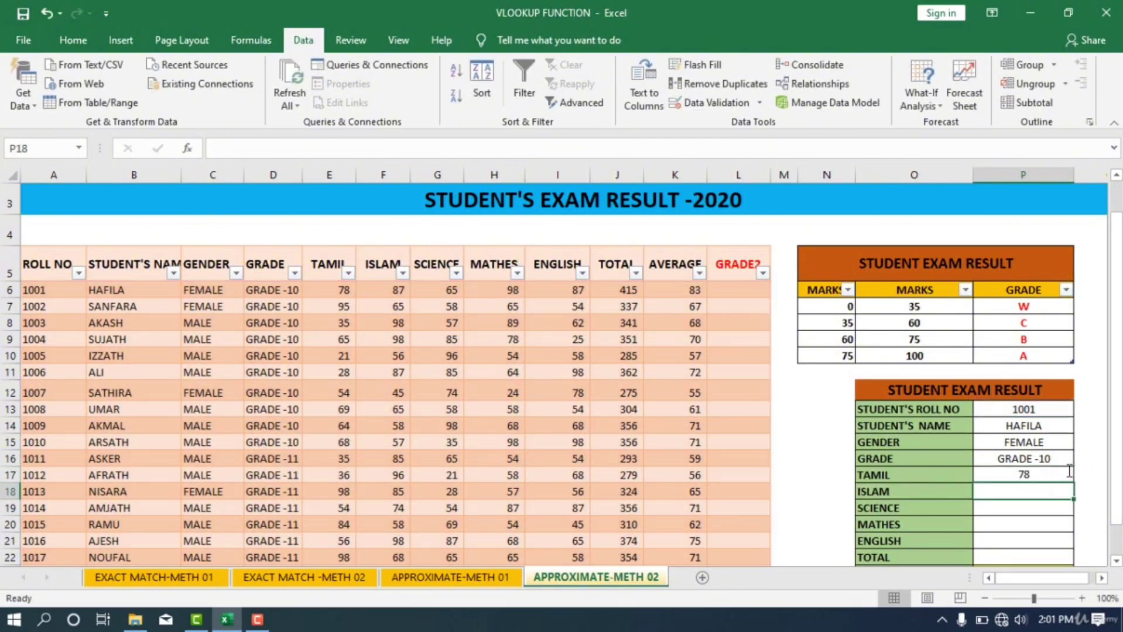
# Step: Paste the VLOOKUP formula into the ISLAM cell P18 with its column index set to 6
pyautogui.doubleClick(1018, 490)
pyautogui.hotkey('ctrl', 'v')
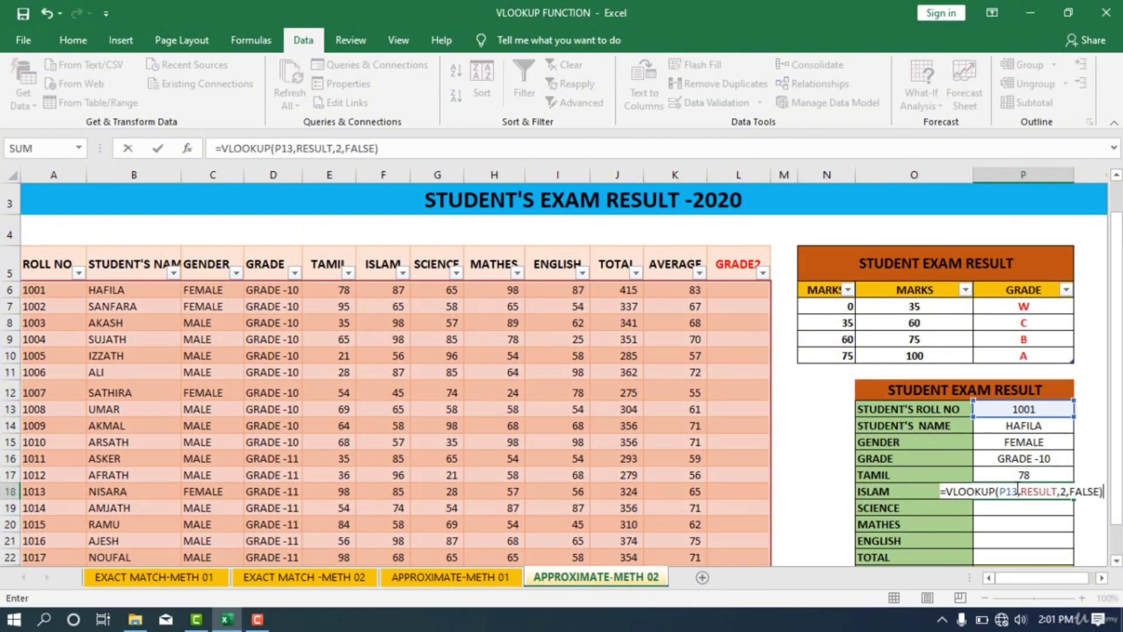
pyautogui.click(1063, 492)
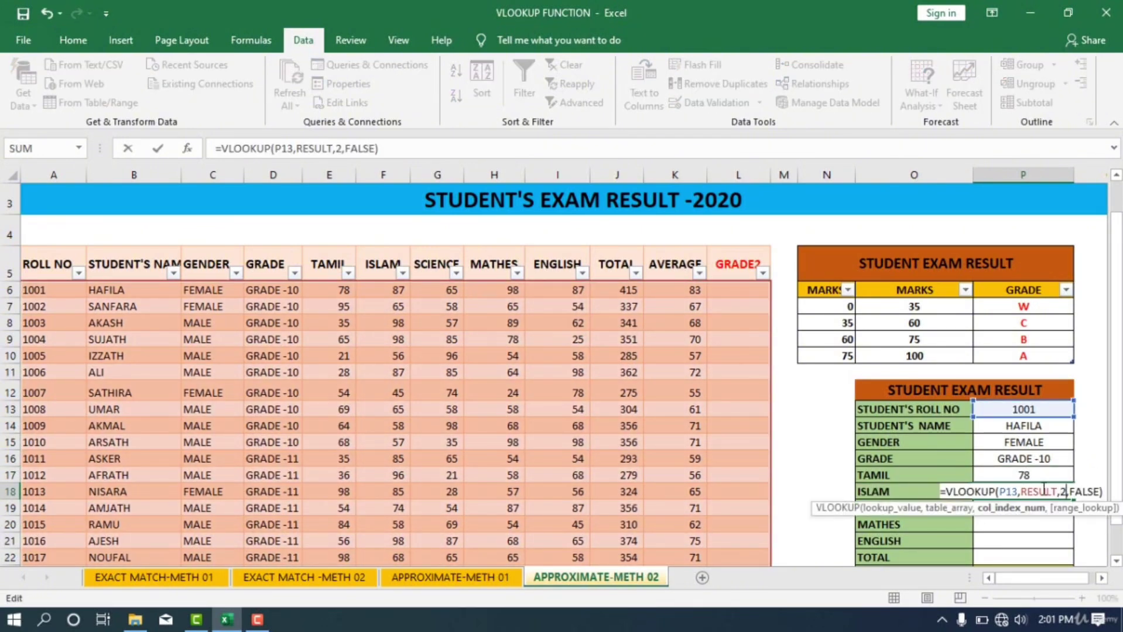
pyautogui.press('BackSpace')
pyautogui.write('6')
pyautogui.press('Return')
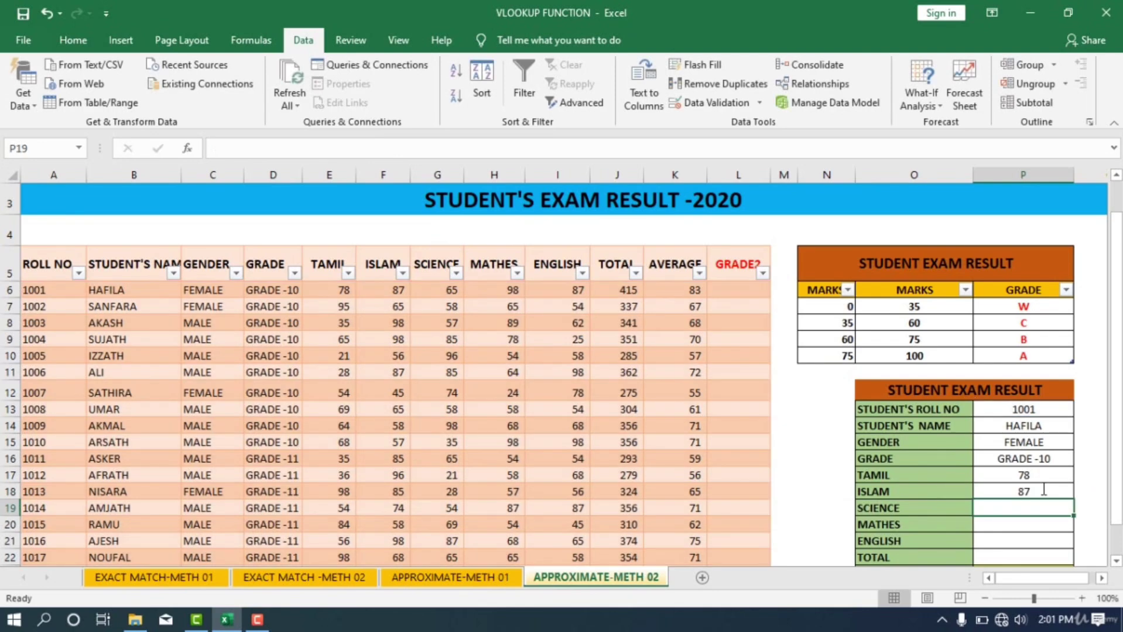
# Step: Paste the VLOOKUP formula into the SCIENCE cell P19 with its column index set to 7
pyautogui.doubleClick(1036, 510)
pyautogui.hotkey('ctrl', 'v')
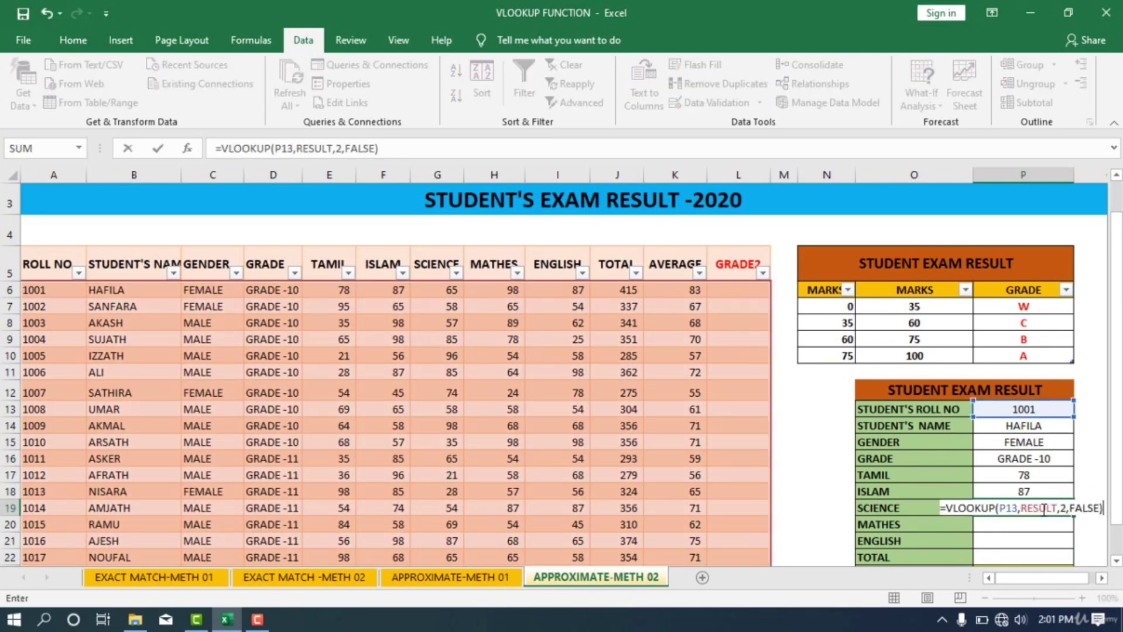
pyautogui.click(1068, 508)
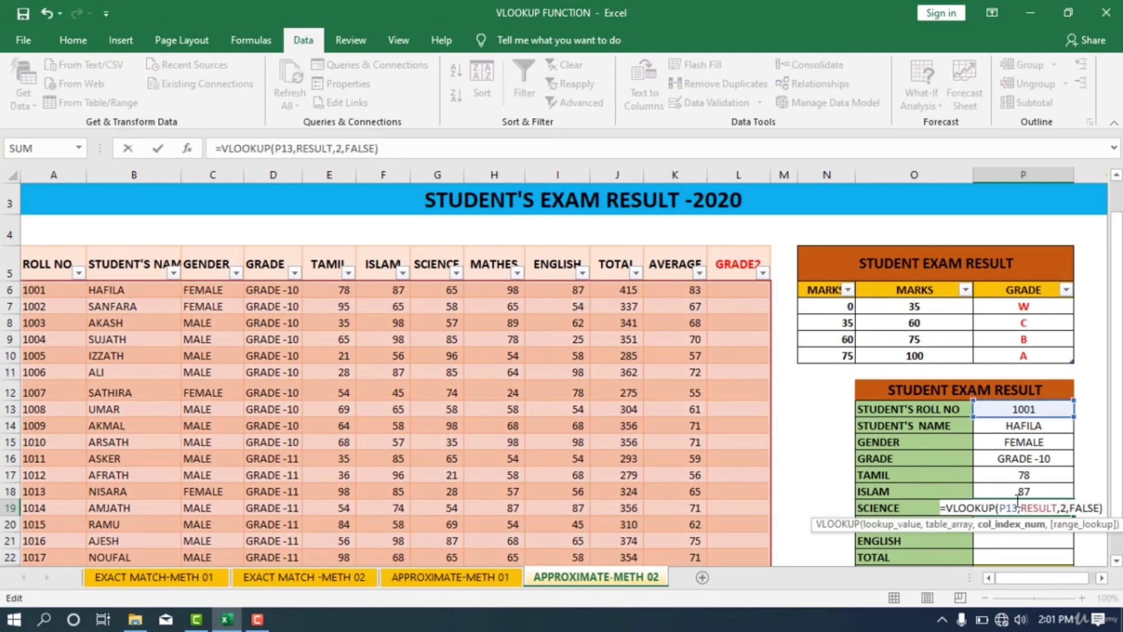
pyautogui.press('BackSpace')
pyautogui.press('BackSpace')
pyautogui.write('7,')
pyautogui.press('Return')
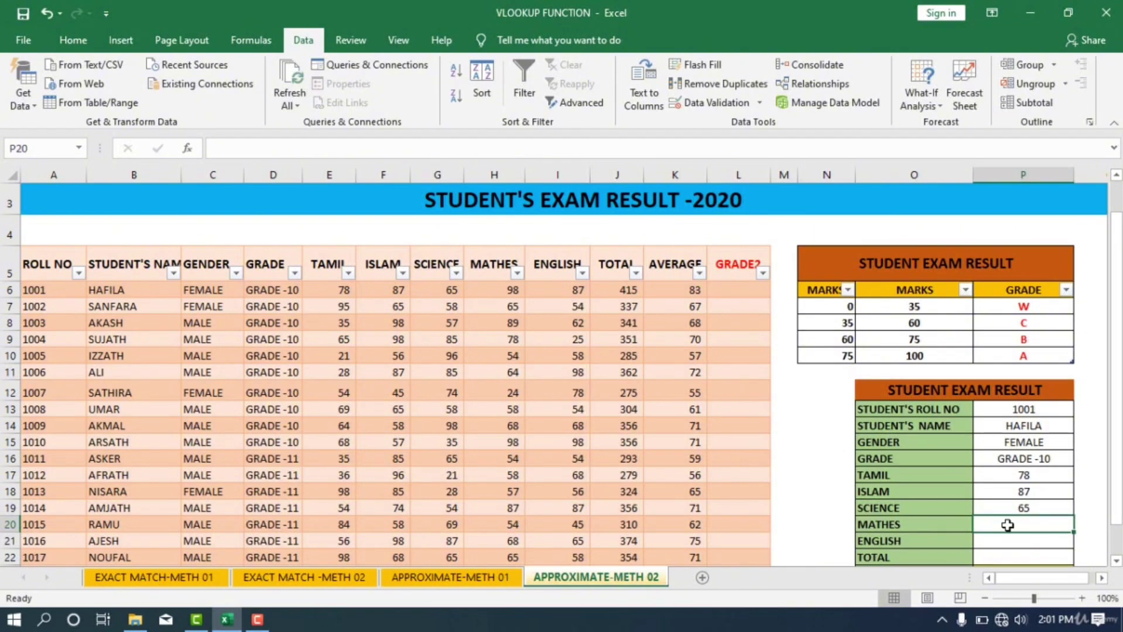
# Step: Paste the VLOOKUP formula into the MATHES cell P20 with its column index set to 8
pyautogui.doubleClick(1008, 525)
pyautogui.write('=VLOOKUP(P13,RESULT,2,FALSE)')
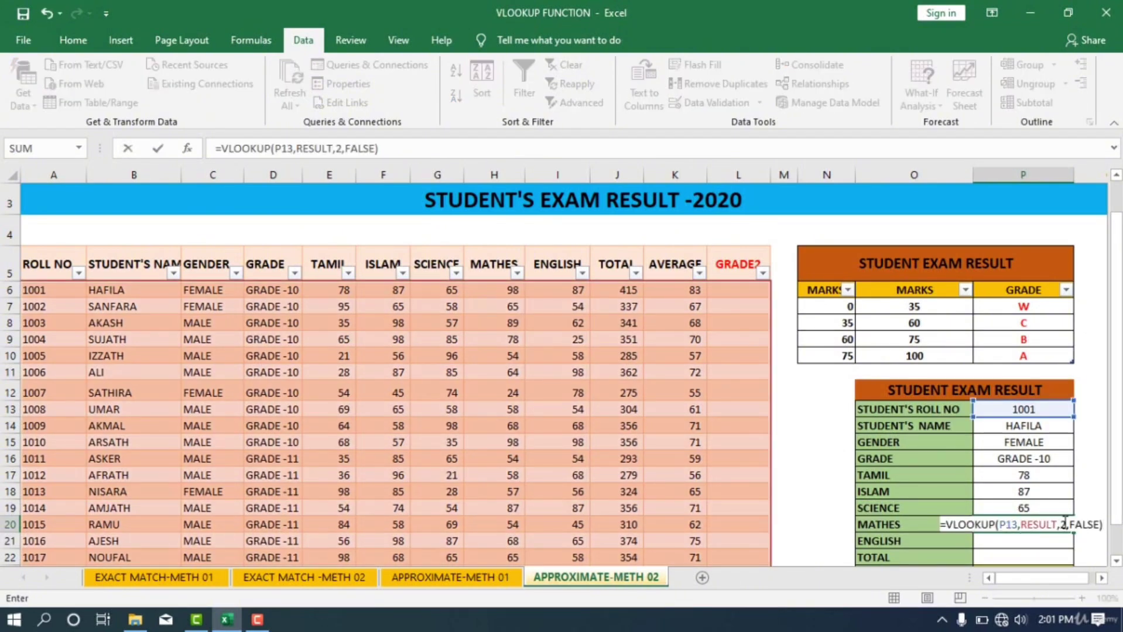
pyautogui.click(1065, 523)
pyautogui.press('BackSpace')
pyautogui.write('8')
pyautogui.press('Return')
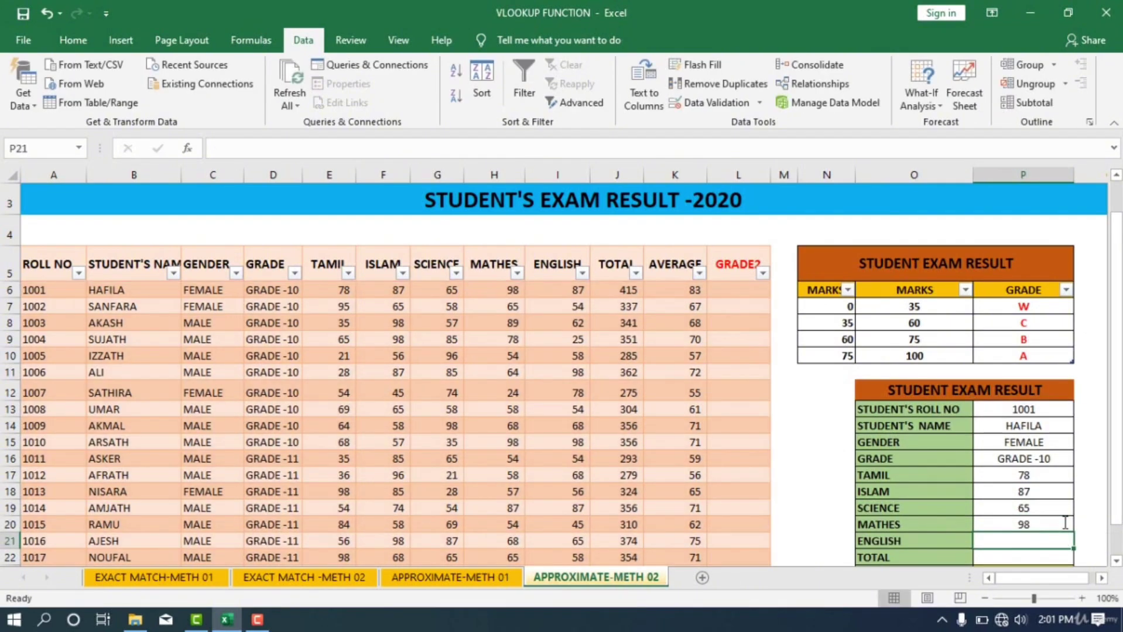
# Step: Paste the VLOOKUP formula into the ENGLISH cell P21 with its column index set to 9
pyautogui.doubleClick(1010, 538)
pyautogui.write('=VLOOKUP(P13,RESULT,2,FALSE)')
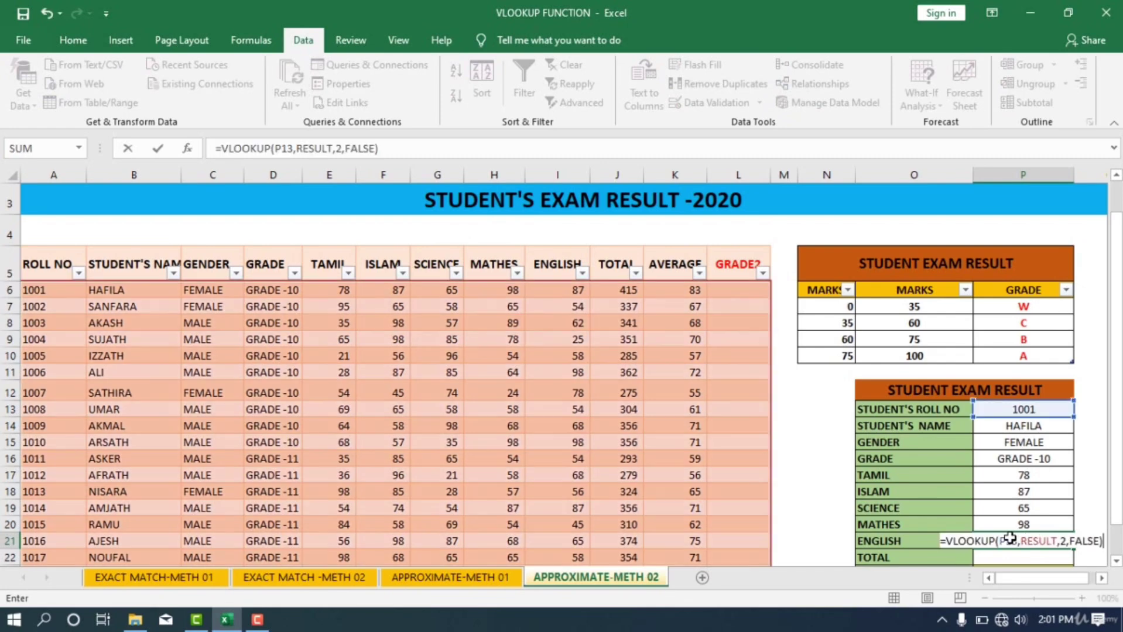
pyautogui.press('BackSpace')
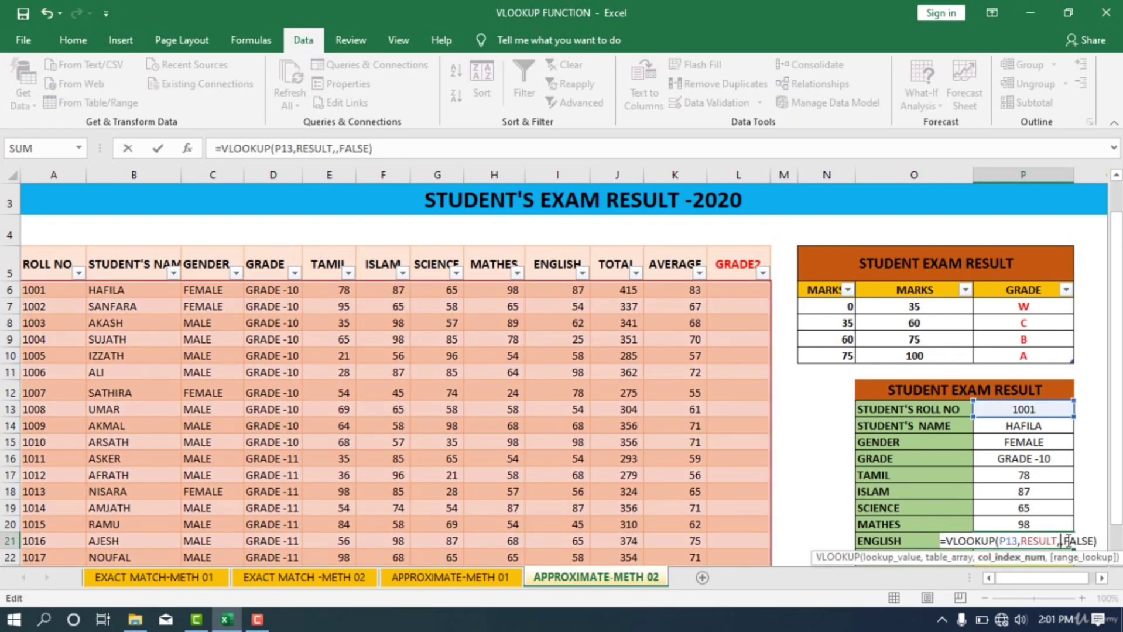
pyautogui.write('9')
pyautogui.press('Return')
# Step: Paste the VLOOKUP formula into the TOTAL cell P22 with its column index set to 10
pyautogui.scroll(-1, 989, 525)
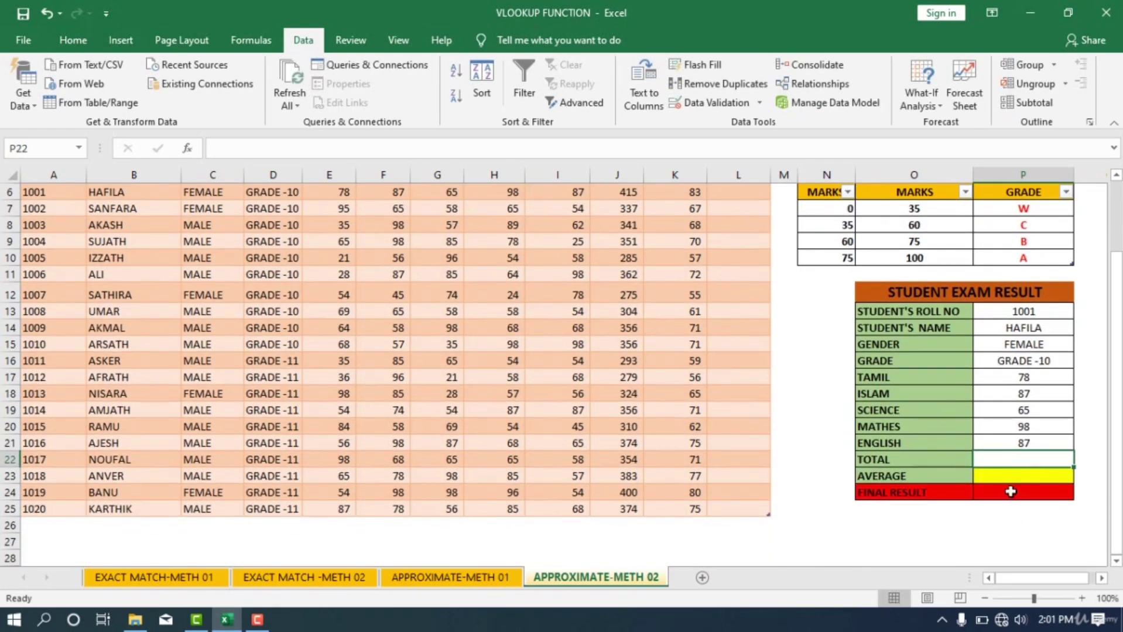
pyautogui.doubleClick(1009, 463)
pyautogui.write('=VLOOKUP(P13,RESULT,2,FALSE)')
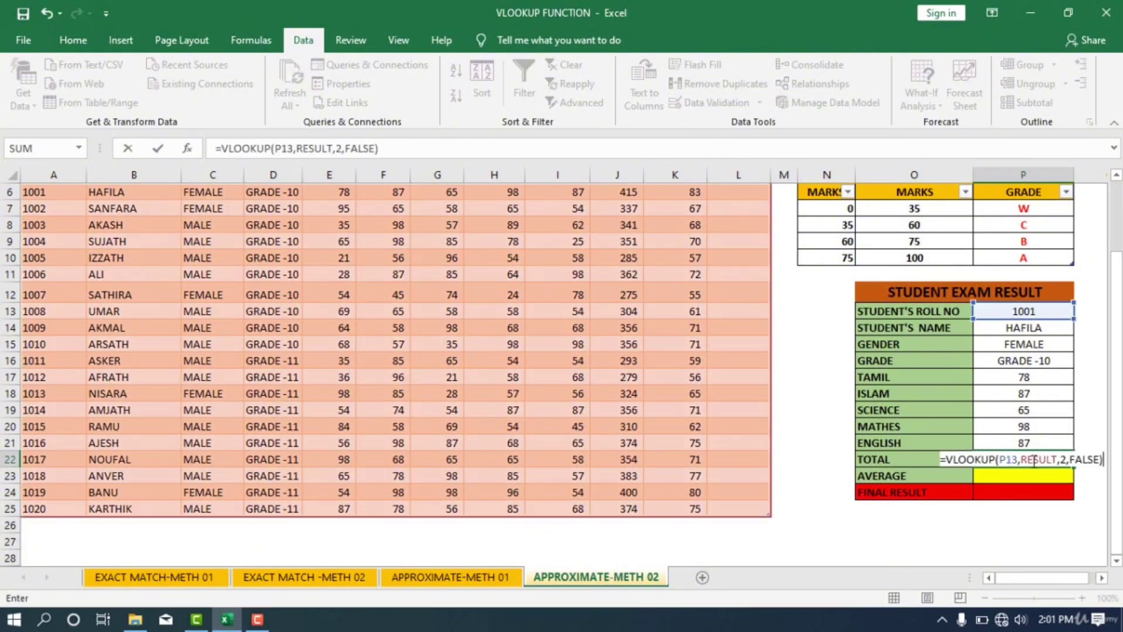
pyautogui.click(1064, 459)
pyautogui.press('BackSpace')
pyautogui.write('10')
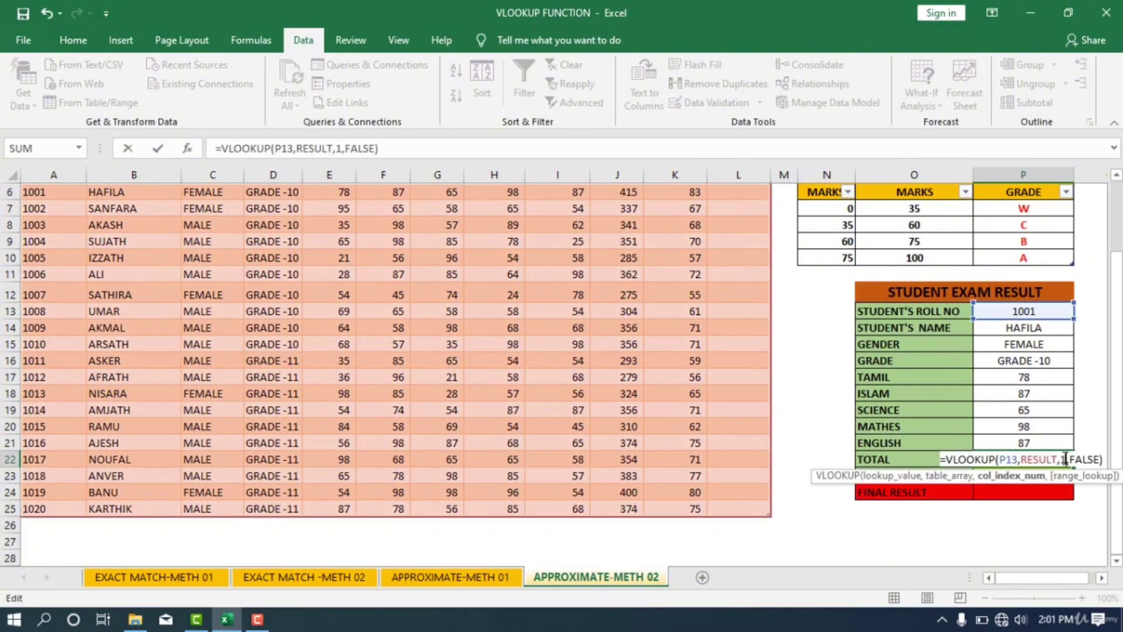
pyautogui.press('Return')
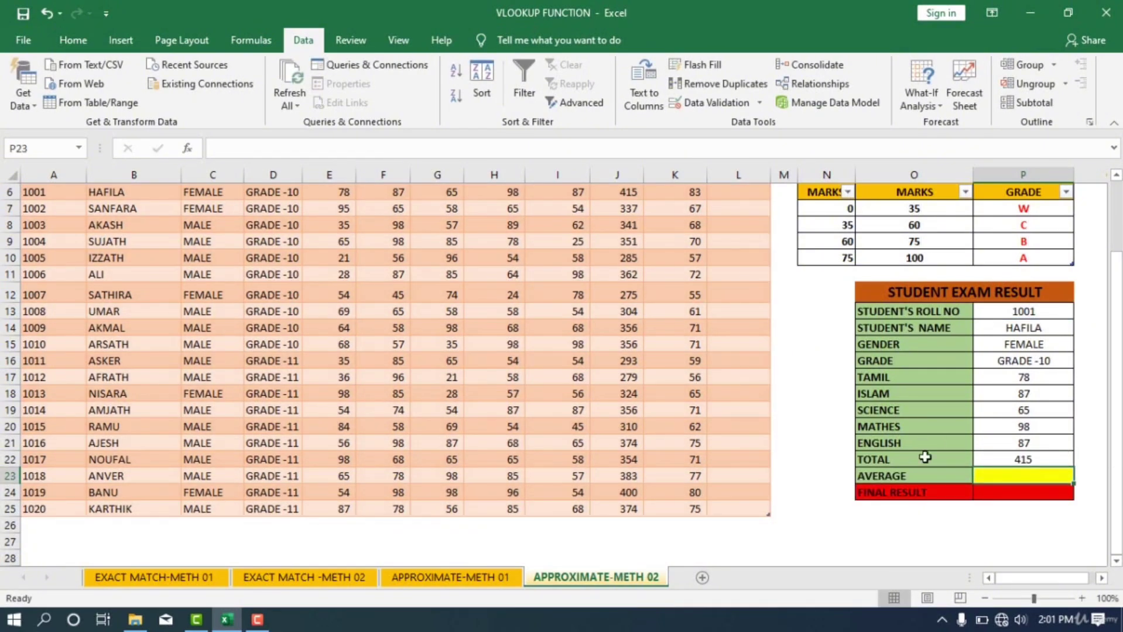
# Step: Paste the VLOOKUP formula into the AVERAGE cell P23 with its column index set to 11
pyautogui.write('=VLOOKUP(P13,RESULT,2,FALSE)')
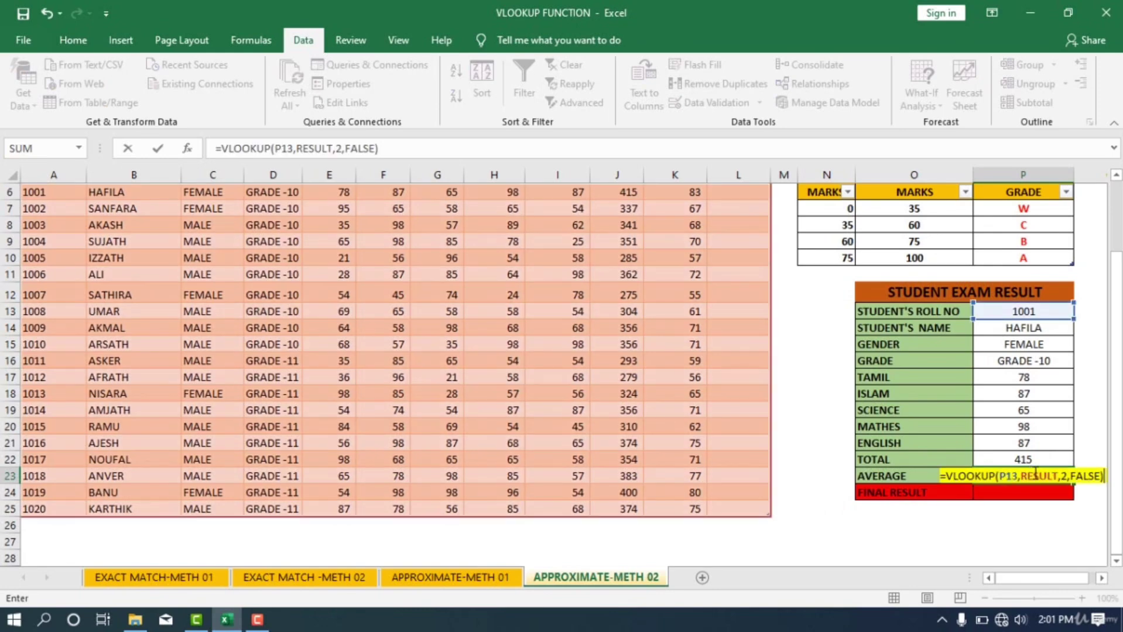
pyautogui.click(1064, 476)
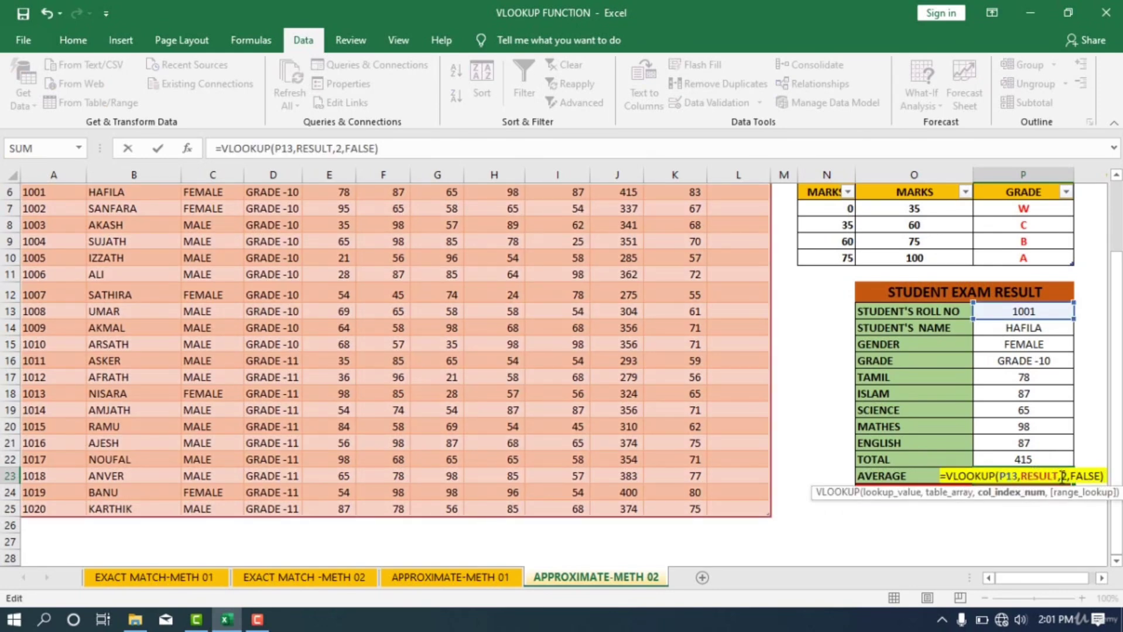
pyautogui.press('BackSpace')
pyautogui.write('1001')
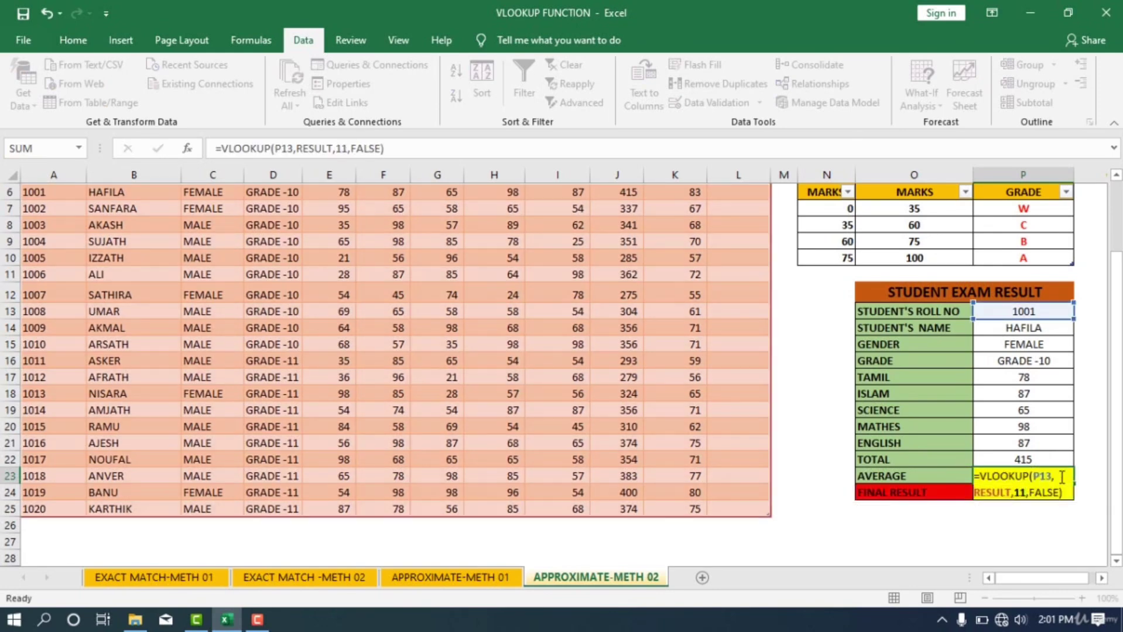
pyautogui.press('Return')
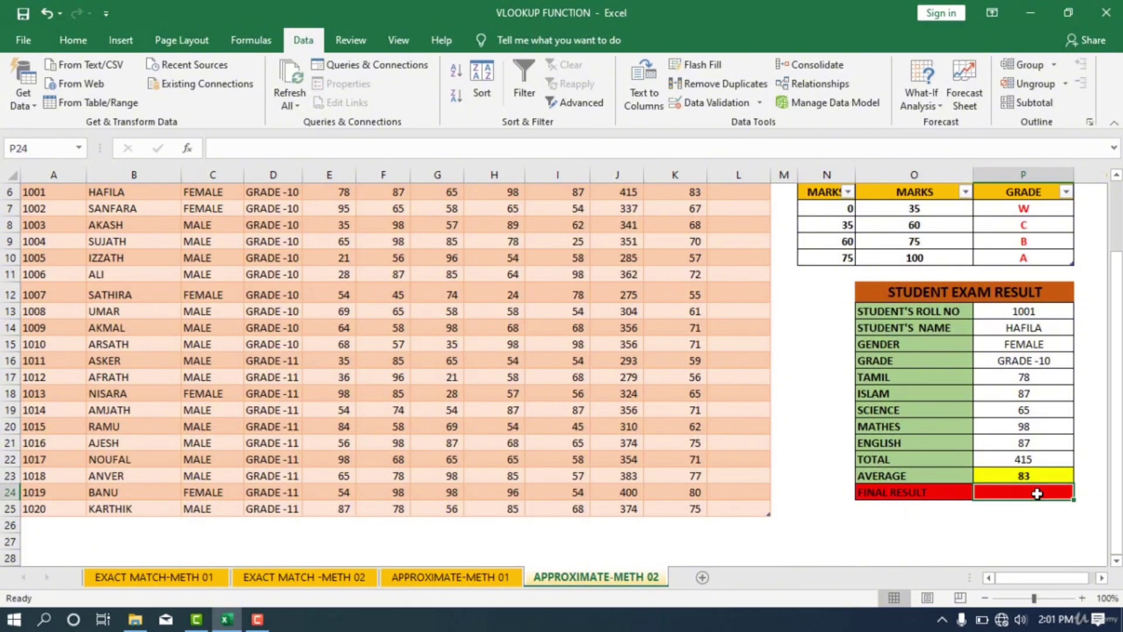
# Step: Start a VLOOKUP formula in the FINAL RESULT cell P24 with the average in P23 as the lookup value
pyautogui.scroll(1, 1037, 494)
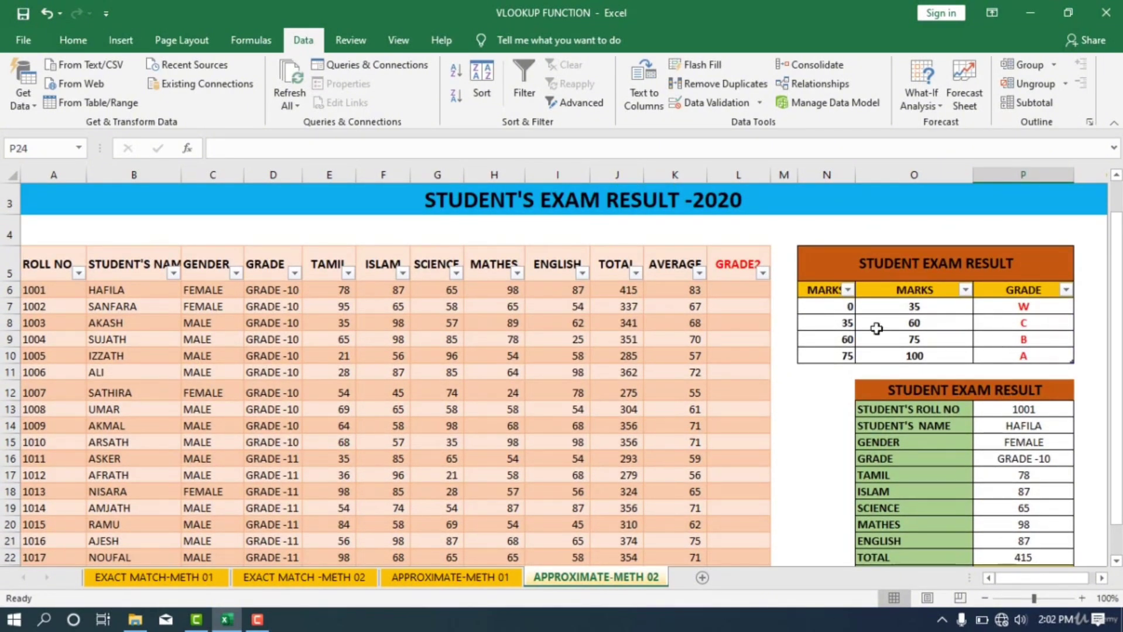
pyautogui.scroll(-1, 884, 319)
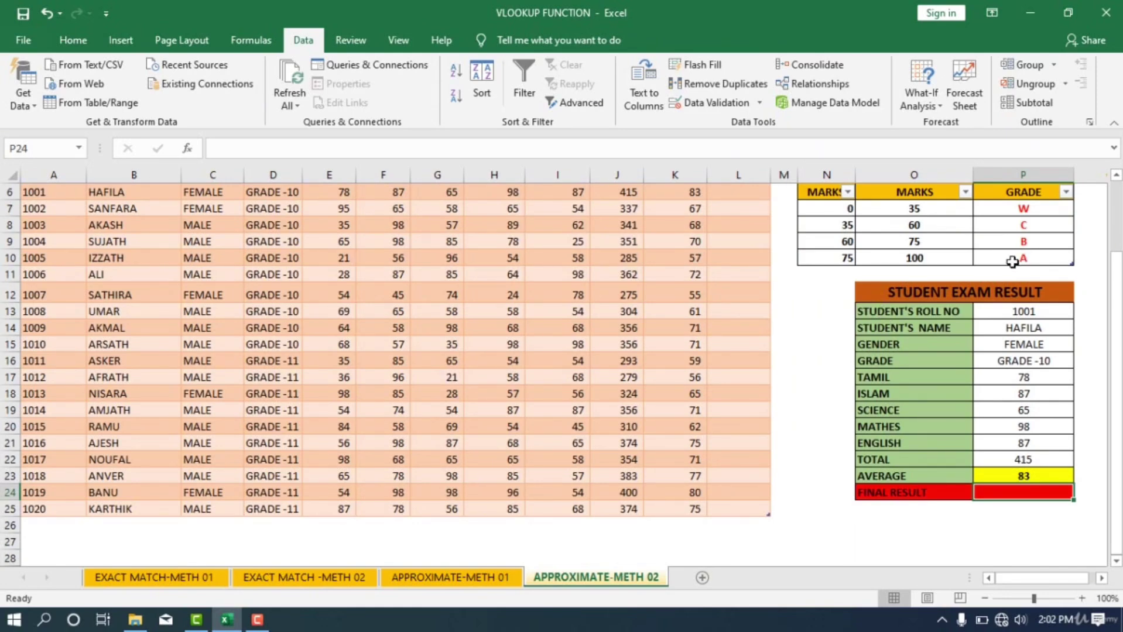
pyautogui.scroll(2, 1013, 261)
pyautogui.scroll(-2, 1013, 262)
pyautogui.scroll(2, 1013, 264)
pyautogui.scroll(-2, 1013, 351)
pyautogui.write('=VLO')
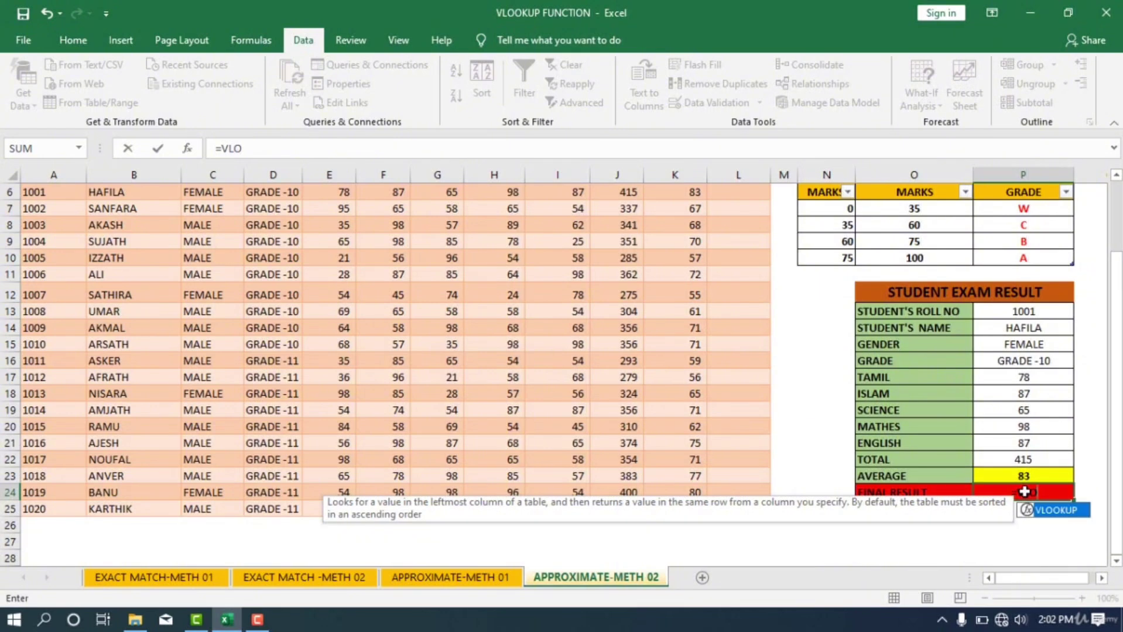
pyautogui.write('OKU')
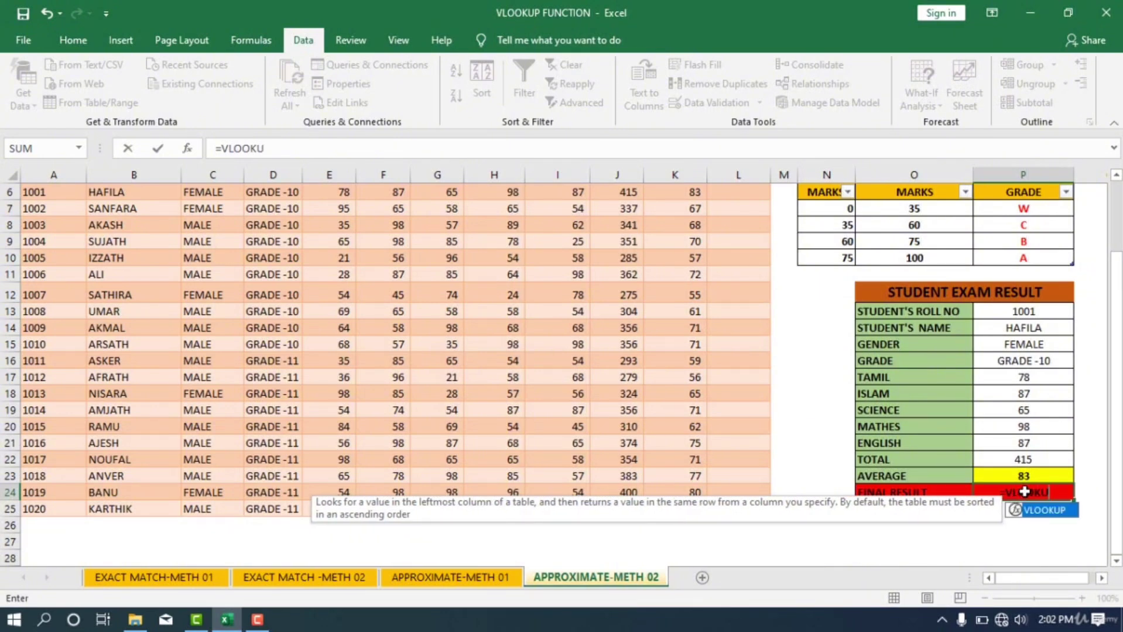
pyautogui.write('P(')
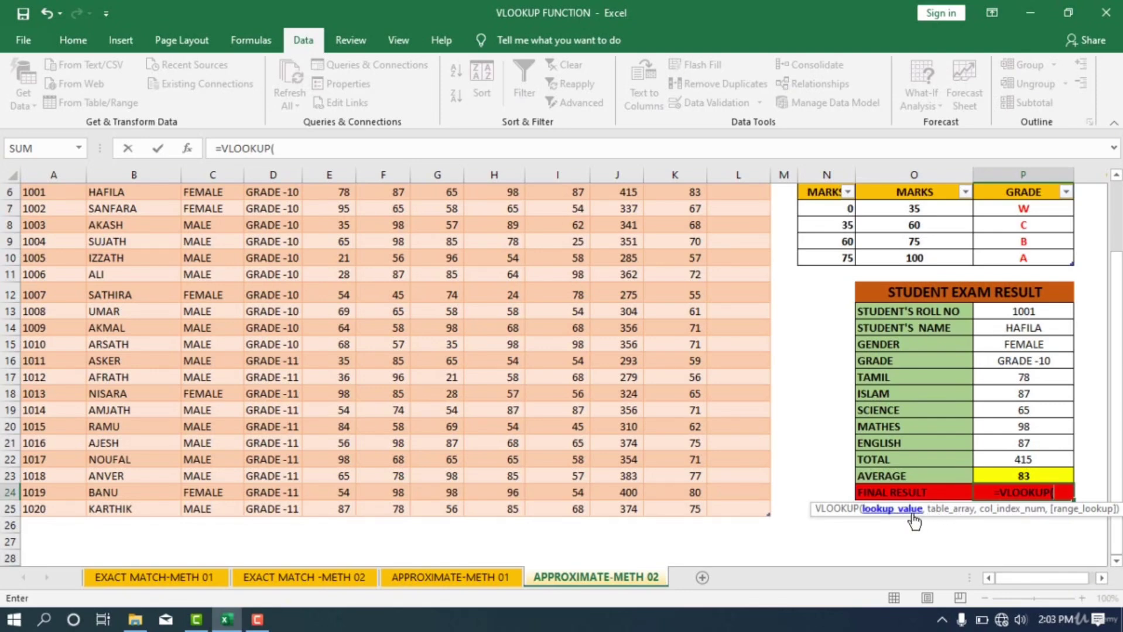
pyautogui.click(1038, 476)
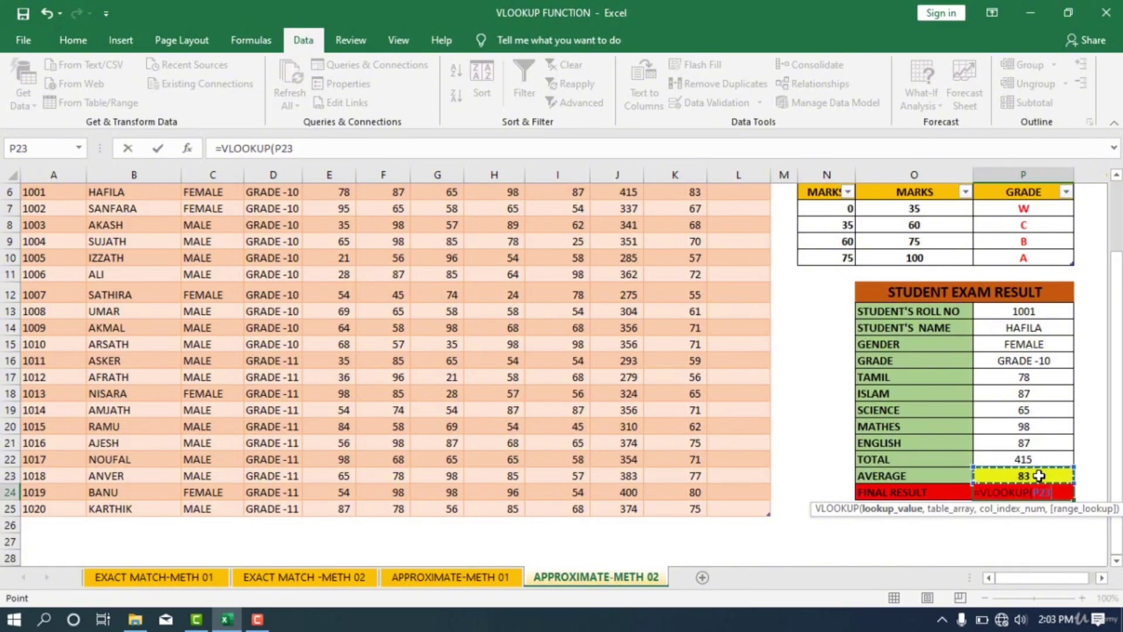
pyautogui.write(',')
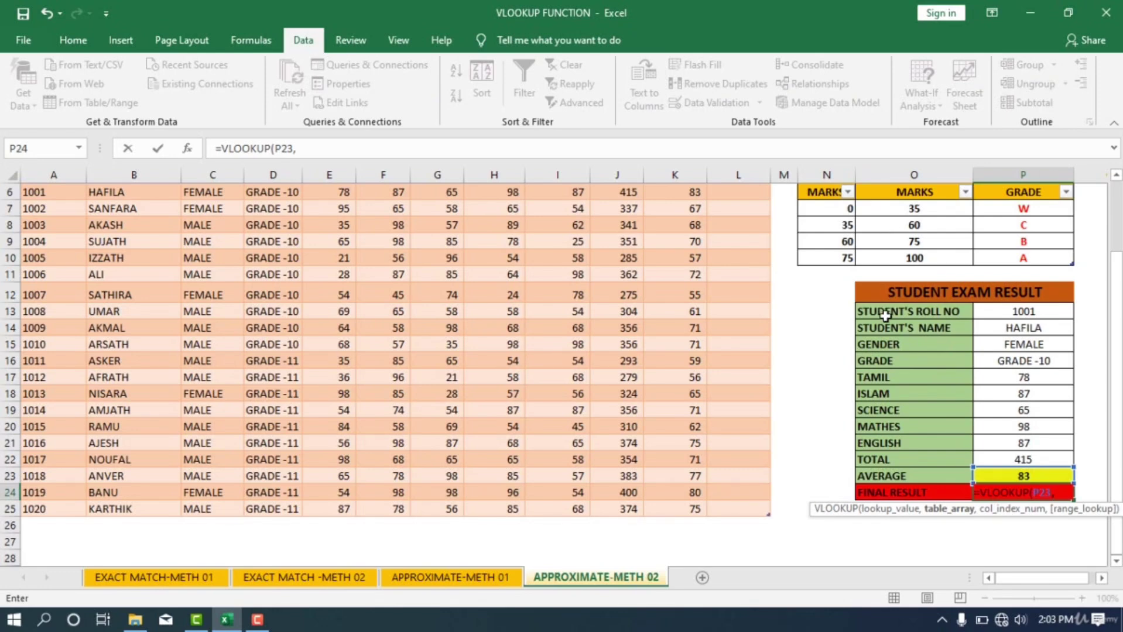
# Step: Complete the FINAL RESULT formula with the table GRADE, column index 3 and TRUE for an approximate match
pyautogui.write('GR')
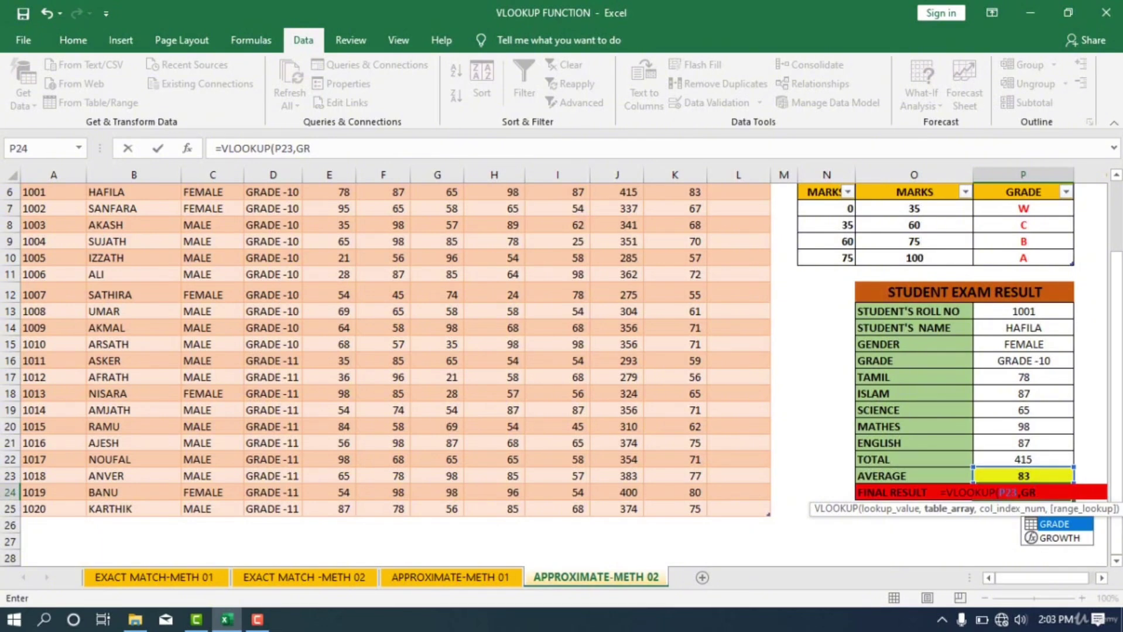
pyautogui.doubleClick(1051, 525)
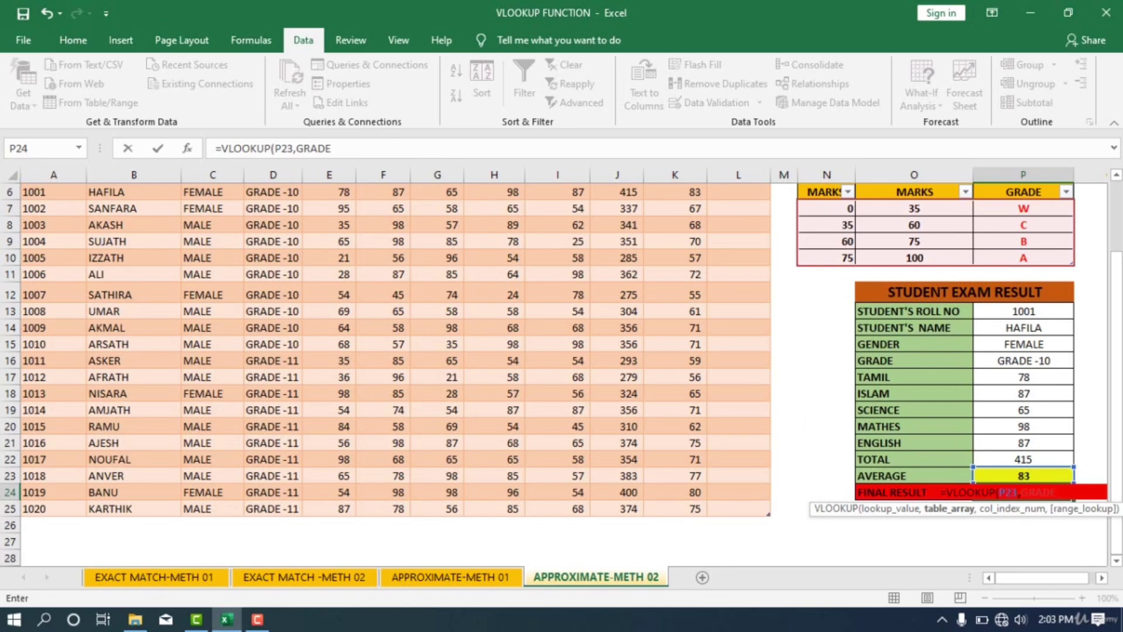
pyautogui.write(',')
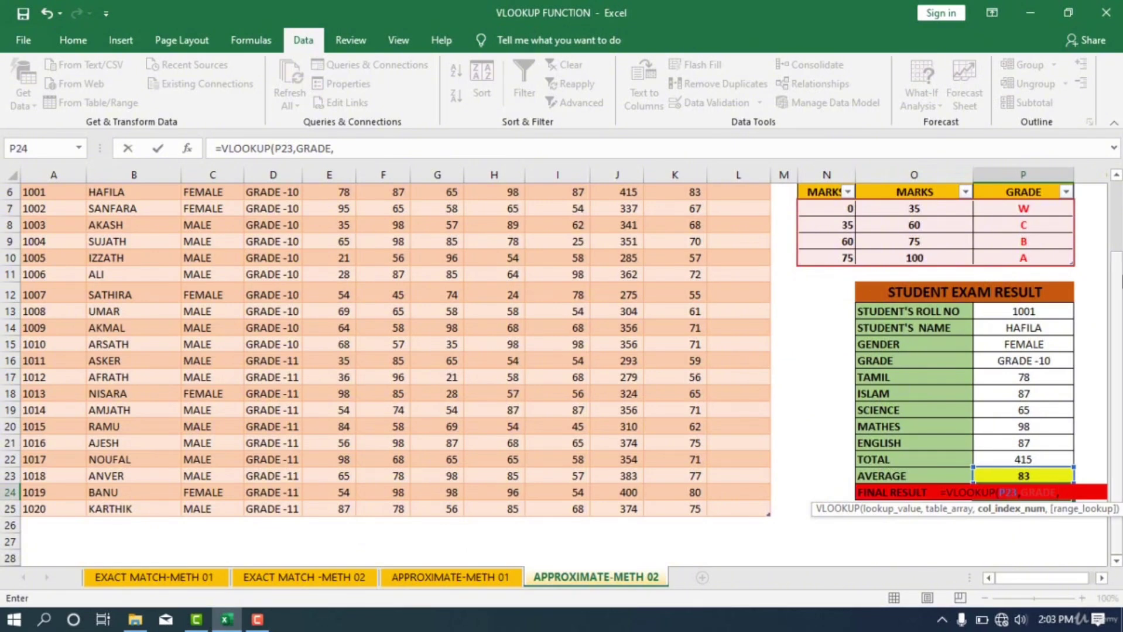
pyautogui.scroll(1, 886, 195)
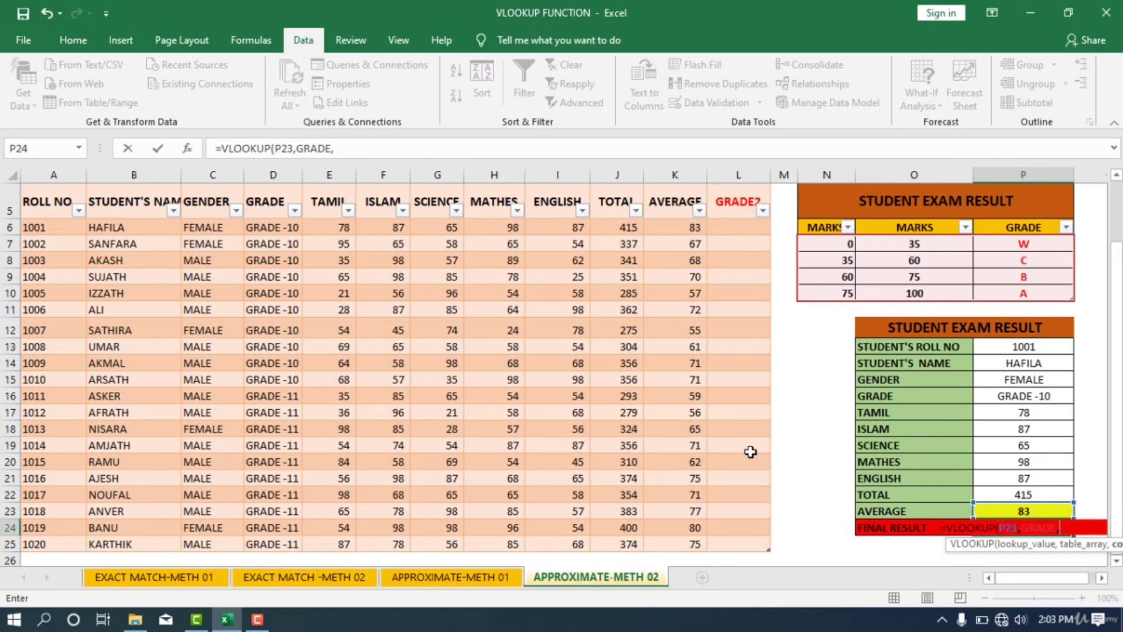
pyautogui.write('3,')
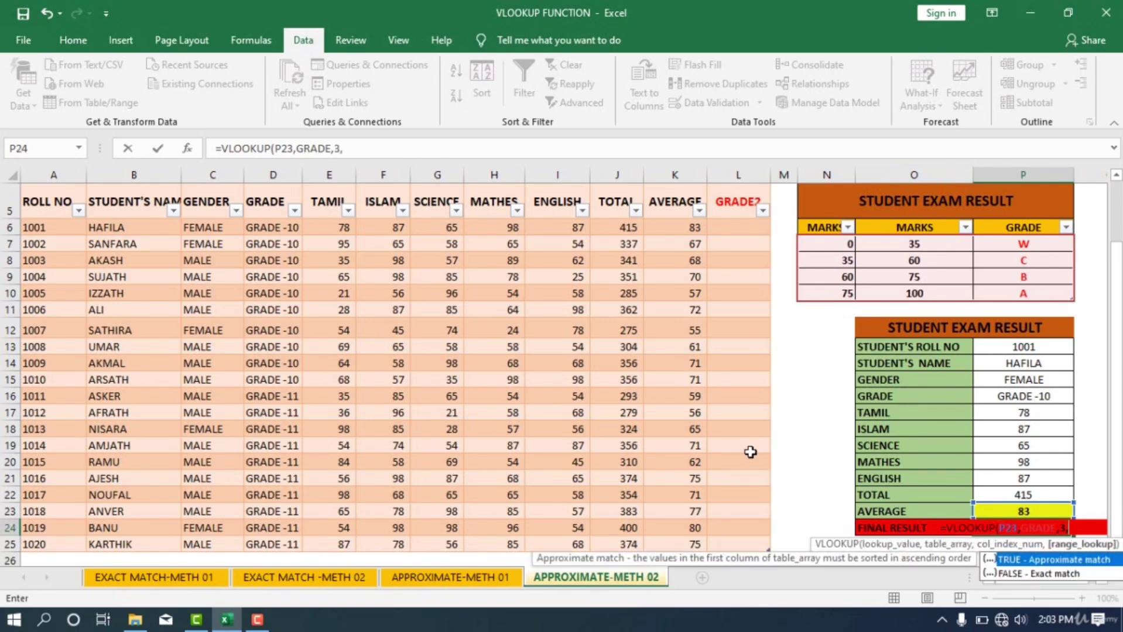
pyautogui.doubleClick(1029, 560)
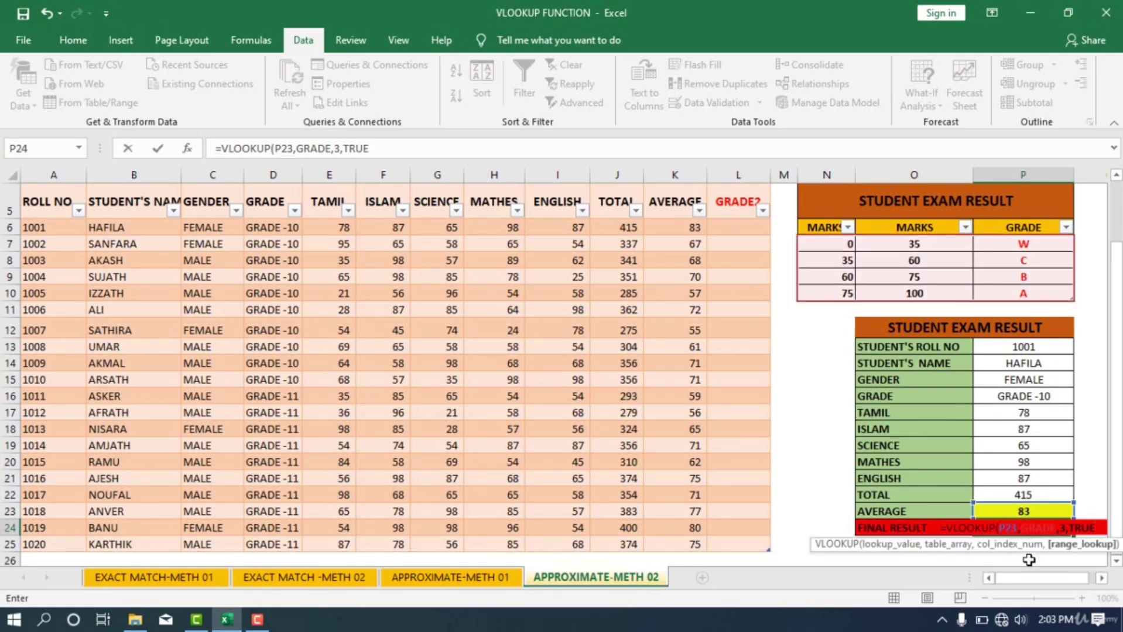
pyautogui.press('Return')
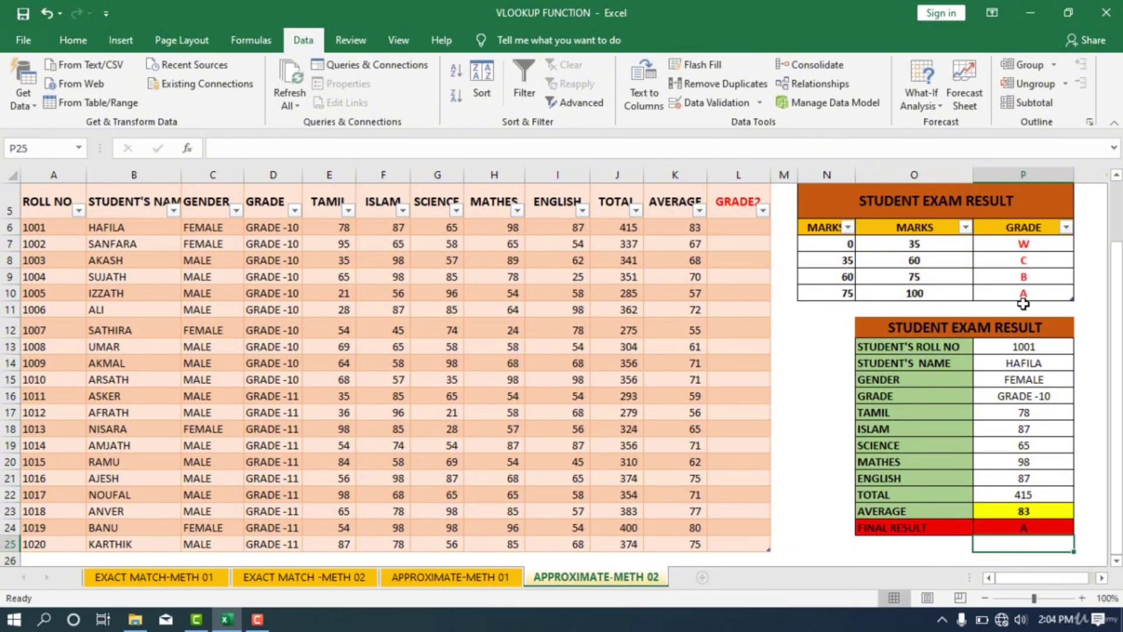
# Step: Choose roll number 1002 in the STUDENT'S ROLL NO cell P13 to test the result form
pyautogui.click(1026, 346)
pyautogui.click(1087, 351)
pyautogui.click(1011, 358)
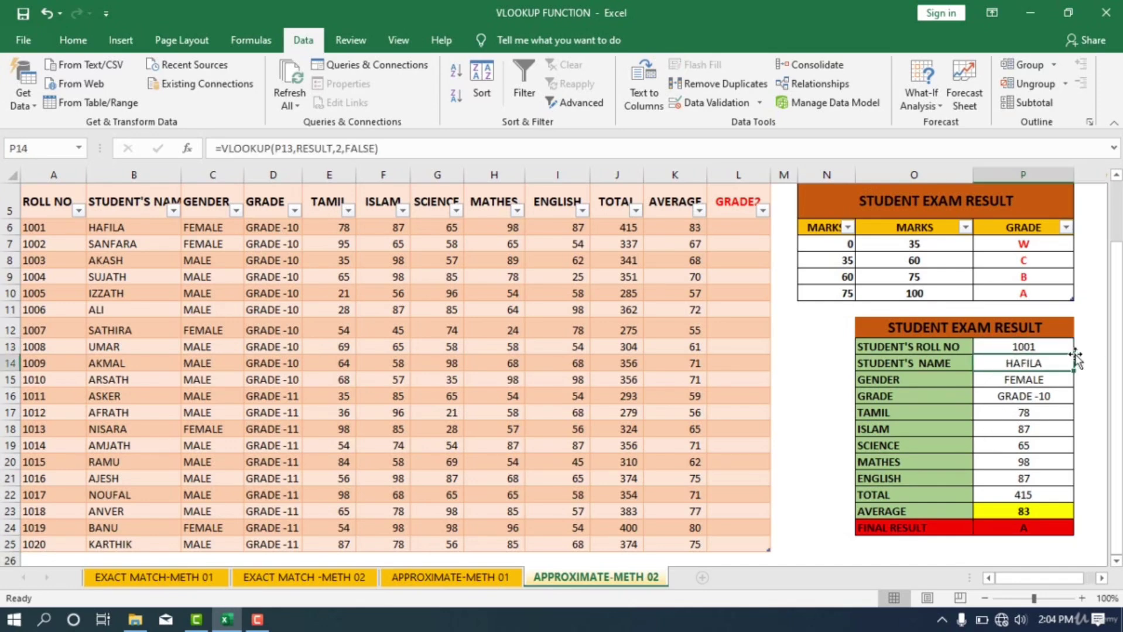
pyautogui.click(1051, 349)
pyautogui.click(1080, 347)
pyautogui.click(1065, 366)
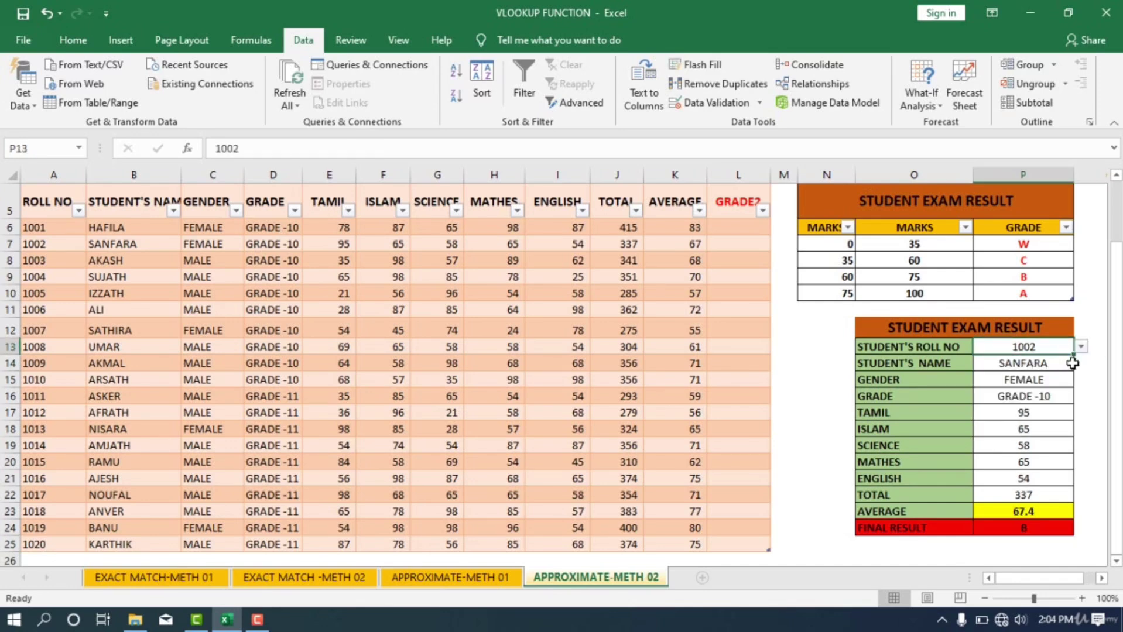
# Step: Choose roll number 1004 in cell P13 and review the student's marks and final result against the grade table
pyautogui.click(1081, 356)
pyautogui.click(1060, 351)
pyautogui.click(1080, 348)
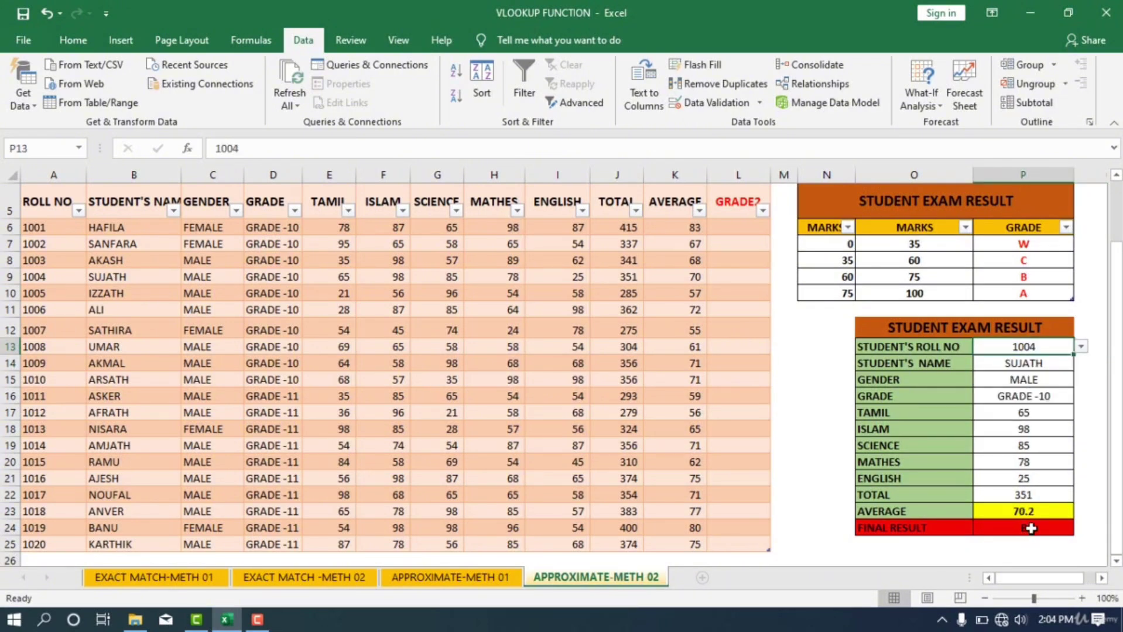
pyautogui.scroll(1, 937, 522)
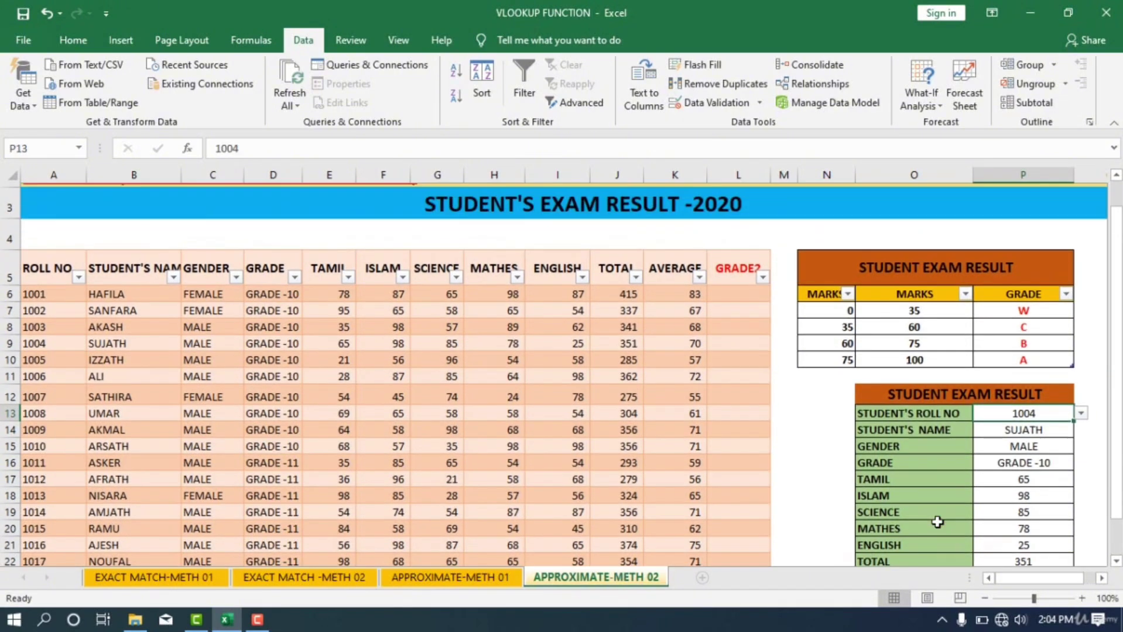
pyautogui.scroll(-1, 937, 522)
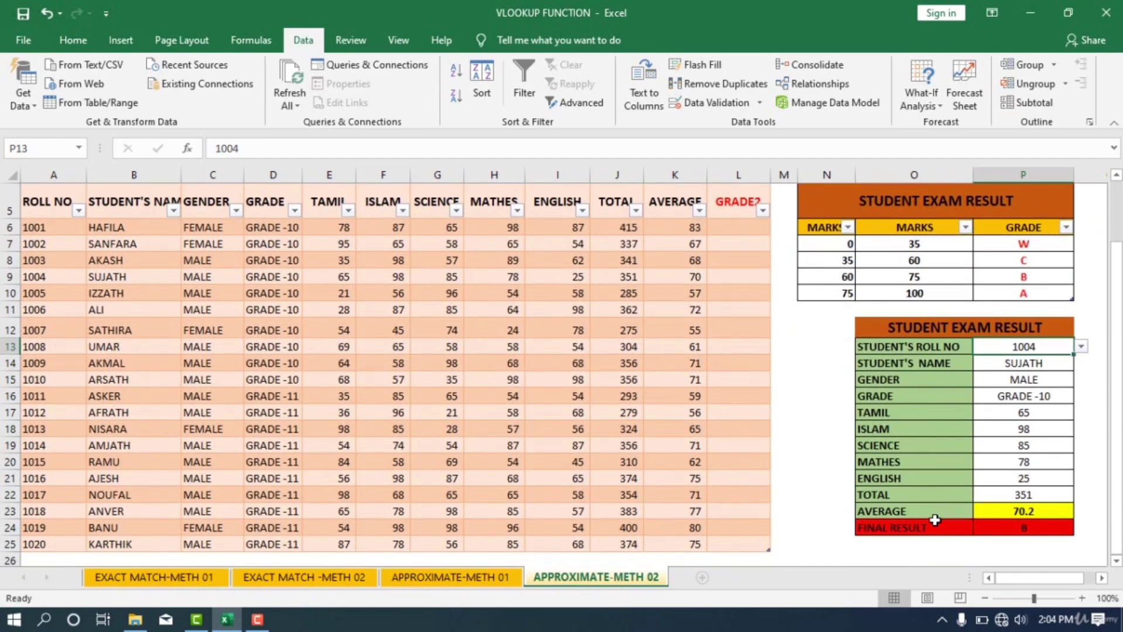
# Step: Start a VLOOKUP formula in the first GRADE? cell L6 with that row's AVERAGE as the lookup value
pyautogui.scroll(1, 844, 483)
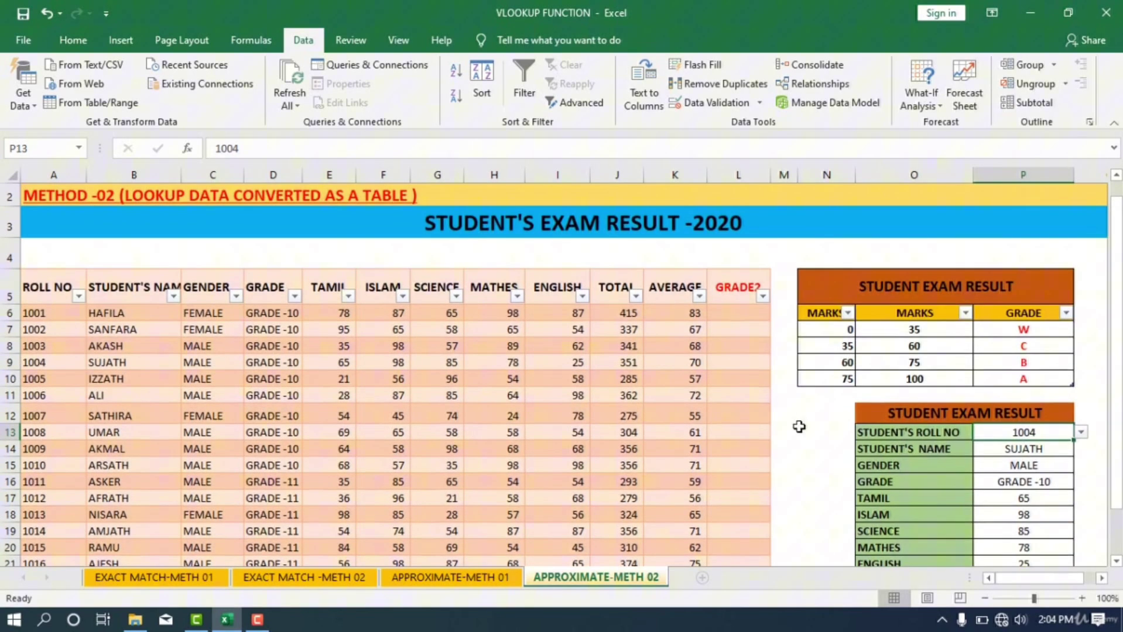
pyautogui.click(745, 316)
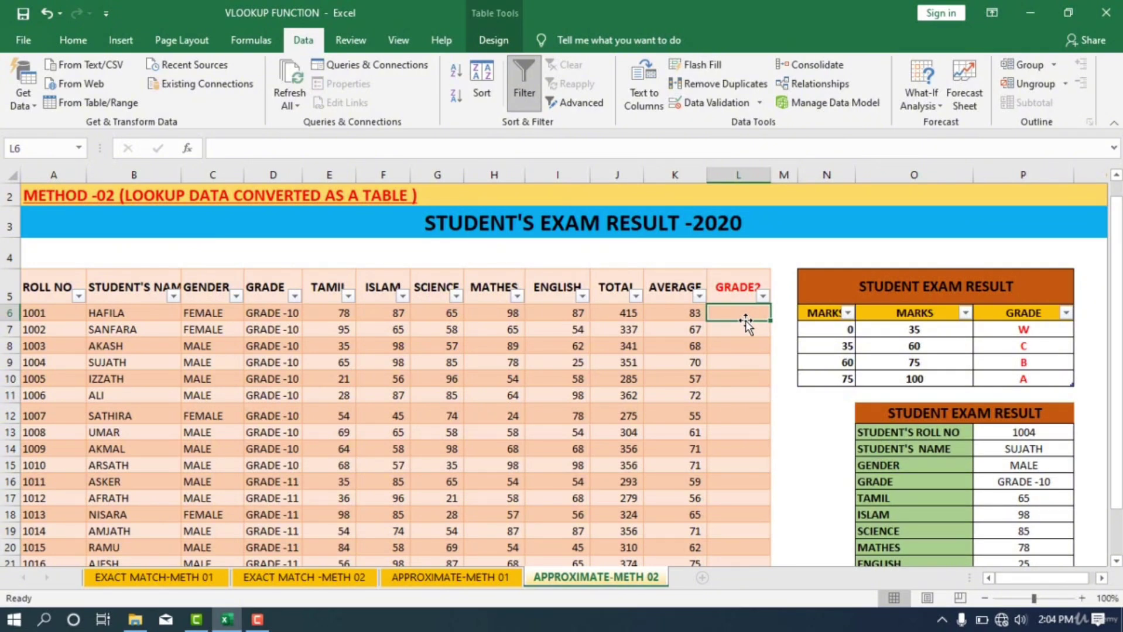
pyautogui.write('=')
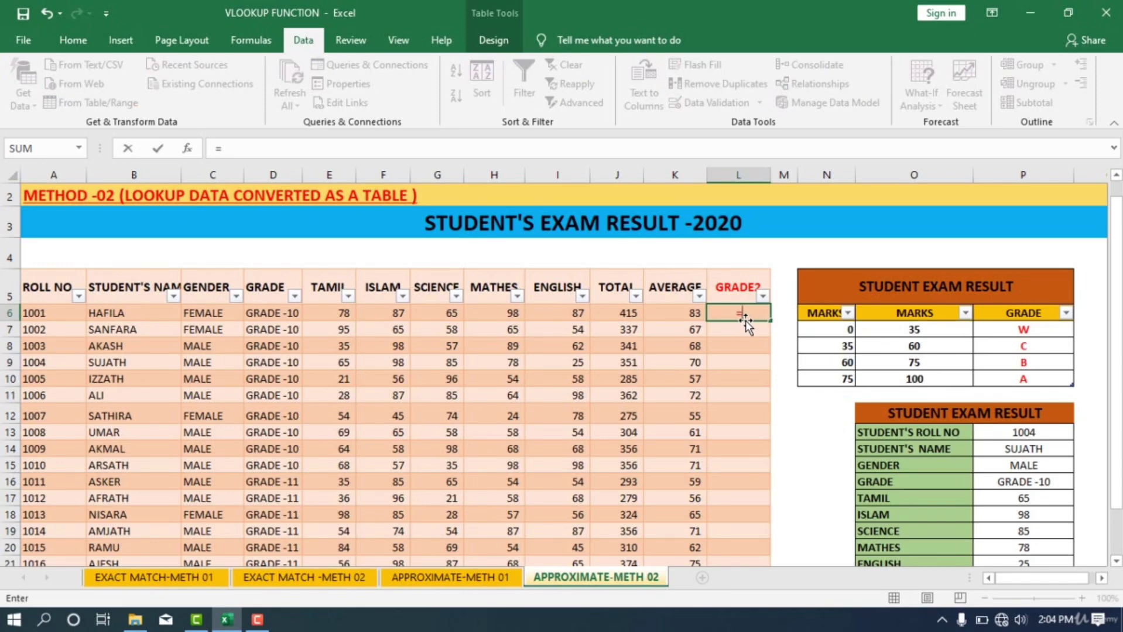
pyautogui.write('VLOOKUP')
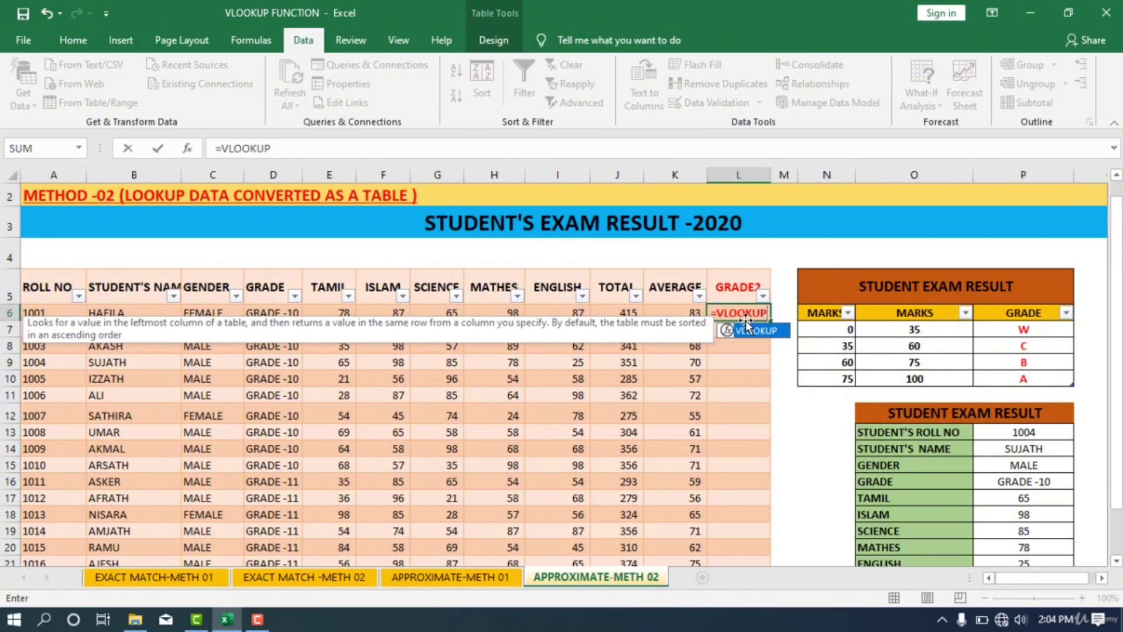
pyautogui.press('Tab')
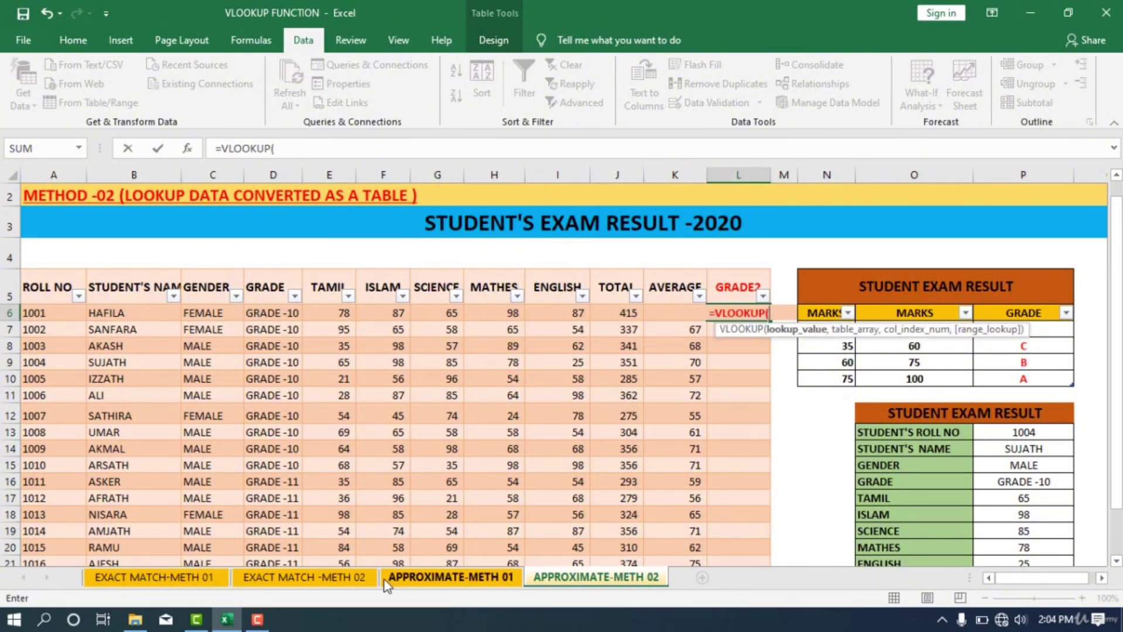
pyautogui.click(665, 318)
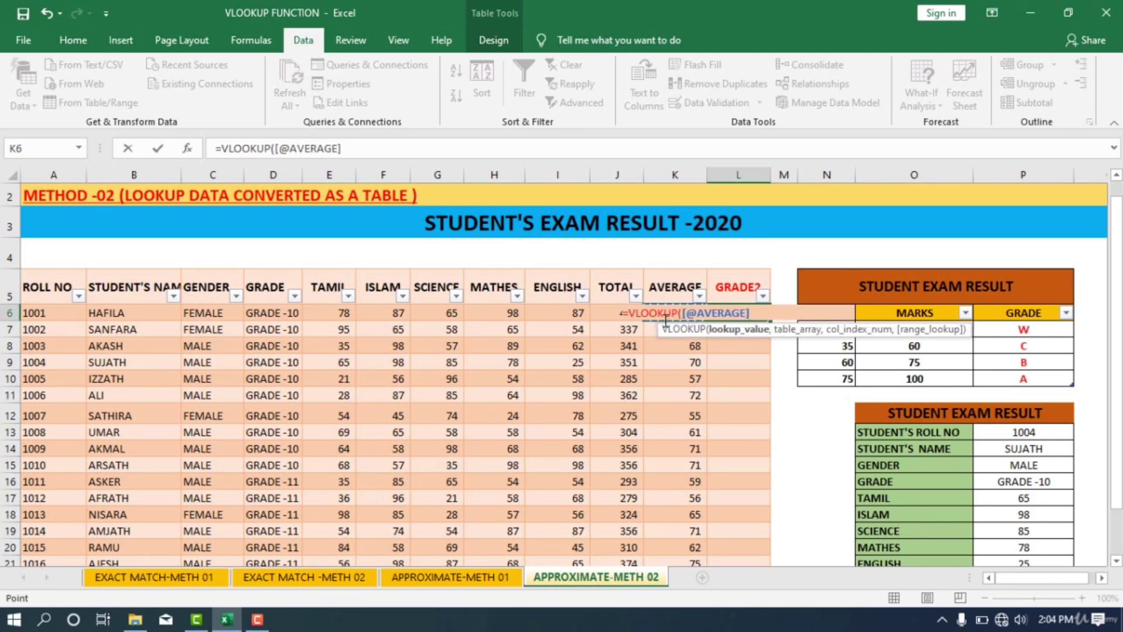
pyautogui.write(',')
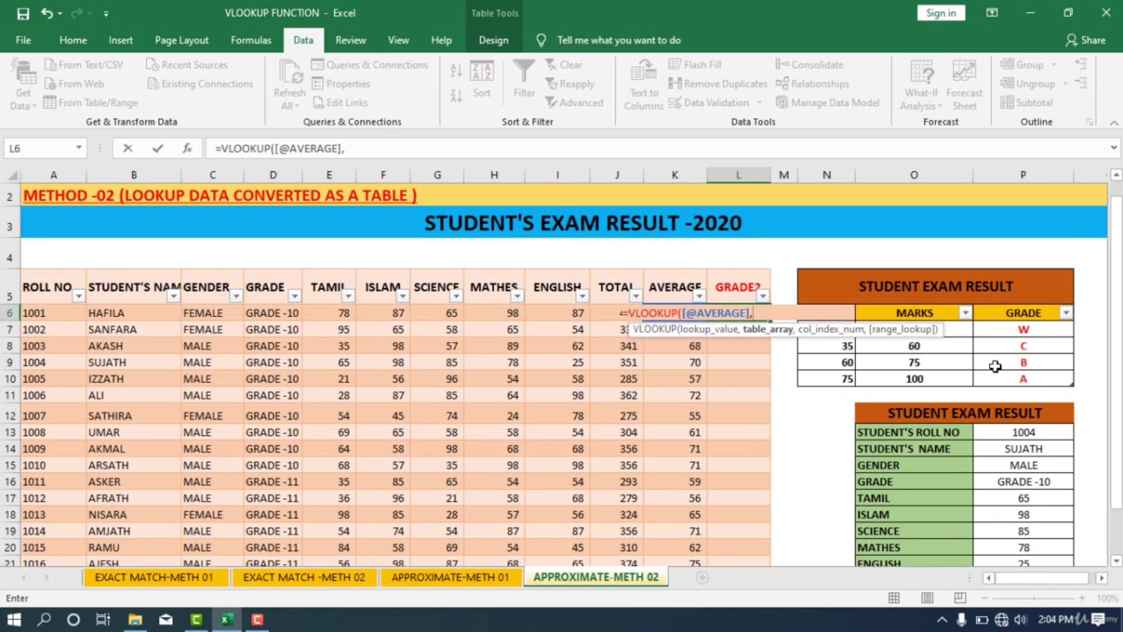
# Step: Add the table GRADE as the table array and 3 as the column index to the VLOOKUP formula in L6
pyautogui.write('GRA')
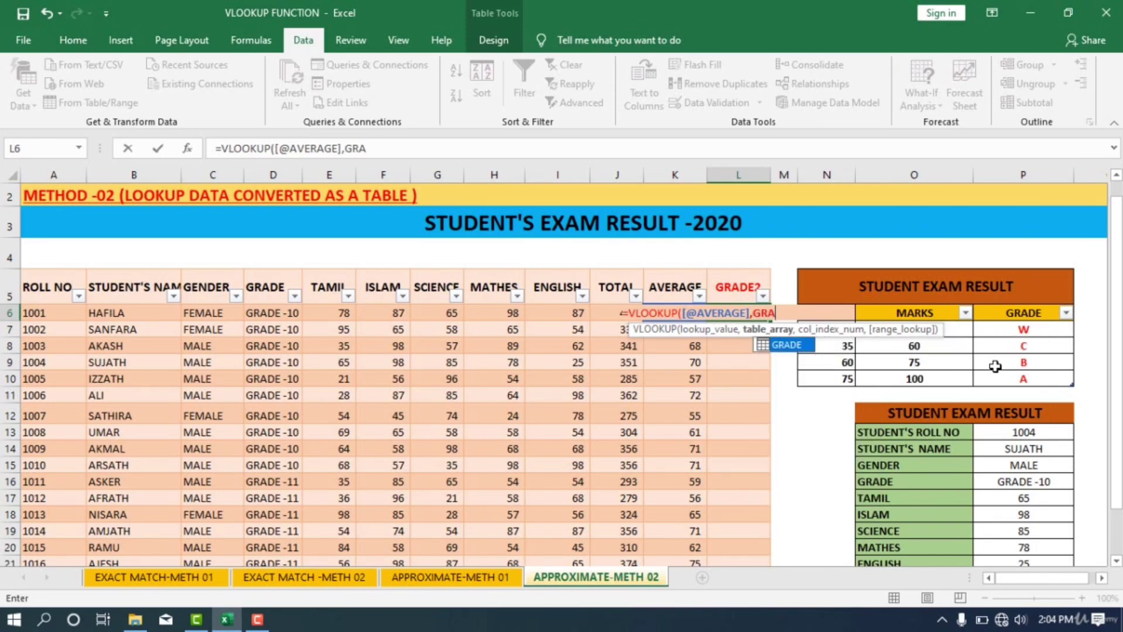
pyautogui.doubleClick(797, 347)
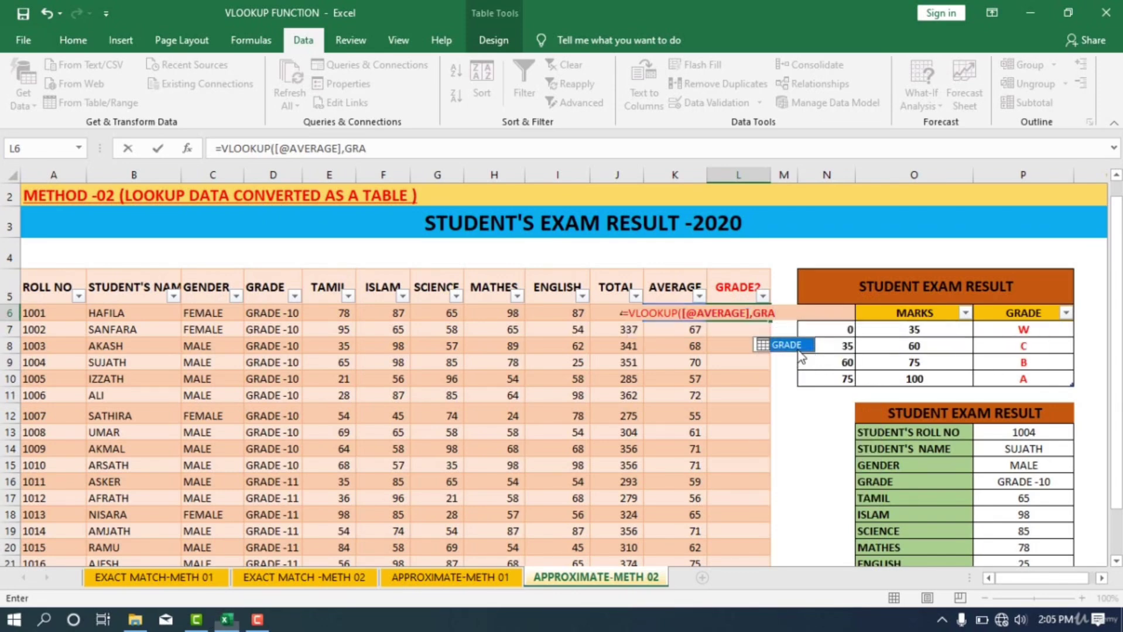
pyautogui.write(',')
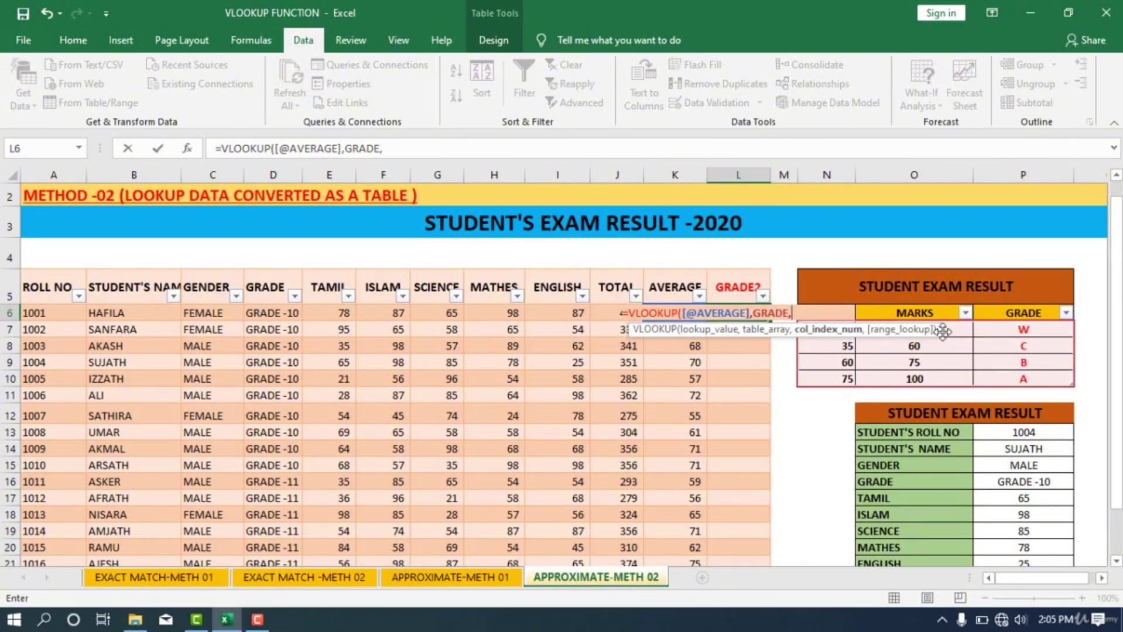
pyautogui.write('3,')
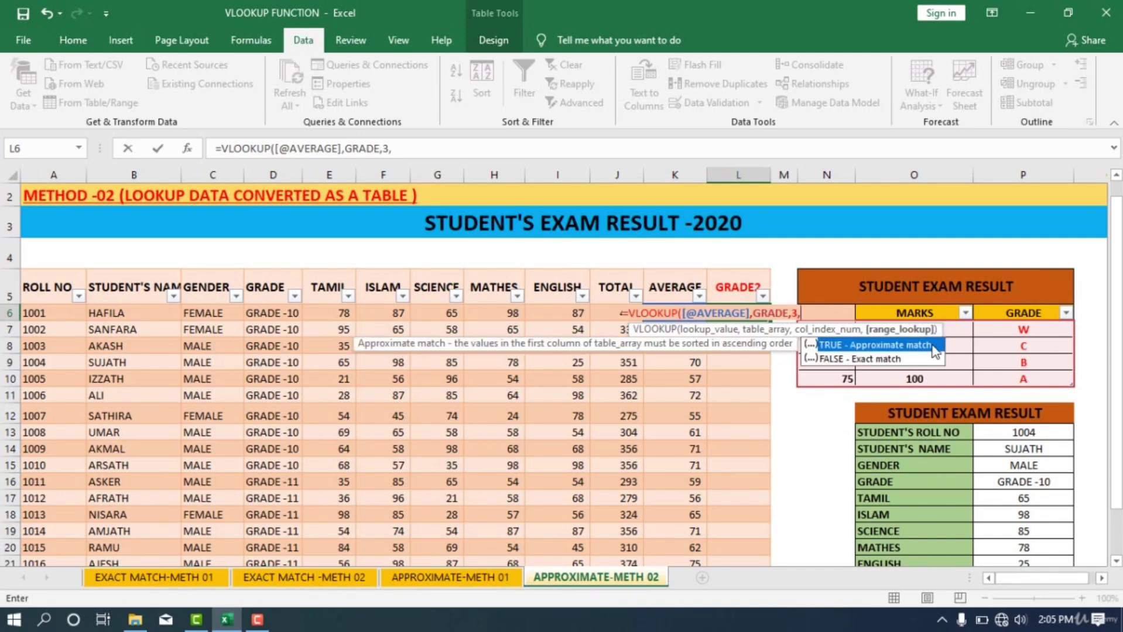
pyautogui.doubleClick(934, 348)
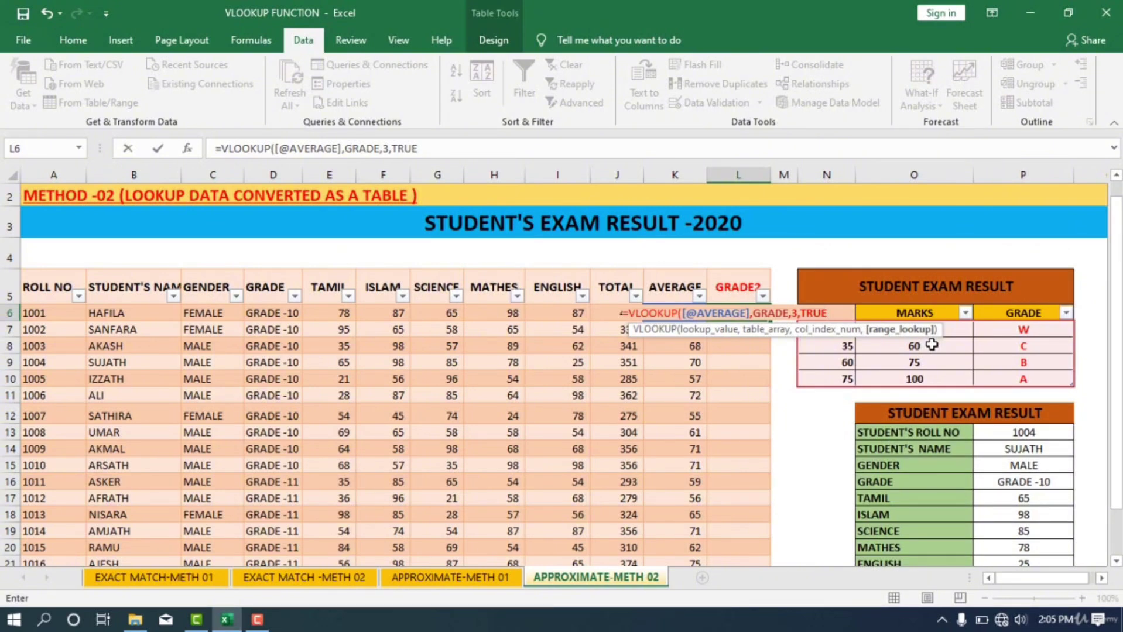
pyautogui.press('BackSpace')
pyautogui.press('BackSpace')
pyautogui.press('BackSpace')
pyautogui.press('BackSpace')
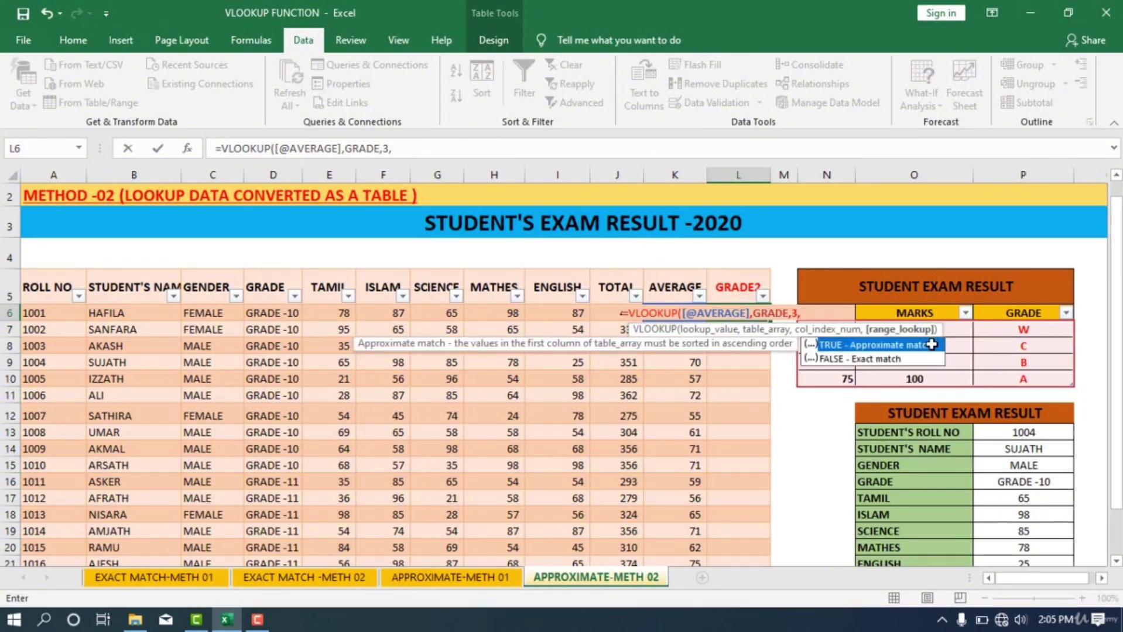
# Step: Finish the L6 formula with 1 for an approximate match and check the grades down the GRADE? column
pyautogui.write('1)')
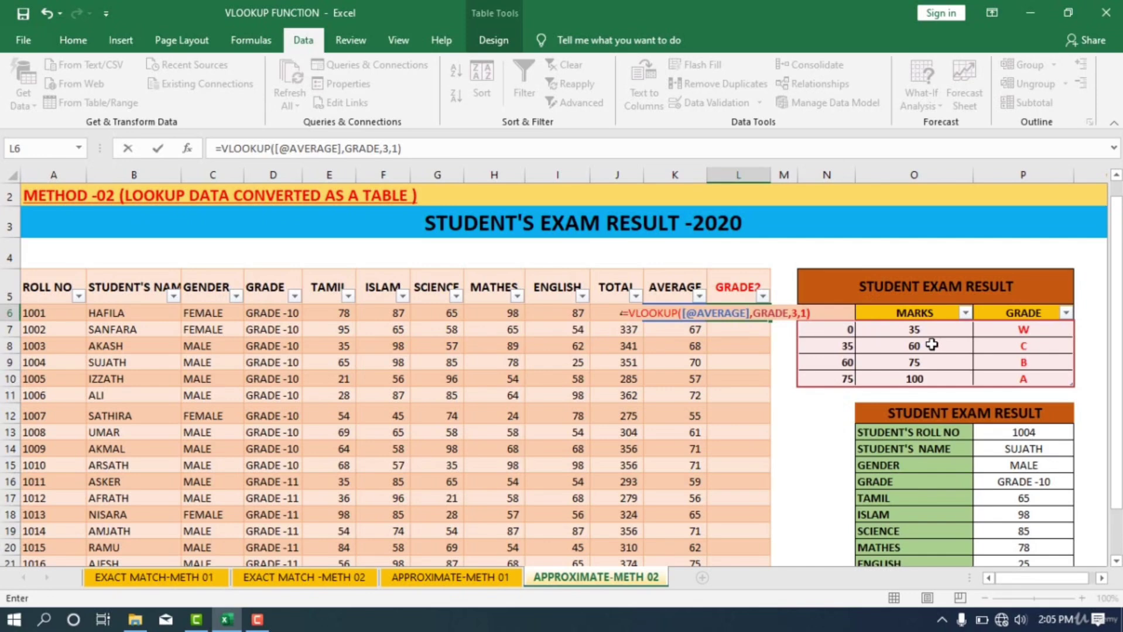
pyautogui.press('Return')
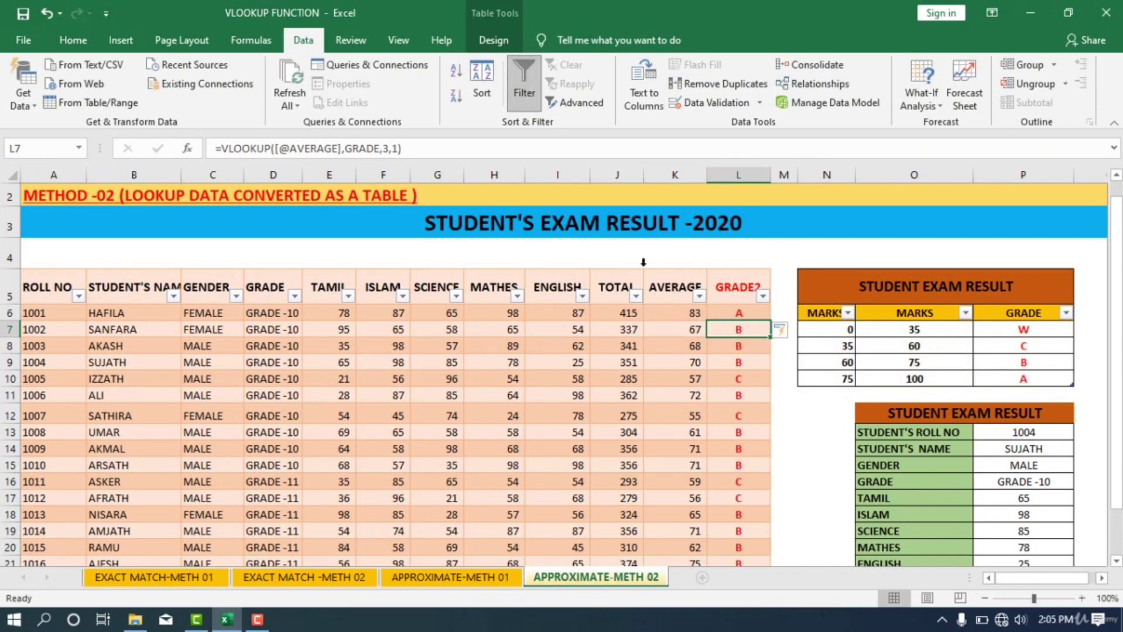
pyautogui.scroll(-3, 791, 409)
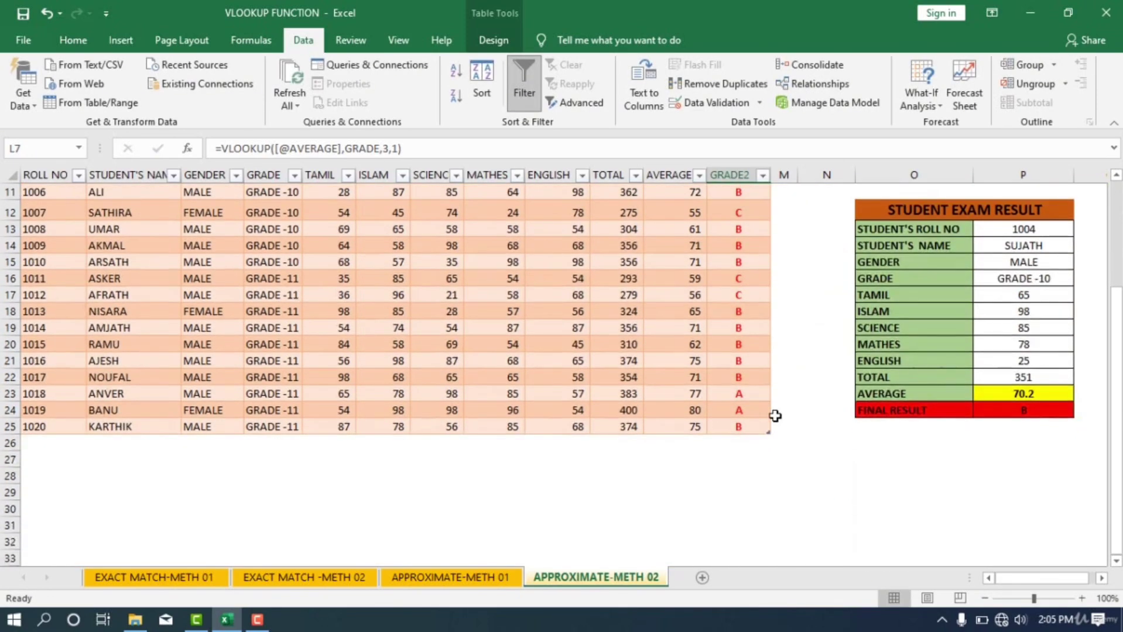
pyautogui.scroll(4, 775, 416)
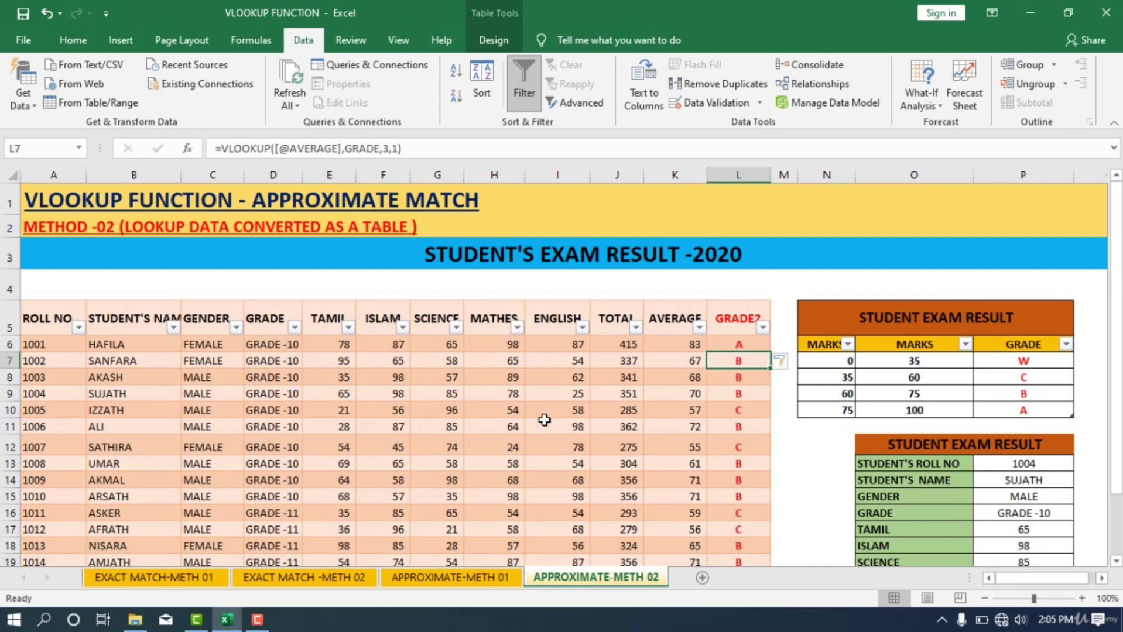
pyautogui.scroll(-1, 644, 328)
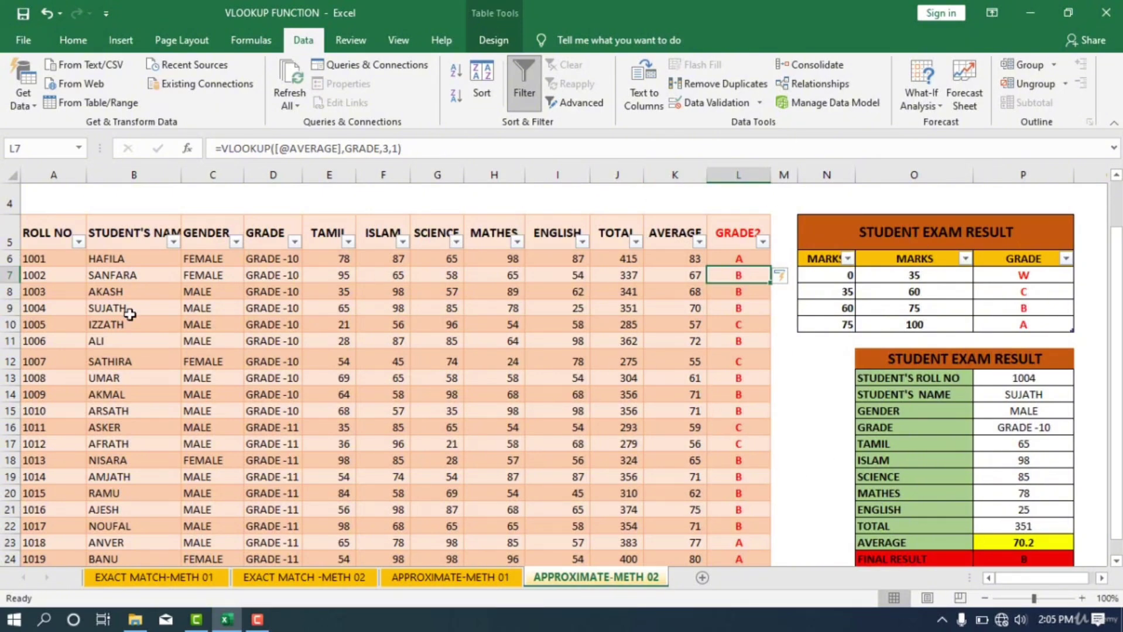
pyautogui.scroll(-1, 129, 319)
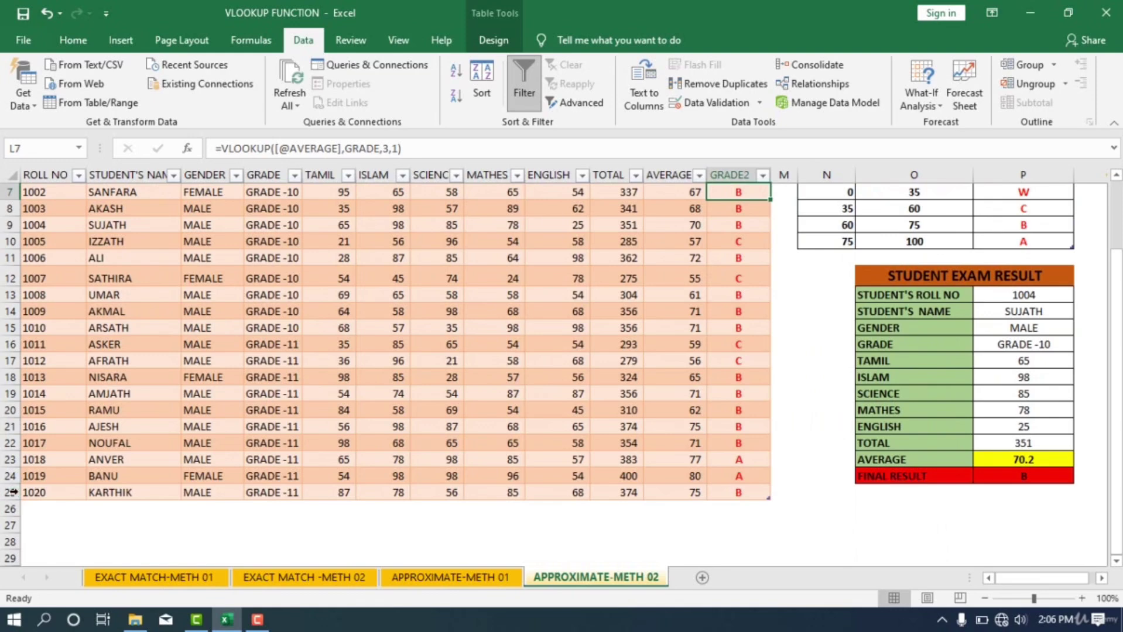